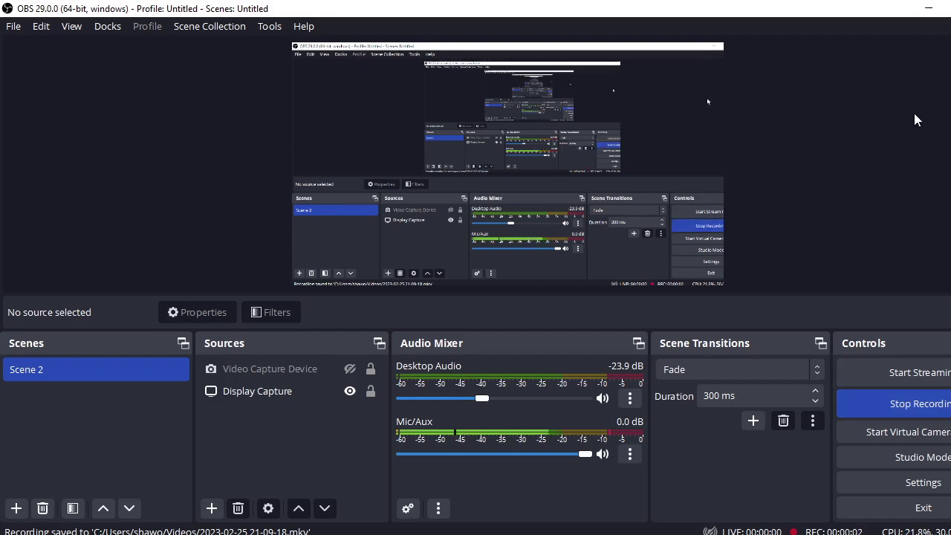
# - Minimize OBS, refresh the desktop and bring Illustrator's Home screen to the front
pyautogui.click(928, 12)
pyautogui.rightClick(405, 207)
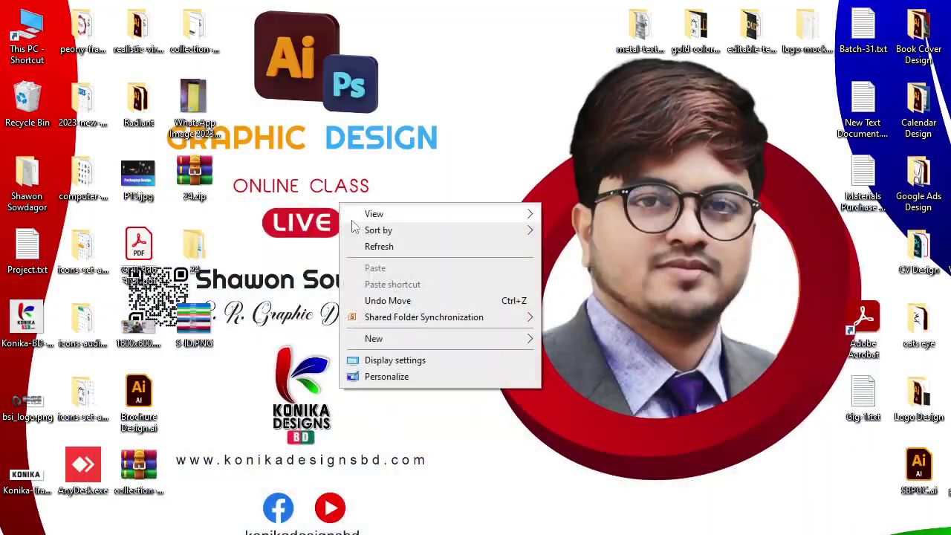
pyautogui.click(378, 246)
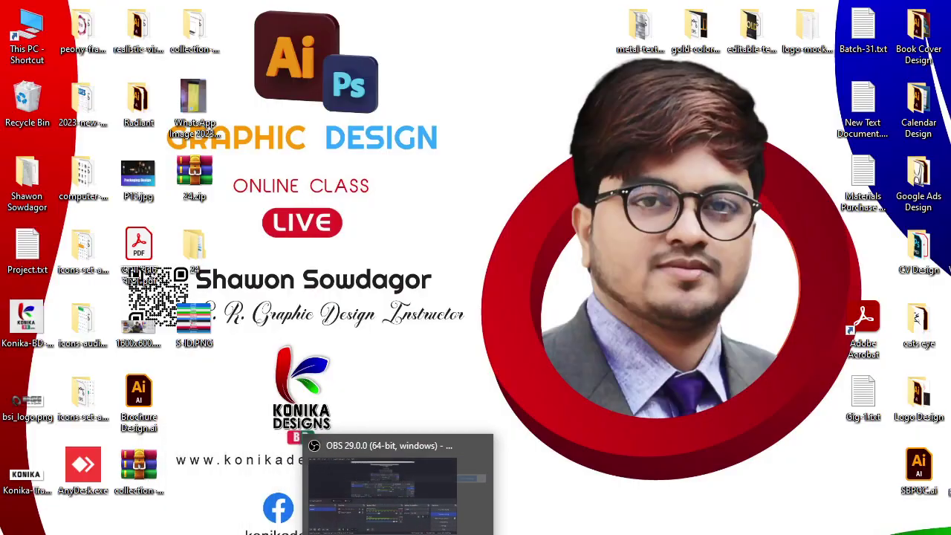
pyautogui.click(484, 488)
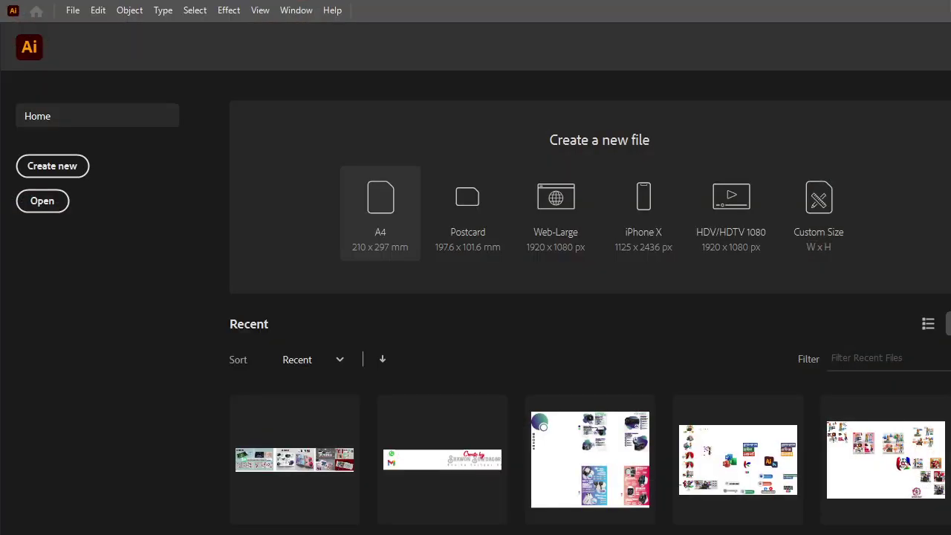
# - Create a blank A4 (210 × 297 mm) document from the Home screen presets
pyautogui.hotkey('alt', 'Tab')
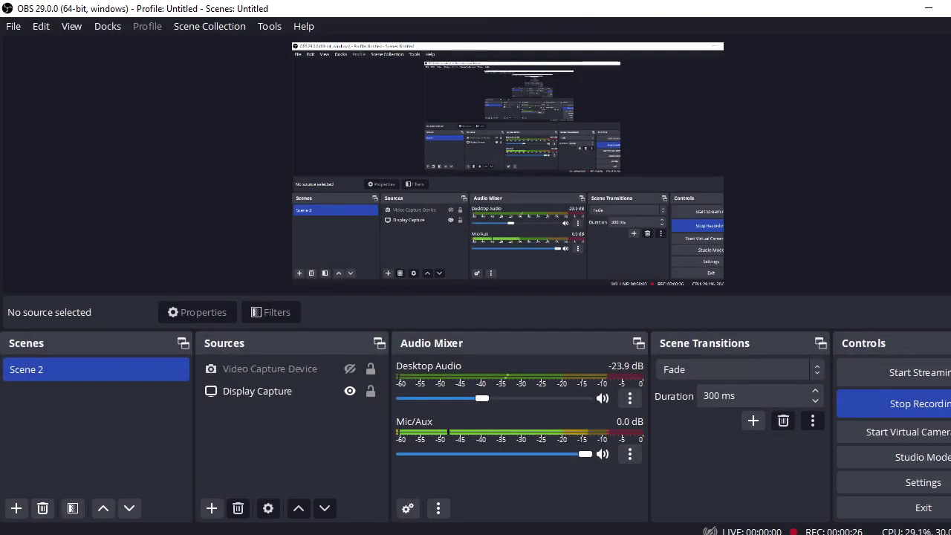
pyautogui.hotkey('alt', 'Tab')
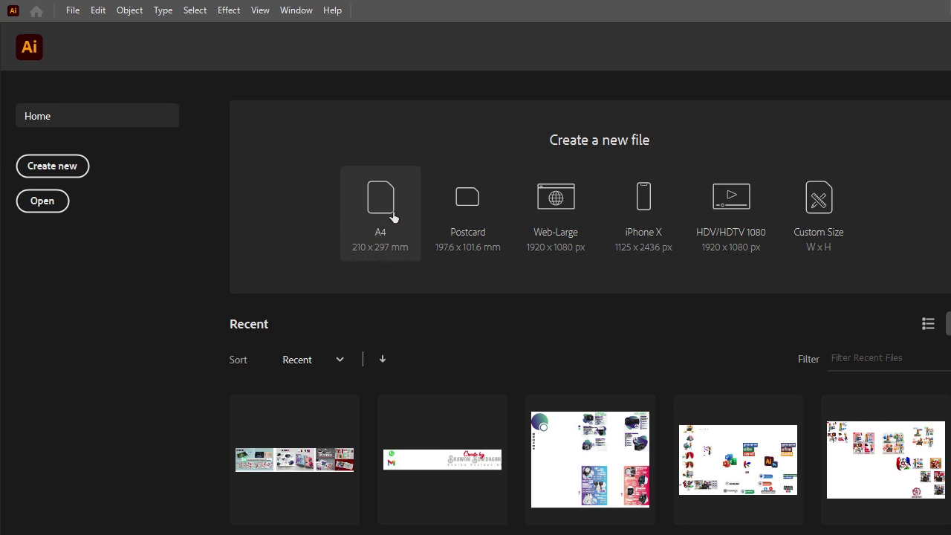
pyautogui.click(359, 275)
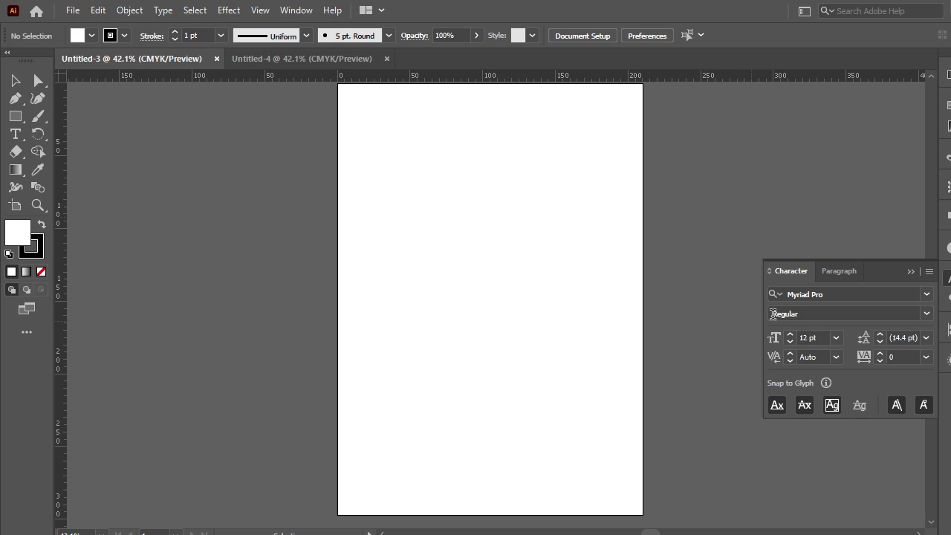
# - Close the Character panel and place guides just inside the left, bottom, right and top page edges
pyautogui.click(915, 272)
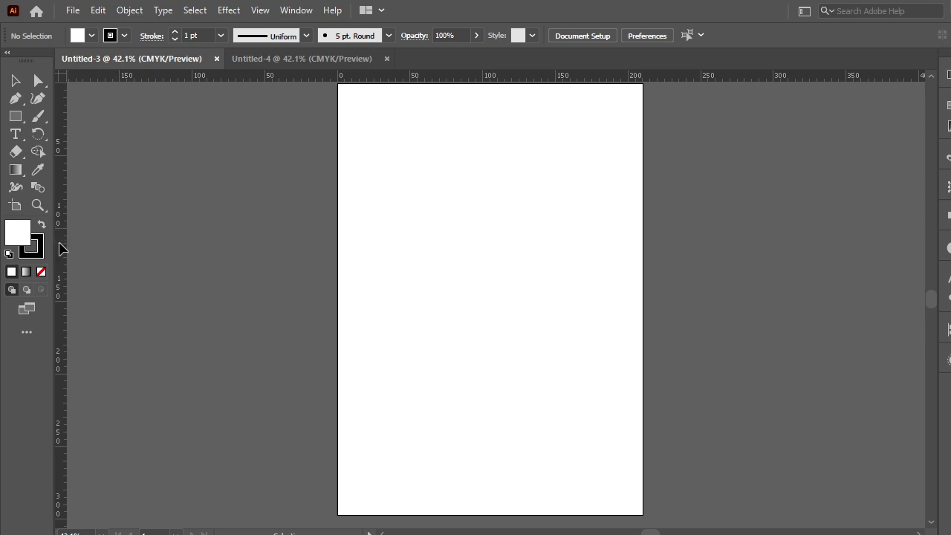
pyautogui.moveTo(62, 248); pyautogui.dragTo(344, 235)
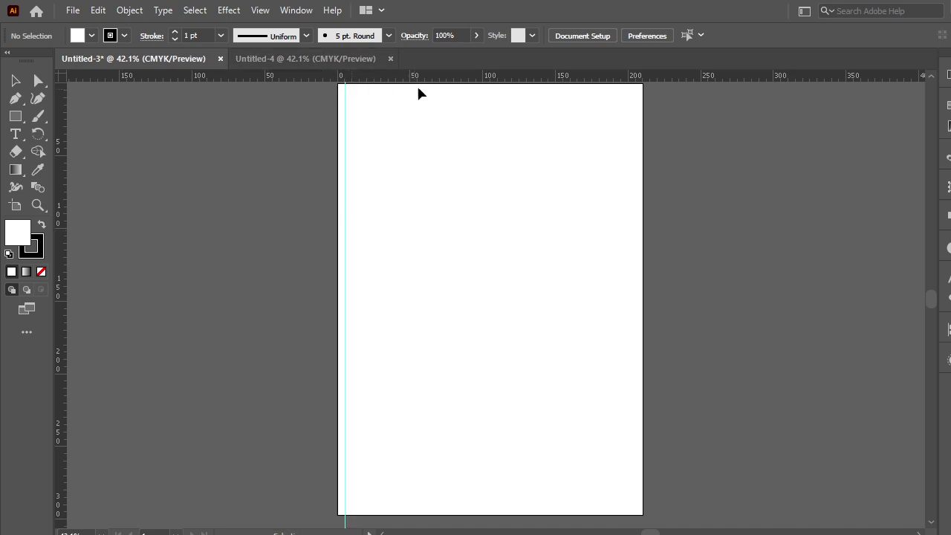
pyautogui.moveTo(449, 83); pyautogui.dragTo(409, 511)
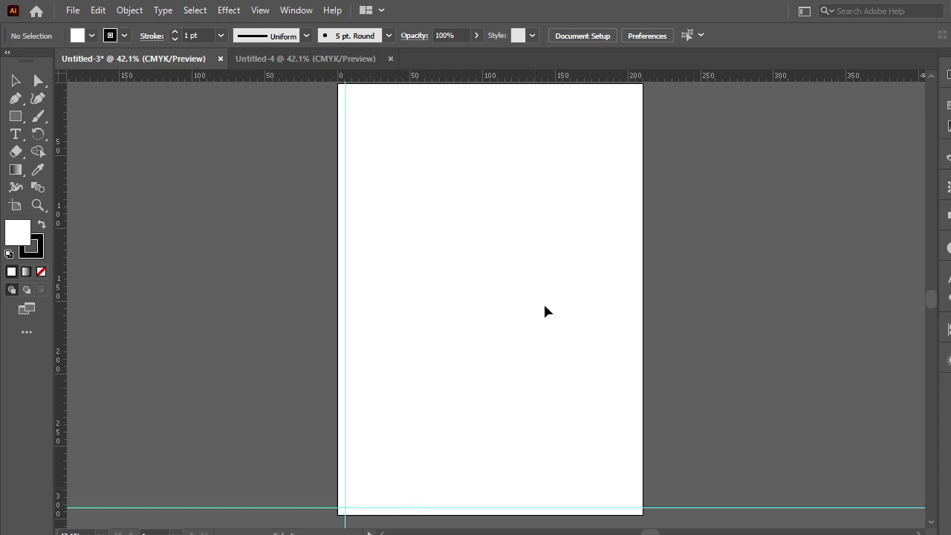
pyautogui.moveTo(63, 254); pyautogui.dragTo(635, 258)
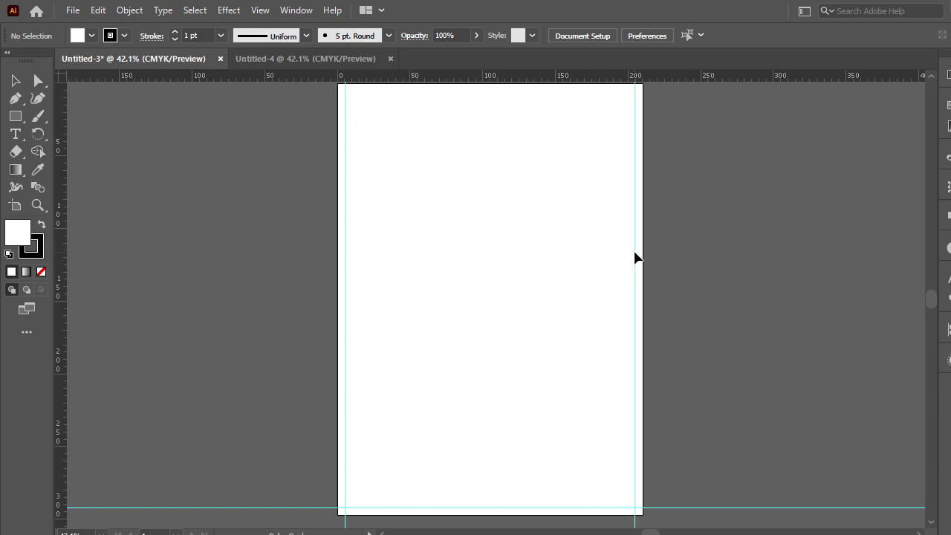
pyautogui.moveTo(569, 76); pyautogui.dragTo(559, 95)
pyautogui.moveTo(559, 95); pyautogui.dragTo(555, 94)
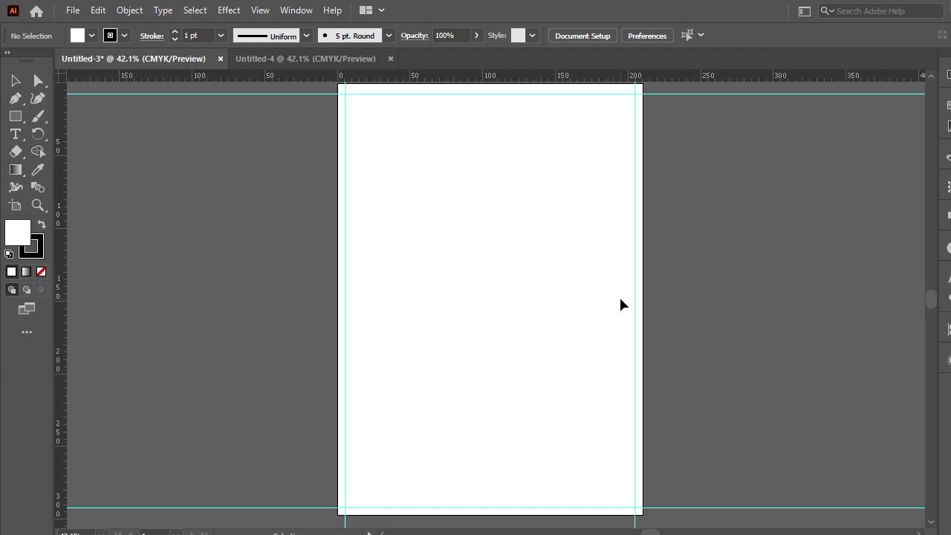
# - Open and dismiss the canvas context menu, zooming in and out to check the guides
pyautogui.scroll(1, 566, 324)
pyautogui.rightClick(722, 250)
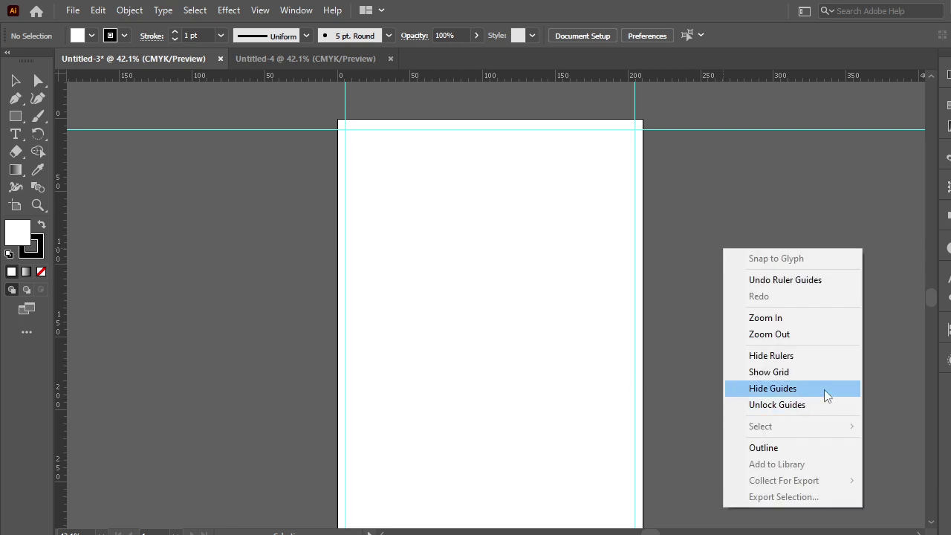
pyautogui.click(696, 332)
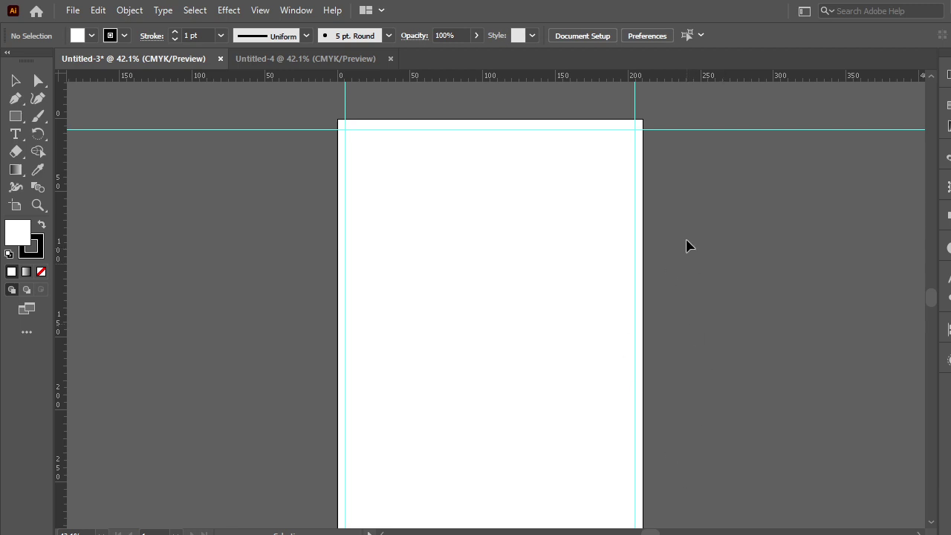
pyautogui.scroll(1, 469, 316)
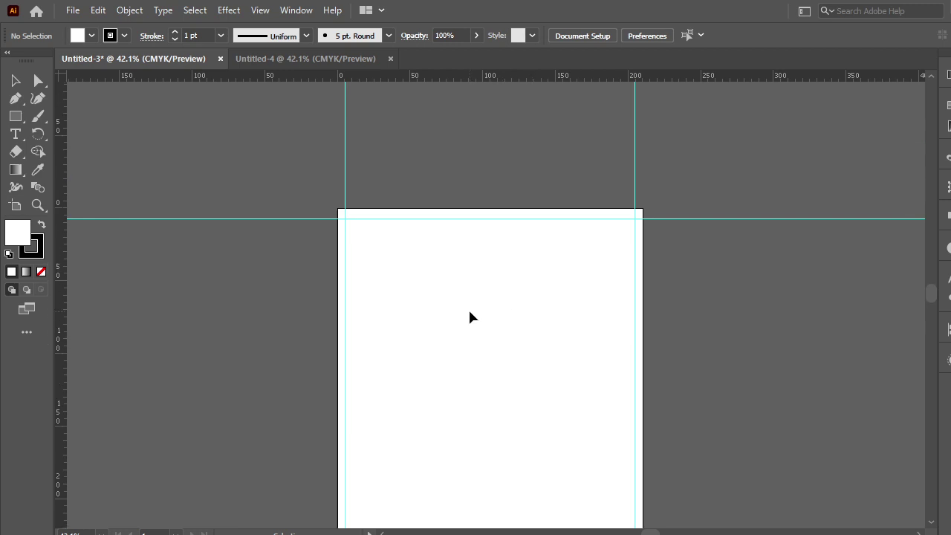
pyautogui.scroll(-3, 522, 300)
pyautogui.scroll(3, 522, 299)
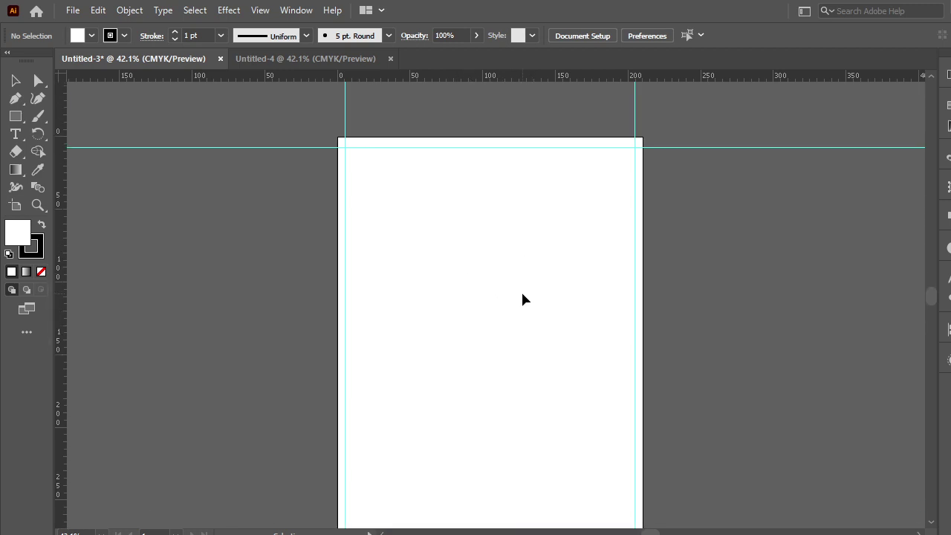
pyautogui.scroll(-1, 522, 294)
pyautogui.scroll(-5, 522, 294)
pyautogui.scroll(3, 522, 294)
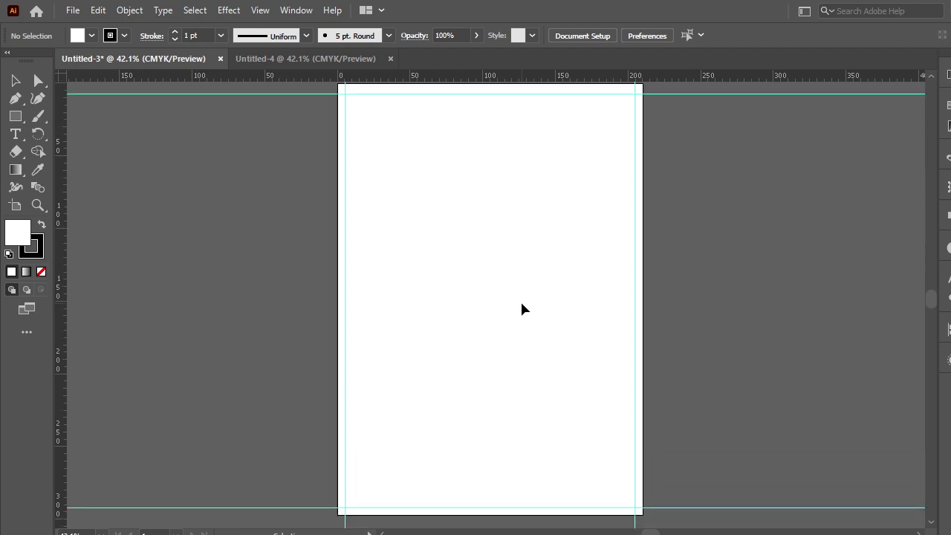
pyautogui.scroll(1, 522, 301)
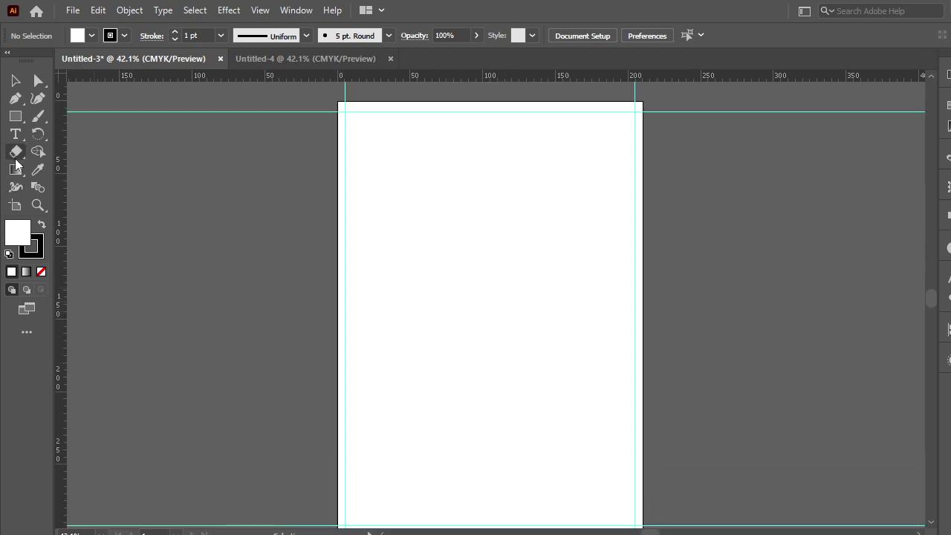
# - Draw a rectangle and move it into the page's top-left margin corner
pyautogui.click(14, 121)
pyautogui.moveTo(14, 121); pyautogui.dragTo(94, 145)
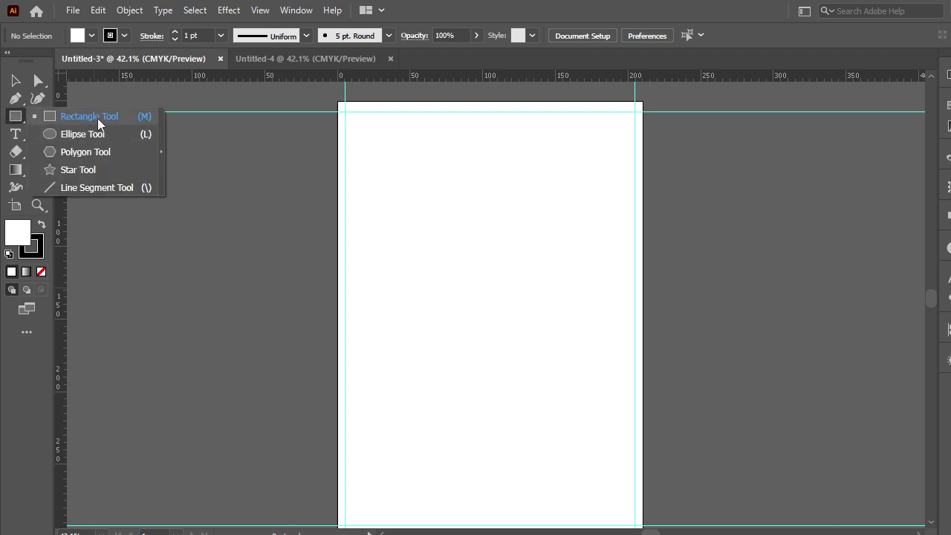
pyautogui.click(98, 119)
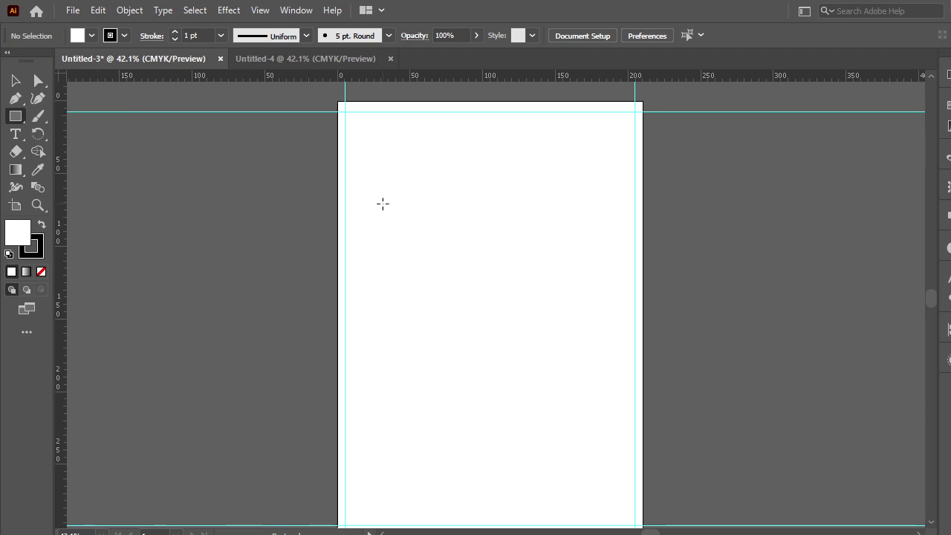
pyautogui.moveTo(383, 203); pyautogui.dragTo(427, 159)
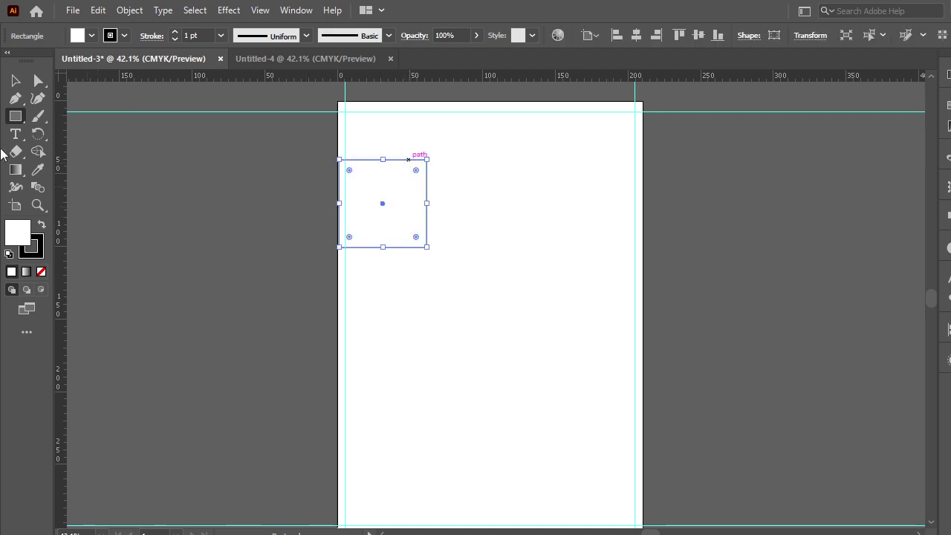
pyautogui.click(14, 80)
pyautogui.moveTo(406, 221); pyautogui.dragTo(419, 188)
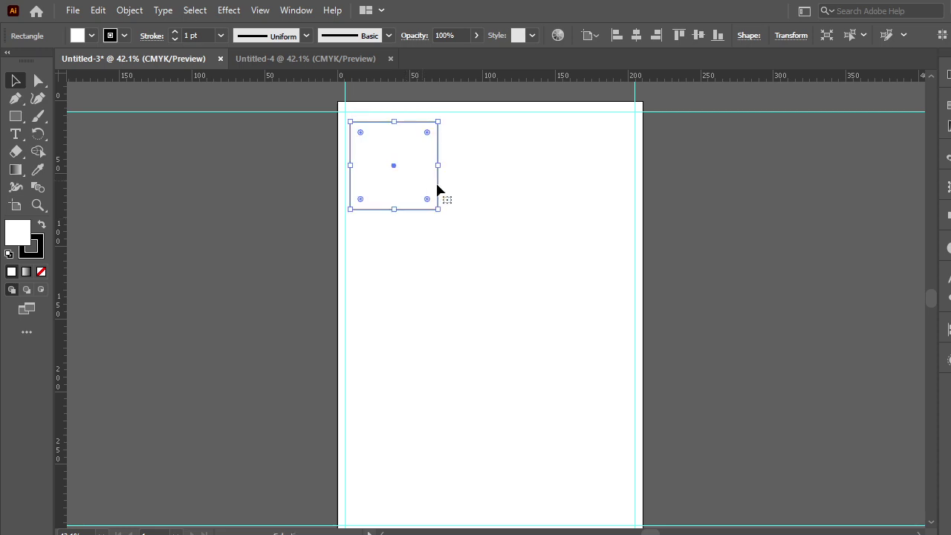
# - Resize the rectangle to a 50 × 50 mm square in the Transform settings
pyautogui.click(789, 35)
pyautogui.click(748, 59)
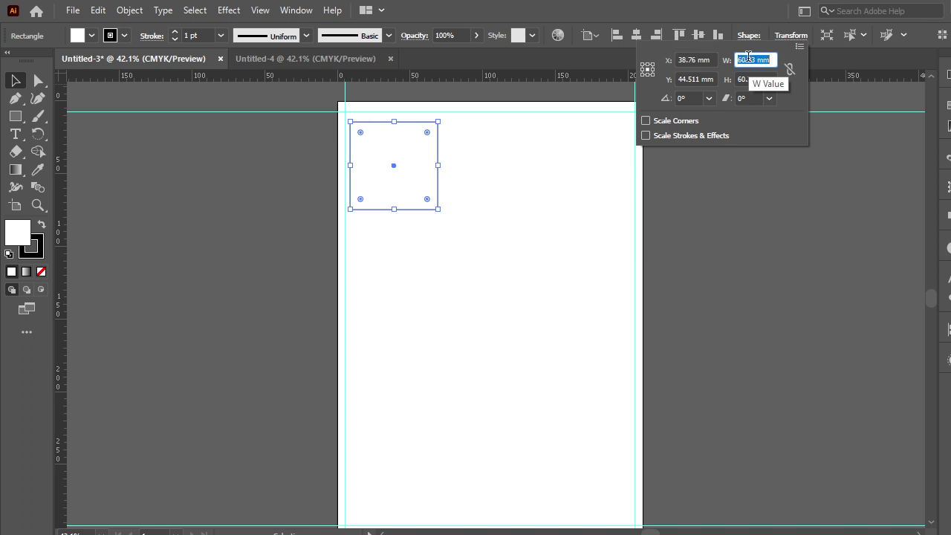
pyautogui.write('50')
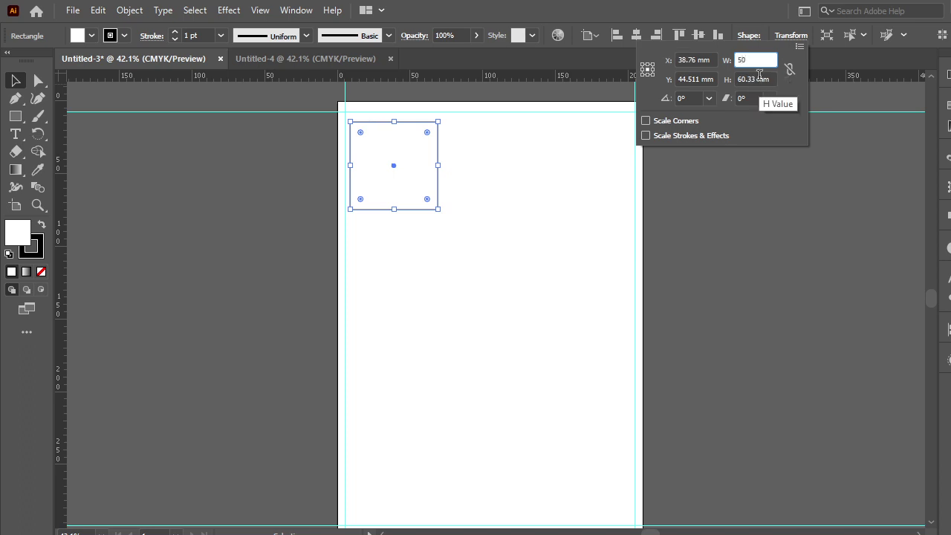
pyautogui.click(759, 79)
pyautogui.write('50')
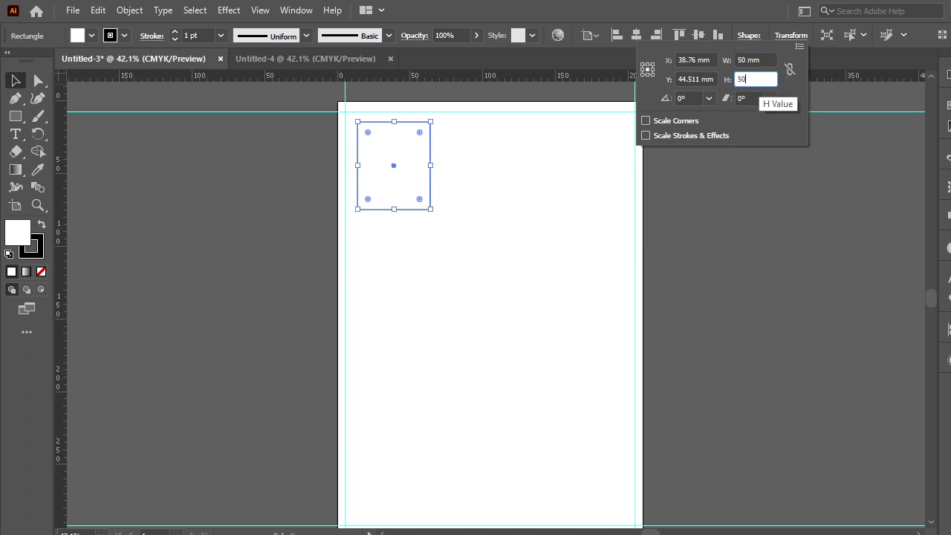
pyautogui.press('Return')
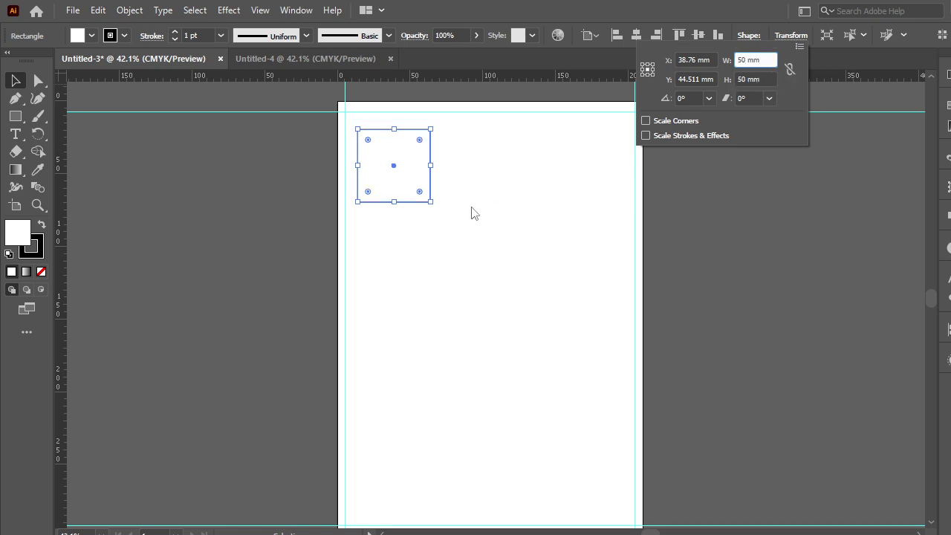
pyautogui.click(383, 226)
# - Nudge the square into place and fill it blue (C85 M50 Y0 K0) with no stroke
pyautogui.moveTo(398, 174); pyautogui.dragTo(394, 166)
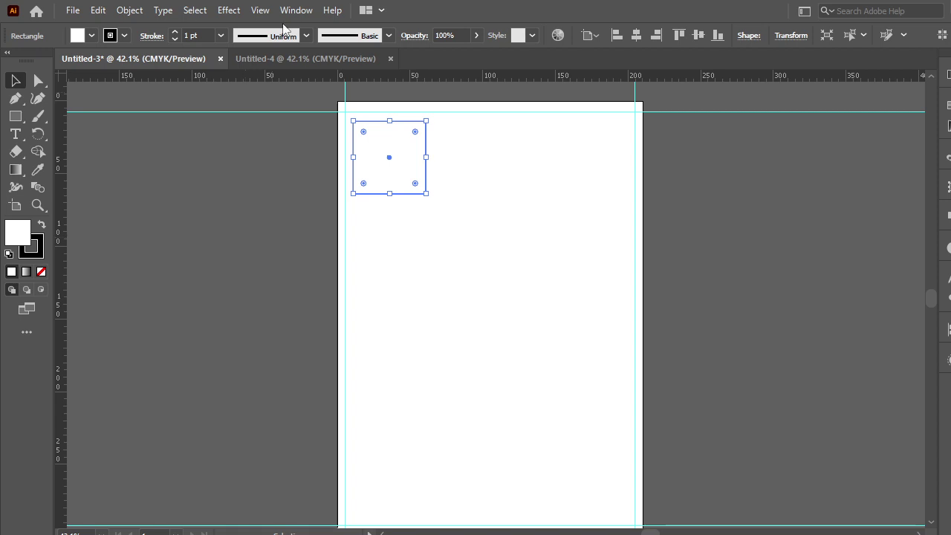
pyautogui.click(948, 105)
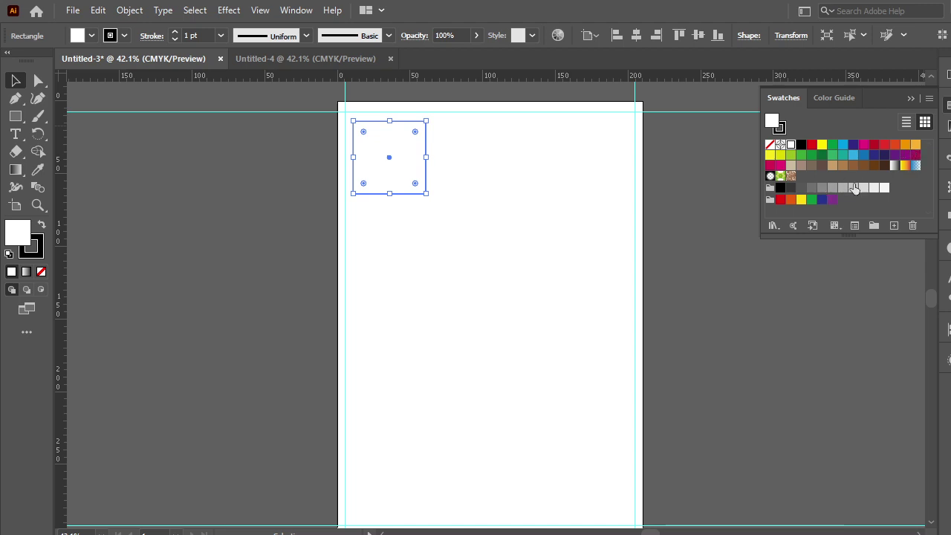
pyautogui.click(863, 155)
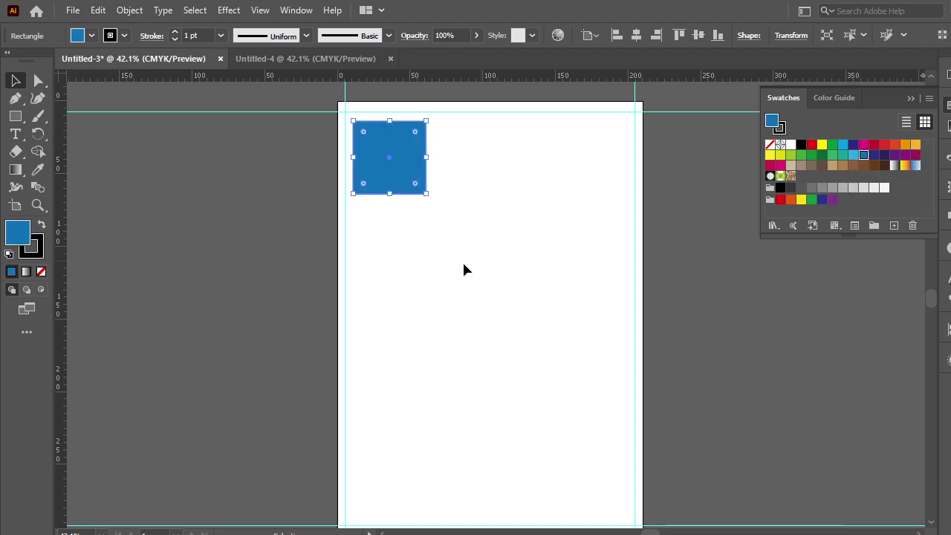
pyautogui.click(39, 254)
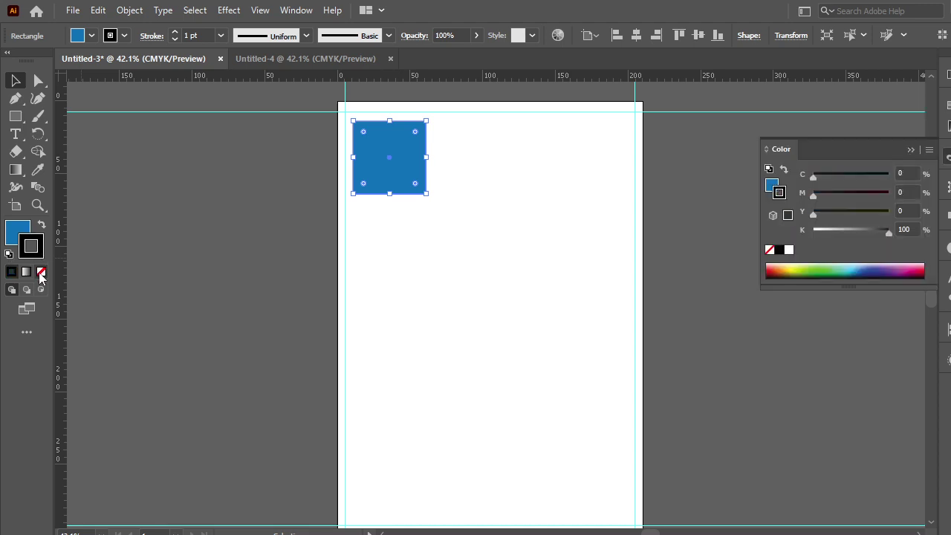
pyautogui.click(41, 271)
pyautogui.click(193, 236)
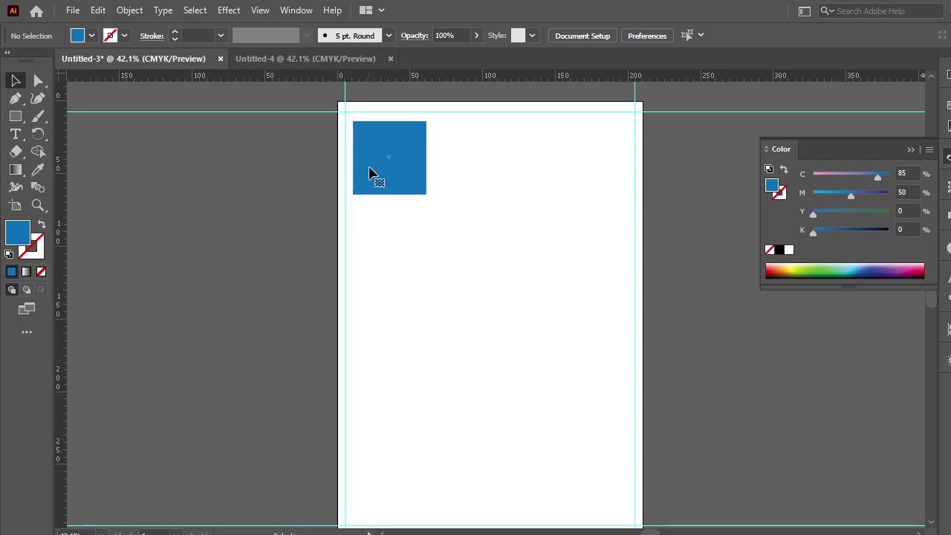
# - Duplicate the blue square, shrink the copy to about 27.1 mm and park it left of the page
pyautogui.moveTo(418, 185)
pyautogui.mouseDown()
pyautogui.moveTo(290, 200)
pyautogui.moveTo(321, 196)
pyautogui.moveTo(308, 179)
pyautogui.mouseUp()
pyautogui.moveTo(293, 148); pyautogui.dragTo(307, 150)
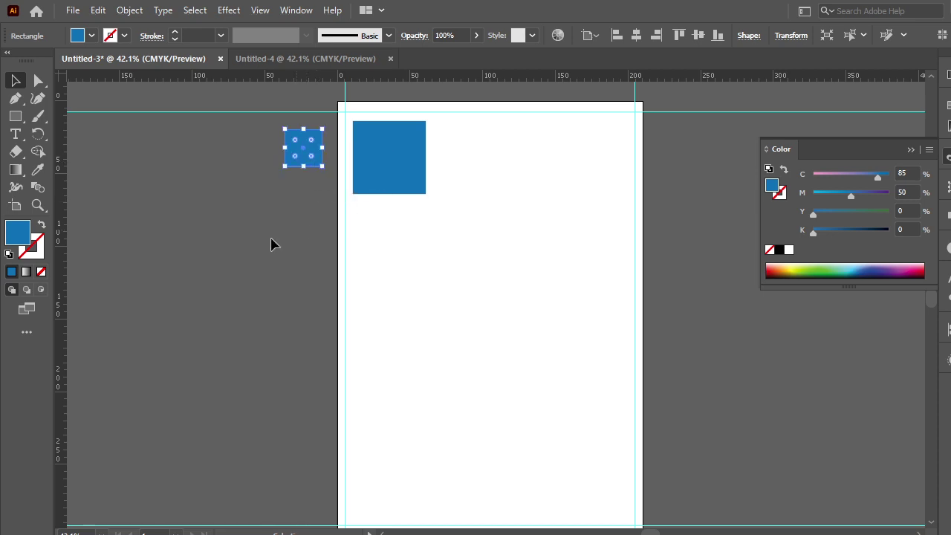
pyautogui.click(302, 240)
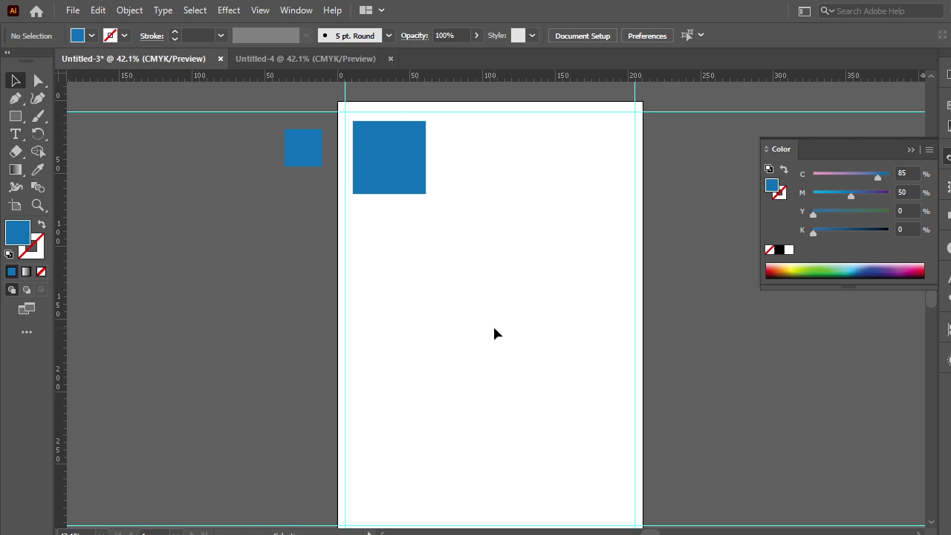
pyautogui.moveTo(317, 156); pyautogui.dragTo(287, 174)
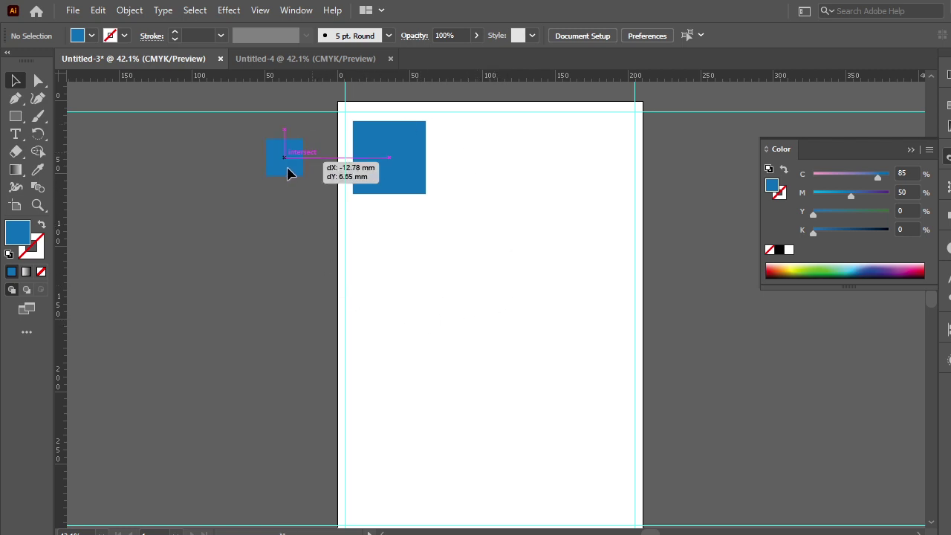
pyautogui.click(392, 159)
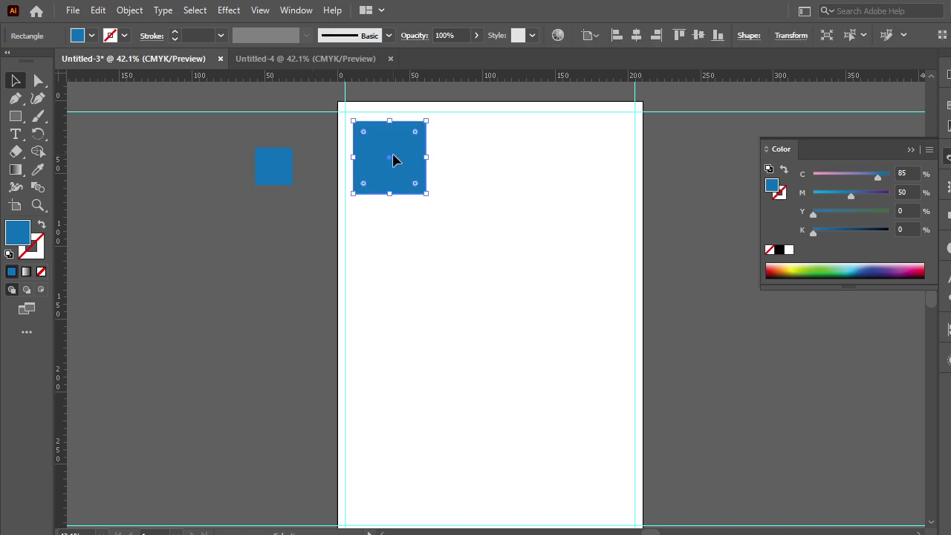
pyautogui.click(306, 213)
# - Draw a full-height rectangle down the page's left side and fill it light grey
pyautogui.click(15, 116)
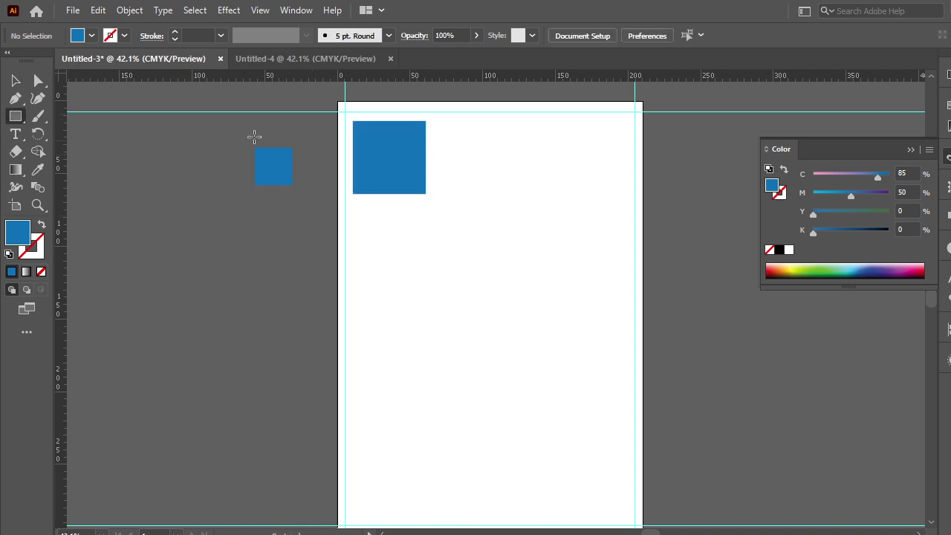
pyautogui.moveTo(338, 102)
pyautogui.mouseDown()
pyautogui.moveTo(433, 285)
pyautogui.moveTo(450, 512)
pyautogui.mouseUp()
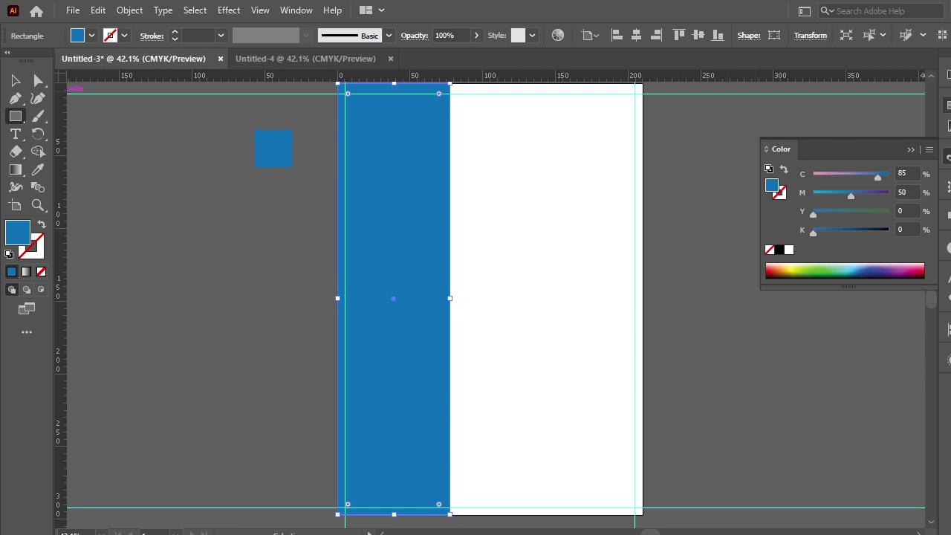
pyautogui.click(946, 105)
pyautogui.click(832, 190)
pyautogui.click(871, 190)
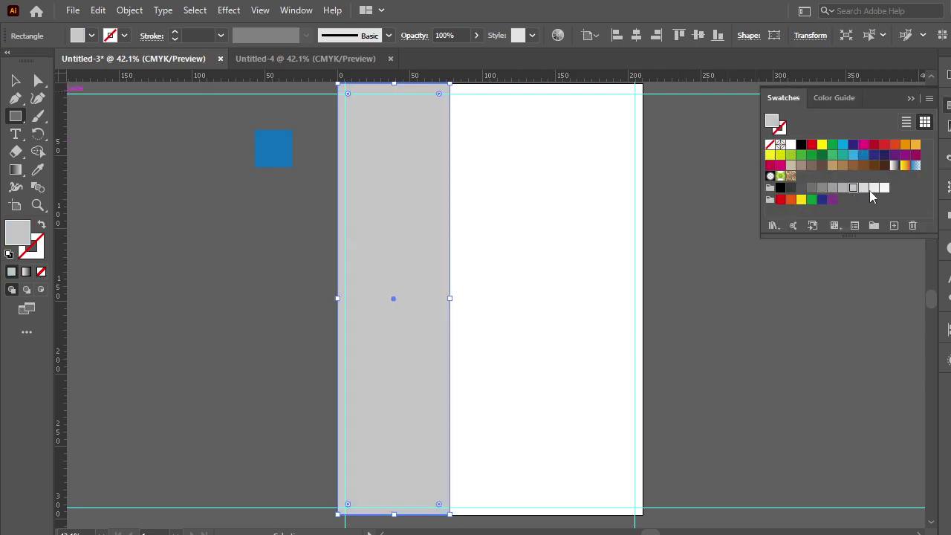
pyautogui.click(861, 190)
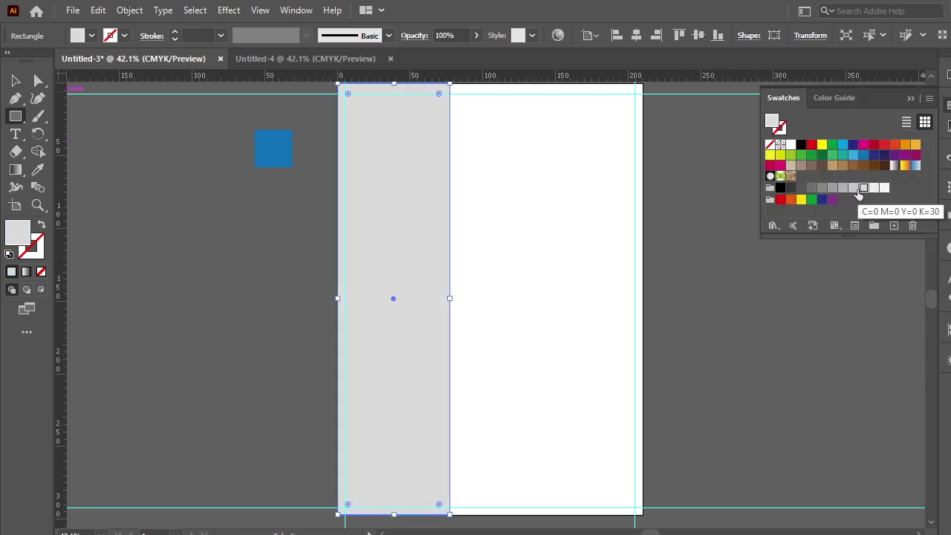
pyautogui.click(855, 189)
# - Send the grey sidebar behind the blue square, then nudge the square slightly right and down
pyautogui.press('v')
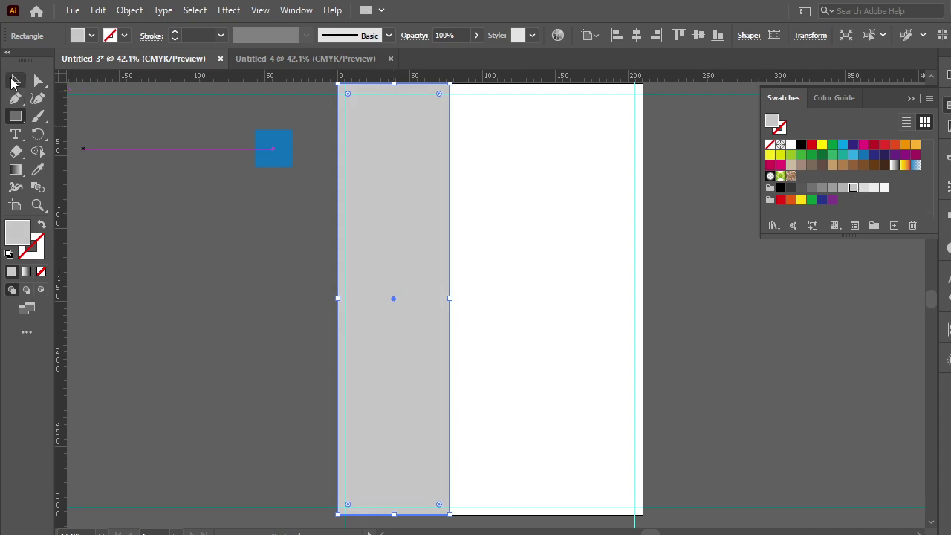
pyautogui.rightClick(408, 201)
pyautogui.moveTo(450, 465)
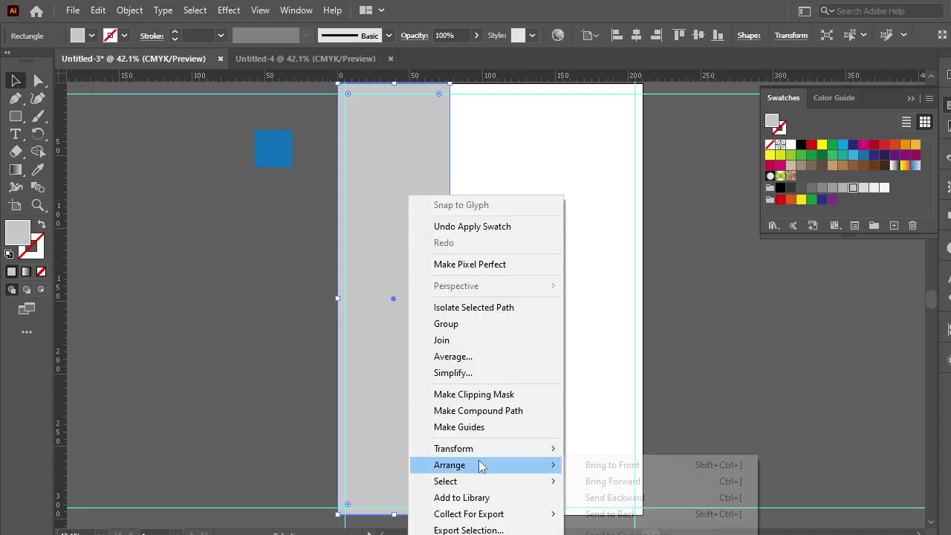
pyautogui.click(601, 514)
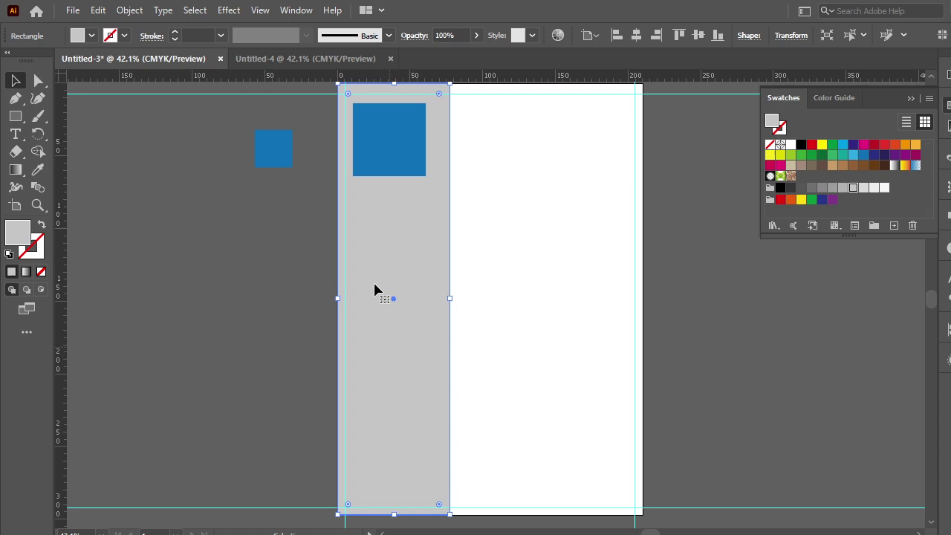
pyautogui.click(491, 218)
pyautogui.moveTo(400, 163); pyautogui.dragTo(408, 167)
pyautogui.click(484, 179)
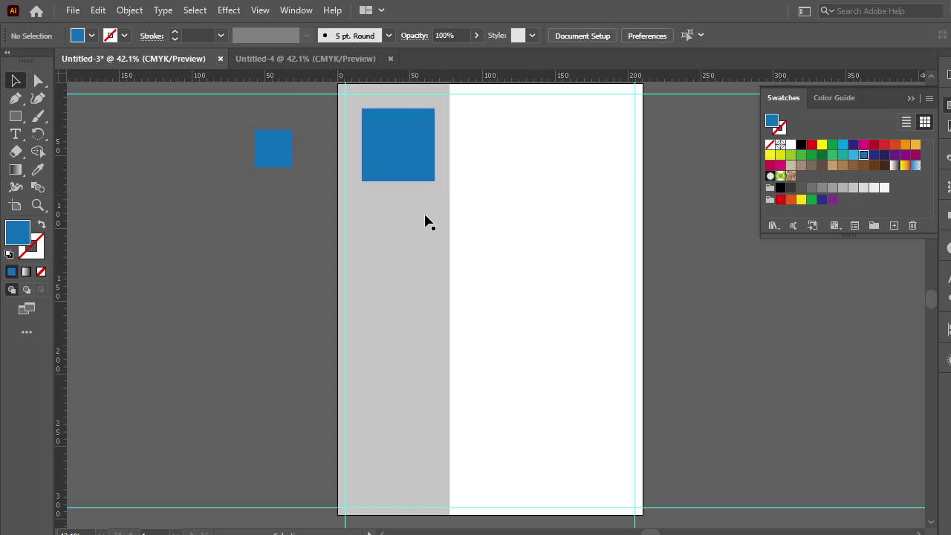
# - Draw a 50 mm circle left of the page and drag it onto the blue square
pyautogui.click(15, 115)
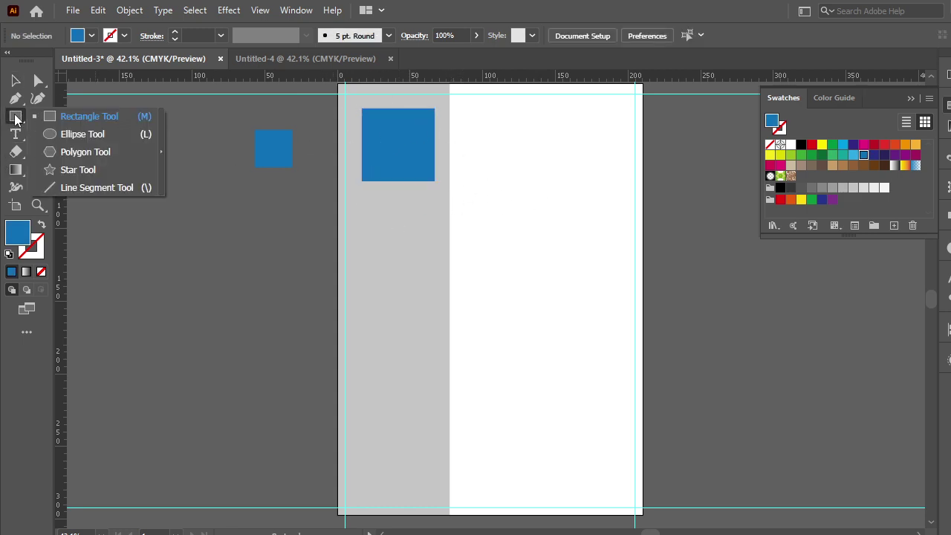
pyautogui.click(75, 134)
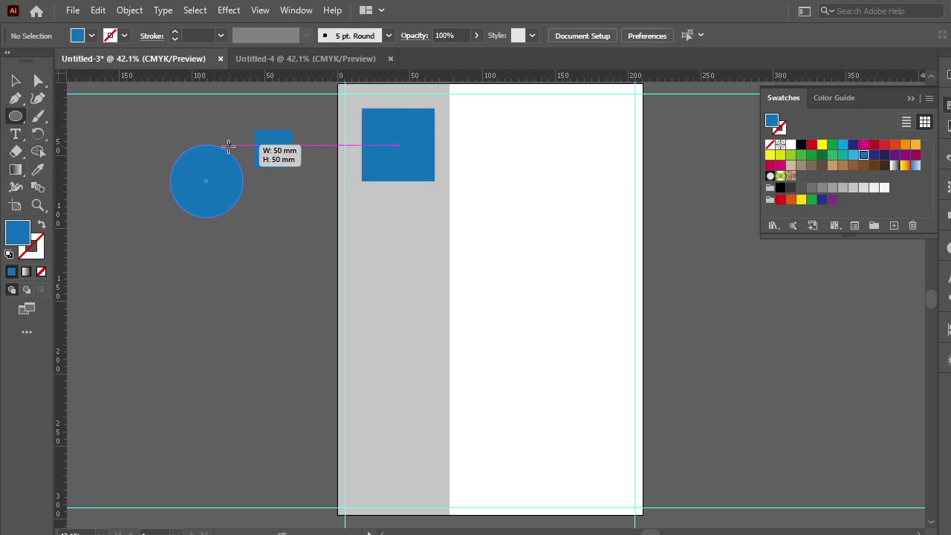
pyautogui.moveTo(208, 180); pyautogui.dragTo(242, 145)
pyautogui.click(15, 79)
pyautogui.moveTo(219, 186); pyautogui.dragTo(413, 151)
# - Delete the trial circle, restoring the blue square after accidentally deleting it
pyautogui.click(430, 179)
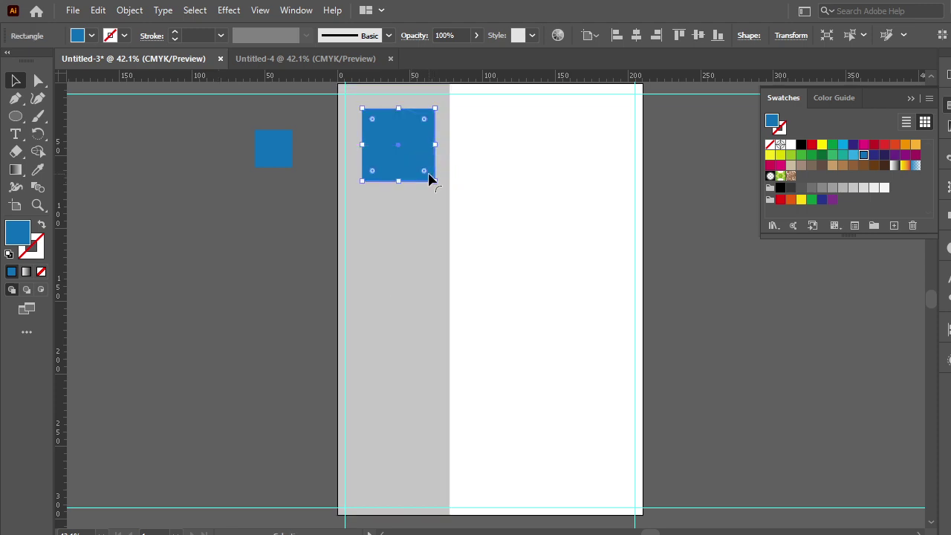
pyautogui.press('Delete')
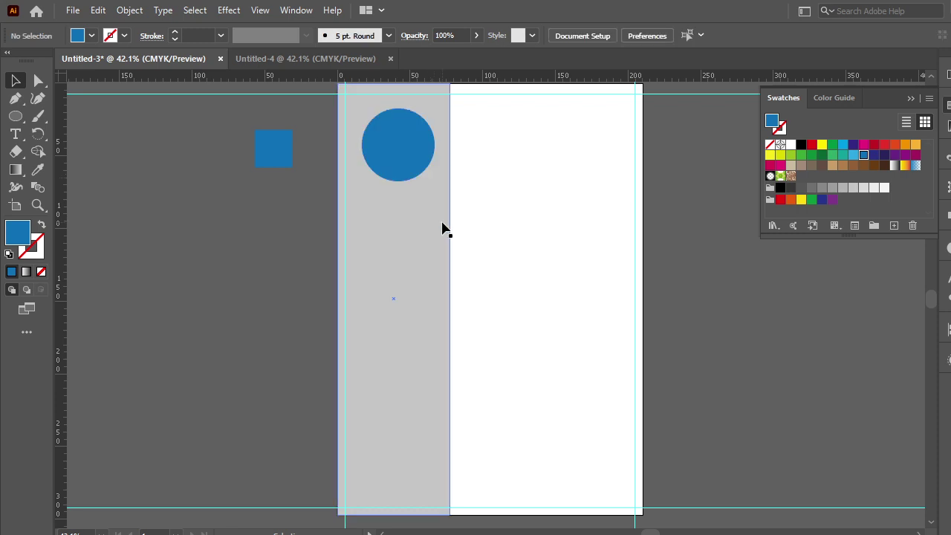
pyautogui.hotkey('ctrl', 'z')
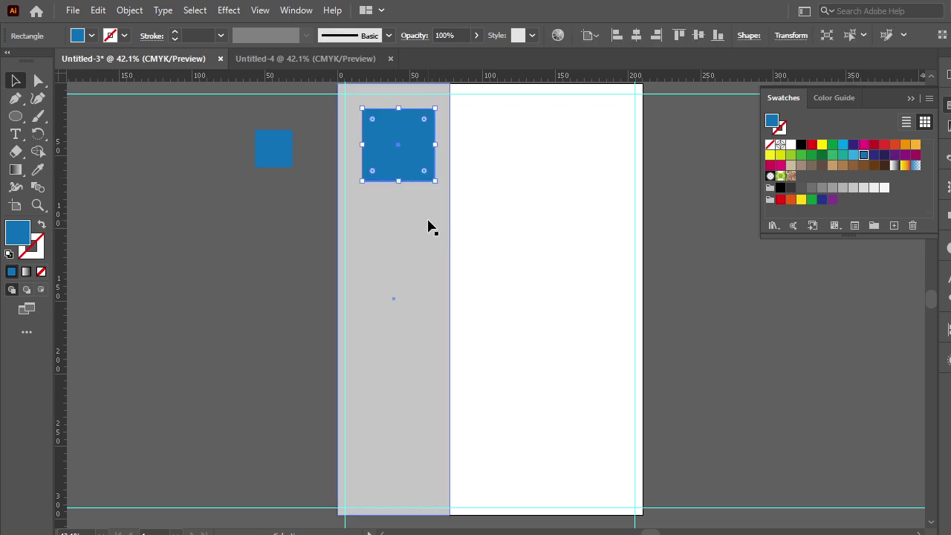
pyautogui.click(299, 270)
pyautogui.click(395, 145)
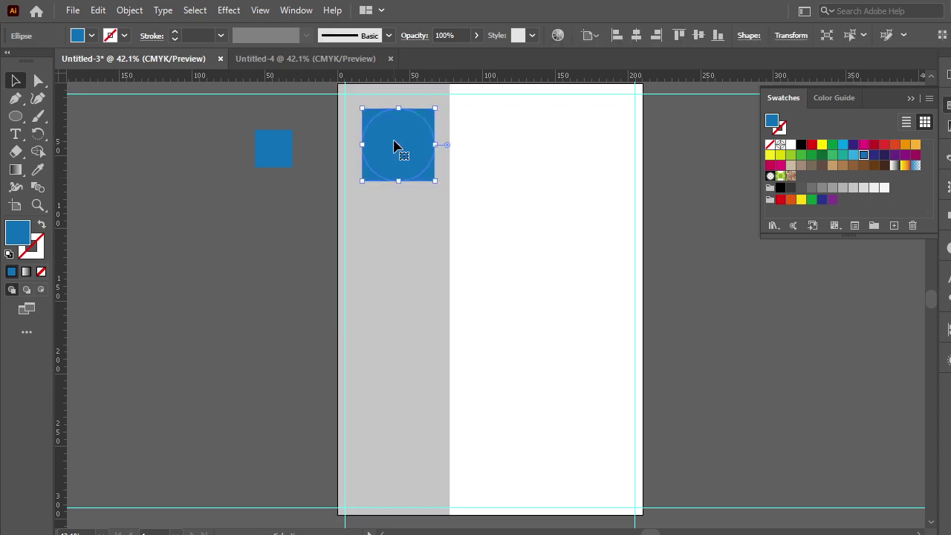
pyautogui.press('Delete')
# - Round the blue square's corners to 9.15 mm radius and show the Pathfinder panel
pyautogui.click(396, 148)
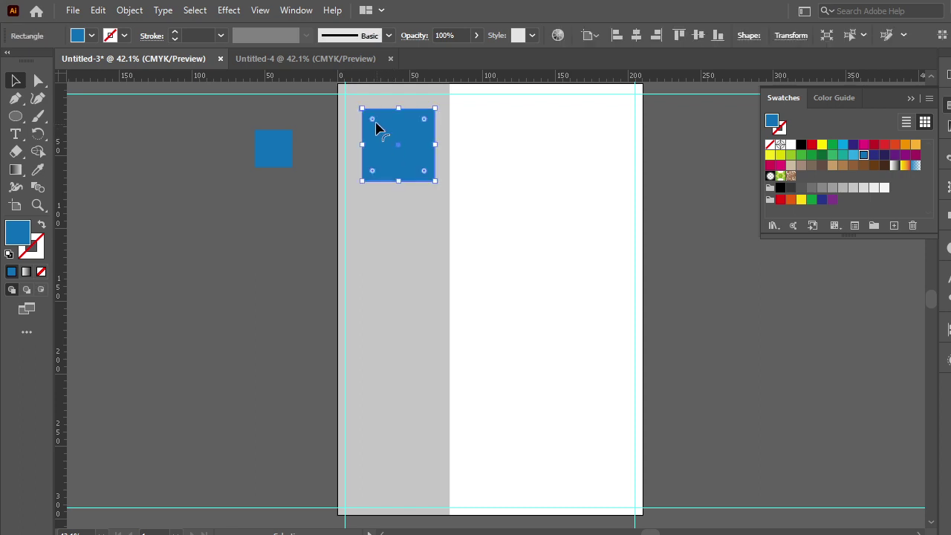
pyautogui.moveTo(374, 118); pyautogui.dragTo(371, 120)
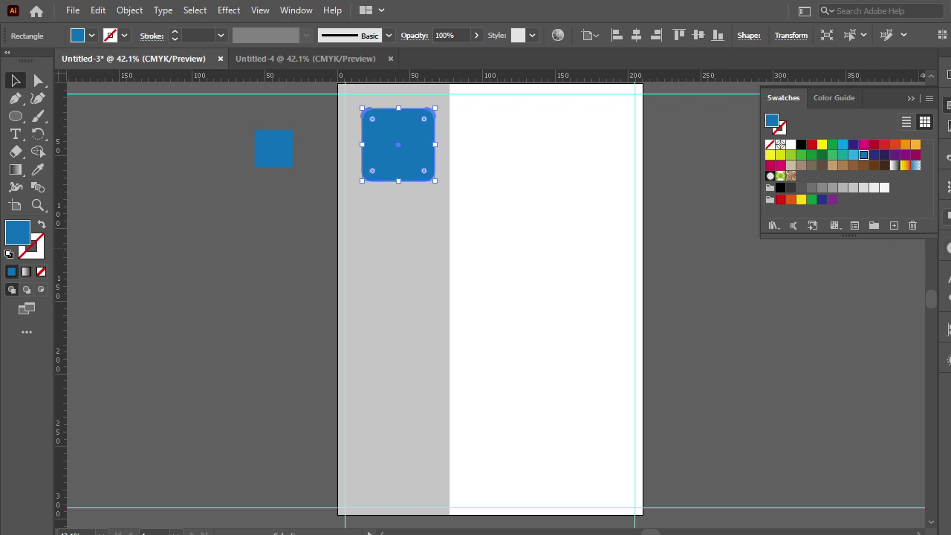
pyautogui.hotkey('shift', 'ctrl', 'F9')
# - Expand the rounded square, collapse Pathfinder and nudge the square back into the top-left corner
pyautogui.click(779, 250)
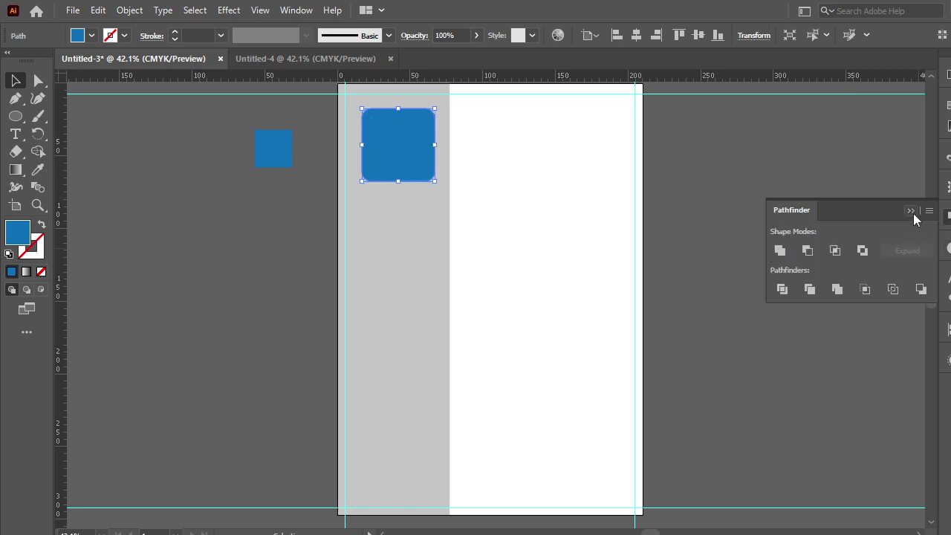
pyautogui.click(912, 212)
pyautogui.click(791, 249)
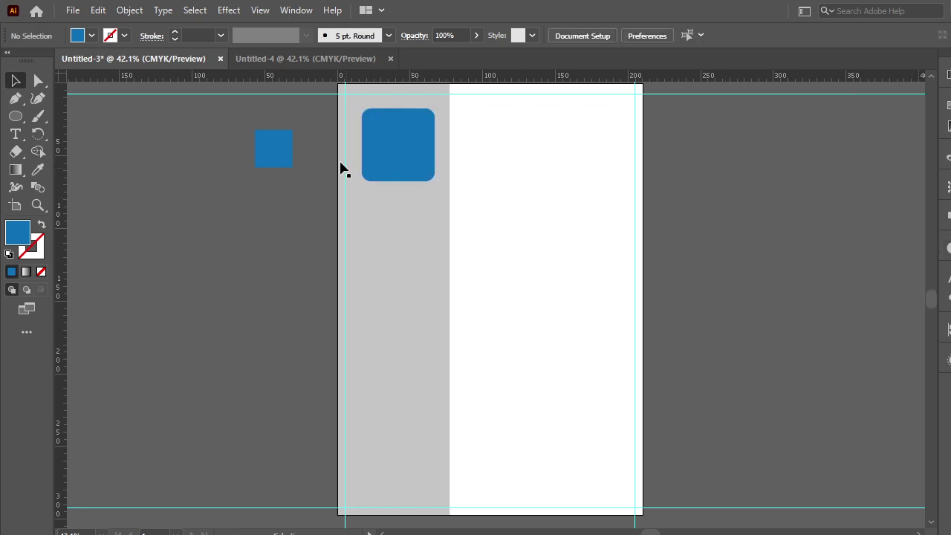
pyautogui.moveTo(372, 160); pyautogui.dragTo(28, 153)
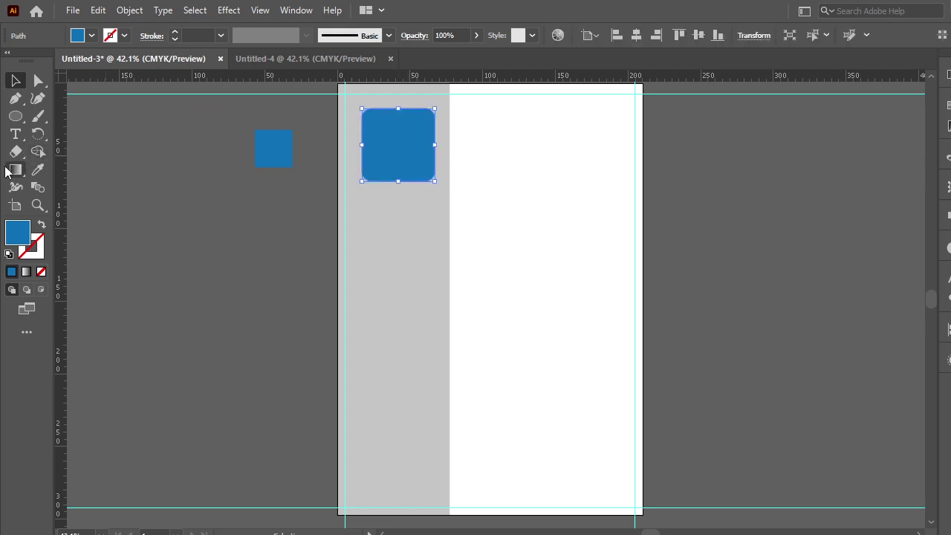
pyautogui.moveTo(400, 152); pyautogui.dragTo(393, 155)
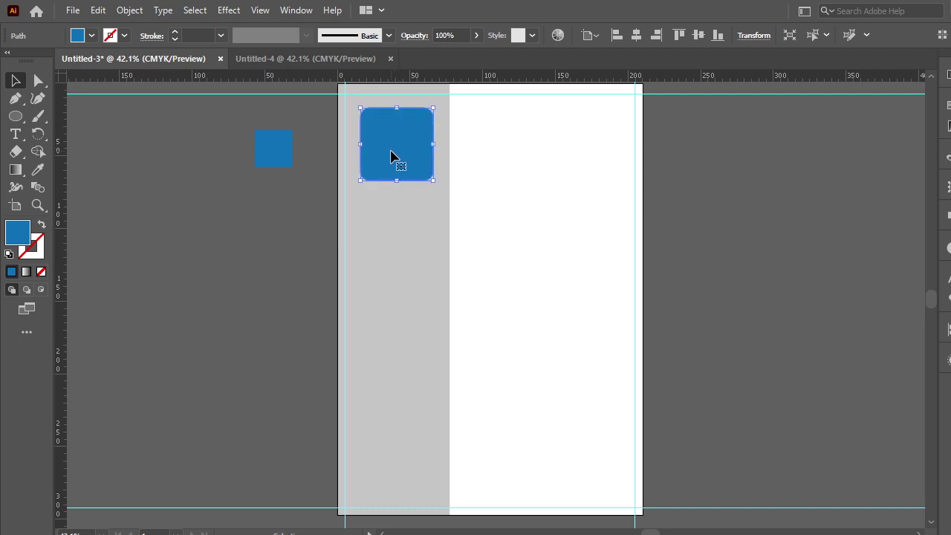
pyautogui.click(696, 213)
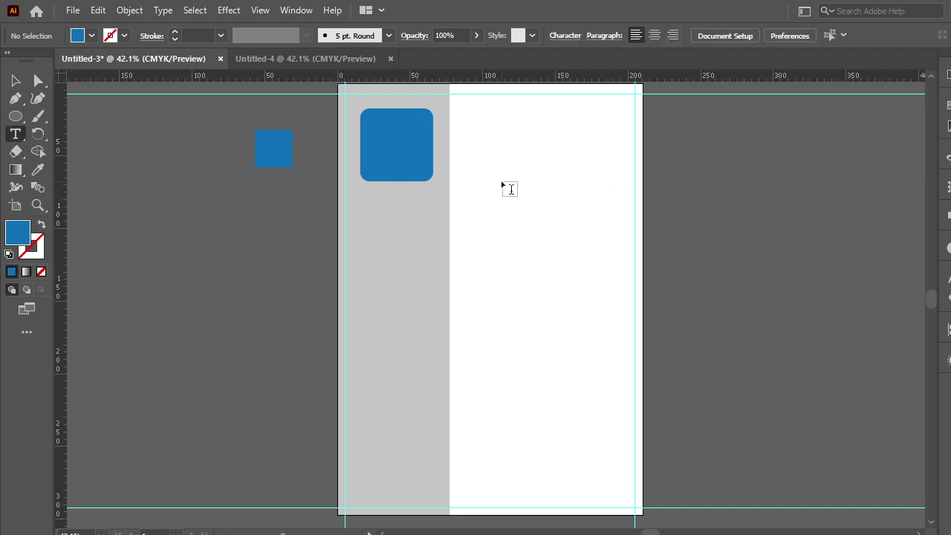
# - Place a text object beside the blue square and replace its placeholder with the person's full name
pyautogui.click(505, 187)
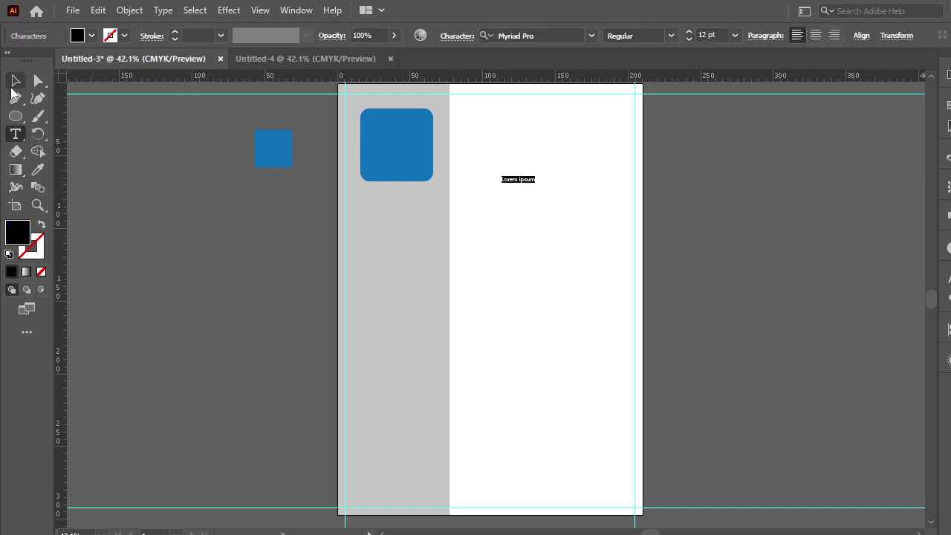
pyautogui.click(15, 83)
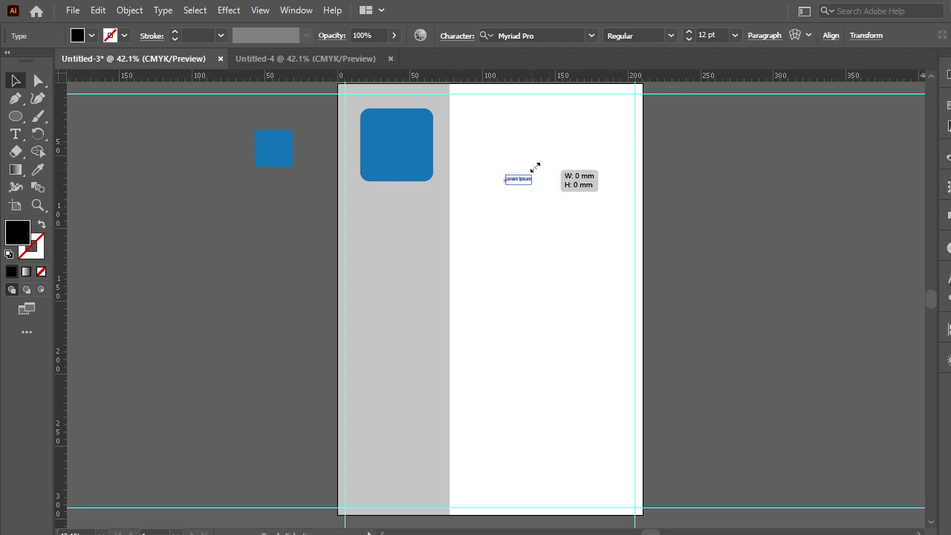
pyautogui.moveTo(535, 172); pyautogui.dragTo(602, 125)
pyautogui.moveTo(551, 188); pyautogui.dragTo(577, 141)
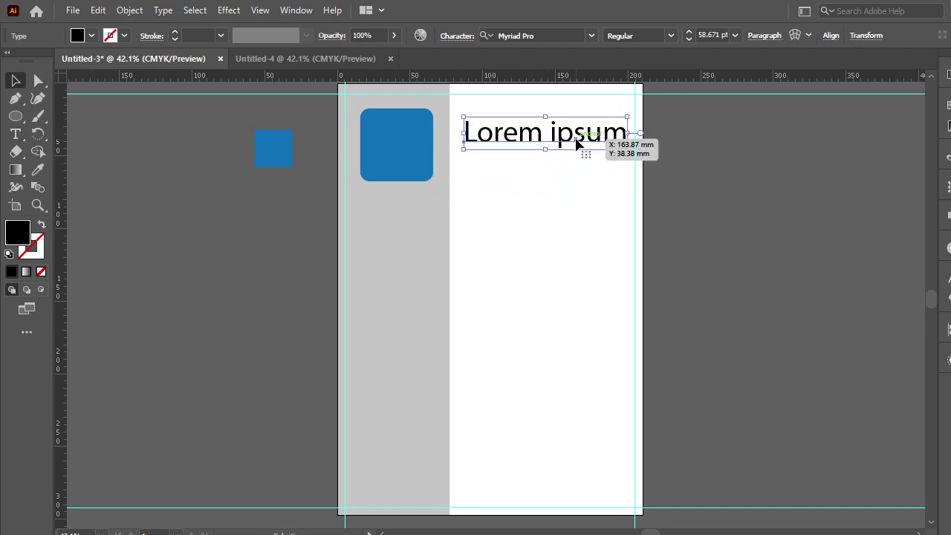
pyautogui.tripleClick(576, 137)
pyautogui.write('S')
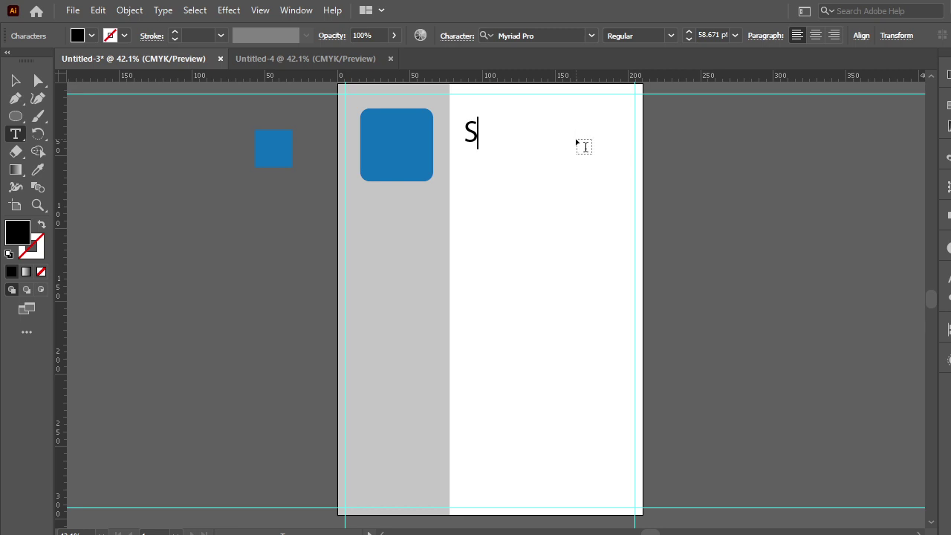
pyautogui.write('hawon ')
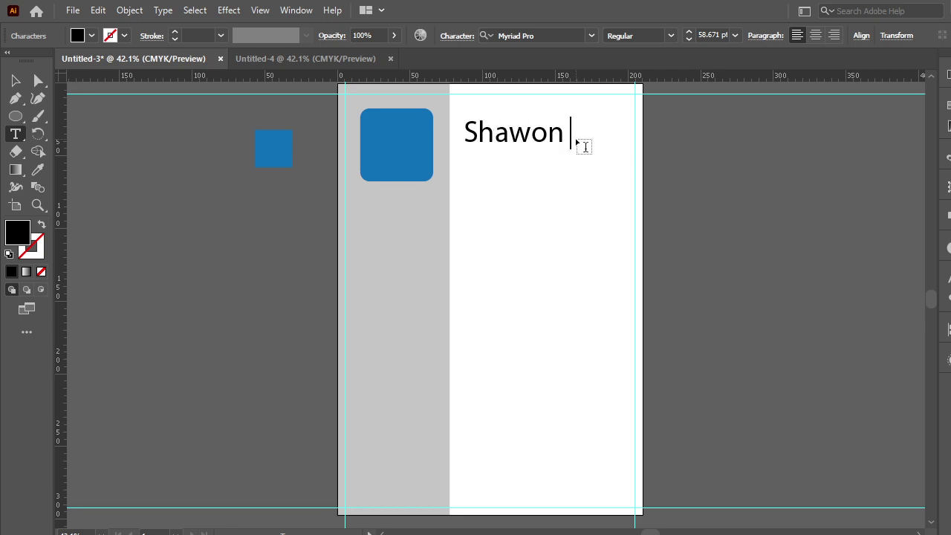
pyautogui.write('Sowdago')
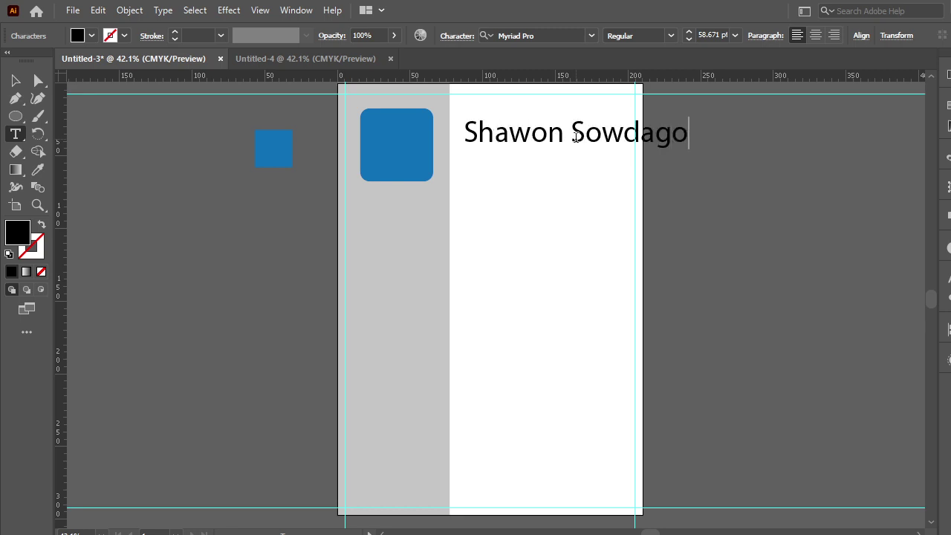
pyautogui.write('r')
# - Reduce the name heading to 40 pt and move it up near the page top
pyautogui.click(23, 86)
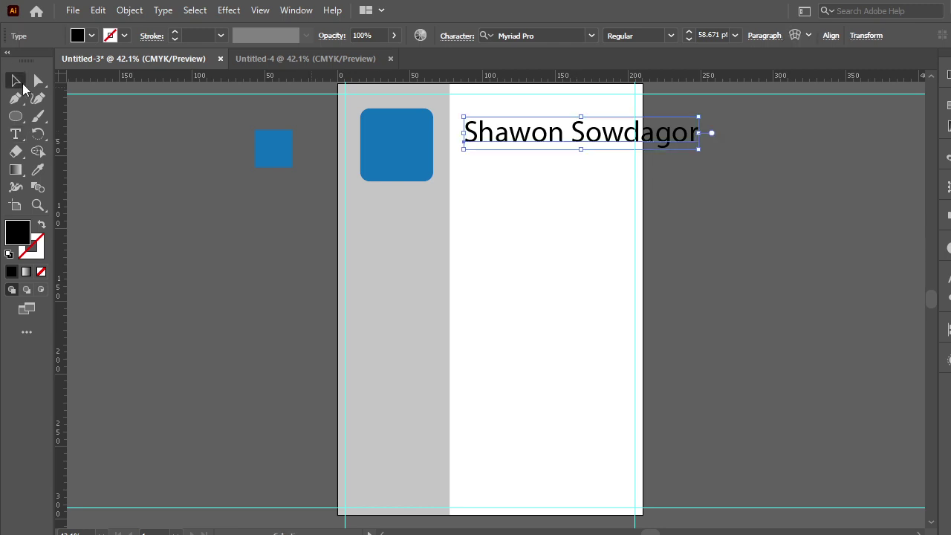
pyautogui.click(687, 39)
pyautogui.click(687, 40)
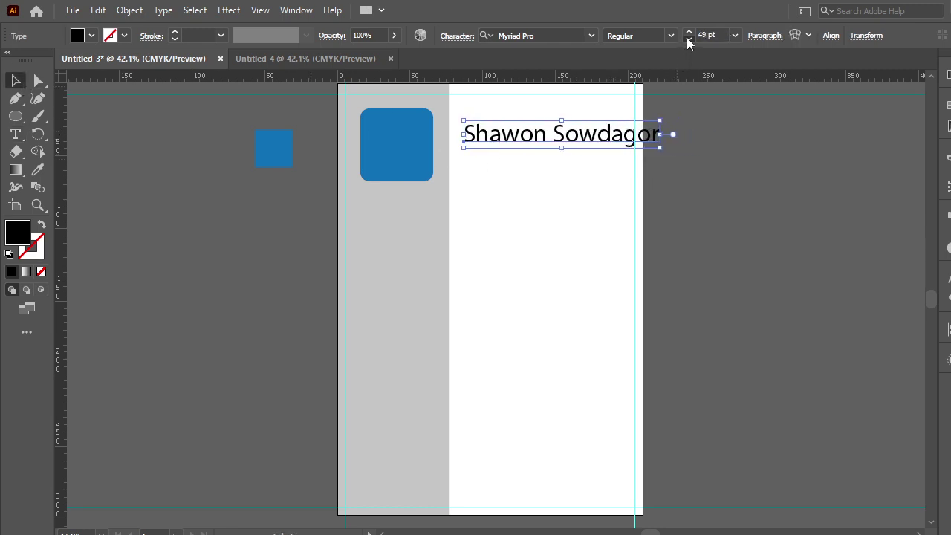
pyautogui.click(687, 39)
pyautogui.click(688, 40)
pyautogui.click(688, 39)
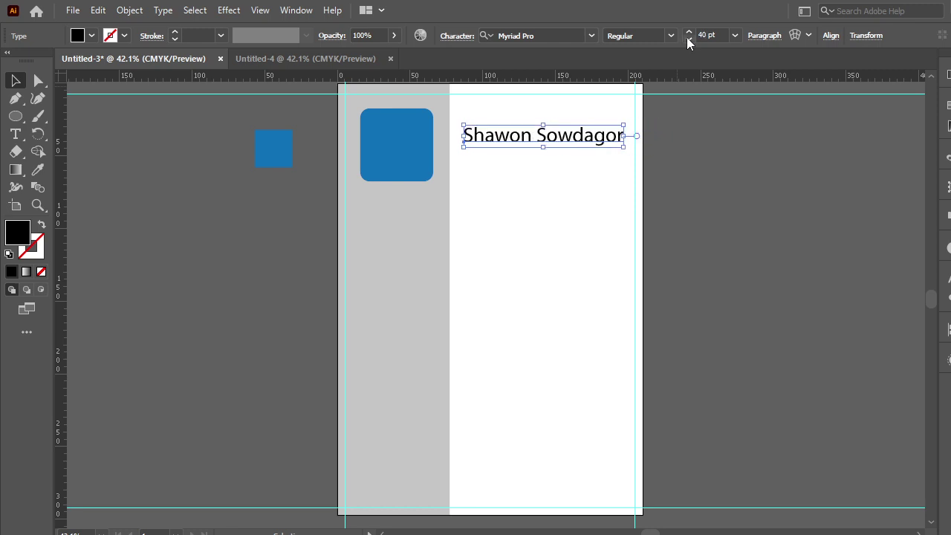
pyautogui.moveTo(567, 136); pyautogui.dragTo(566, 122)
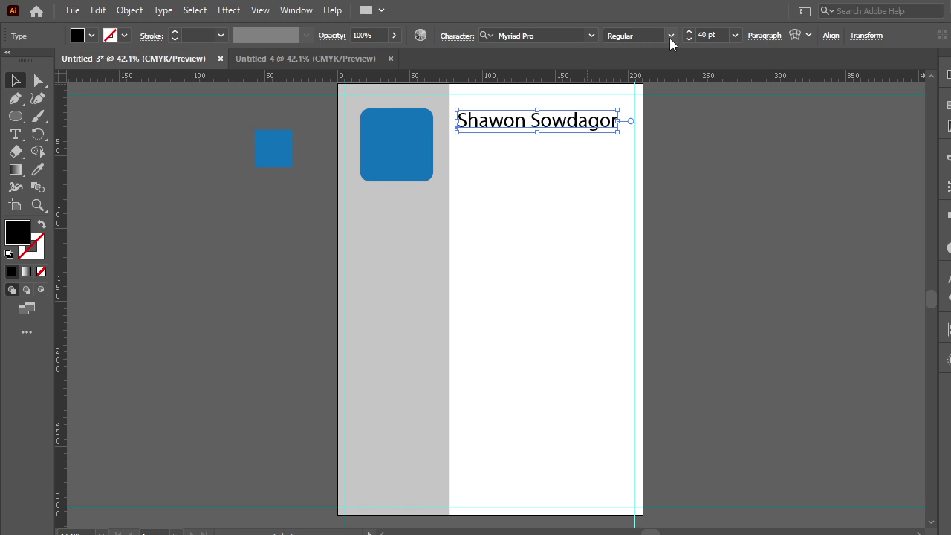
pyautogui.click(669, 40)
# - Choose Anton Regular from the font family list for the name heading
pyautogui.click(592, 37)
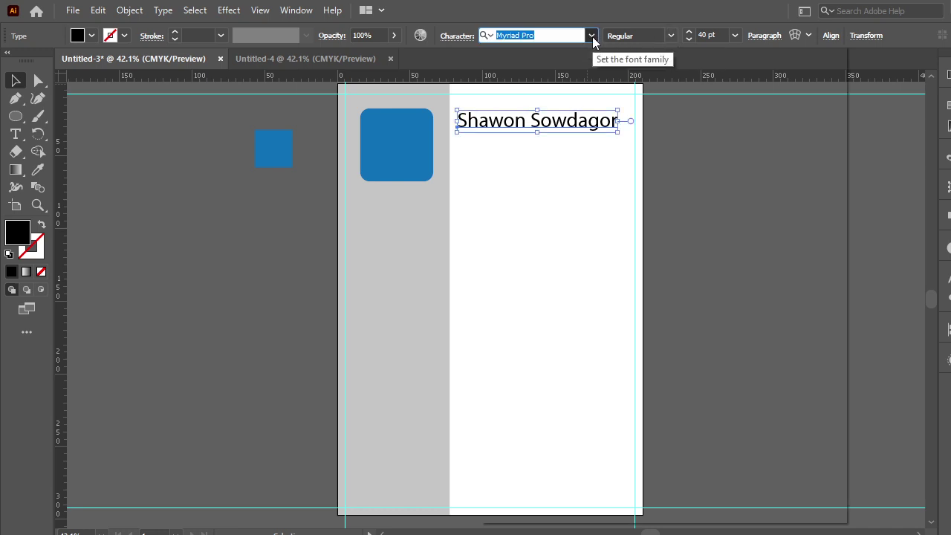
pyautogui.click(592, 37)
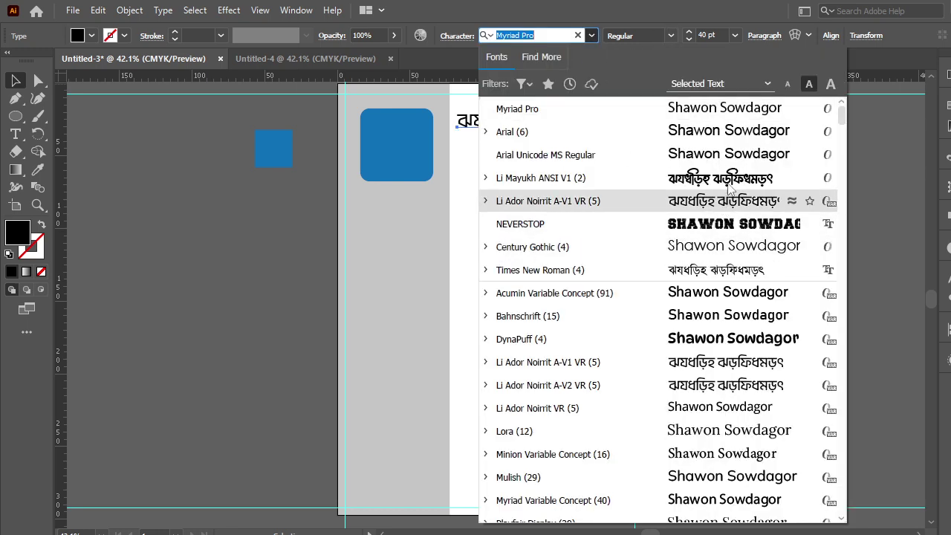
pyautogui.scroll(-3, 726, 274)
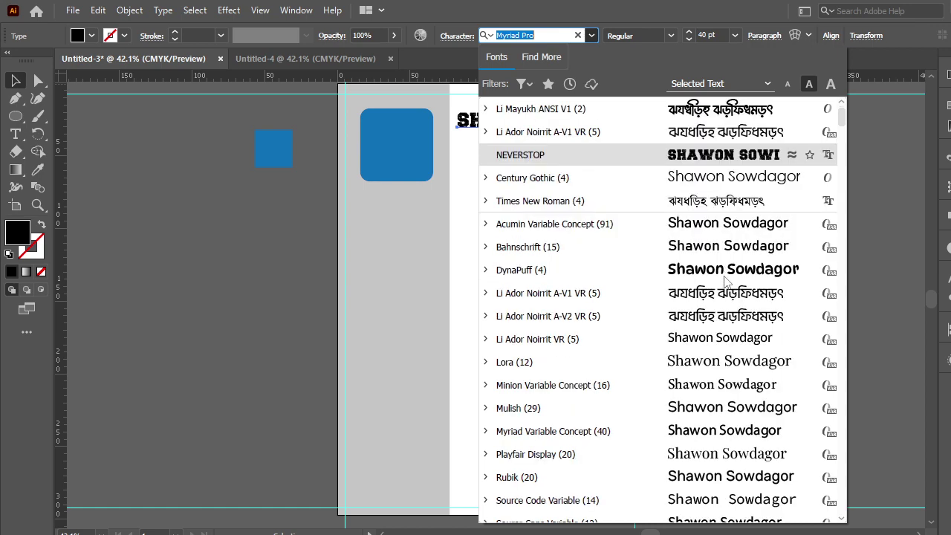
pyautogui.scroll(-3, 726, 320)
pyautogui.scroll(-10, 726, 357)
pyautogui.scroll(-2, 725, 334)
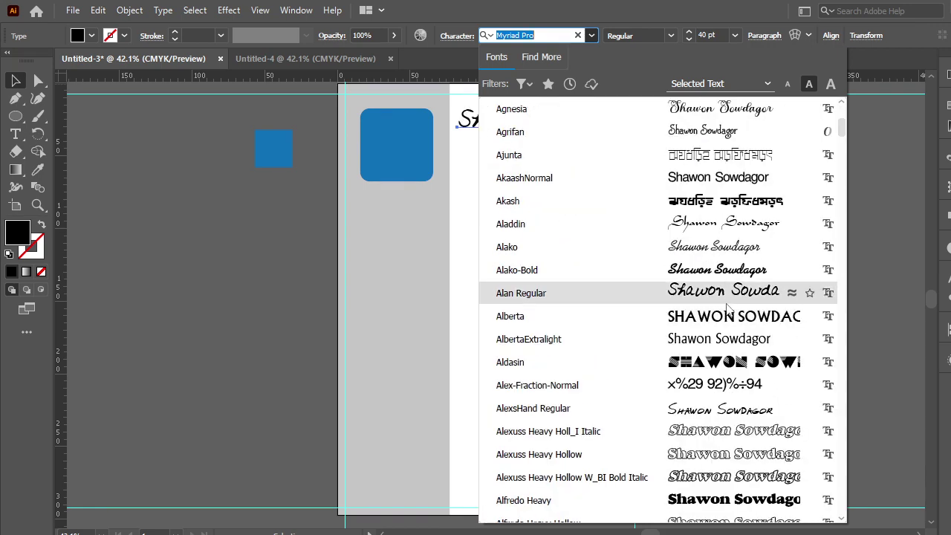
pyautogui.scroll(-1, 730, 296)
pyautogui.scroll(-3, 730, 296)
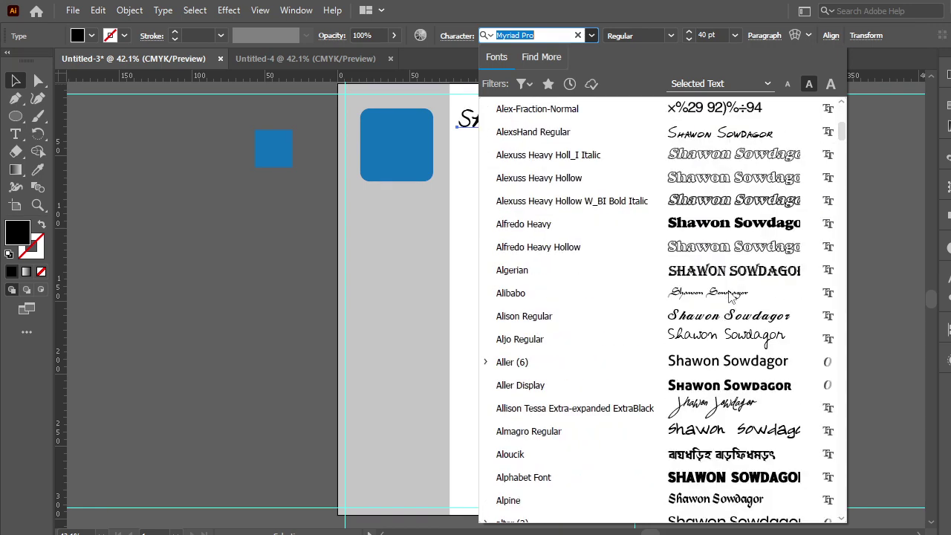
pyautogui.scroll(-1, 729, 295)
pyautogui.scroll(-2, 739, 286)
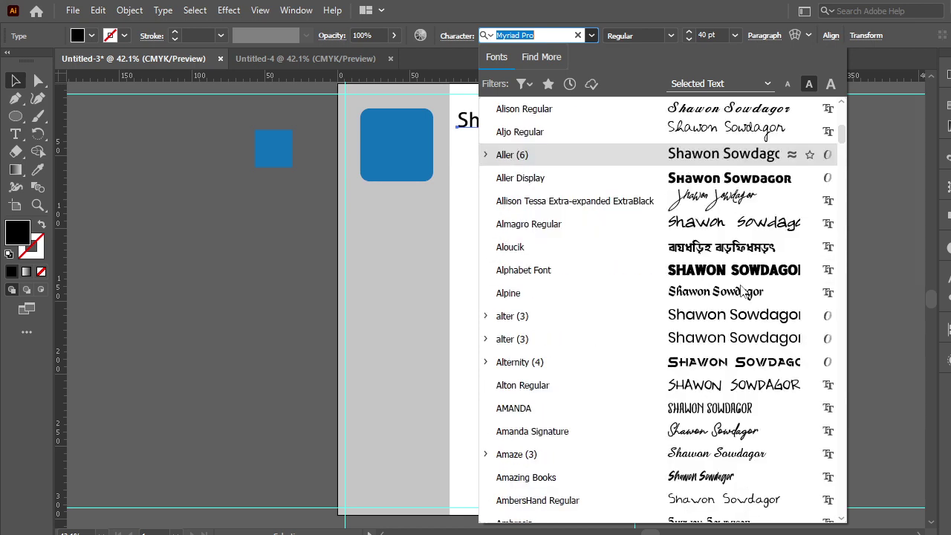
pyautogui.scroll(-1, 742, 286)
pyautogui.scroll(-2, 745, 278)
pyautogui.scroll(-2, 743, 275)
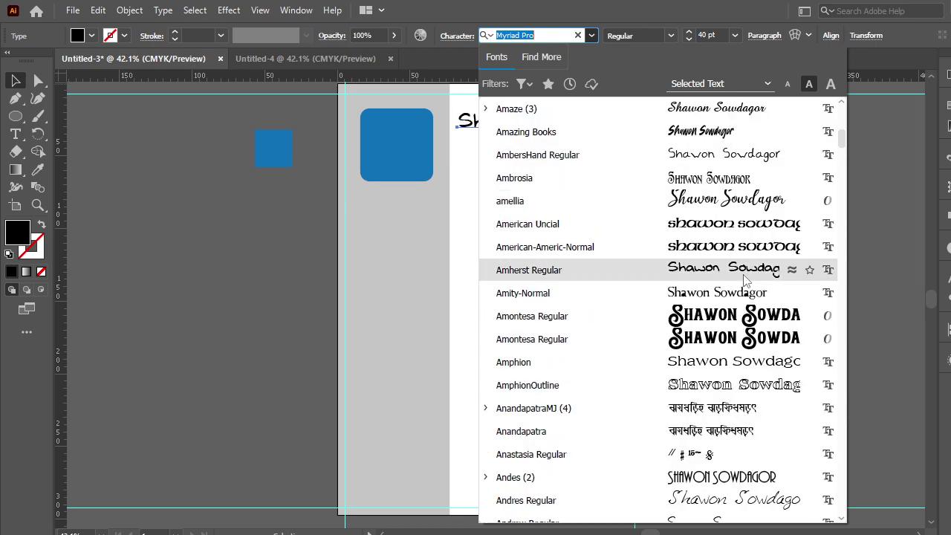
pyautogui.scroll(-2, 718, 296)
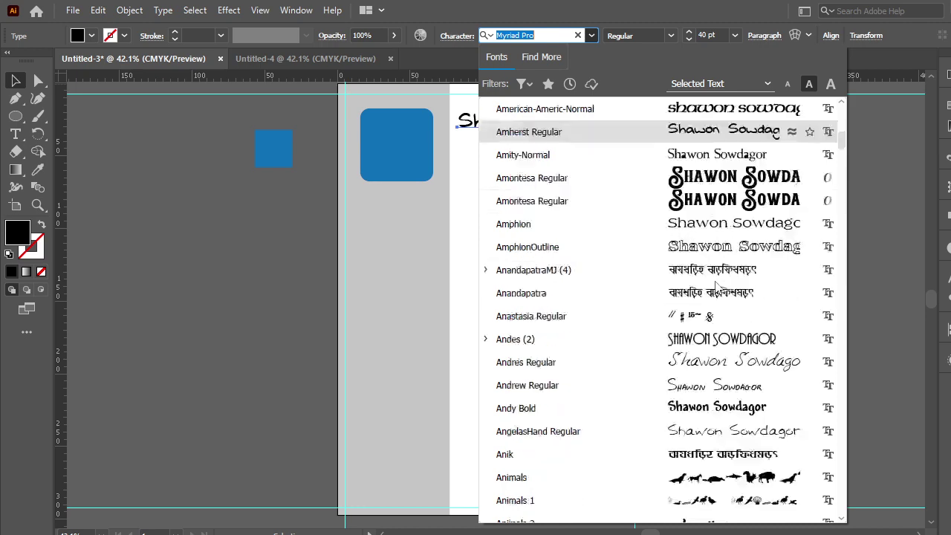
pyautogui.scroll(-2, 716, 290)
pyautogui.scroll(-4, 716, 286)
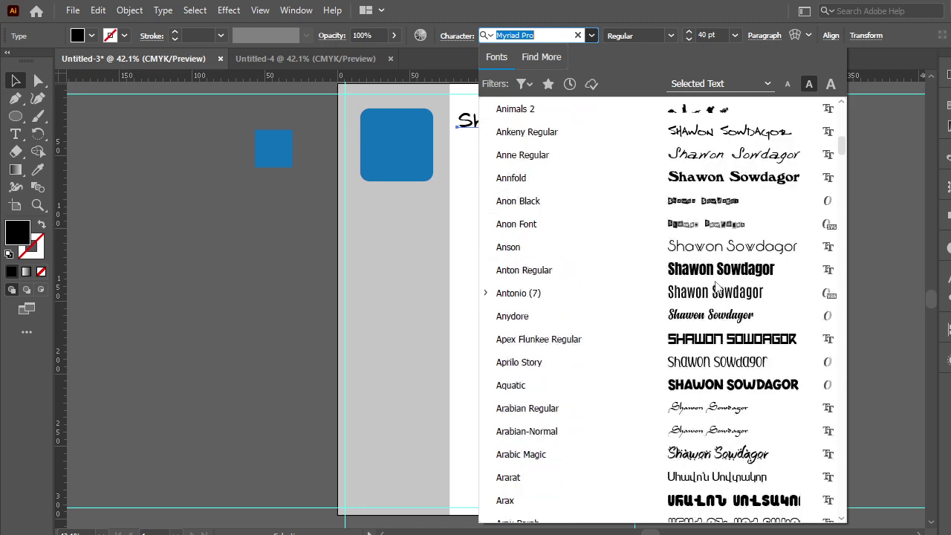
pyautogui.click(717, 269)
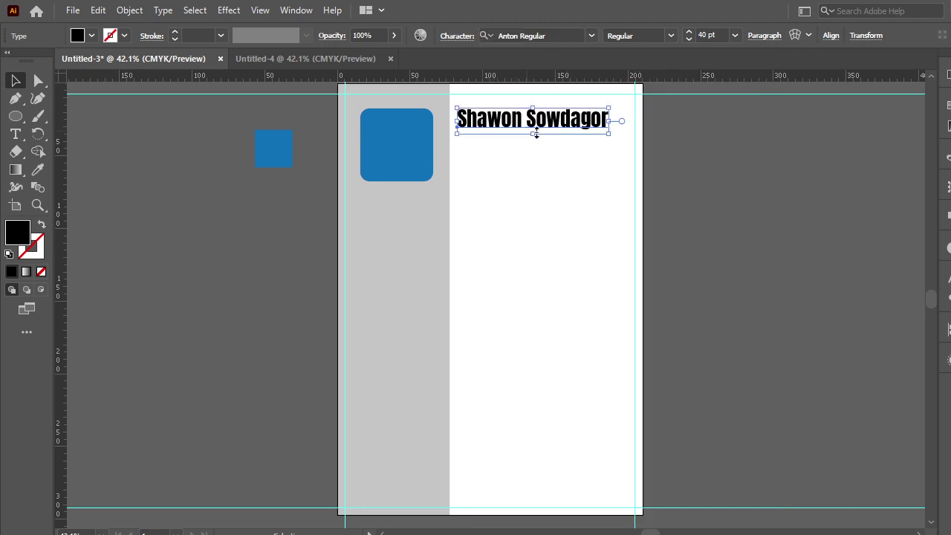
pyautogui.click(708, 161)
# - Nudge the heading slightly, then try dark, lighter and near-black grey swatches on it
pyautogui.moveTo(538, 130); pyautogui.dragTo(540, 133)
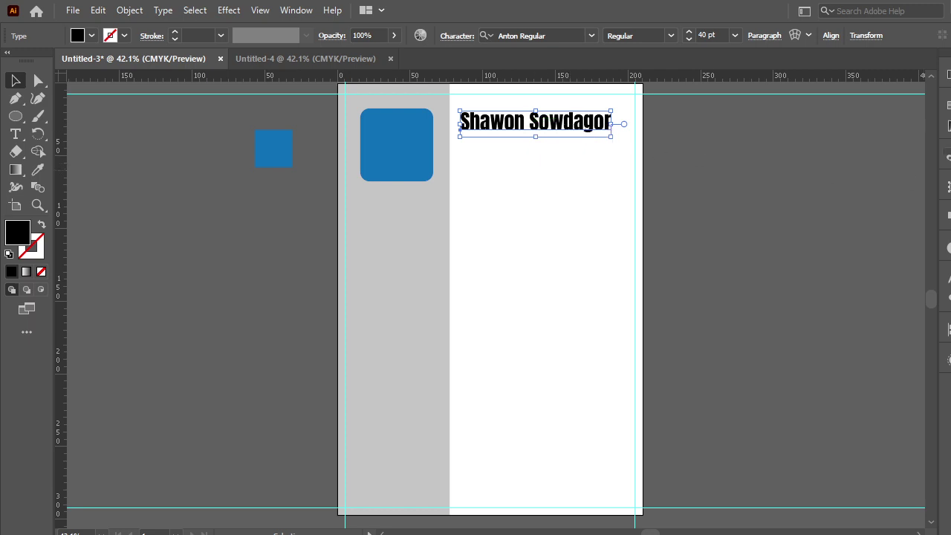
pyautogui.click(947, 106)
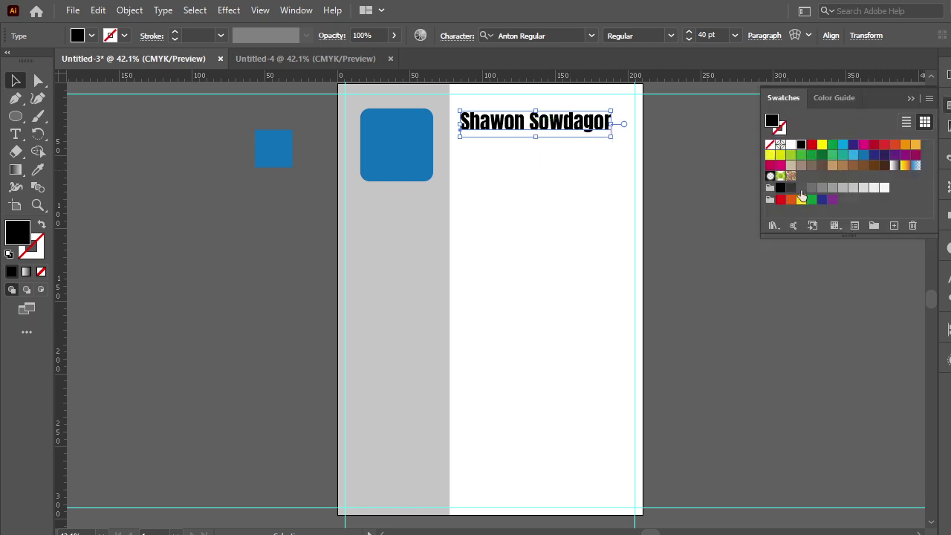
pyautogui.click(800, 188)
pyautogui.click(821, 190)
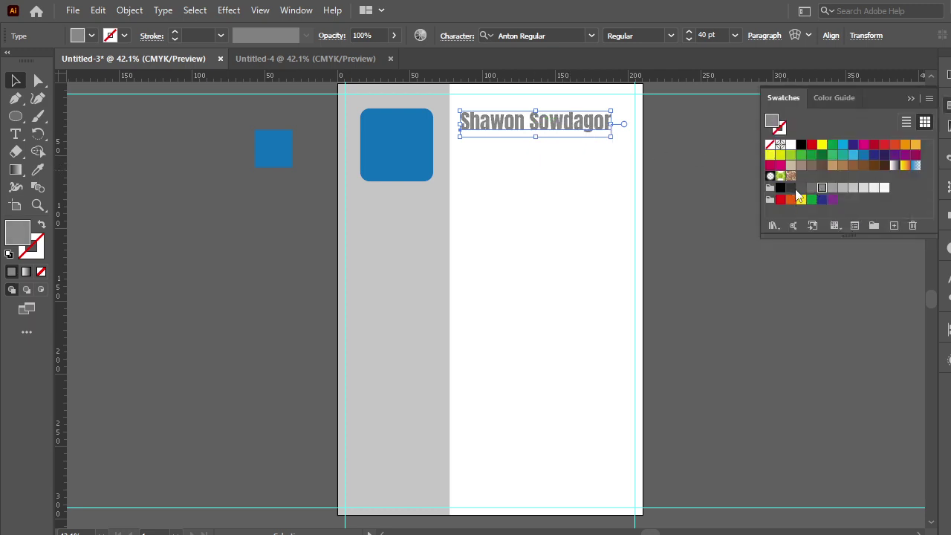
pyautogui.click(790, 188)
pyautogui.click(661, 154)
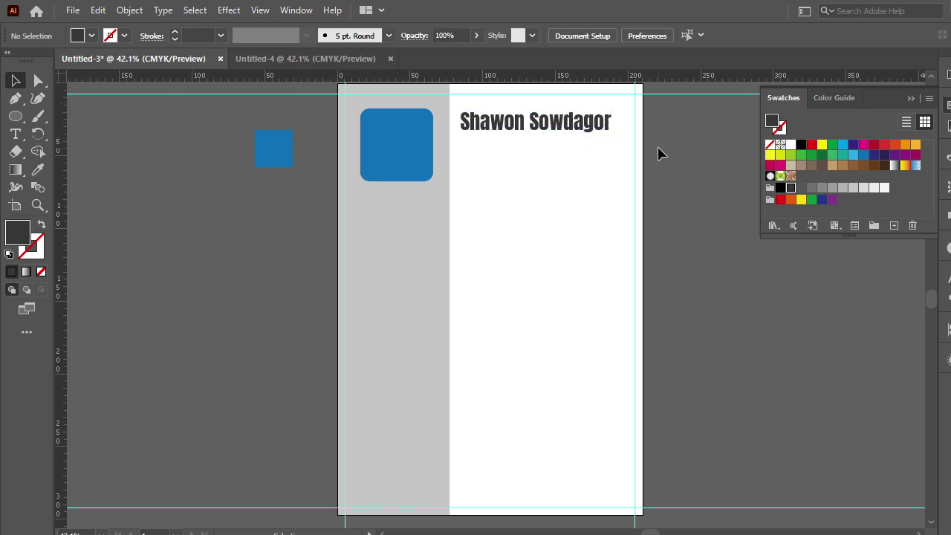
pyautogui.click(603, 125)
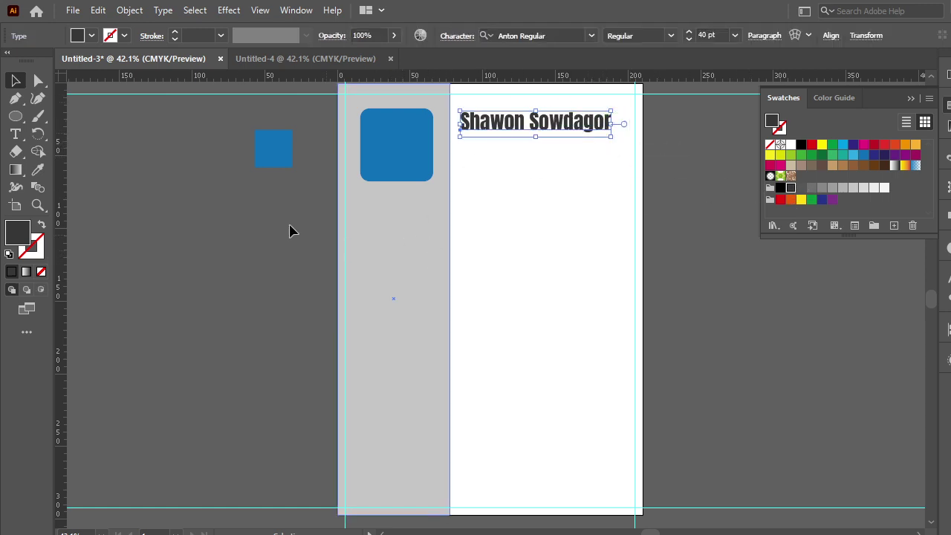
# - Sample the sidebar grey with the Eyedropper, then settle on a medium grey swatch
pyautogui.click(38, 170)
pyautogui.click(418, 295)
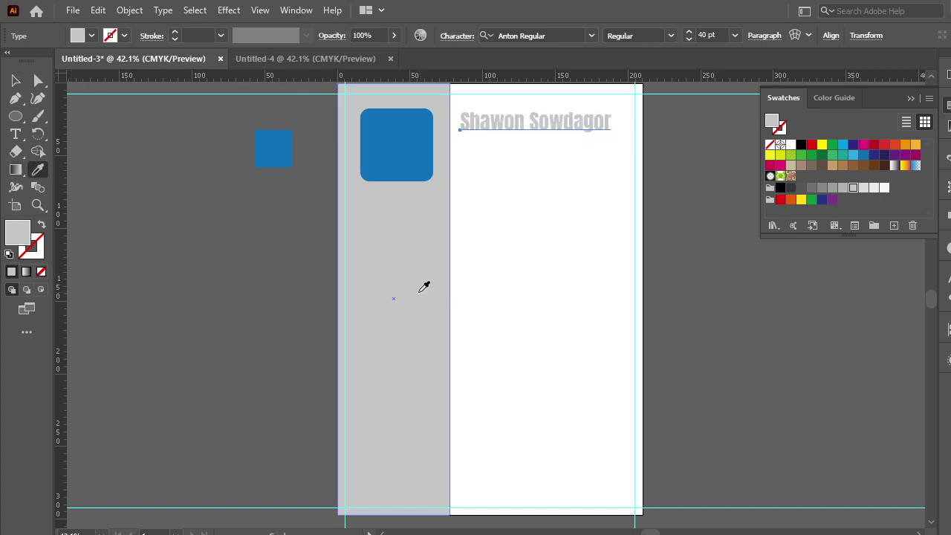
pyautogui.click(16, 82)
pyautogui.click(186, 241)
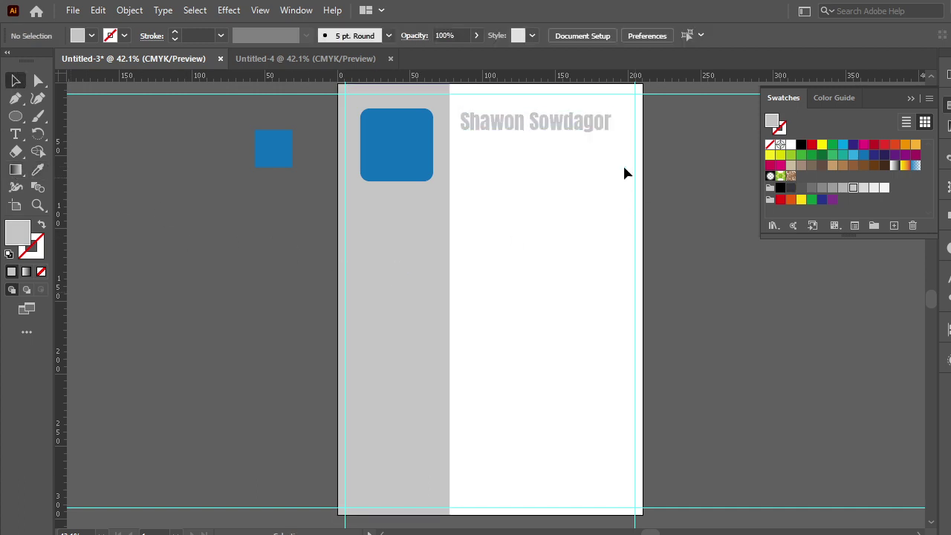
pyautogui.click(570, 131)
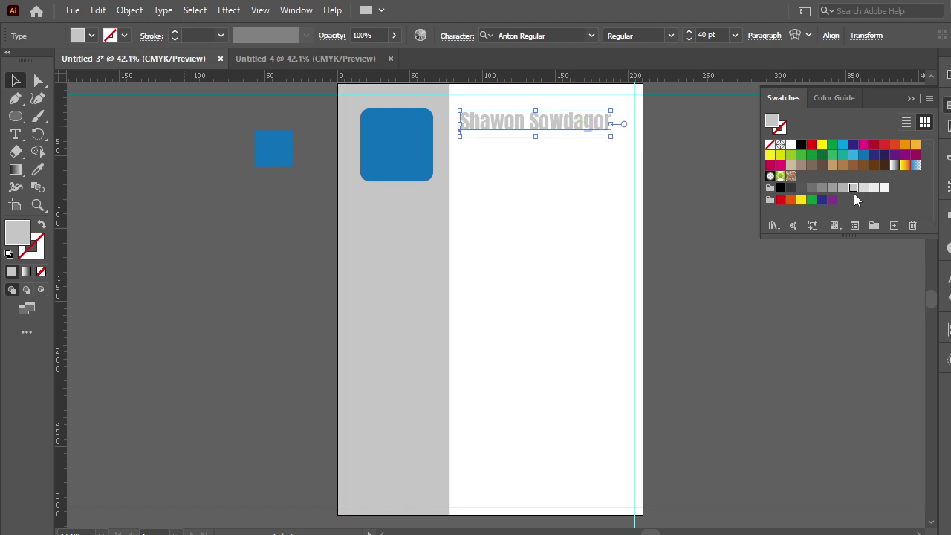
pyautogui.click(842, 187)
pyautogui.click(821, 187)
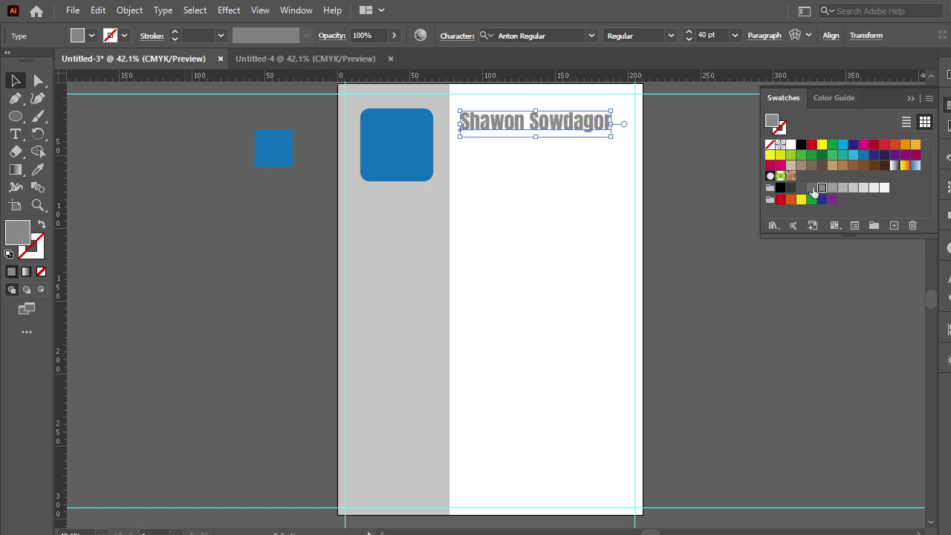
pyautogui.click(653, 244)
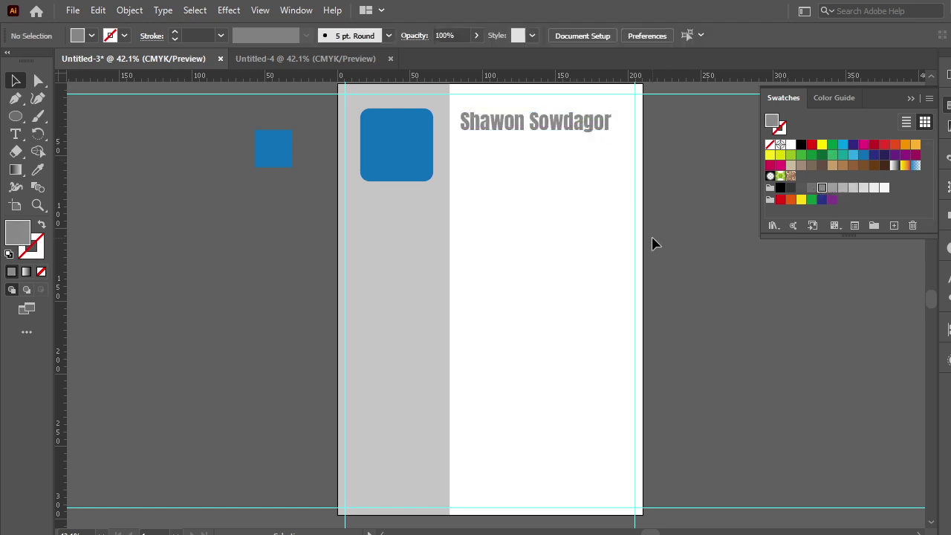
# - Colour the heading's first name blue by sampling the blue square with the Eyedropper
pyautogui.doubleClick(529, 121)
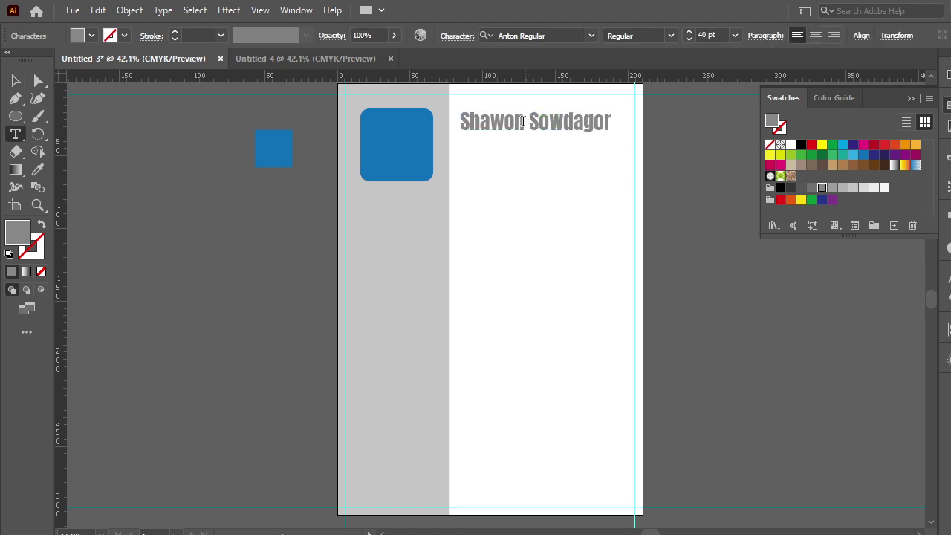
pyautogui.moveTo(525, 122); pyautogui.dragTo(459, 121)
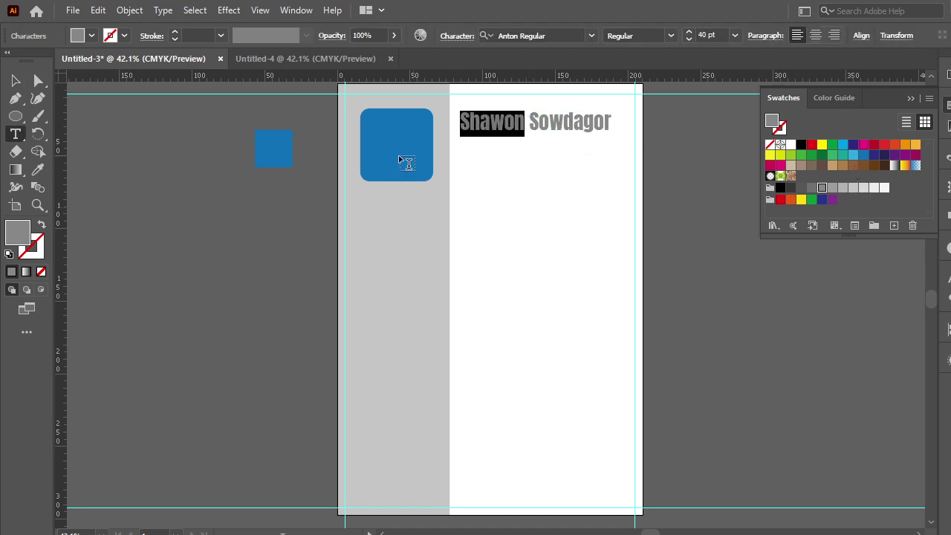
pyautogui.click(38, 170)
pyautogui.click(278, 146)
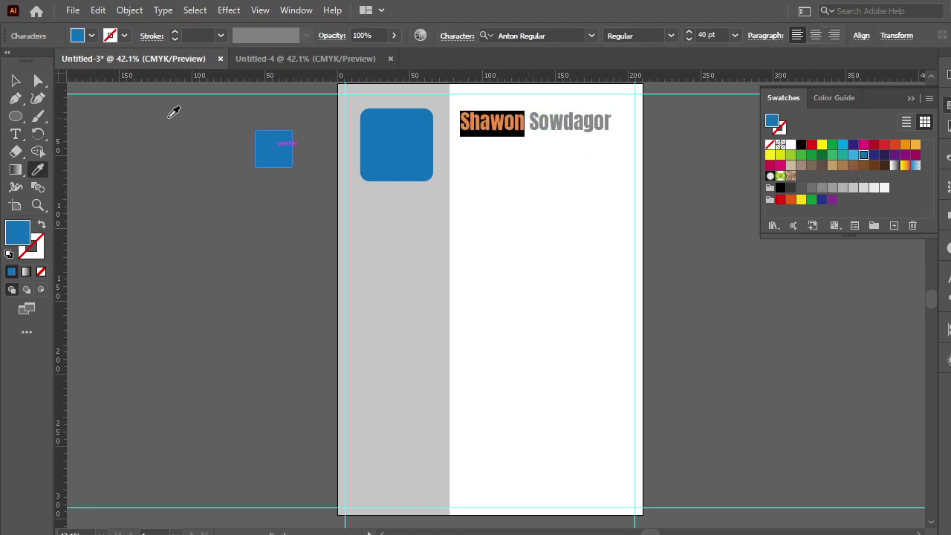
pyautogui.click(16, 81)
pyautogui.click(179, 205)
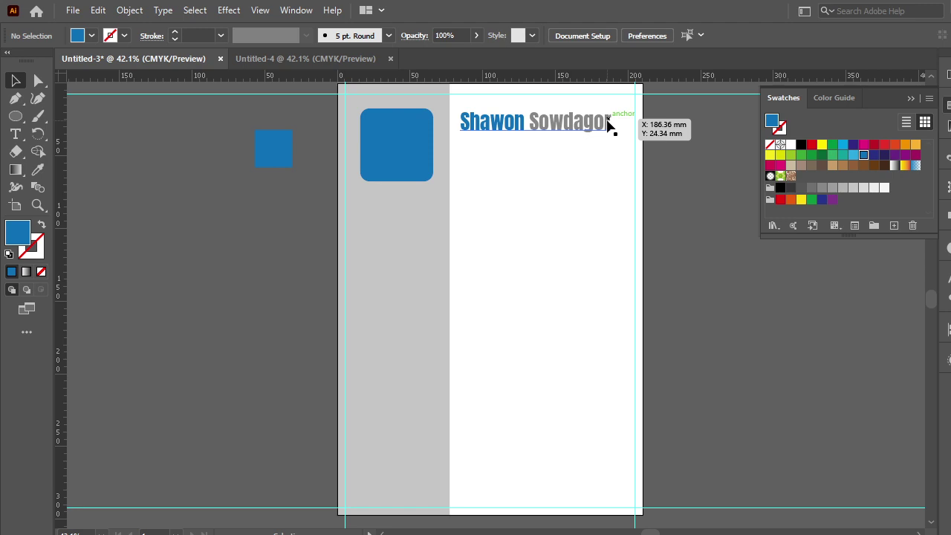
# - Replace the heading text with the person's new full name
pyautogui.doubleClick(555, 125)
pyautogui.doubleClick(555, 120)
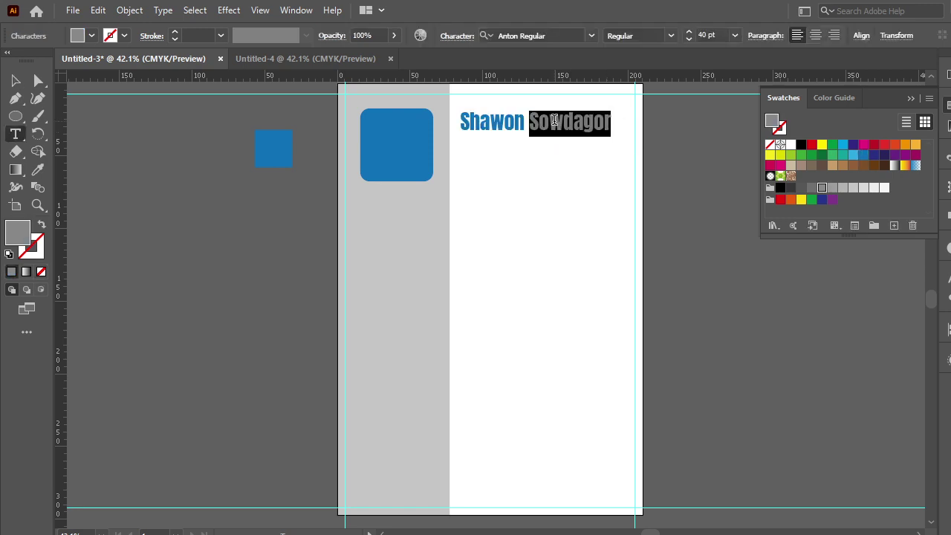
pyautogui.tripleClick(554, 120)
pyautogui.write('A')
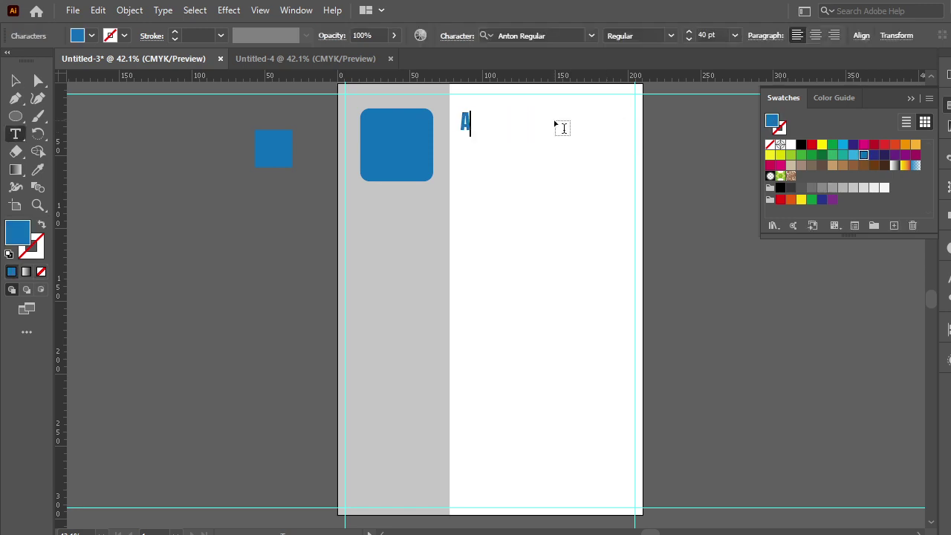
pyautogui.write('bdur ')
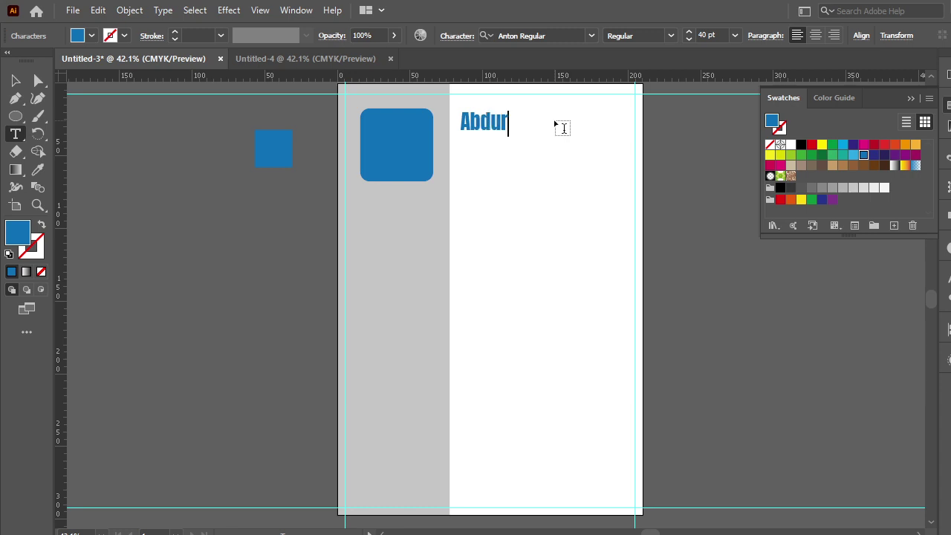
pyautogui.write('rah')
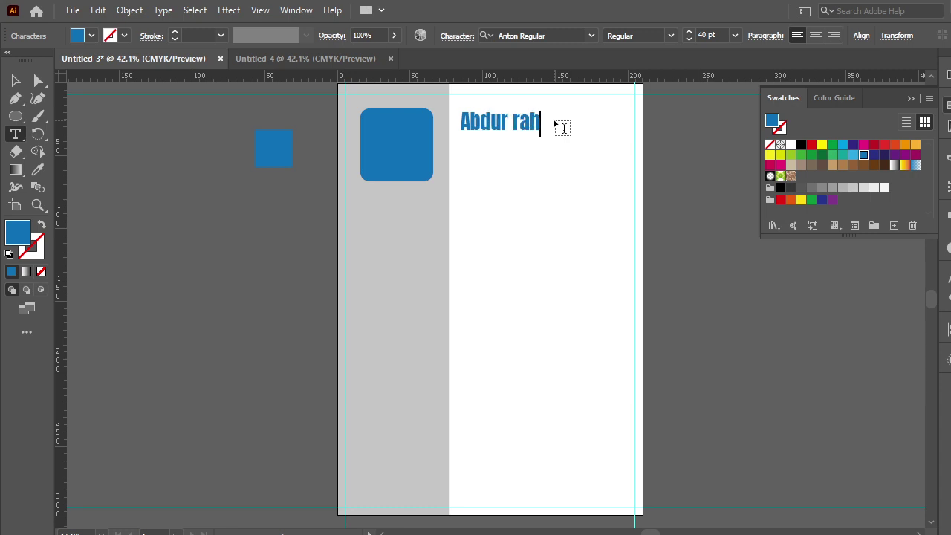
pyautogui.write('man shawo')
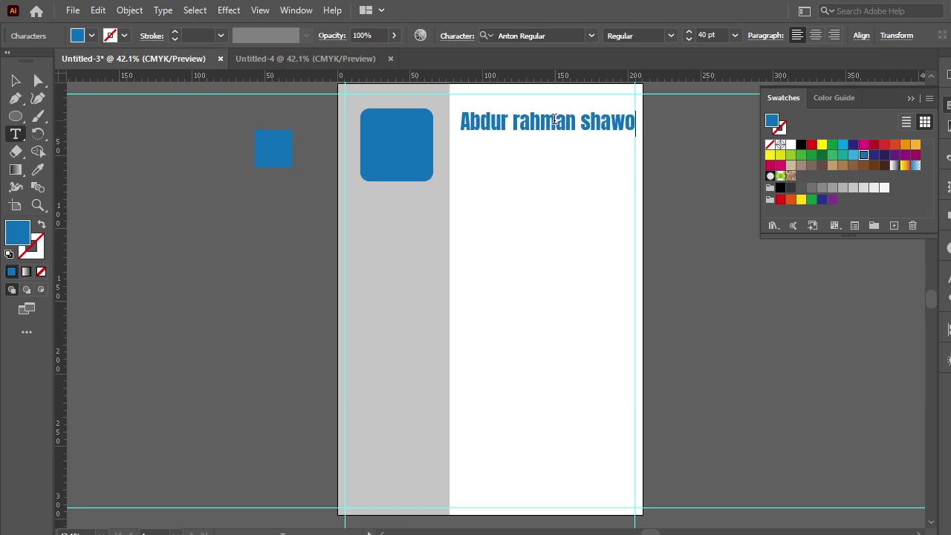
pyautogui.write('n')
pyautogui.click(20, 85)
# - Nudge the heading left, reduce it to 38 pt, then nudge it back right
pyautogui.hotkey('shift', 'Left')
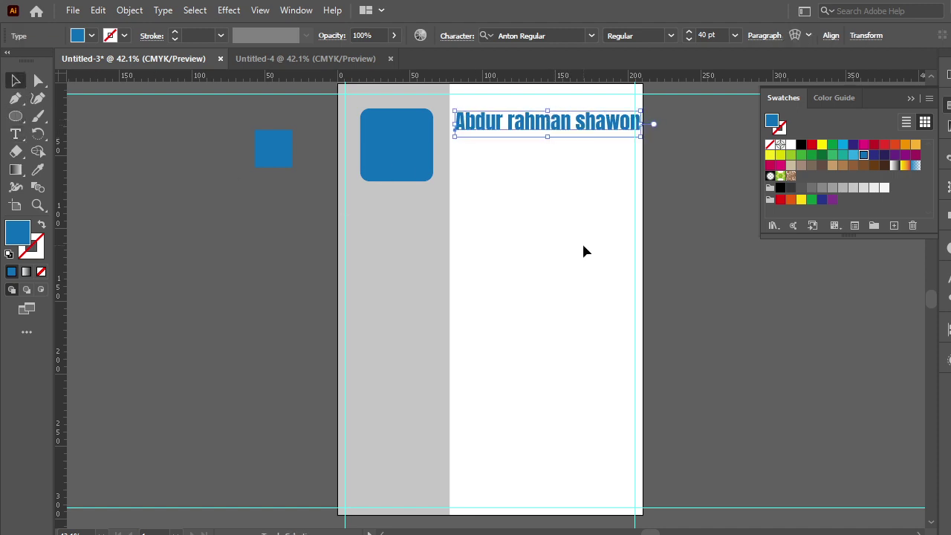
pyautogui.press('Left')
pyautogui.press('Left')
pyautogui.press('Left')
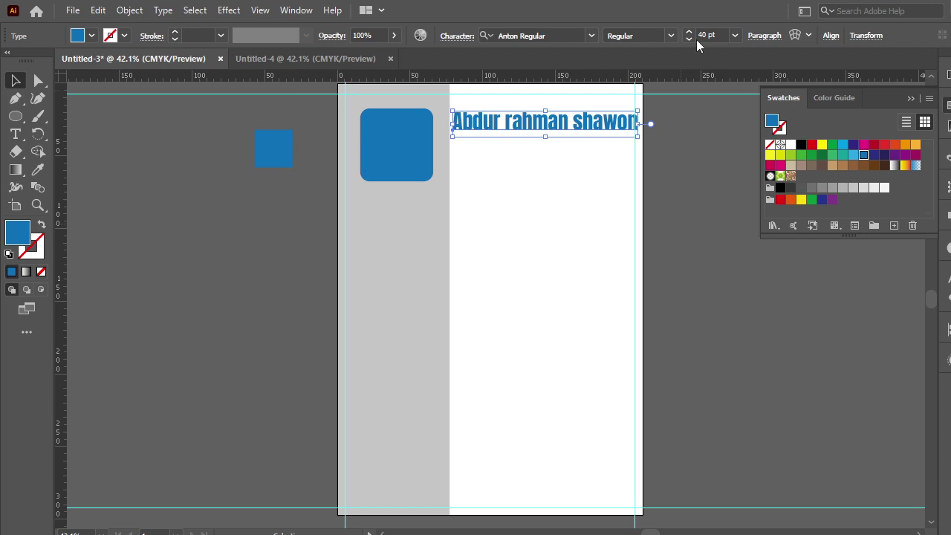
pyautogui.click(688, 40)
pyautogui.click(689, 39)
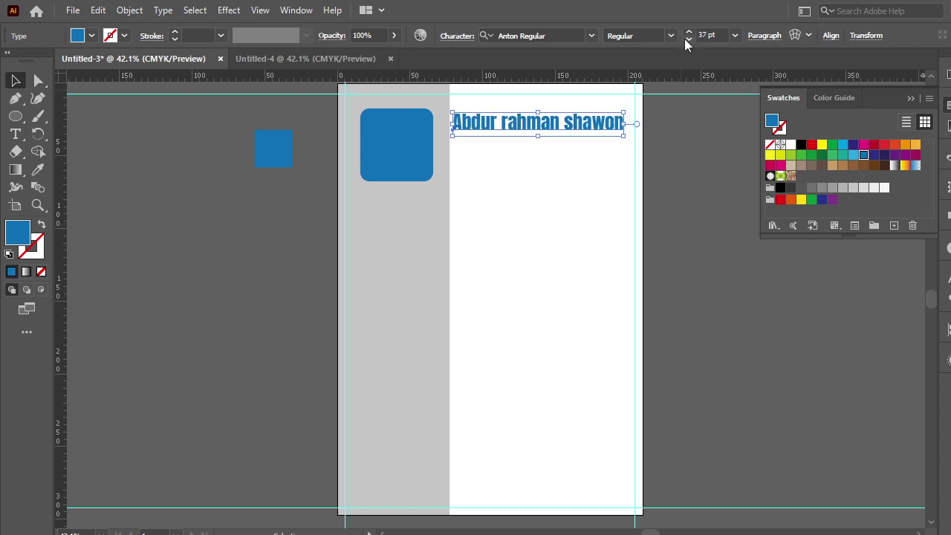
pyautogui.click(684, 149)
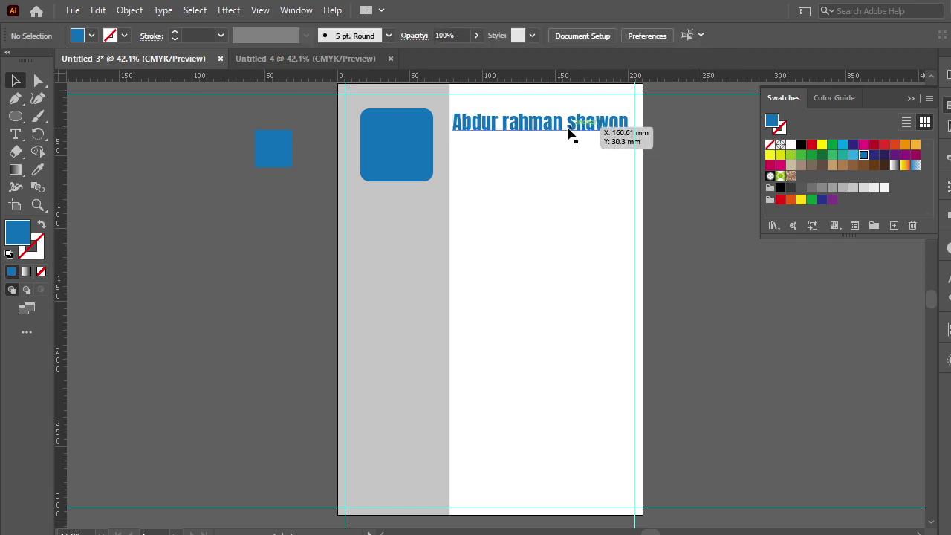
pyautogui.click(569, 130)
pyautogui.press('Right')
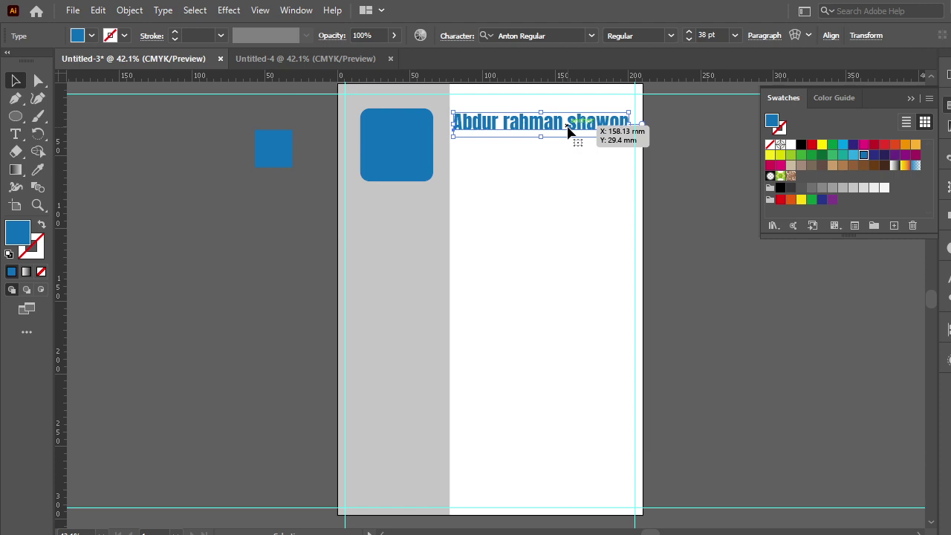
pyautogui.doubleClick(568, 130)
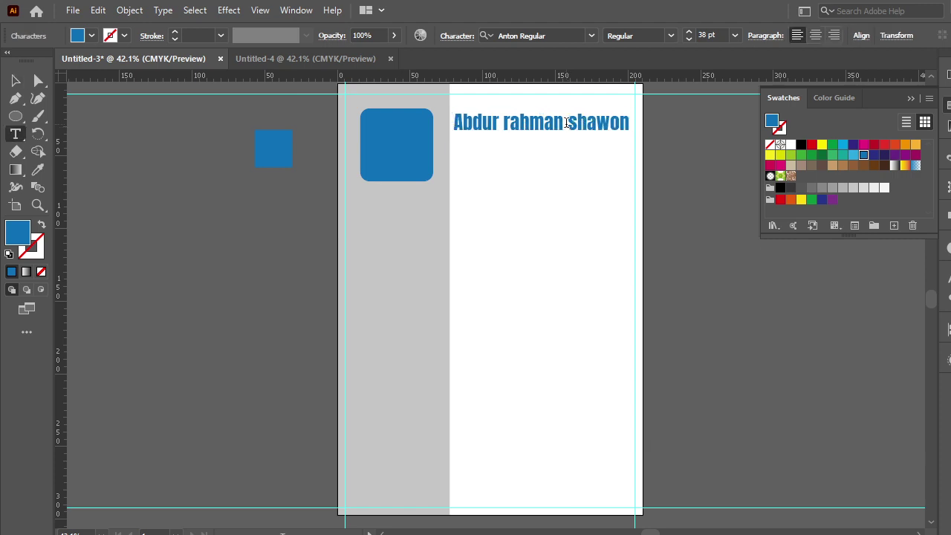
# - Apply a grey swatch to the heading's first two words, leaving the last word blue
pyautogui.hotkey('ctrl', 'a')
pyautogui.click(586, 122)
pyautogui.moveTo(566, 124); pyautogui.dragTo(431, 134)
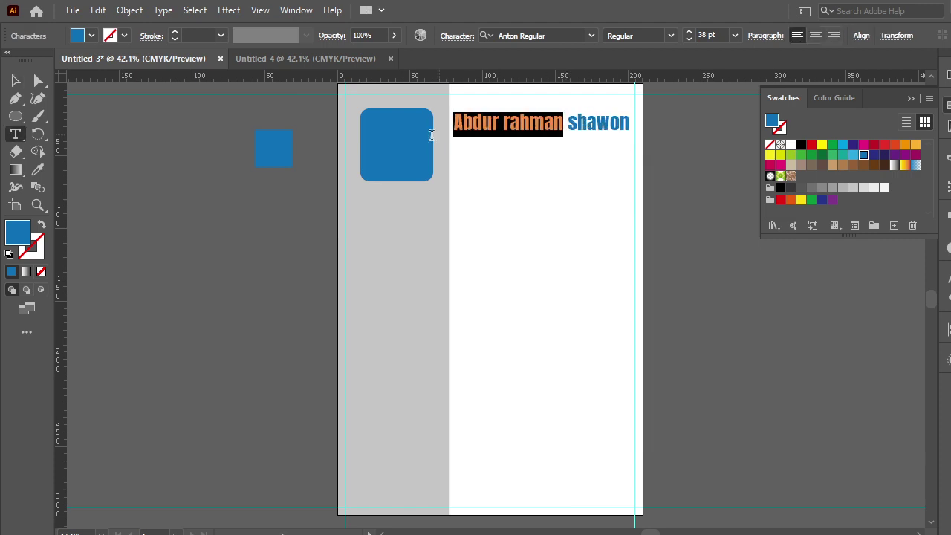
pyautogui.click(811, 191)
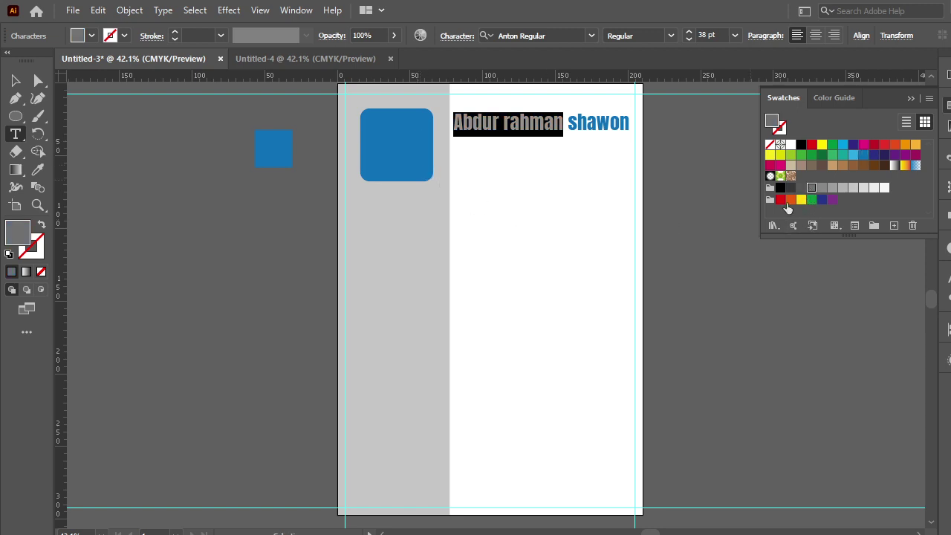
pyautogui.click(15, 80)
pyautogui.click(163, 251)
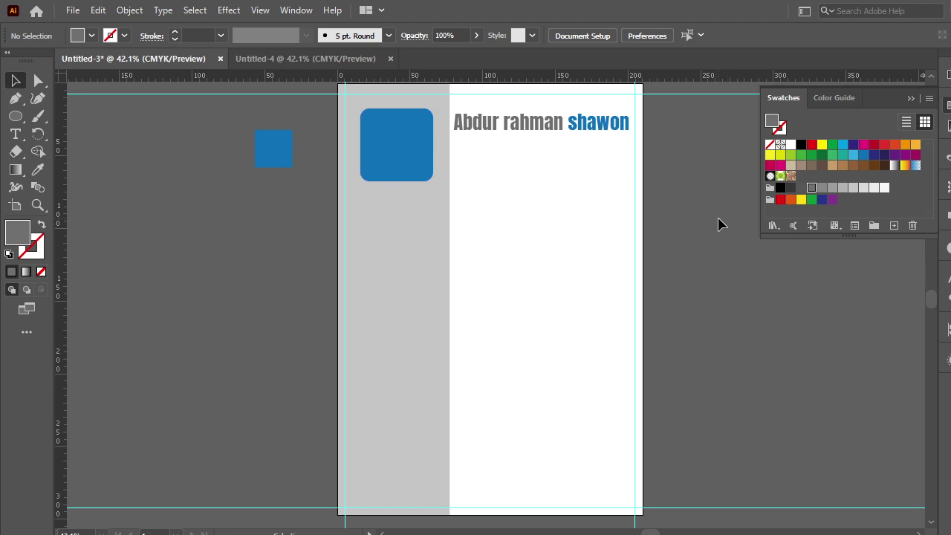
pyautogui.click(565, 132)
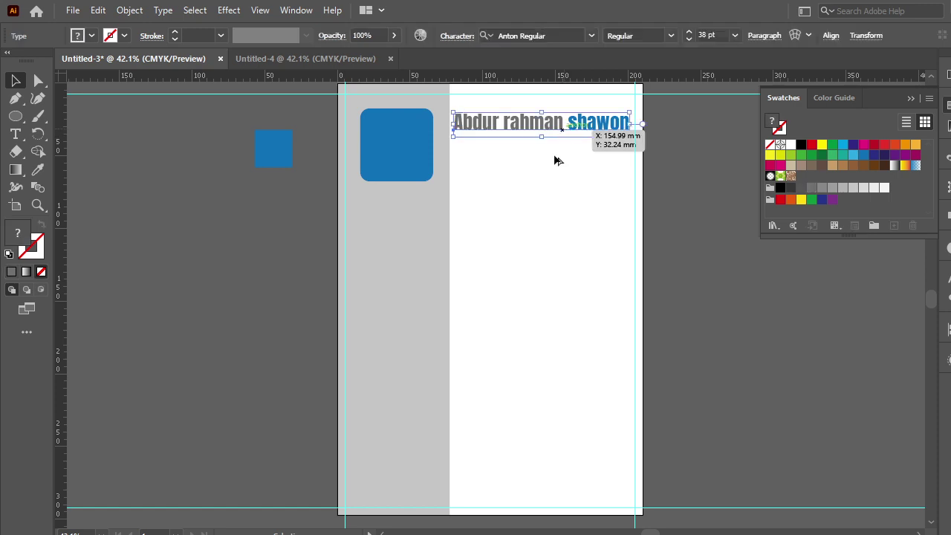
# - Alt-drag a copy of the heading just below it and shrink it to 24 pt
pyautogui.moveTo(557, 160); pyautogui.dragTo(557, 165)
pyautogui.click(687, 42)
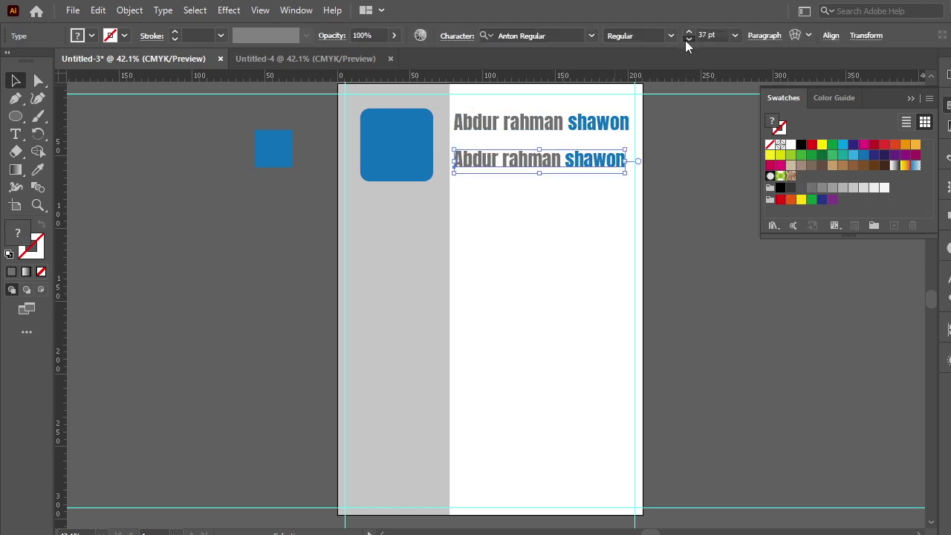
pyautogui.click(686, 42)
pyautogui.click(685, 40)
pyautogui.click(685, 40)
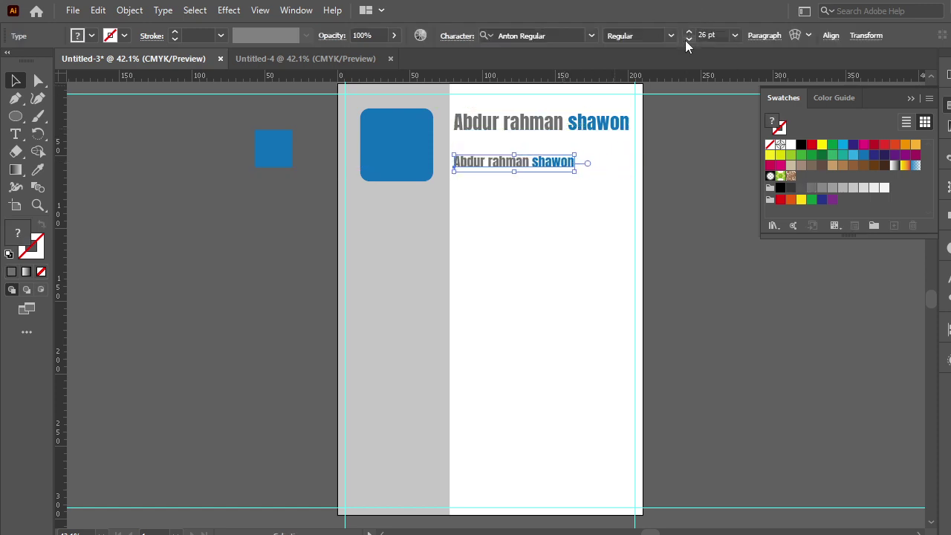
pyautogui.click(685, 40)
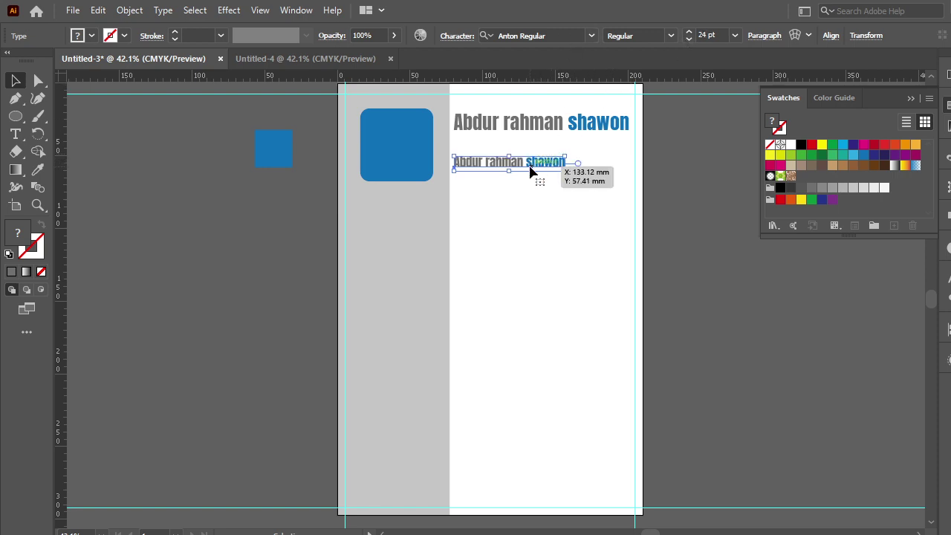
# - Try AvantGarde-Demi on the copy and move it up just under the heading
pyautogui.click(592, 37)
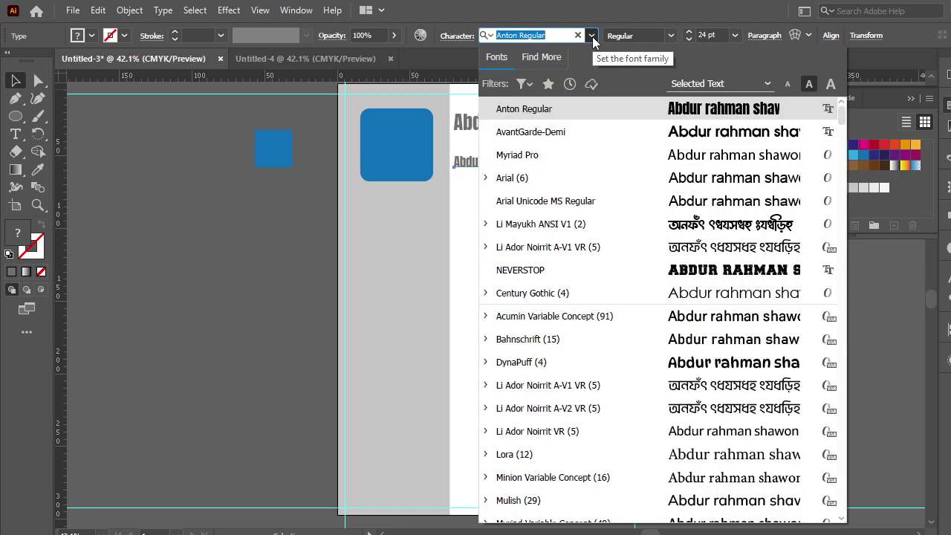
pyautogui.click(727, 132)
pyautogui.moveTo(556, 173); pyautogui.dragTo(551, 154)
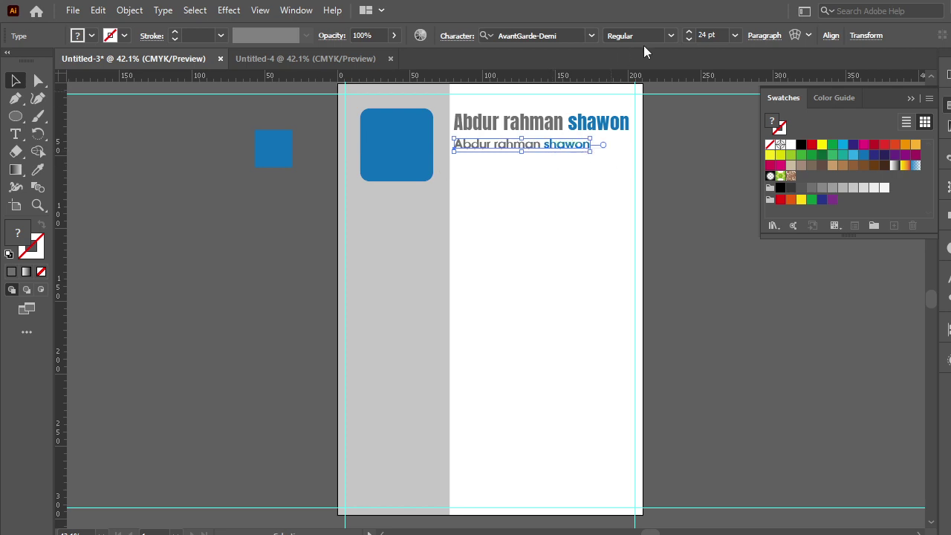
pyautogui.click(667, 35)
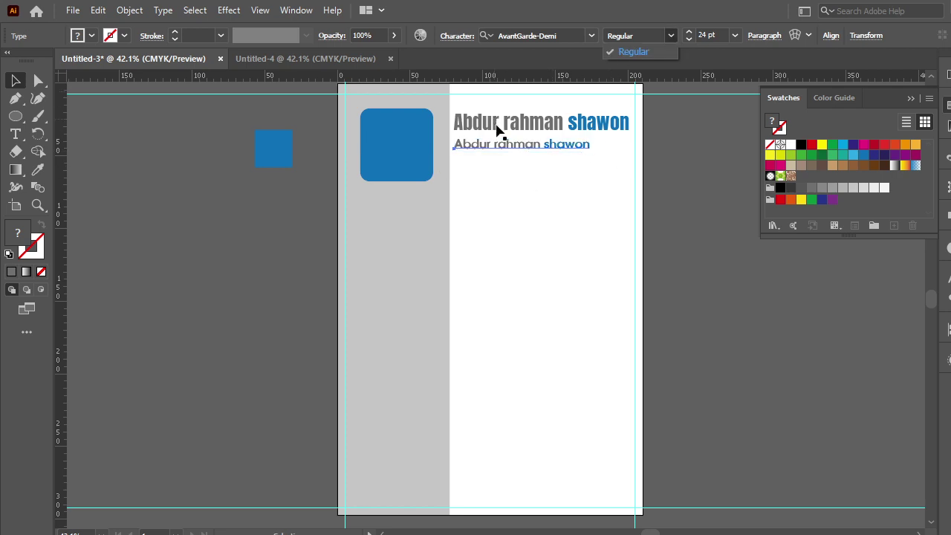
pyautogui.click(674, 35)
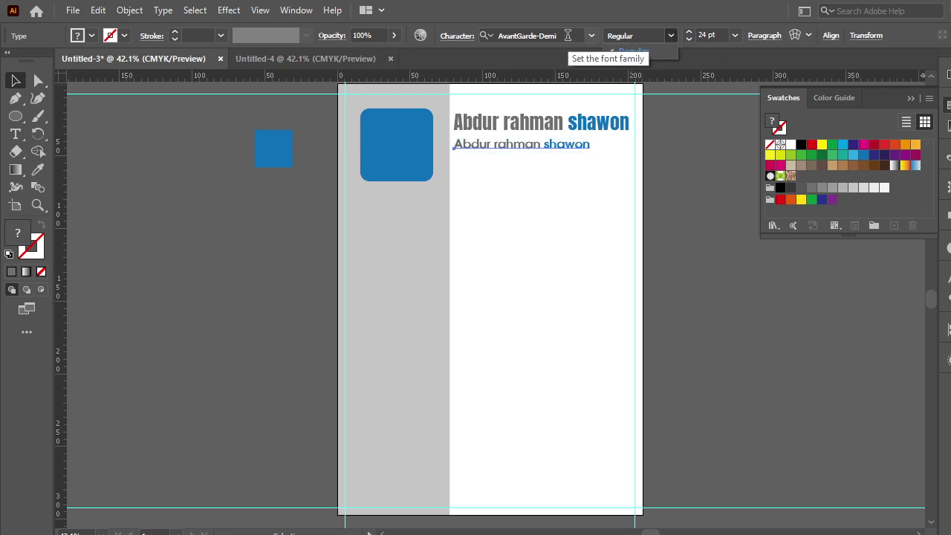
# - Set the subtitle line in the Adecion font
pyautogui.click(592, 35)
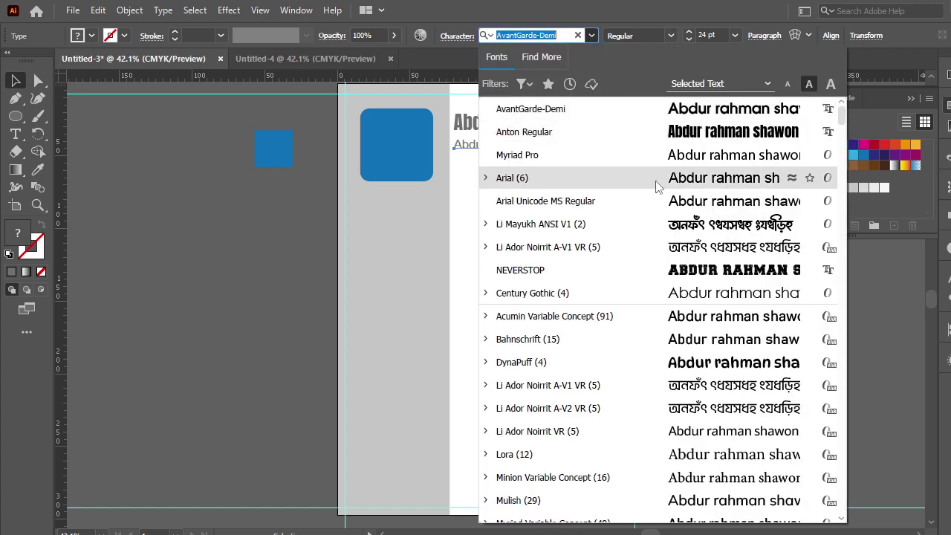
pyautogui.scroll(-2, 707, 230)
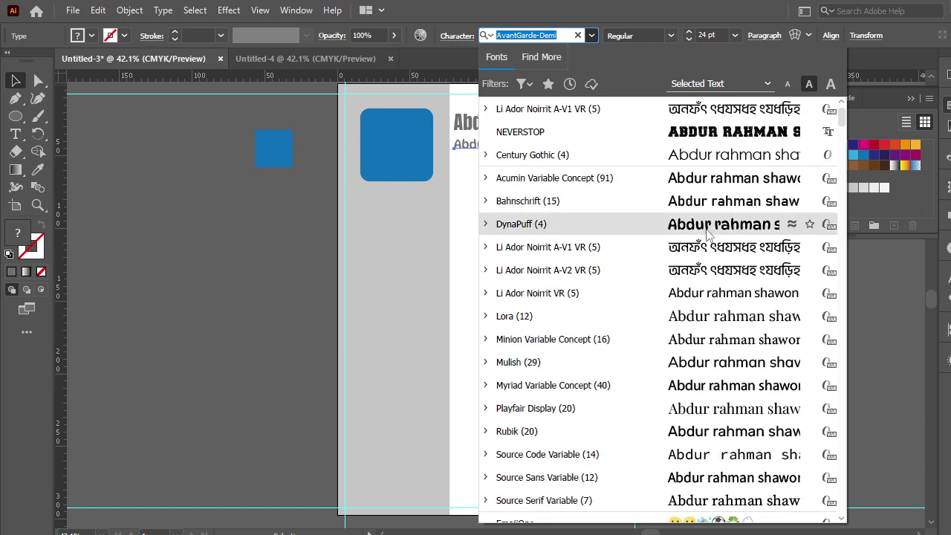
pyautogui.scroll(-3, 707, 229)
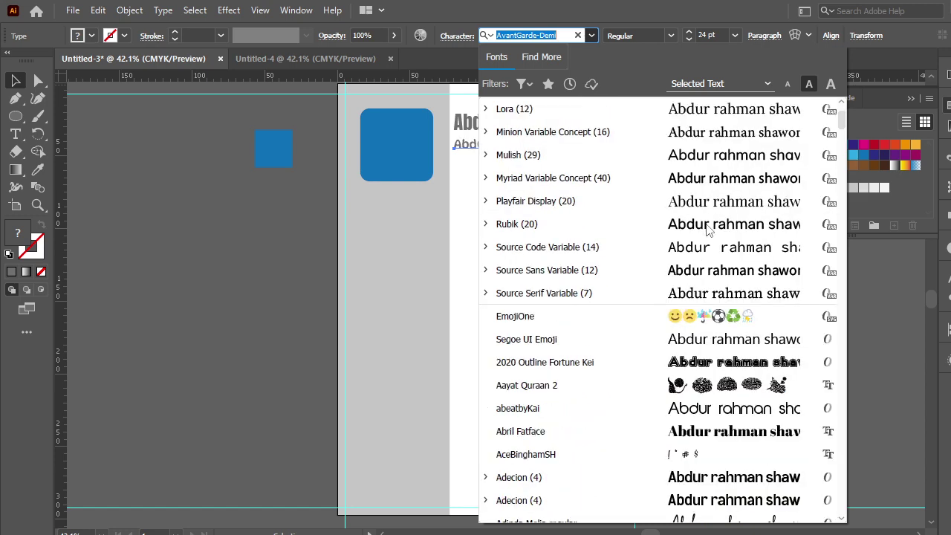
pyautogui.scroll(-2, 707, 230)
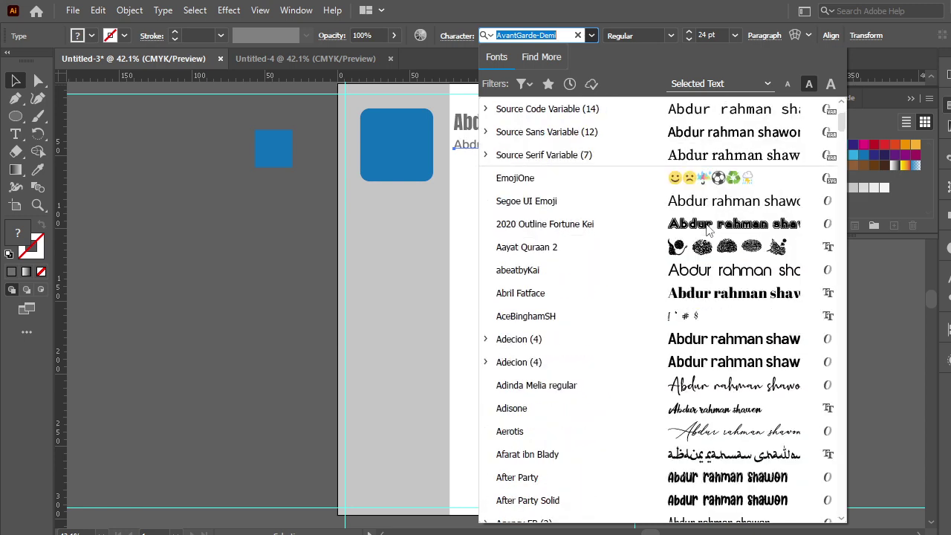
pyautogui.click(702, 342)
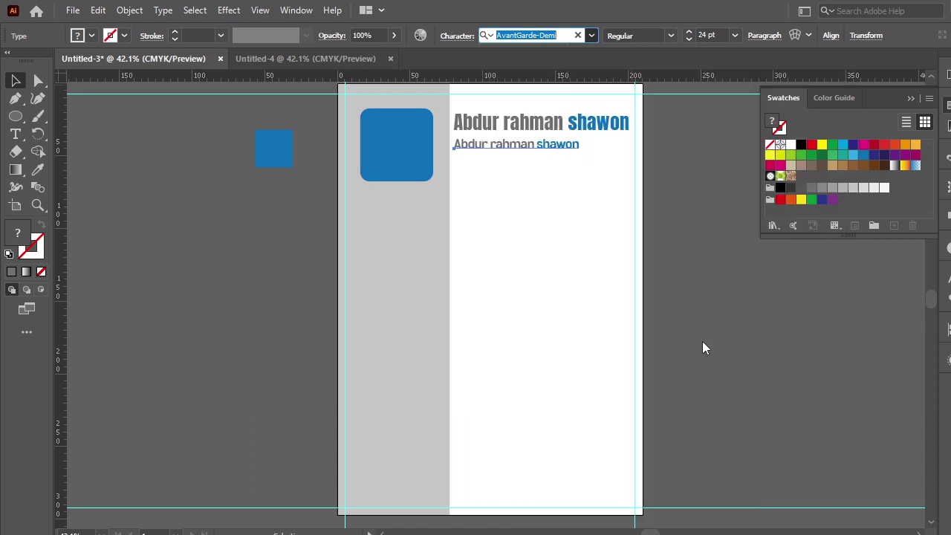
pyautogui.click(547, 205)
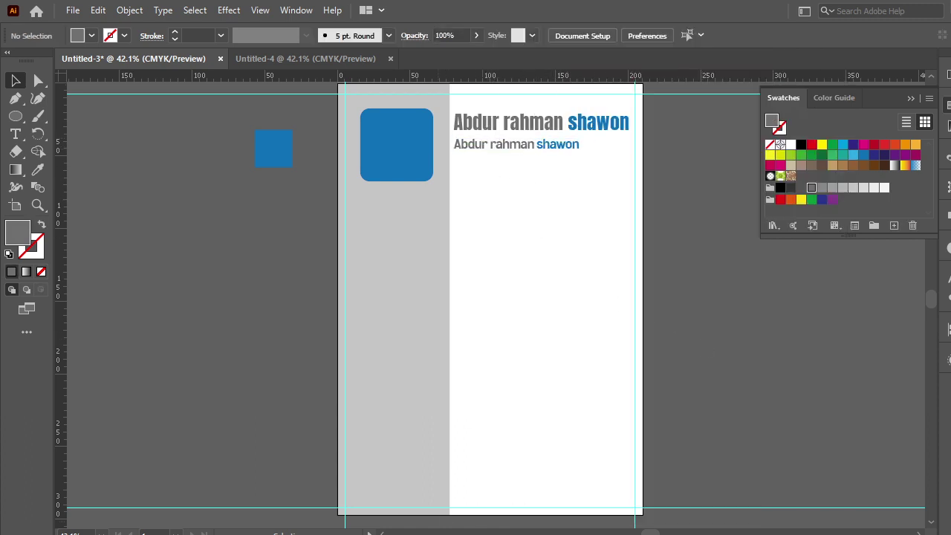
# - Switch to Chrome and run a Google search for 'Grafic' in a new tab
pyautogui.click(257, 518)
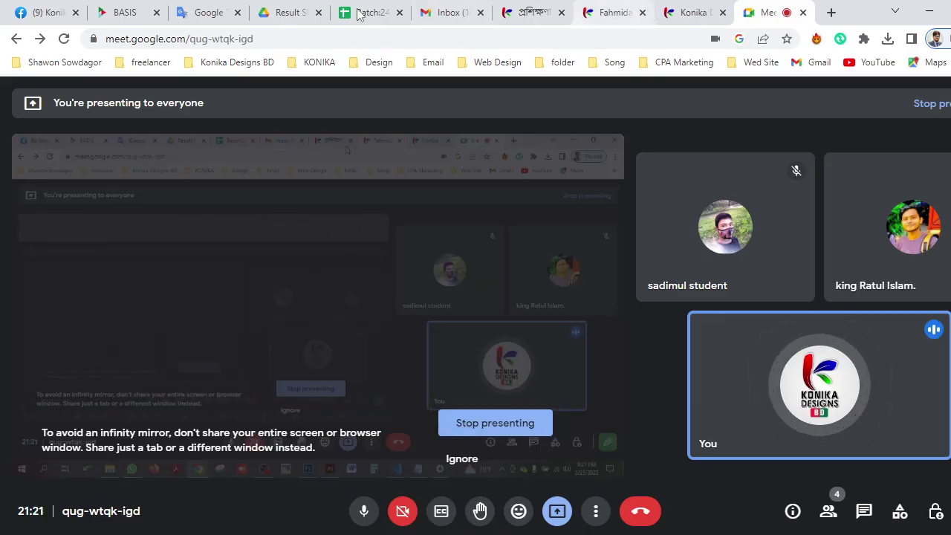
pyautogui.click(832, 12)
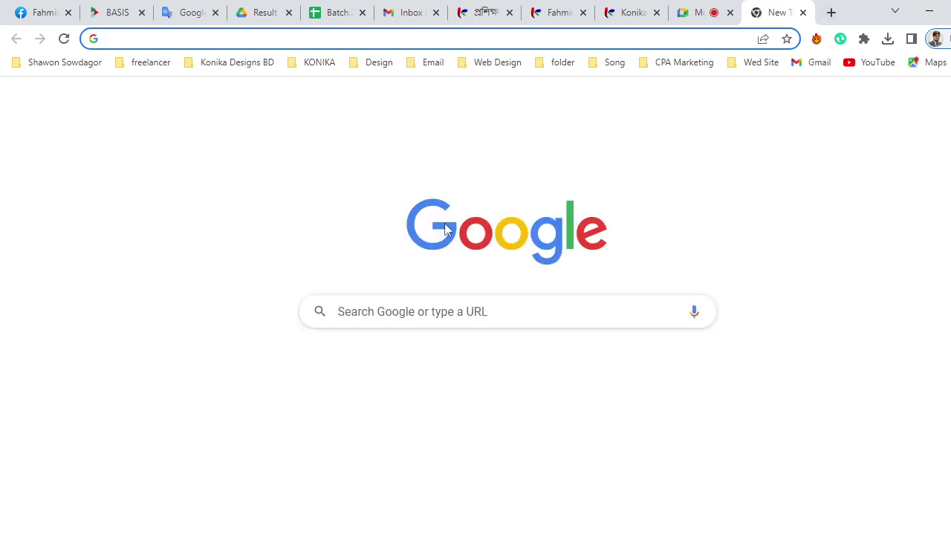
pyautogui.click(435, 312)
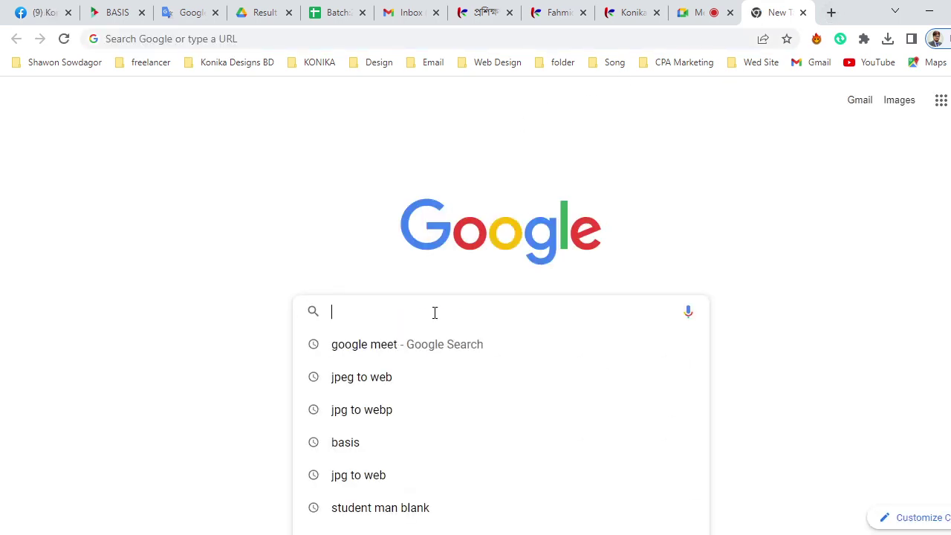
pyautogui.write('Grafi')
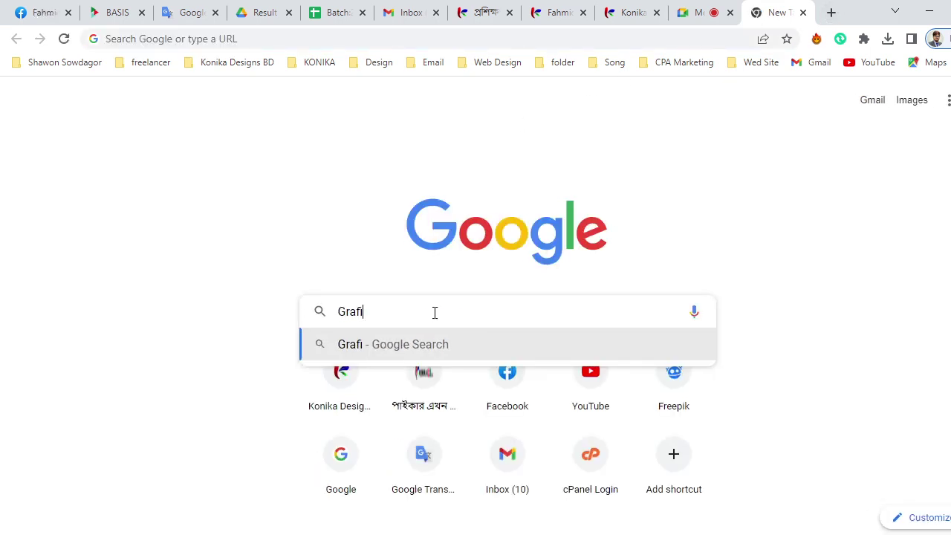
pyautogui.write('c')
pyautogui.press('Return')
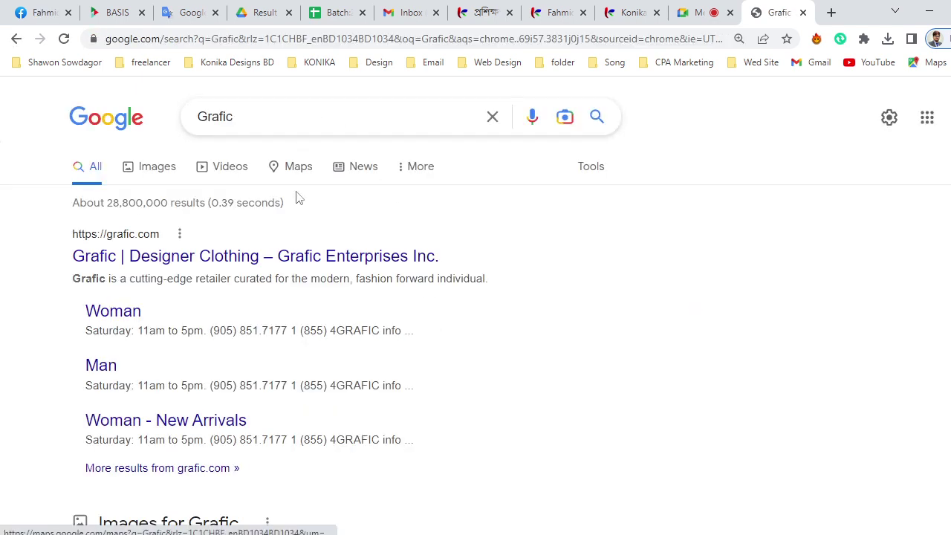
# - Refine the search to 'graphic designer', copy the query, and return to Illustrator
pyautogui.click(290, 126)
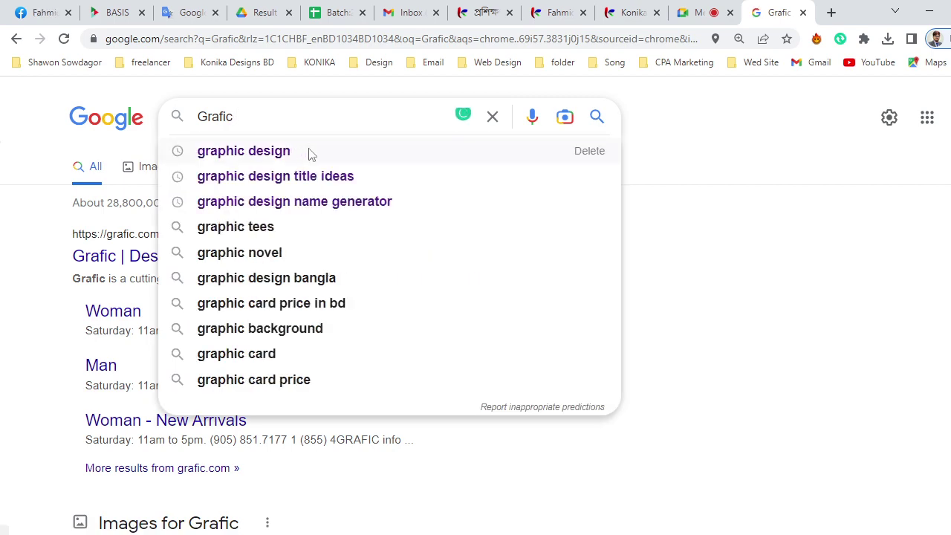
pyautogui.click(310, 152)
pyautogui.click(302, 119)
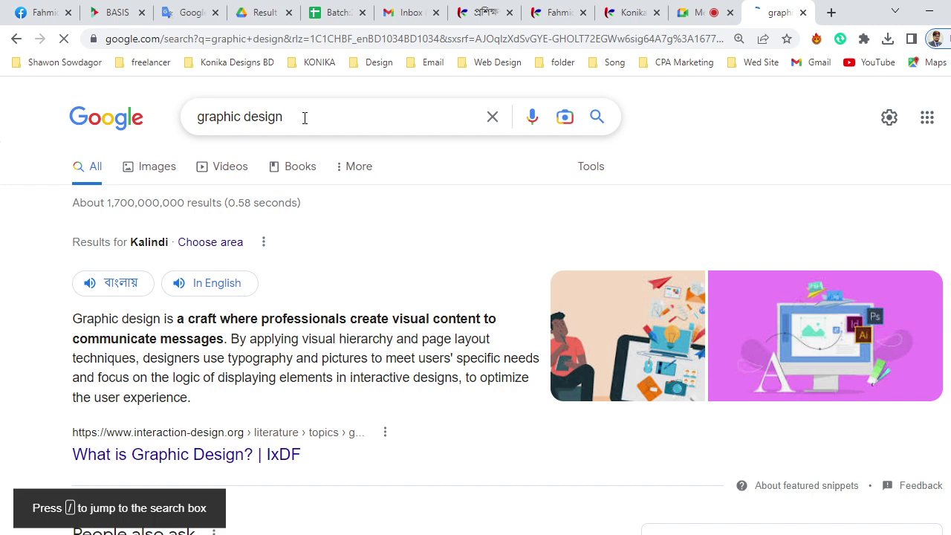
pyautogui.click(304, 117)
pyautogui.write('e')
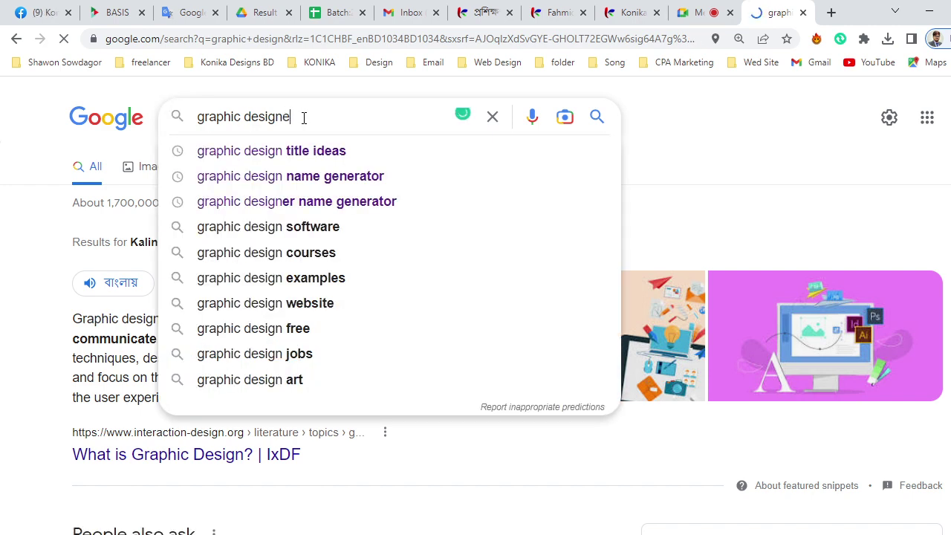
pyautogui.write('r')
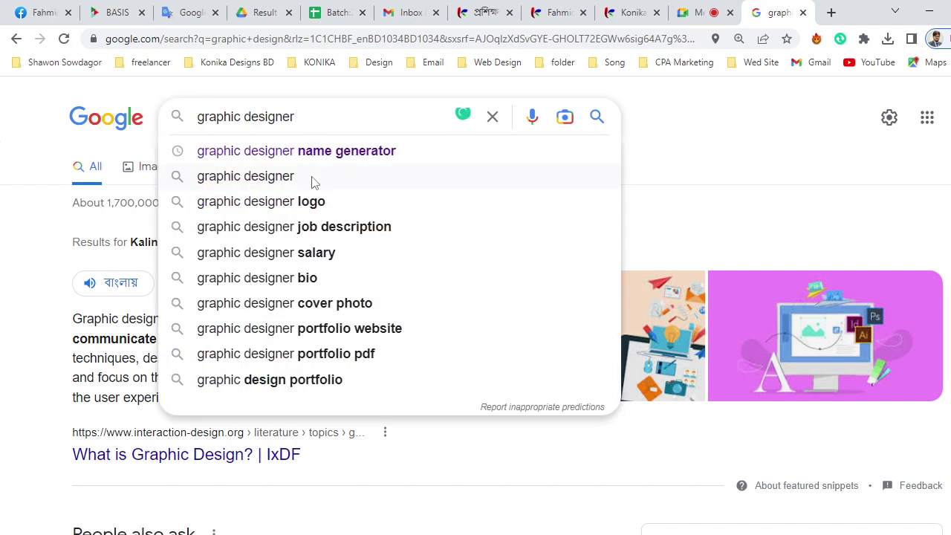
pyautogui.click(312, 178)
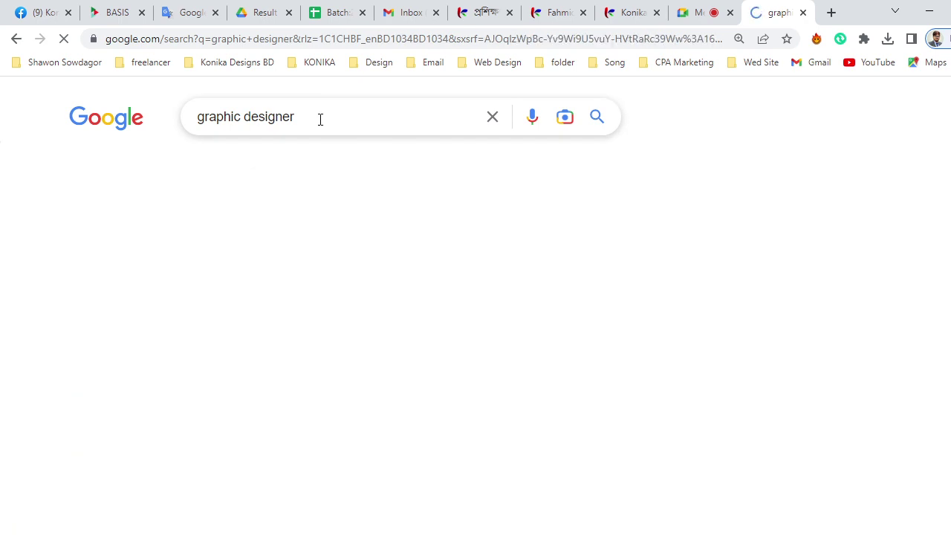
pyautogui.click(321, 119)
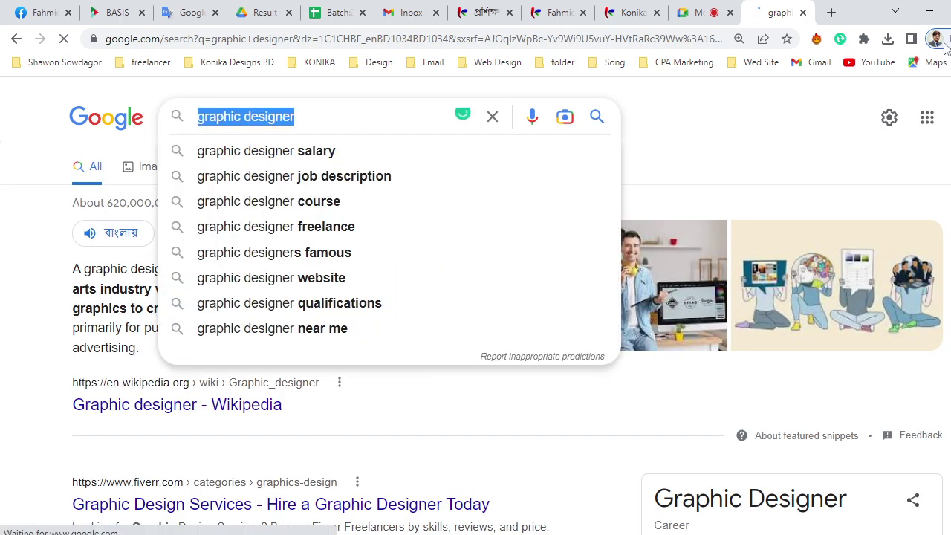
pyautogui.click(929, 12)
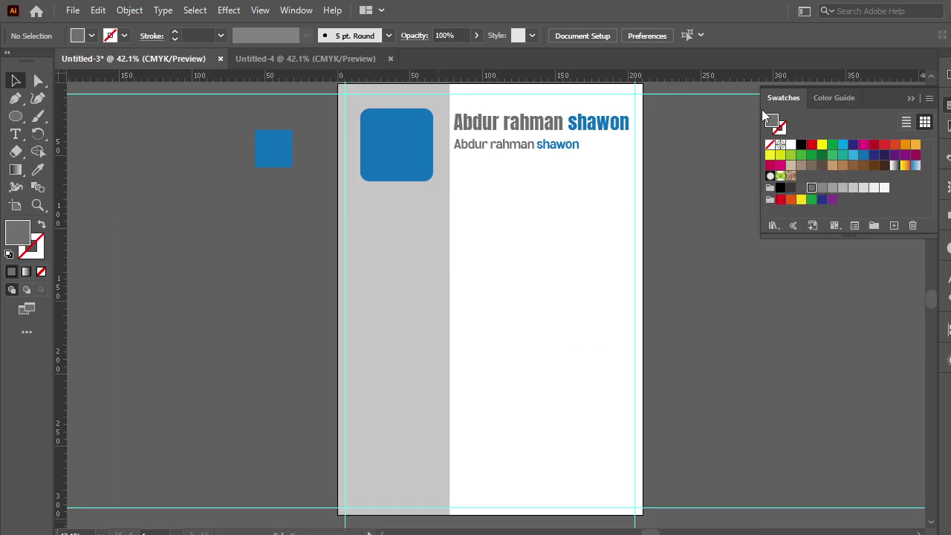
# - Paste 'graphic designer' over the duplicated name line
pyautogui.doubleClick(541, 146)
pyautogui.doubleClick(540, 145)
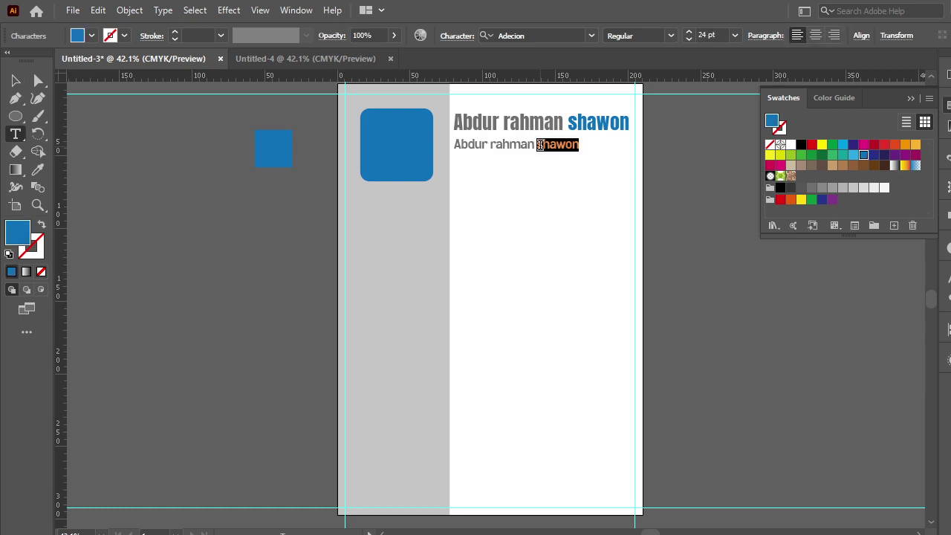
pyautogui.hotkey('ctrl', 'a')
pyautogui.write('graphic designer')
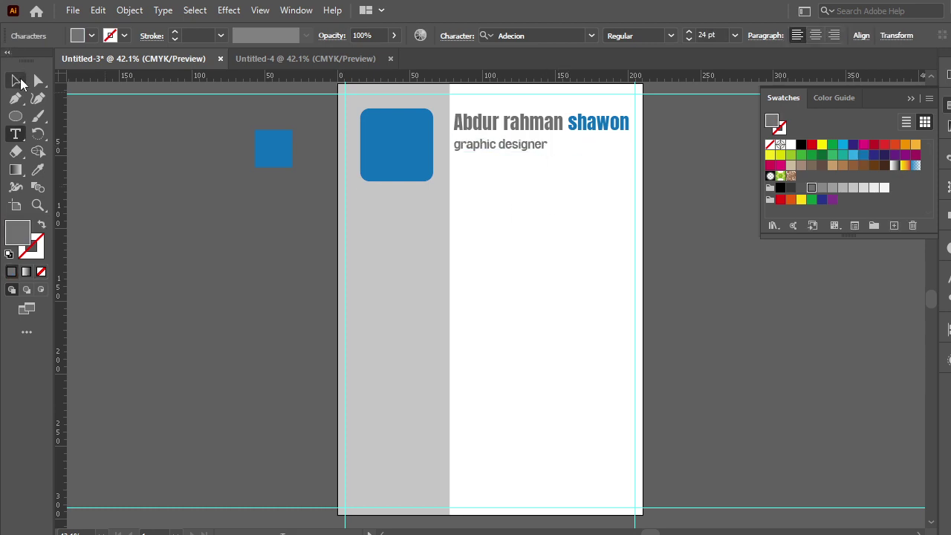
pyautogui.press('Escape')
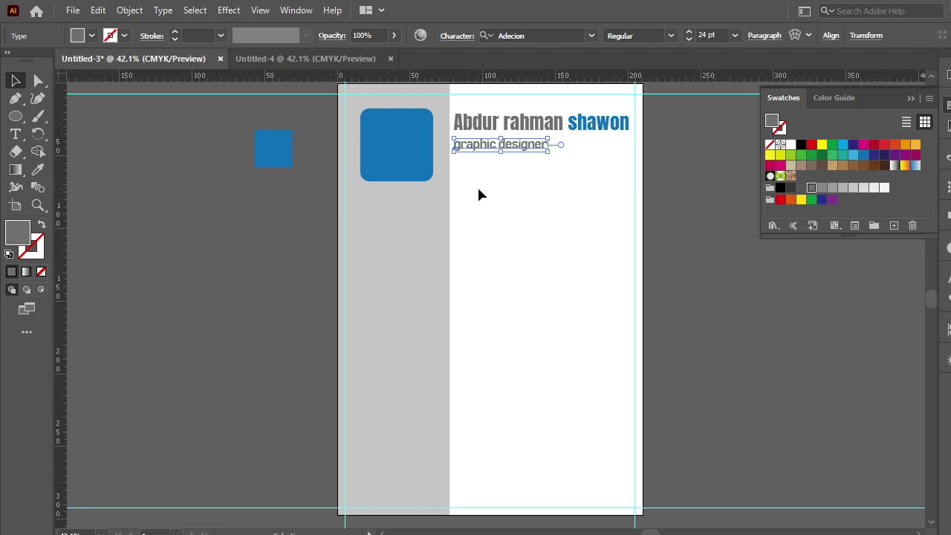
# - Capitalise the subtitle to read 'Graphic Designer'
pyautogui.hotkey('ctrl', '+')
pyautogui.hotkey('ctrl', '+')
pyautogui.hotkey('ctrl', '+')
pyautogui.hotkey('ctrl', '+')
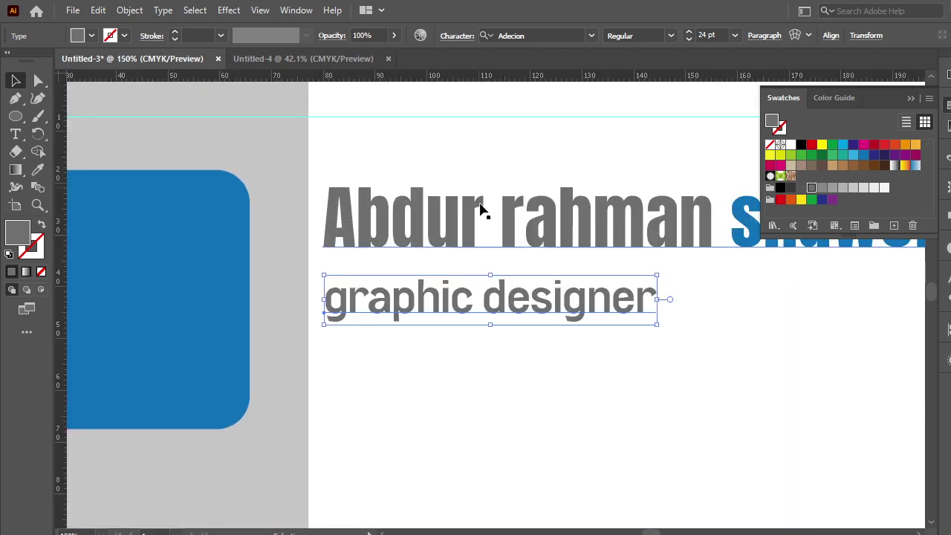
pyautogui.doubleClick(511, 303)
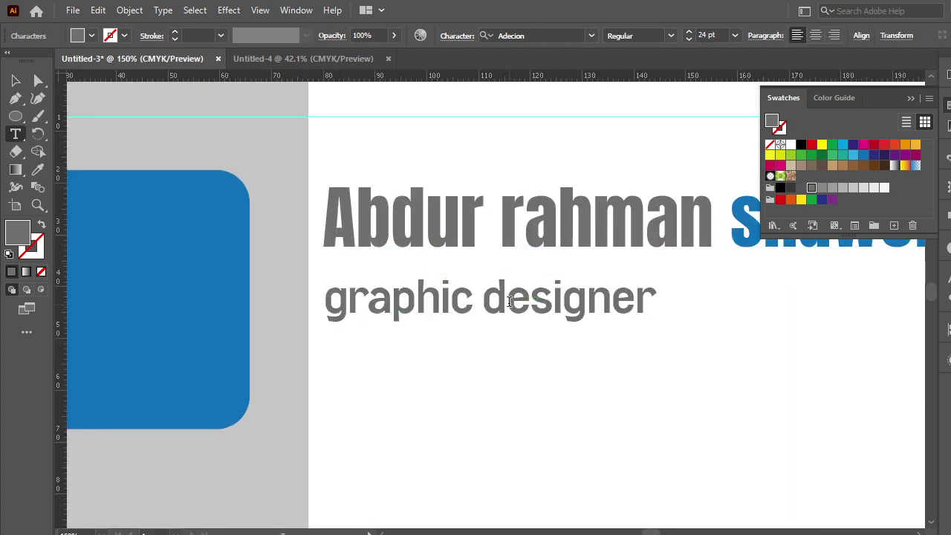
pyautogui.press('BackSpace')
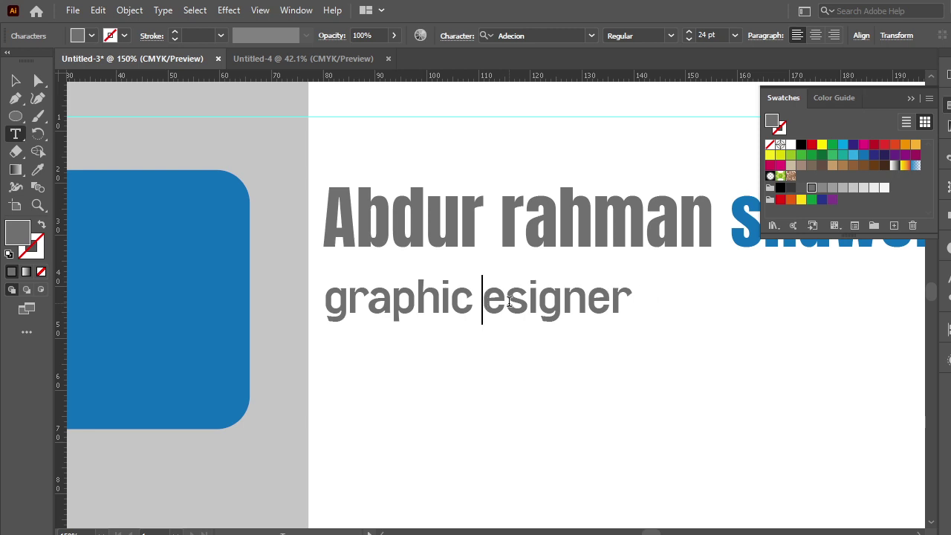
pyautogui.write('D')
pyautogui.press('Left')
pyautogui.press('Left')
pyautogui.press('Left')
pyautogui.press('Left')
pyautogui.press('Left')
pyautogui.press('Left')
pyautogui.press('Left')
pyautogui.press('Right')
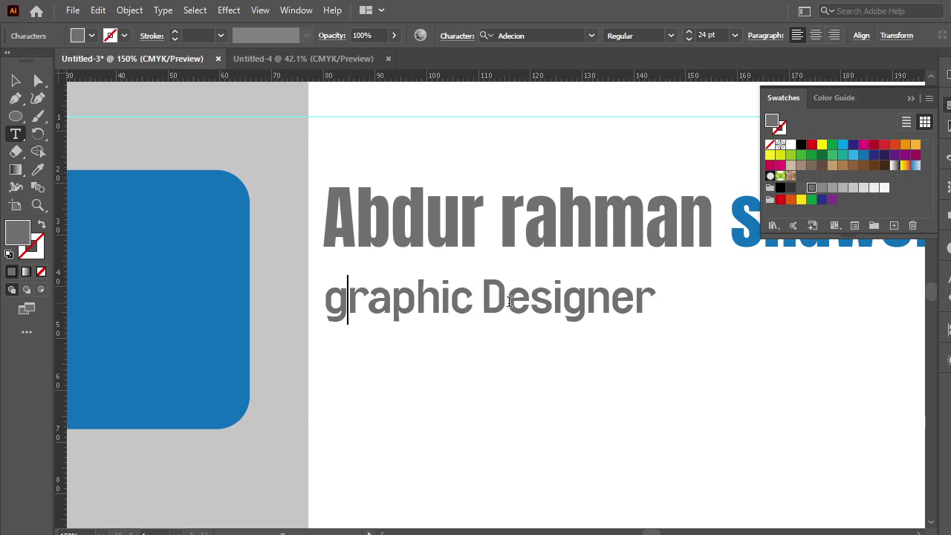
pyautogui.press('BackSpace')
pyautogui.write('G')
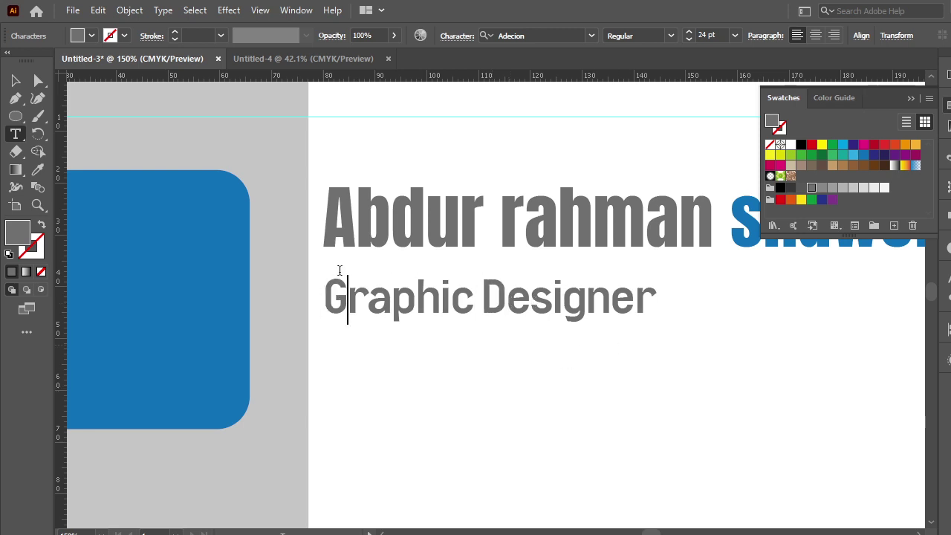
pyautogui.click(17, 81)
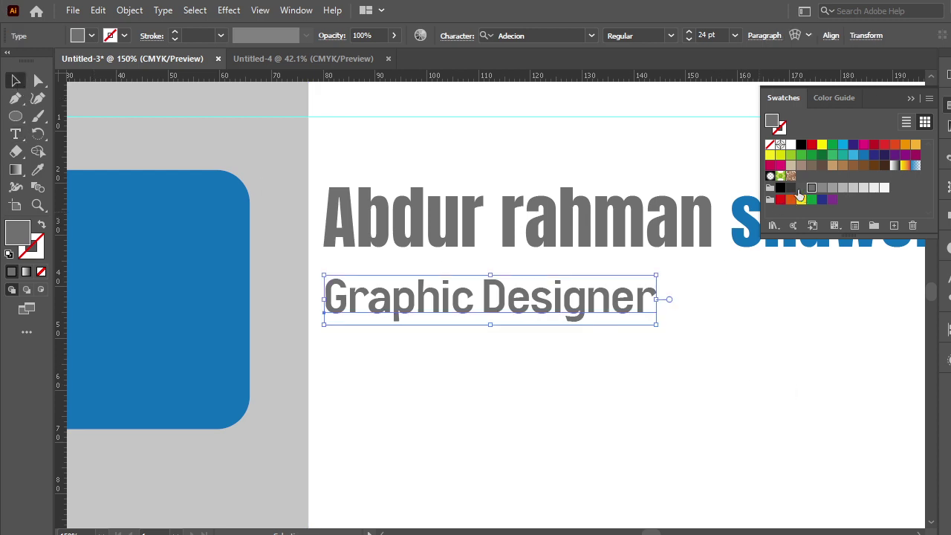
# - Give the subtitle a lighter grey swatch and nudge it up slightly
pyautogui.click(789, 189)
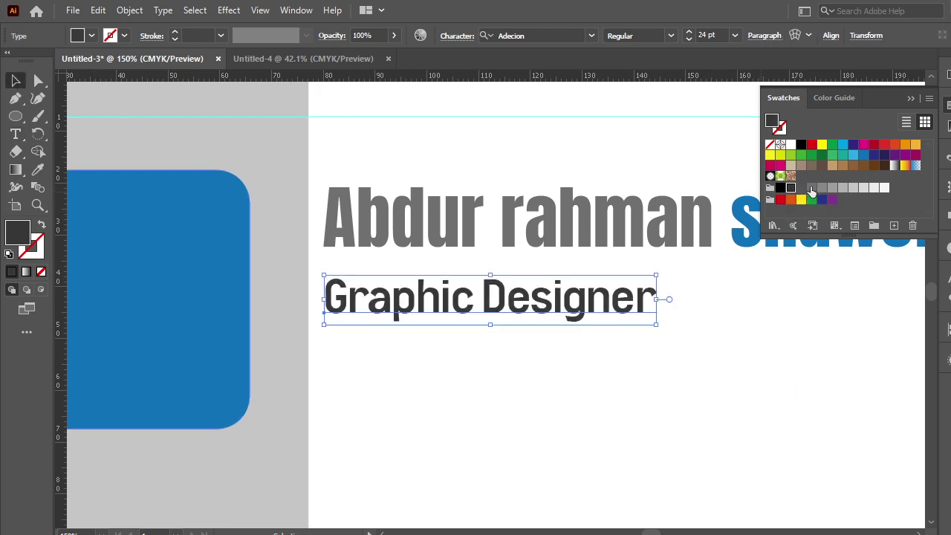
pyautogui.click(820, 188)
pyautogui.click(727, 367)
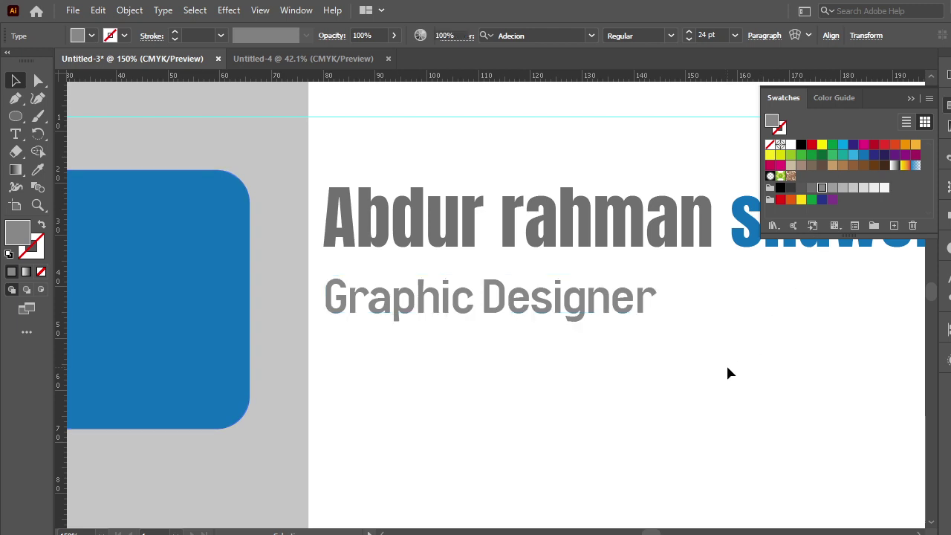
pyautogui.moveTo(727, 373); pyautogui.dragTo(520, 374)
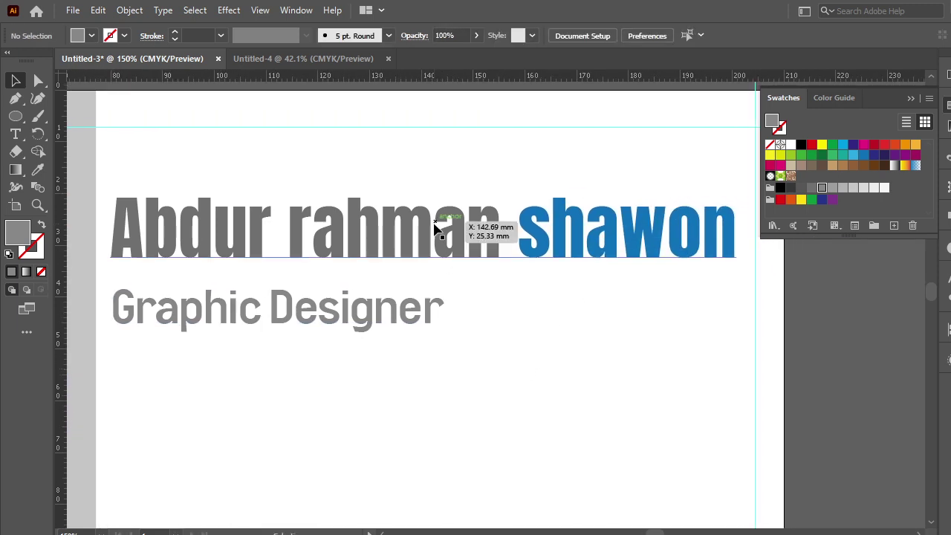
pyautogui.click(381, 321)
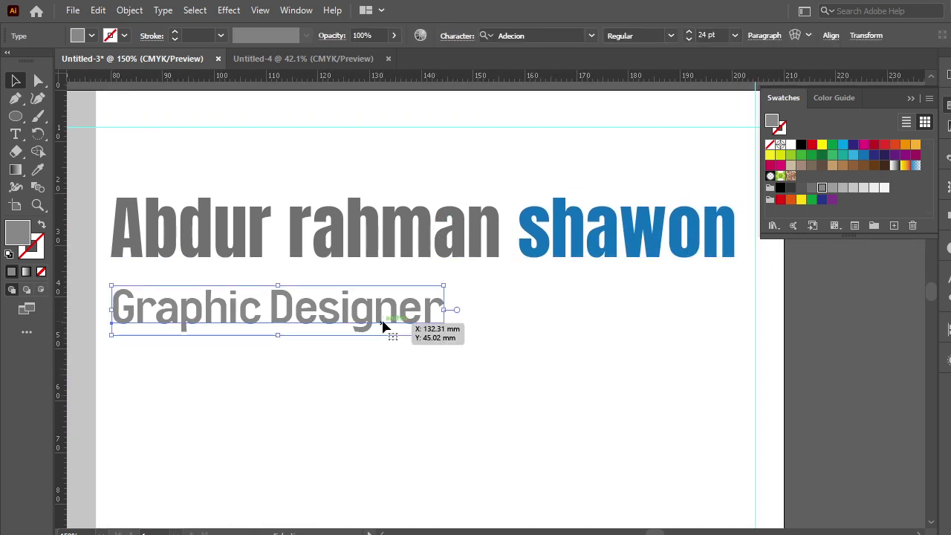
pyautogui.press('Up')
pyautogui.press('Up')
pyautogui.press('Up')
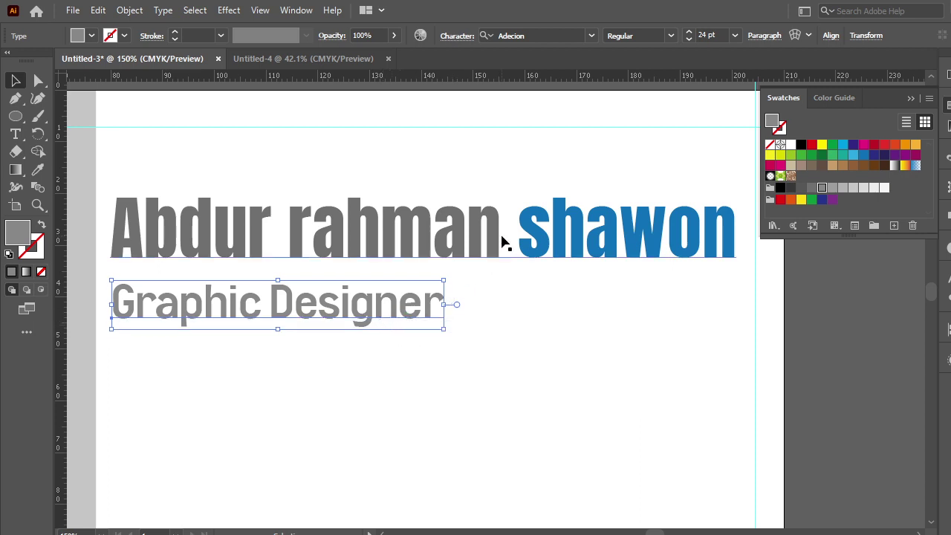
# - Capitalise the first letters of the heading's second and third words (R and S)
pyautogui.doubleClick(317, 233)
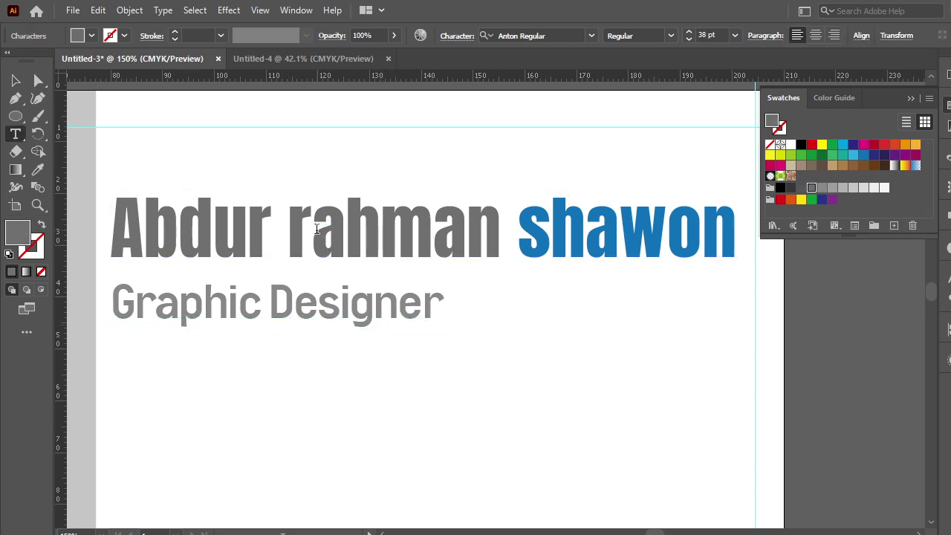
pyautogui.press('BackSpace')
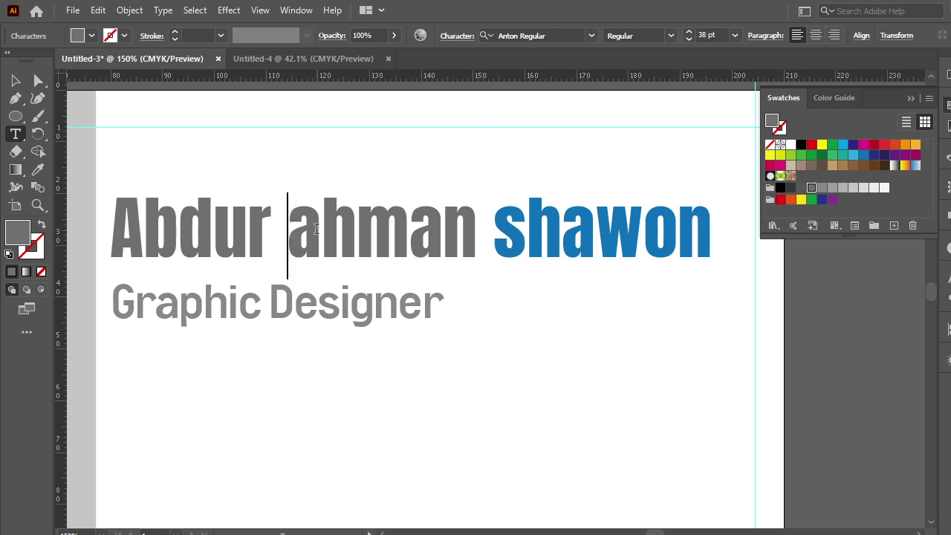
pyautogui.write('R')
pyautogui.press('Right')
pyautogui.press('Right')
pyautogui.press('Right')
pyautogui.press('Right')
pyautogui.press('Right')
pyautogui.press('Right')
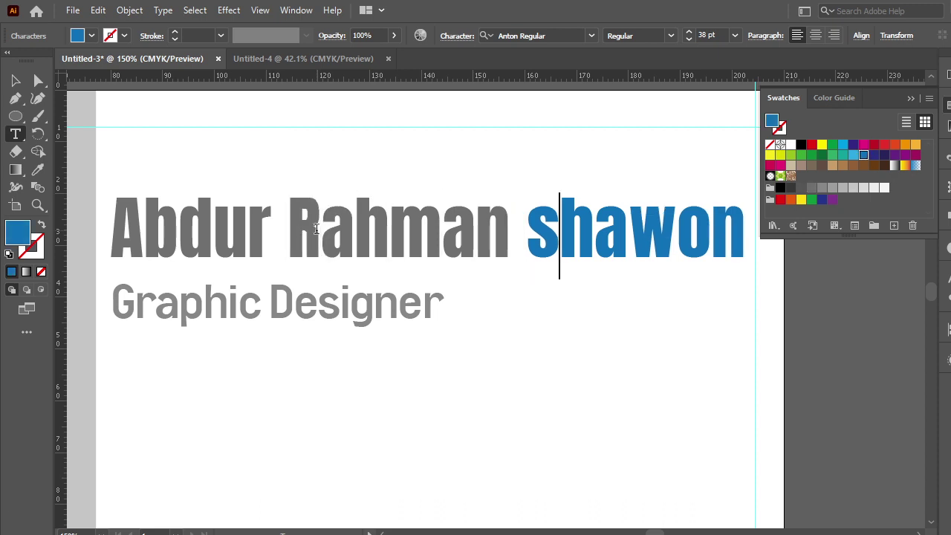
pyautogui.press('BackSpace')
pyautogui.write('S')
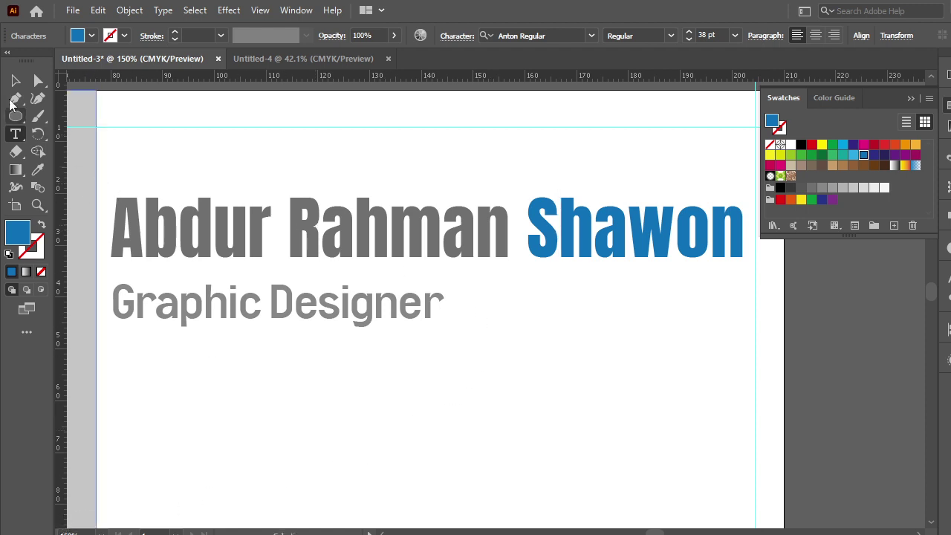
pyautogui.press('Escape')
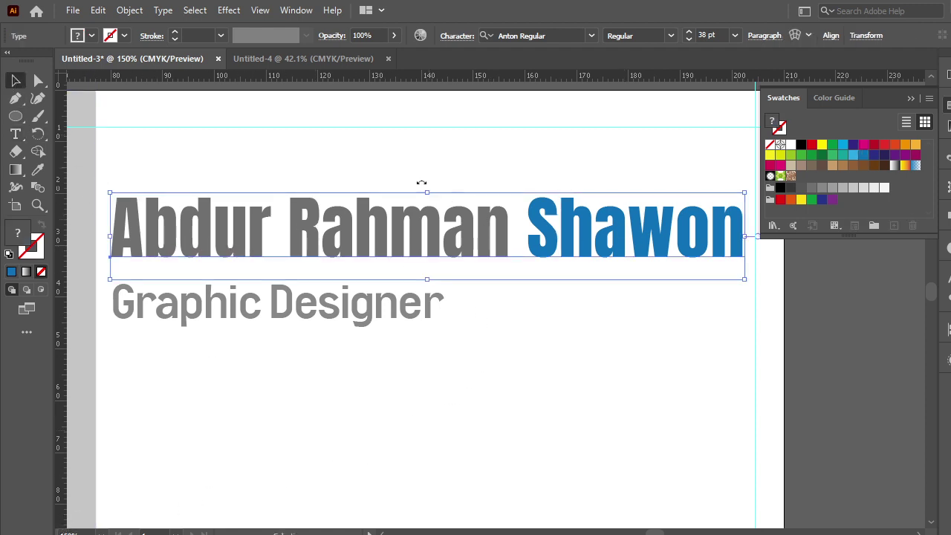
# - Turn on All Caps for the name heading and zoom out to view the artboard
pyautogui.click(457, 36)
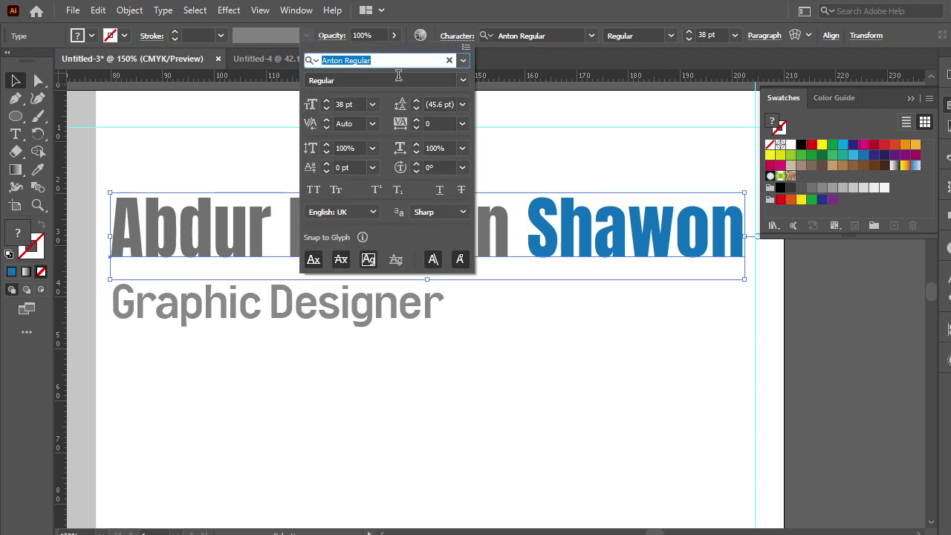
pyautogui.click(312, 191)
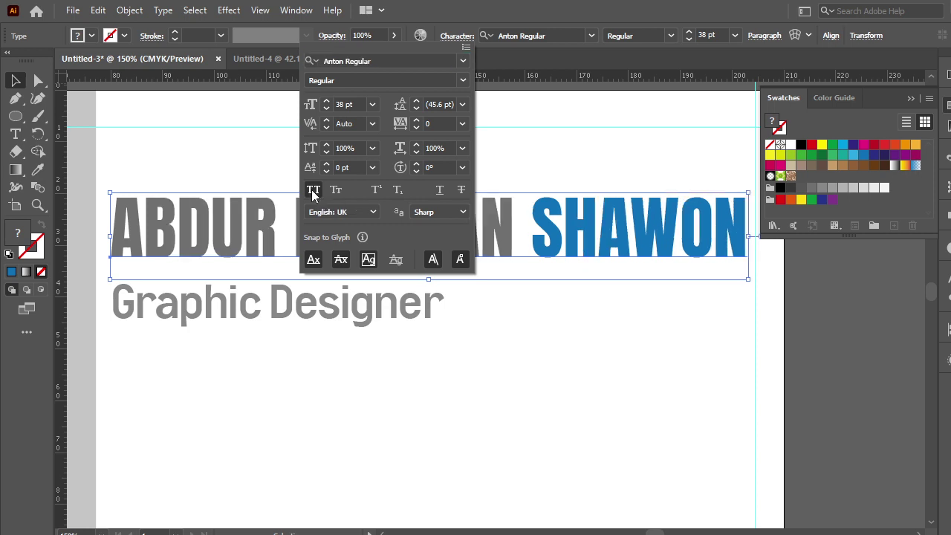
pyautogui.click(525, 371)
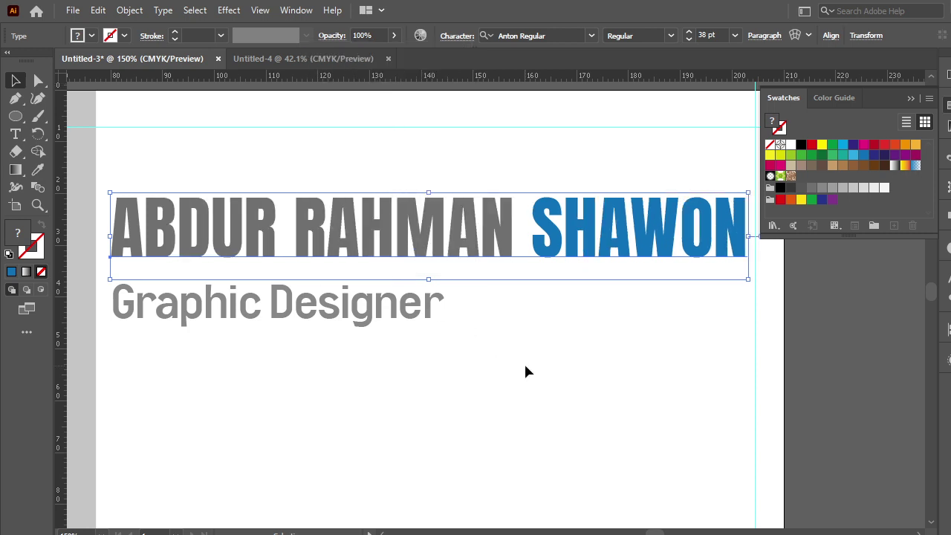
pyautogui.scroll(-1, 524, 370)
pyautogui.scroll(-1, 525, 369)
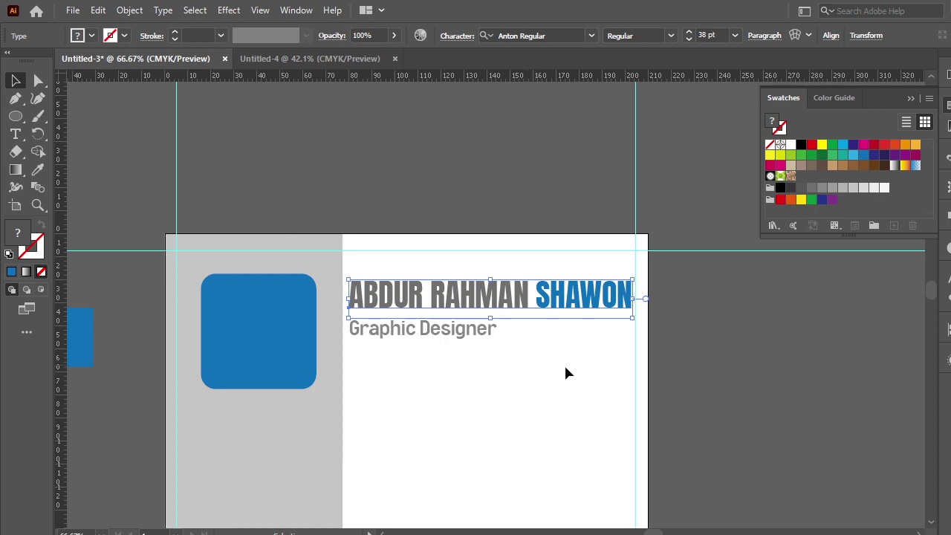
pyautogui.click(697, 387)
pyautogui.scroll(-3, 686, 314)
pyautogui.scroll(-1, 687, 318)
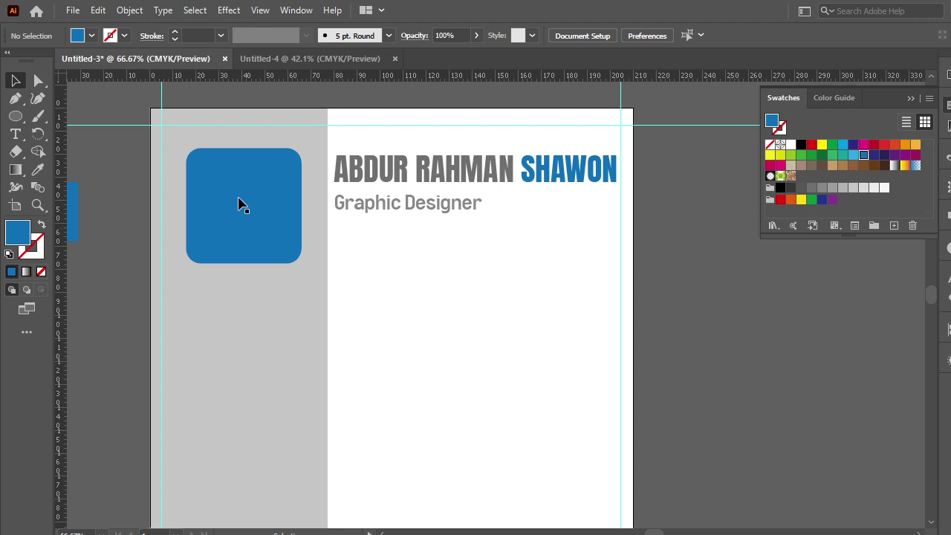
# - Draw a horizontal line under the name heading with the Line Segment Tool
pyautogui.click(16, 115)
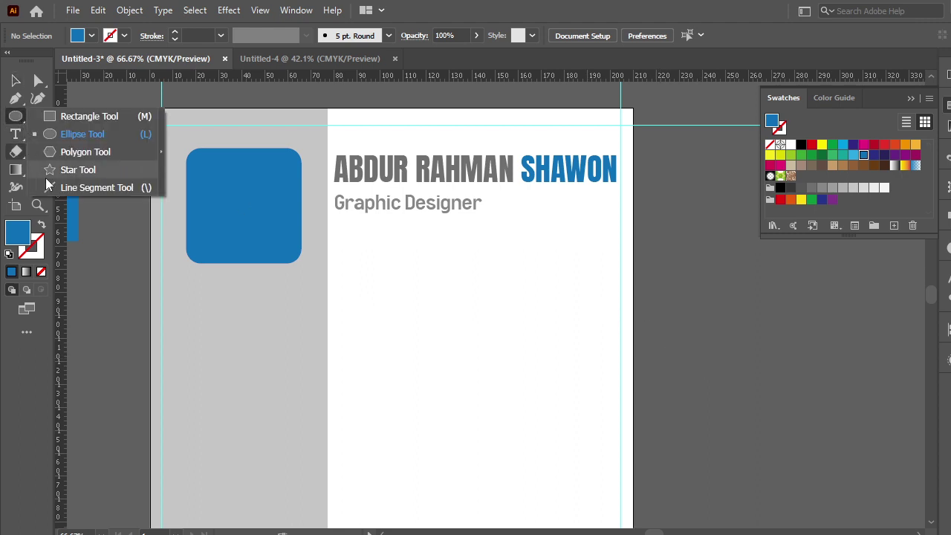
pyautogui.click(67, 187)
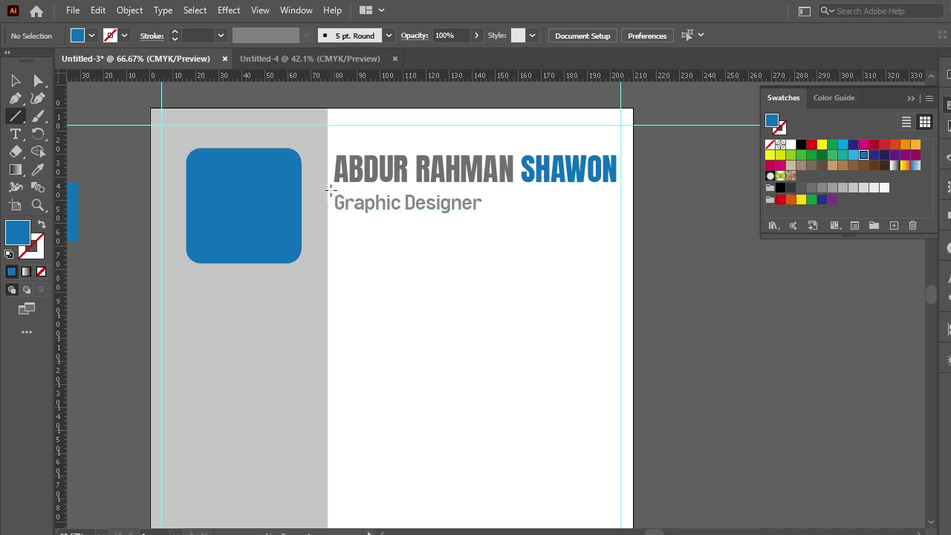
pyautogui.moveTo(330, 190)
pyautogui.mouseDown()
pyautogui.moveTo(590, 190)
pyautogui.moveTo(503, 190)
pyautogui.mouseUp()
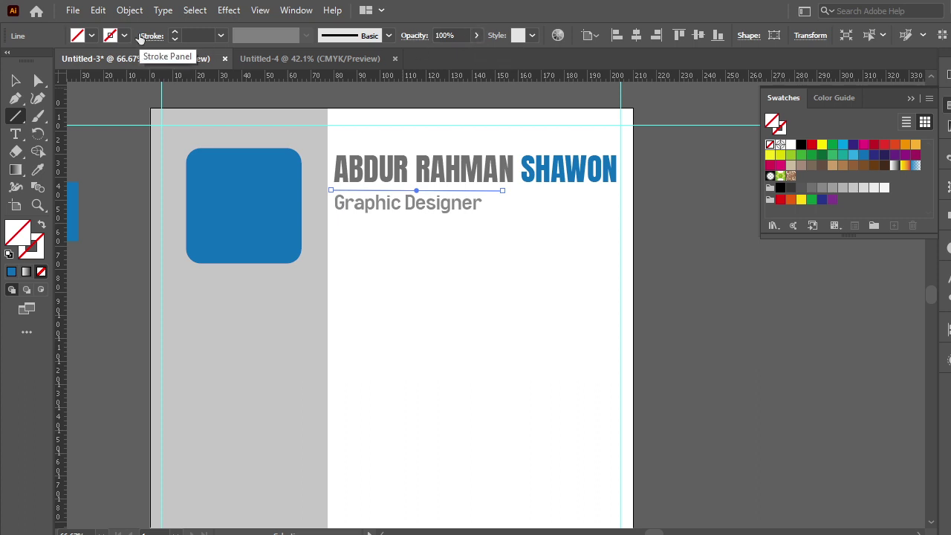
# - Give the line a 3 pt stroke weight and a blue swatch colour
pyautogui.click(175, 34)
pyautogui.click(176, 33)
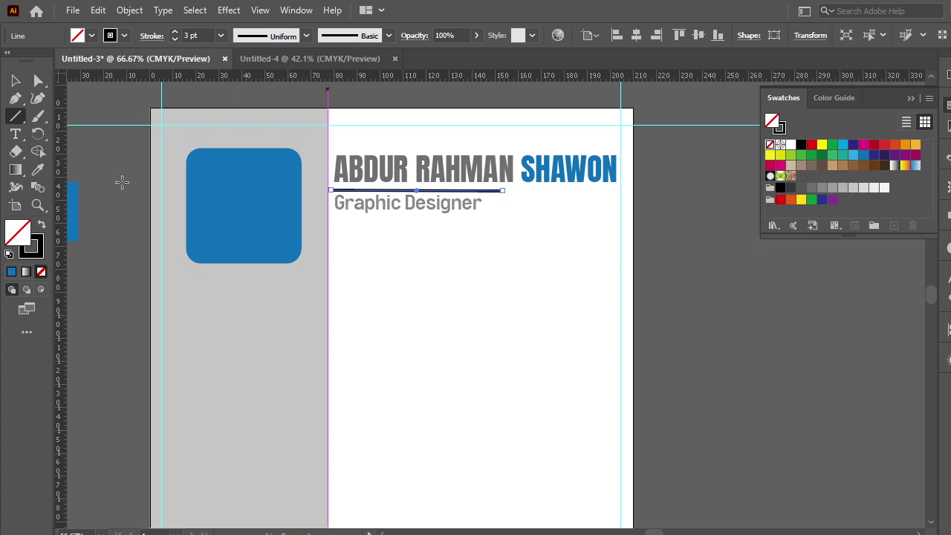
pyautogui.click(10, 272)
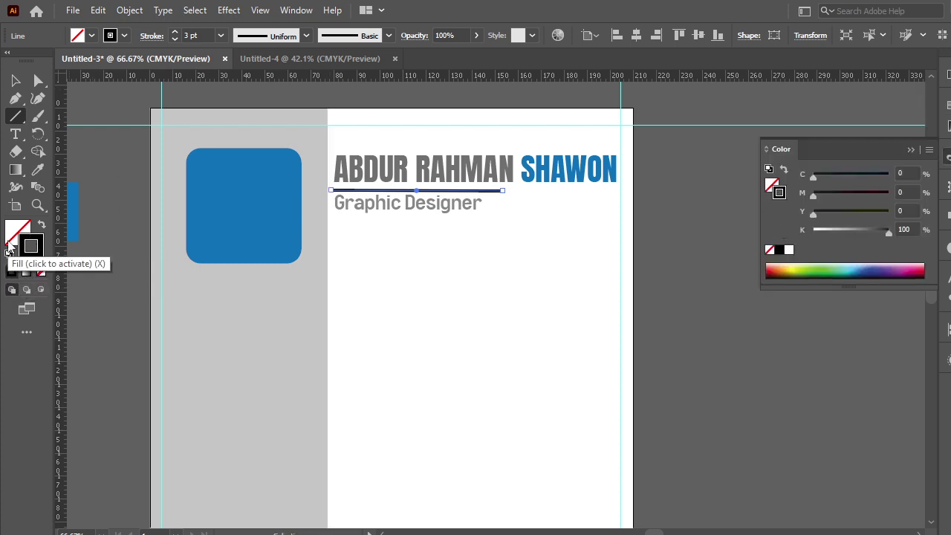
pyautogui.click(36, 249)
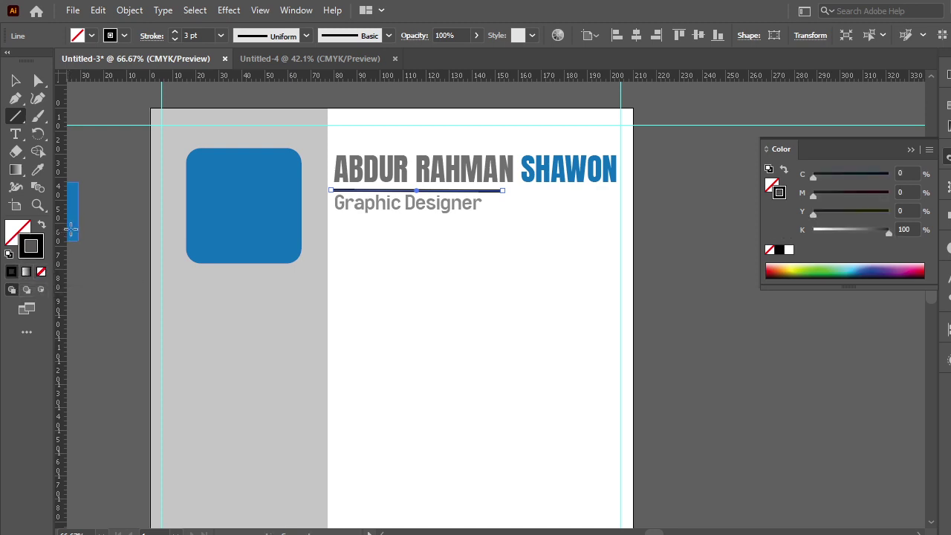
pyautogui.click(72, 224)
pyautogui.click(542, 321)
pyautogui.click(947, 106)
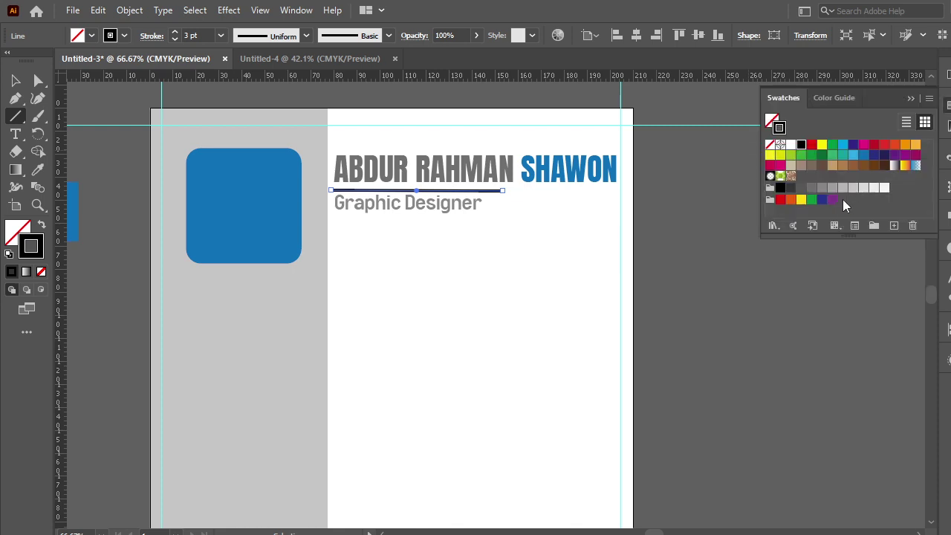
pyautogui.click(862, 155)
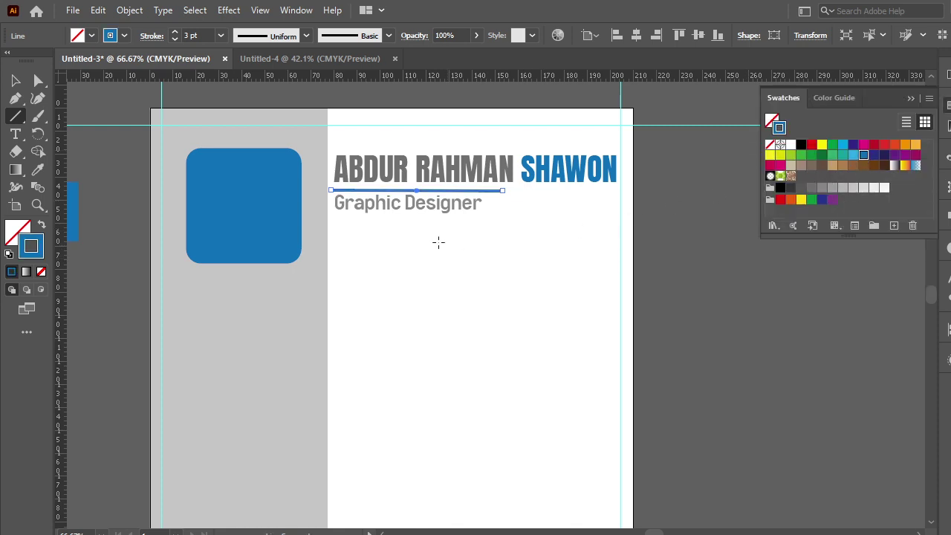
pyautogui.click(15, 80)
pyautogui.click(116, 251)
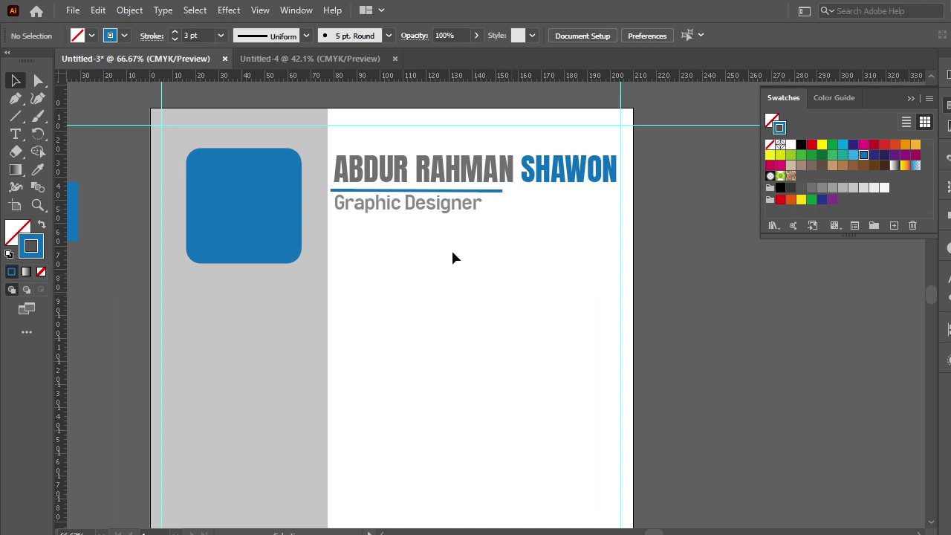
pyautogui.click(429, 210)
pyautogui.keyDown('shift'); pyautogui.click(485, 171); pyautogui.keyUp('shift')
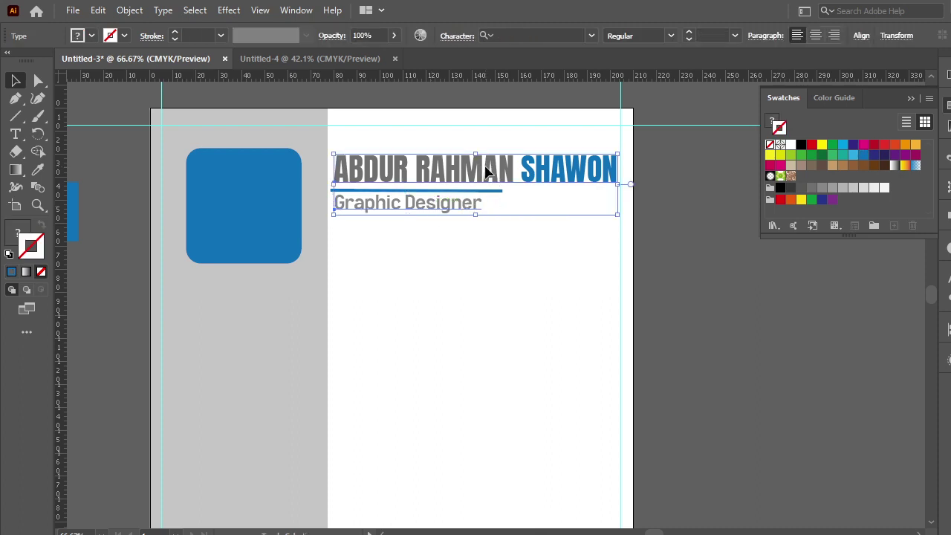
pyautogui.click(947, 273)
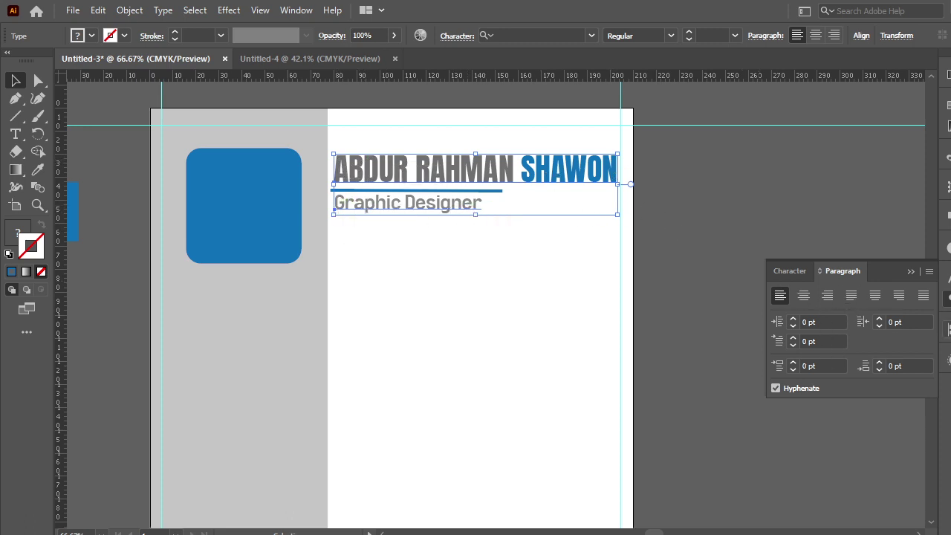
pyautogui.click(947, 329)
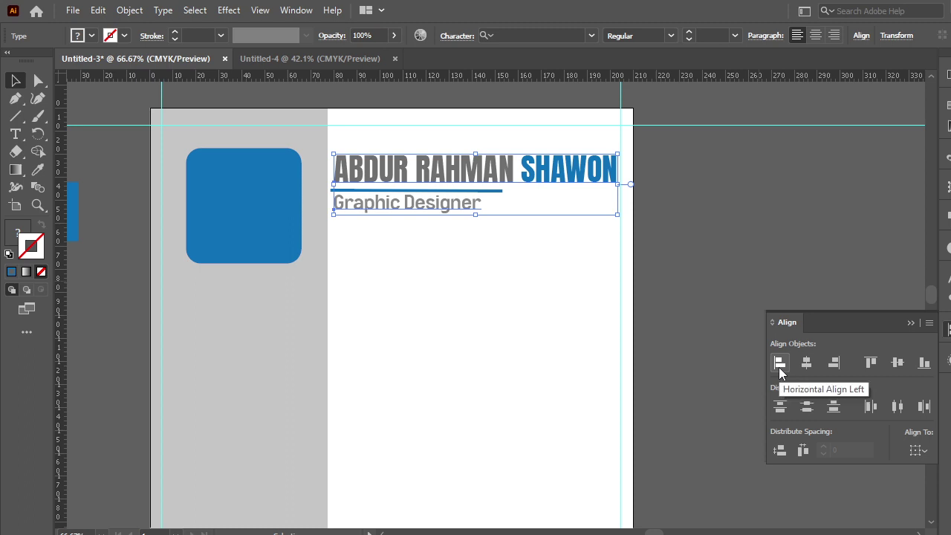
pyautogui.click(687, 272)
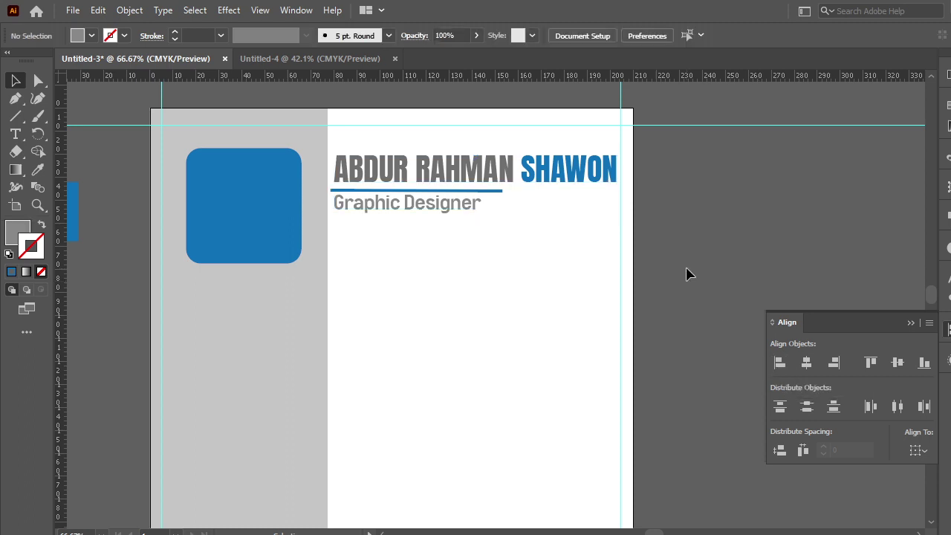
pyautogui.click(910, 323)
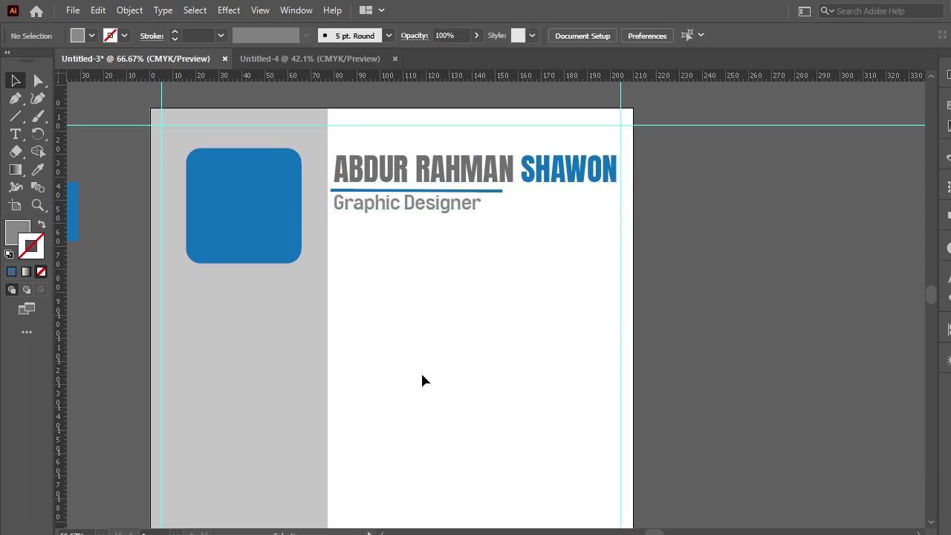
pyautogui.hotkey('ctrl', '+')
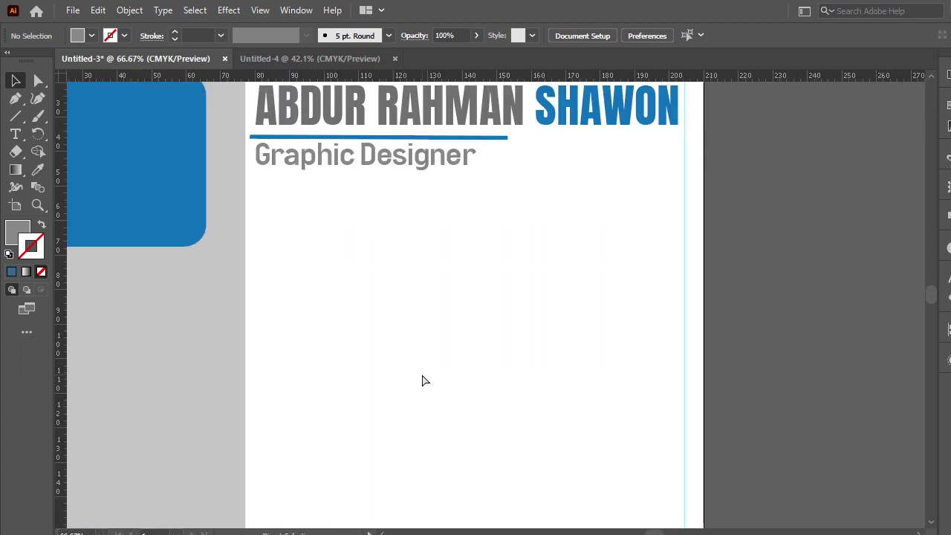
pyautogui.hotkey('ctrl', '-')
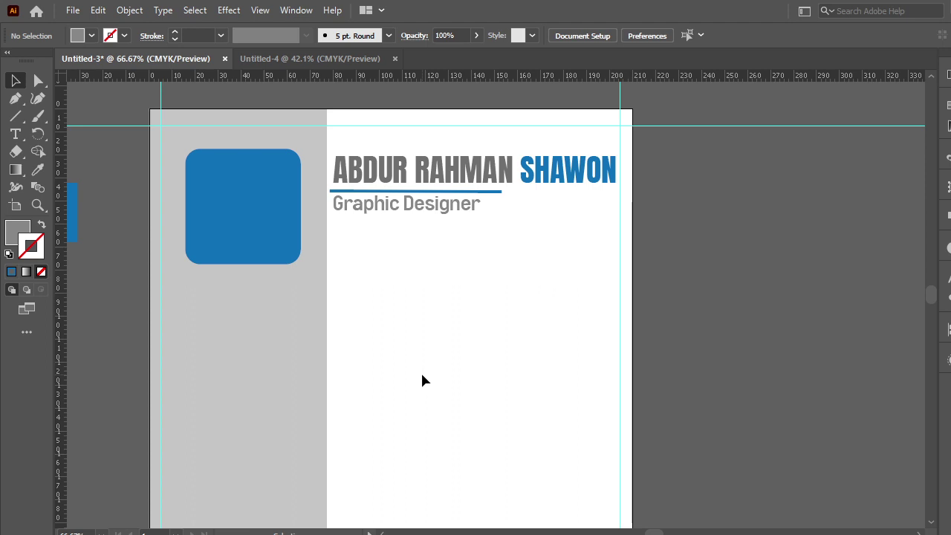
pyautogui.hotkey('ctrl', '1')
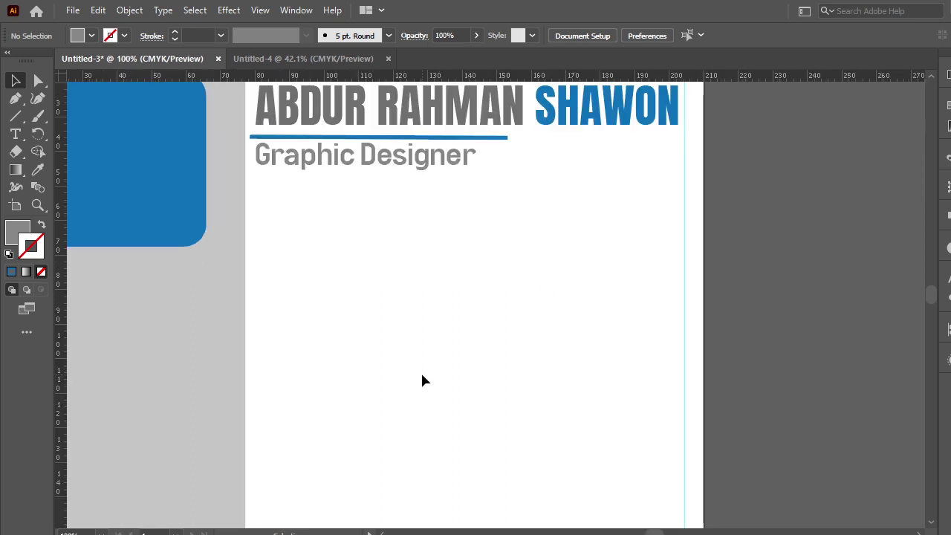
pyautogui.scroll(3, 421, 375)
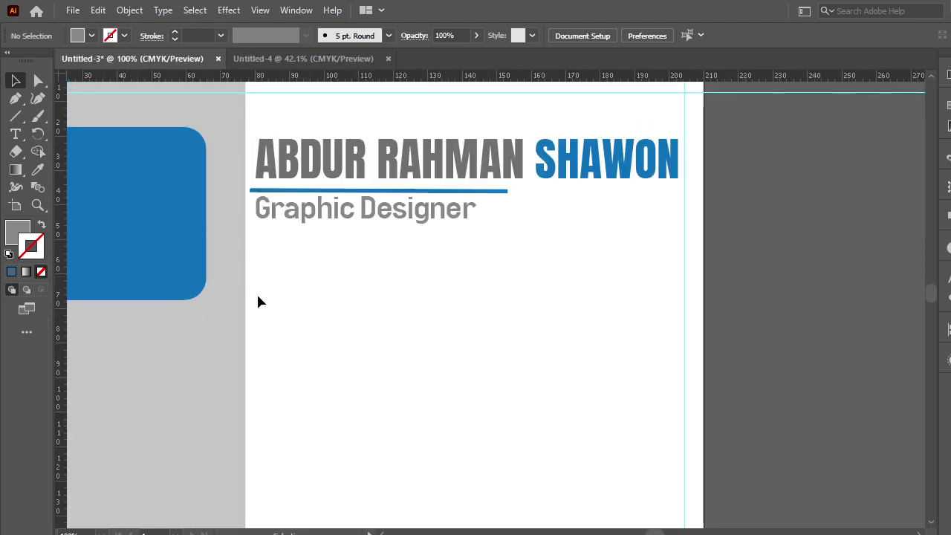
# - Add a LOREM IPSUM text line below the subtitle in Times New Roman Bold
pyautogui.click(15, 133)
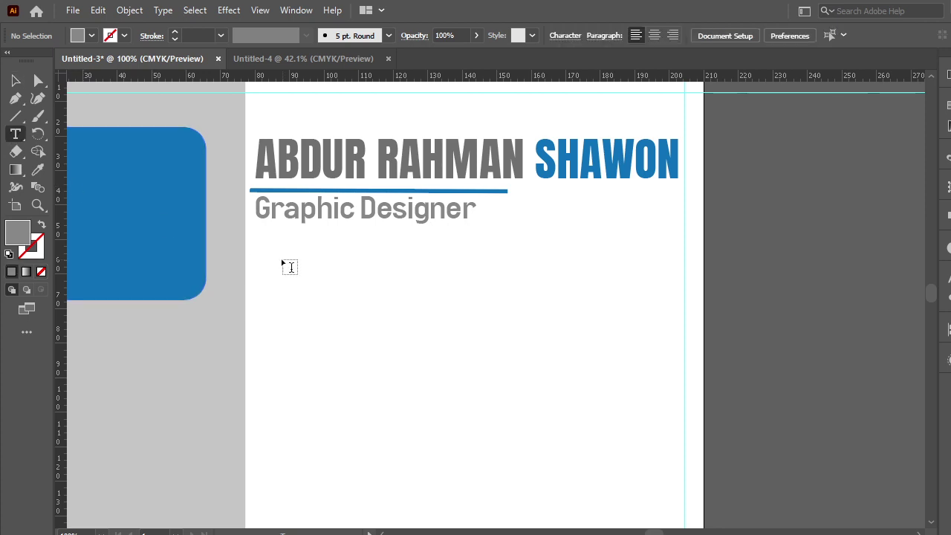
pyautogui.click(280, 262)
pyautogui.press('Escape')
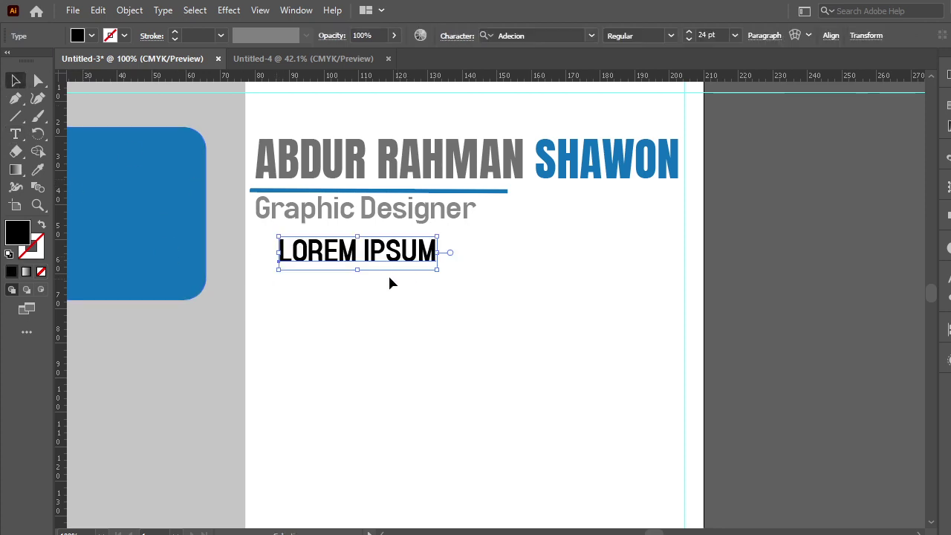
pyautogui.click(555, 35)
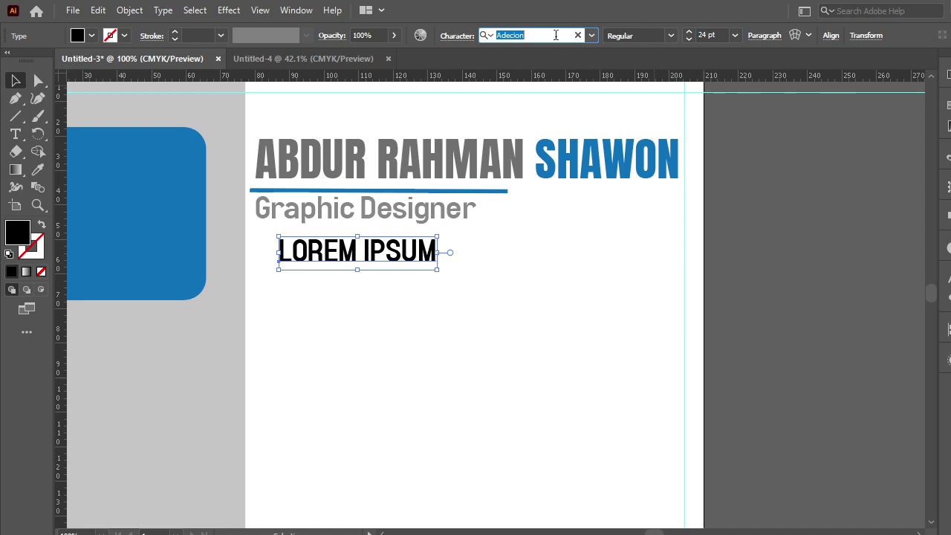
pyautogui.write('Tim')
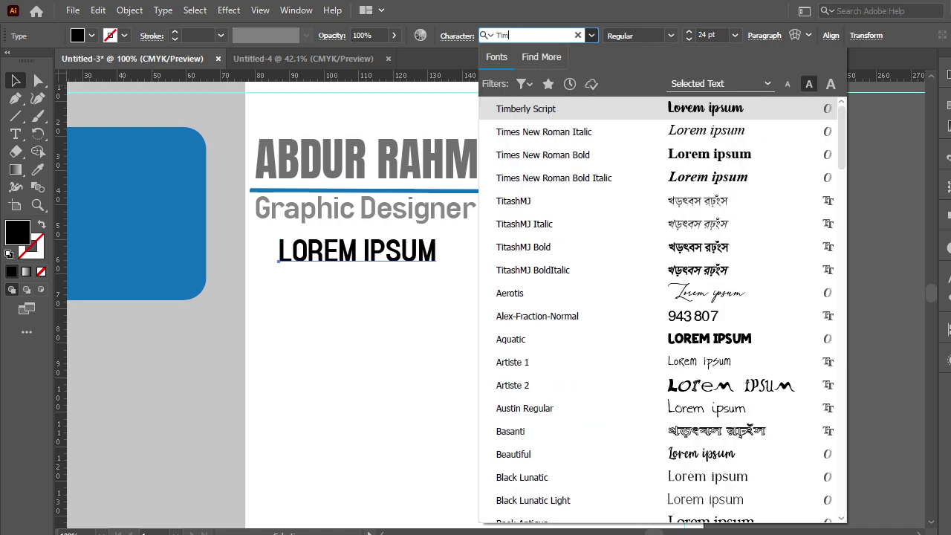
pyautogui.write('e')
pyautogui.press('Down')
pyautogui.press('Return')
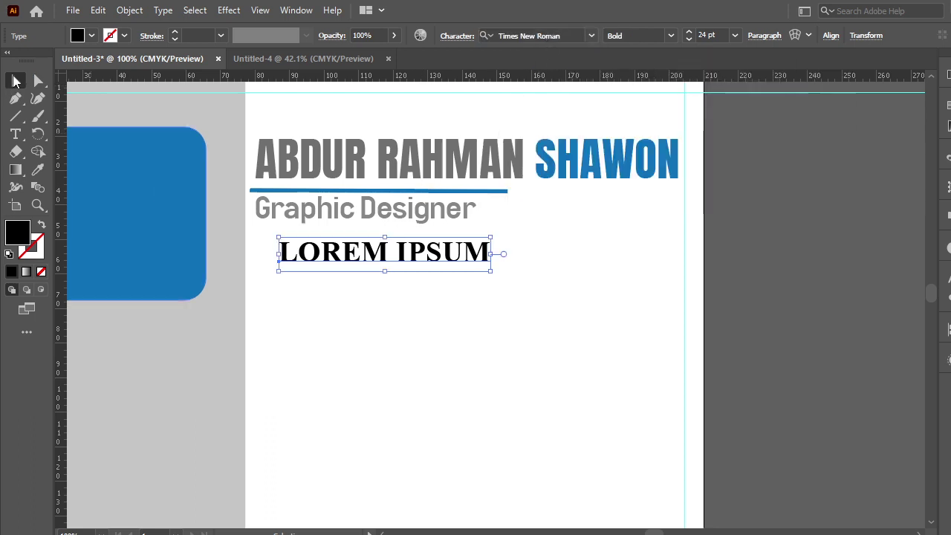
# - Shrink the heading, colour it dark grey, and align it with the subtitle's left edge
pyautogui.moveTo(490, 234)
pyautogui.mouseDown()
pyautogui.moveTo(443, 238)
pyautogui.moveTo(385, 310)
pyautogui.mouseUp()
pyautogui.click(946, 105)
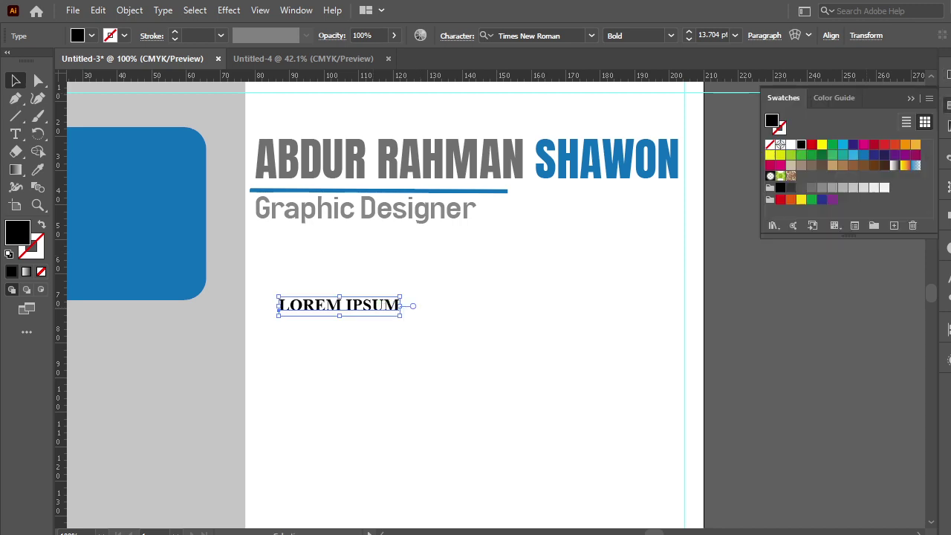
pyautogui.click(791, 188)
pyautogui.moveTo(355, 315); pyautogui.dragTo(334, 310)
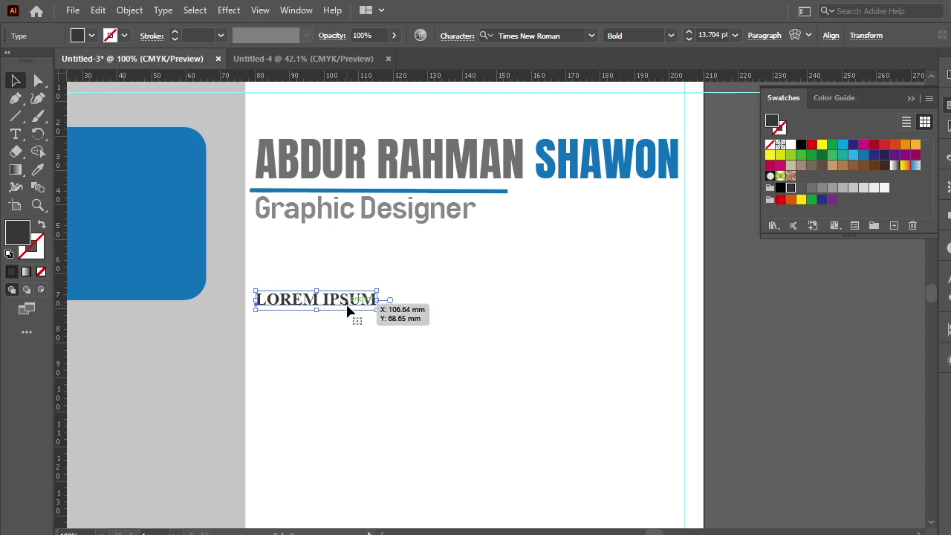
pyautogui.click(947, 298)
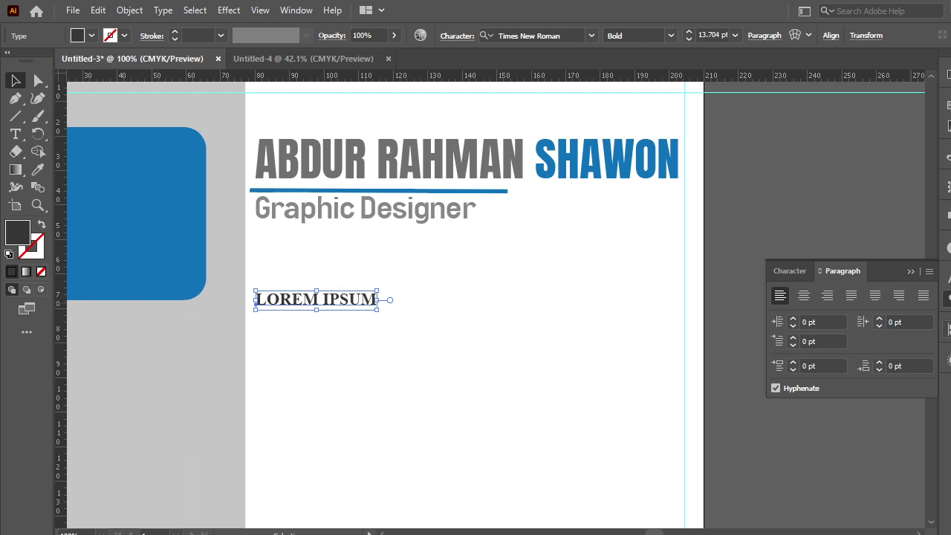
pyautogui.click(352, 336)
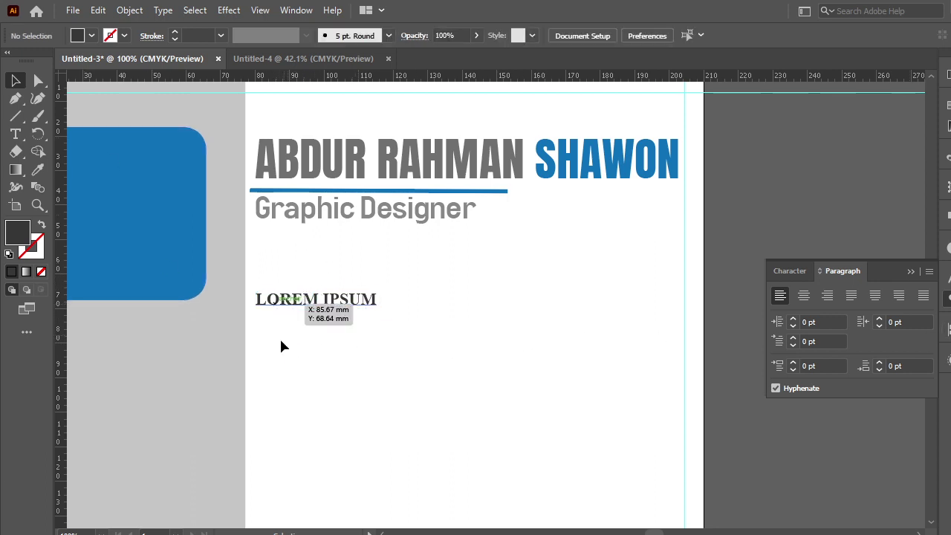
pyautogui.click(16, 136)
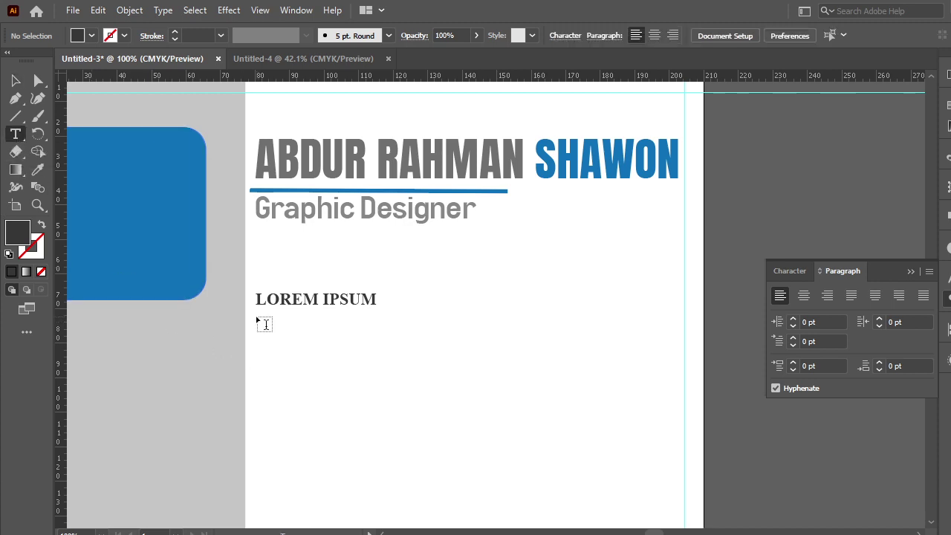
pyautogui.moveTo(256, 316)
pyautogui.mouseDown()
pyautogui.moveTo(333, 342)
pyautogui.moveTo(662, 375)
pyautogui.mouseUp()
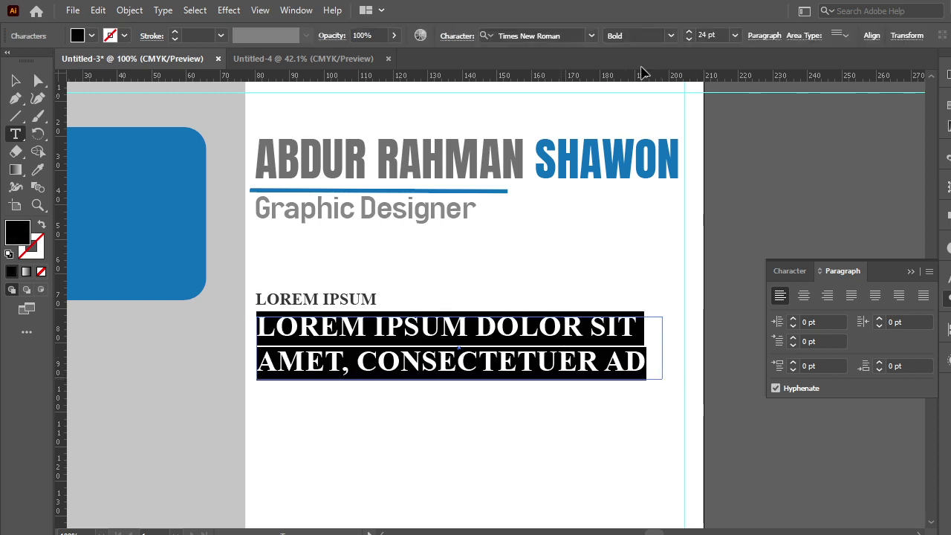
pyautogui.click(688, 39)
pyautogui.click(689, 39)
pyautogui.click(689, 39)
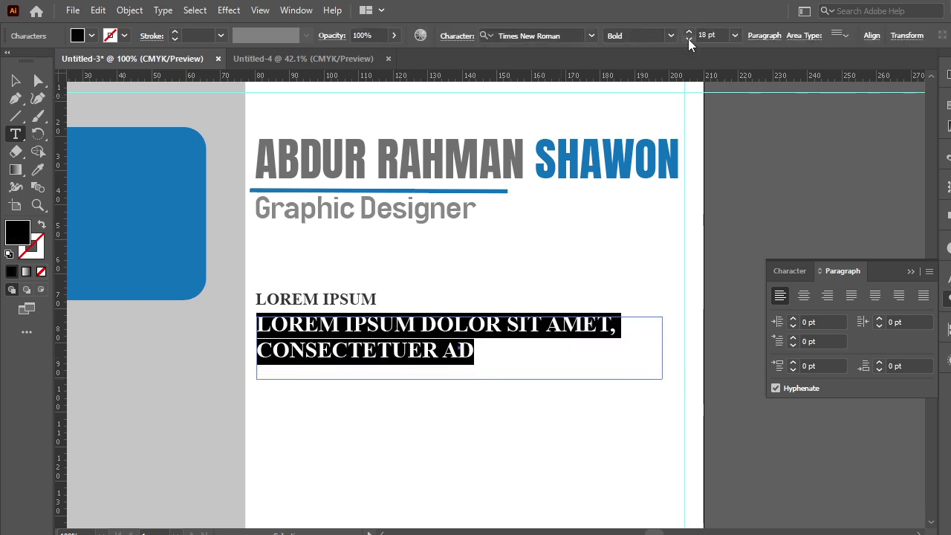
pyautogui.click(689, 39)
pyautogui.click(689, 40)
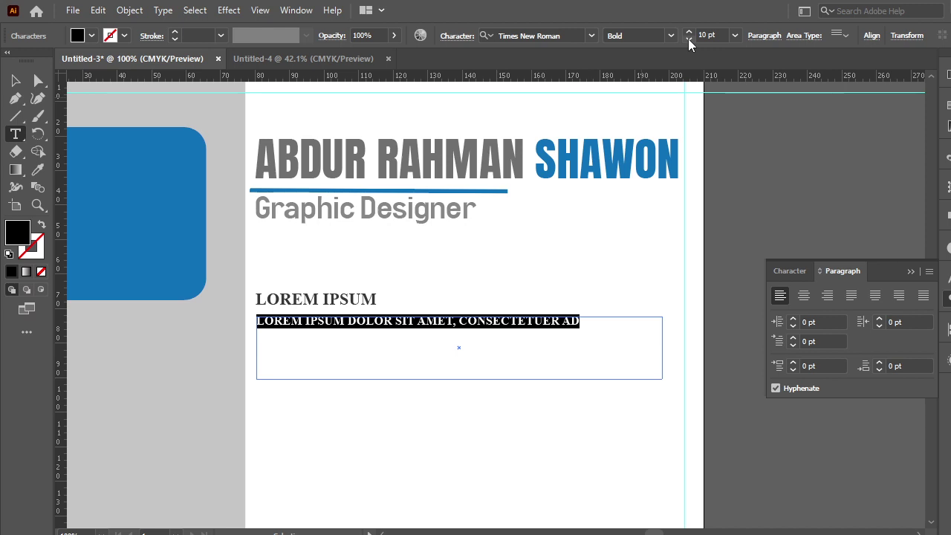
pyautogui.click(688, 39)
pyautogui.click(689, 33)
pyautogui.click(14, 80)
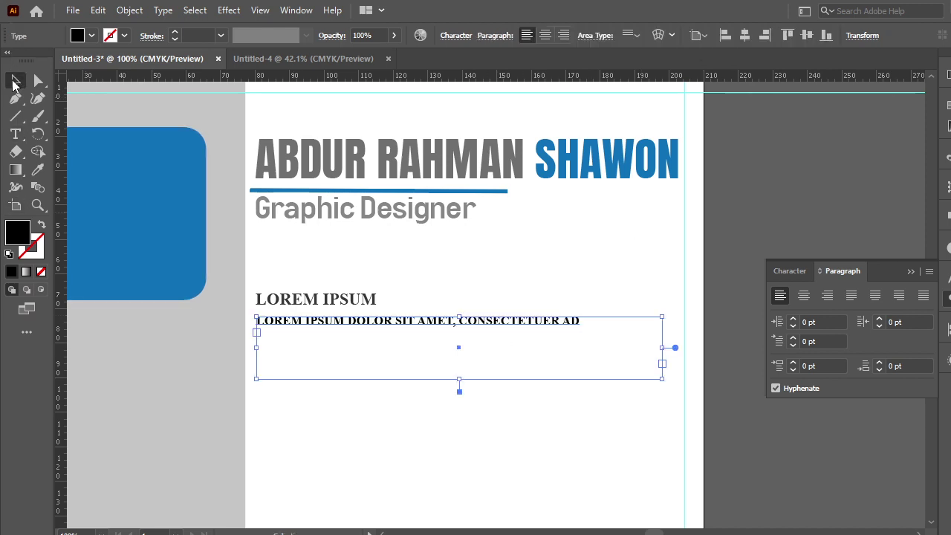
# - Draw a placeholder text area below LOREM IPSUM and set it in Arial Narrow
pyautogui.press('Delete')
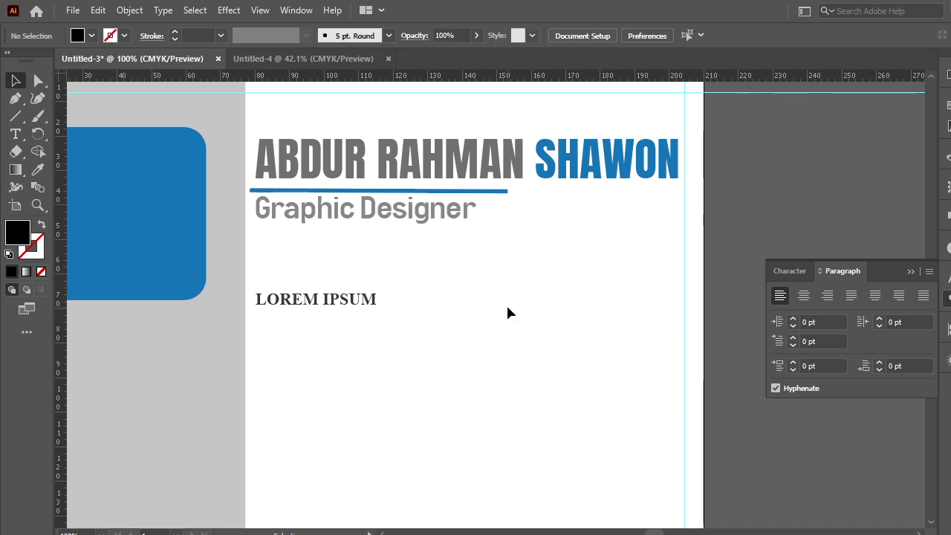
pyautogui.click(15, 134)
pyautogui.moveTo(256, 316); pyautogui.dragTo(666, 377)
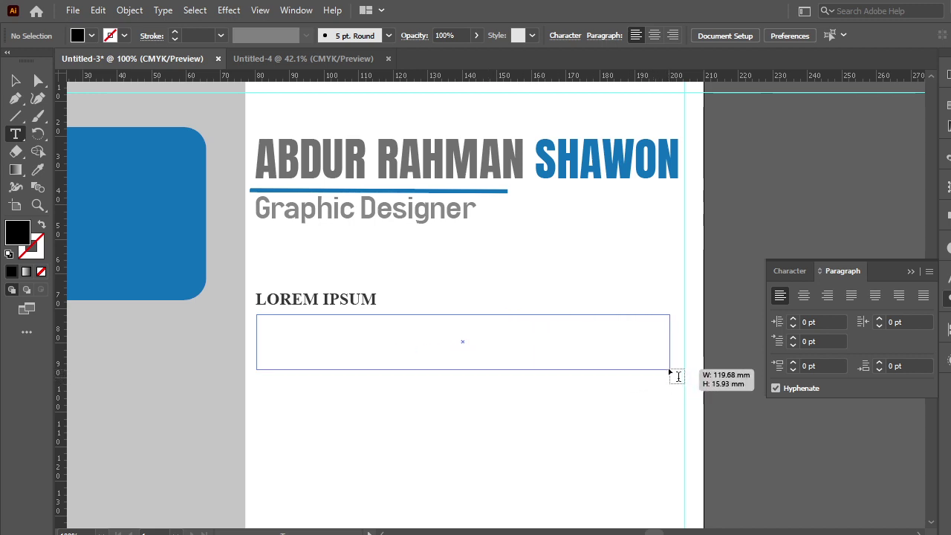
pyautogui.moveTo(667, 382); pyautogui.dragTo(668, 366)
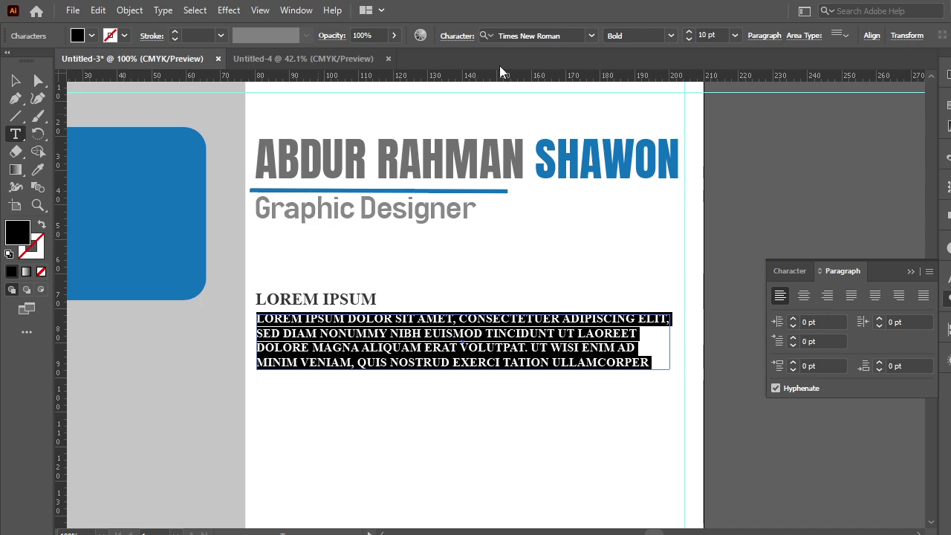
pyautogui.click(577, 34)
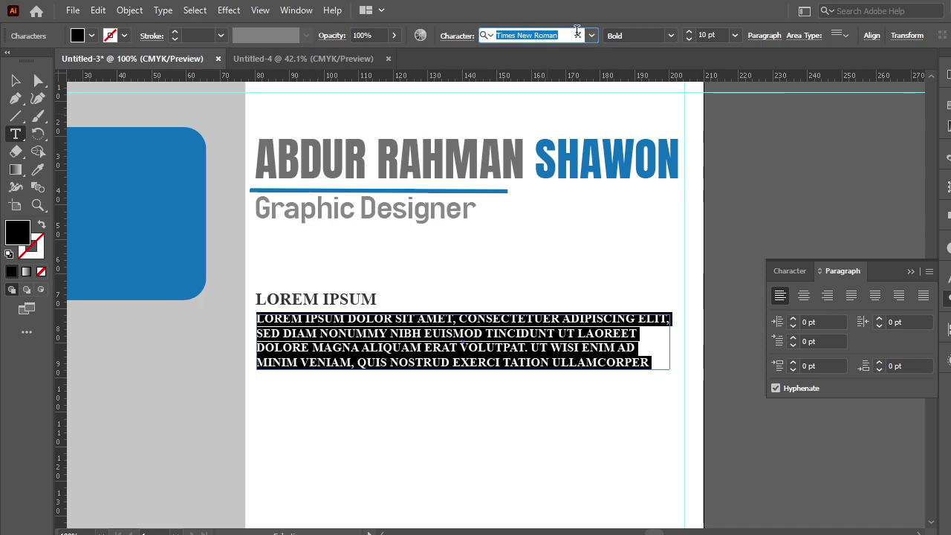
pyautogui.write('a')
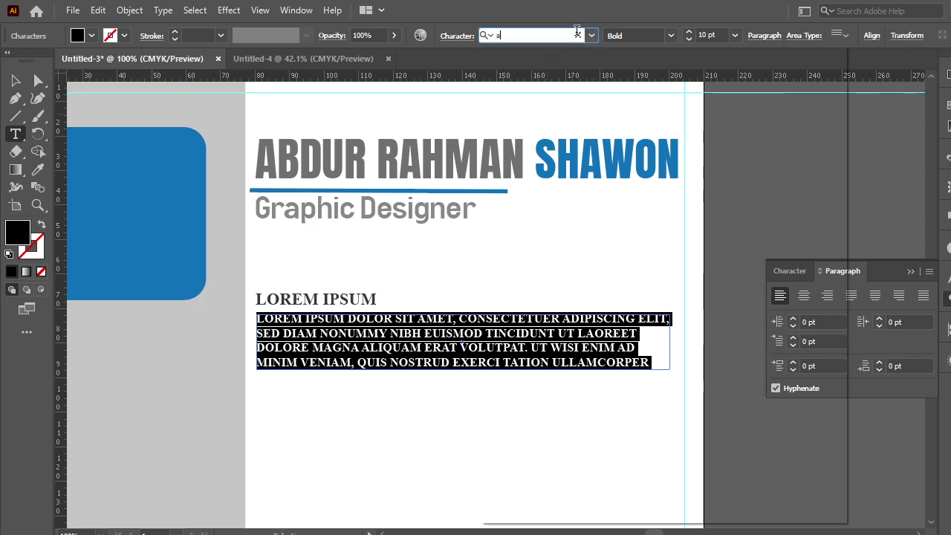
pyautogui.write('rial')
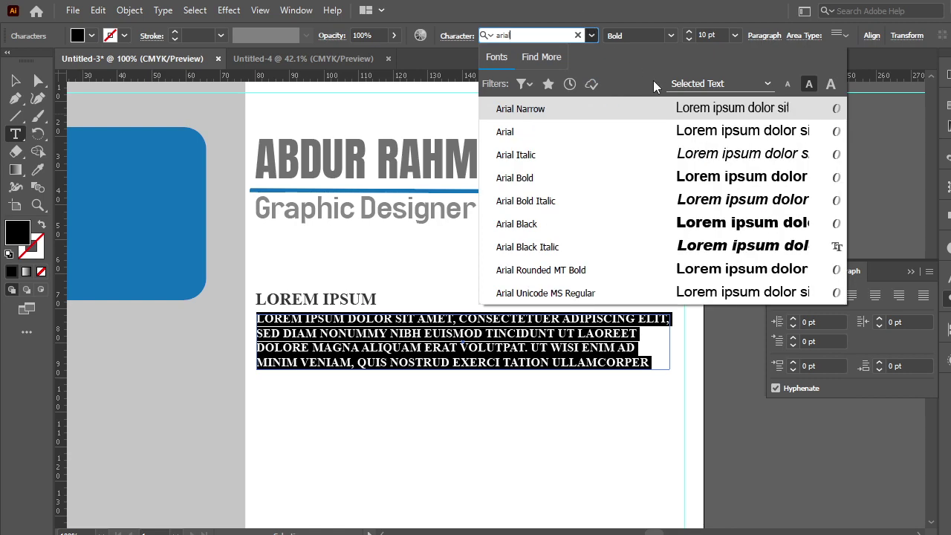
pyautogui.press('Return')
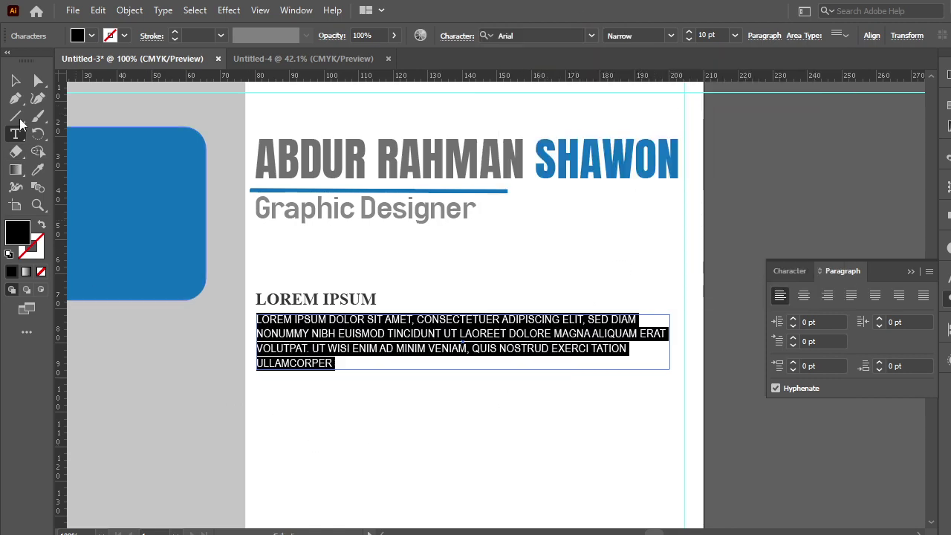
# - Justify the paragraph with its last line left-aligned
pyautogui.click(18, 83)
pyautogui.click(413, 411)
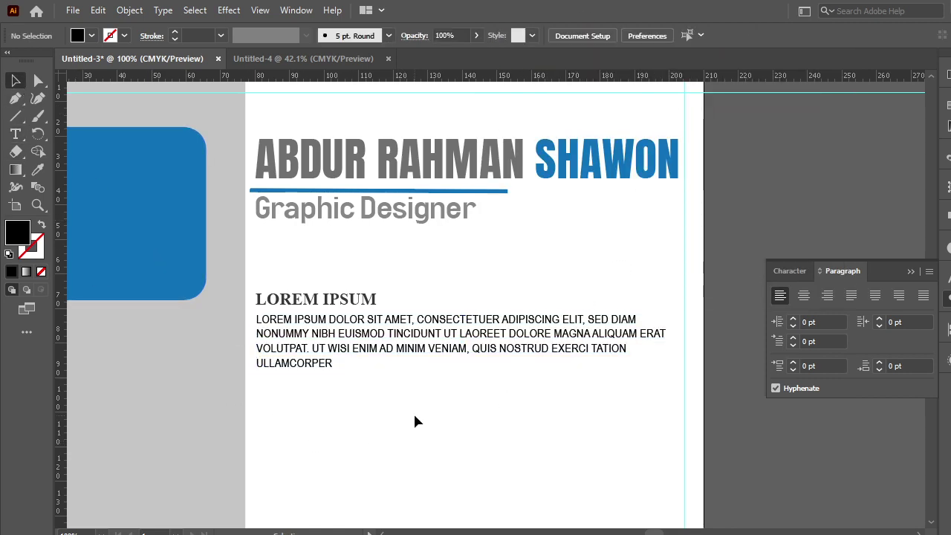
pyautogui.click(440, 352)
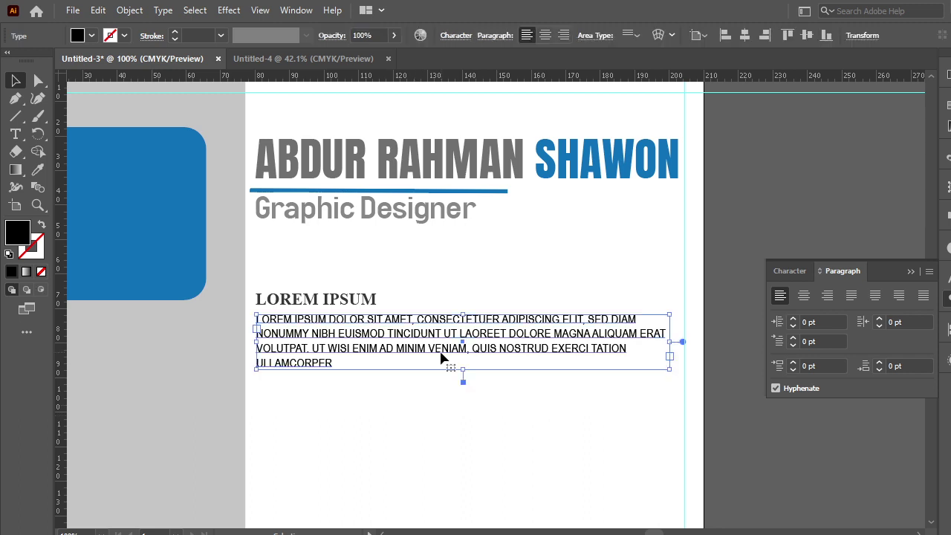
pyautogui.click(853, 297)
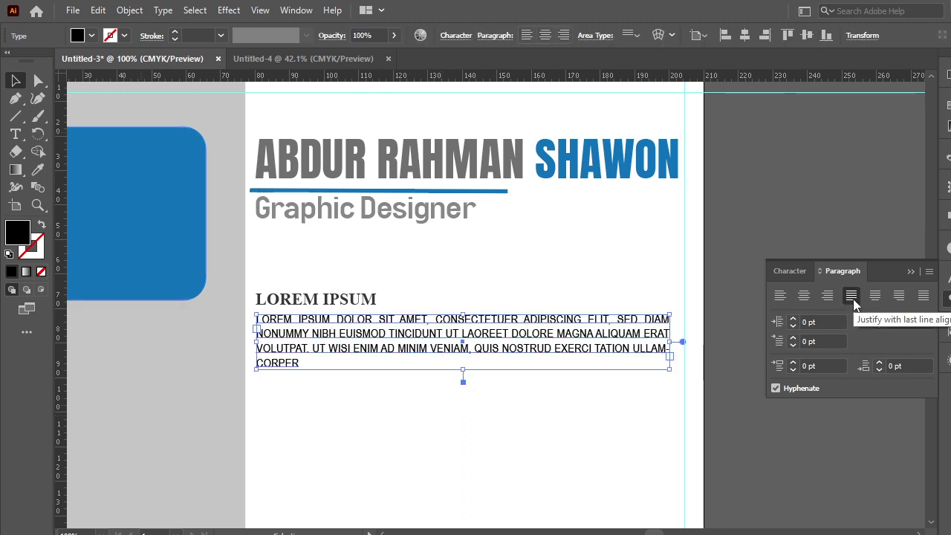
pyautogui.click(379, 418)
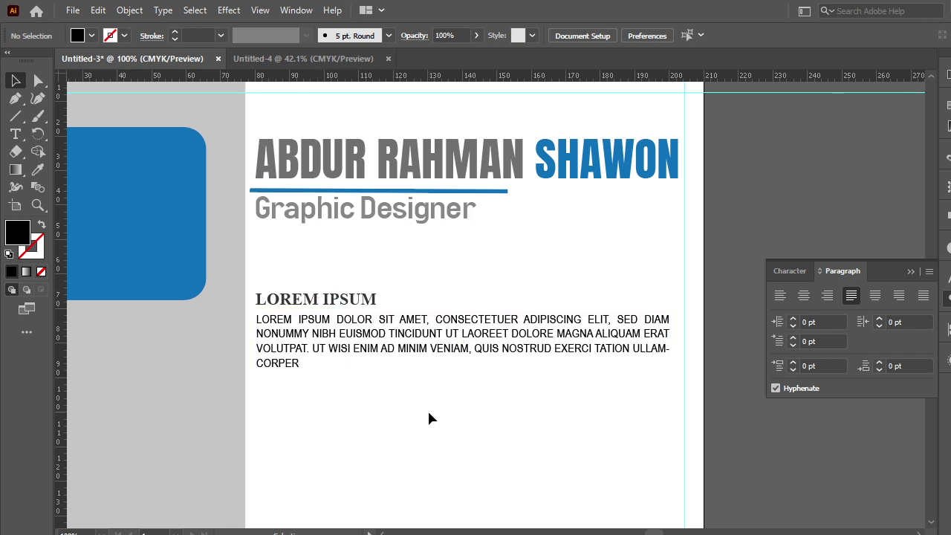
# - Move the heading and paragraph up under the subtitle
pyautogui.moveTo(367, 414); pyautogui.dragTo(295, 292)
pyautogui.moveTo(312, 338); pyautogui.dragTo(313, 286)
pyautogui.click(498, 388)
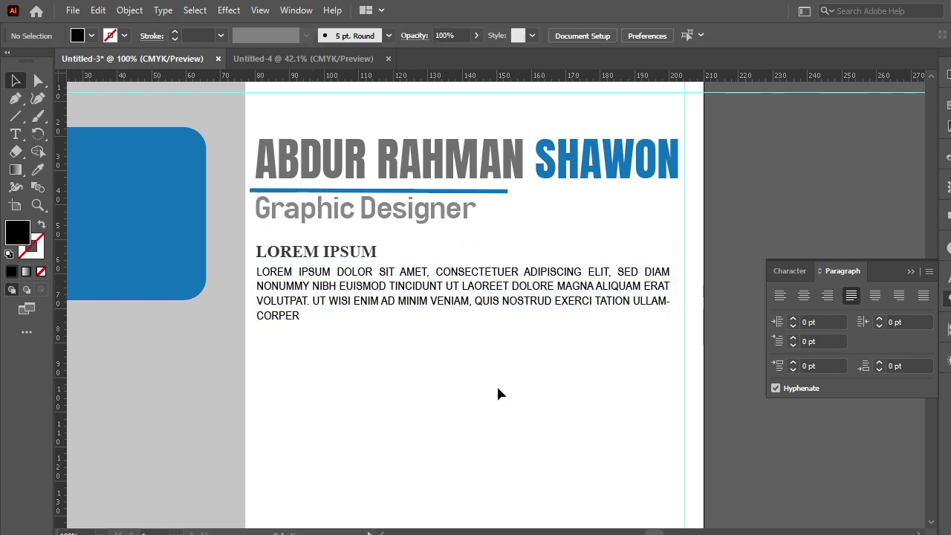
# - Alt-drag a copy of the heading and paragraph below, then delete that copy
pyautogui.moveTo(498, 388); pyautogui.dragTo(273, 246)
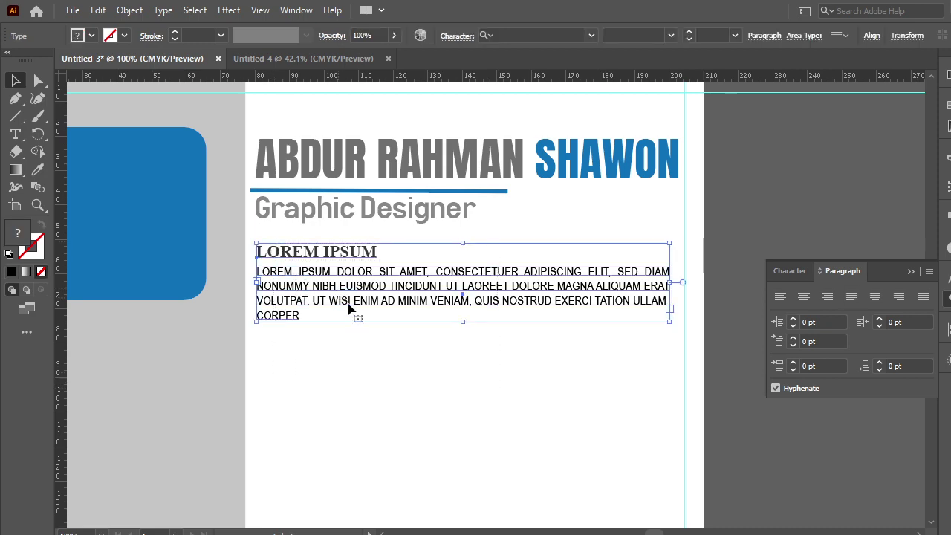
pyautogui.moveTo(351, 303)
pyautogui.mouseDown()
pyautogui.moveTo(364, 412)
pyautogui.moveTo(367, 399)
pyautogui.mouseUp()
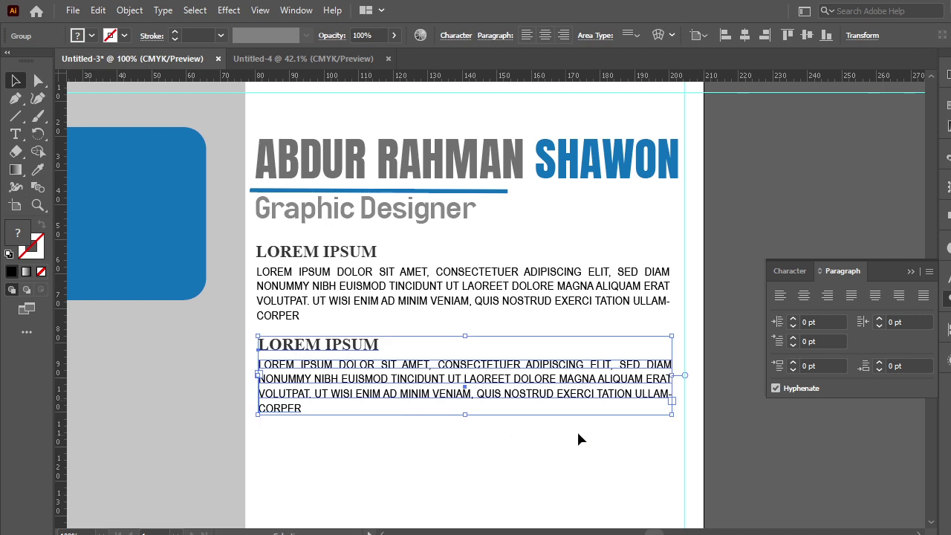
pyautogui.click(722, 384)
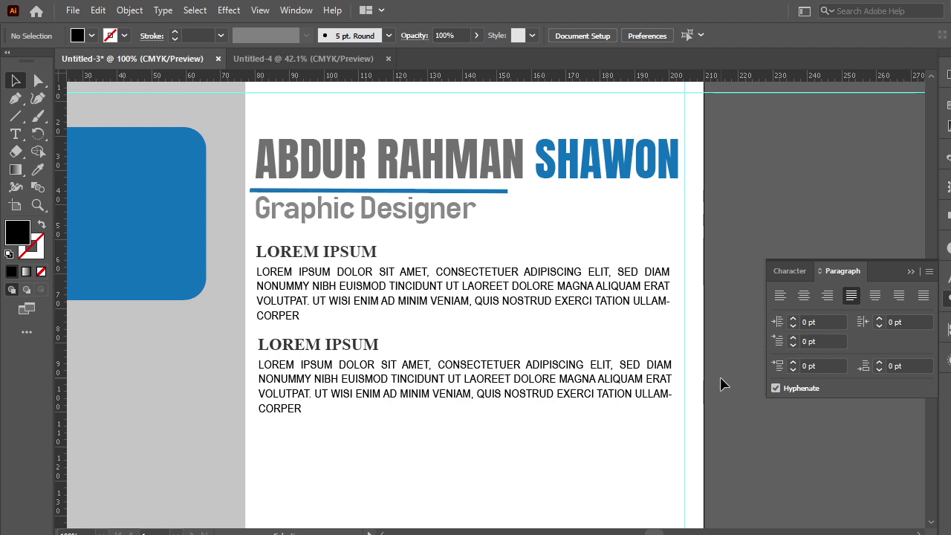
pyautogui.scroll(-2, 487, 446)
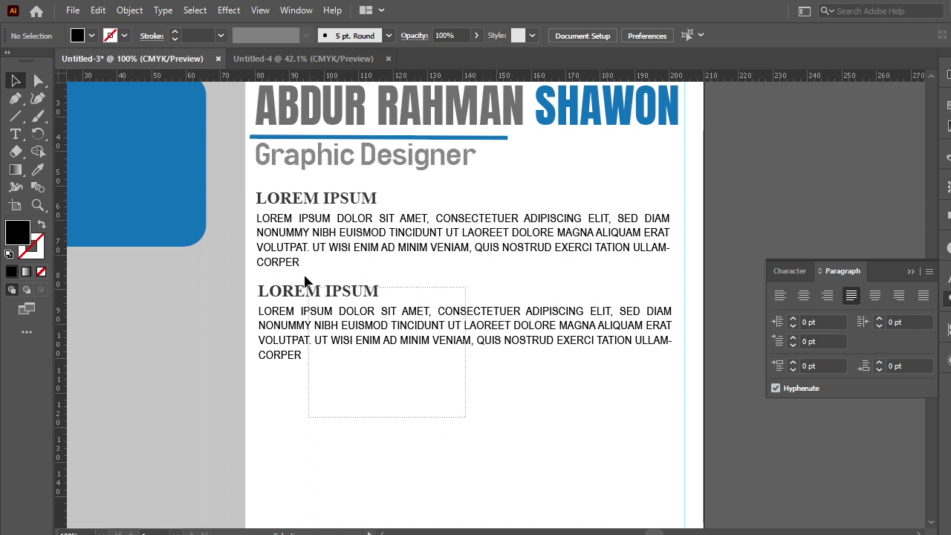
pyautogui.moveTo(305, 280); pyautogui.dragTo(271, 299)
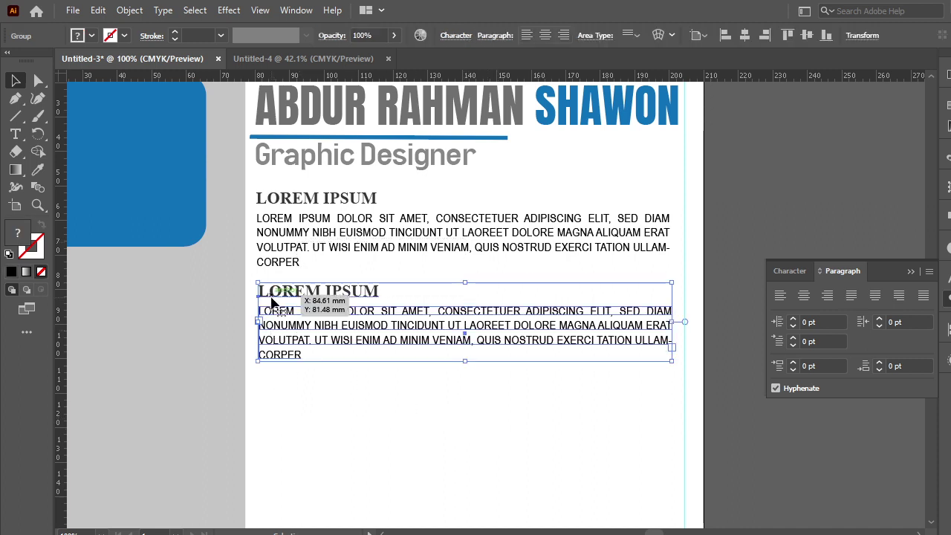
pyautogui.press('Delete')
# - Place a new copy of the block lower on the page and ungroup it
pyautogui.click(319, 234)
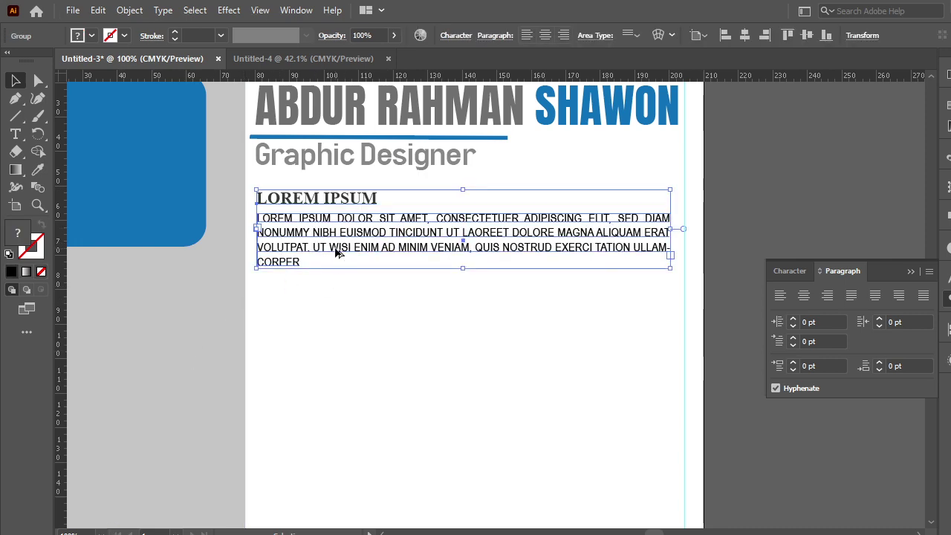
pyautogui.moveTo(335, 251)
pyautogui.mouseDown()
pyautogui.moveTo(354, 369)
pyautogui.moveTo(339, 354)
pyautogui.mouseUp()
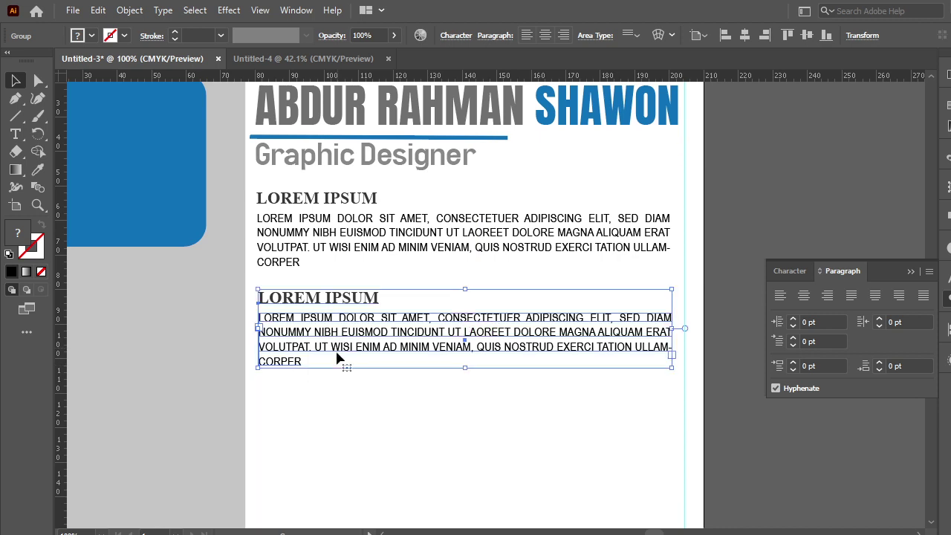
pyautogui.click(496, 355)
pyautogui.moveTo(677, 329); pyautogui.dragTo(424, 346)
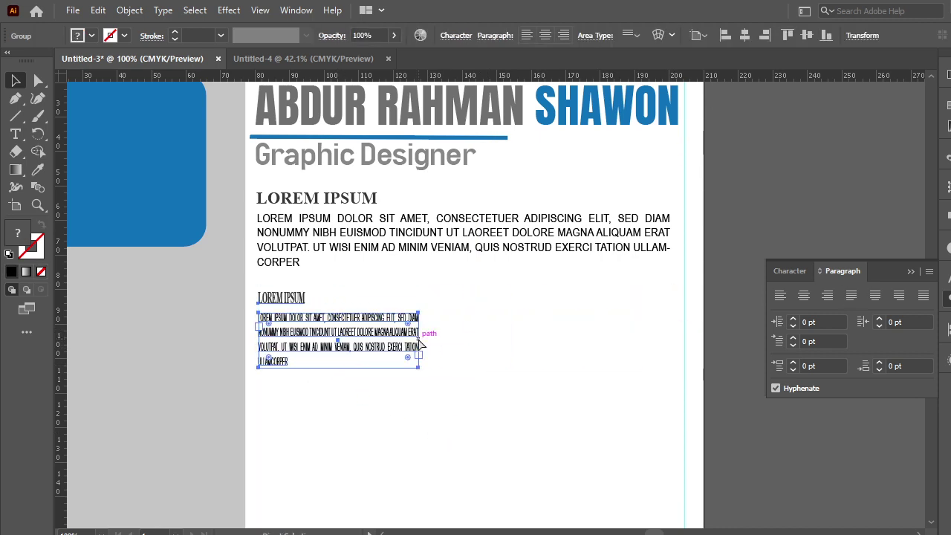
pyautogui.hotkey('ctrl', 'z')
pyautogui.rightClick(419, 336)
pyautogui.click(459, 193)
# - Narrow the copied paragraph into a column and lengthen its frame to show all lines
pyautogui.click(623, 349)
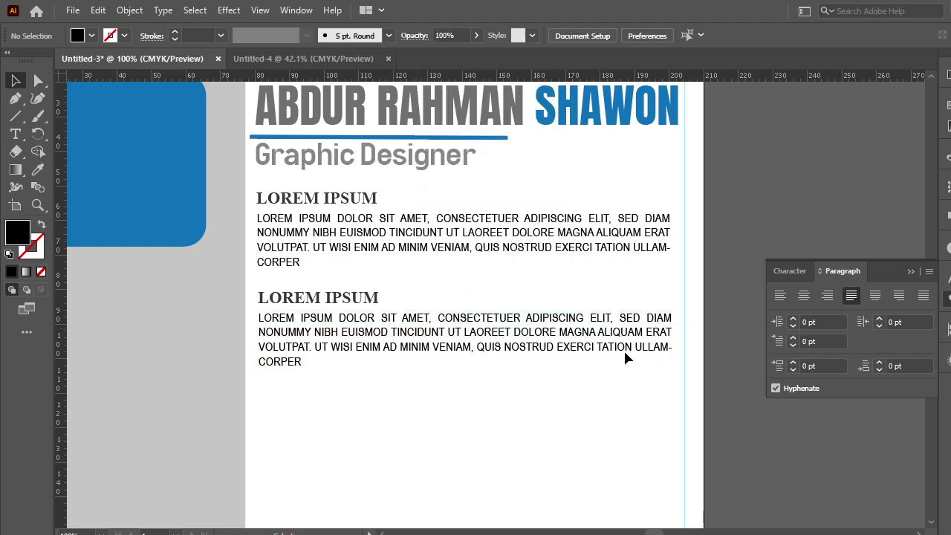
pyautogui.click(667, 340)
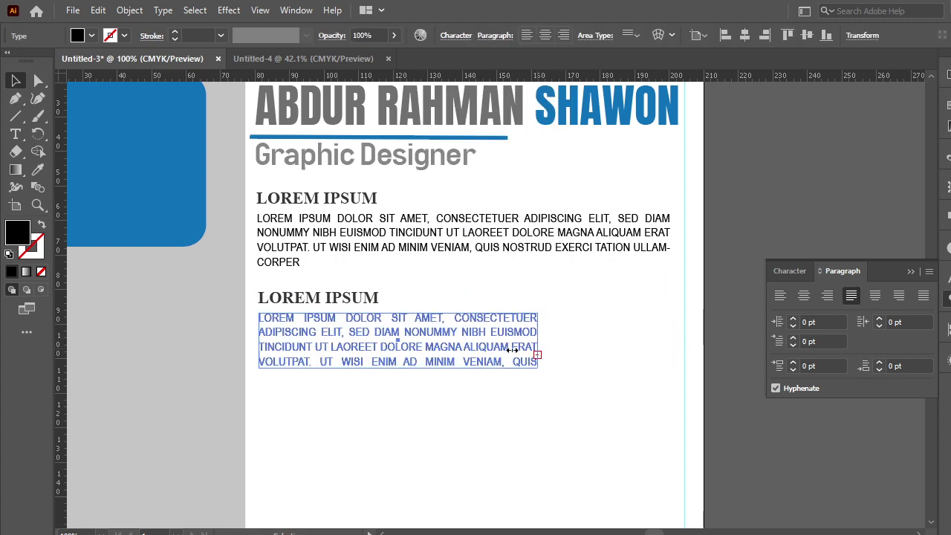
pyautogui.moveTo(672, 354); pyautogui.dragTo(402, 354)
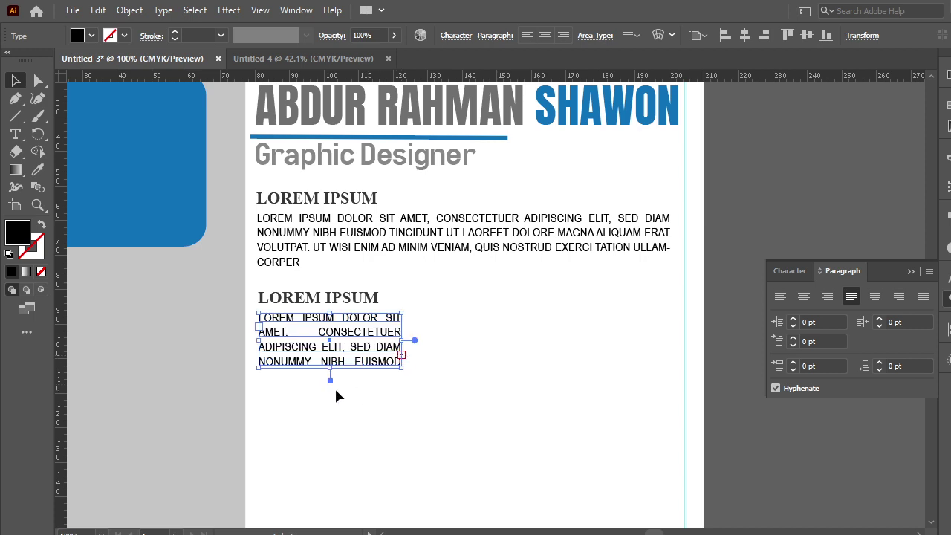
pyautogui.moveTo(329, 375); pyautogui.dragTo(318, 486)
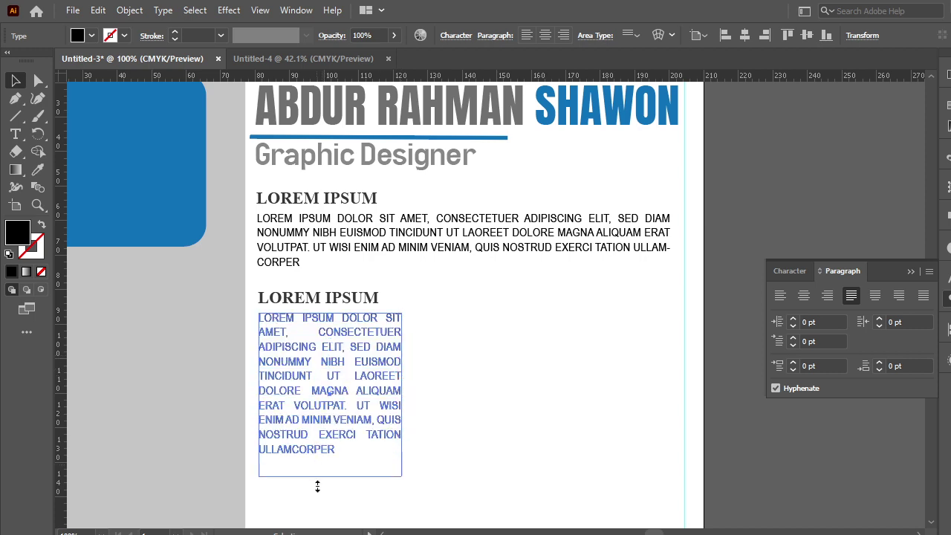
# - Delete the text after TINCIDUNT and shorten the frame to fit
pyautogui.doubleClick(335, 450)
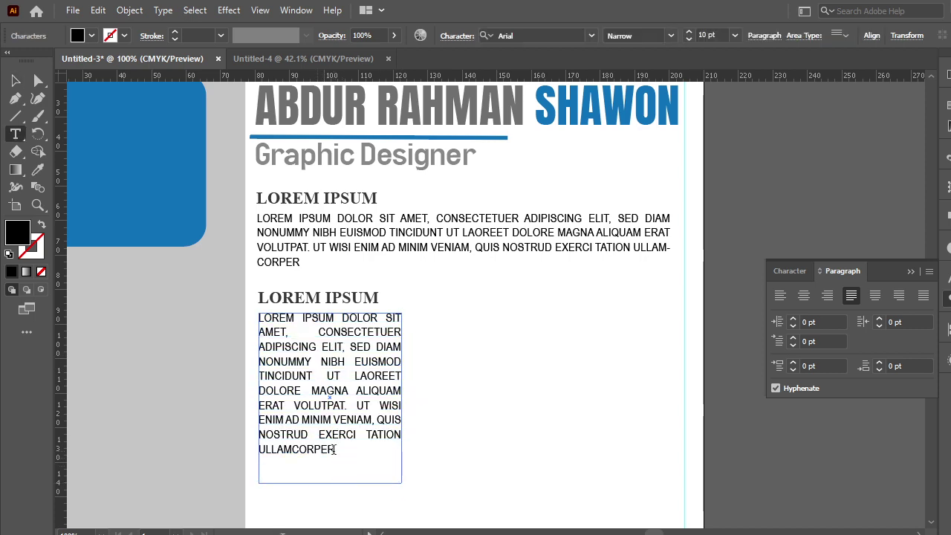
pyautogui.moveTo(335, 450); pyautogui.dragTo(329, 379)
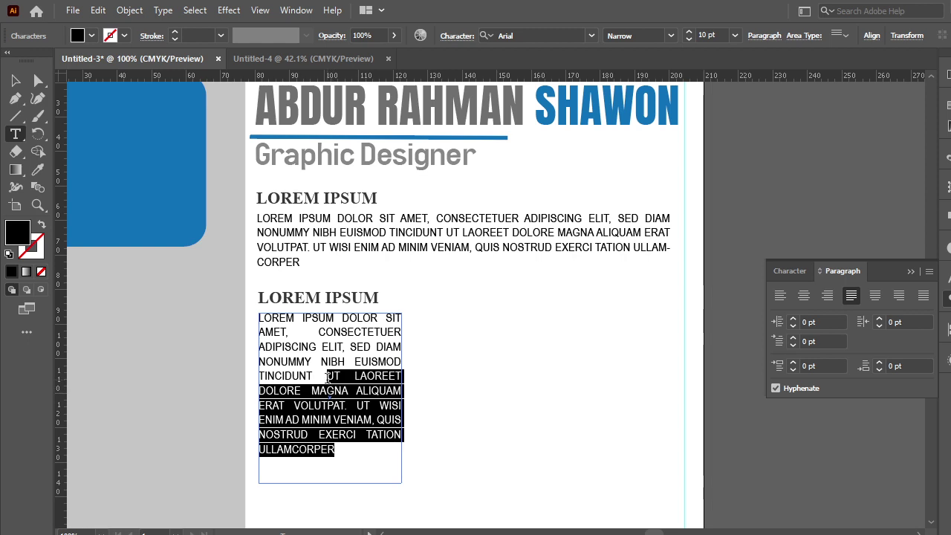
pyautogui.press('Delete')
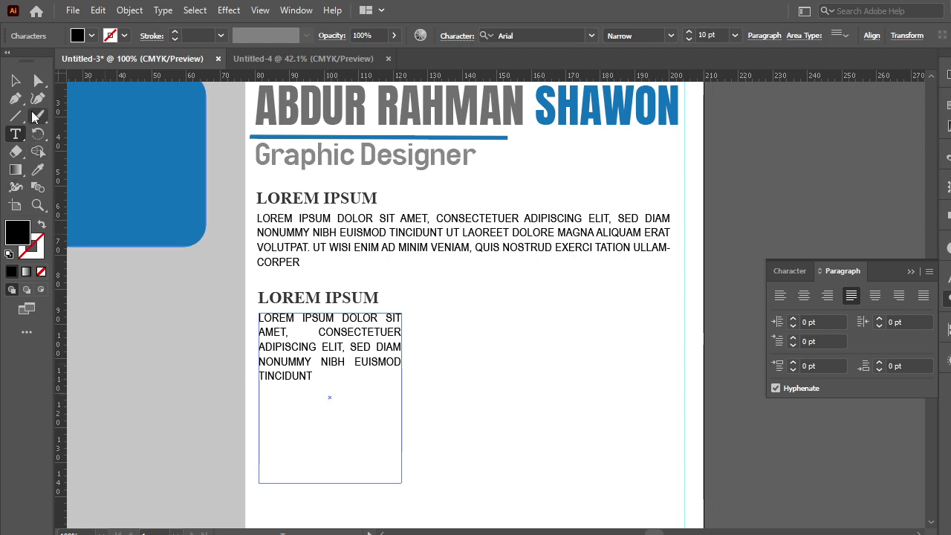
pyautogui.click(17, 80)
pyautogui.moveTo(330, 483); pyautogui.dragTo(330, 388)
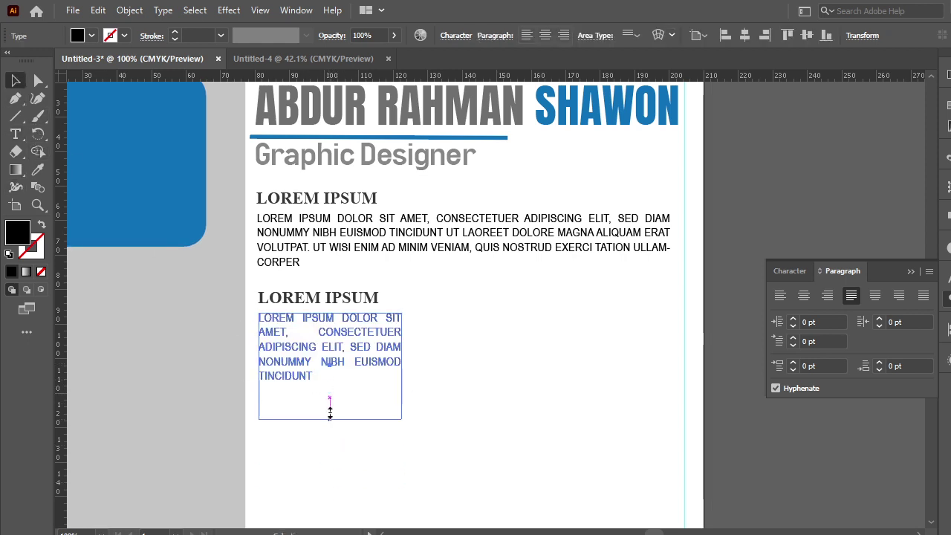
pyautogui.click(470, 405)
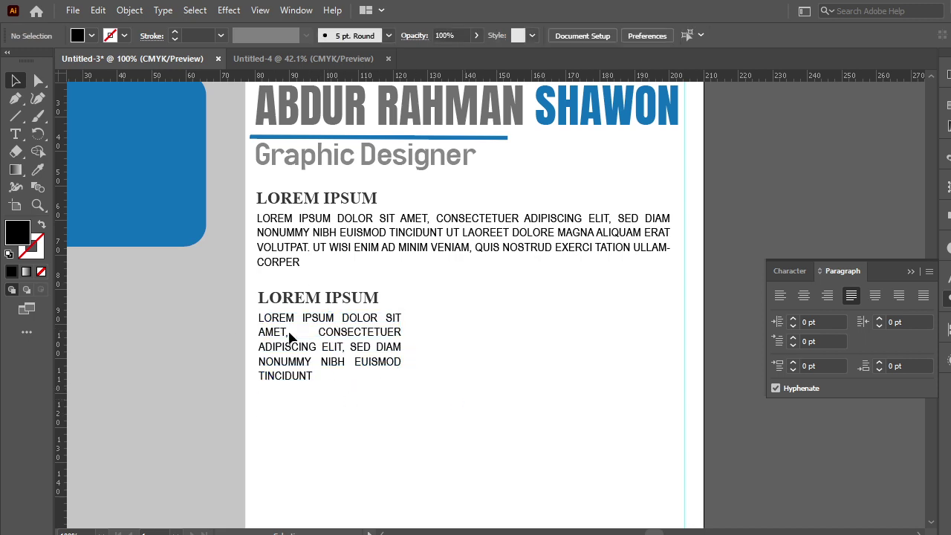
pyautogui.click(309, 332)
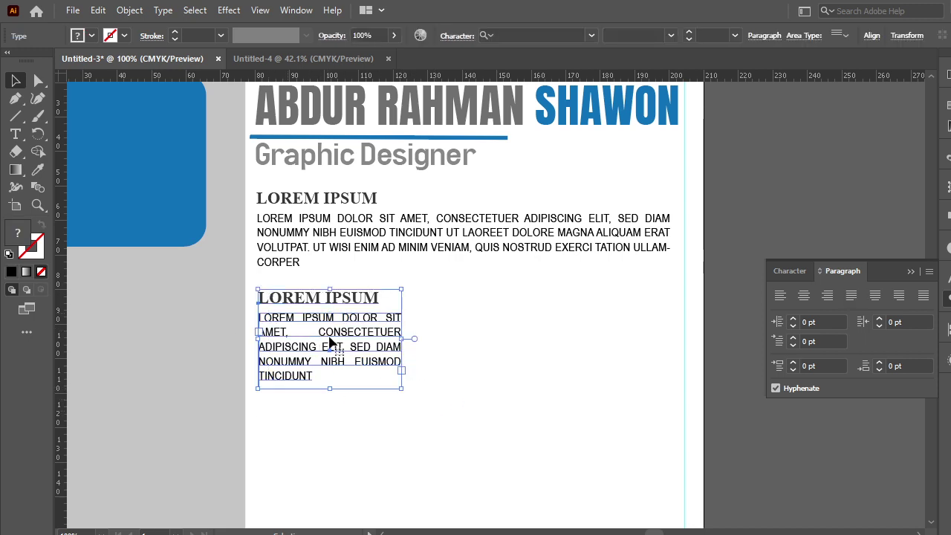
pyautogui.moveTo(366, 340)
pyautogui.mouseDown()
pyautogui.moveTo(437, 307)
pyautogui.moveTo(484, 336)
pyautogui.mouseUp()
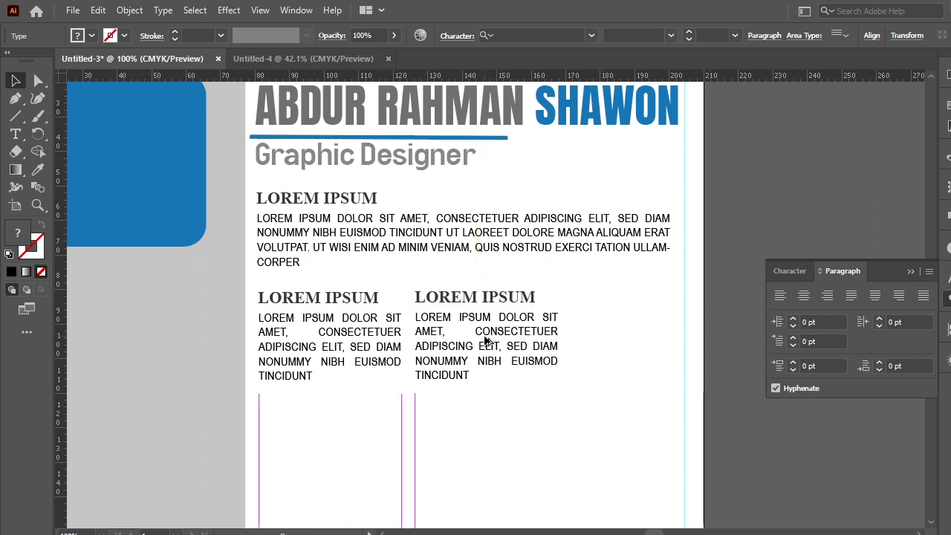
pyautogui.moveTo(484, 336); pyautogui.dragTo(485, 340)
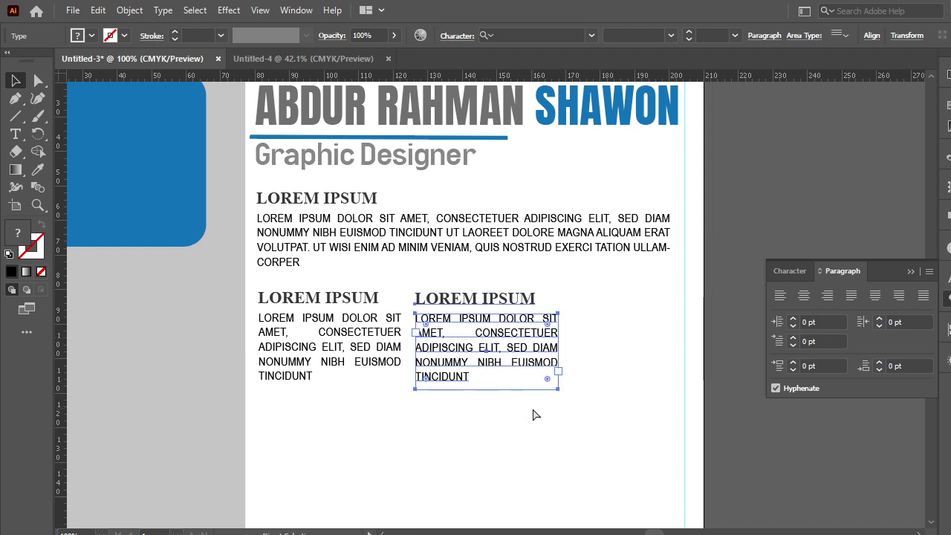
pyautogui.hotkey('ctrl', 'd')
pyautogui.click(605, 447)
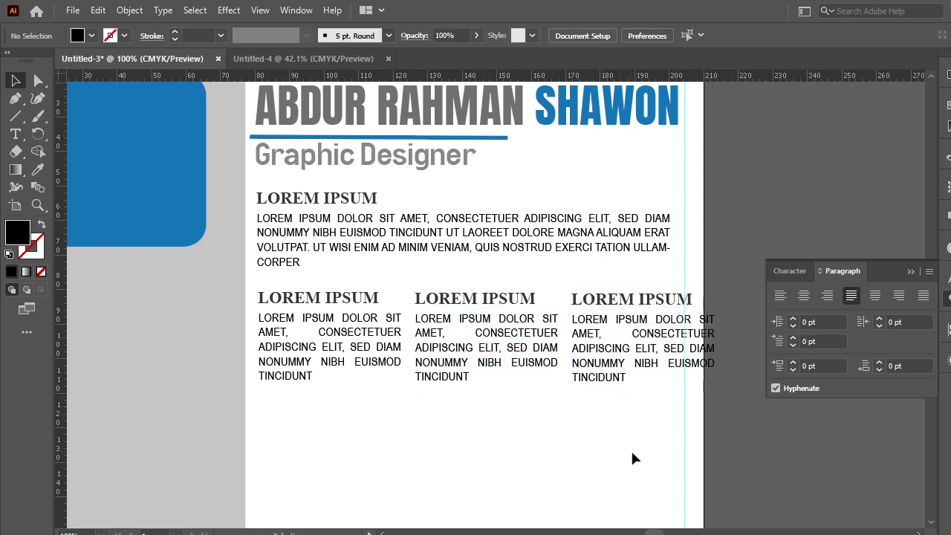
pyautogui.moveTo(654, 431); pyautogui.dragTo(339, 288)
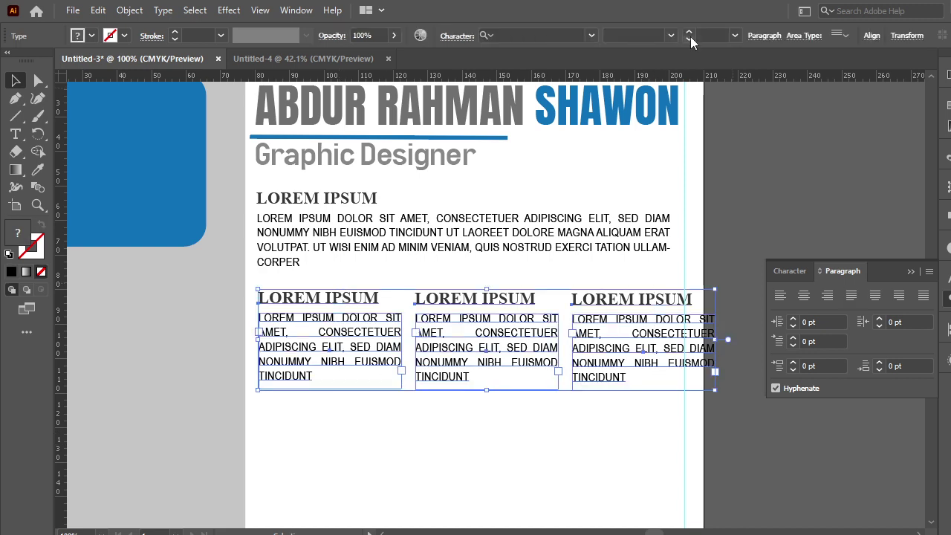
pyautogui.click(690, 41)
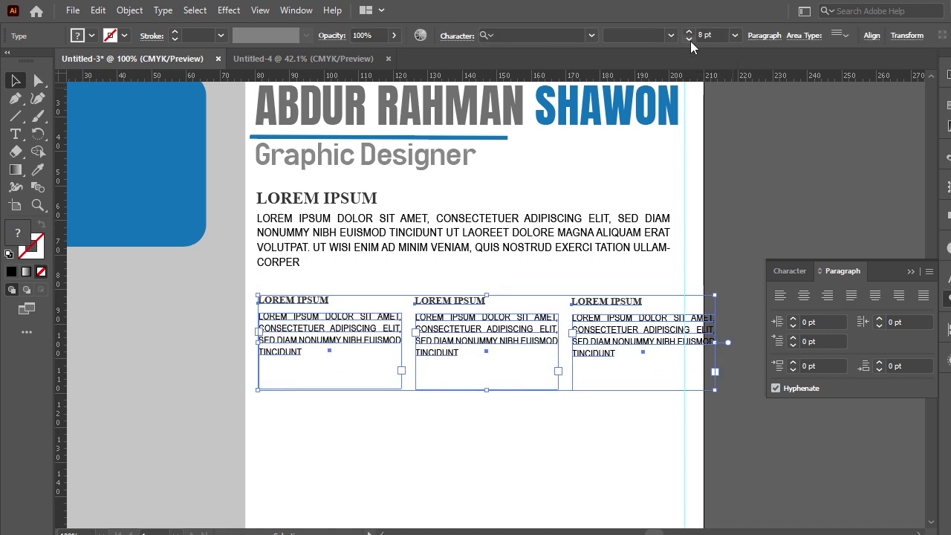
pyautogui.click(439, 445)
pyautogui.click(361, 346)
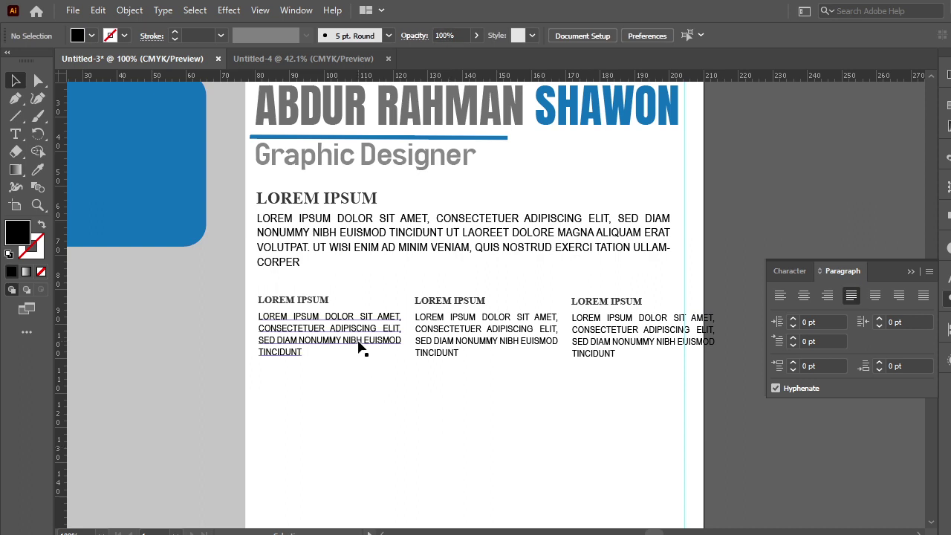
pyautogui.moveTo(401, 349); pyautogui.dragTo(369, 349)
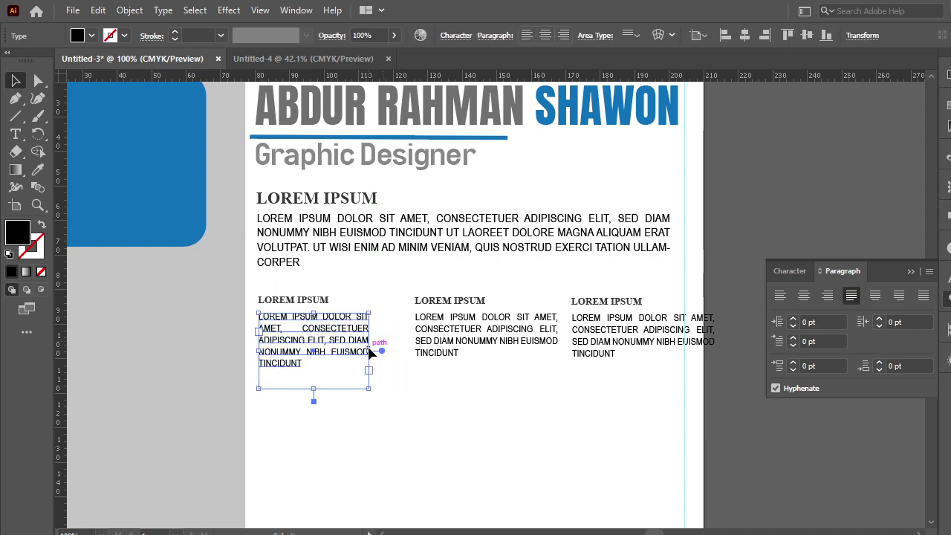
pyautogui.moveTo(632, 425); pyautogui.dragTo(407, 290)
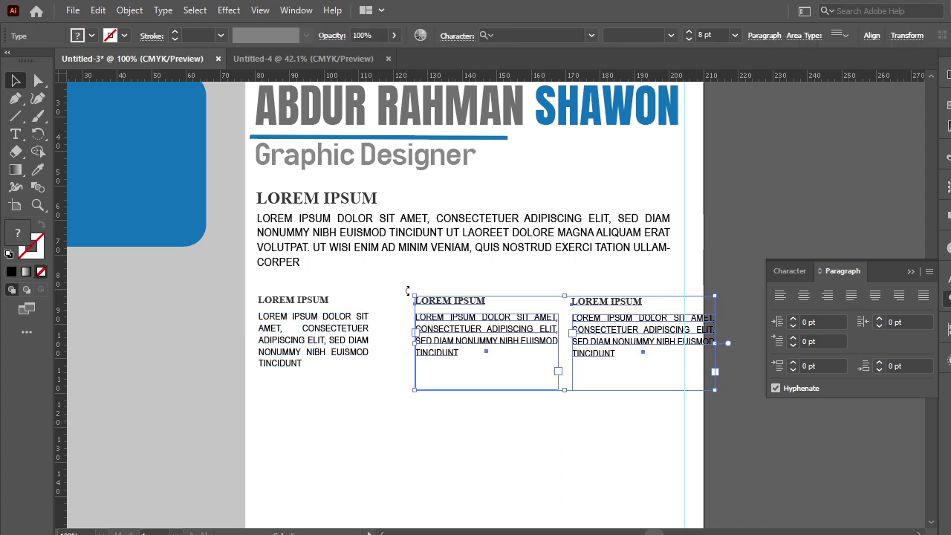
pyautogui.press('Delete')
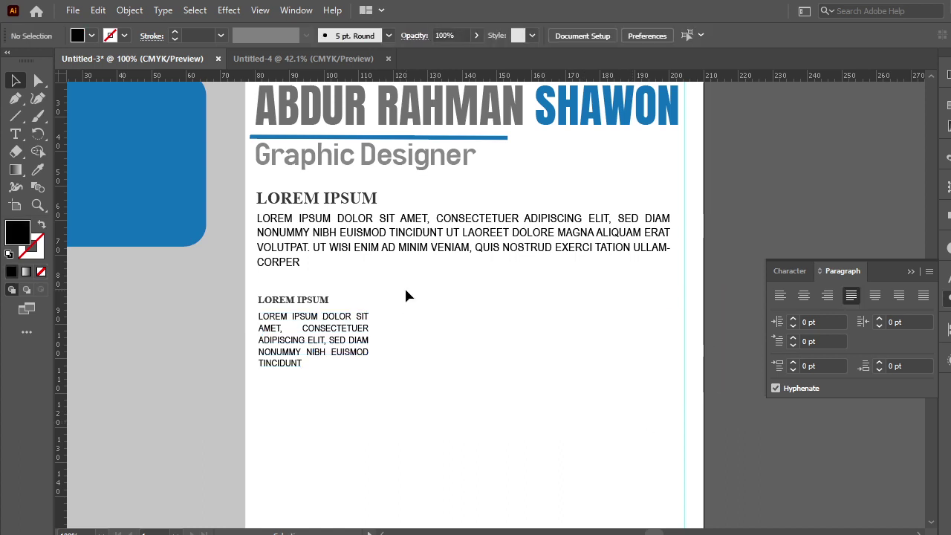
pyautogui.hotkey('ctrl', 'z')
pyautogui.hotkey('ctrl', 'z')
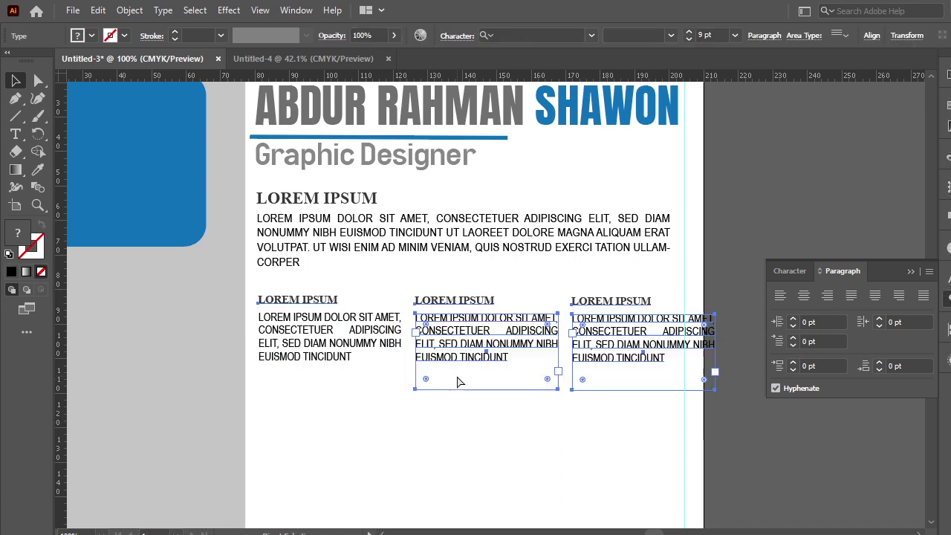
pyautogui.hotkey('ctrl', 'z')
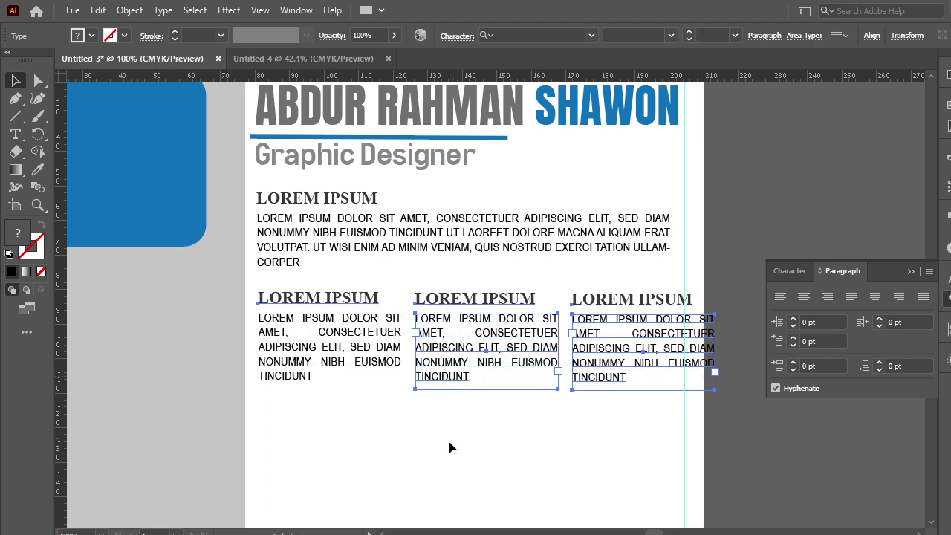
pyautogui.hotkey('ctrl', 'z')
pyautogui.moveTo(453, 421); pyautogui.dragTo(641, 293)
pyautogui.press('Delete')
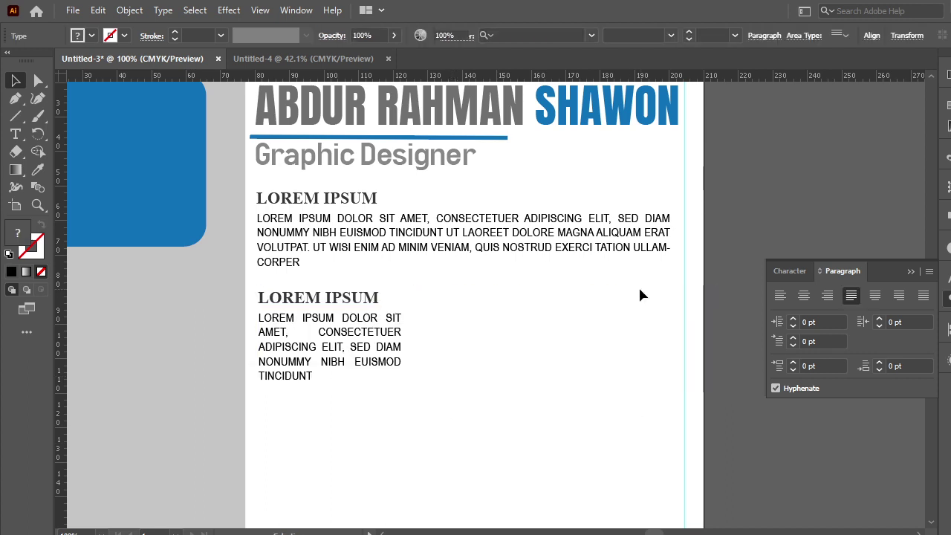
# - Set the second heading to 12 pt and its body paragraph to 9 pt
pyautogui.click(336, 299)
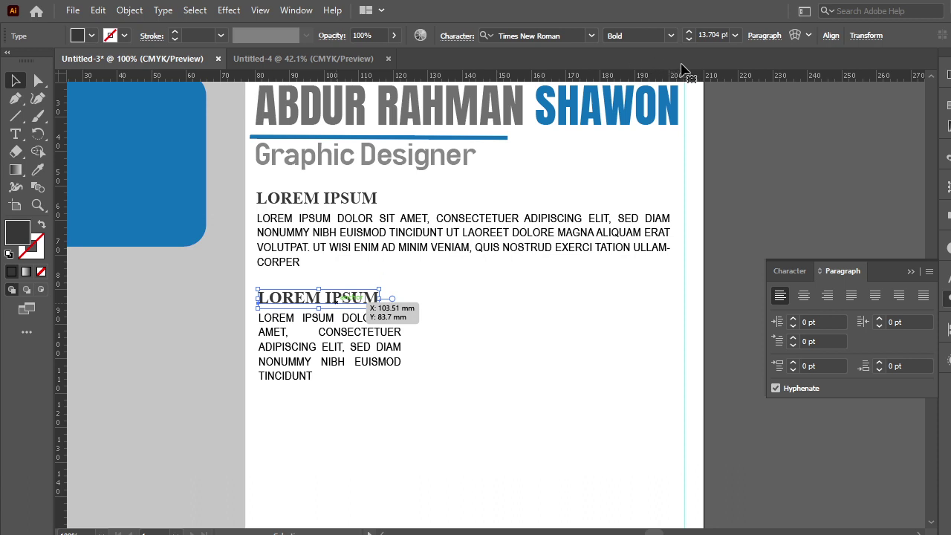
pyautogui.click(688, 40)
pyautogui.click(688, 40)
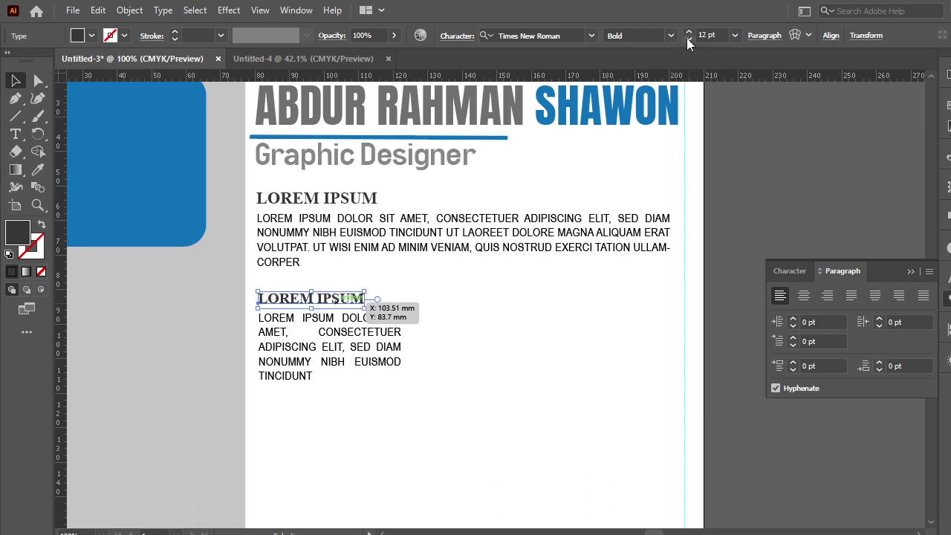
pyautogui.click(362, 351)
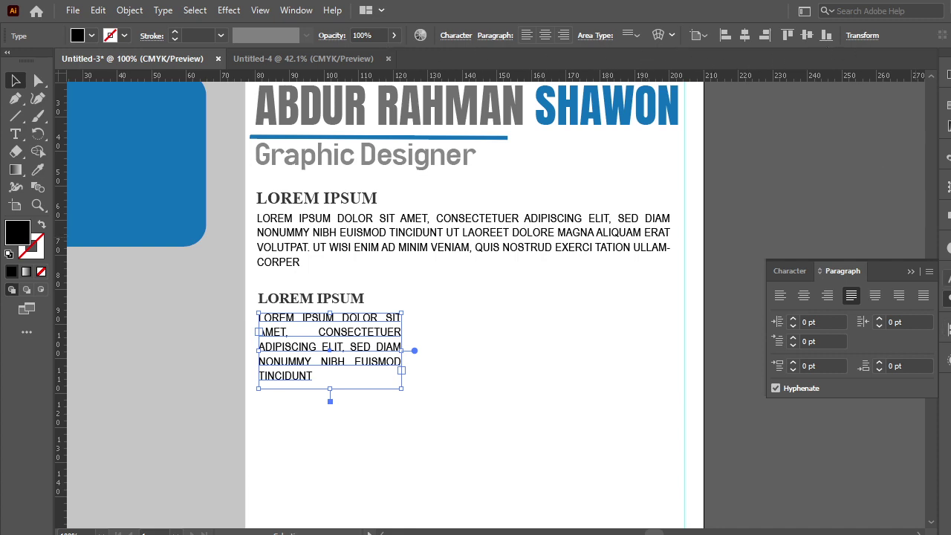
pyautogui.hotkey('ctrl', 't')
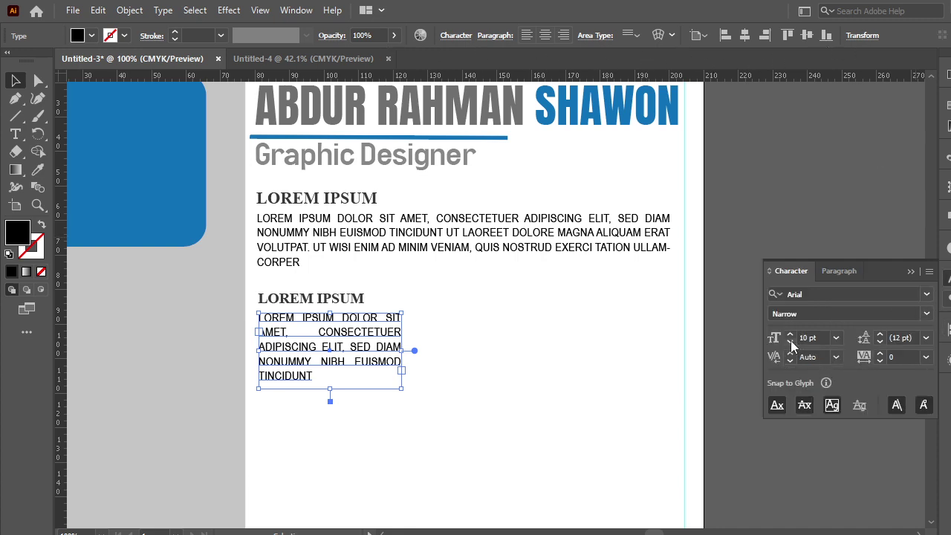
pyautogui.click(791, 342)
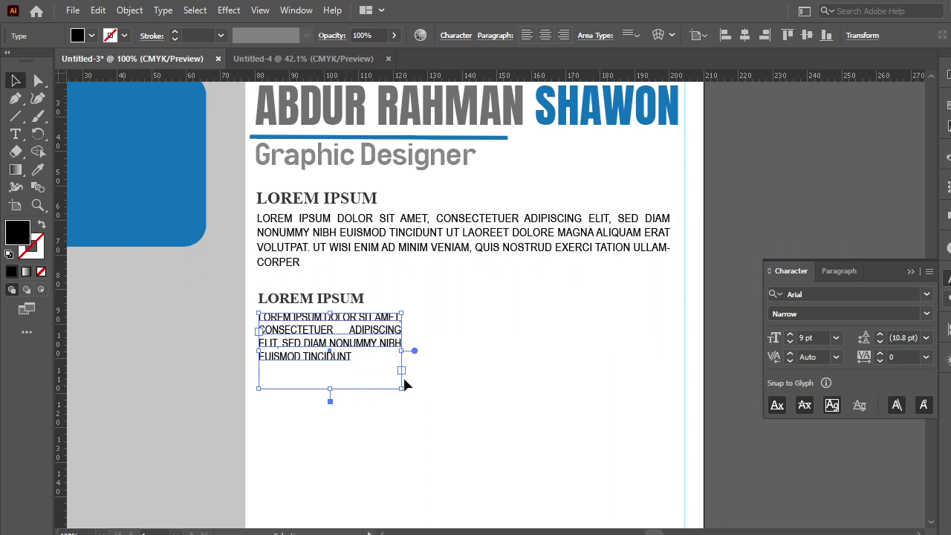
# - Narrow and shorten the paragraph frame, then left-align heading and paragraph
pyautogui.moveTo(402, 351); pyautogui.dragTo(379, 351)
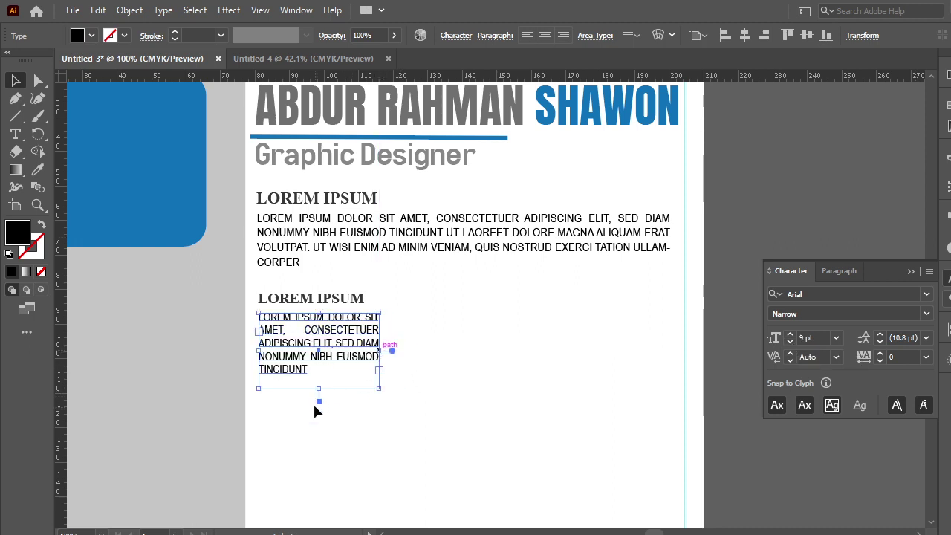
pyautogui.moveTo(318, 388); pyautogui.dragTo(318, 380)
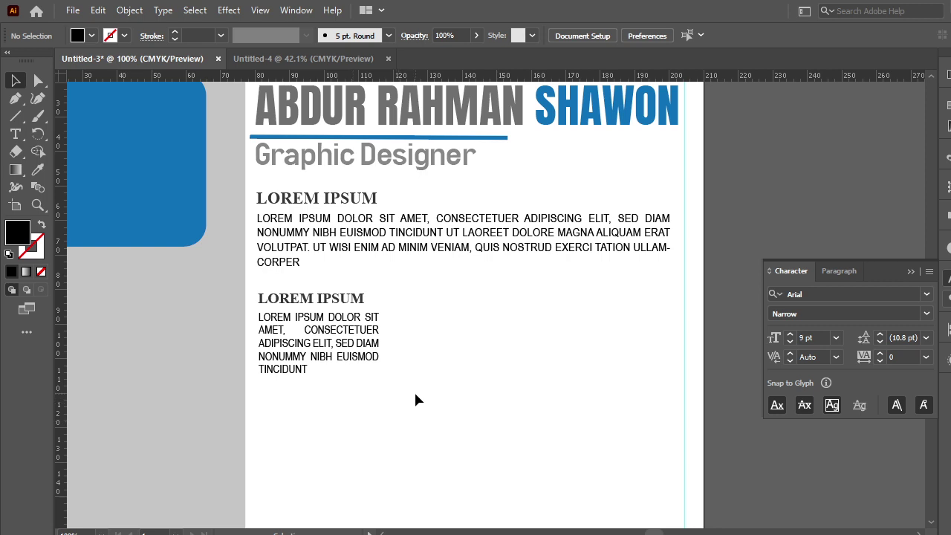
pyautogui.click(294, 290)
pyautogui.click(947, 329)
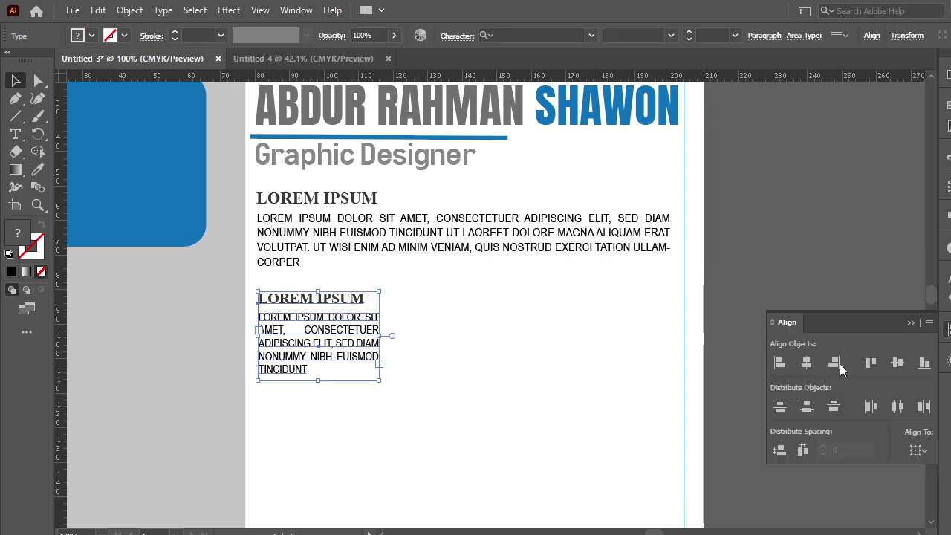
pyautogui.click(776, 365)
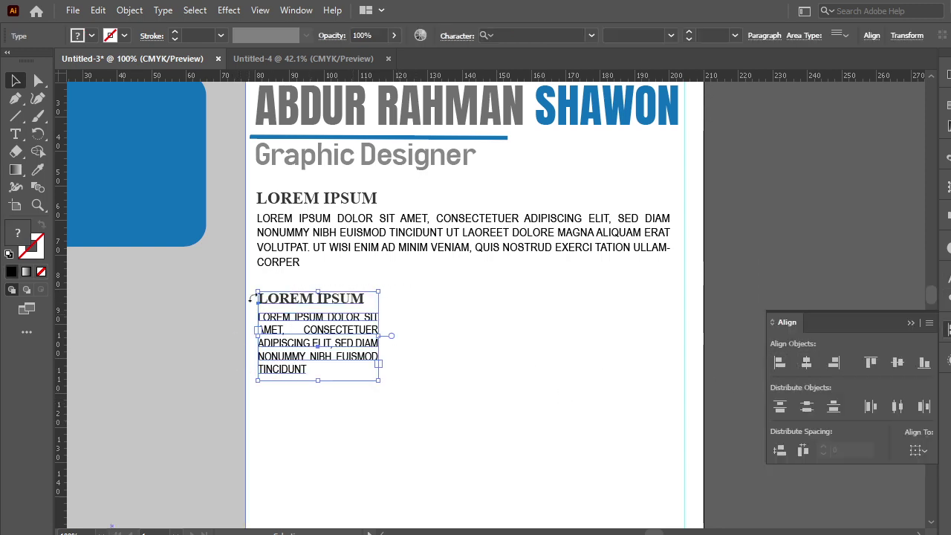
pyautogui.click(445, 335)
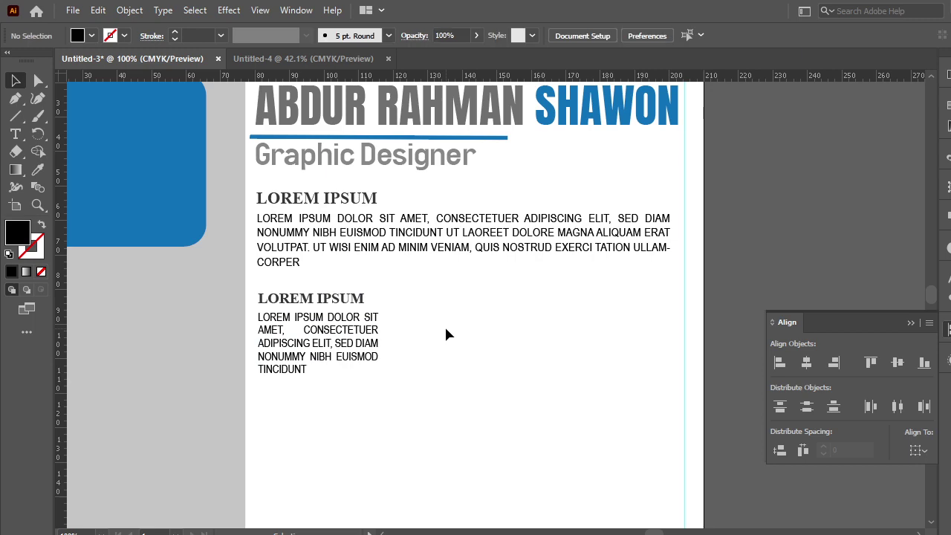
pyautogui.hotkey('ctrl', '+')
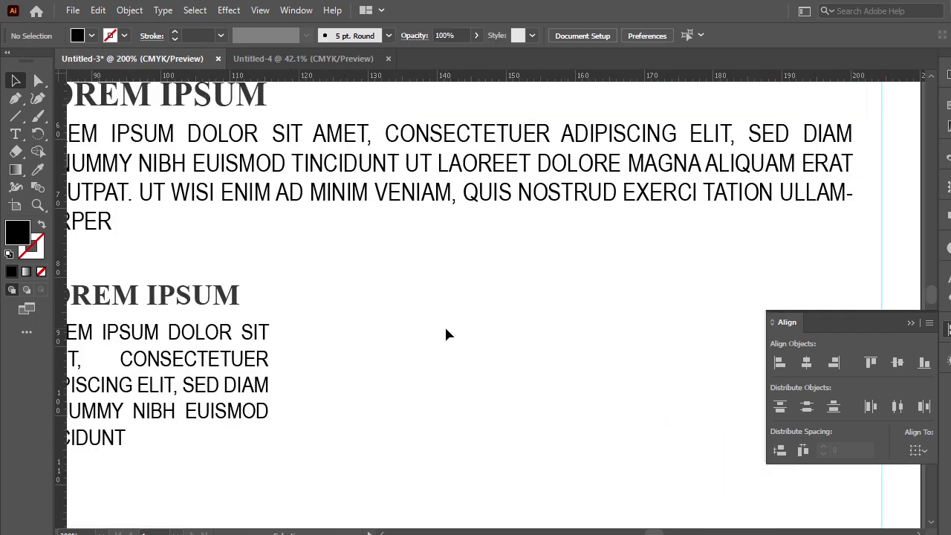
# - Draw a rectangle over the LOREM IPSUM heading and send it behind the text
pyautogui.scroll(-1, 446, 334)
pyautogui.moveTo(495, 357); pyautogui.dragTo(632, 384)
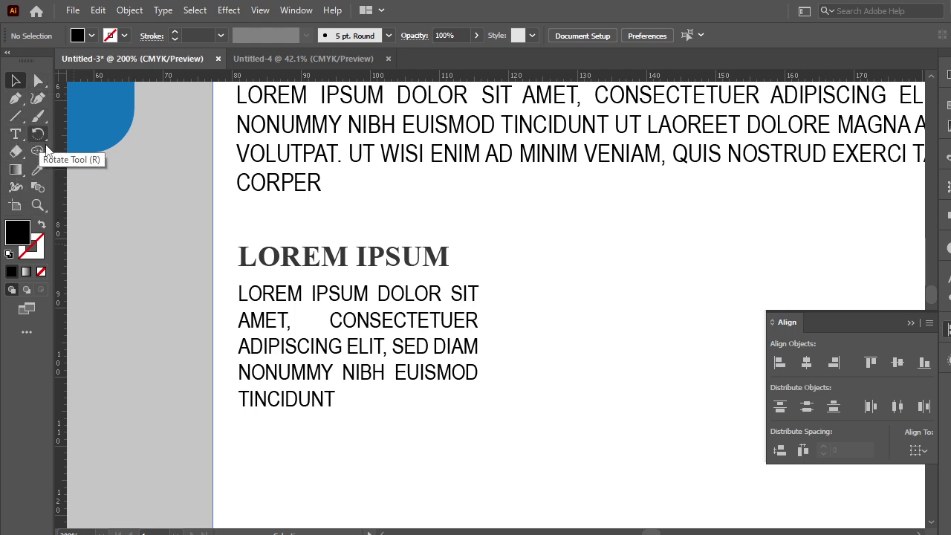
pyautogui.click(15, 116)
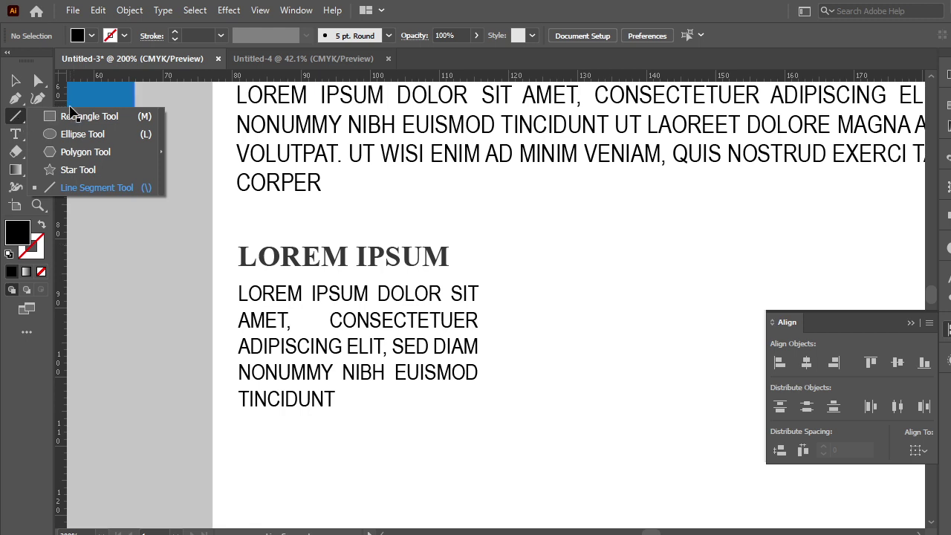
pyautogui.click(75, 115)
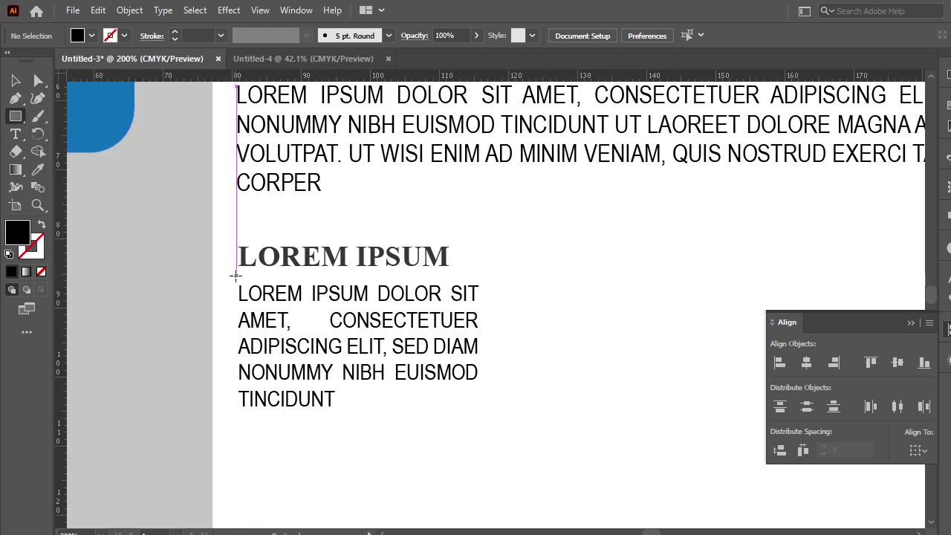
pyautogui.moveTo(236, 276); pyautogui.dragTo(497, 234)
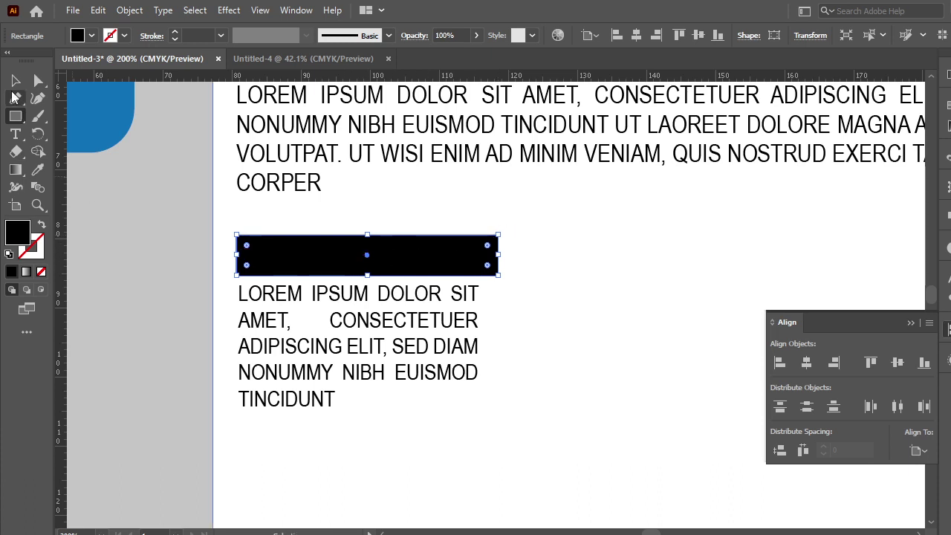
pyautogui.press('v')
pyautogui.rightClick(430, 255)
pyautogui.moveTo(472, 465)
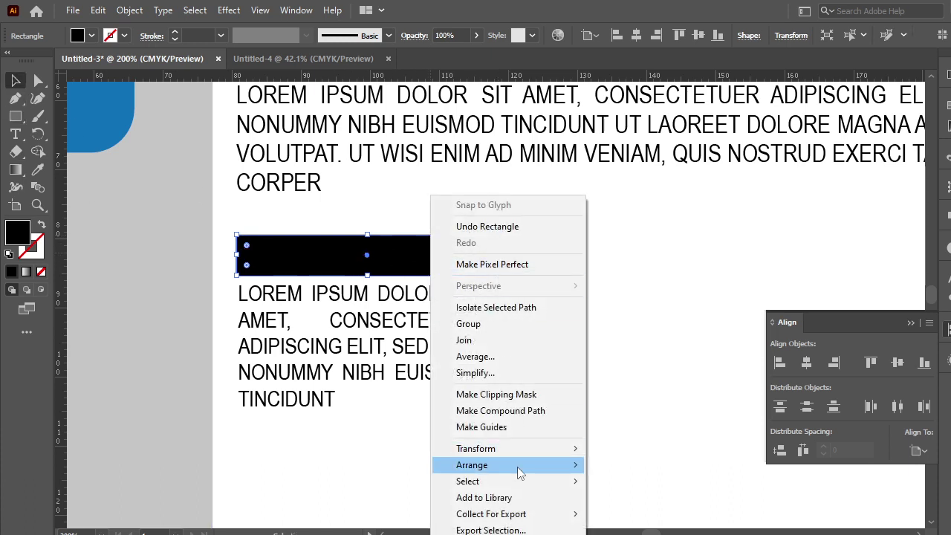
pyautogui.click(616, 514)
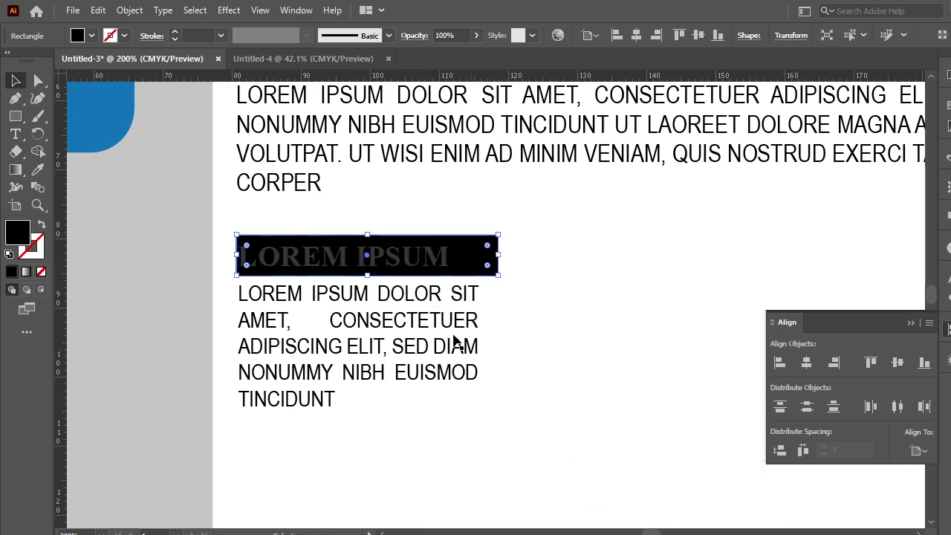
# - Make the heading text white and eyedropper the blue square's colour onto the rectangle
pyautogui.click(419, 264)
pyautogui.click(947, 128)
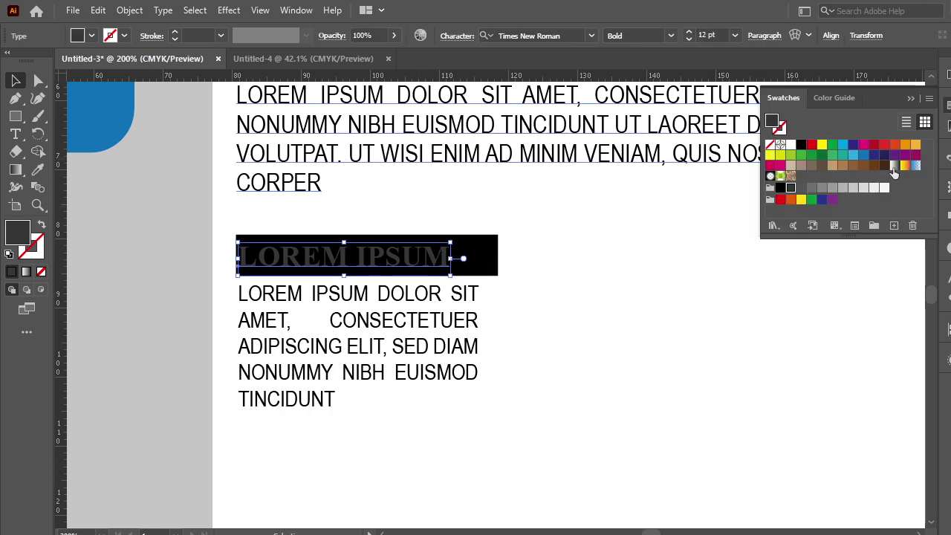
pyautogui.click(790, 144)
pyautogui.click(502, 265)
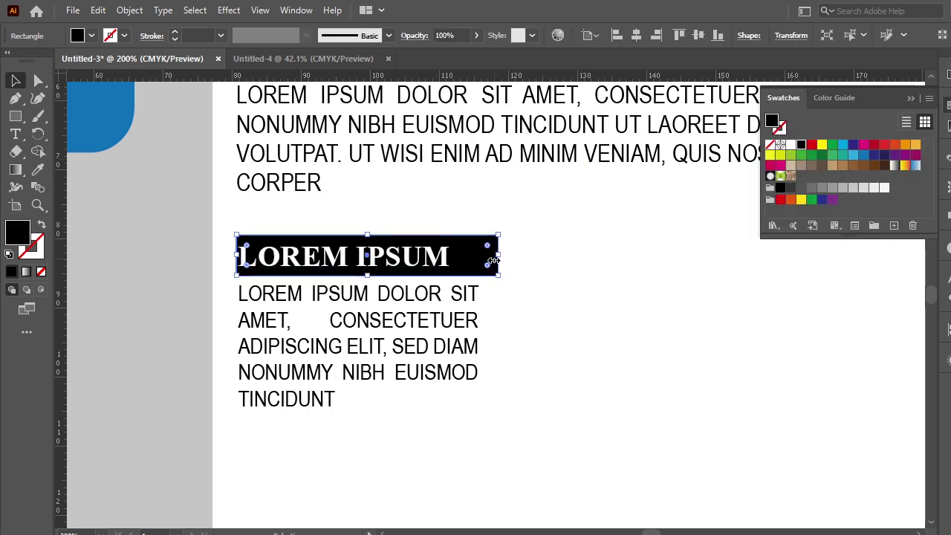
pyautogui.click(38, 169)
pyautogui.click(104, 119)
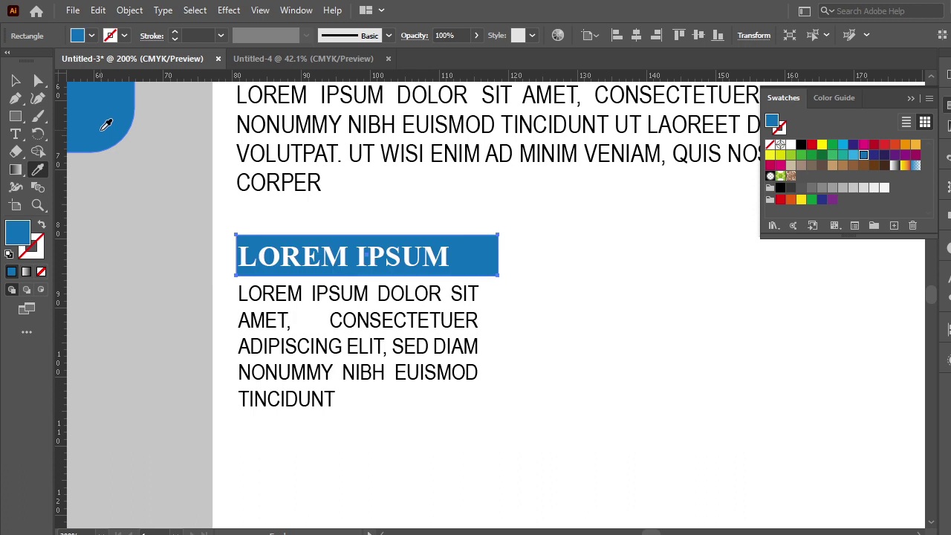
# - Nudge the blue banner slightly left and close the swatches
pyautogui.click(15, 80)
pyautogui.click(528, 272)
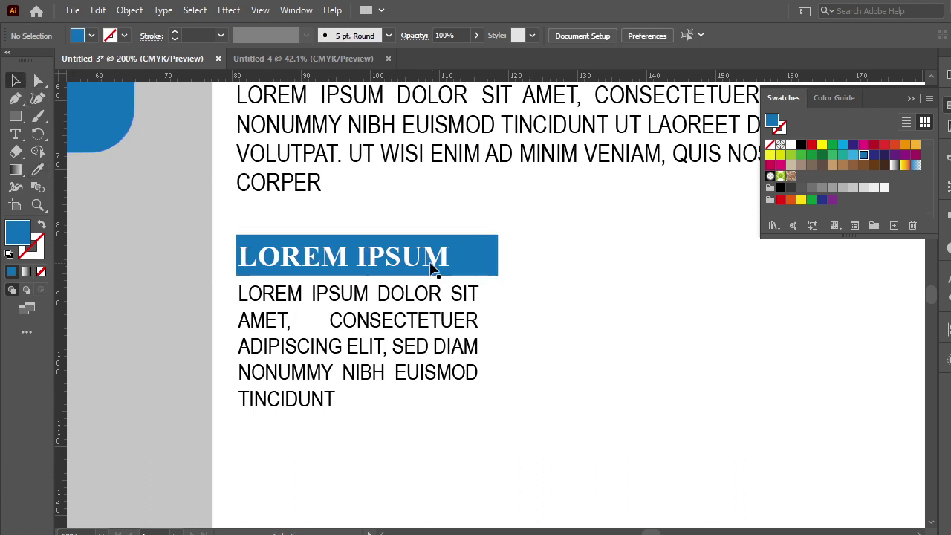
pyautogui.click(471, 267)
pyautogui.press('Left')
pyautogui.press('Left')
pyautogui.press('Left')
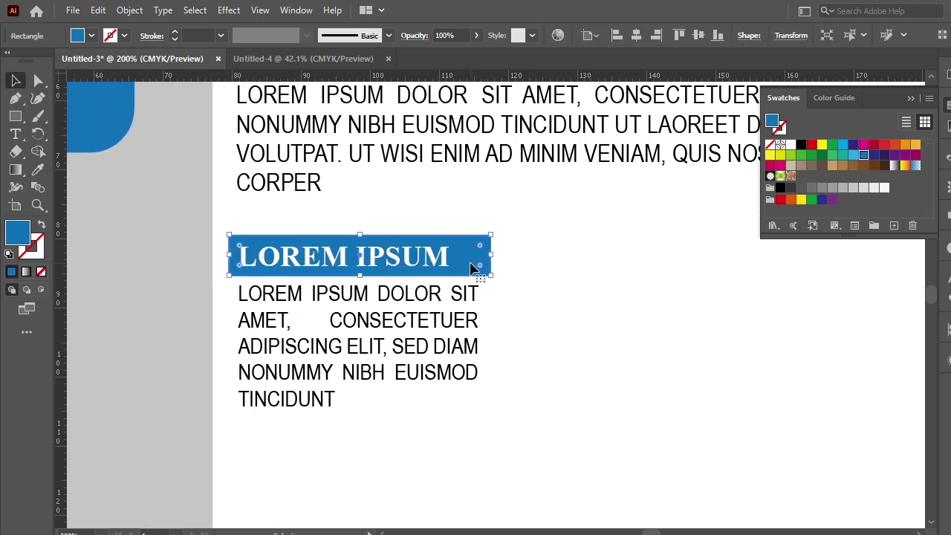
pyautogui.click(556, 339)
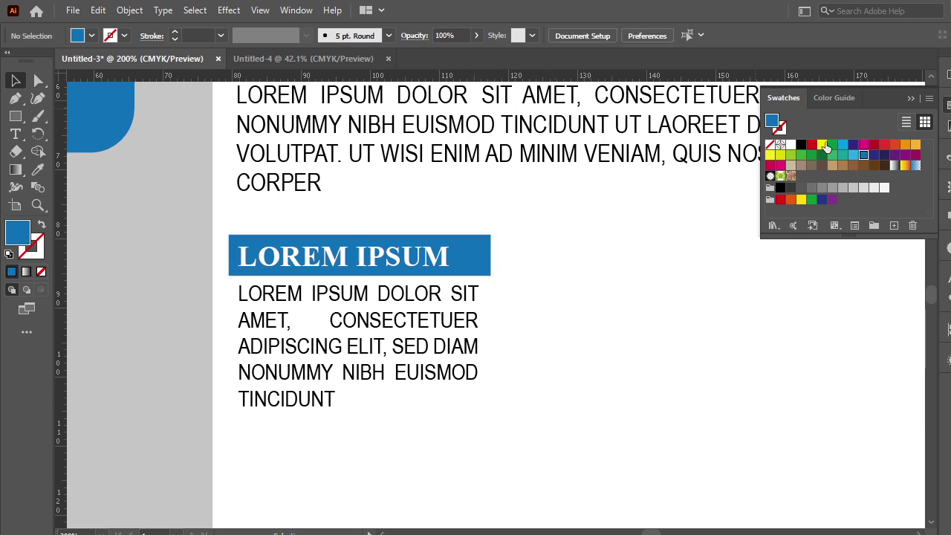
pyautogui.click(924, 93)
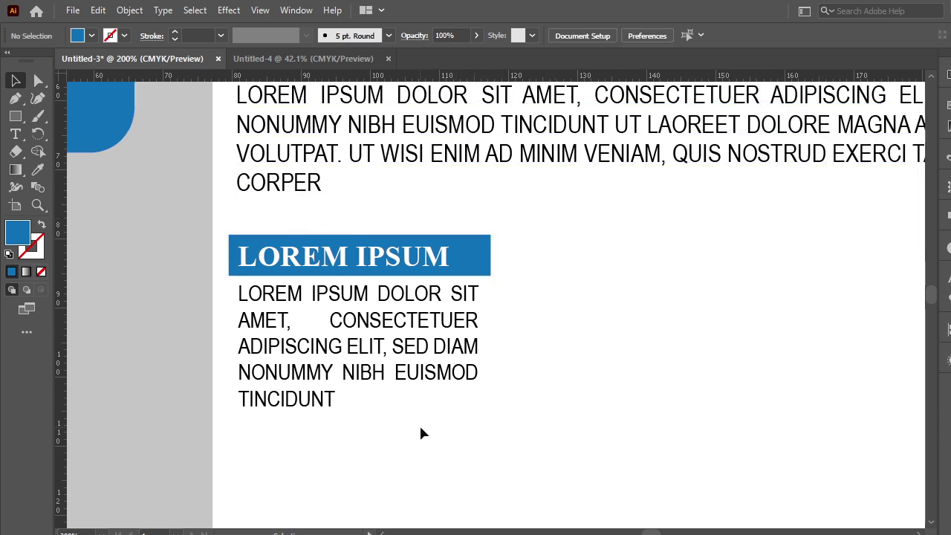
# - Group the blue banner with the paragraph below it
pyautogui.moveTo(457, 438); pyautogui.dragTo(266, 257)
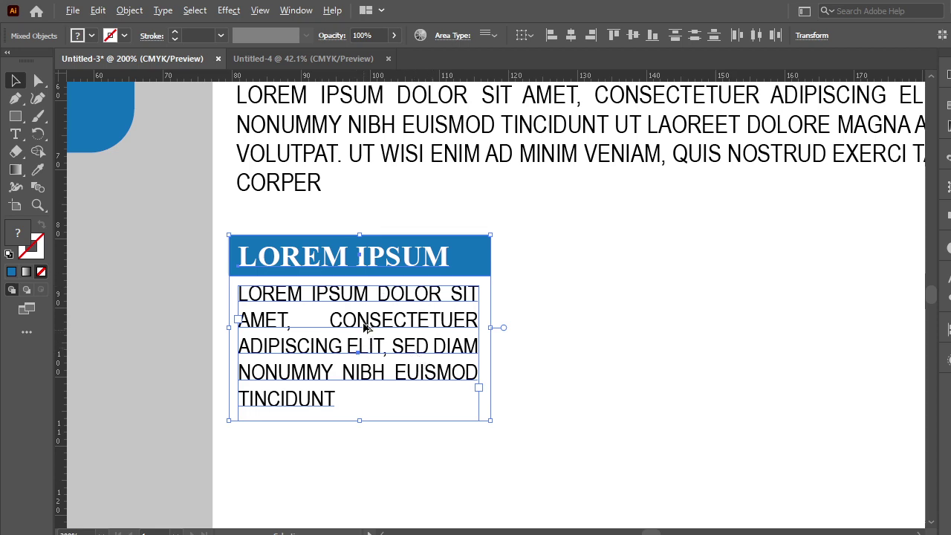
pyautogui.moveTo(369, 325)
pyautogui.mouseDown()
pyautogui.moveTo(647, 296)
pyautogui.moveTo(577, 302)
pyautogui.mouseUp()
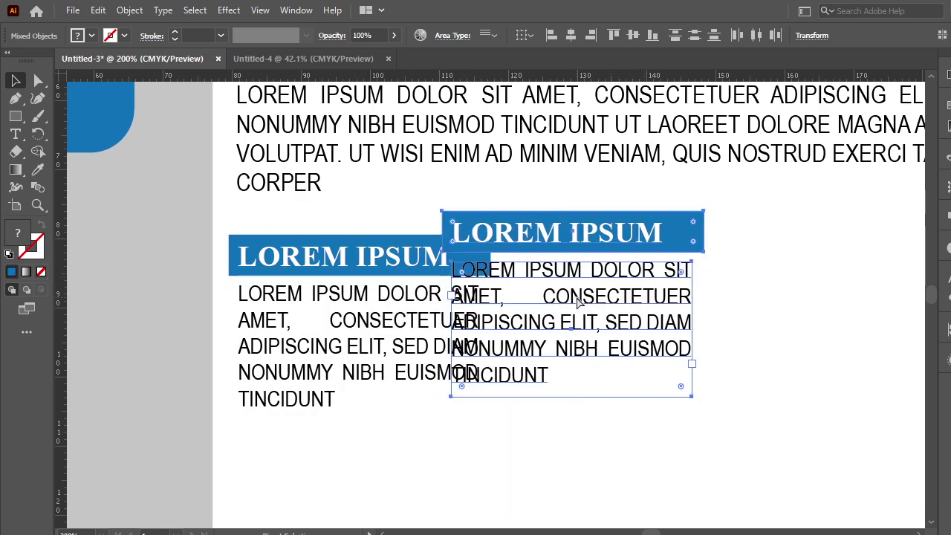
pyautogui.hotkey('ctrl', 'z')
pyautogui.hotkey('ctrl', 'g')
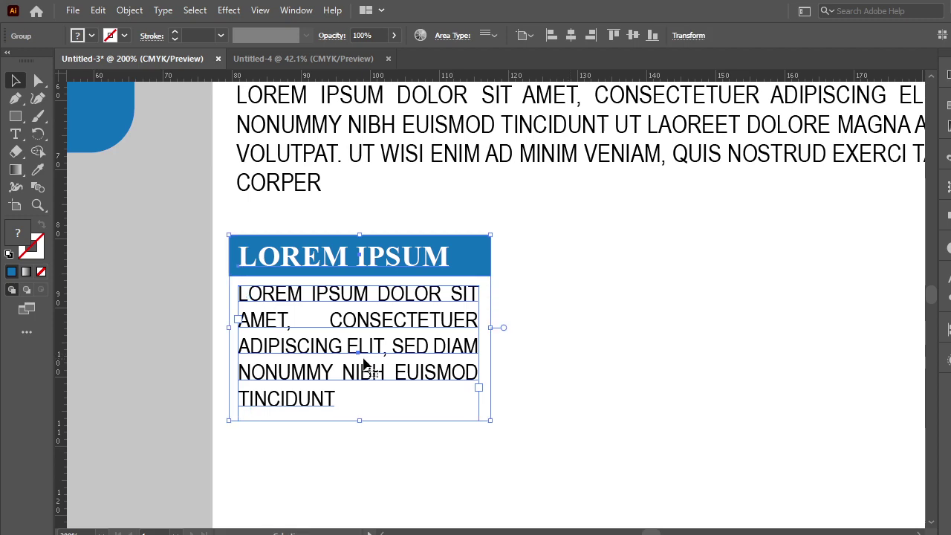
# - Duplicate the column twice to the right and zoom out to 100%
pyautogui.moveTo(368, 365)
pyautogui.mouseDown()
pyautogui.moveTo(632, 377)
pyautogui.moveTo(637, 362)
pyautogui.mouseUp()
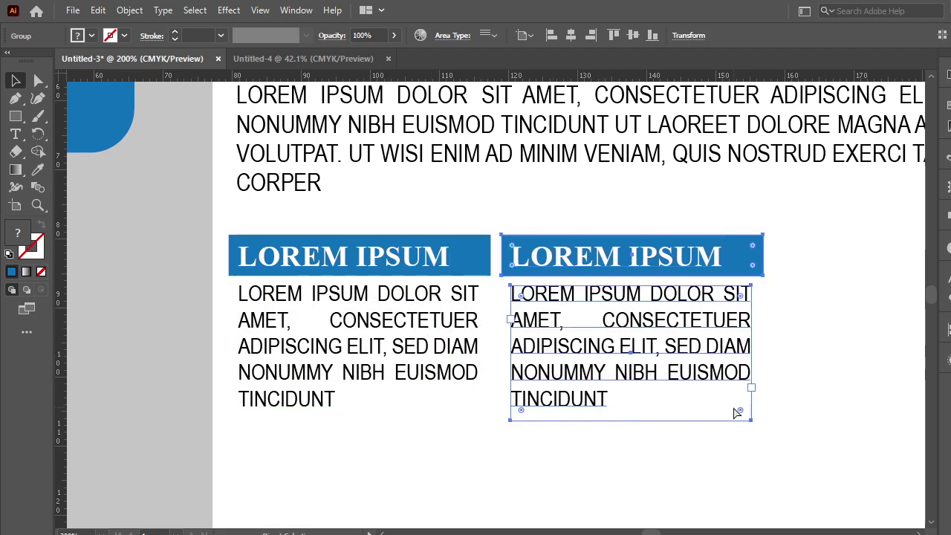
pyautogui.hotkey('ctrl', 'd')
pyautogui.click(758, 453)
pyautogui.moveTo(781, 484); pyautogui.dragTo(576, 466)
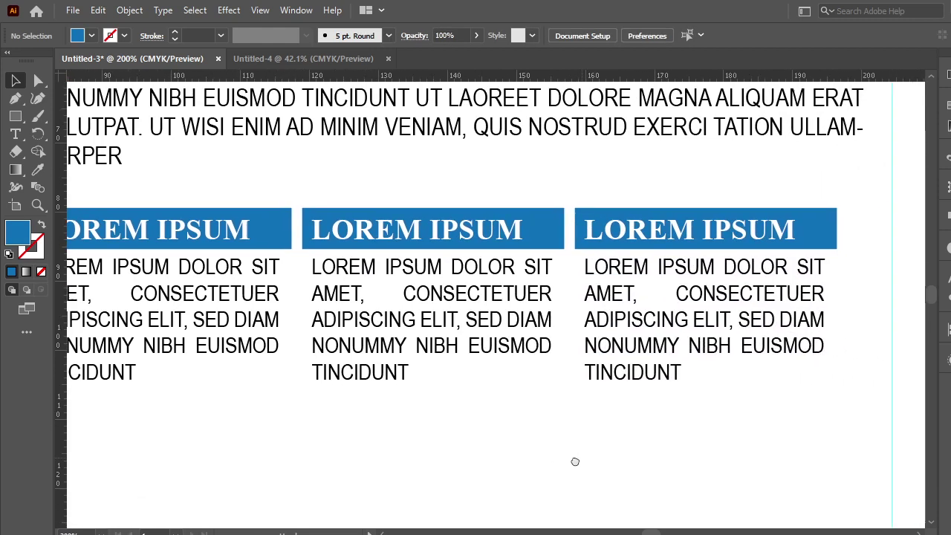
pyautogui.hotkey('ctrl', '-')
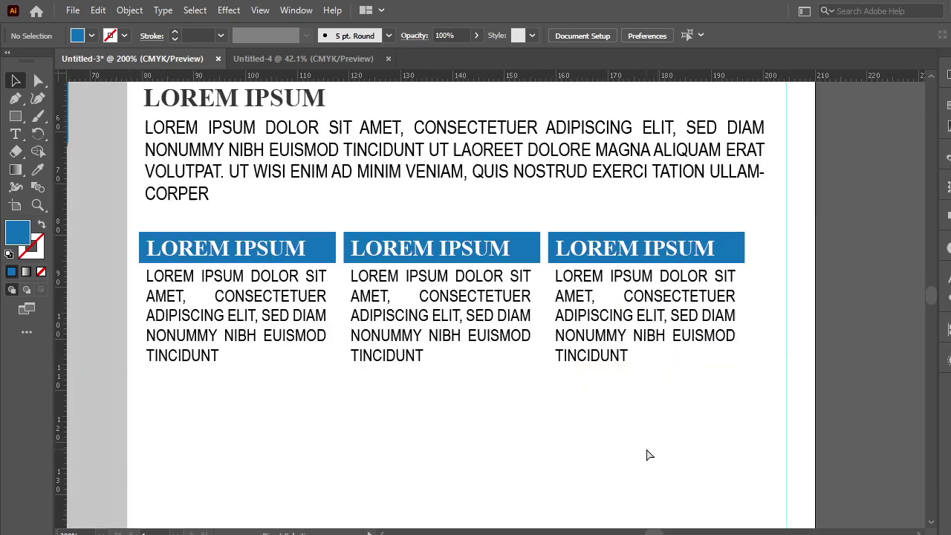
pyautogui.hotkey('ctrl', '-')
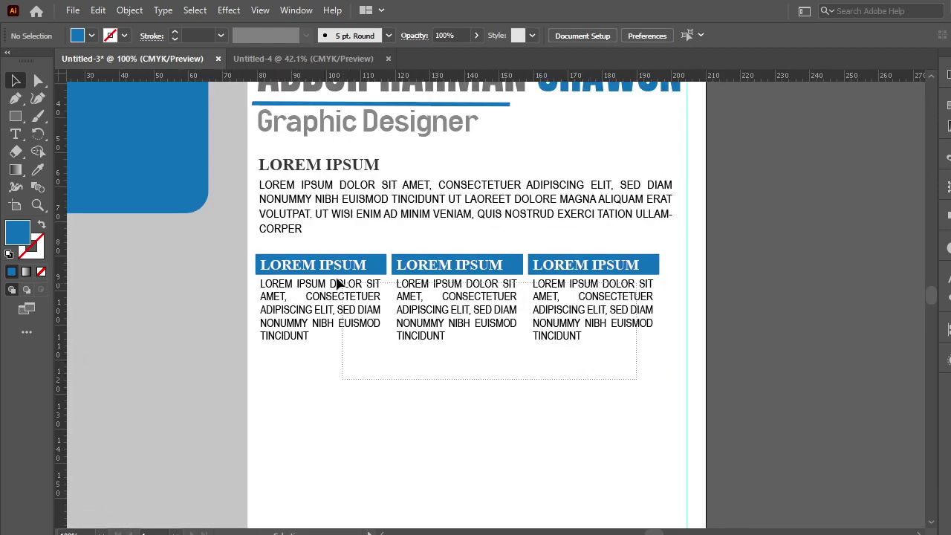
# - Nudge the third and middle columns right to even out their spacing
pyautogui.click(336, 283)
pyautogui.click(644, 404)
pyautogui.click(563, 254)
pyautogui.hotkey('shift', 'Right')
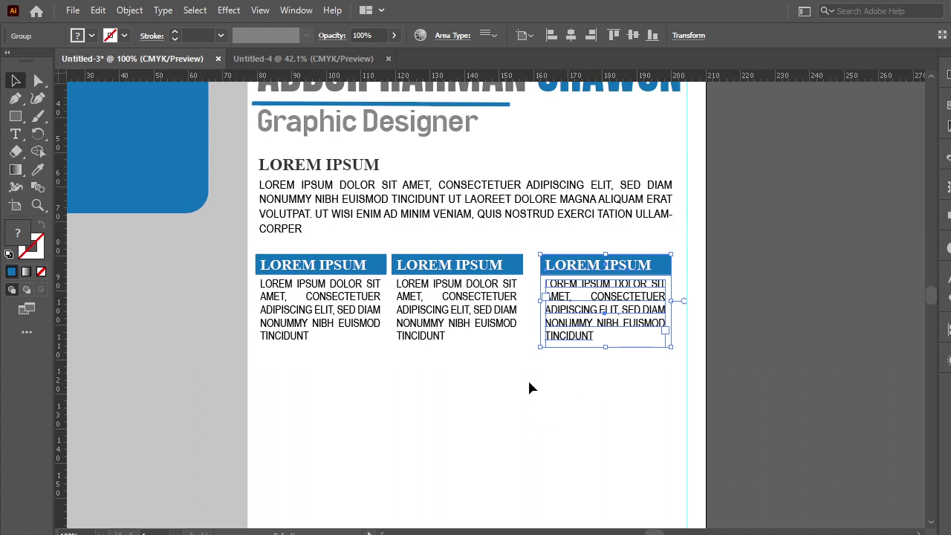
pyautogui.click(431, 256)
pyautogui.hotkey('shift', 'Right')
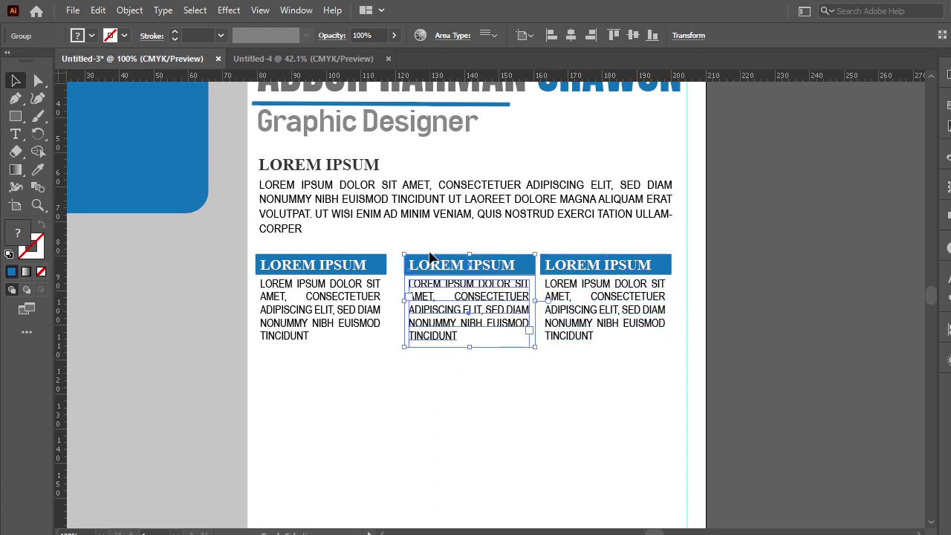
pyautogui.hotkey('shift', 'Left')
pyautogui.press('Right')
pyautogui.press('Right')
pyautogui.press('Right')
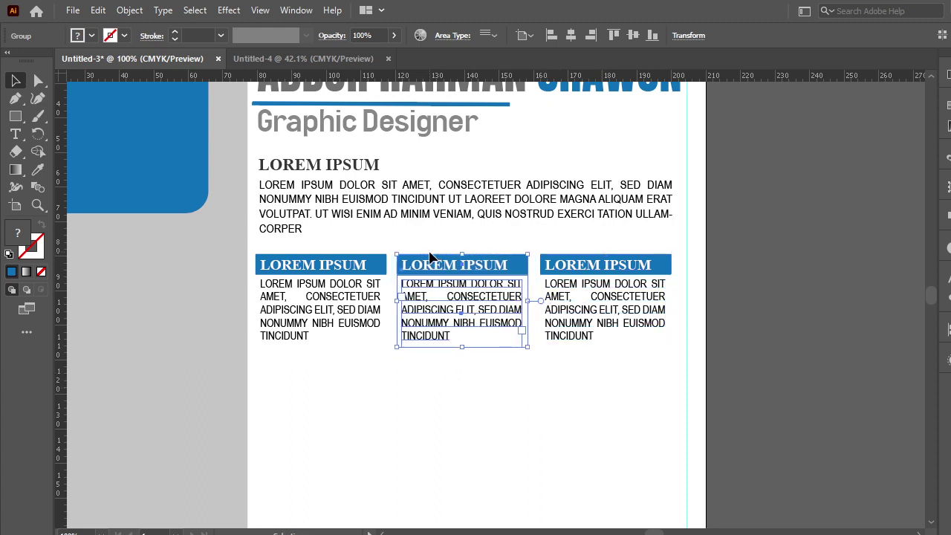
pyautogui.press('Right')
pyautogui.press('Right')
pyautogui.press('Right')
pyautogui.press('Right')
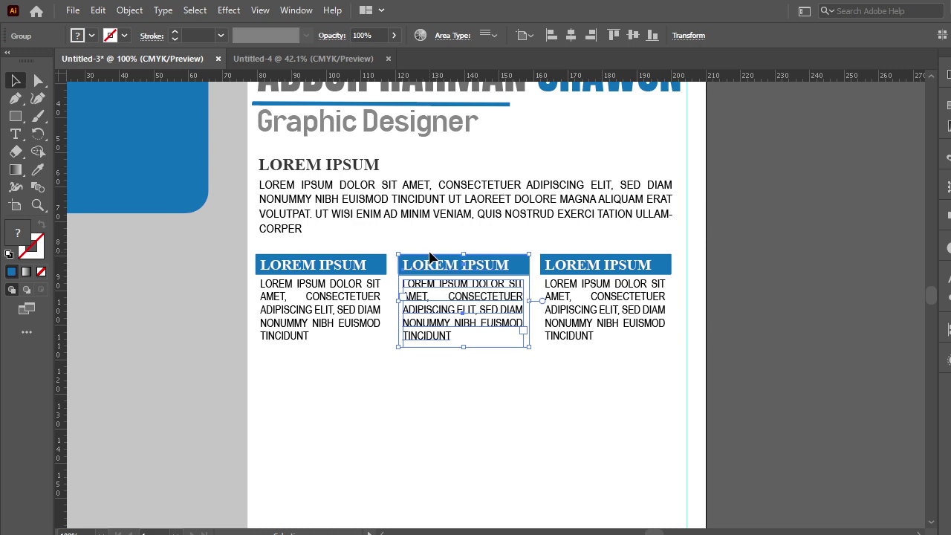
pyautogui.click(531, 392)
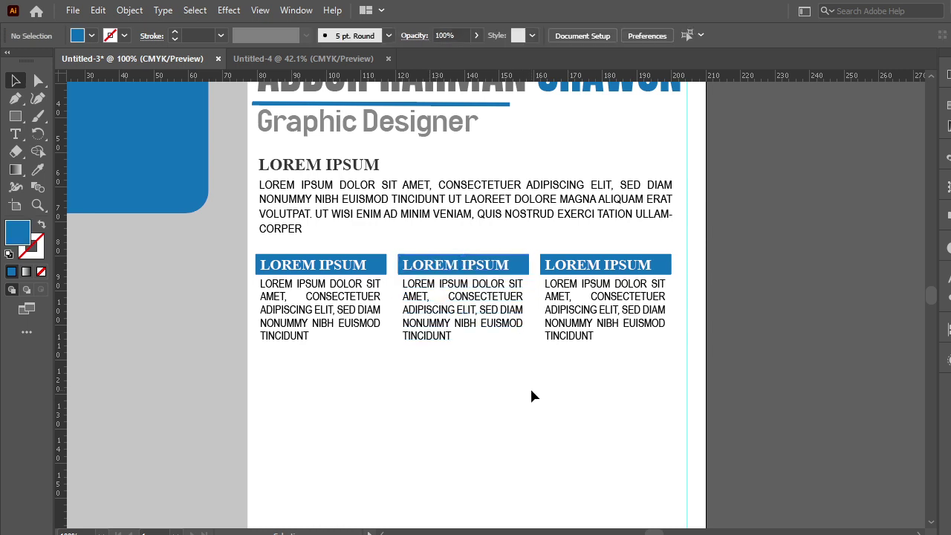
# - Select all three columns and set the Align To option in the Align panel
pyautogui.click(588, 298)
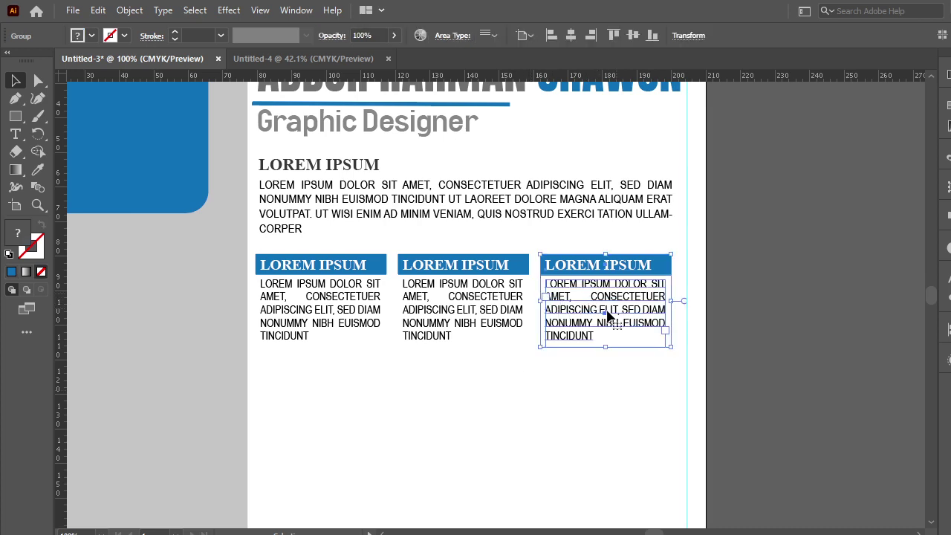
pyautogui.keyDown('shift'); pyautogui.click(487, 302); pyautogui.keyUp('shift')
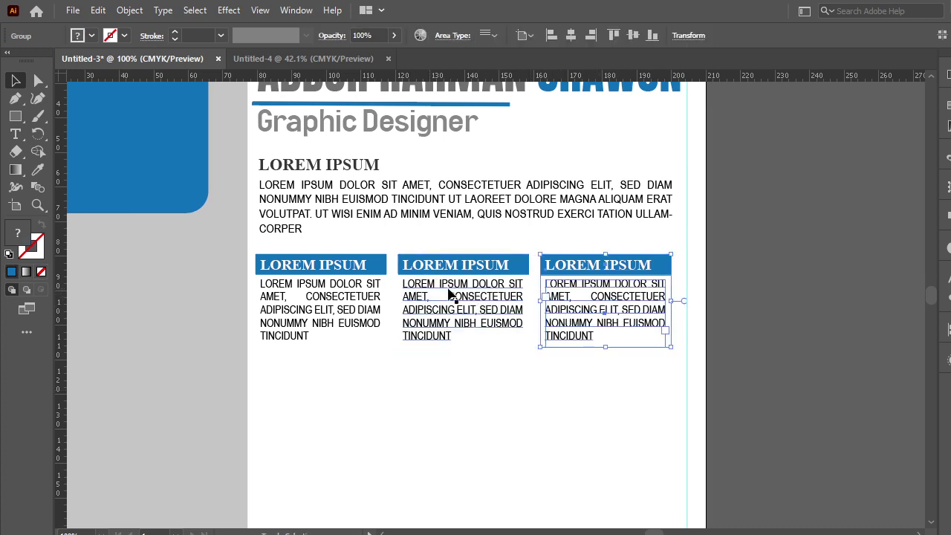
pyautogui.keyDown('shift'); pyautogui.click(352, 290); pyautogui.keyUp('shift')
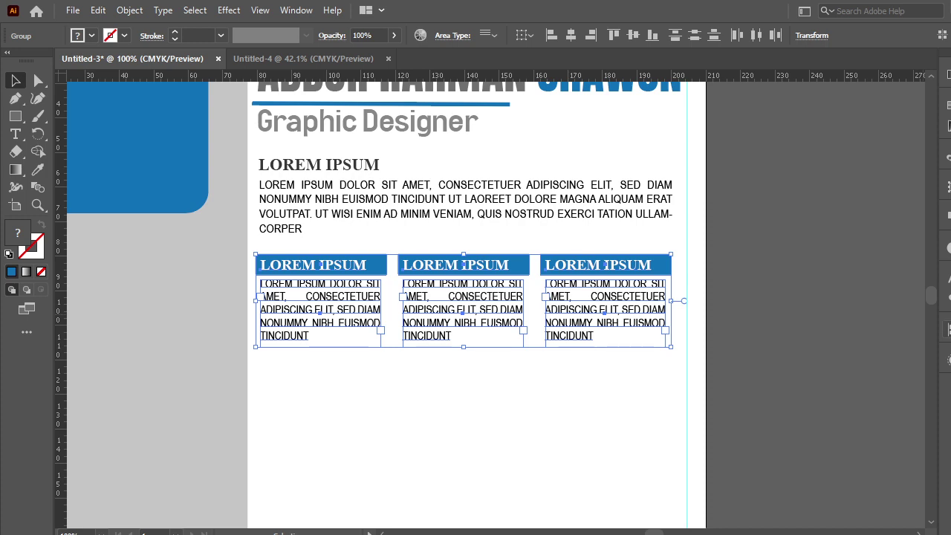
pyautogui.click(947, 329)
pyautogui.click(916, 450)
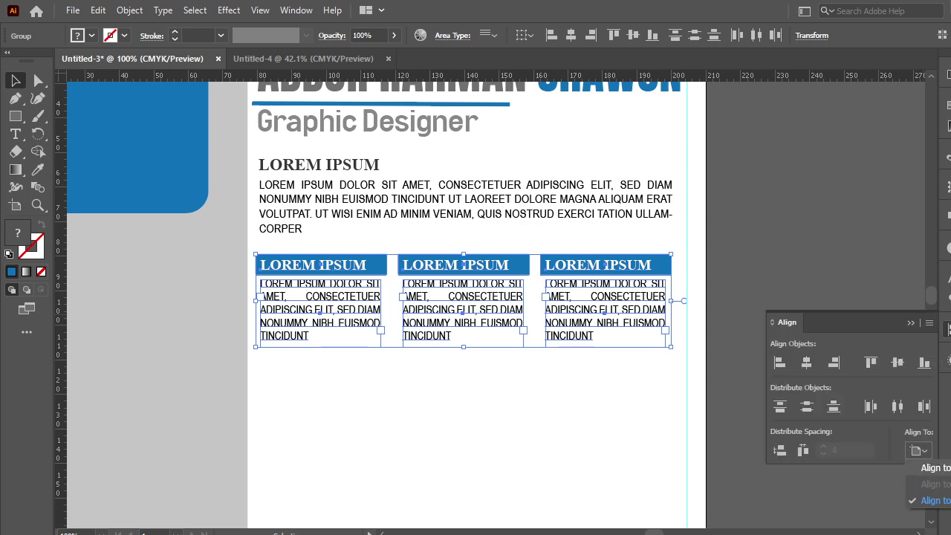
pyautogui.click(913, 325)
pyautogui.click(913, 324)
pyautogui.click(743, 292)
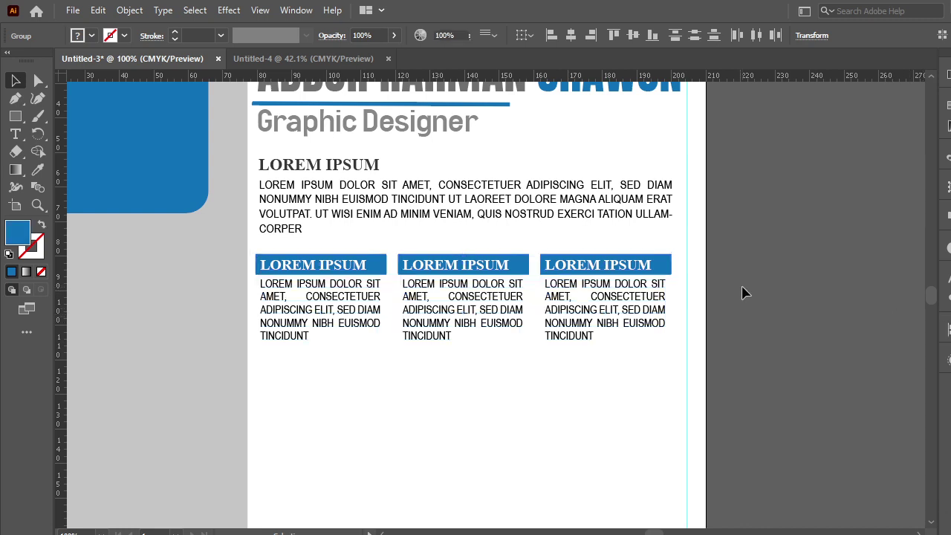
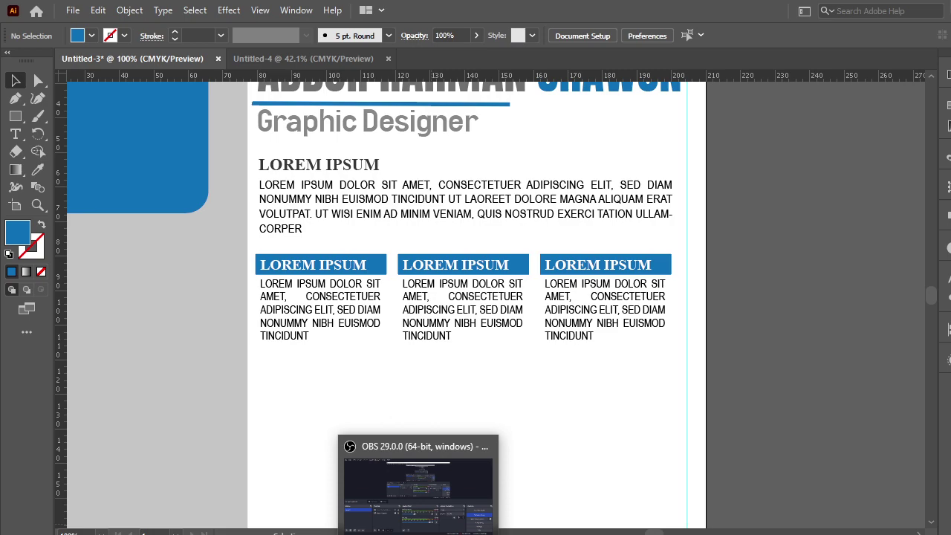
# - Select the first column's heading-and-text group and trial-move it down, then undo the move
pyautogui.click(440, 484)
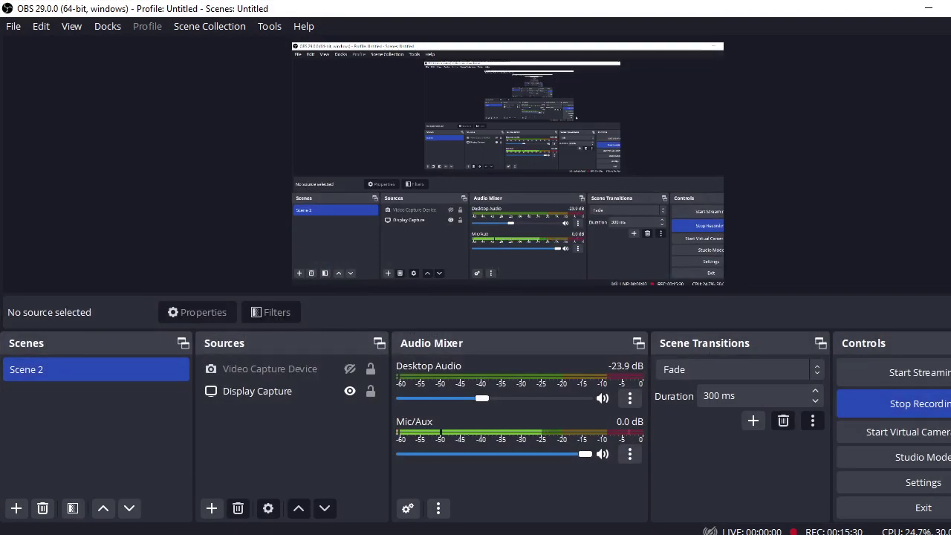
pyautogui.click(929, 8)
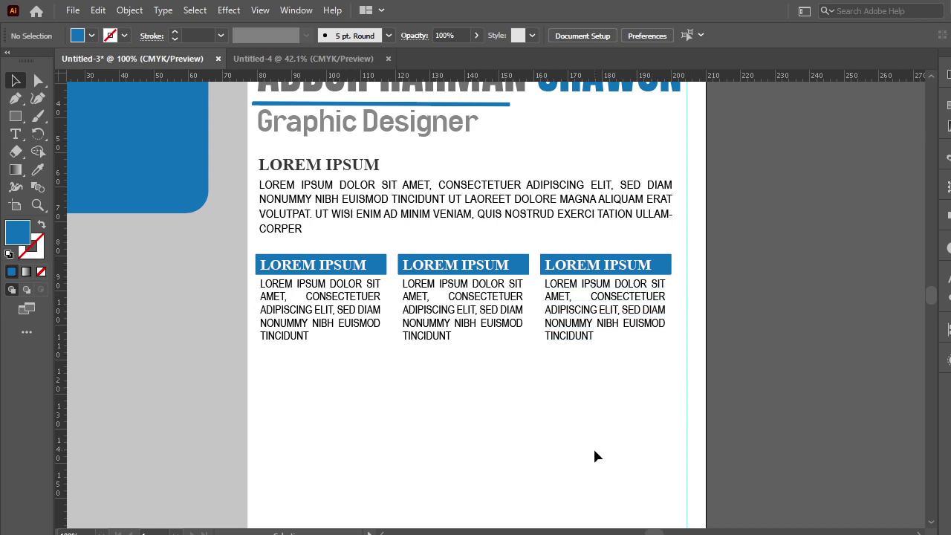
pyautogui.scroll(1, 572, 439)
pyautogui.click(303, 297)
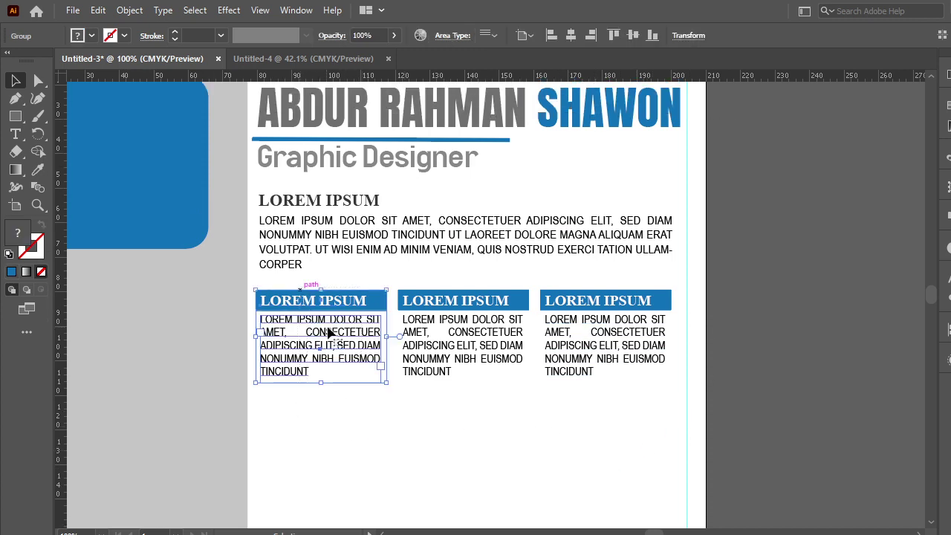
pyautogui.moveTo(331, 335); pyautogui.dragTo(332, 438)
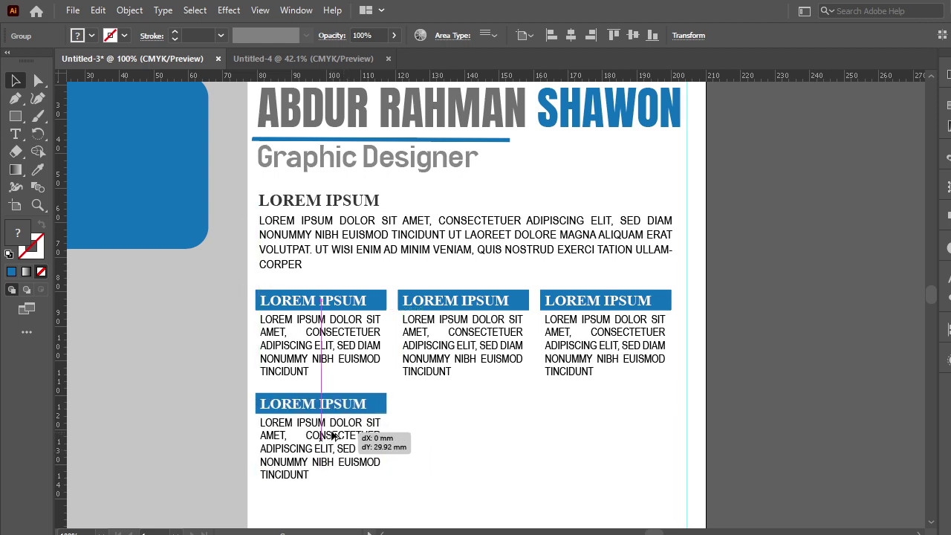
pyautogui.moveTo(332, 438); pyautogui.dragTo(332, 435)
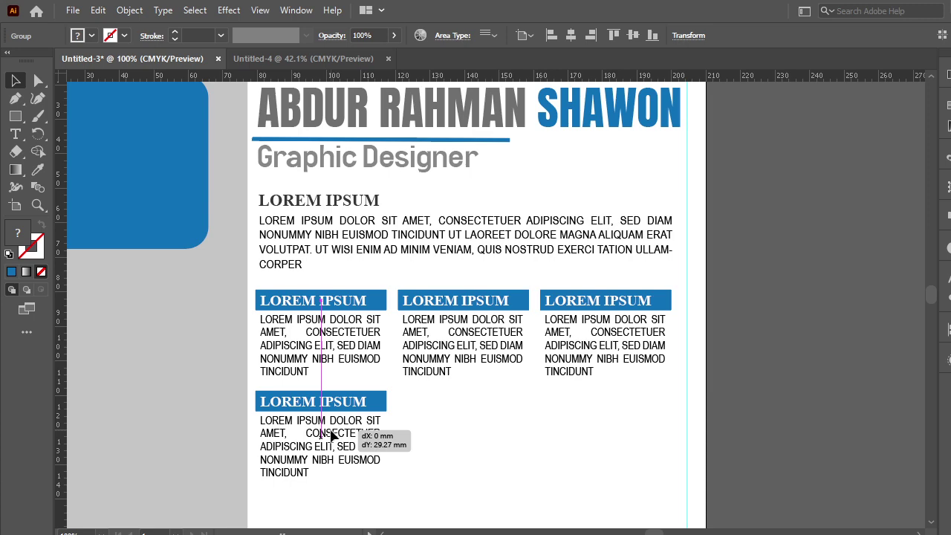
pyautogui.moveTo(332, 436); pyautogui.dragTo(332, 435)
pyautogui.hotkey('ctrl', 'z')
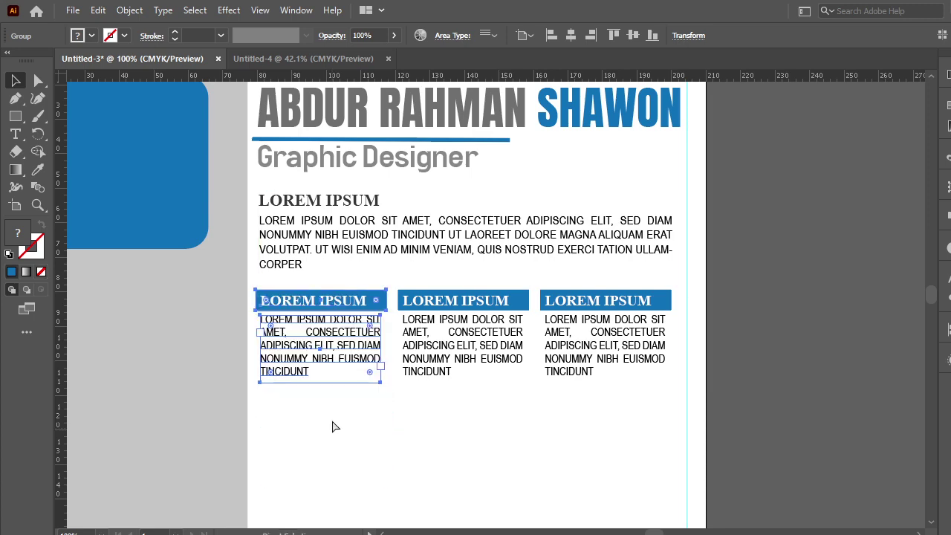
# - Place a duplicate of the first section below the first column and zoom in on it
pyautogui.moveTo(333, 347); pyautogui.dragTo(332, 448)
pyautogui.click(496, 448)
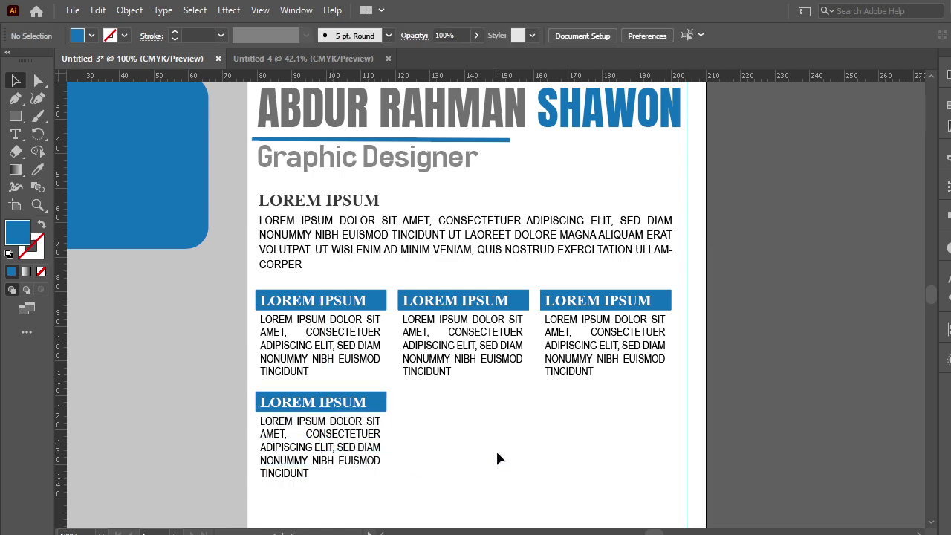
pyautogui.hotkey('ctrl', '=')
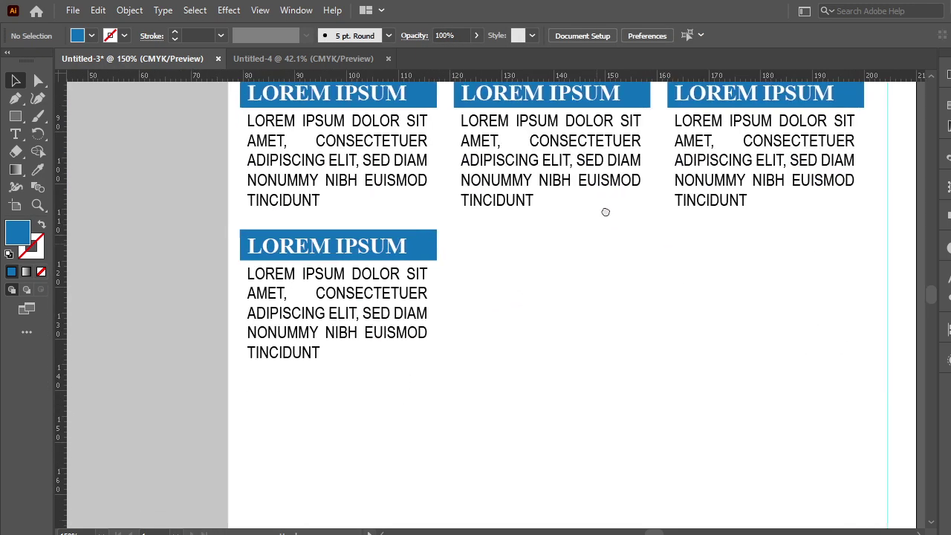
pyautogui.moveTo(496, 449); pyautogui.dragTo(615, 177)
# - Ungroup the copied section and delete its paragraph body text
pyautogui.click(444, 261)
pyautogui.rightClick(443, 261)
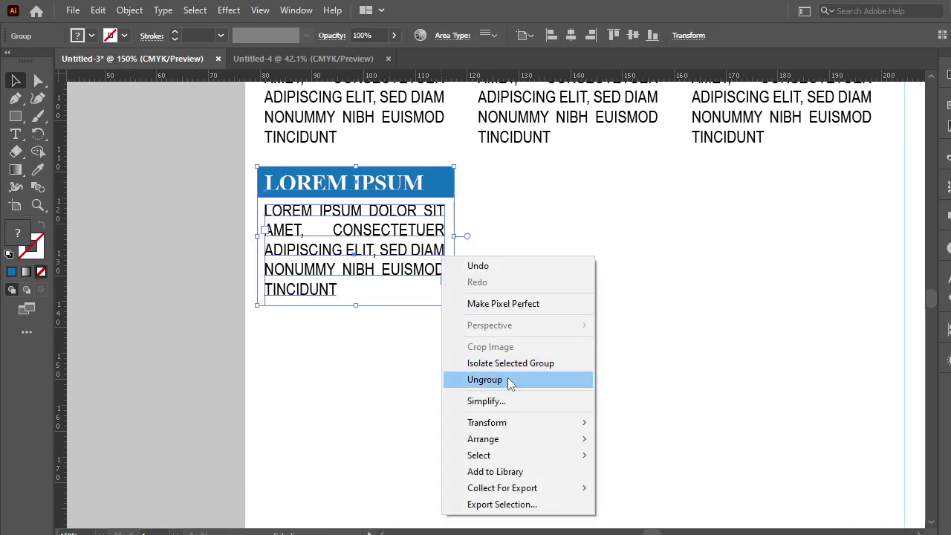
pyautogui.click(507, 377)
pyautogui.click(401, 267)
pyautogui.press('Delete')
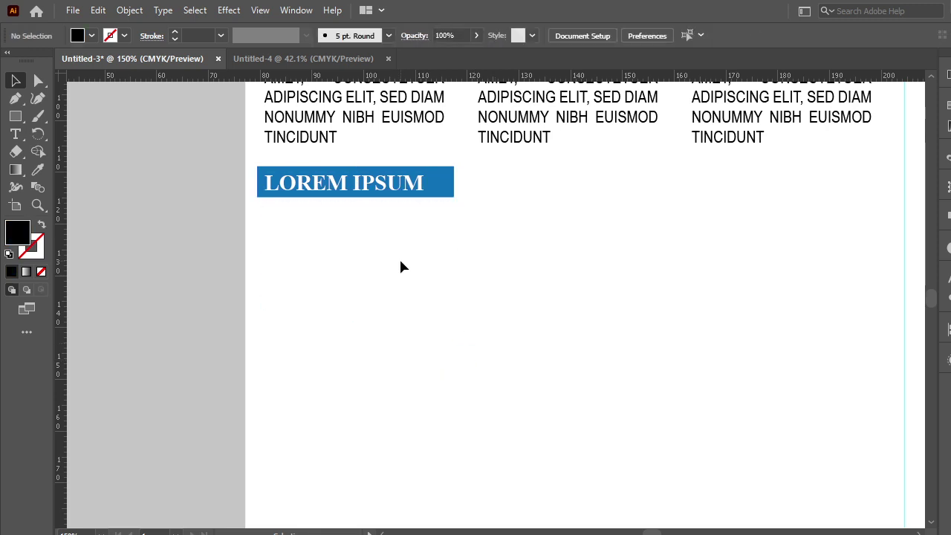
# - Add a 10 pt LOREM IPSUM line under the header and duplicate it into five lines
pyautogui.click(15, 133)
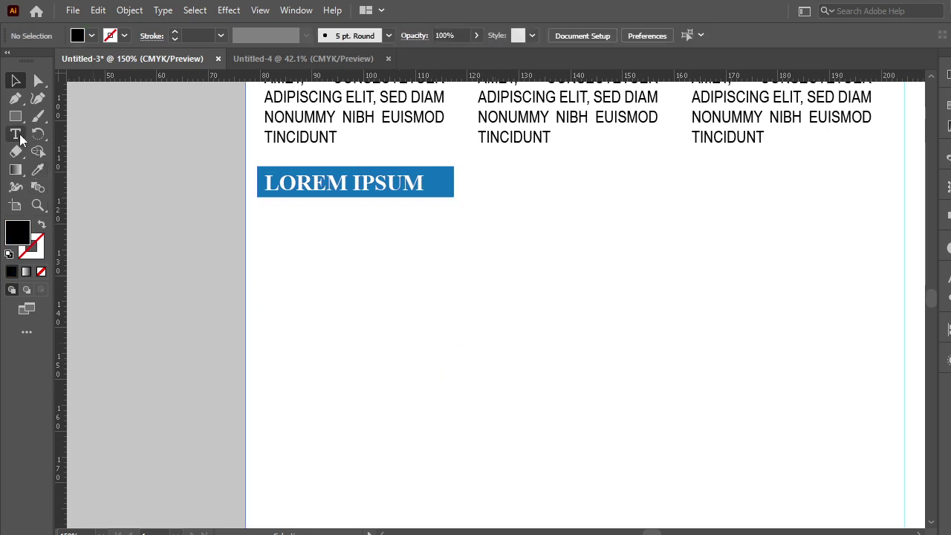
pyautogui.click(294, 259)
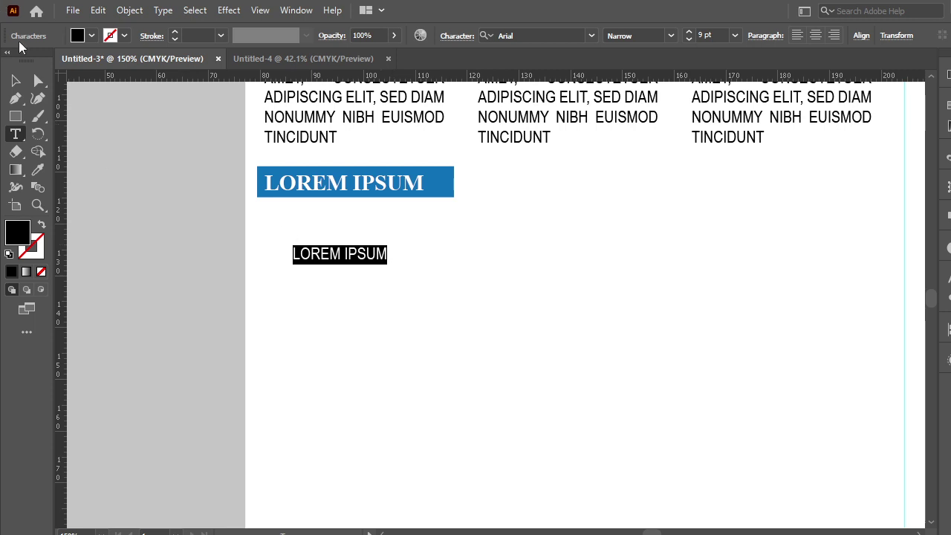
pyautogui.click(15, 82)
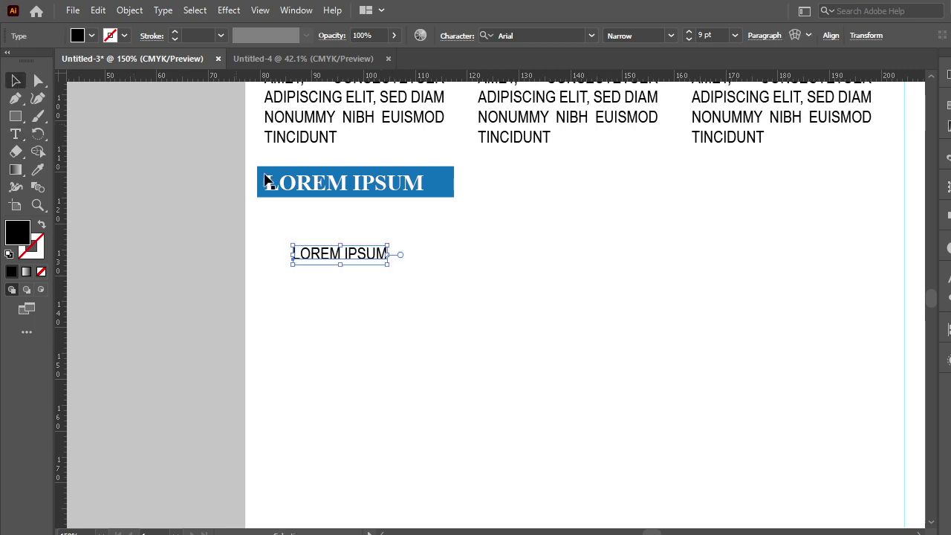
pyautogui.click(689, 35)
pyautogui.moveTo(340, 259)
pyautogui.mouseDown()
pyautogui.moveTo(331, 229)
pyautogui.moveTo(334, 252)
pyautogui.mouseUp()
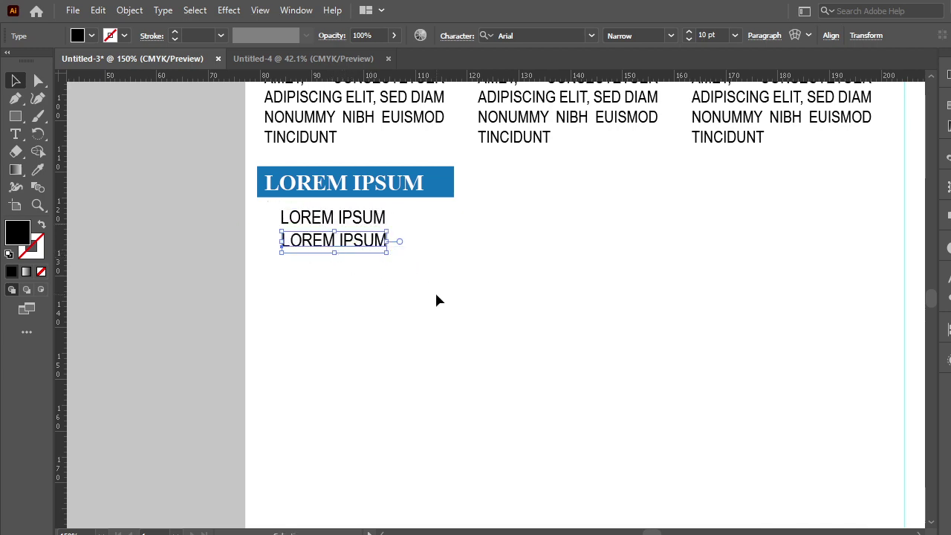
pyautogui.hotkey('ctrl', 'd')
pyautogui.hotkey('ctrl', 'd')
pyautogui.hotkey('ctrl', 'd')
pyautogui.click(445, 341)
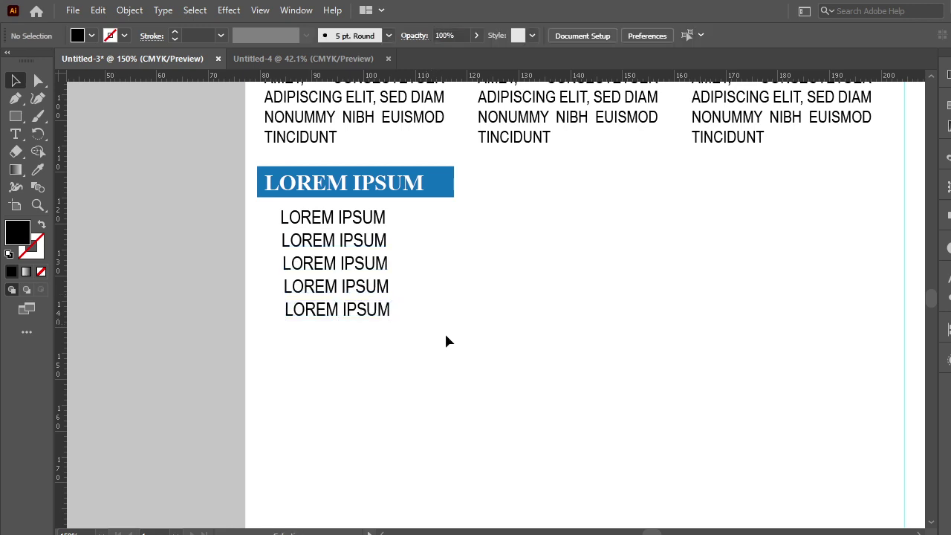
pyautogui.moveTo(328, 235); pyautogui.dragTo(316, 216)
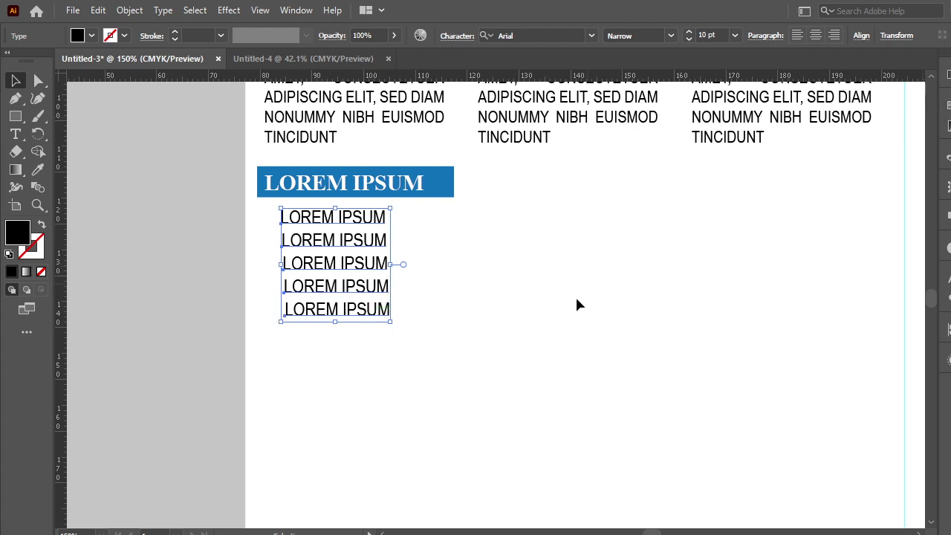
# - Align the five LOREM IPSUM lines on their left edges, relative to the selection
pyautogui.click(948, 329)
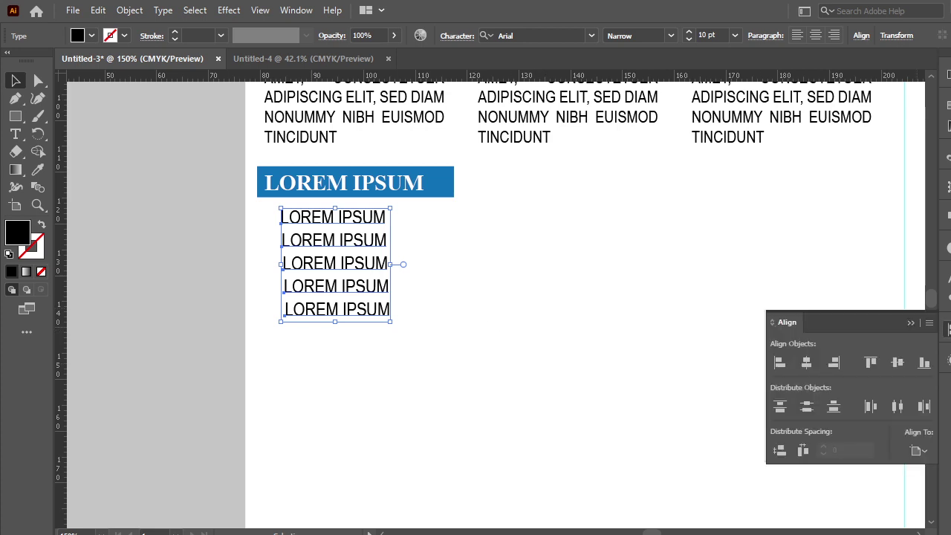
pyautogui.click(778, 363)
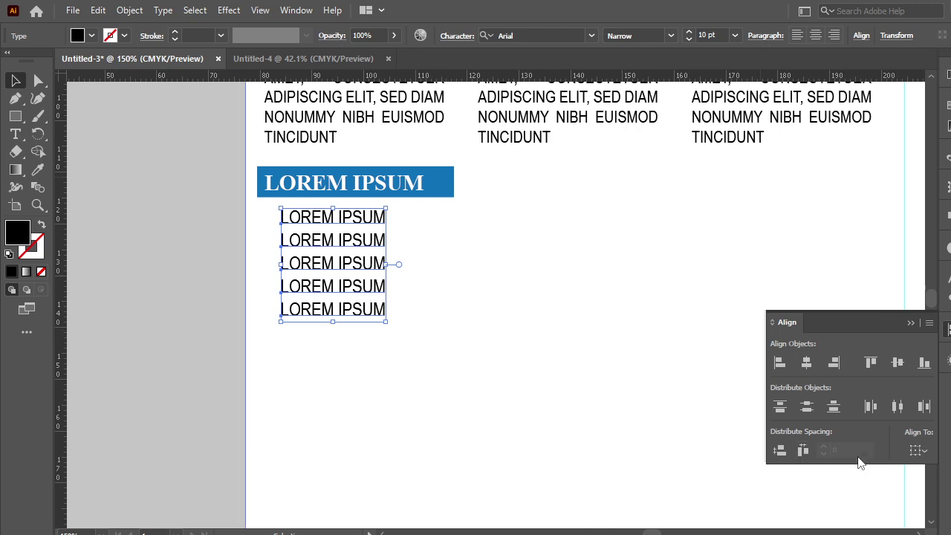
pyautogui.click(916, 450)
pyautogui.click(930, 469)
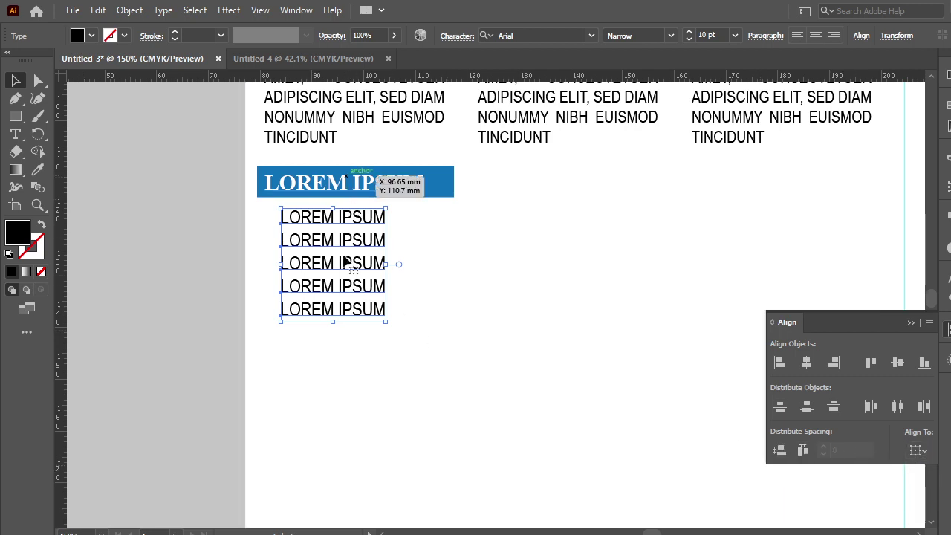
pyautogui.click(911, 323)
pyautogui.click(394, 306)
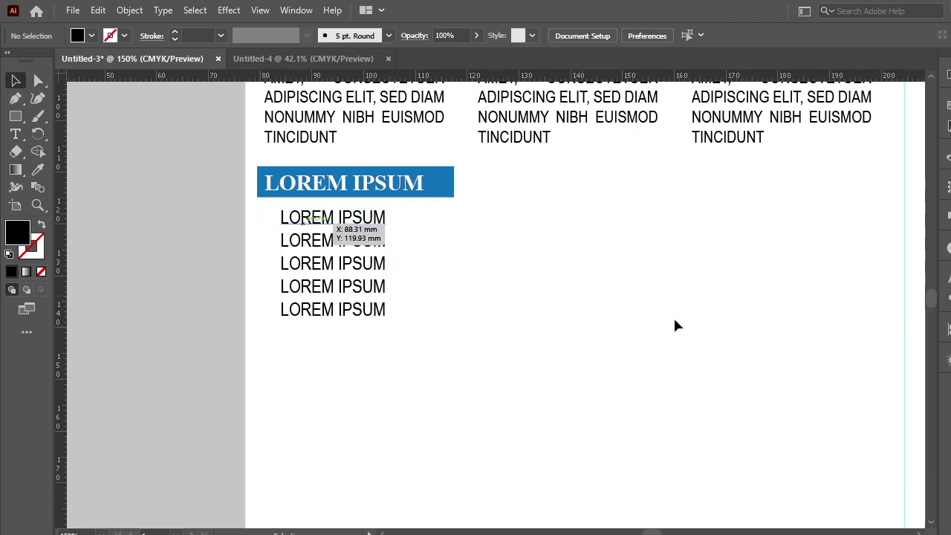
pyautogui.moveTo(16, 119); pyautogui.dragTo(74, 117)
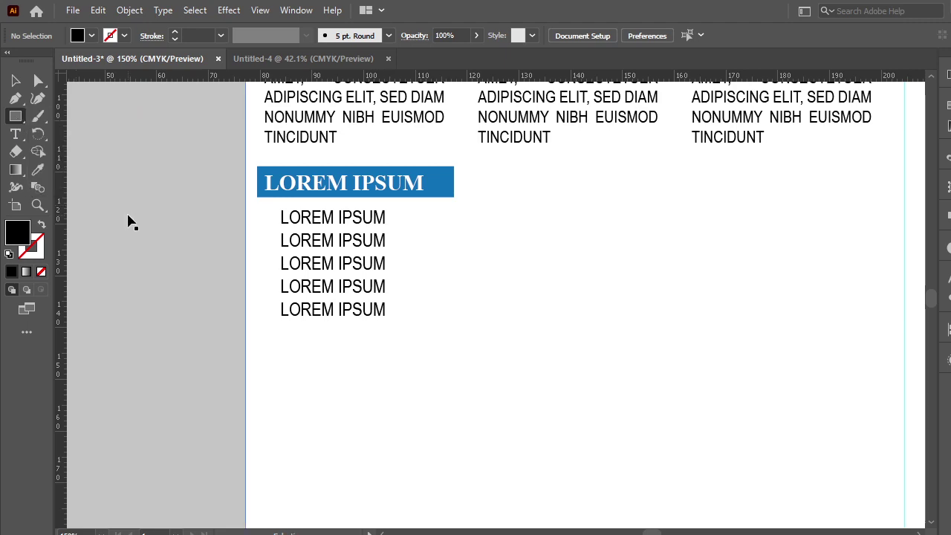
# - At 400% zoom, draw a small square left of the first line, filled with the banner's blue
pyautogui.hotkey('ctrl', '=')
pyautogui.hotkey('ctrl', '=')
pyautogui.hotkey('ctrl', '=')
pyautogui.moveTo(127, 214); pyautogui.dragTo(393, 228)
pyautogui.moveTo(503, 254); pyautogui.dragTo(719, 333)
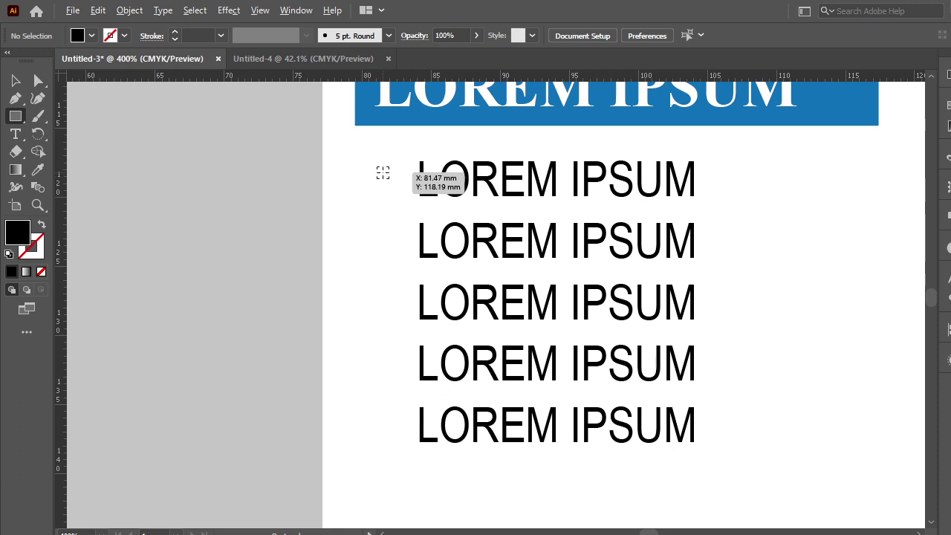
pyautogui.moveTo(382, 172); pyautogui.dragTo(396, 185)
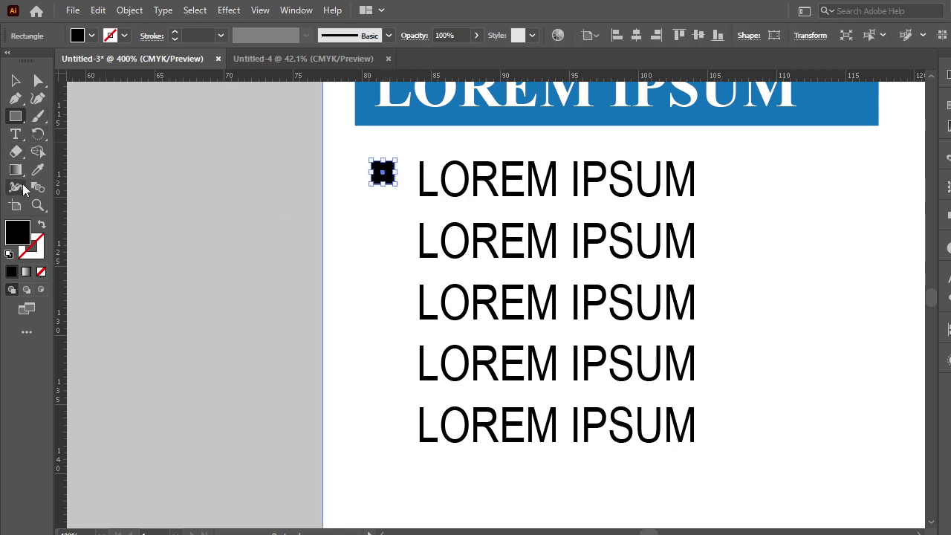
pyautogui.click(38, 169)
pyautogui.click(370, 108)
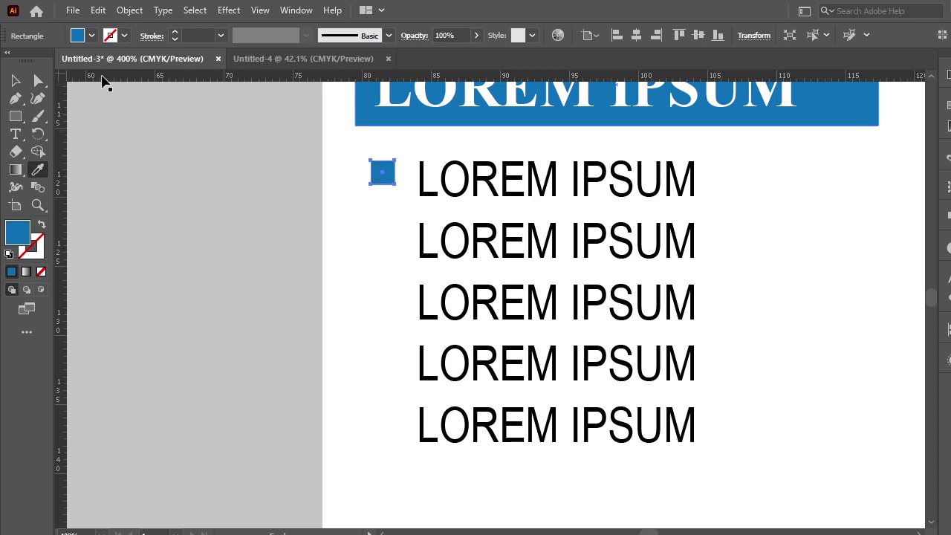
pyautogui.click(15, 80)
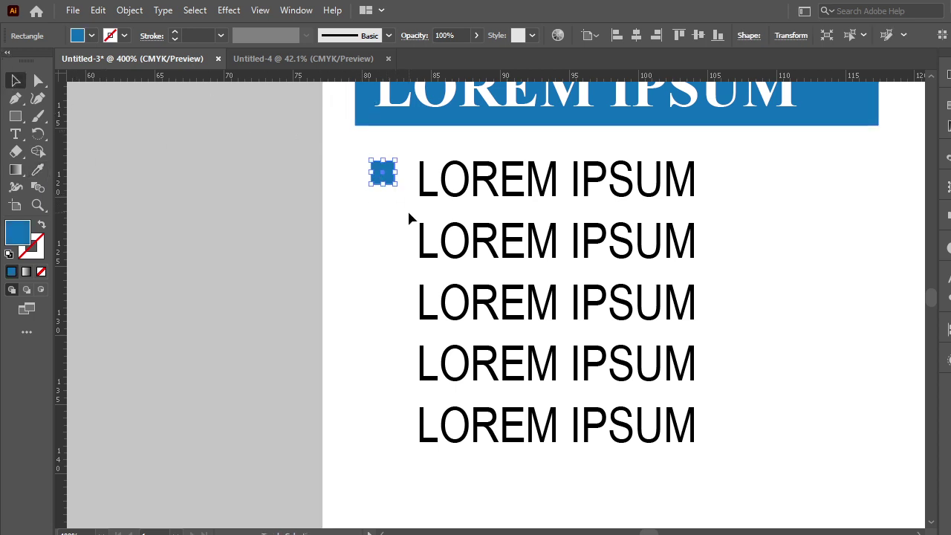
# - Nudge the blue square into place beside the first line and delete the four lower lines
pyautogui.hotkey('shift', 'Down')
pyautogui.hotkey('shift', 'Up')
pyautogui.press('Right')
pyautogui.press('Down')
pyautogui.press('Down')
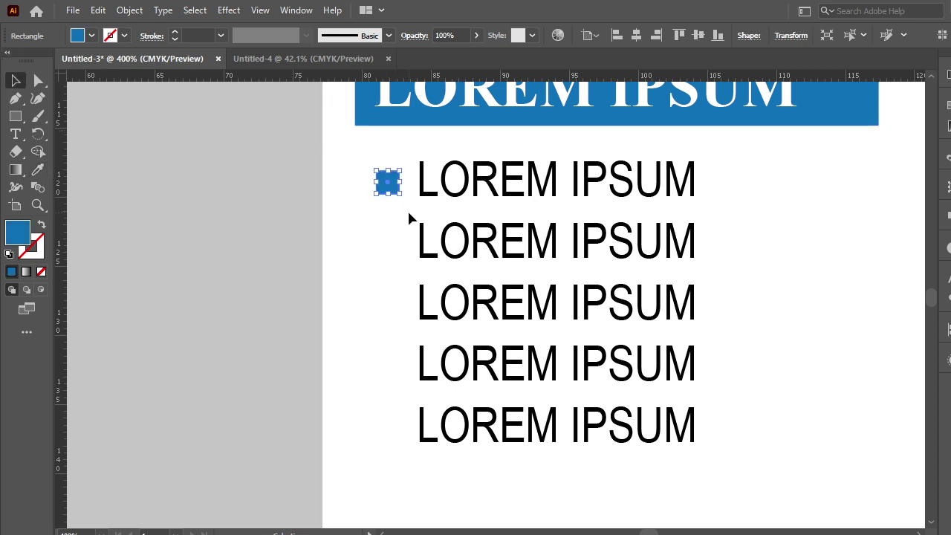
pyautogui.press('Up')
pyautogui.moveTo(760, 432)
pyautogui.mouseDown()
pyautogui.moveTo(470, 292)
pyautogui.moveTo(416, 234)
pyautogui.mouseUp()
pyautogui.press('Delete')
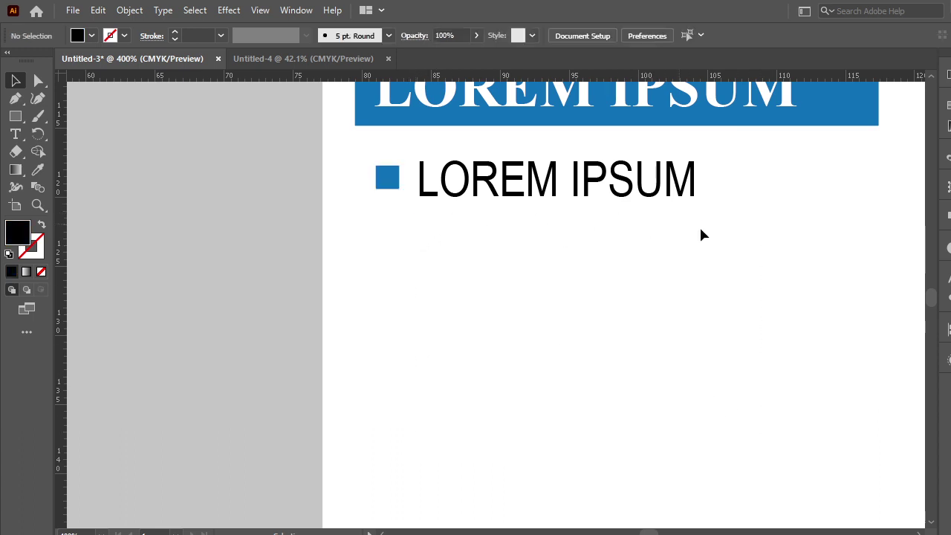
# - Group the square with its text line and duplicate it down into seven bullet rows
pyautogui.moveTo(785, 240); pyautogui.dragTo(377, 153)
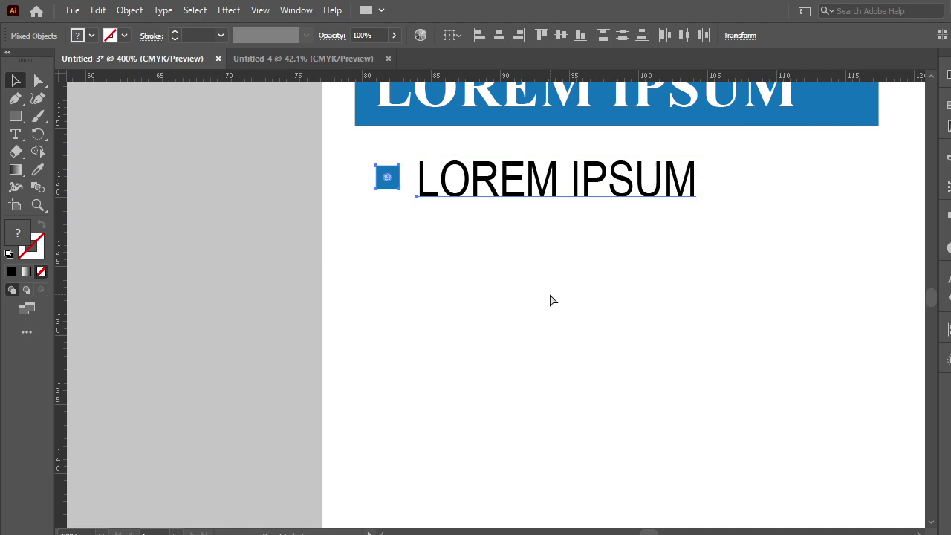
pyautogui.hotkey('ctrl', 'g')
pyautogui.moveTo(504, 200); pyautogui.dragTo(505, 249)
pyautogui.hotkey('ctrl', 'd')
pyautogui.hotkey('ctrl', 'd')
pyautogui.hotkey('ctrl', 'd')
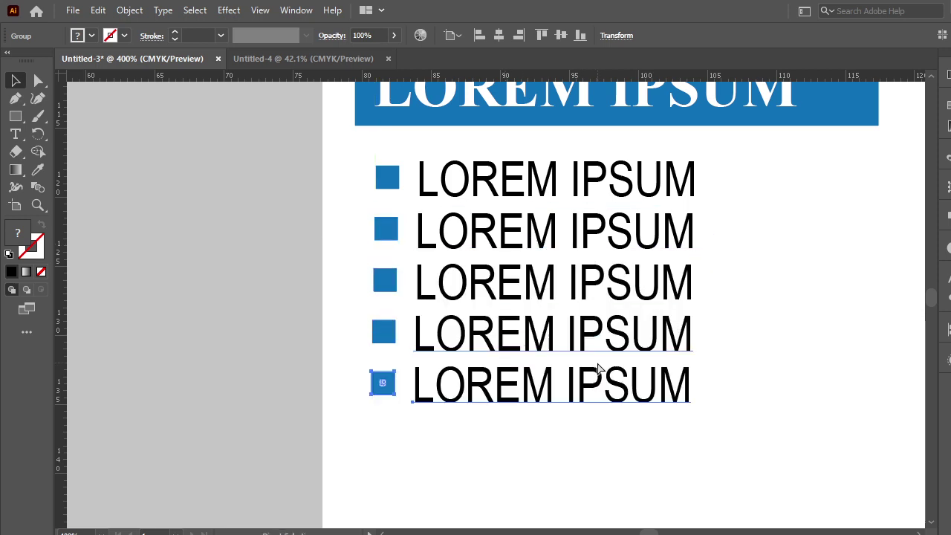
pyautogui.hotkey('ctrl', 'd')
pyautogui.hotkey('ctrl', 'd')
pyautogui.scroll(-1, 773, 393)
pyautogui.click(721, 443)
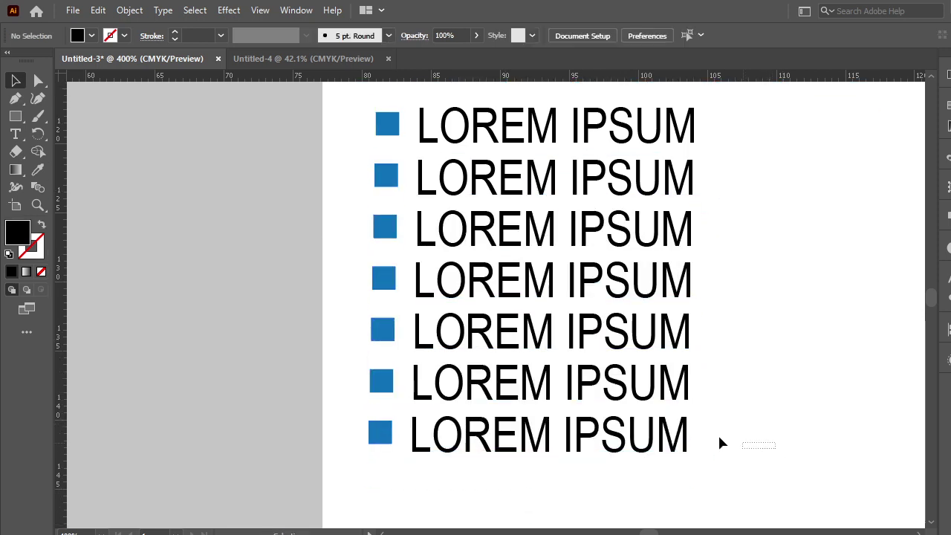
# - Left-align all seven bullet rows and nudge the list up under the blue banner
pyautogui.moveTo(721, 443); pyautogui.dragTo(384, 123)
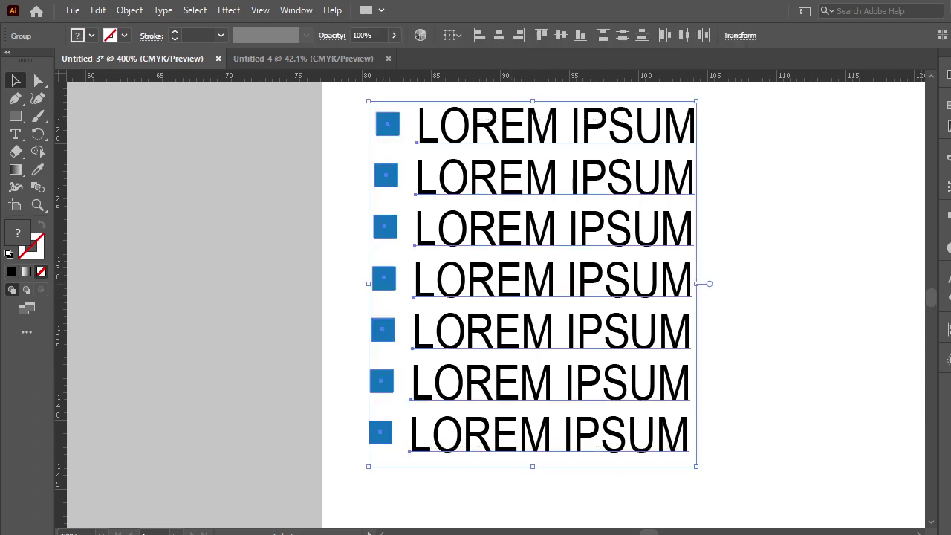
pyautogui.click(947, 329)
pyautogui.click(778, 363)
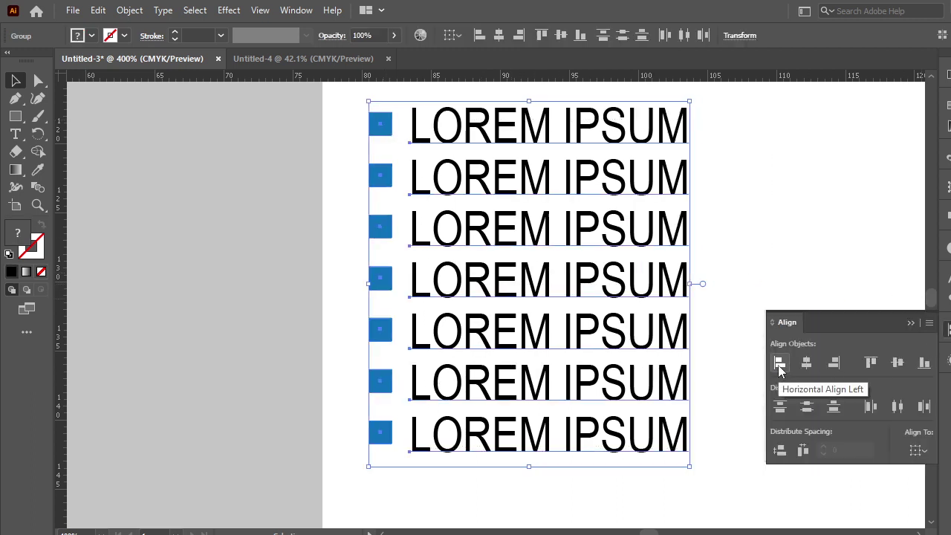
pyautogui.click(911, 323)
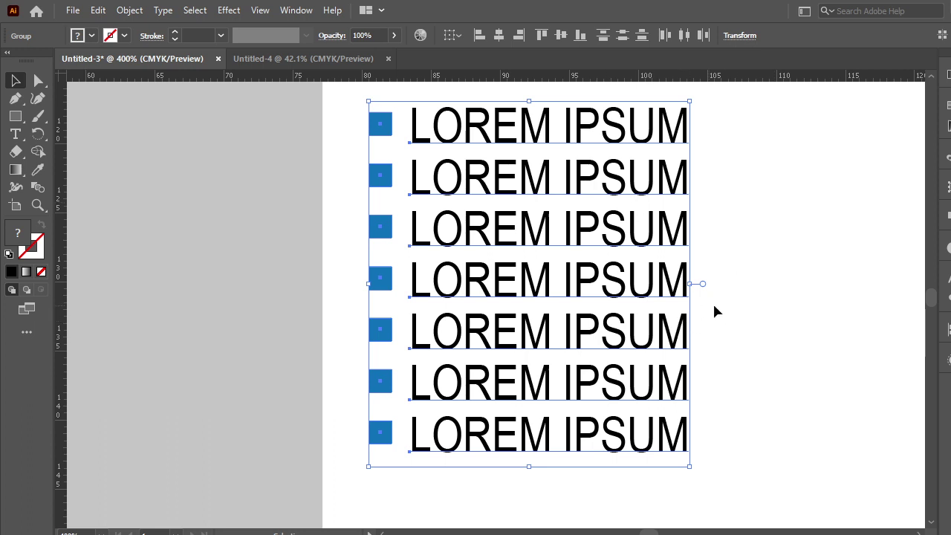
pyautogui.scroll(3, 727, 306)
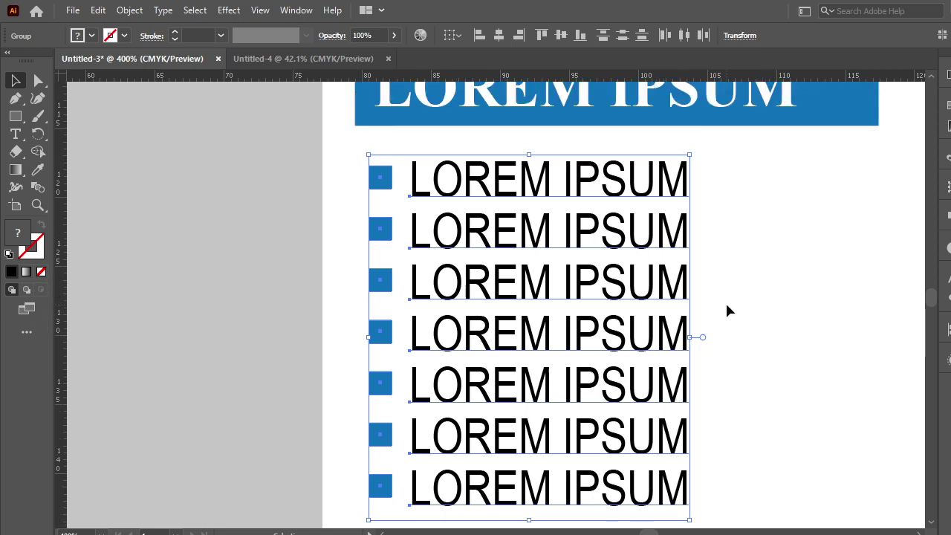
pyautogui.hotkey('shift', 'Up')
pyautogui.hotkey('shift', 'Down')
pyautogui.press('Up')
pyautogui.press('Up')
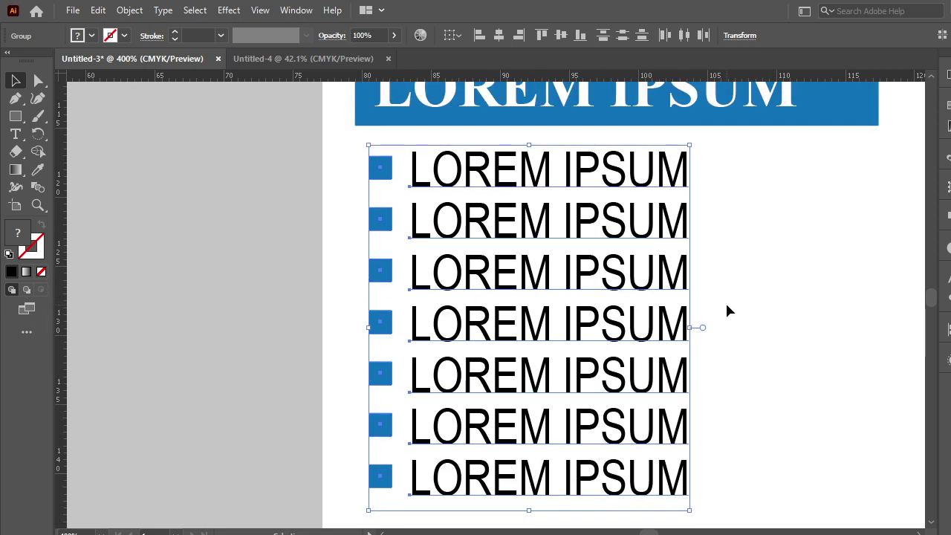
pyautogui.press('Up')
pyautogui.click(727, 312)
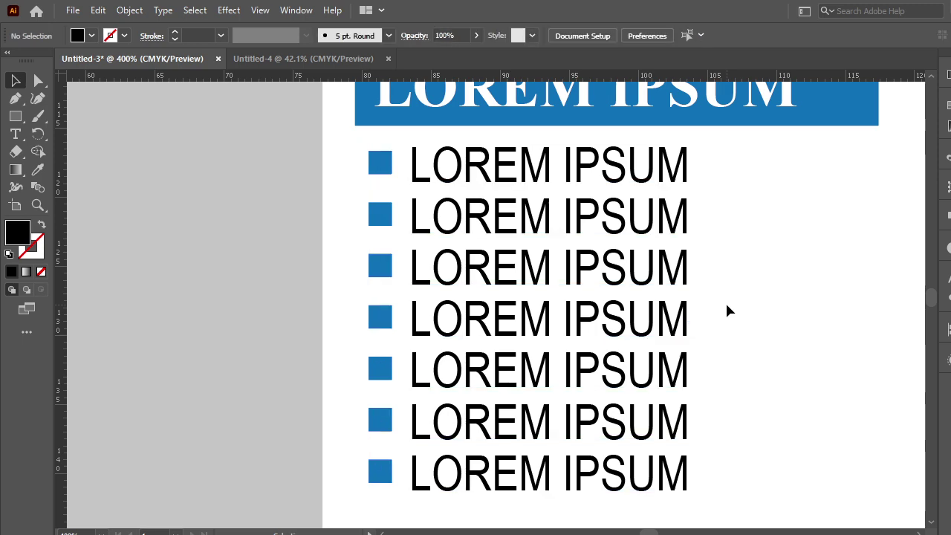
# - Zoom out and ungroup the seven-row bulleted list under the first blue heading
pyautogui.hotkey('ctrl', '-')
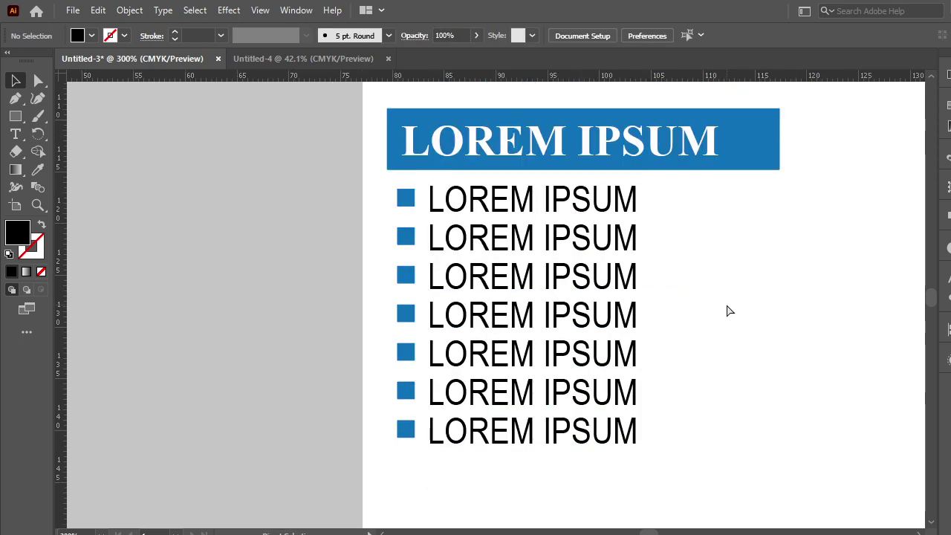
pyautogui.hotkey('ctrl', '-')
pyautogui.hotkey('ctrl', '-')
pyautogui.hotkey('ctrl', '-')
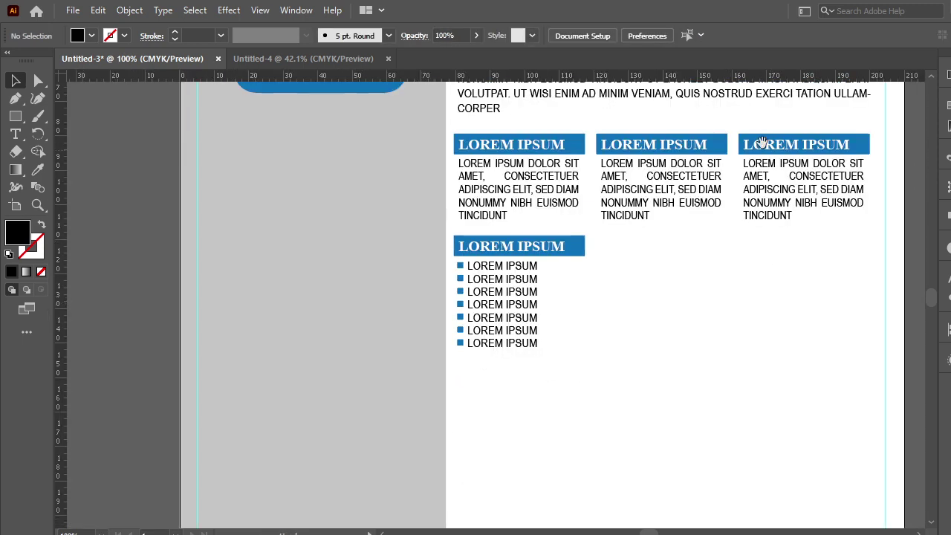
pyautogui.moveTo(758, 142)
pyautogui.mouseDown()
pyautogui.moveTo(605, 224)
pyautogui.moveTo(622, 126)
pyautogui.mouseUp()
pyautogui.scroll(-2, 603, 356)
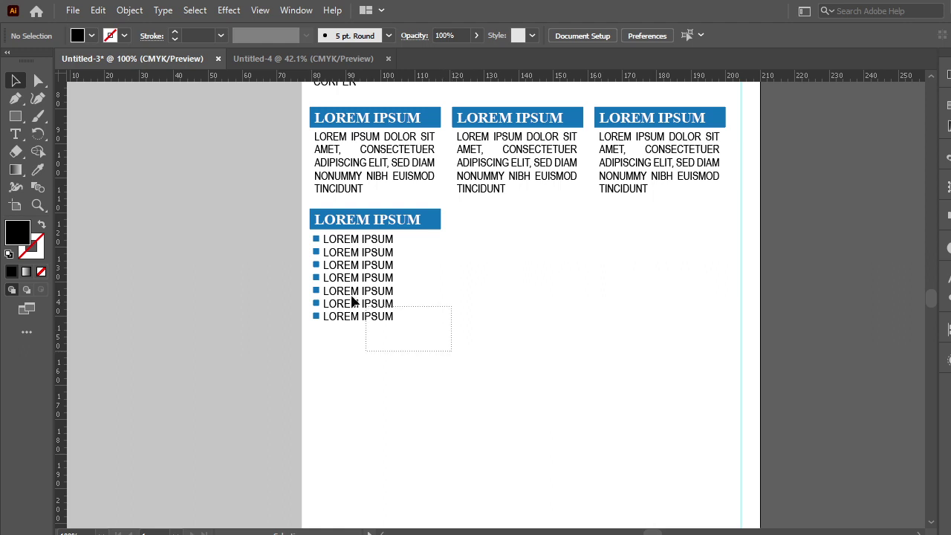
pyautogui.click(314, 218)
pyautogui.click(434, 362)
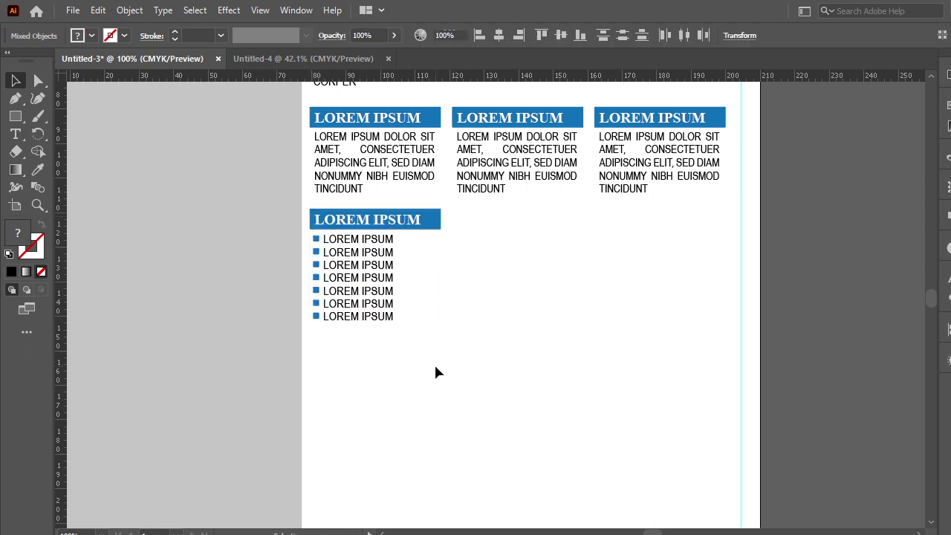
pyautogui.click(324, 246)
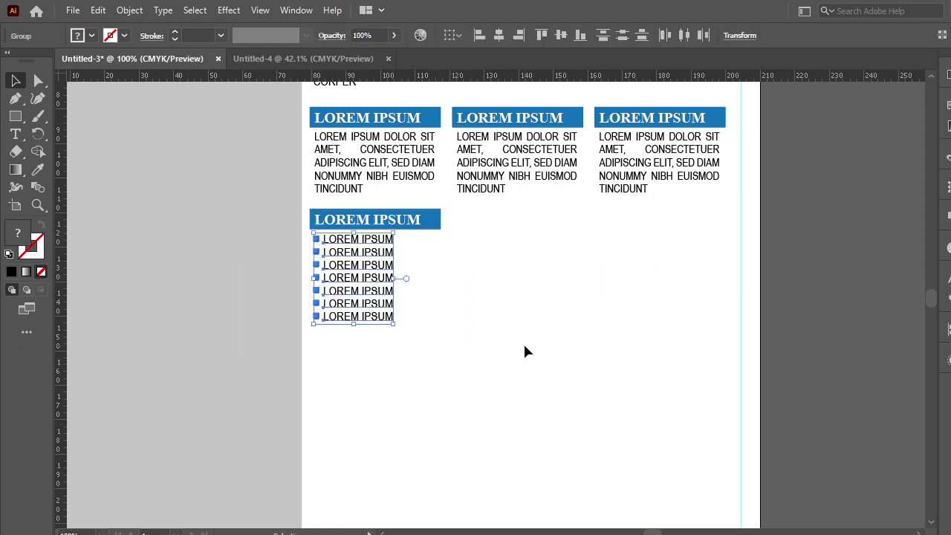
pyautogui.hotkey('ctrl', 'shift', 'g')
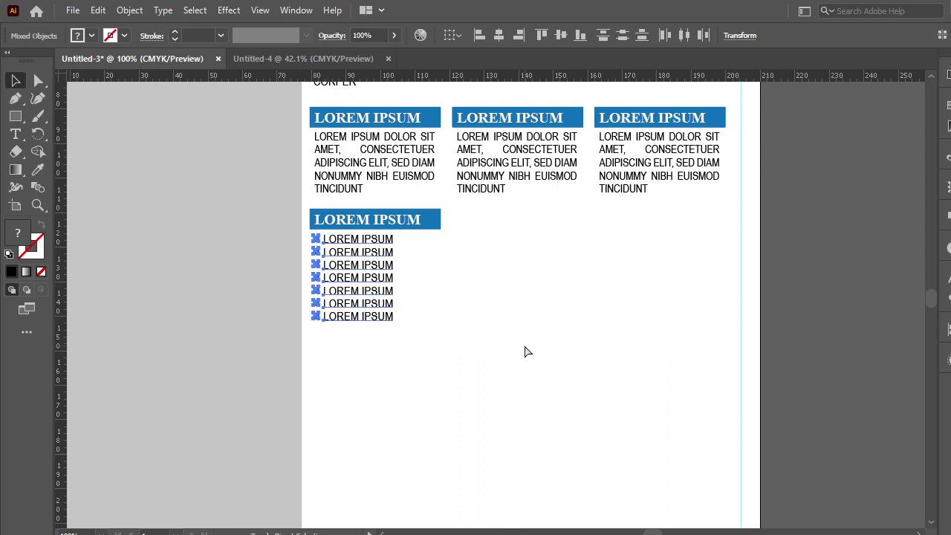
# - Group the blue LOREM IPSUM heading bar with its seven bulleted lines, then zoom in
pyautogui.hotkey('ctrl', 'z')
pyautogui.click(525, 351)
pyautogui.moveTo(378, 240); pyautogui.dragTo(359, 241)
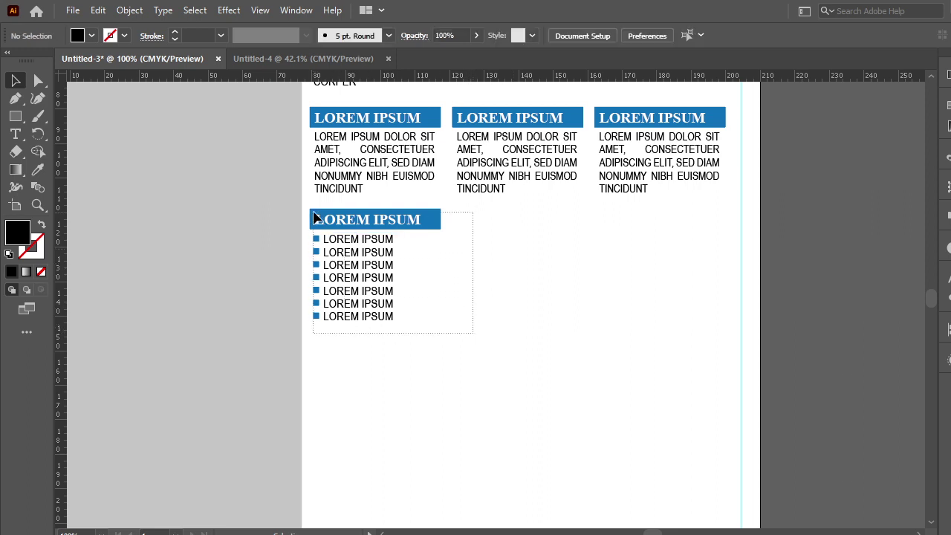
pyautogui.moveTo(468, 329); pyautogui.dragTo(314, 215)
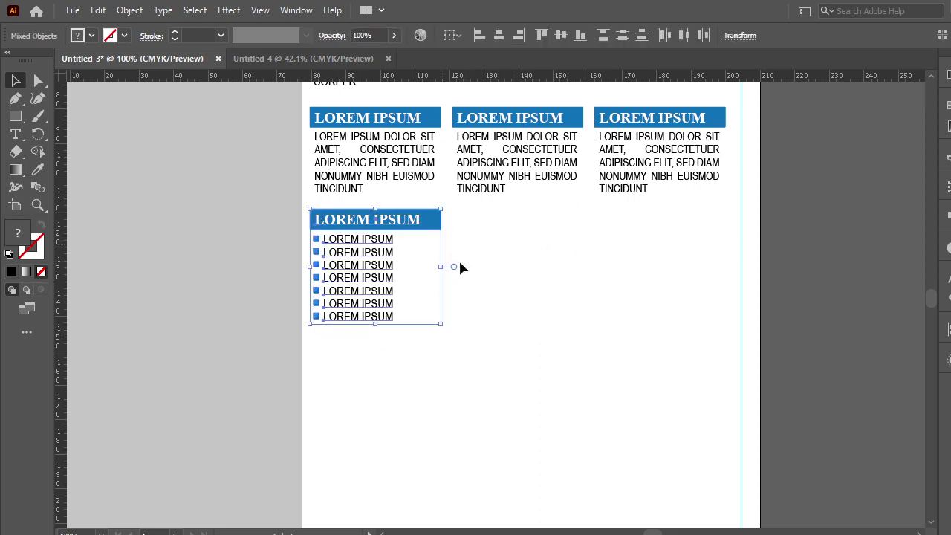
pyautogui.hotkey('ctrl', 'g')
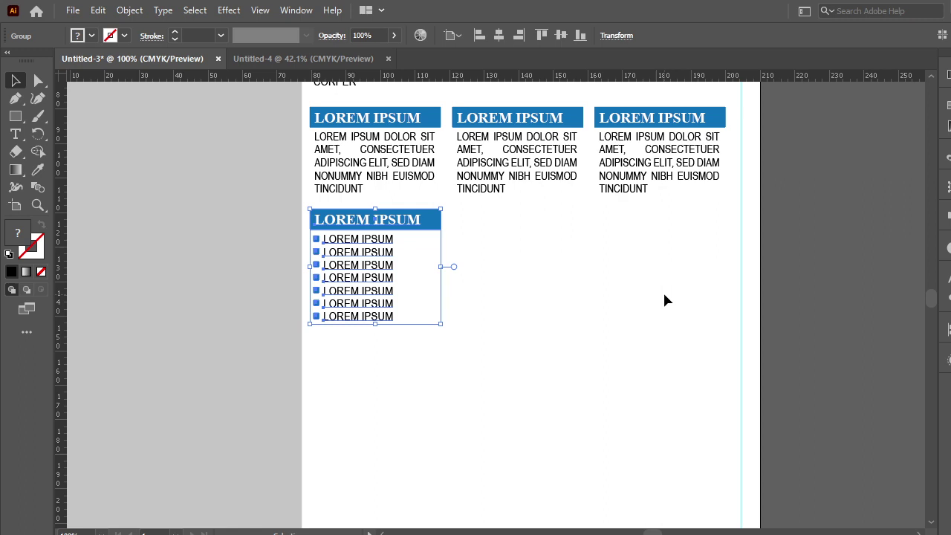
pyautogui.hotkey('ctrl', '+')
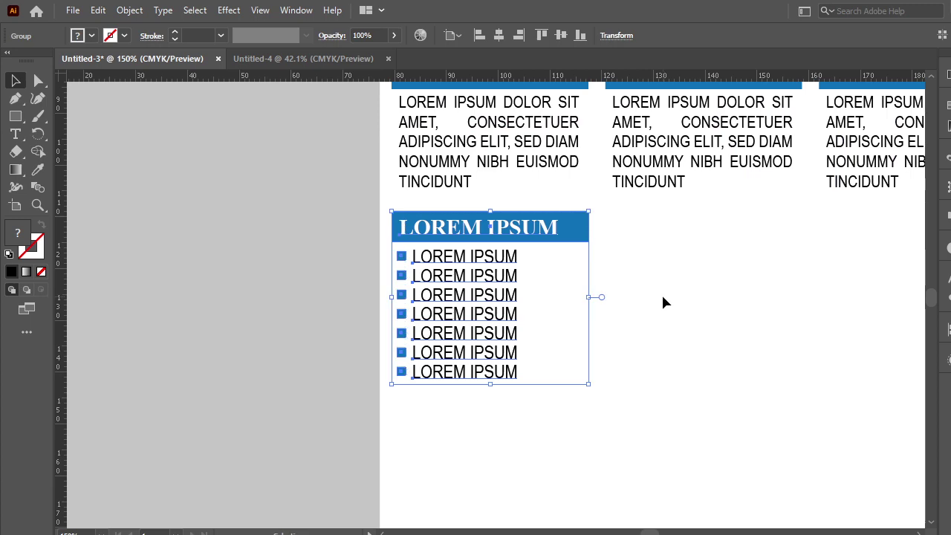
# - Ungroup the heading-and-list group into its header bar and list
pyautogui.click(663, 301)
pyautogui.moveTo(736, 318); pyautogui.dragTo(550, 310)
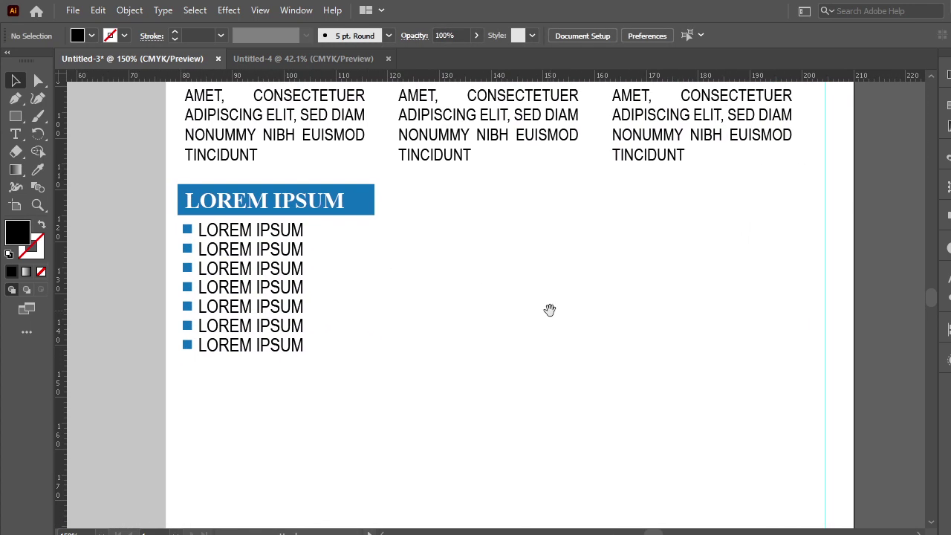
pyautogui.click(371, 214)
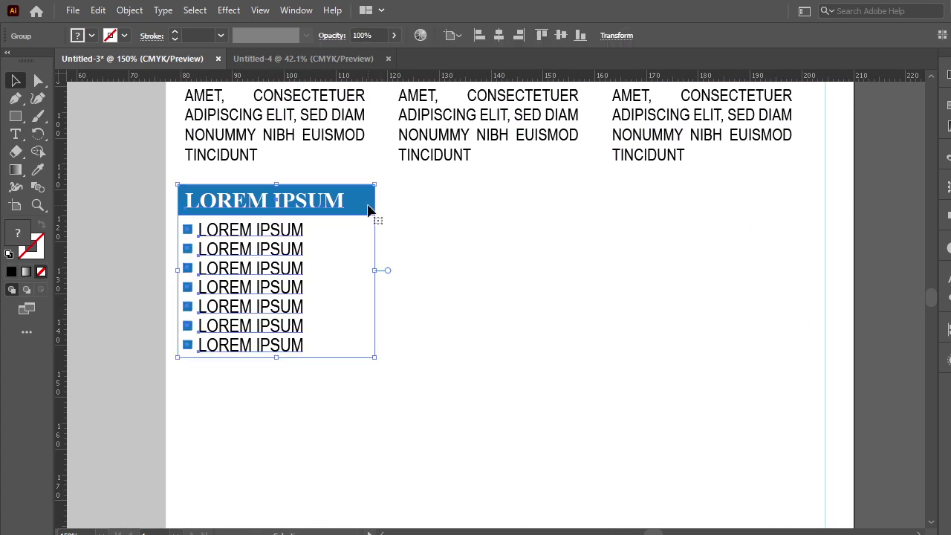
pyautogui.rightClick(372, 214)
pyautogui.click(413, 329)
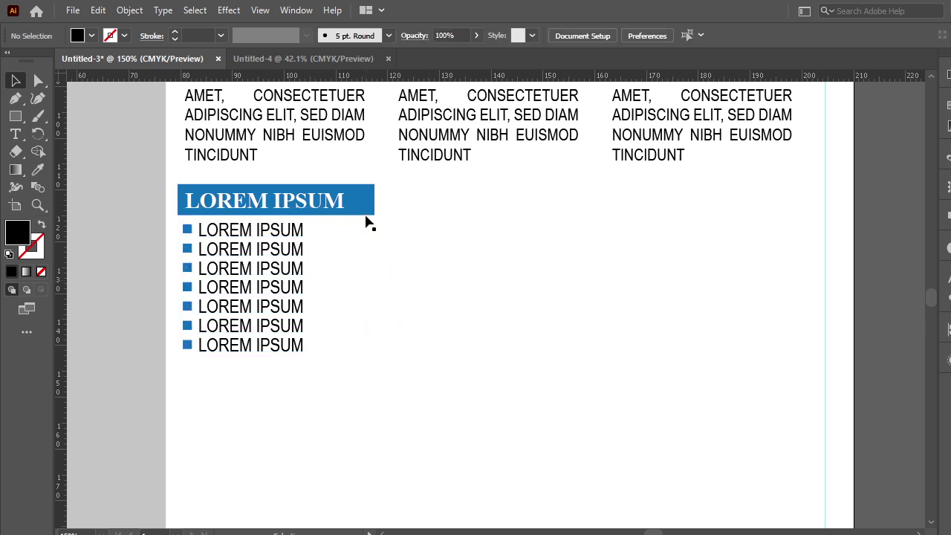
# - Try moving the blue header bar right, left and down, undoing the final downward move
pyautogui.moveTo(365, 219); pyautogui.dragTo(381, 209)
pyautogui.click(443, 340)
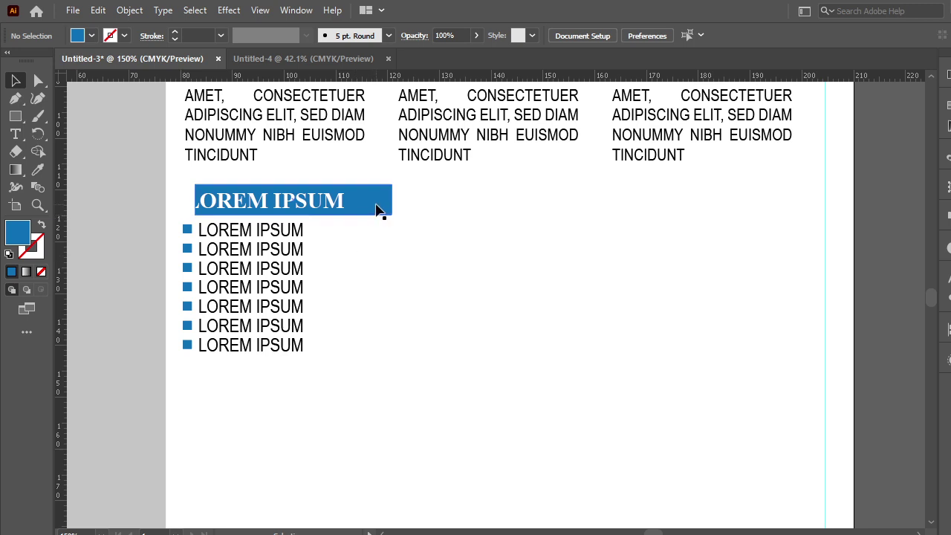
pyautogui.moveTo(378, 210); pyautogui.dragTo(362, 210)
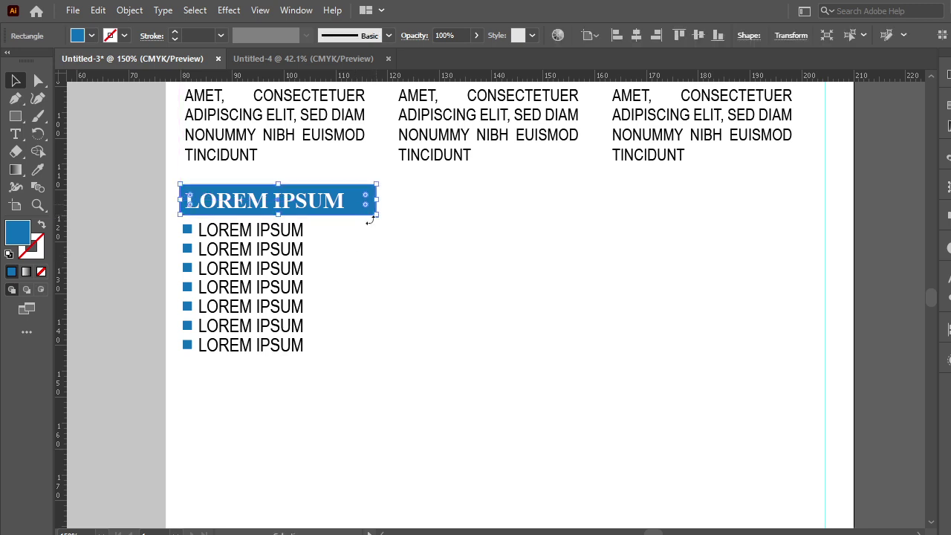
pyautogui.click(420, 285)
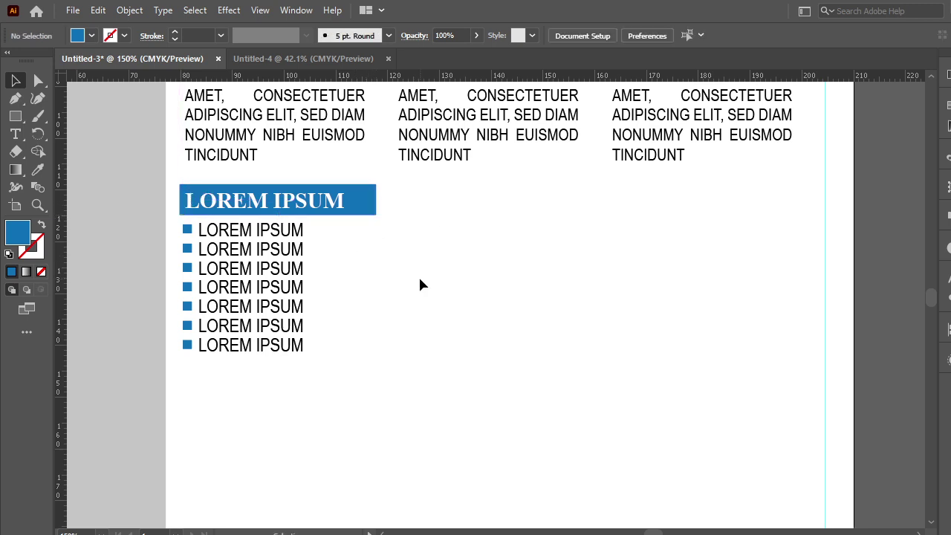
pyautogui.moveTo(364, 205); pyautogui.dragTo(361, 215)
pyautogui.click(448, 264)
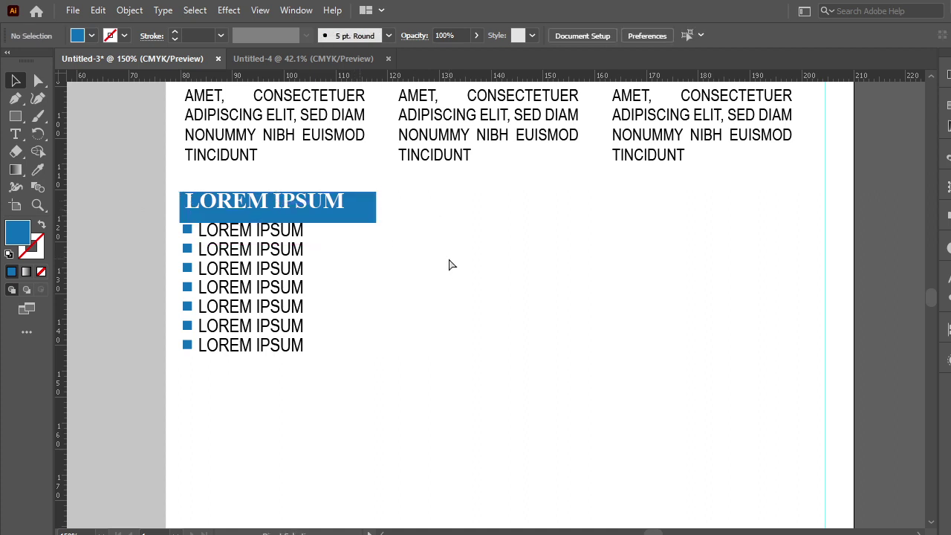
pyautogui.hotkey('ctrl', 'z')
pyautogui.click(432, 272)
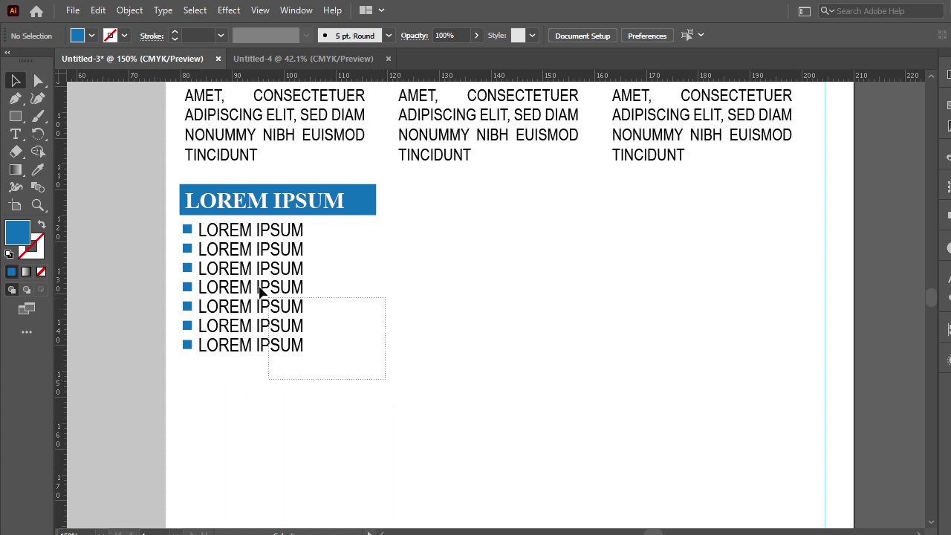
# - Place a copy of the blue heading and bullet list in the middle column
pyautogui.moveTo(381, 387)
pyautogui.mouseDown()
pyautogui.moveTo(187, 188)
pyautogui.moveTo(453, 211)
pyautogui.mouseUp()
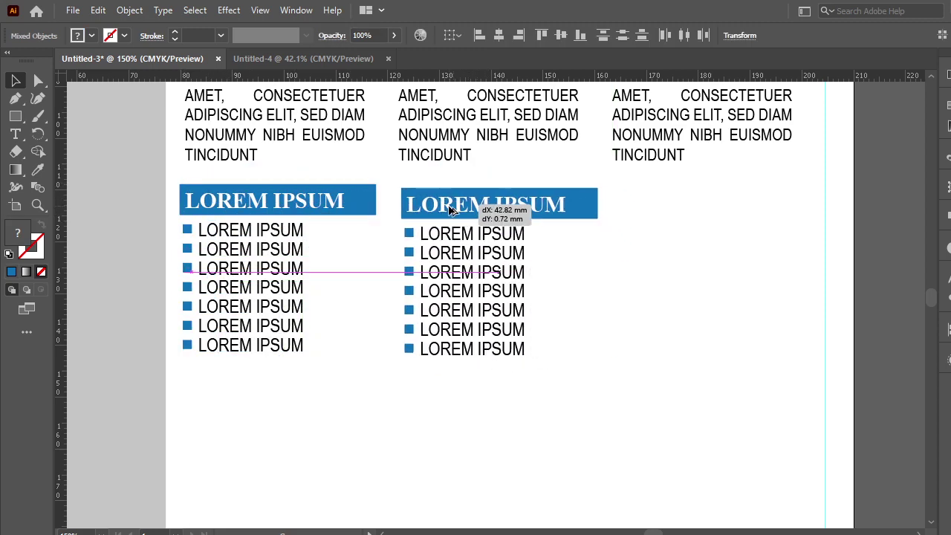
pyautogui.moveTo(453, 210); pyautogui.dragTo(454, 207)
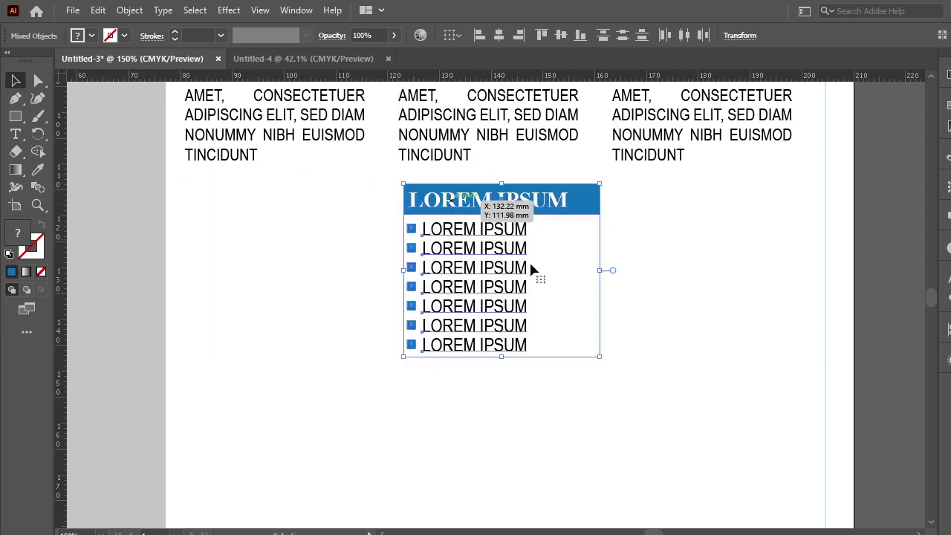
pyautogui.hotkey('ctrl', 'z')
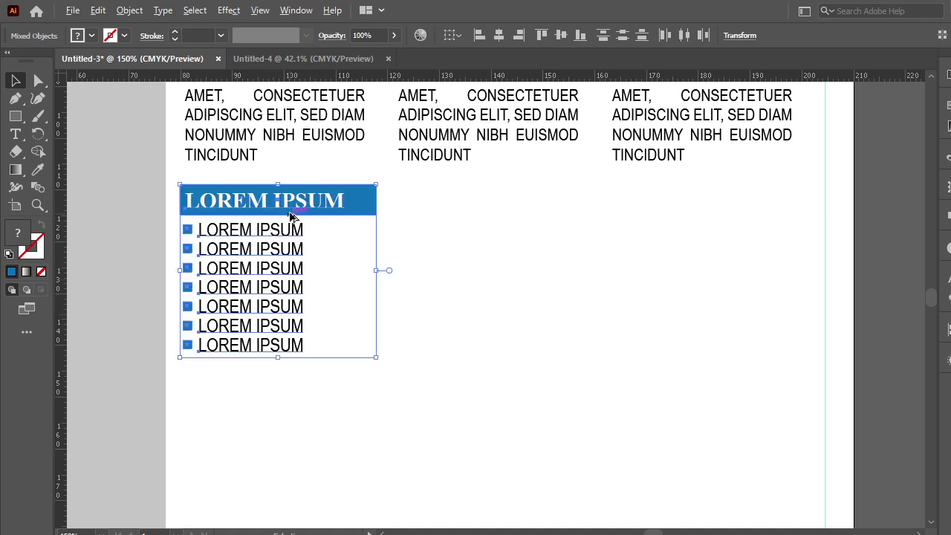
pyautogui.moveTo(290, 211); pyautogui.dragTo(508, 217)
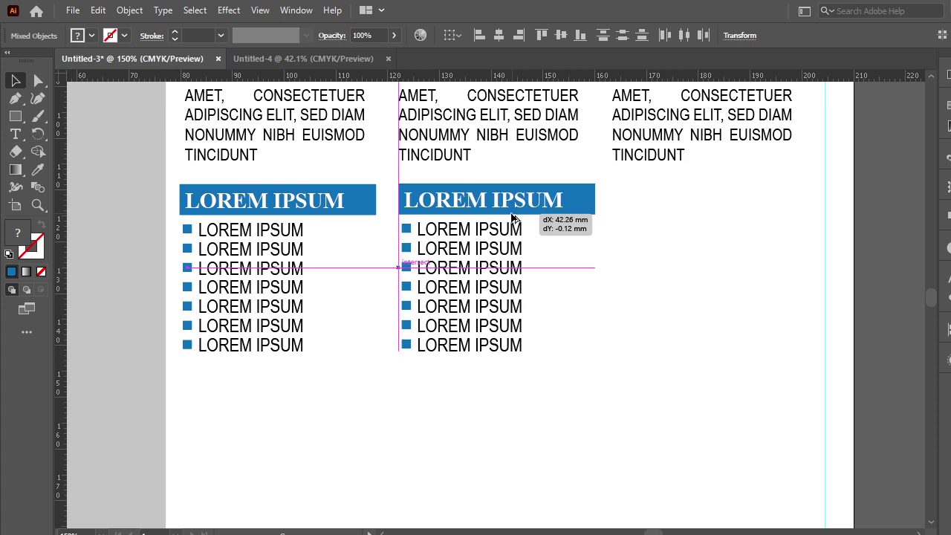
pyautogui.moveTo(511, 217); pyautogui.dragTo(512, 217)
pyautogui.click(597, 335)
# - Delete lines 2–7 of the copied list, leaving one bullet line
pyautogui.click(471, 250)
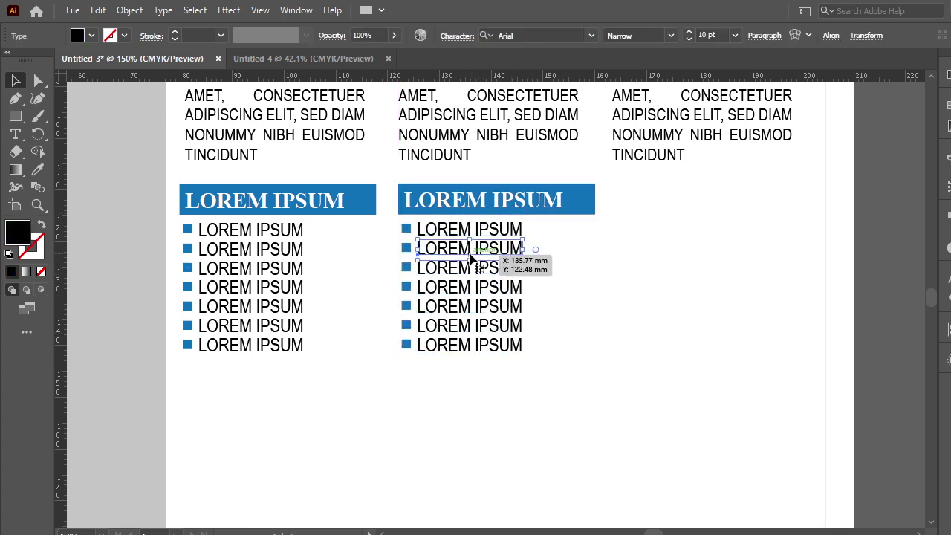
pyautogui.moveTo(587, 360); pyautogui.dragTo(395, 251)
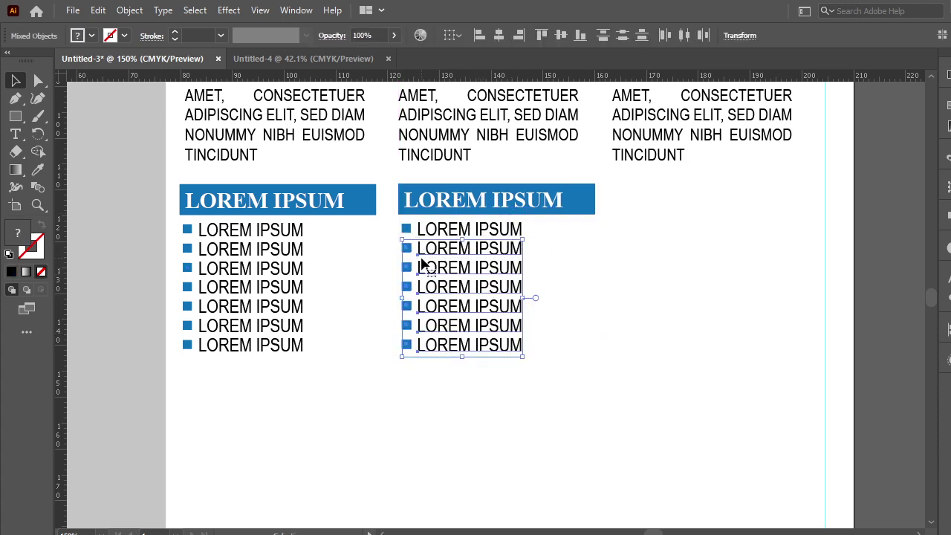
pyautogui.press('Delete')
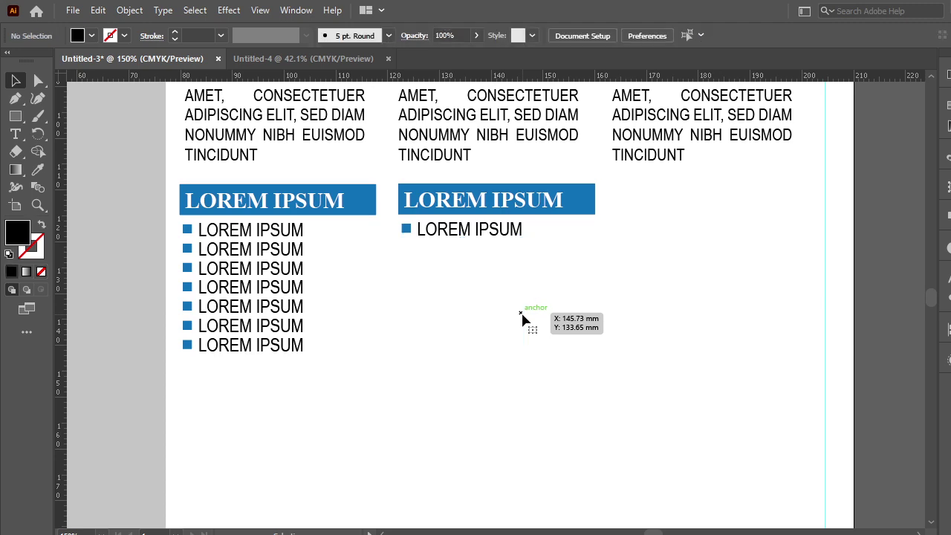
pyautogui.hotkey('ctrl', '+')
pyautogui.hotkey('ctrl', '+')
# - Delete the blue bullet square and make the LOREM IPSUM text Arial Bold
pyautogui.moveTo(527, 285); pyautogui.dragTo(505, 412)
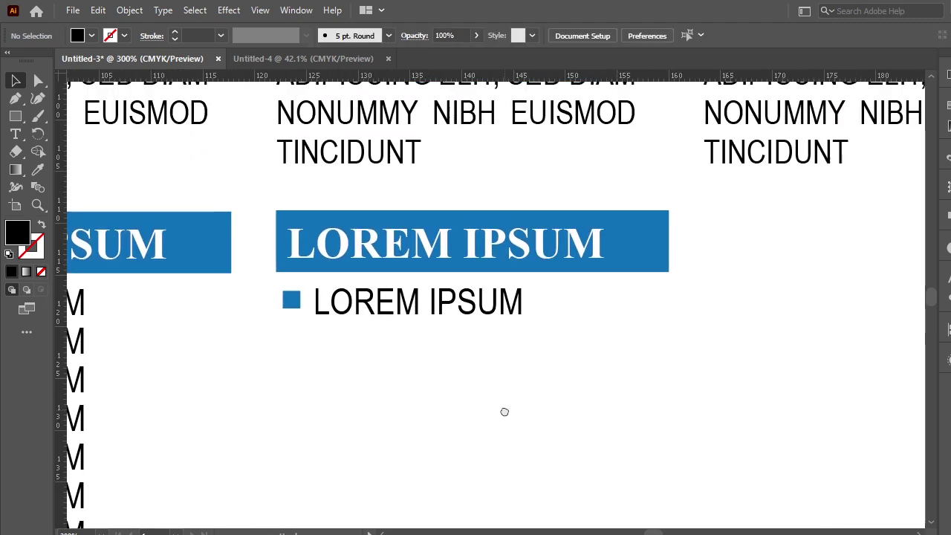
pyautogui.click(335, 315)
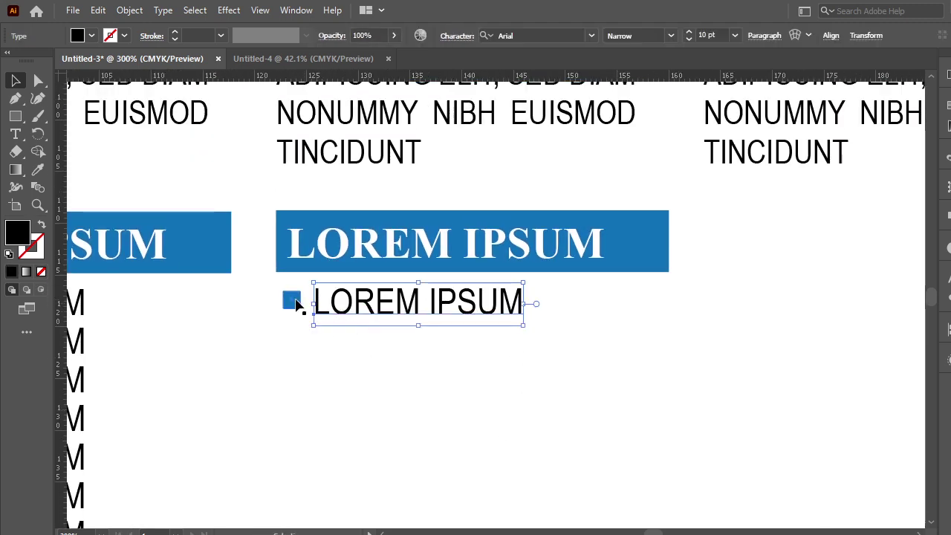
pyautogui.click(291, 303)
pyautogui.press('Delete')
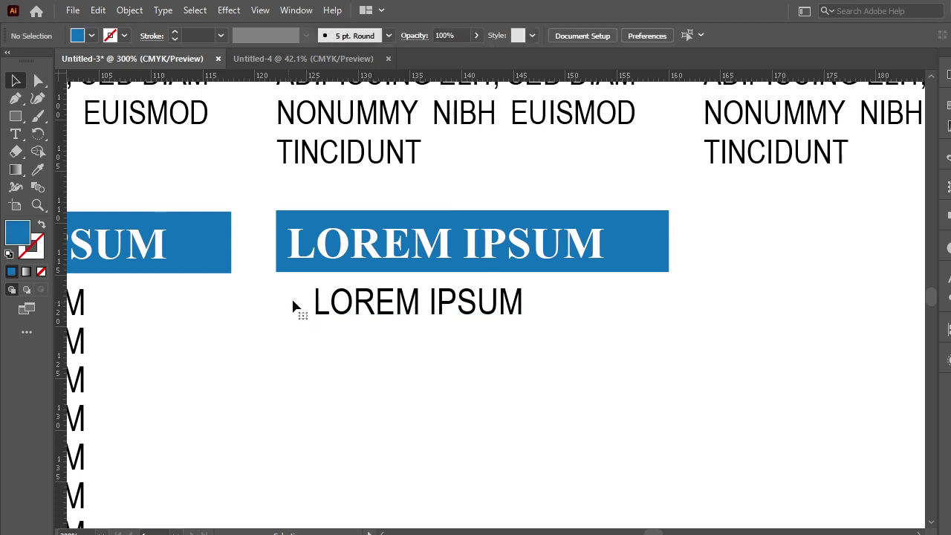
pyautogui.click(375, 306)
pyautogui.click(671, 34)
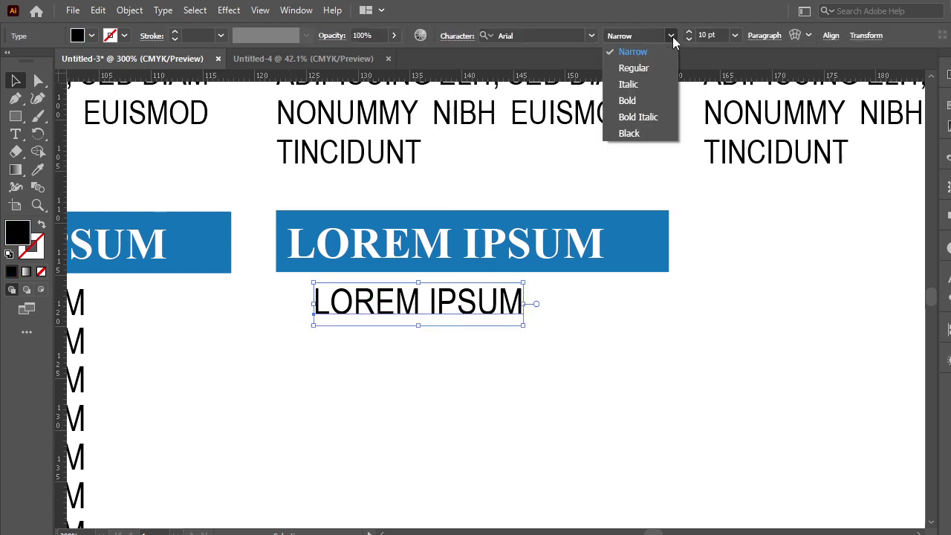
pyautogui.click(639, 97)
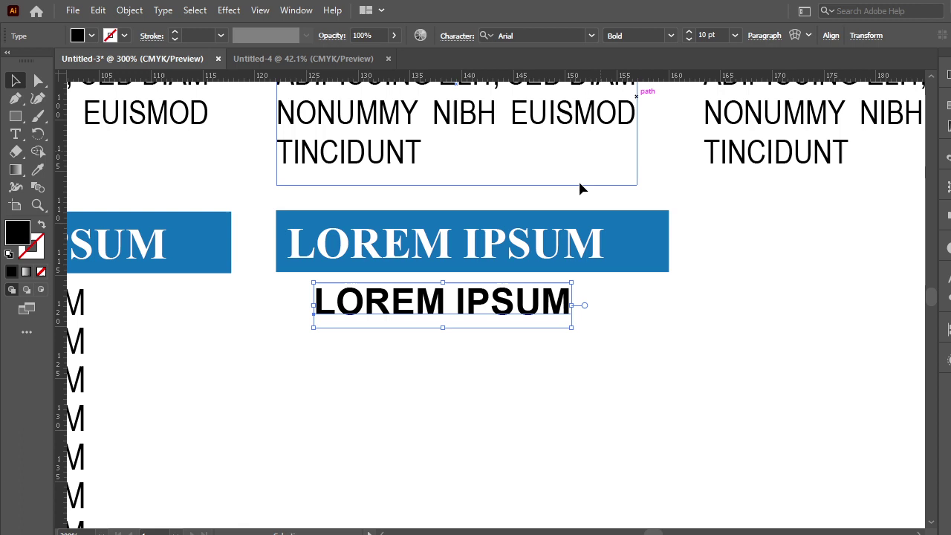
# - Replace the word IPSUM with a colon so the label reads 'LOREM:'
pyautogui.doubleClick(461, 305)
pyautogui.moveTo(446, 301); pyautogui.dragTo(629, 305)
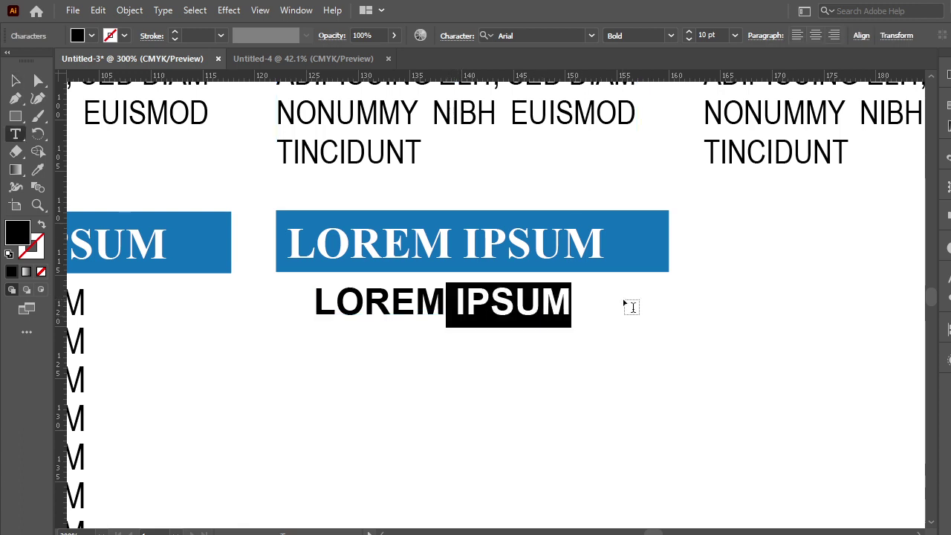
pyautogui.press('BackSpace')
pyautogui.write(':')
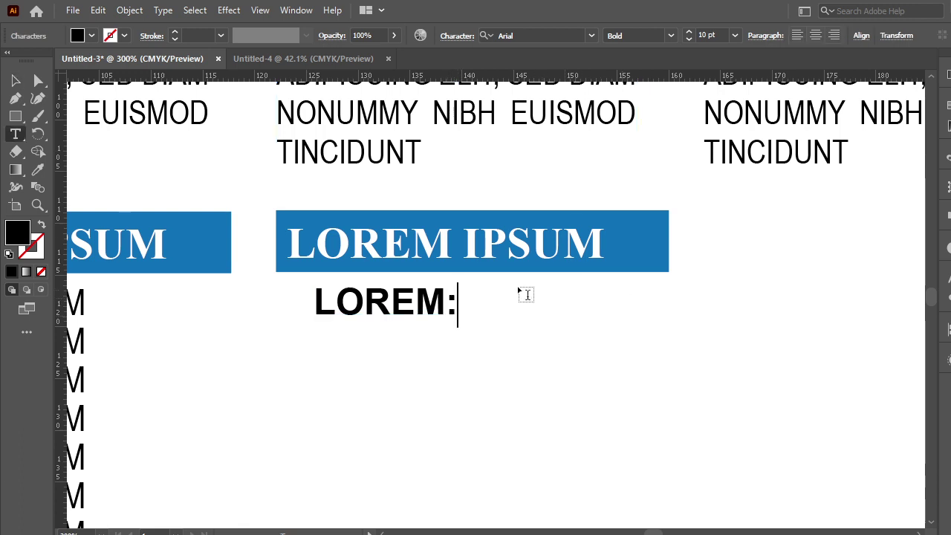
pyautogui.click(18, 82)
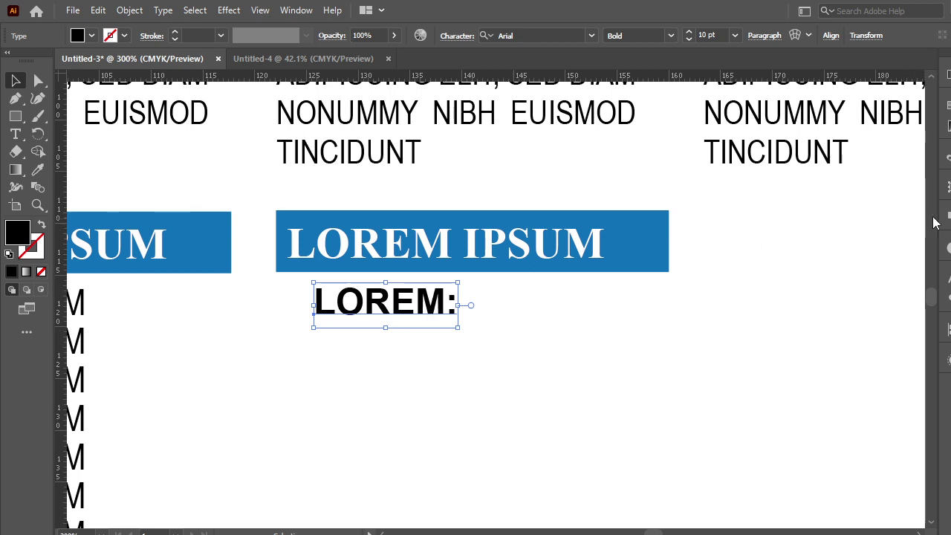
# - Set the LOREM: label to 9 pt, right-align it, and shift it right
pyautogui.click(689, 40)
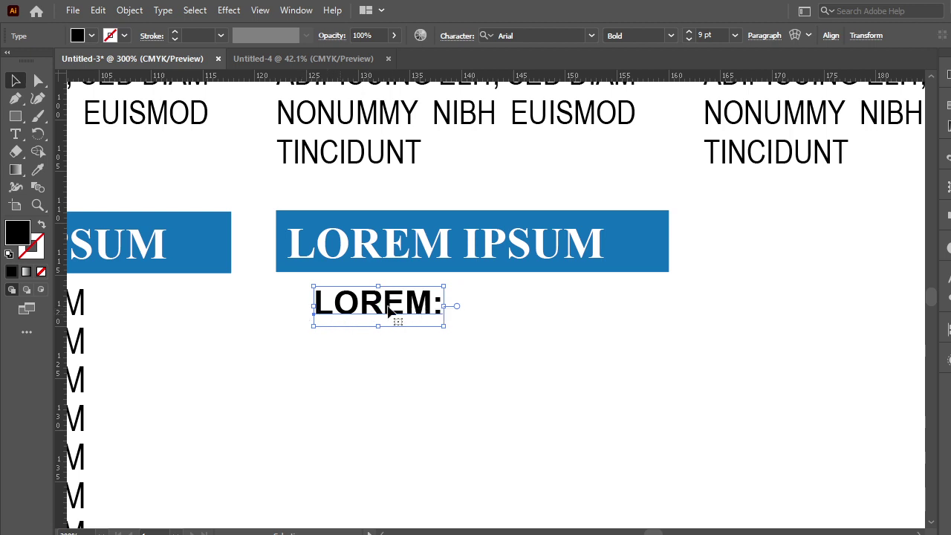
pyautogui.click(946, 298)
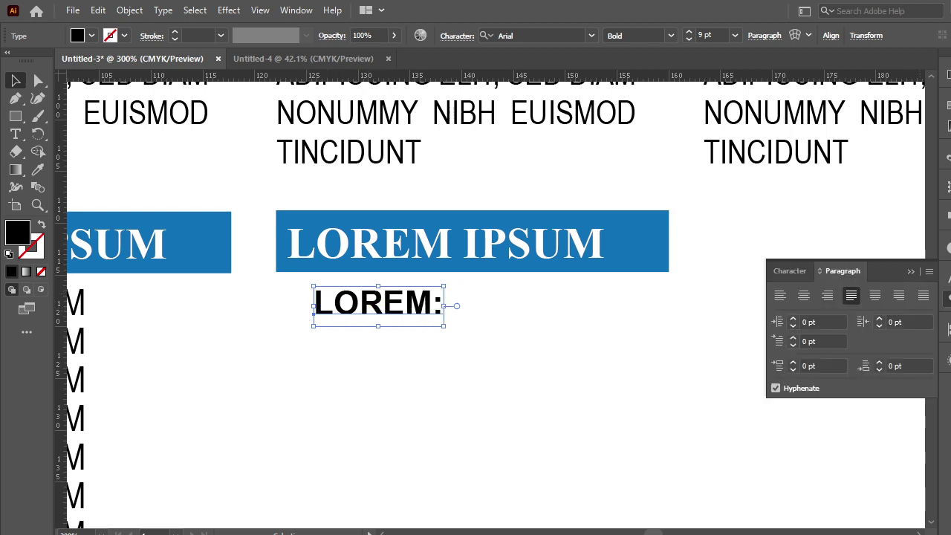
pyautogui.click(826, 295)
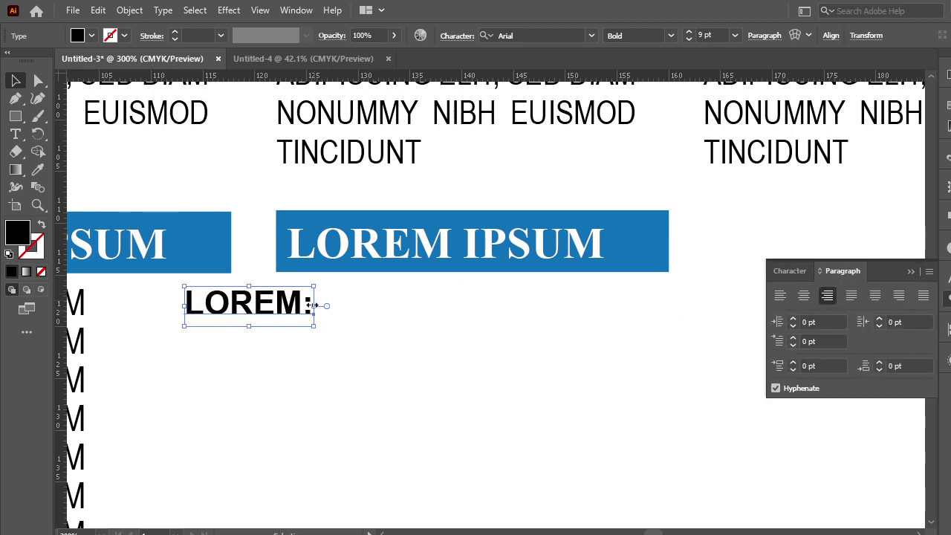
pyautogui.moveTo(276, 313); pyautogui.dragTo(402, 307)
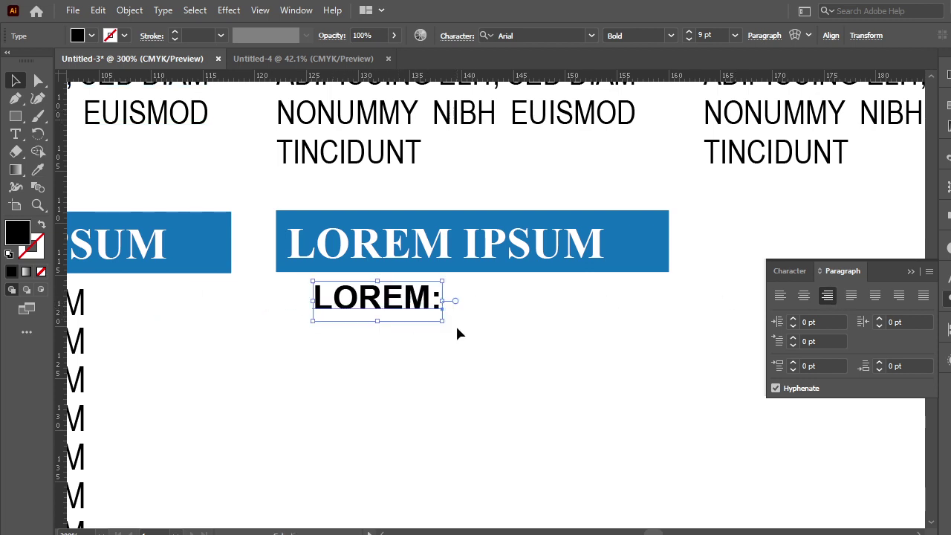
pyautogui.click(910, 271)
pyautogui.click(547, 375)
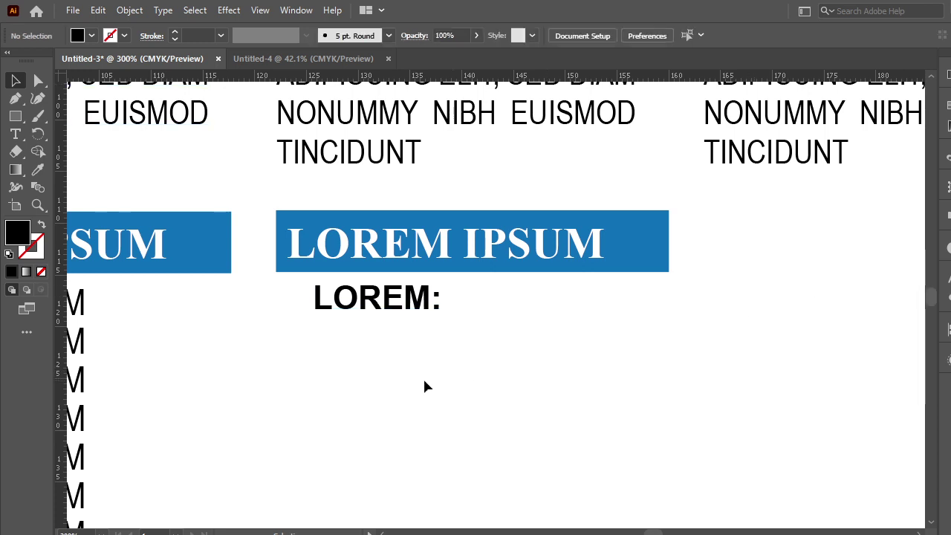
# - Place a left-aligned LOREM IPSUM line right beside the bold LOREM: label
pyautogui.click(84, 307)
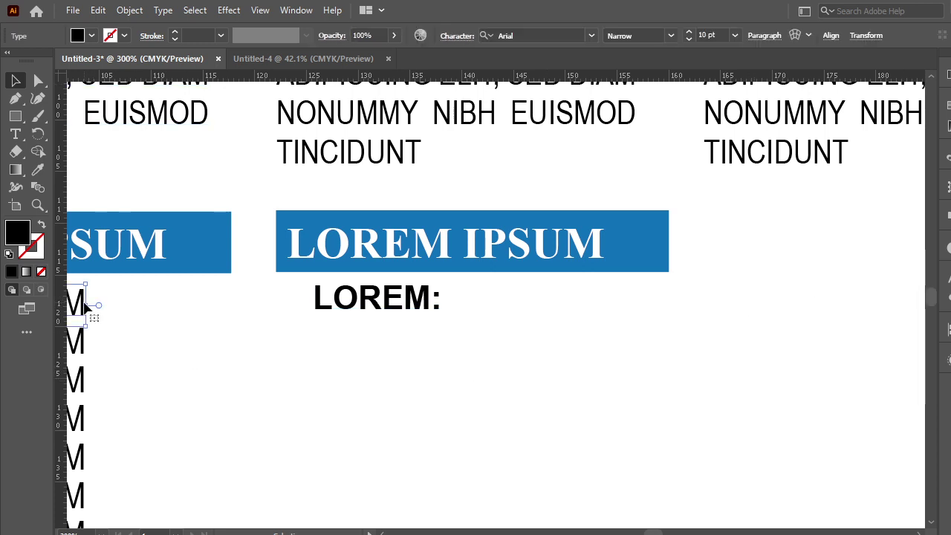
pyautogui.doubleClick(84, 307)
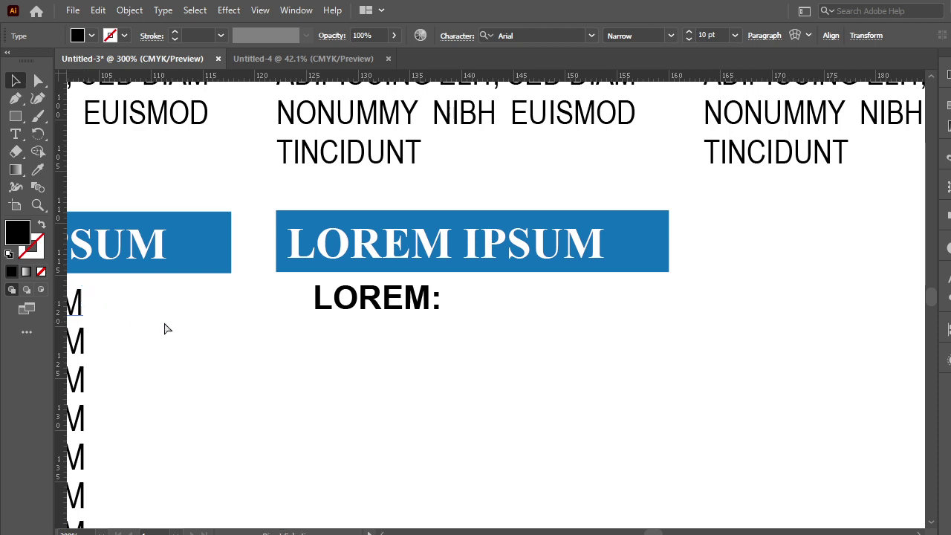
pyautogui.moveTo(97, 301)
pyautogui.mouseDown()
pyautogui.moveTo(669, 342)
pyautogui.moveTo(676, 282)
pyautogui.mouseUp()
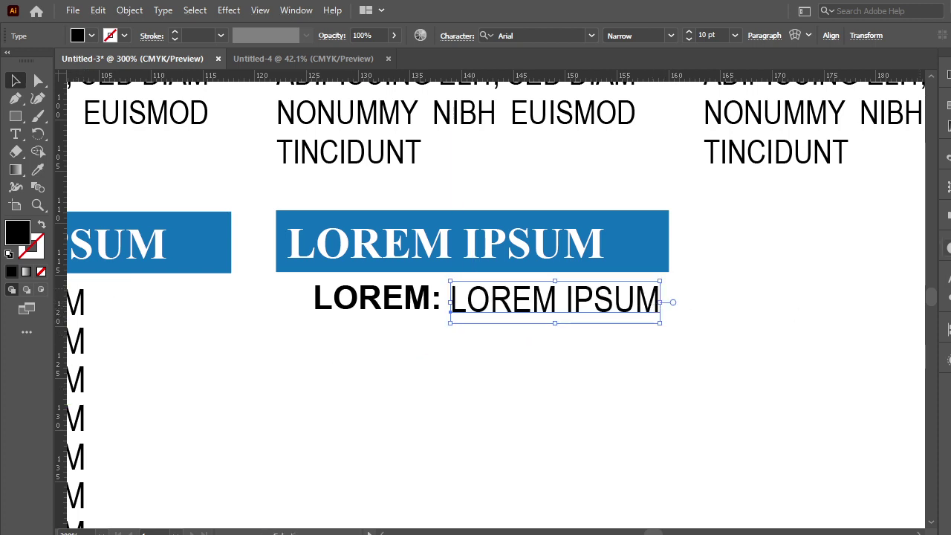
pyautogui.click(946, 297)
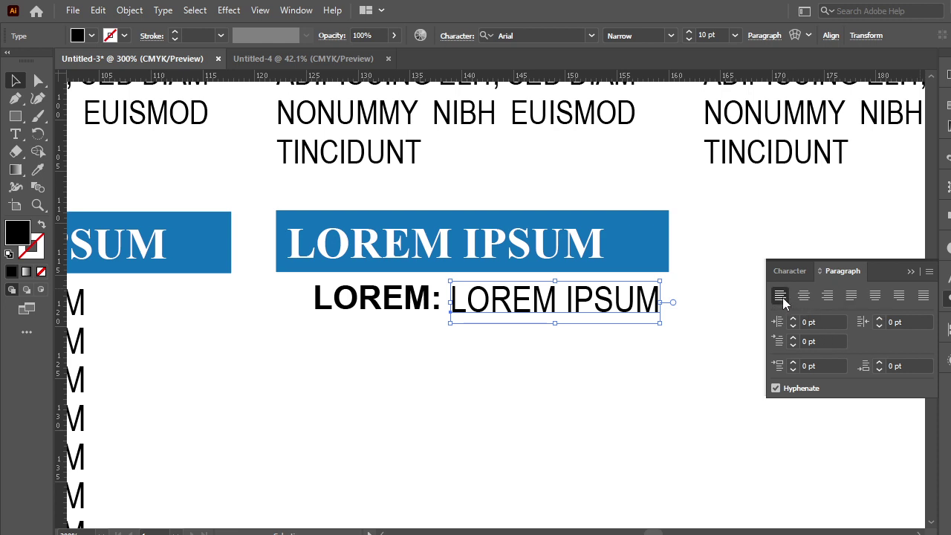
pyautogui.moveTo(517, 305); pyautogui.dragTo(512, 301)
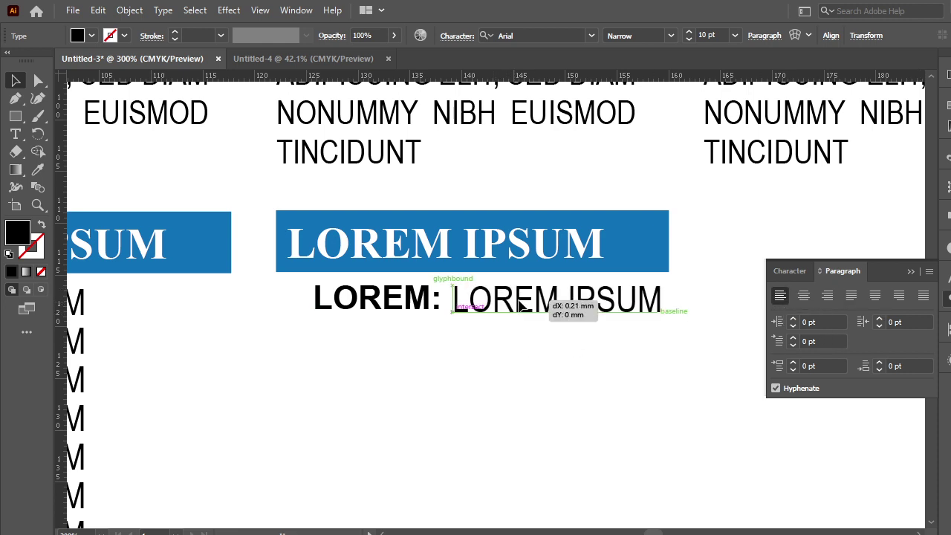
pyautogui.click(566, 349)
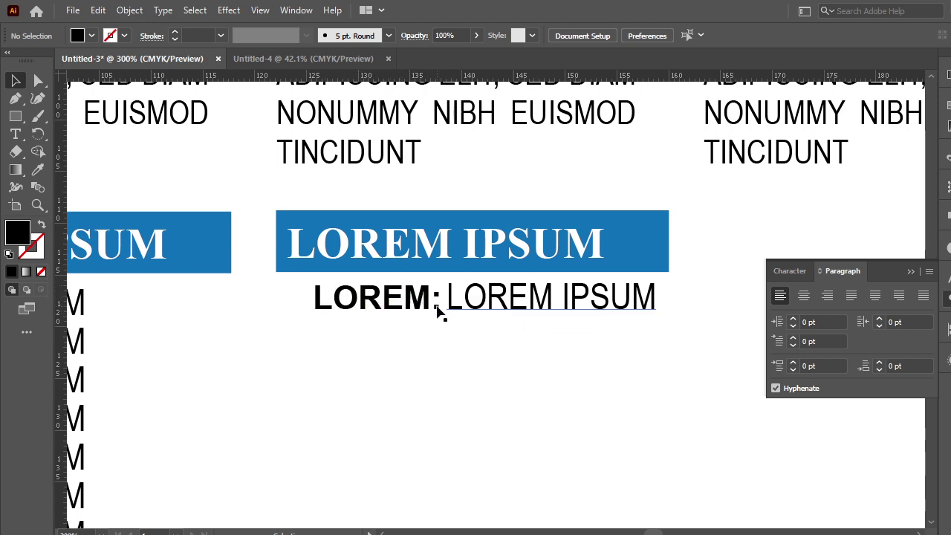
# - Vertically centre the LOREM: label and LOREM IPSUM value on each other
pyautogui.click(356, 306)
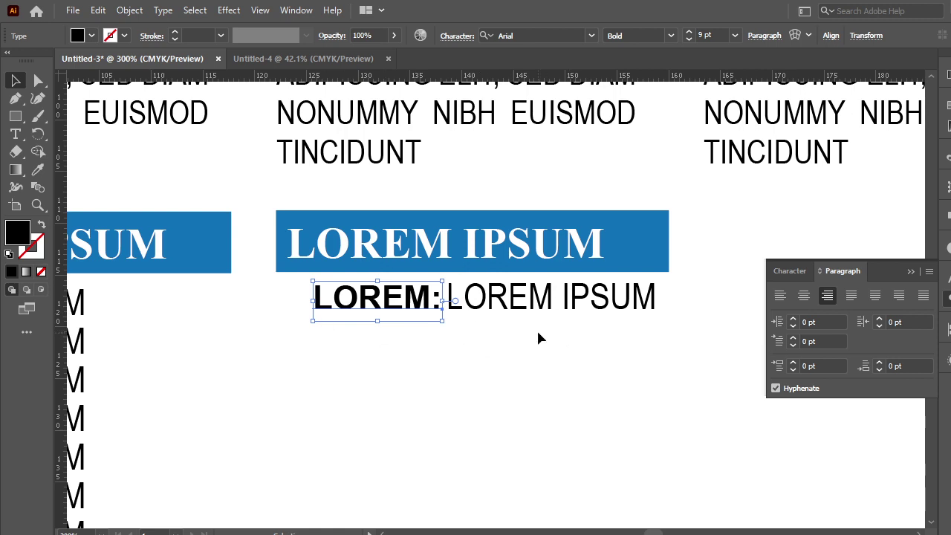
pyautogui.click(547, 311)
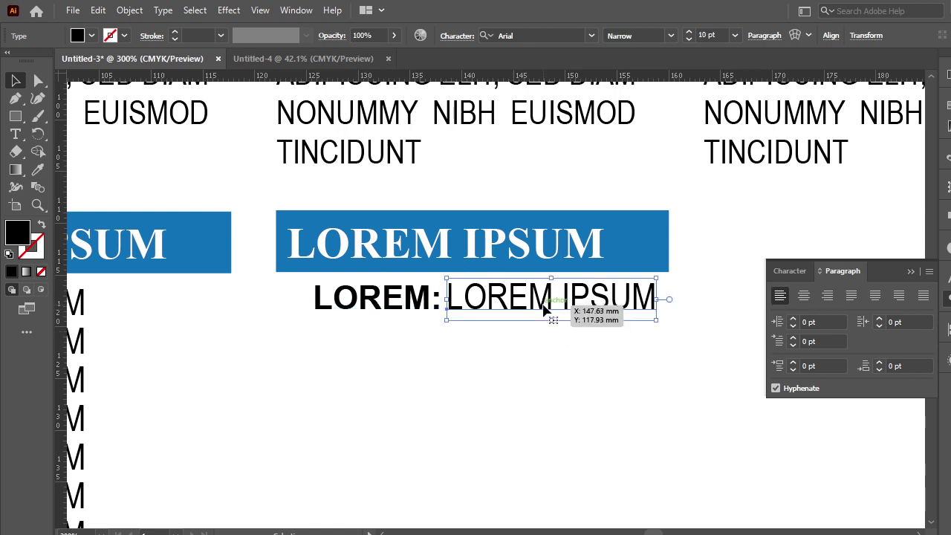
pyautogui.keyDown('shift'); pyautogui.click(383, 314); pyautogui.keyUp('shift')
pyautogui.click(947, 328)
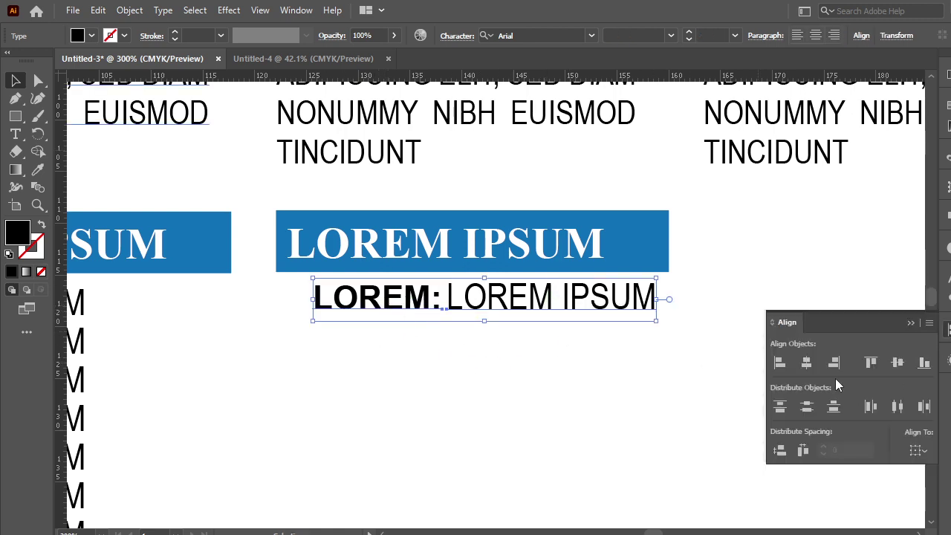
pyautogui.click(897, 362)
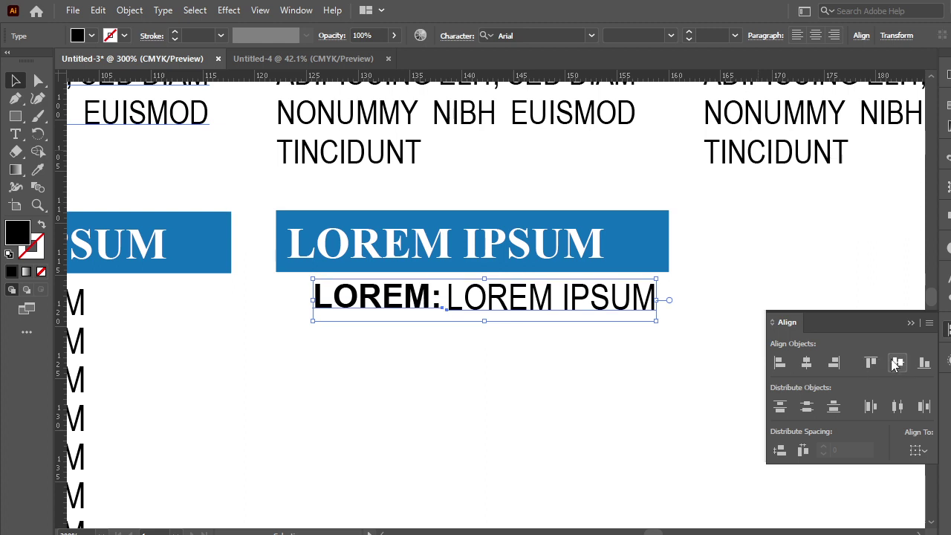
pyautogui.click(667, 370)
pyautogui.click(910, 322)
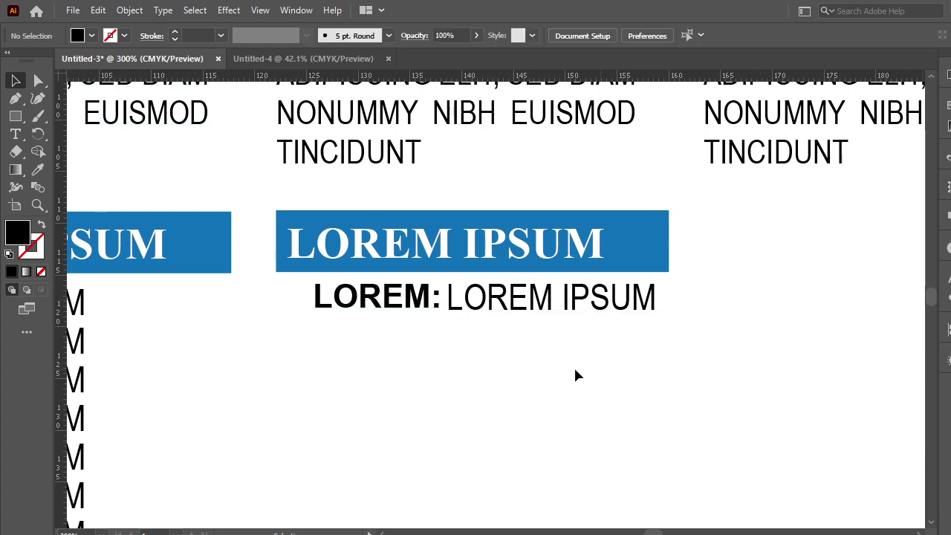
pyautogui.click(532, 311)
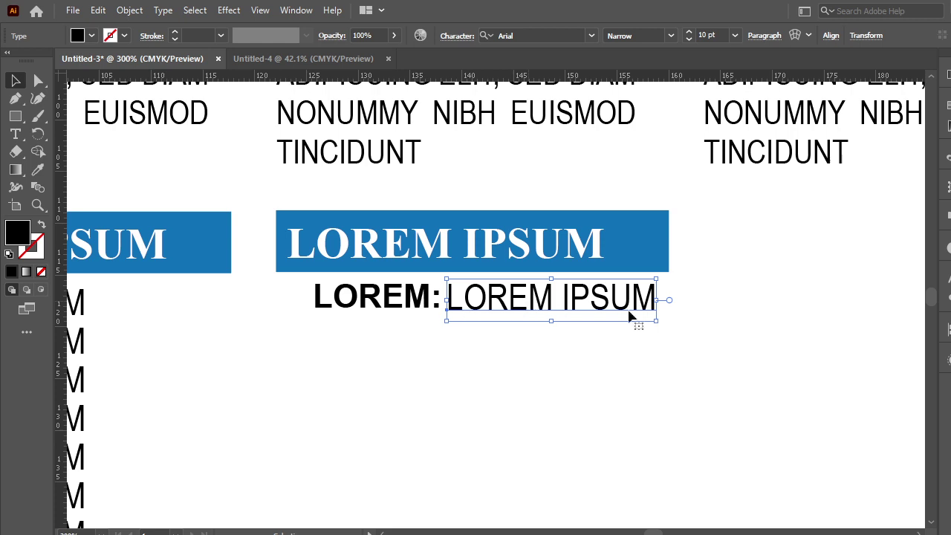
# - Try rewriting the row as 'CGPA' and '3.12', then undo back to the LOREM placeholder
pyautogui.click(948, 299)
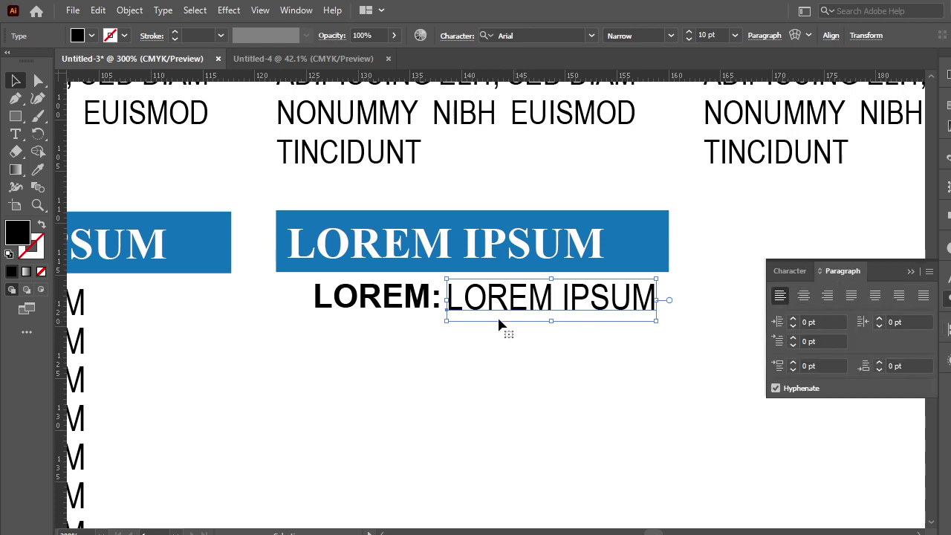
pyautogui.click(413, 309)
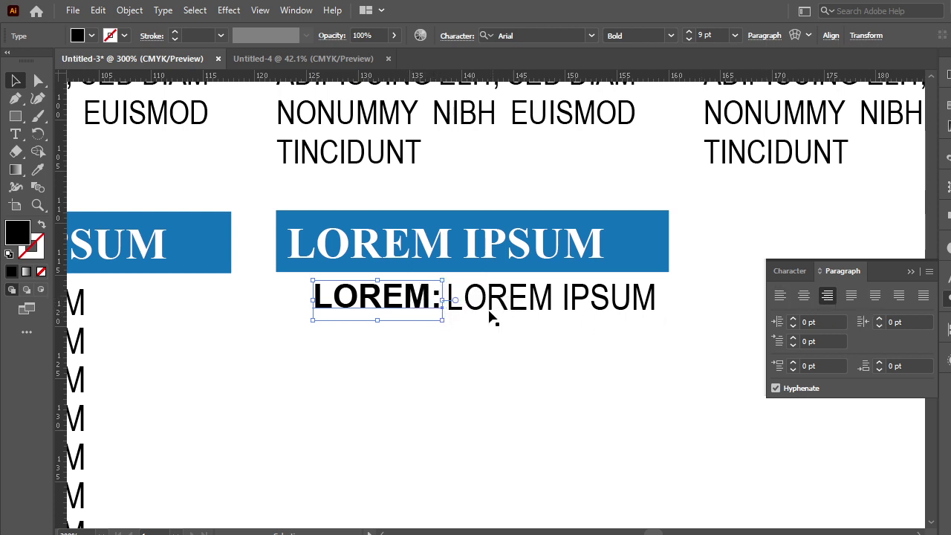
pyautogui.doubleClick(433, 297)
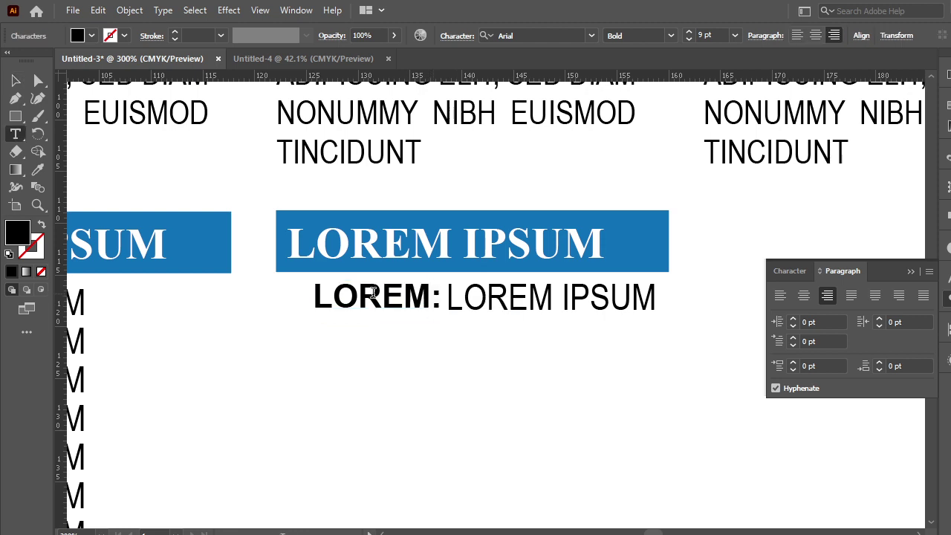
pyautogui.keyDown('shift'); pyautogui.click(307, 292); pyautogui.keyUp('shift')
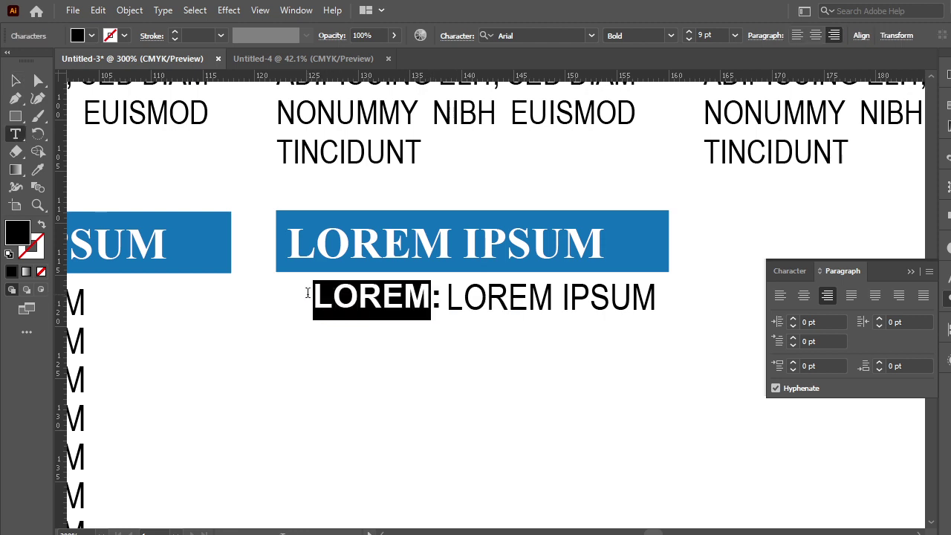
pyautogui.write('CGPA')
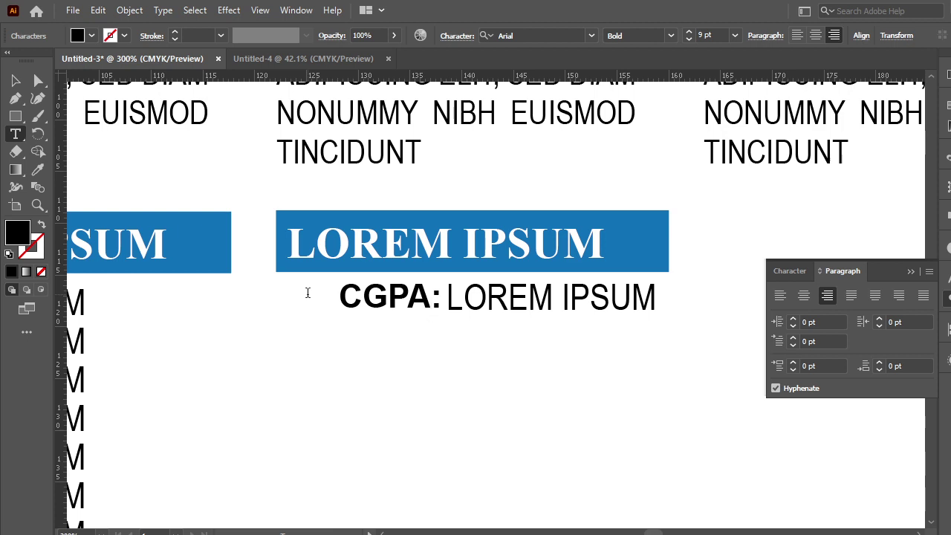
pyautogui.tripleClick(536, 299)
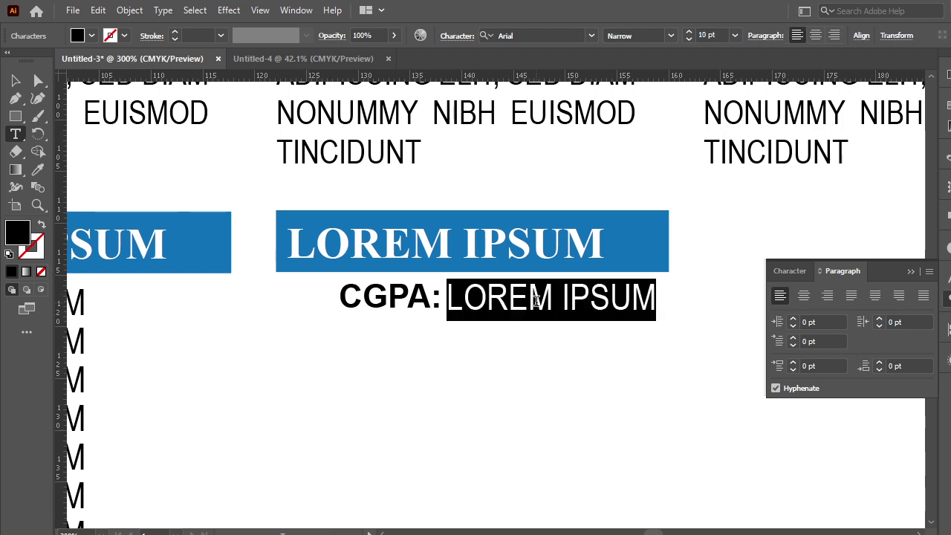
pyautogui.write('3')
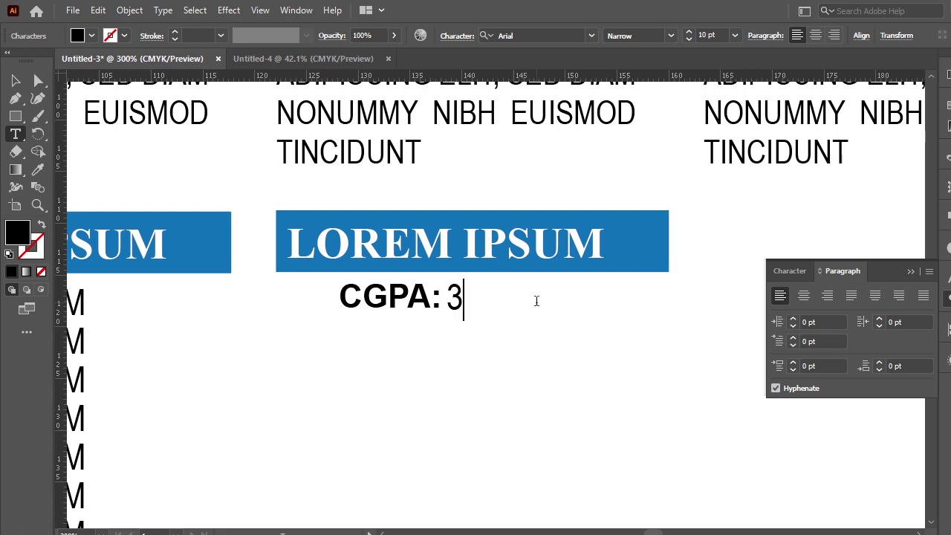
pyautogui.write('.12')
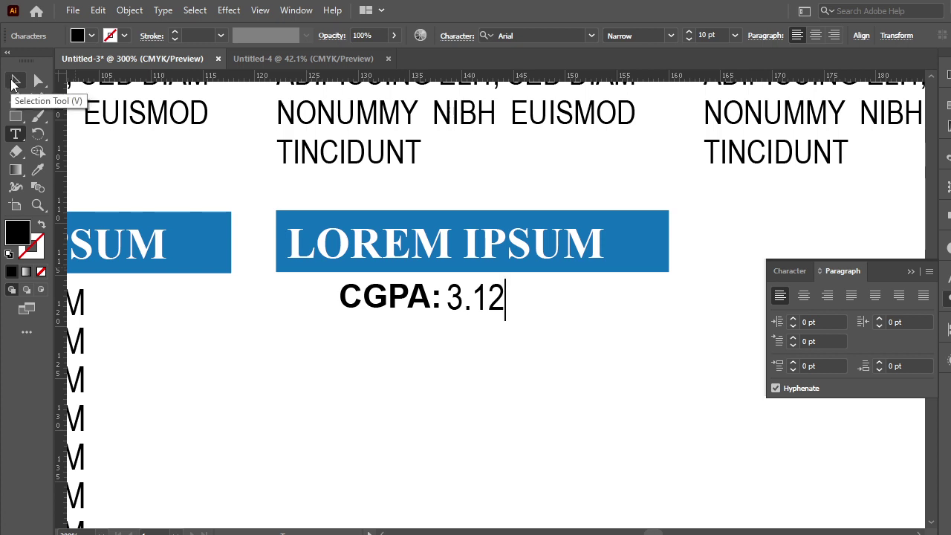
pyautogui.hotkey('ctrl', 'z')
pyautogui.hotkey('ctrl', 'z')
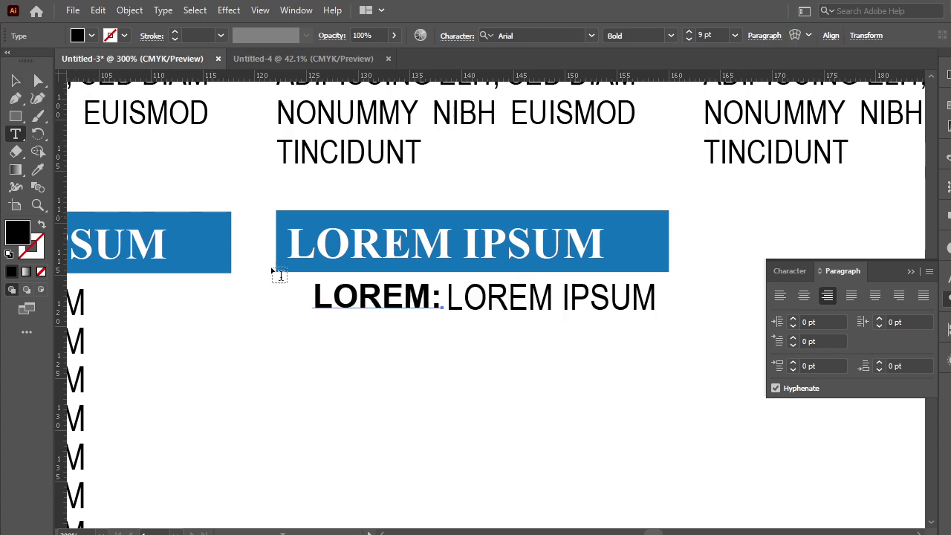
# - Discard the stray text and path, then group the LOREM: label with its LOREM IPSUM value
pyautogui.click(424, 348)
pyautogui.hotkey('ctrl', 'z')
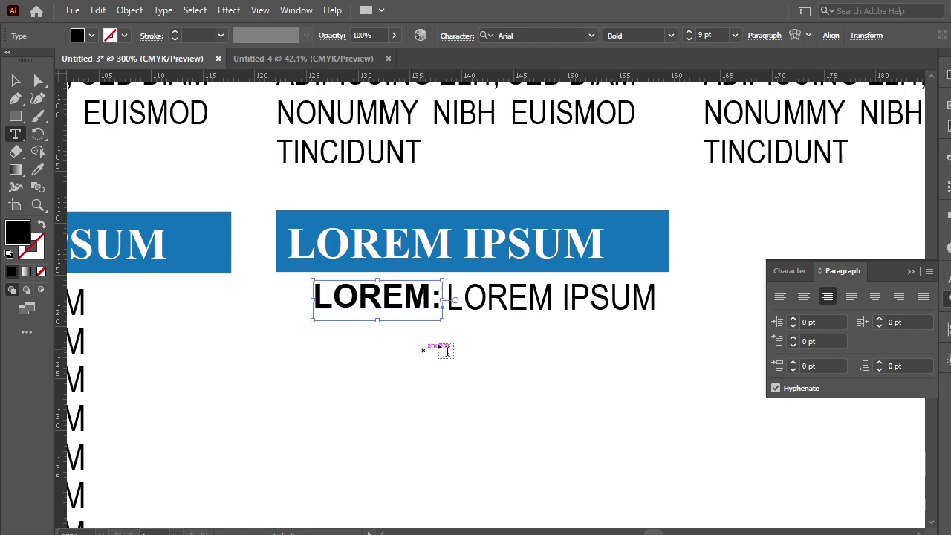
pyautogui.click(15, 97)
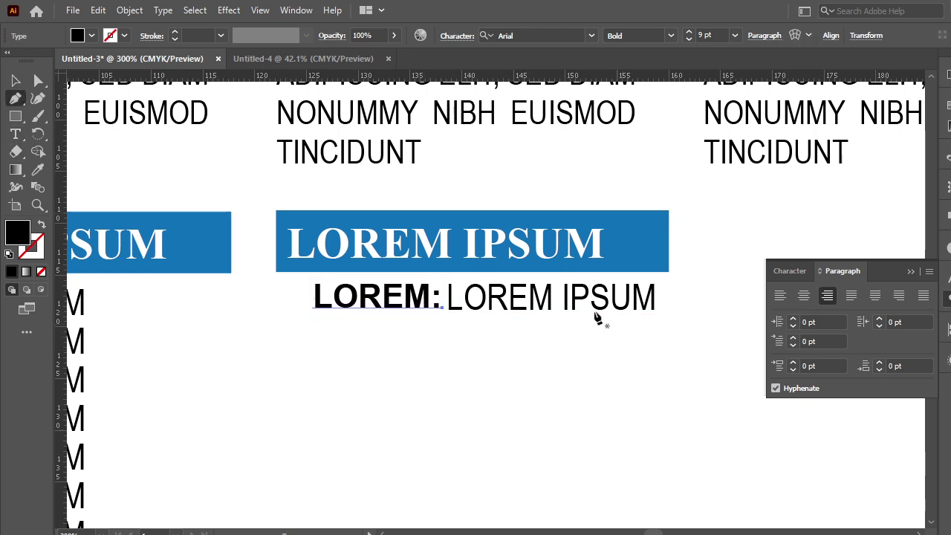
pyautogui.moveTo(574, 342); pyautogui.dragTo(338, 297)
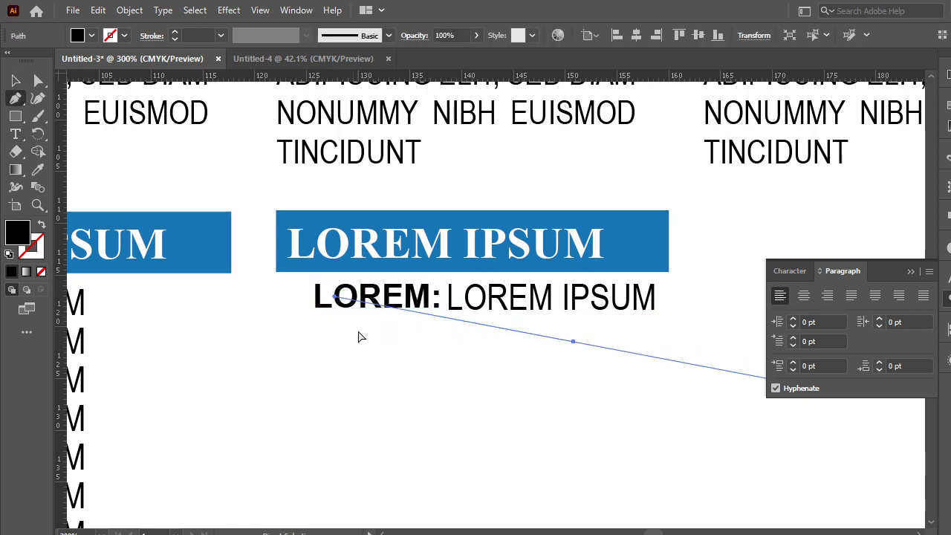
pyautogui.hotkey('ctrl', 'z')
pyautogui.click(19, 85)
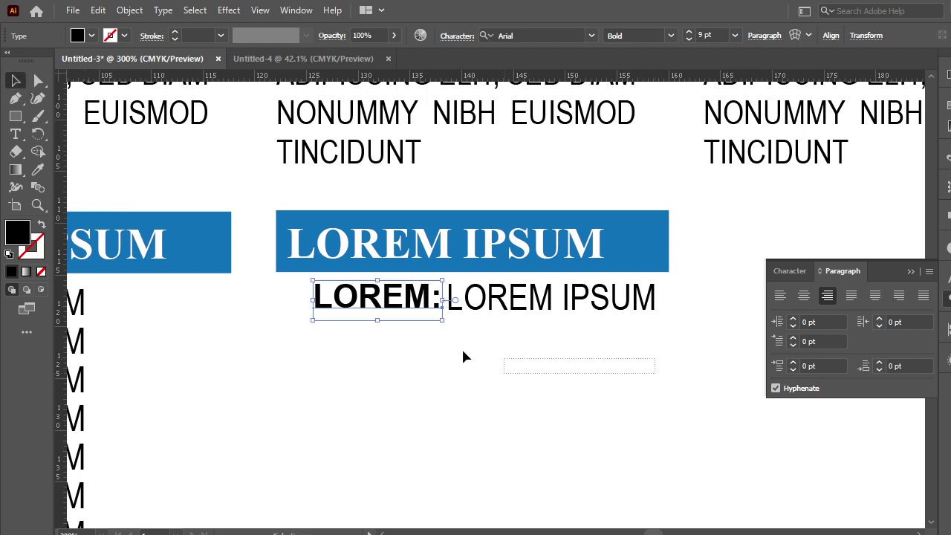
pyautogui.moveTo(462, 358); pyautogui.dragTo(363, 296)
pyautogui.hotkey('ctrl', 'g')
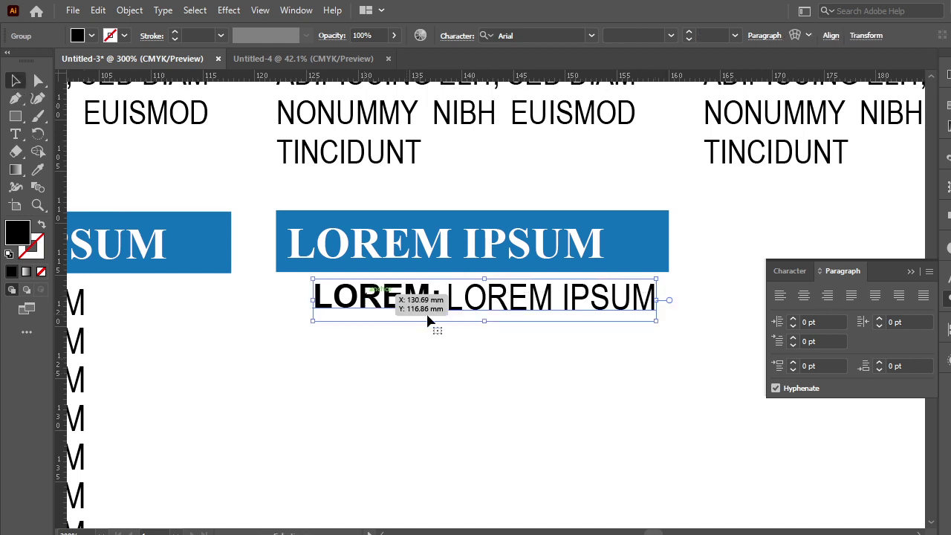
# - Duplicate the grouped row into six evenly spaced lines and select all six
pyautogui.moveTo(509, 302); pyautogui.dragTo(509, 347)
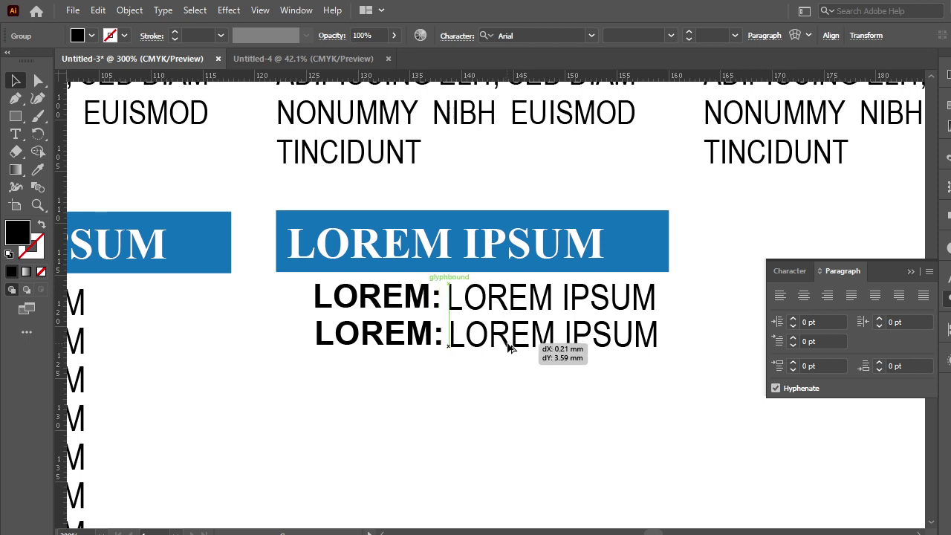
pyautogui.hotkey('ctrl', 'shift', 'b')
pyautogui.hotkey('ctrl', 'd')
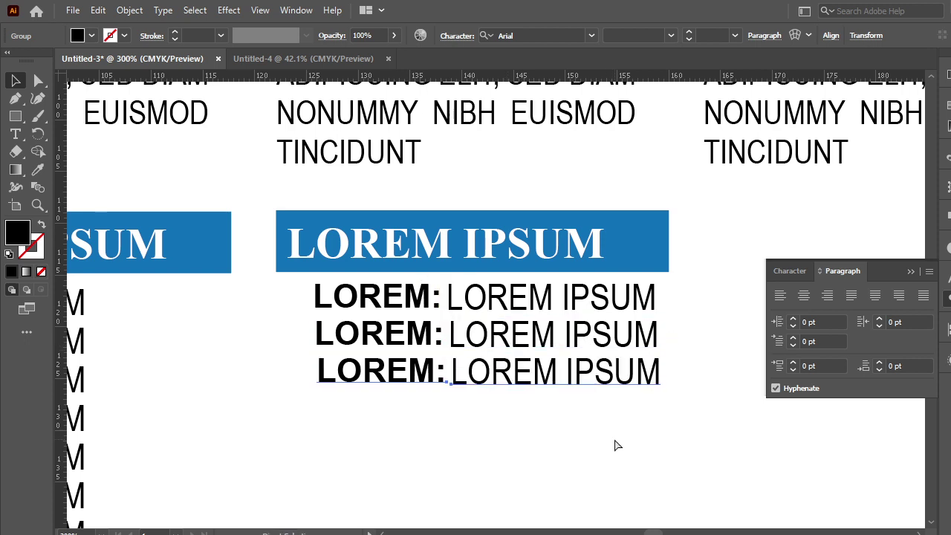
pyautogui.hotkey('ctrl', 'd')
pyautogui.hotkey('ctrl', 'd')
pyautogui.hotkey('ctrl', 'd')
pyautogui.hotkey('ctrl', 'shift', 'b')
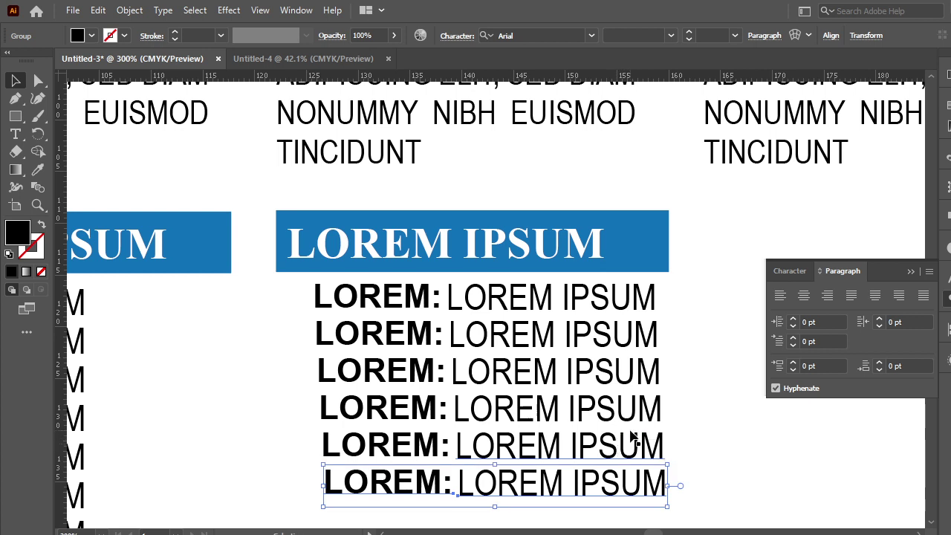
pyautogui.scroll(-3, 661, 439)
pyautogui.moveTo(709, 478); pyautogui.dragTo(312, 235)
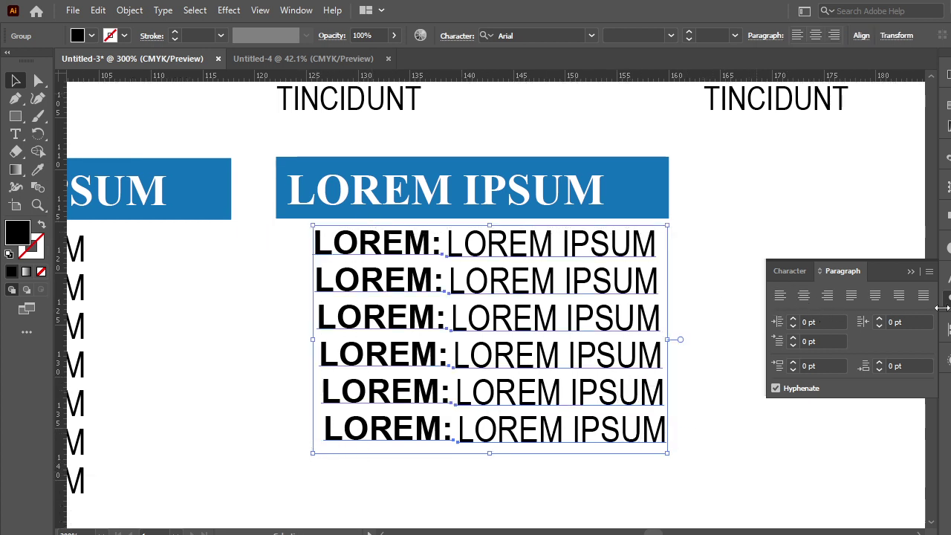
# - Horizontally centre the six LOREM rows, nudge them slightly right, and deselect
pyautogui.click(947, 329)
pyautogui.click(806, 364)
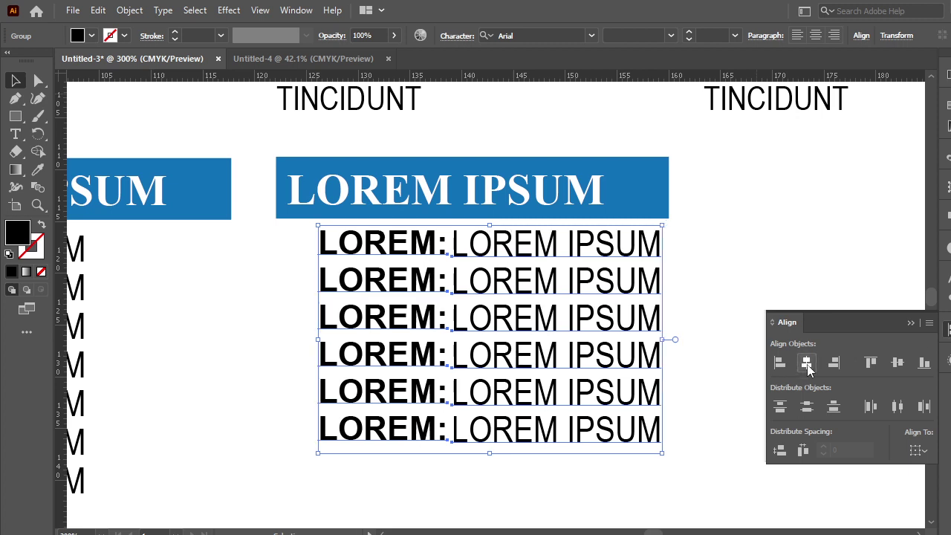
pyautogui.hotkey('shift', 'Left')
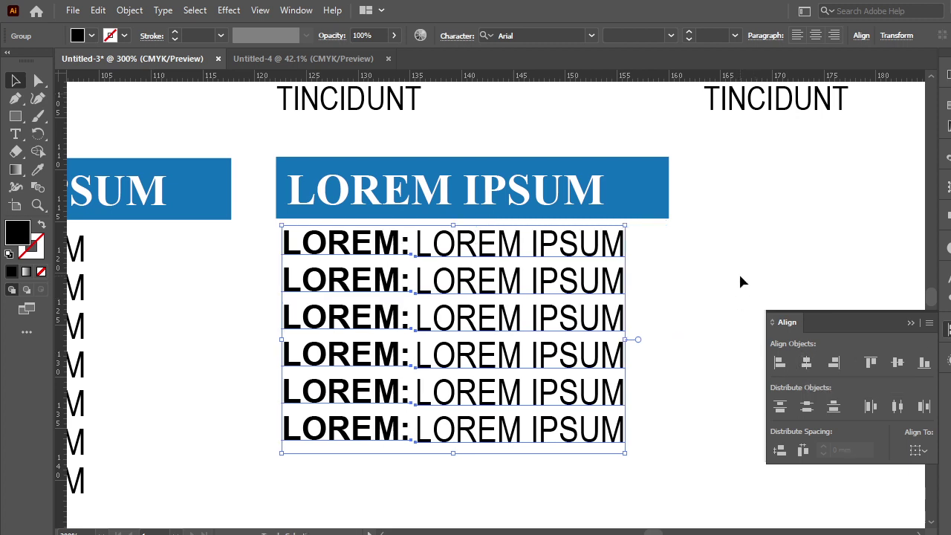
pyautogui.hotkey('shift', 'Right')
pyautogui.press('Right')
pyautogui.press('Right')
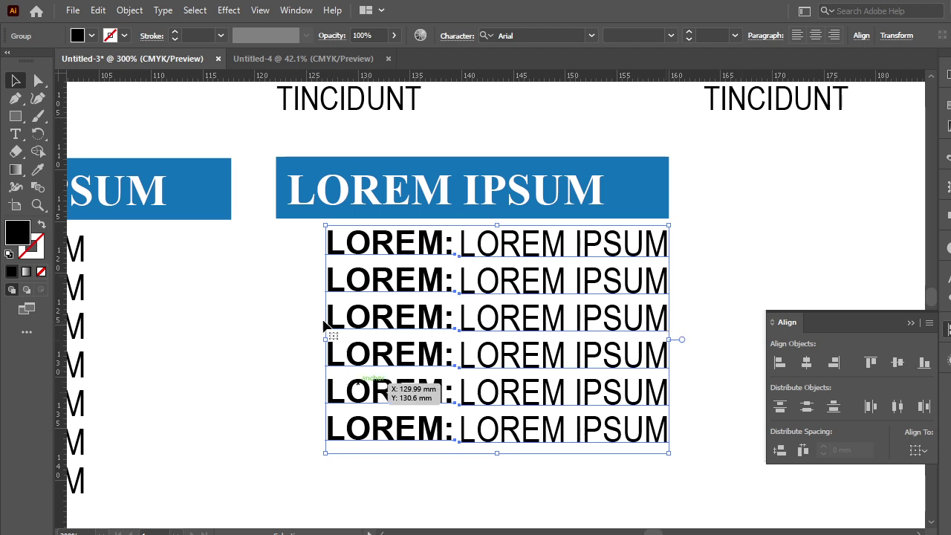
pyautogui.hotkey('ctrl', 'shift', 'a')
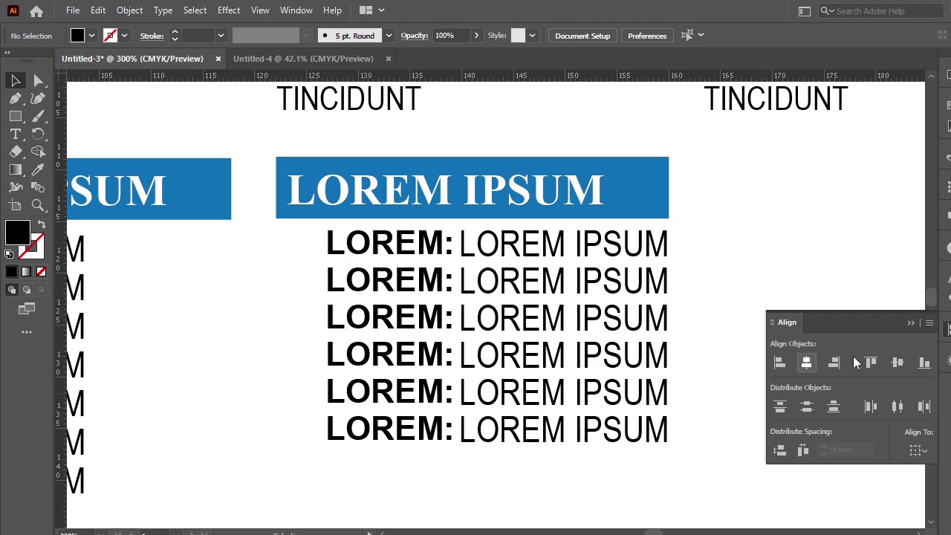
pyautogui.click(911, 323)
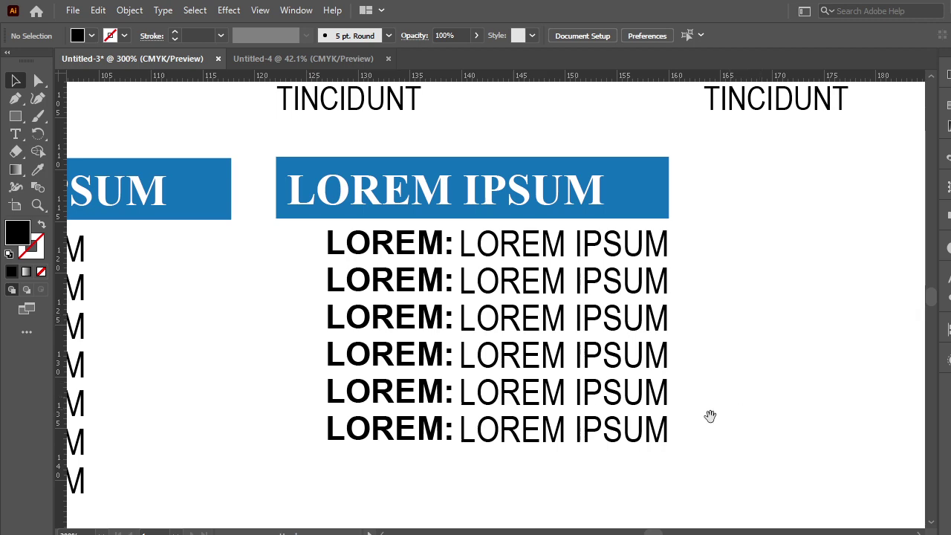
# - Ungroup the LOREM list into separate text lines
pyautogui.moveTo(559, 375); pyautogui.dragTo(710, 306)
pyautogui.moveTo(442, 342)
pyautogui.mouseDown()
pyautogui.moveTo(579, 389)
pyautogui.moveTo(505, 369)
pyautogui.moveTo(589, 370)
pyautogui.moveTo(443, 363)
pyautogui.mouseUp()
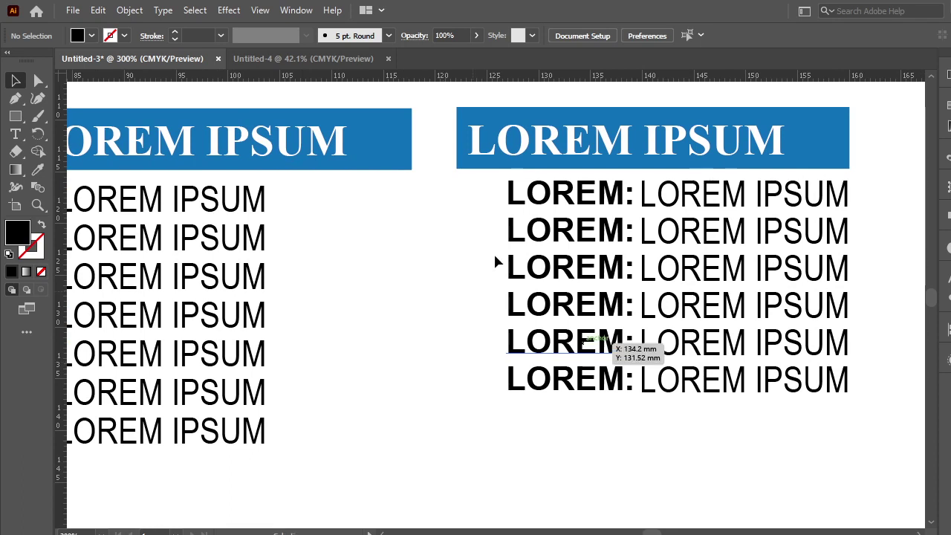
pyautogui.click(589, 195)
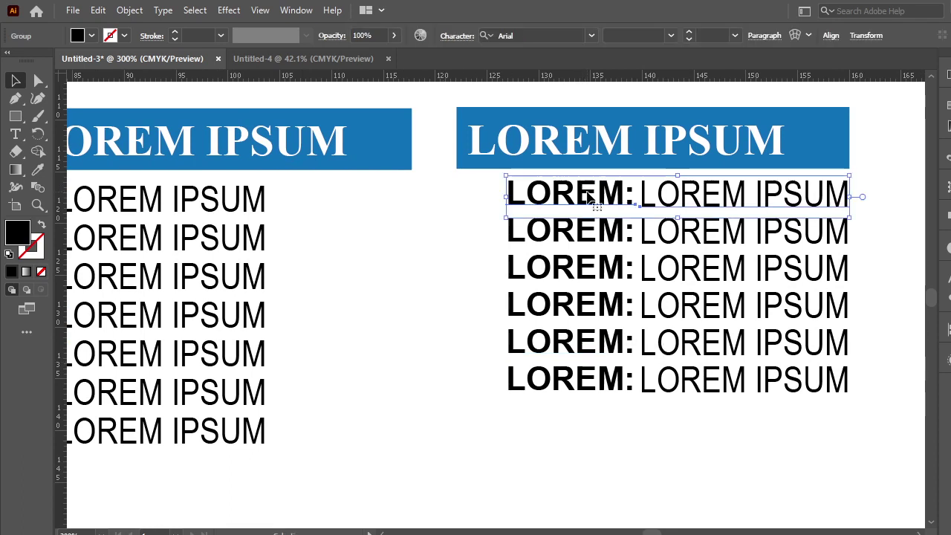
pyautogui.click(494, 428)
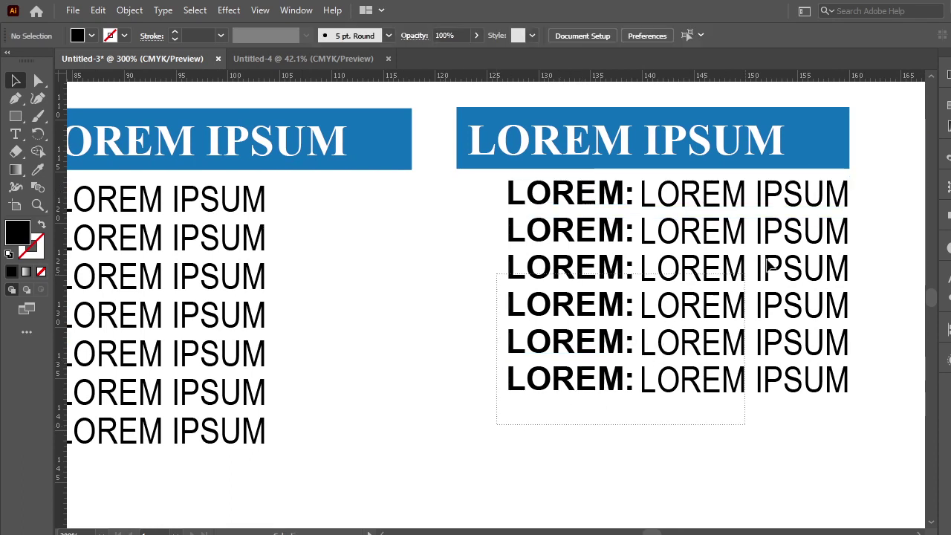
pyautogui.click(838, 196)
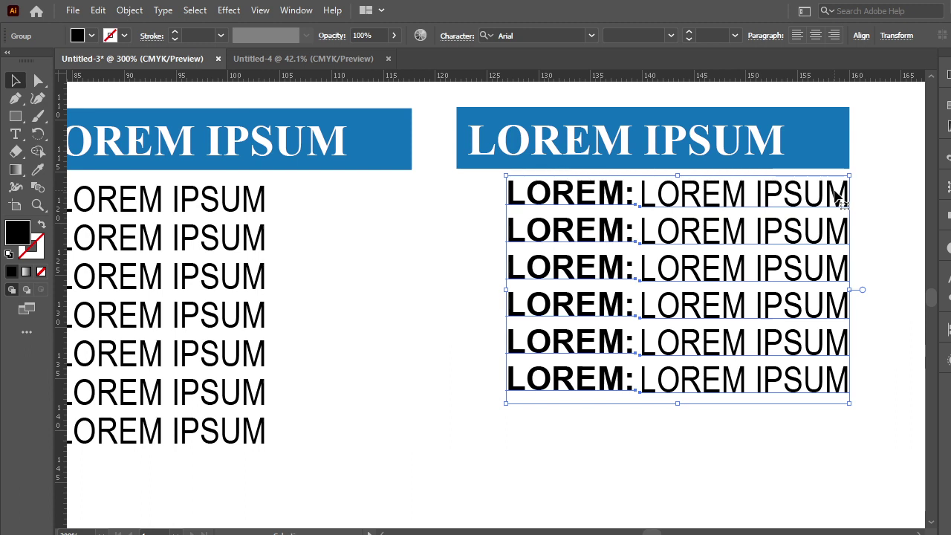
pyautogui.hotkey('ctrl', 'shift', 'g')
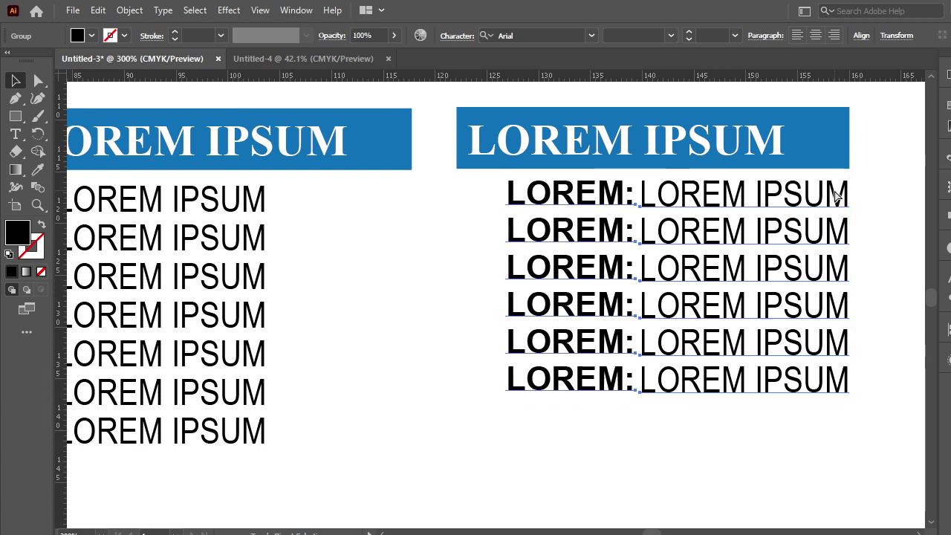
pyautogui.click(650, 446)
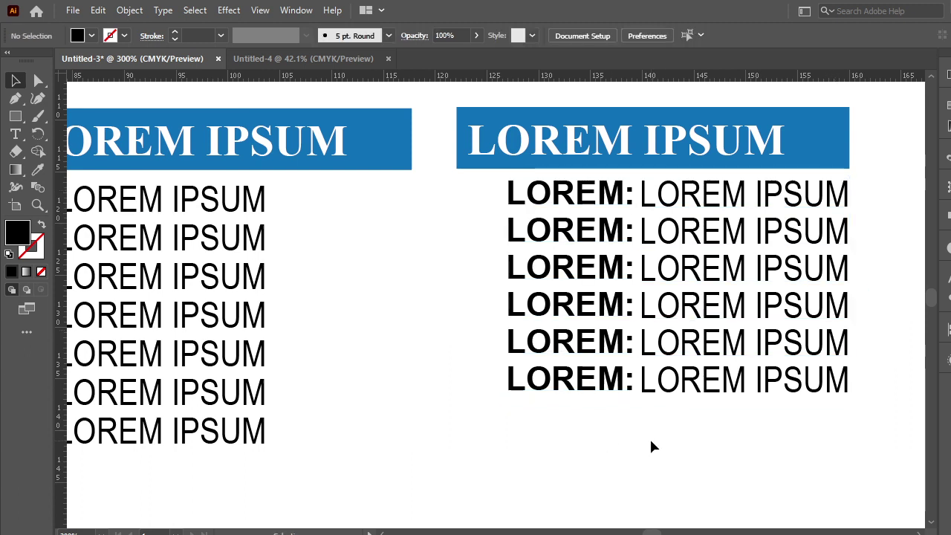
# - Delete the six bold LOREM: labels, then undo to restore them
pyautogui.click(551, 208)
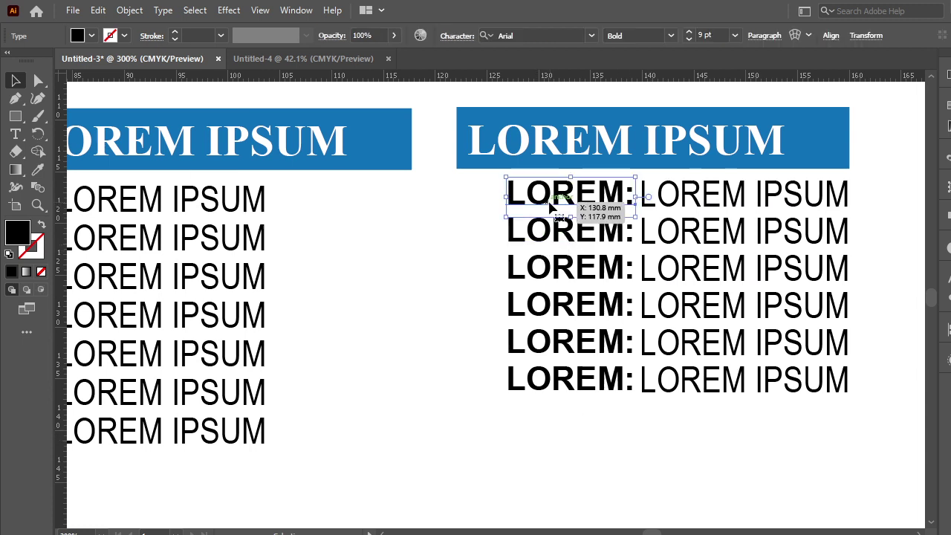
pyautogui.click(615, 427)
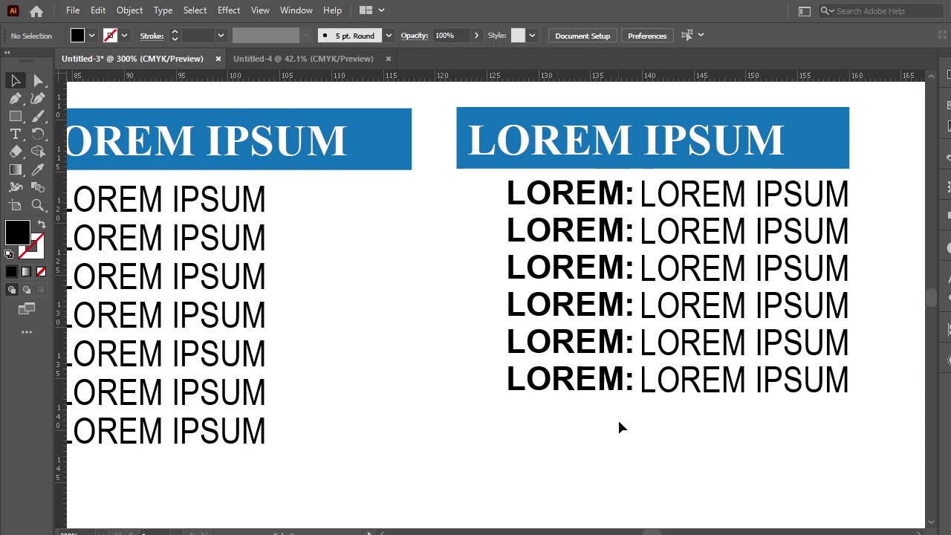
pyautogui.moveTo(620, 415); pyautogui.dragTo(504, 195)
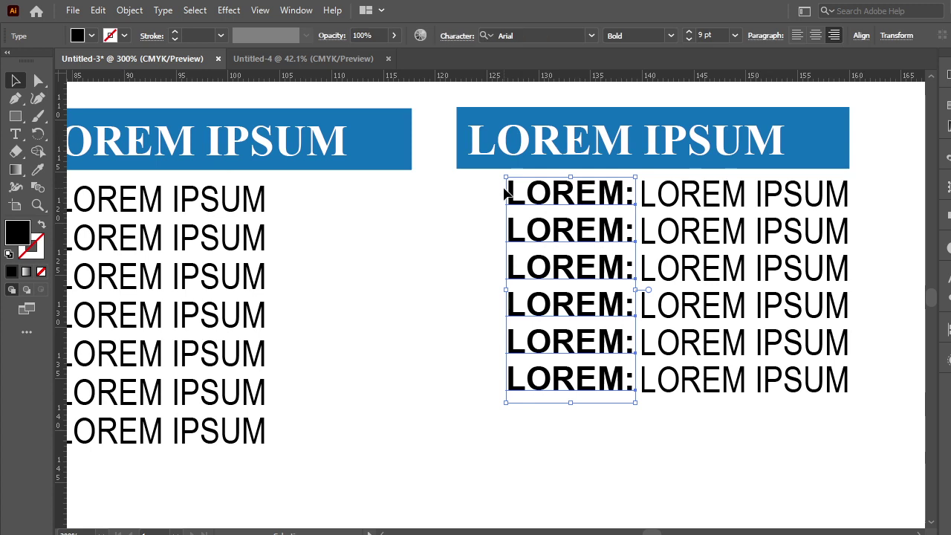
pyautogui.press('Delete')
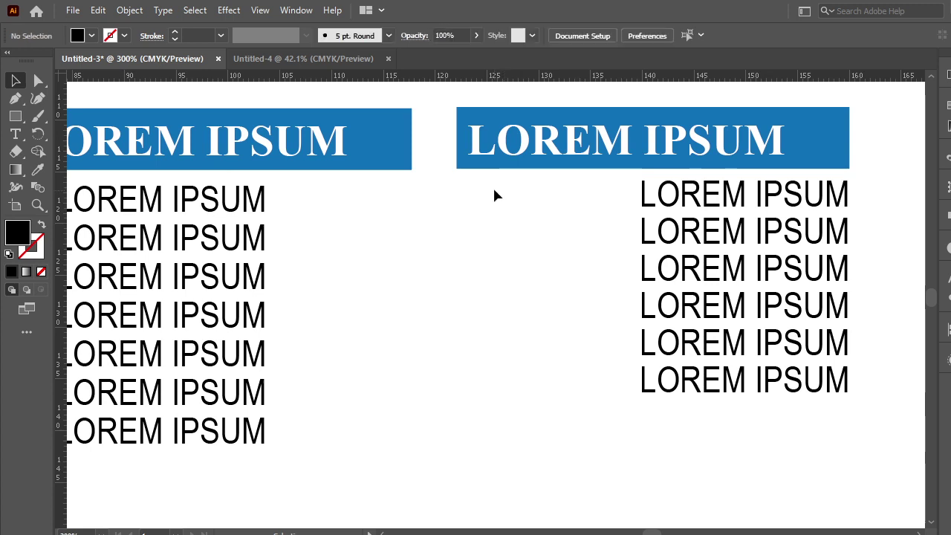
pyautogui.moveTo(610, 248); pyautogui.dragTo(610, 230)
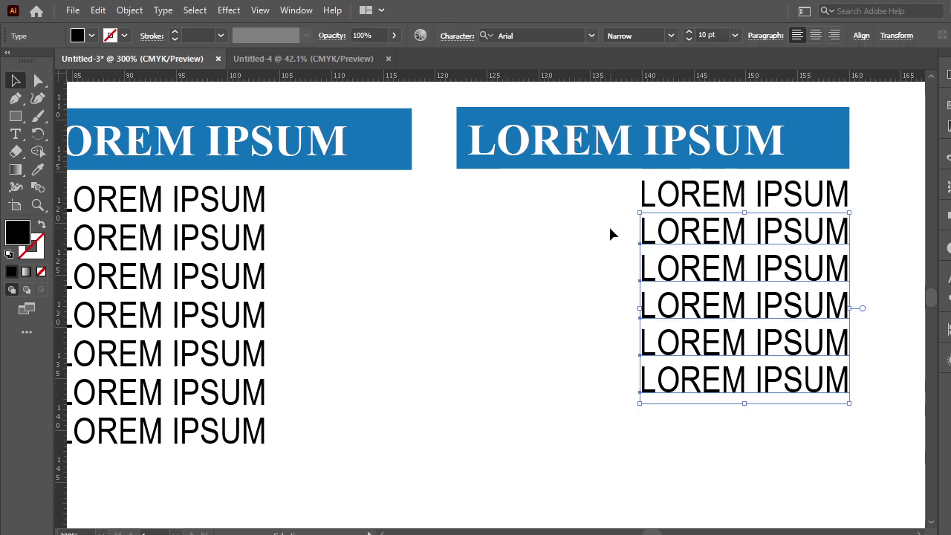
pyautogui.hotkey('ctrl', 'z')
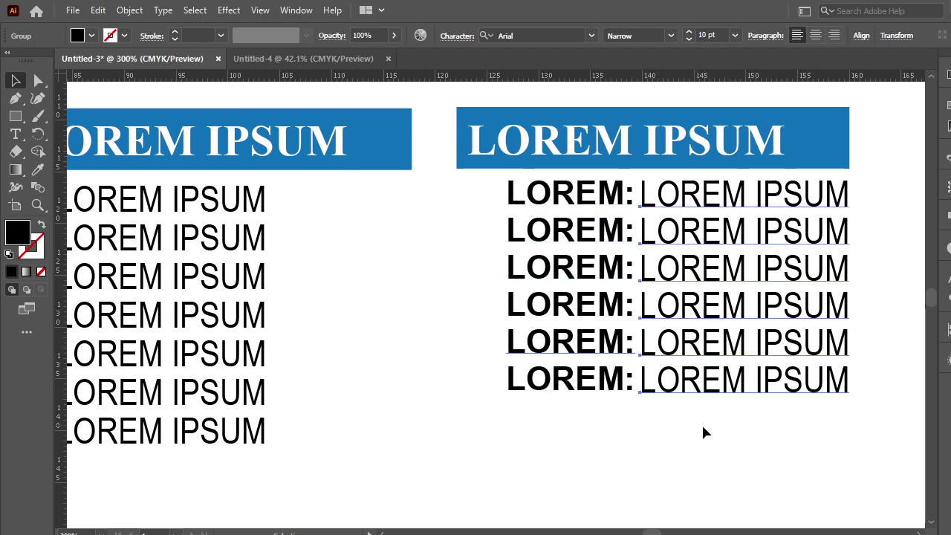
pyautogui.click(701, 425)
# - Pan to the neighbouring copied section and select rows in its list
pyautogui.moveTo(758, 437); pyautogui.dragTo(373, 441)
pyautogui.moveTo(444, 436)
pyautogui.mouseDown()
pyautogui.moveTo(509, 443)
pyautogui.moveTo(148, 181)
pyautogui.moveTo(677, 188)
pyautogui.moveTo(638, 167)
pyautogui.mouseUp()
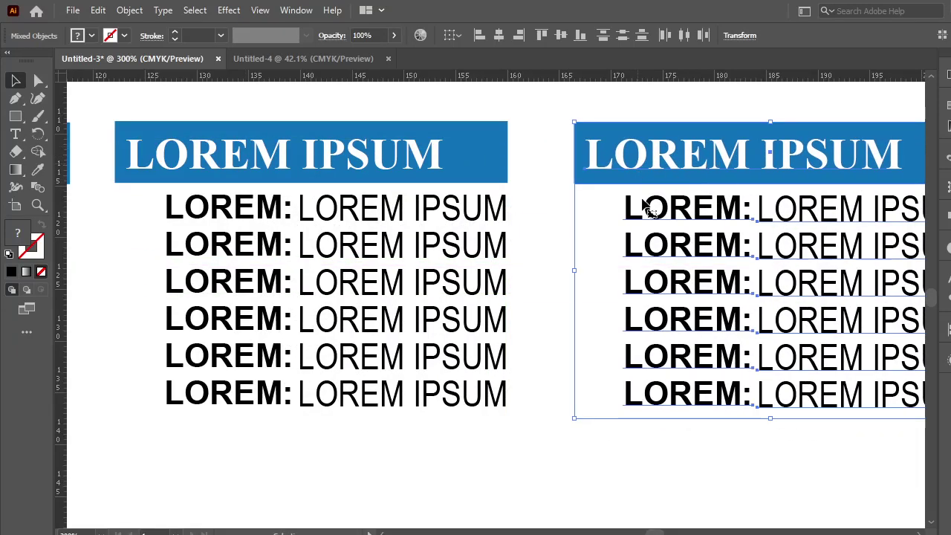
pyautogui.click(582, 335)
pyautogui.rightClick(671, 315)
pyautogui.click(673, 321)
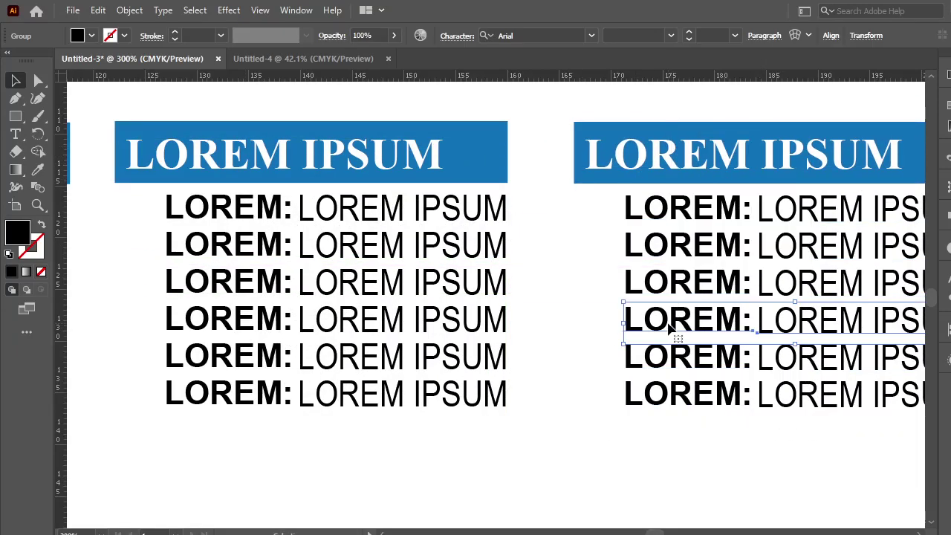
pyautogui.click(711, 405)
# - Ungroup the right-hand list and delete its labels and five lines, leaving one LOREM IPSUM
pyautogui.moveTo(851, 442); pyautogui.dragTo(661, 209)
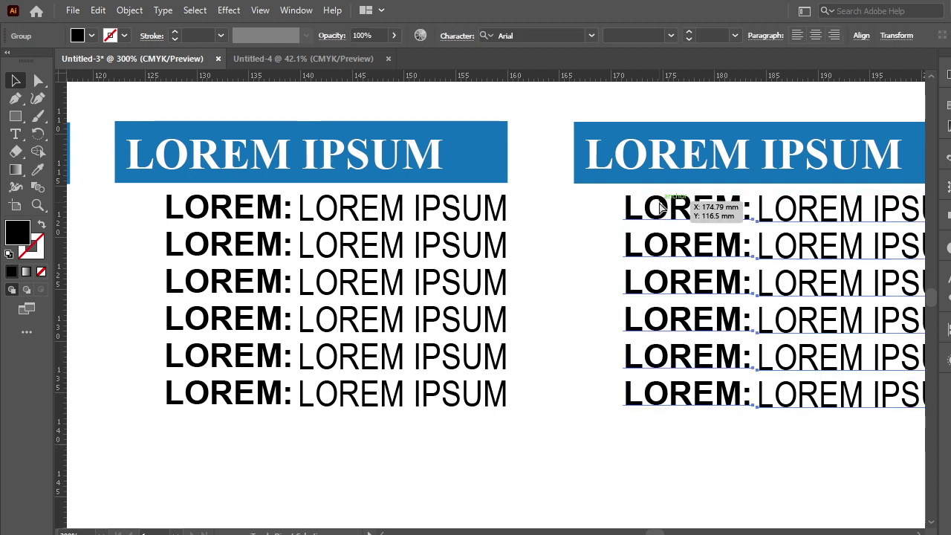
pyautogui.hotkey('ctrl', 'shift', 'g')
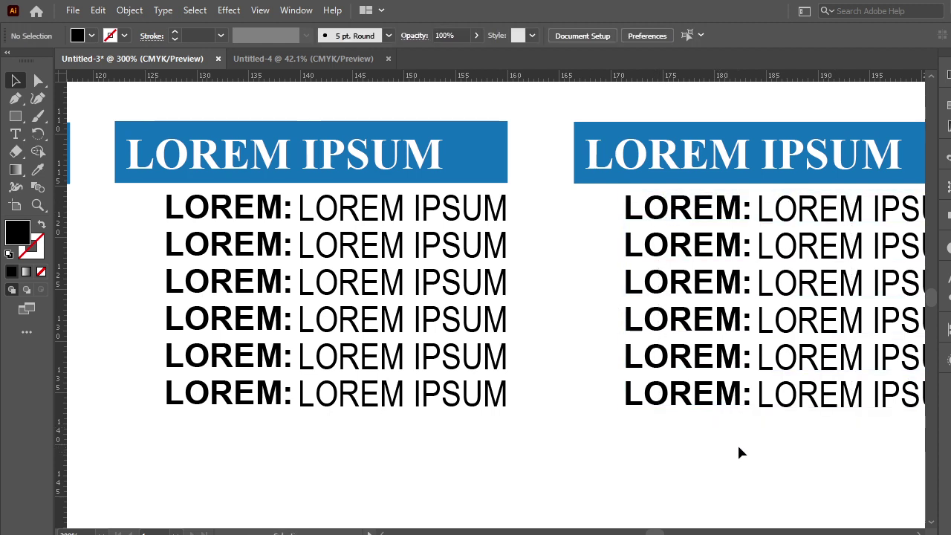
pyautogui.moveTo(737, 443); pyautogui.dragTo(605, 192)
pyautogui.press('Delete')
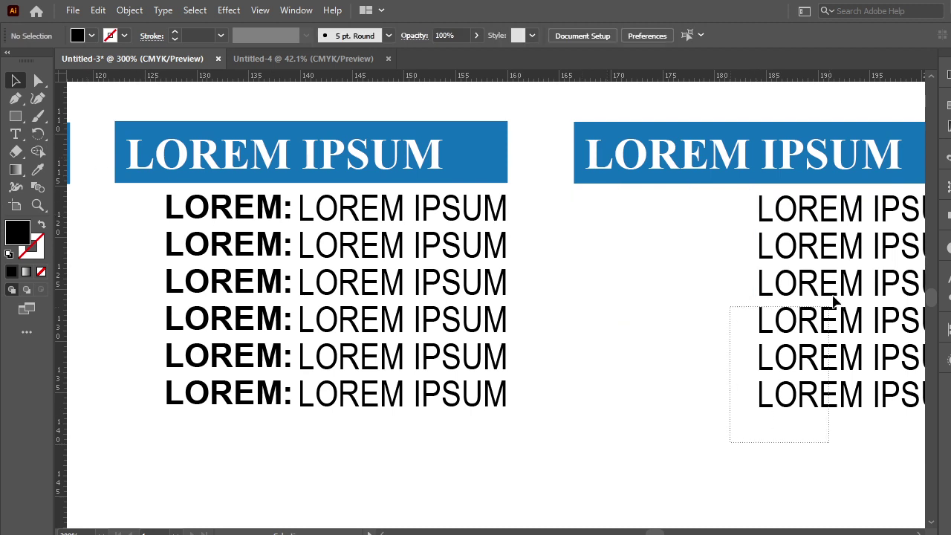
pyautogui.moveTo(832, 297); pyautogui.dragTo(841, 242)
pyautogui.press('Delete')
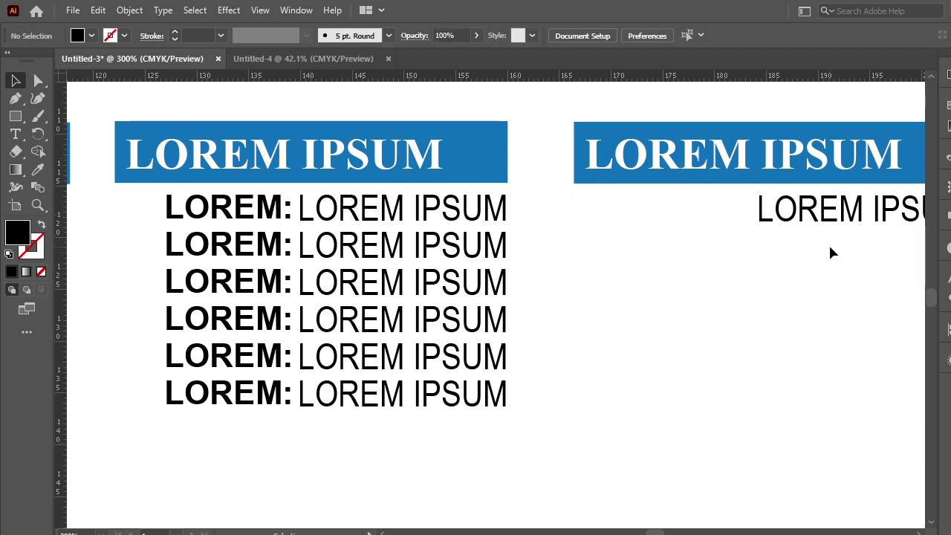
# - Copy a blue bullet square from the first list beside the remaining line, enlarged
pyautogui.hscroll(-5, 652, 369)
pyautogui.hscroll(-4, 524, 364)
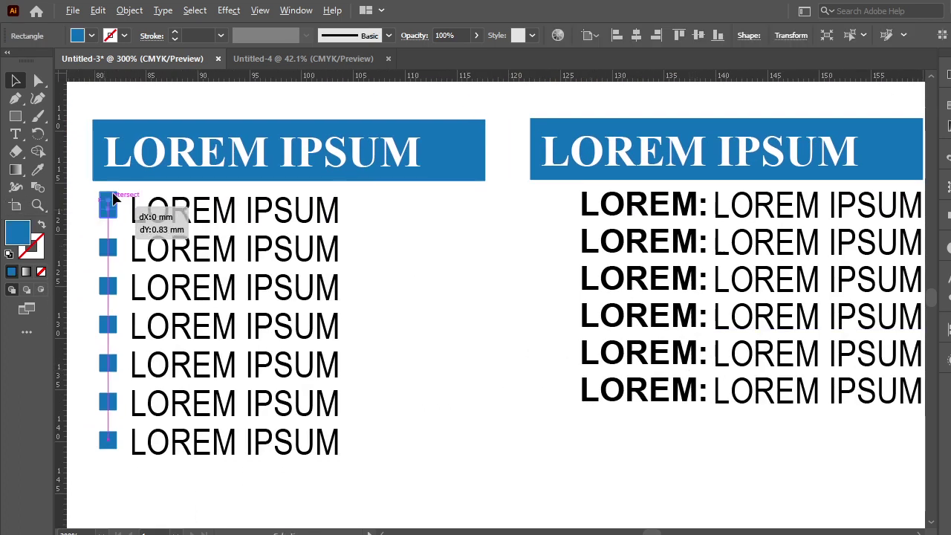
pyautogui.moveTo(104, 211)
pyautogui.mouseDown()
pyautogui.moveTo(713, 439)
pyautogui.moveTo(786, 442)
pyautogui.mouseUp()
pyautogui.hscroll(10, 758, 444)
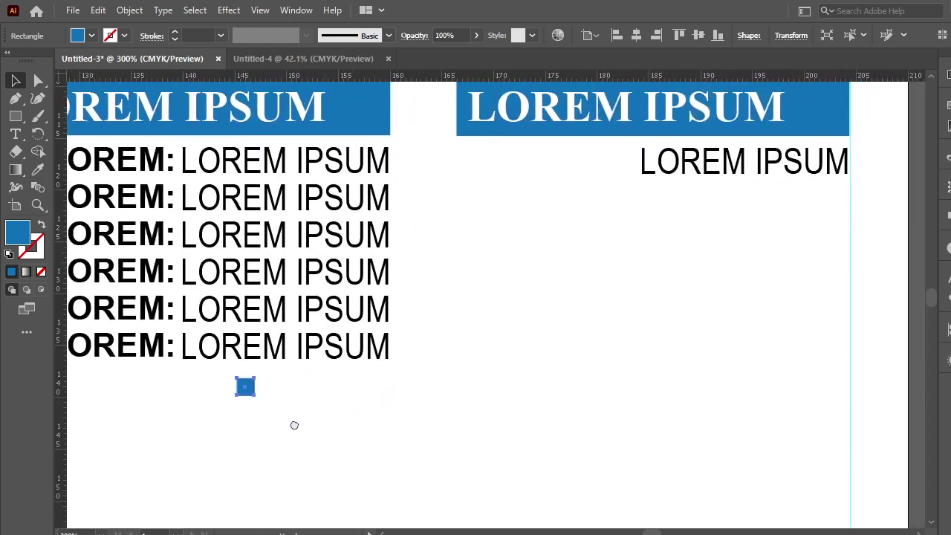
pyautogui.hscroll(2, 292, 424)
pyautogui.moveTo(215, 411); pyautogui.dragTo(488, 185)
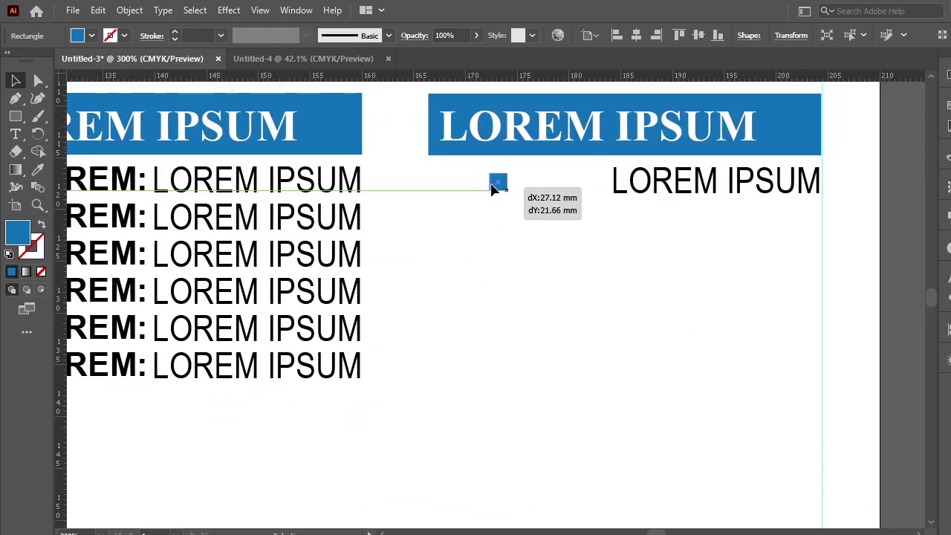
pyautogui.moveTo(488, 185); pyautogui.dragTo(485, 185)
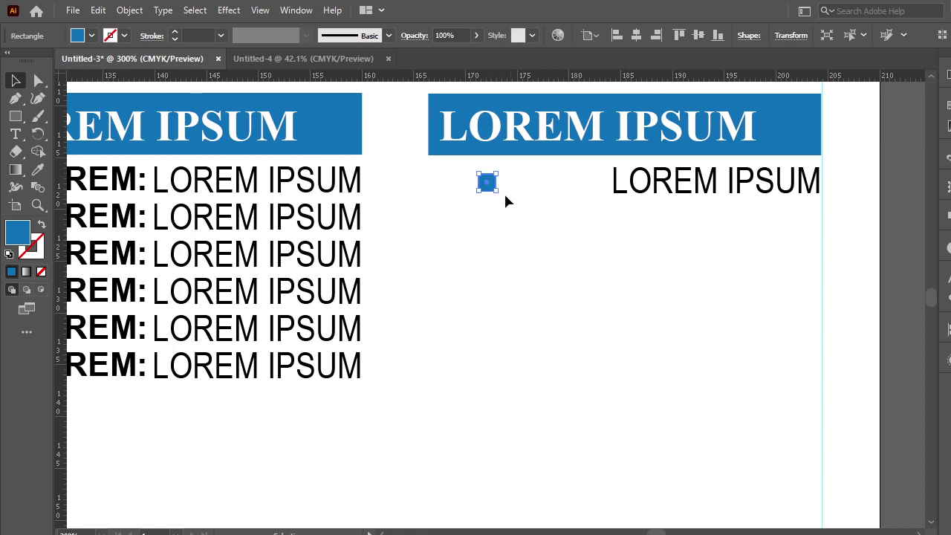
pyautogui.moveTo(494, 179); pyautogui.dragTo(505, 165)
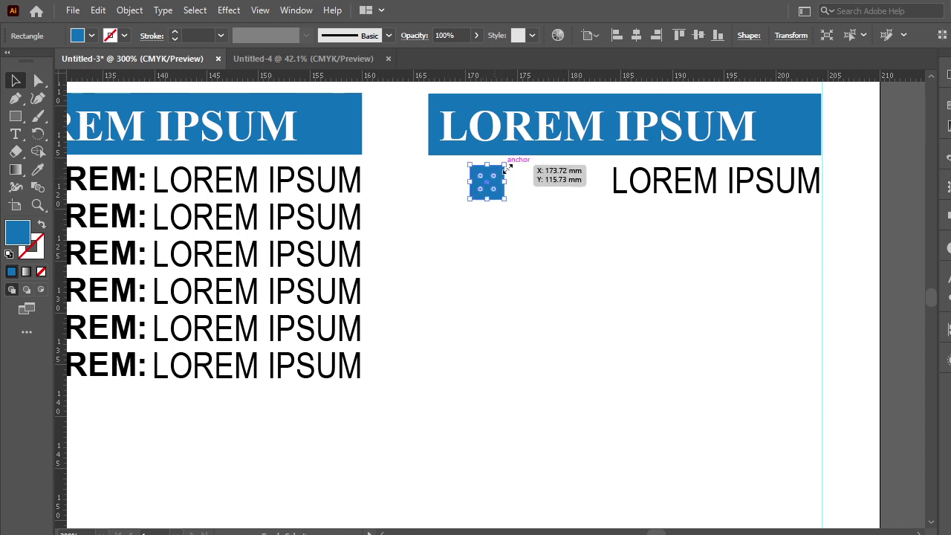
pyautogui.click(533, 197)
pyautogui.moveTo(485, 186); pyautogui.dragTo(515, 187)
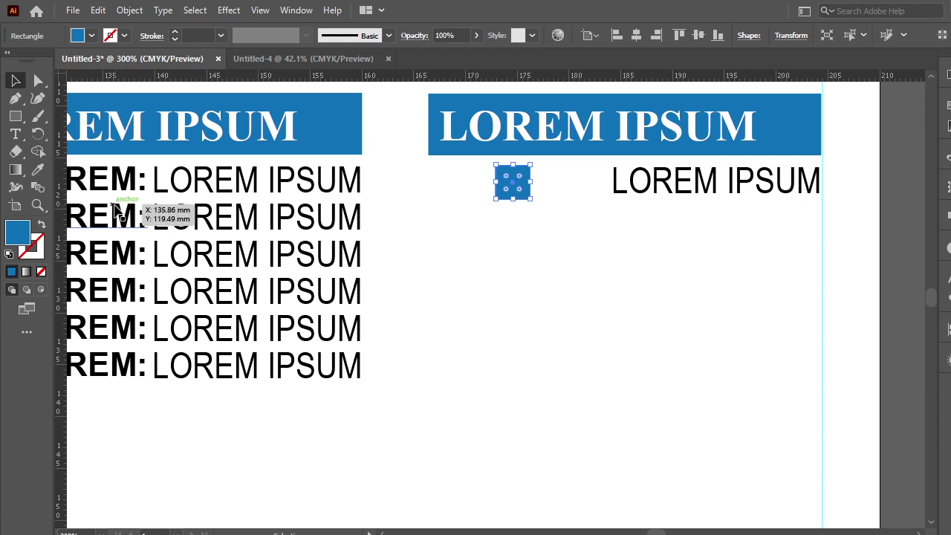
# - Prefix the line with ':' and align the ': LOREM IPSUM' text with the blue square
pyautogui.click(621, 190)
pyautogui.press('t')
pyautogui.click(630, 182)
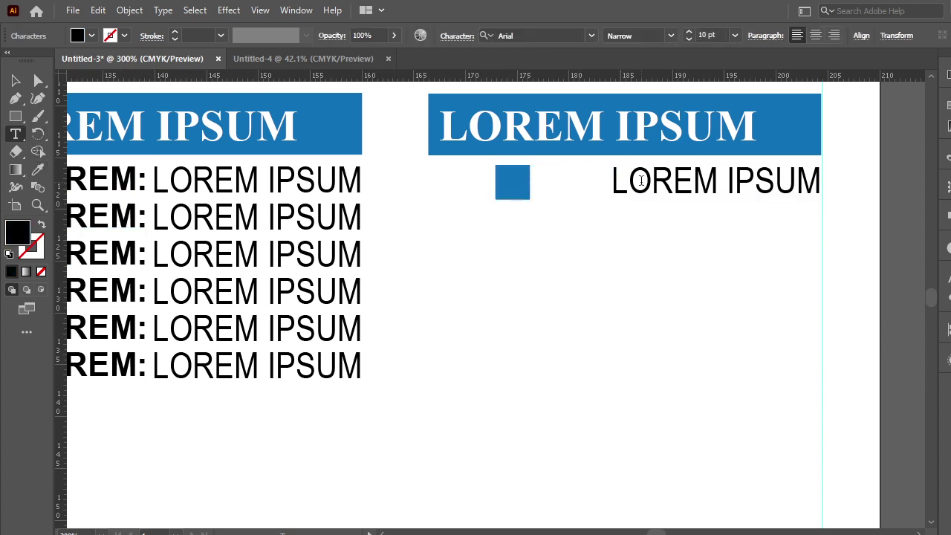
pyautogui.press('Left')
pyautogui.write(':')
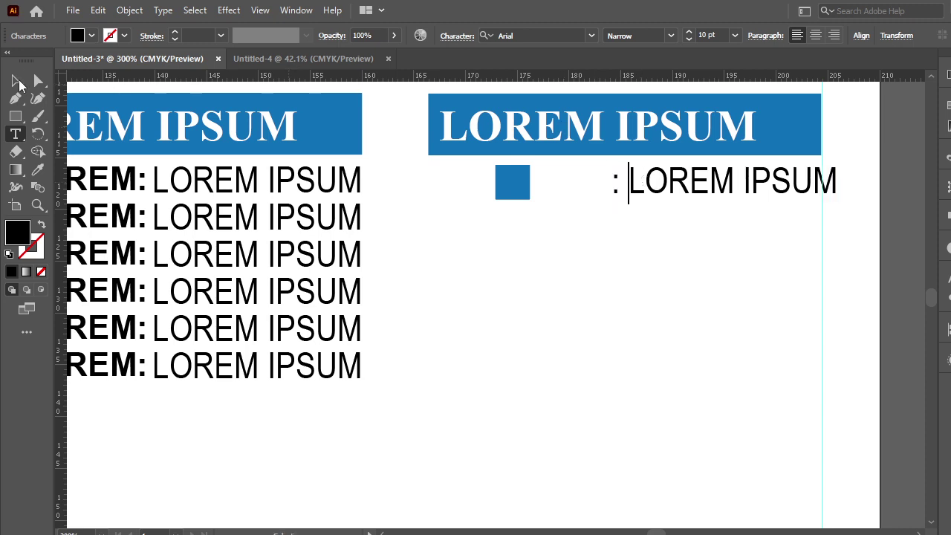
pyautogui.click(15, 82)
pyautogui.moveTo(693, 186); pyautogui.dragTo(654, 186)
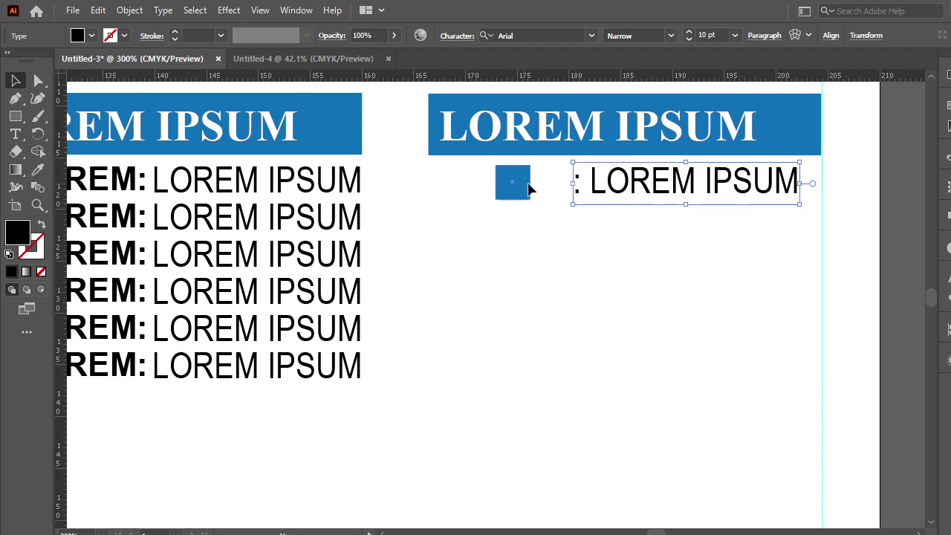
pyautogui.moveTo(525, 190)
pyautogui.mouseDown()
pyautogui.moveTo(553, 191)
pyautogui.moveTo(531, 173)
pyautogui.mouseUp()
pyautogui.click(707, 237)
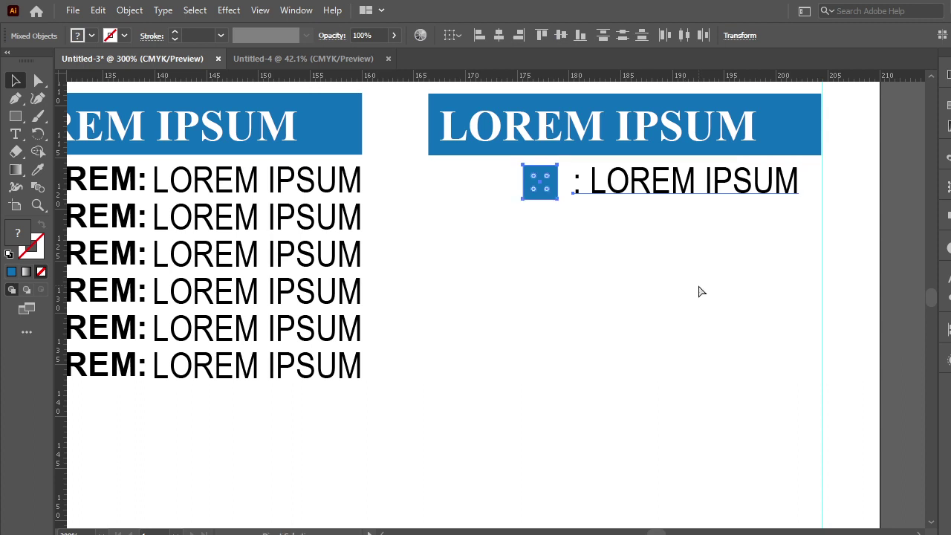
# - Group the square with its text and duplicate the row into five stacked rows
pyautogui.hotkey('ctrl', 'g')
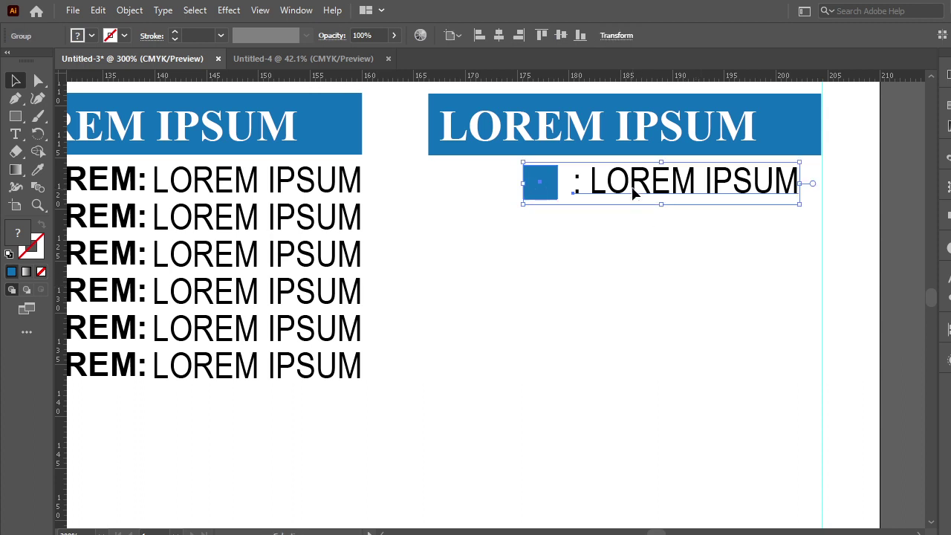
pyautogui.moveTo(633, 192); pyautogui.dragTo(636, 248)
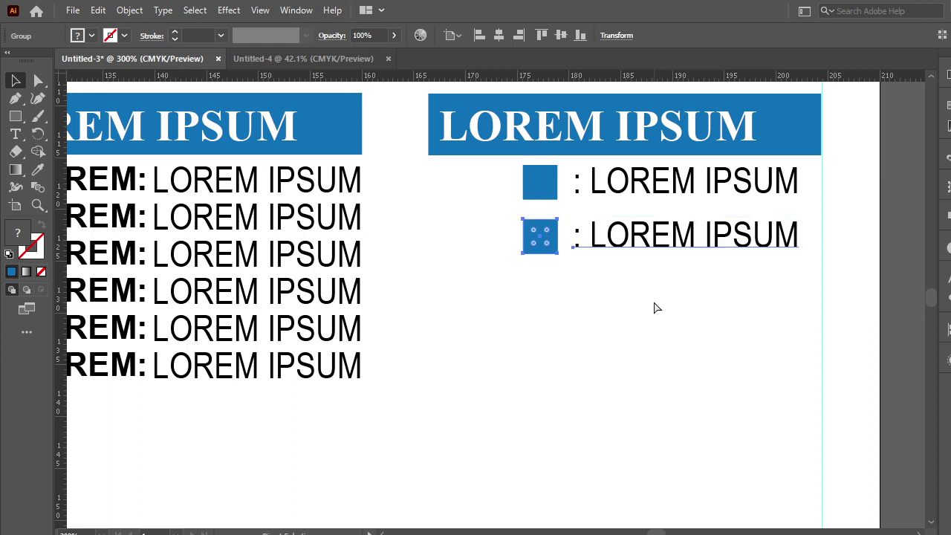
pyautogui.hotkey('ctrl', 'd')
pyautogui.hotkey('ctrl', 'd')
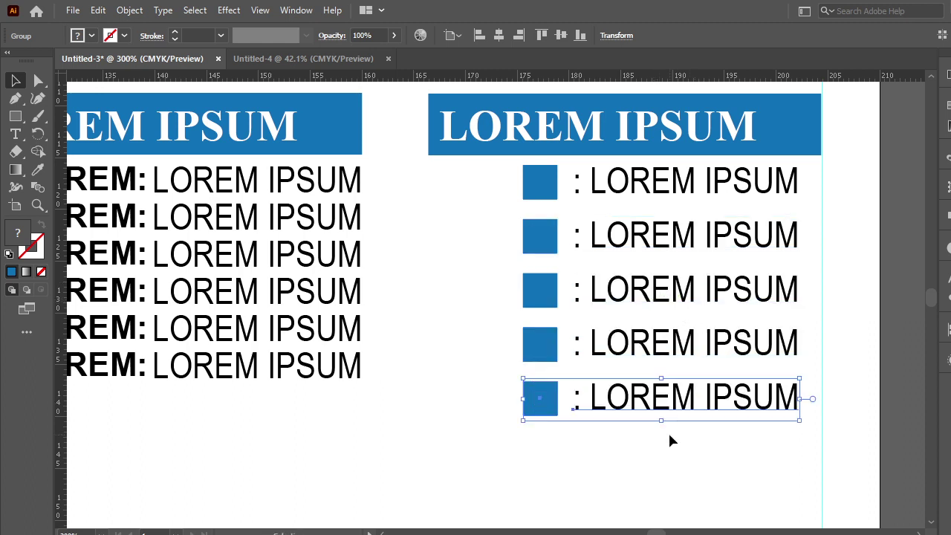
pyautogui.click(543, 422)
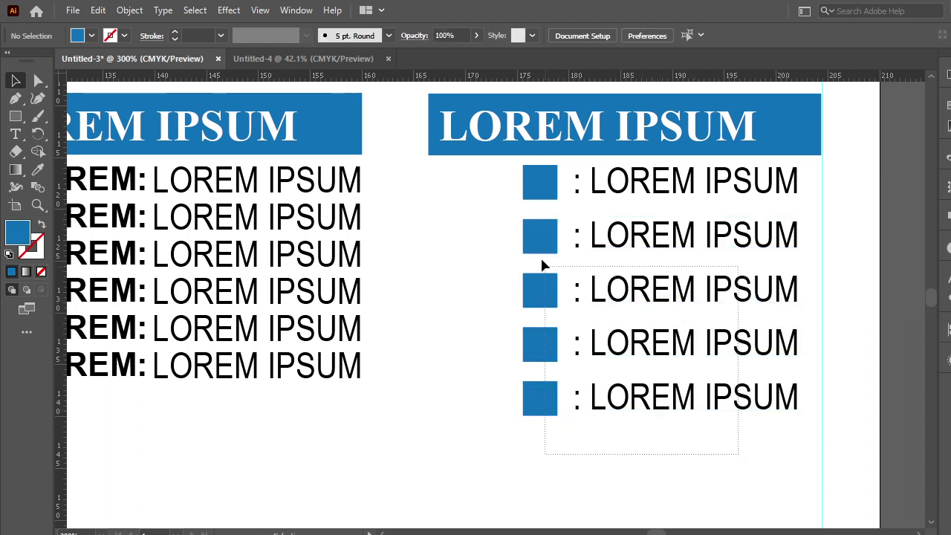
pyautogui.moveTo(644, 454); pyautogui.dragTo(524, 191)
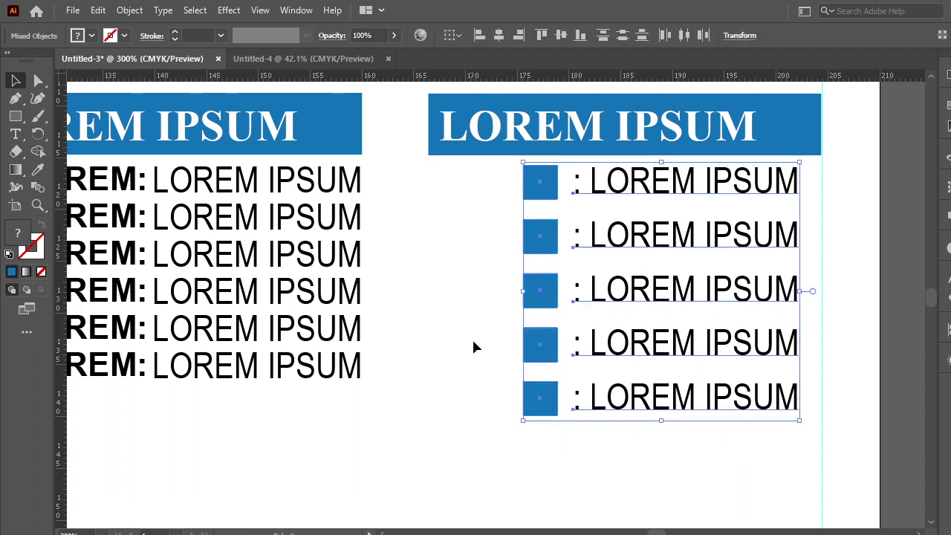
# - Select each row's blue square in turn from bottom to top, then deselect
pyautogui.click(532, 396)
pyautogui.click(540, 343)
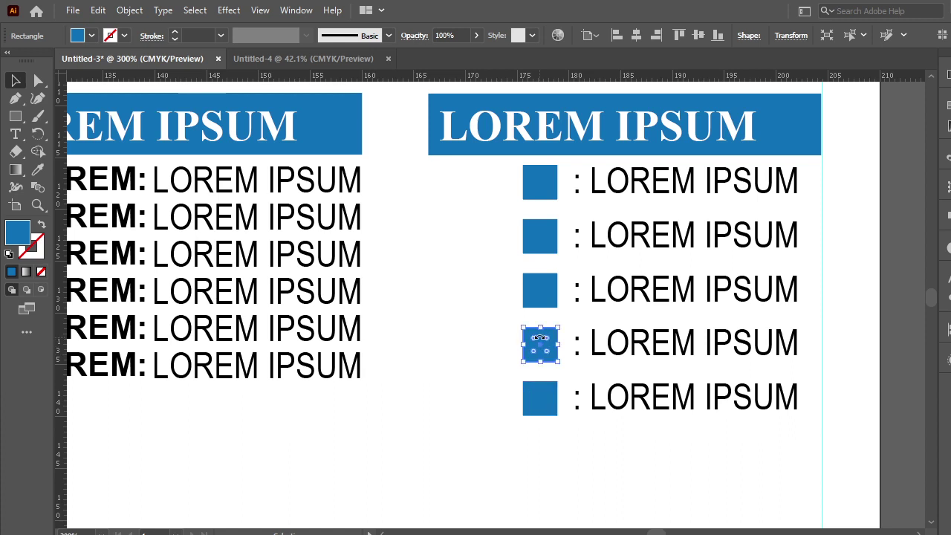
pyautogui.click(544, 294)
pyautogui.click(547, 233)
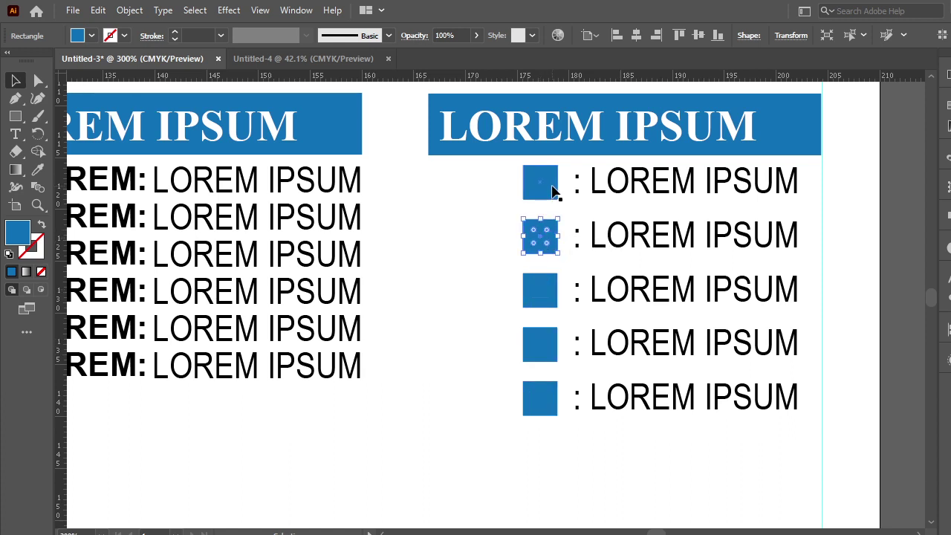
pyautogui.click(551, 190)
pyautogui.click(463, 299)
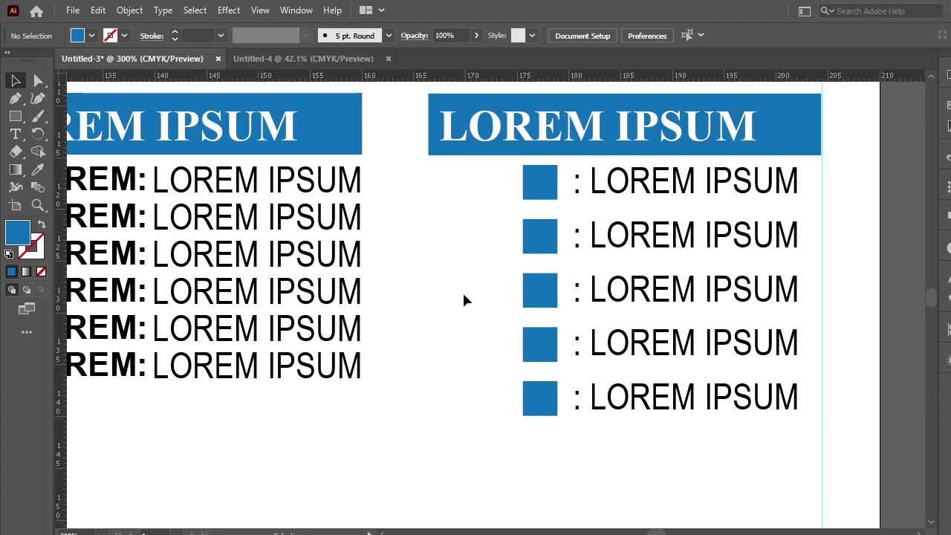
# - Zoom out and duplicate the first column's blue header and bullet list straight below it
pyautogui.hotkey('ctrl', '-')
pyautogui.hotkey('ctrl', '-')
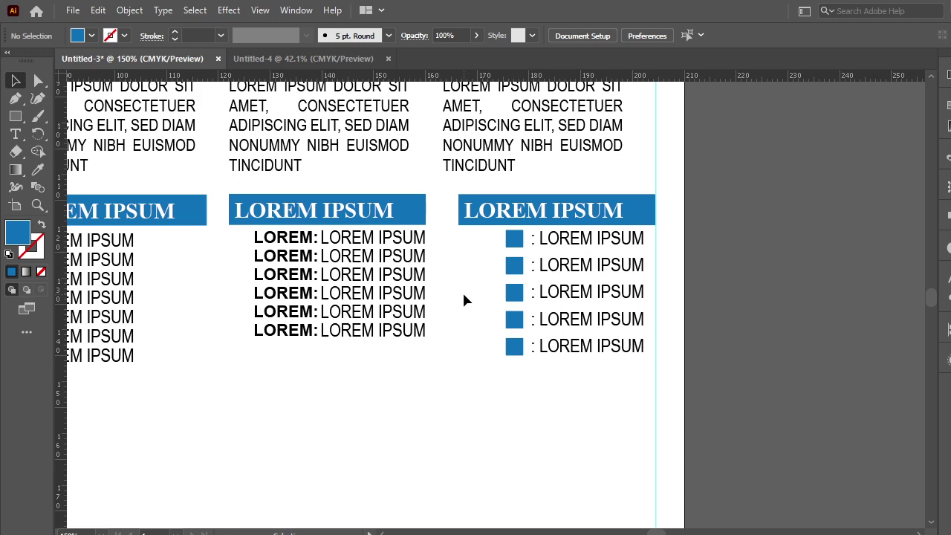
pyautogui.hotkey('ctrl', '-')
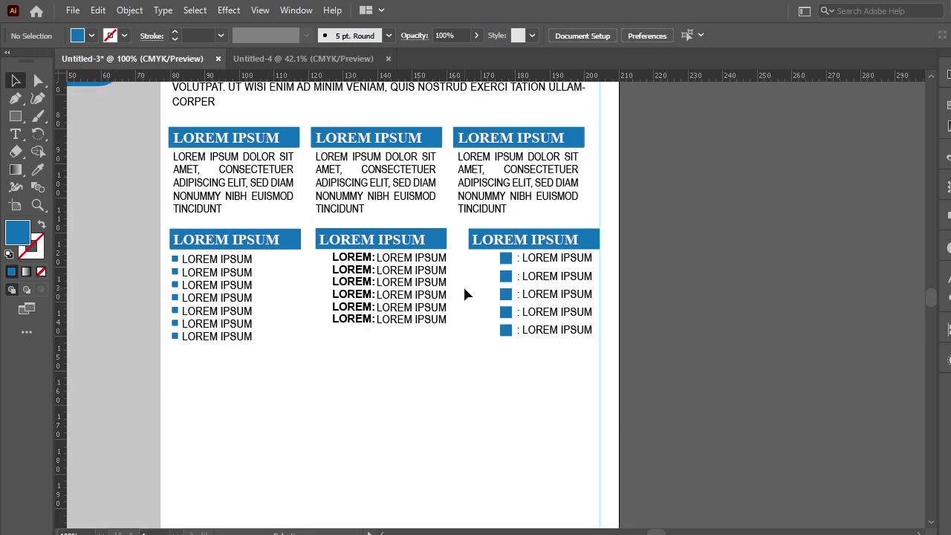
pyautogui.moveTo(704, 199)
pyautogui.mouseDown()
pyautogui.moveTo(784, 280)
pyautogui.moveTo(787, 244)
pyautogui.mouseUp()
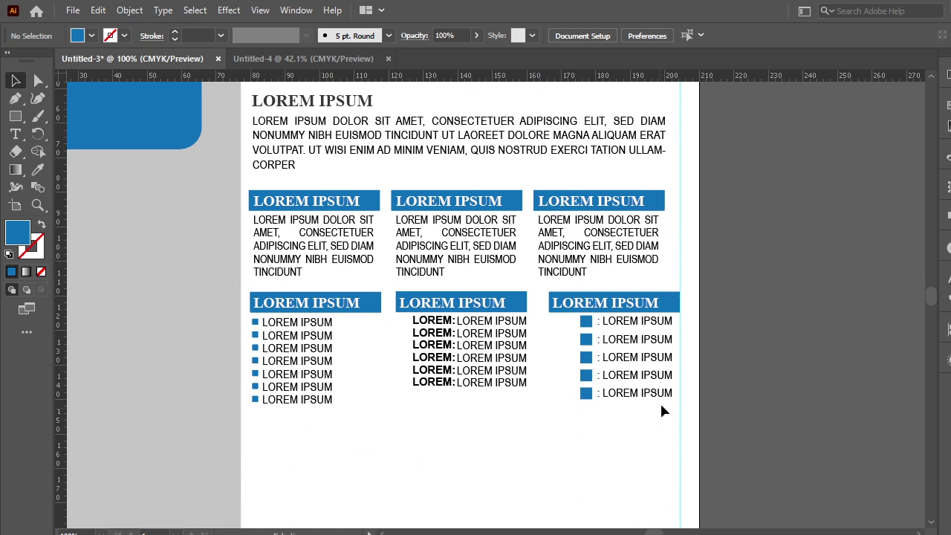
pyautogui.moveTo(713, 440); pyautogui.dragTo(736, 293)
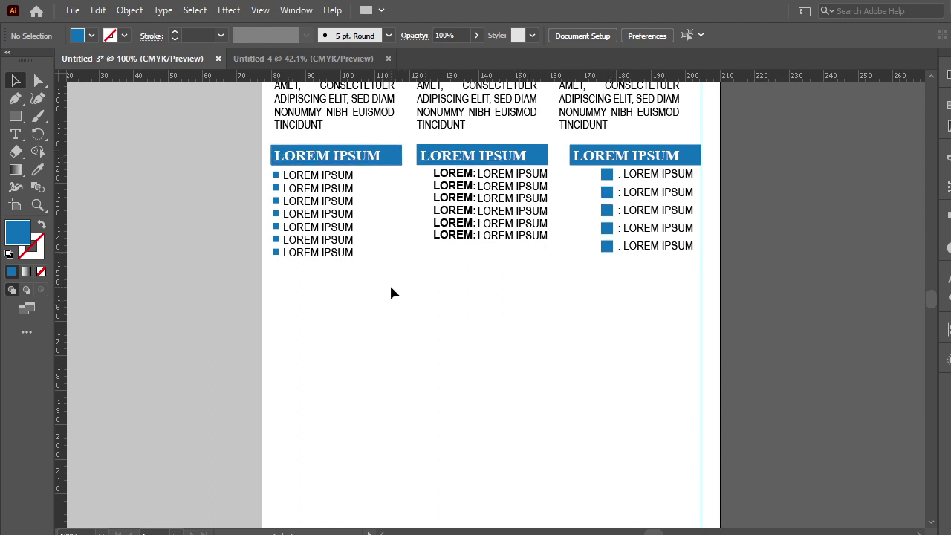
pyautogui.moveTo(390, 283); pyautogui.dragTo(266, 146)
pyautogui.moveTo(315, 202); pyautogui.dragTo(319, 347)
pyautogui.click(441, 383)
# - Remove the seven bullet lines from the duplicated column
pyautogui.hotkey('ctrl', '=')
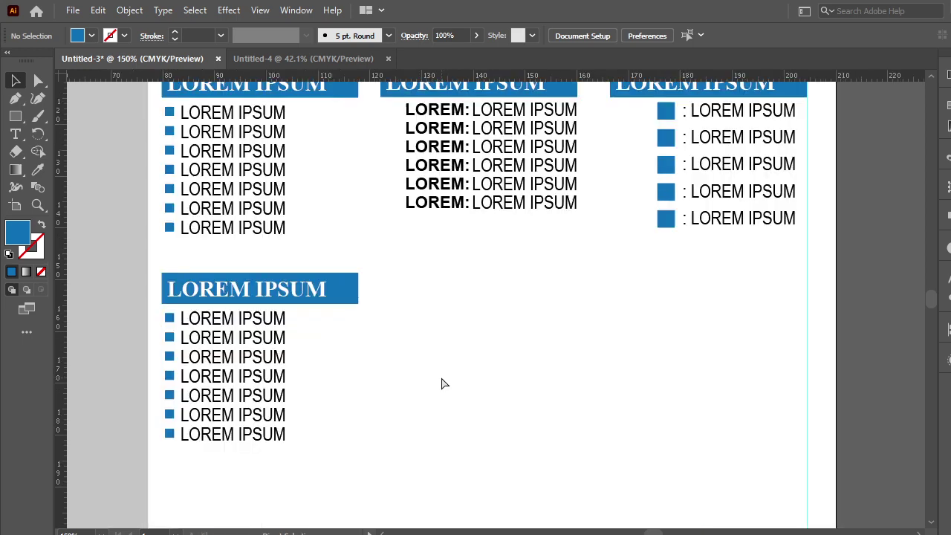
pyautogui.hotkey('ctrl', '=')
pyautogui.moveTo(439, 381); pyautogui.dragTo(647, 237)
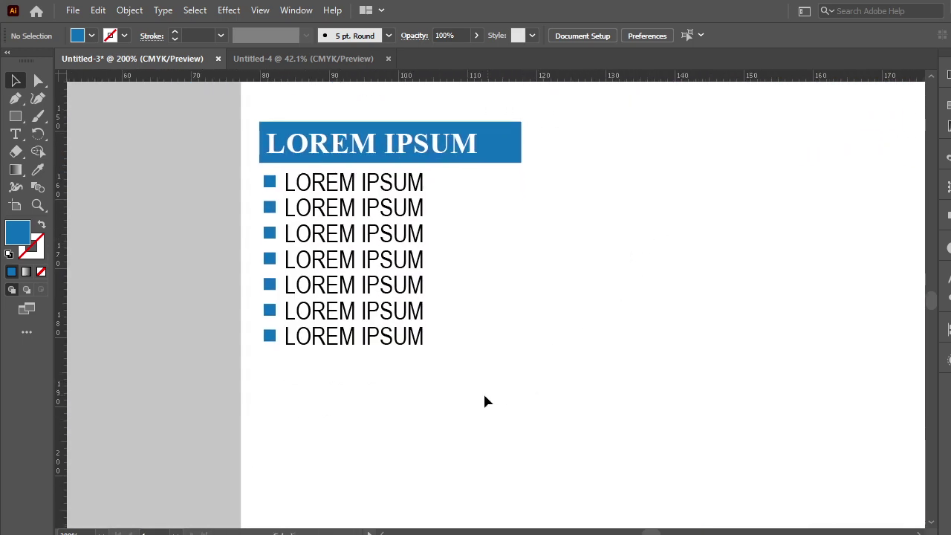
pyautogui.click(412, 287)
pyautogui.rightClick(413, 288)
pyautogui.click(524, 333)
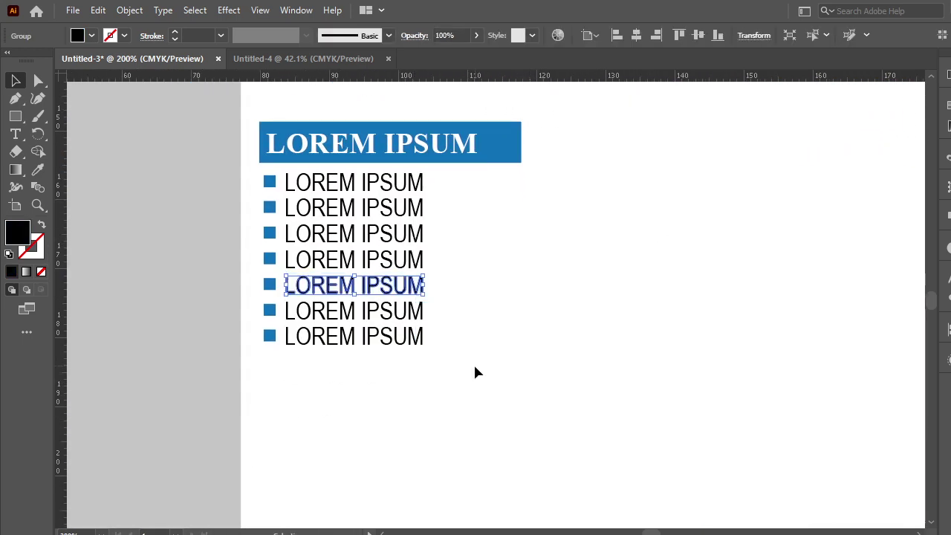
pyautogui.moveTo(476, 365); pyautogui.dragTo(261, 177)
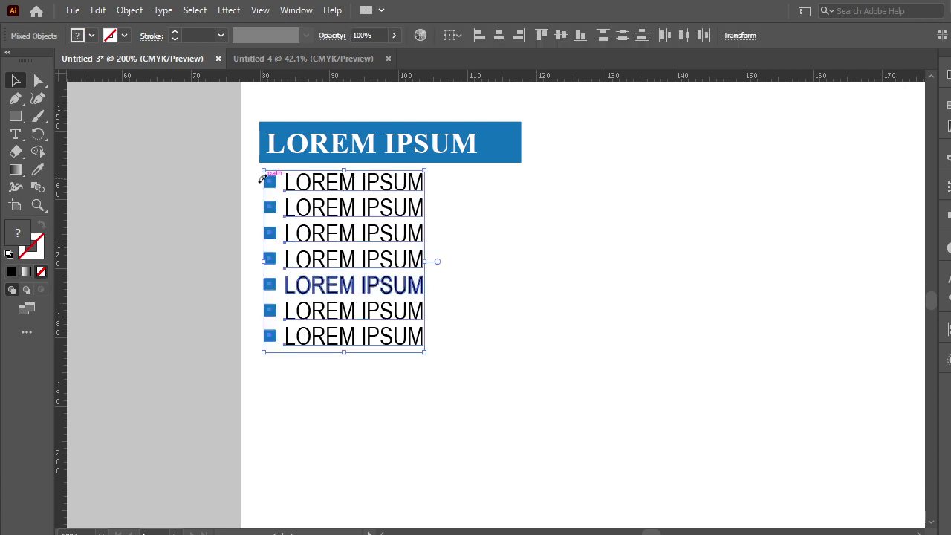
pyautogui.press('Delete')
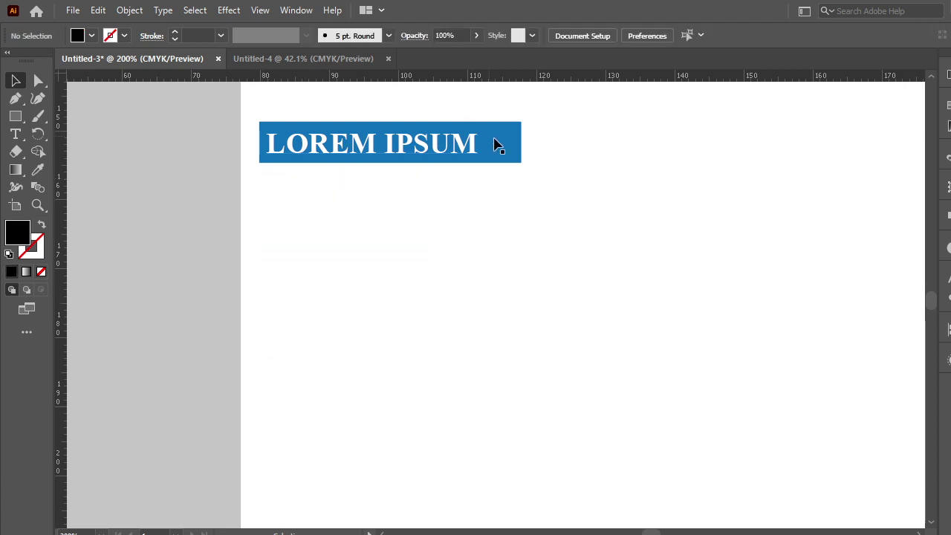
# - Narrow the blue header into a slim side bar and colour the LOREM IPSUM heading dark grey
pyautogui.click(494, 144)
pyautogui.moveTo(521, 142); pyautogui.dragTo(269, 163)
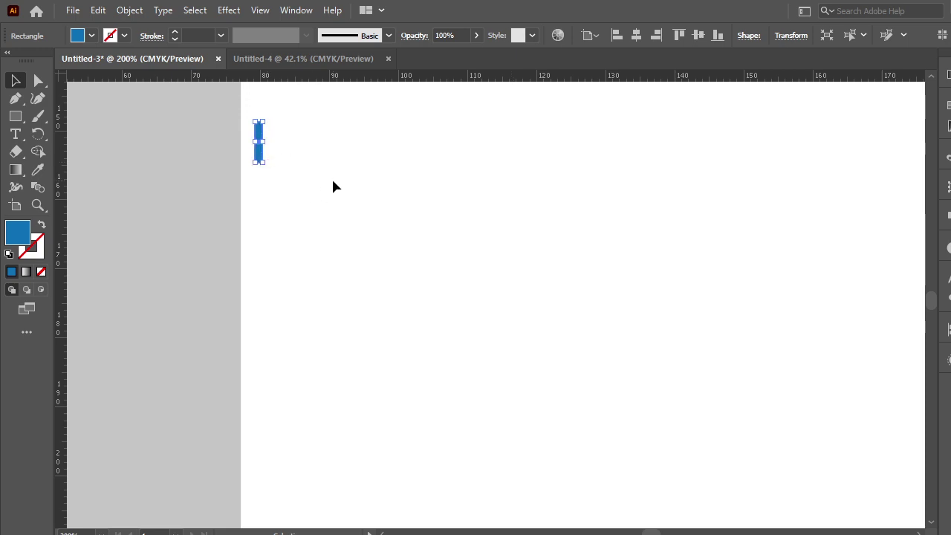
pyautogui.click(346, 154)
pyautogui.click(947, 105)
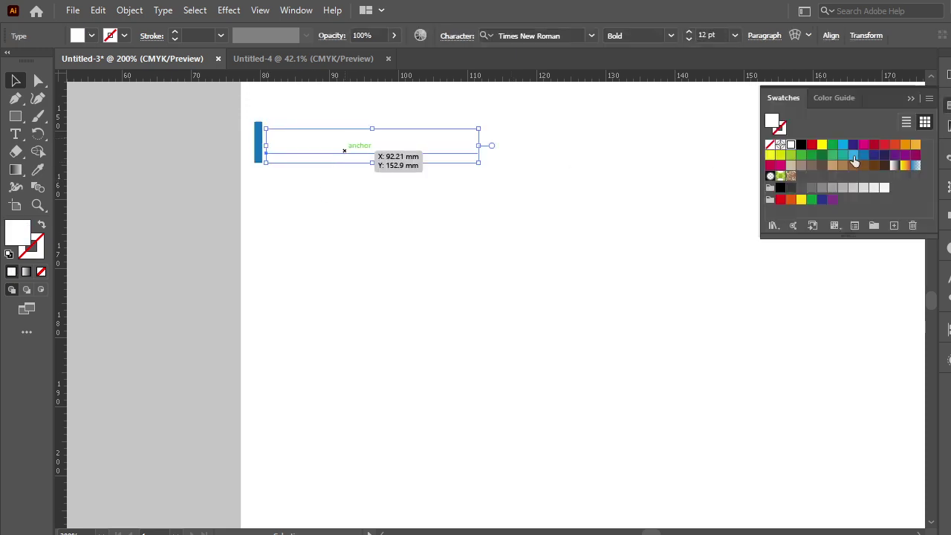
pyautogui.click(801, 188)
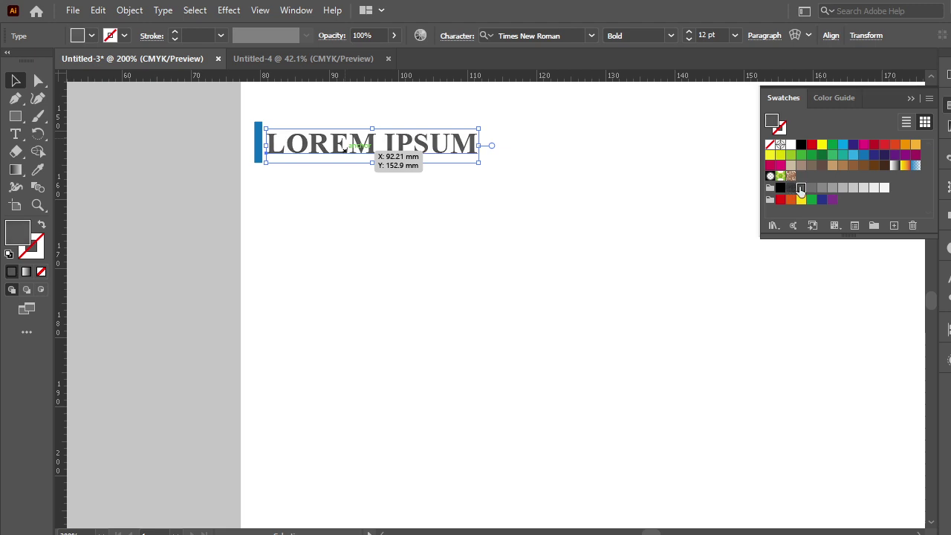
pyautogui.click(566, 240)
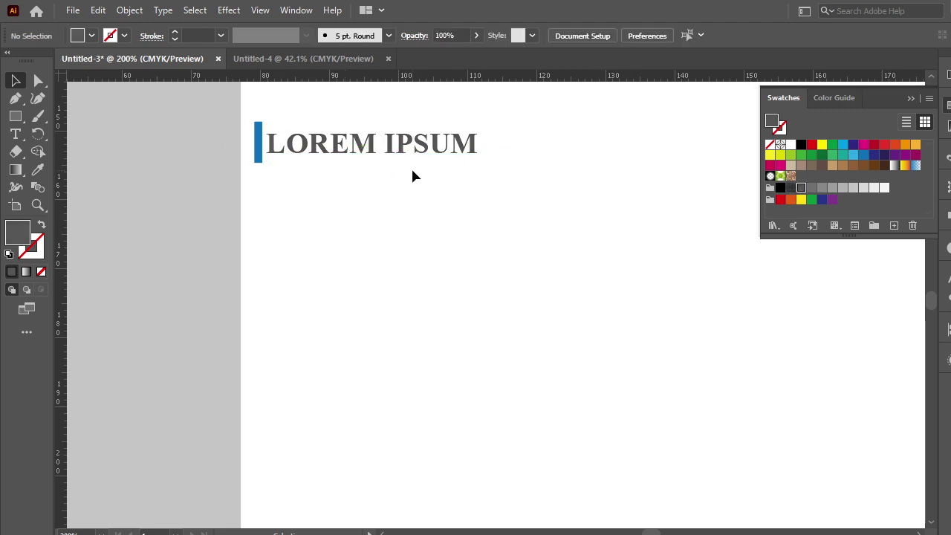
pyautogui.moveTo(484, 191); pyautogui.dragTo(259, 117)
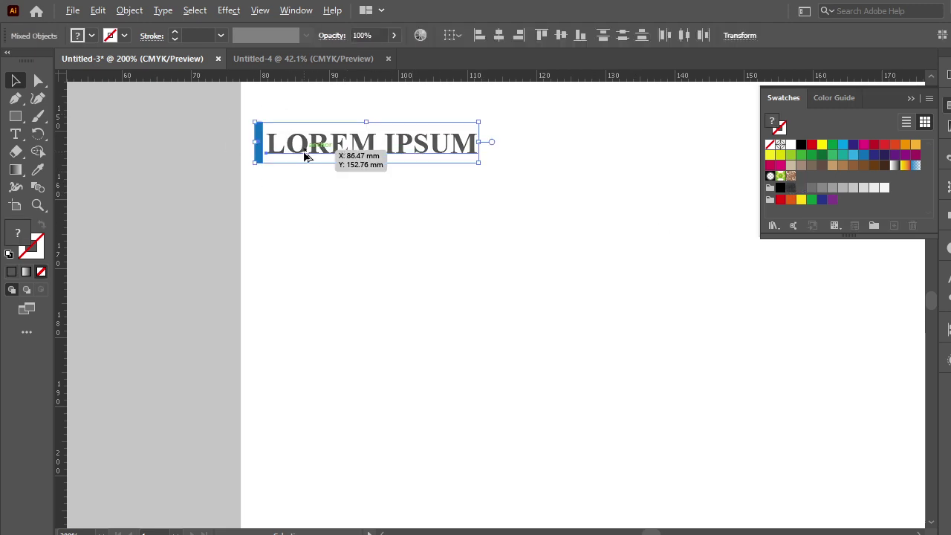
# - Copy the side-bar heading to the right and reshape its bar into a 35.45 mm underline
pyautogui.moveTo(321, 156); pyautogui.dragTo(567, 153)
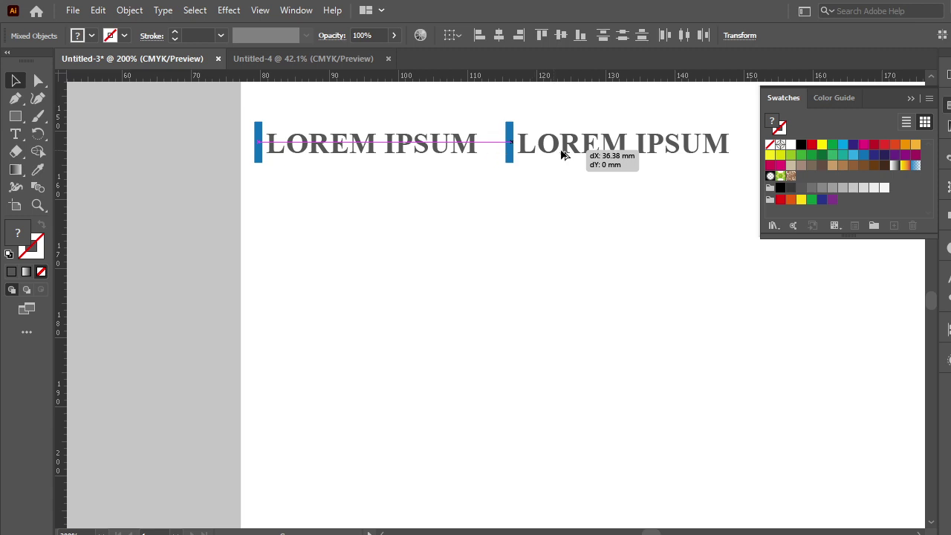
pyautogui.click(597, 206)
pyautogui.moveTo(596, 205)
pyautogui.mouseDown()
pyautogui.moveTo(499, 240)
pyautogui.moveTo(454, 242)
pyautogui.mouseUp()
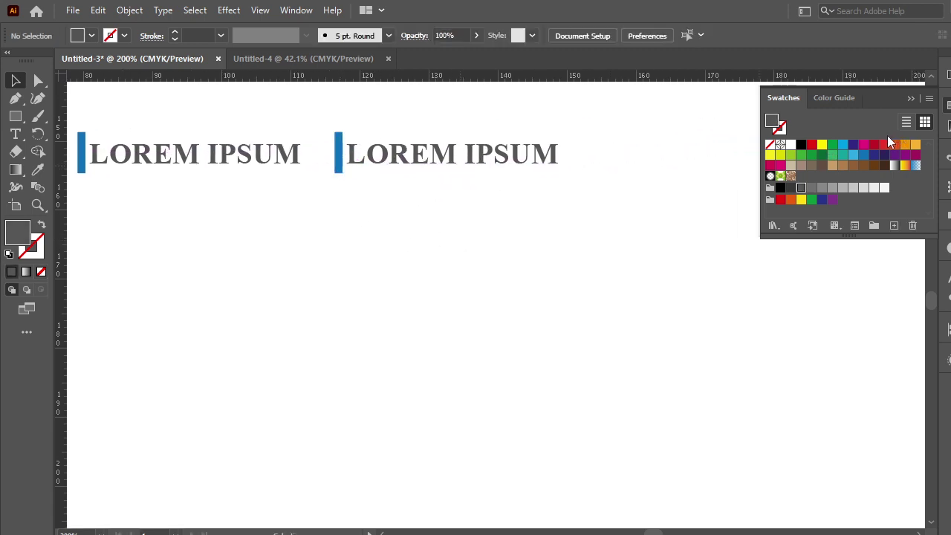
pyautogui.click(338, 159)
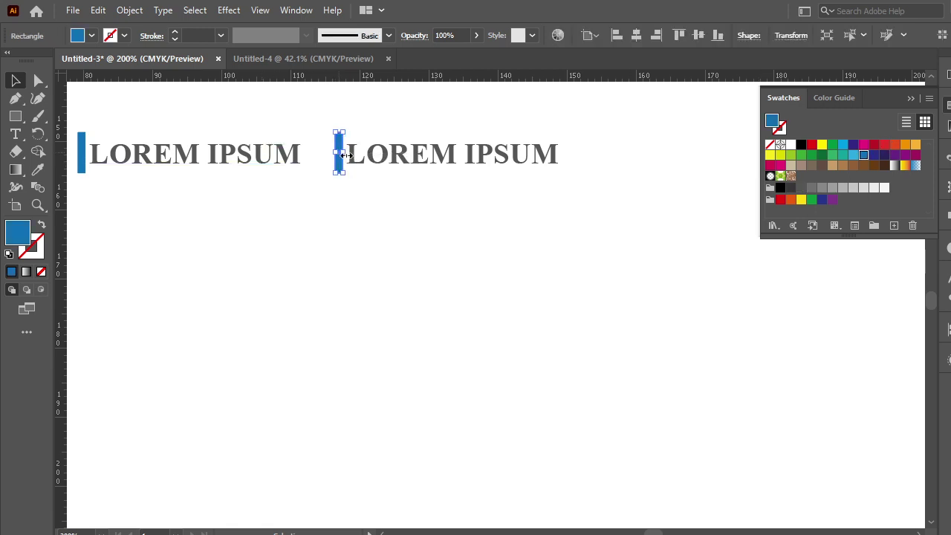
pyautogui.moveTo(343, 153); pyautogui.dragTo(580, 150)
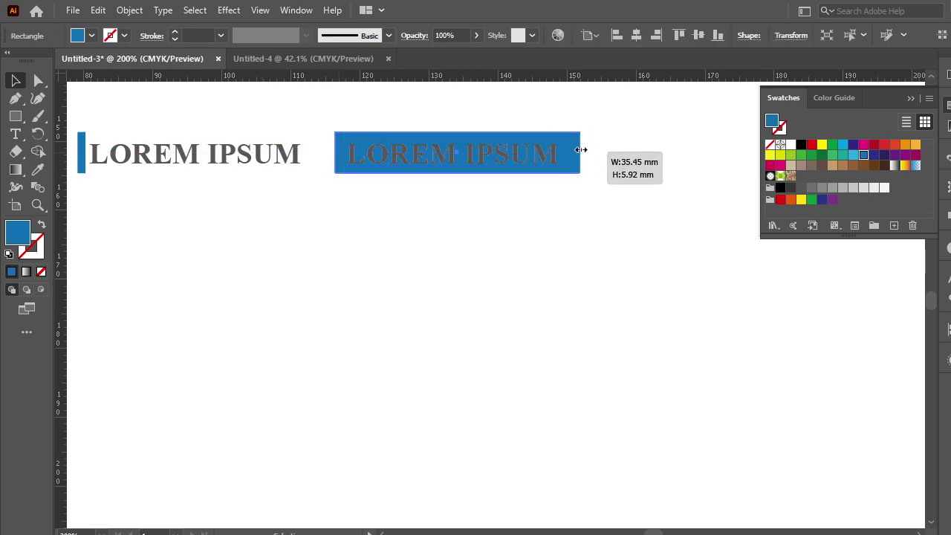
pyautogui.moveTo(457, 132); pyautogui.dragTo(459, 185)
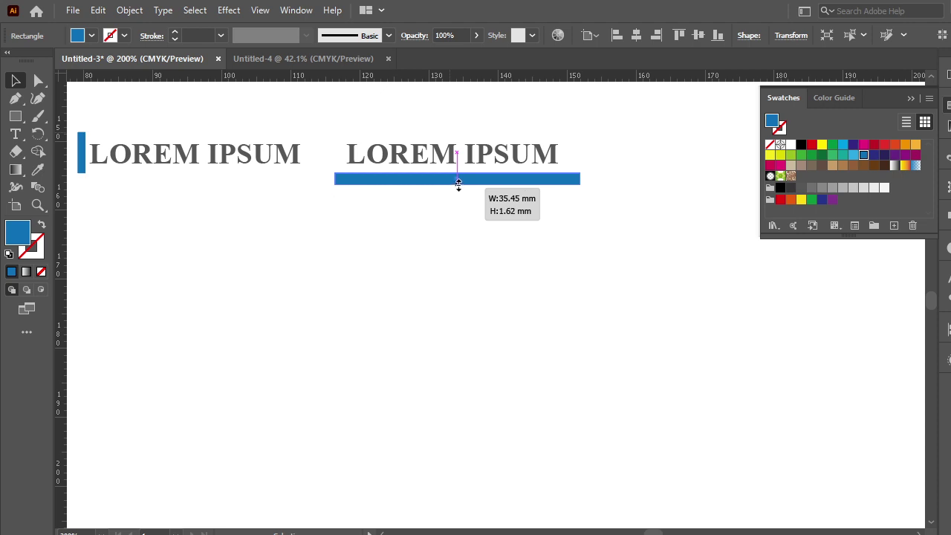
pyautogui.click(501, 242)
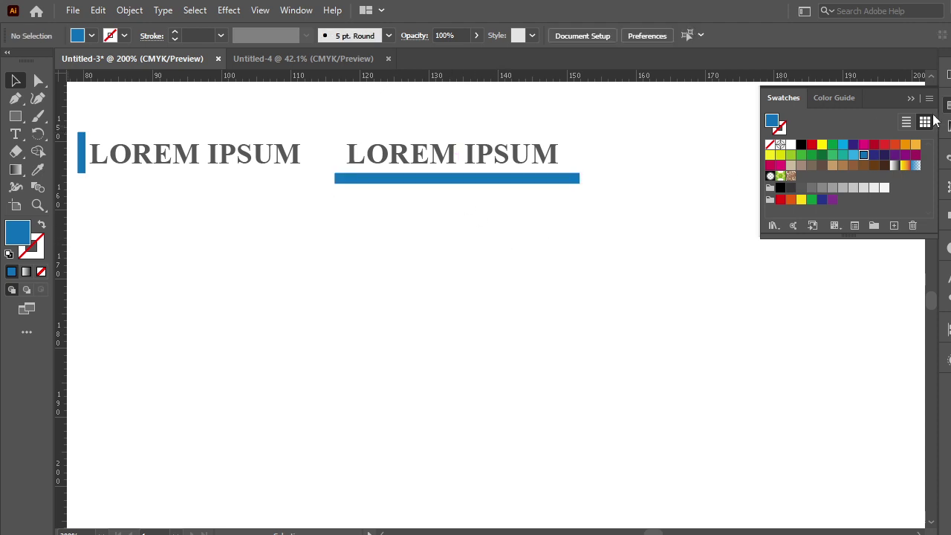
# - Alt-drag a copy of the underlined LOREM IPSUM heading and its bar to the right
pyautogui.click(910, 98)
pyautogui.moveTo(726, 221)
pyautogui.mouseDown()
pyautogui.moveTo(615, 246)
pyautogui.moveTo(563, 277)
pyautogui.mouseUp()
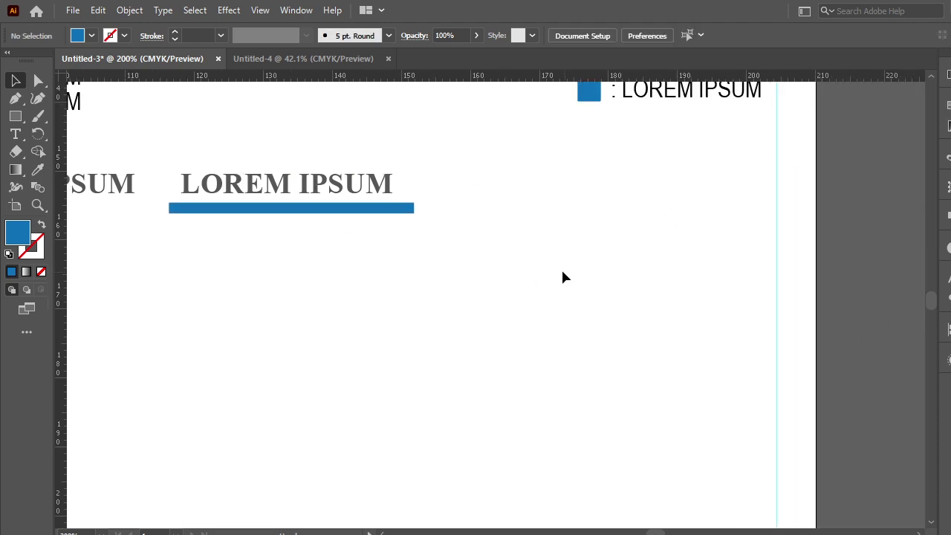
pyautogui.moveTo(303, 219); pyautogui.dragTo(183, 156)
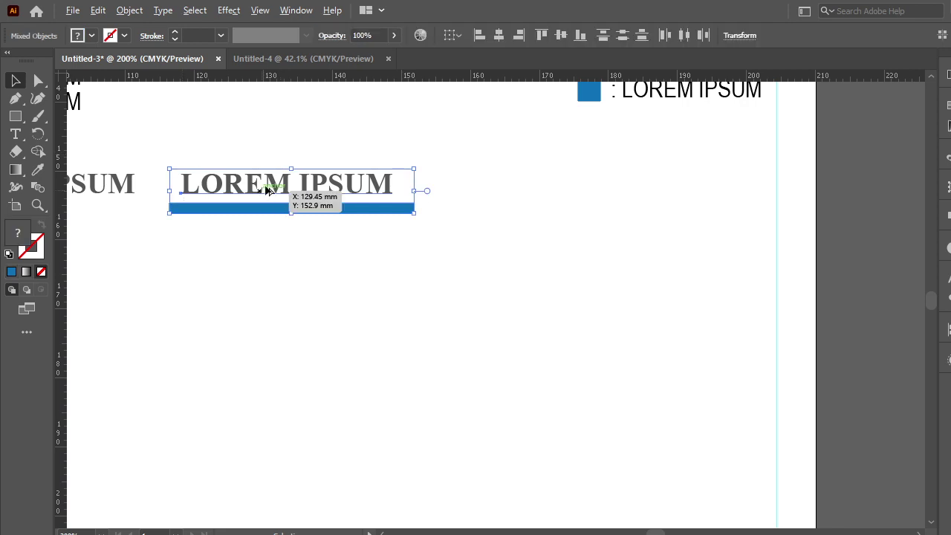
pyautogui.moveTo(268, 195)
pyautogui.mouseDown()
pyautogui.moveTo(572, 207)
pyautogui.moveTo(590, 190)
pyautogui.mouseUp()
# - Shrink the copied heading's blue bar into a small square at its lower-left corner
pyautogui.click(596, 254)
pyautogui.click(569, 209)
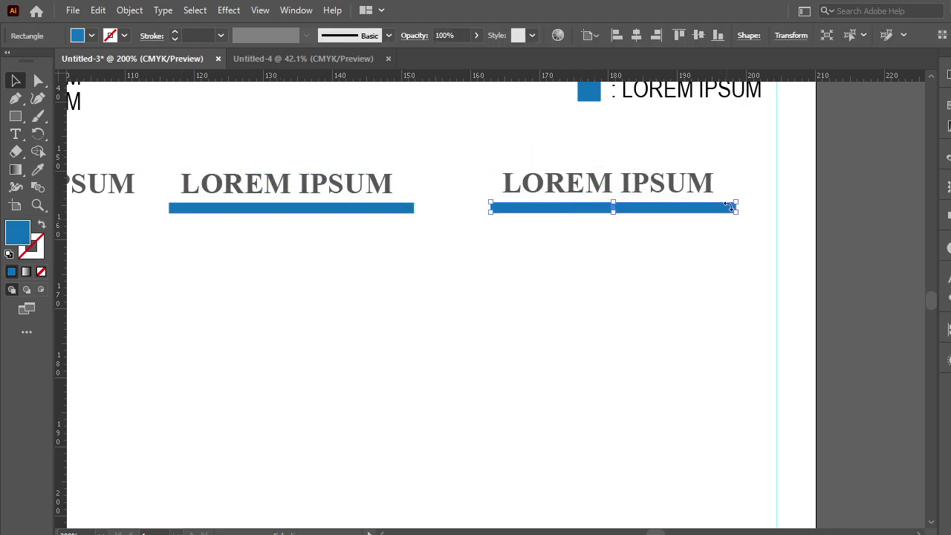
pyautogui.moveTo(736, 202)
pyautogui.mouseDown()
pyautogui.moveTo(501, 195)
pyautogui.moveTo(497, 203)
pyautogui.mouseUp()
pyautogui.click(505, 237)
pyautogui.press('Left')
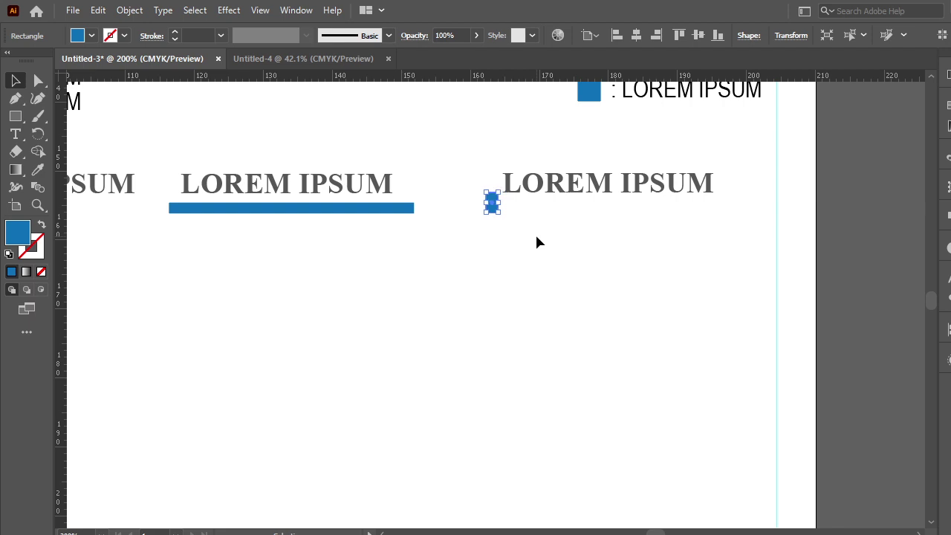
pyautogui.click(539, 242)
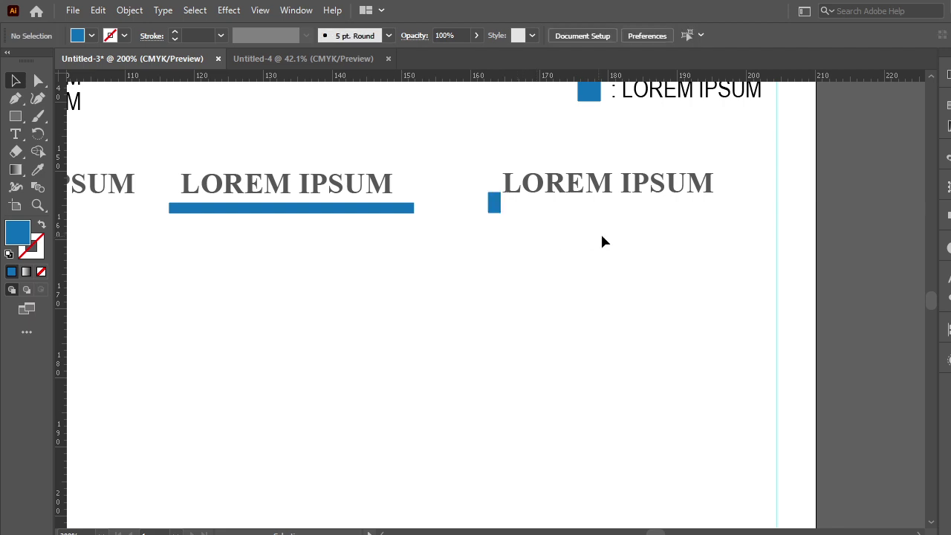
# - Copy the corner-square heading below and stretch its square into a wide bar covering the text
pyautogui.moveTo(484, 173); pyautogui.dragTo(484, 173)
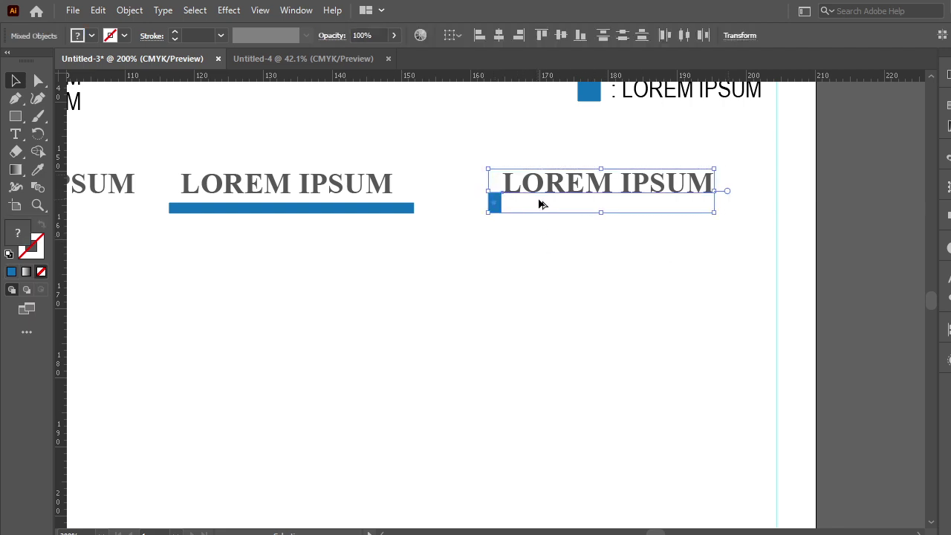
pyautogui.moveTo(540, 214); pyautogui.dragTo(546, 285)
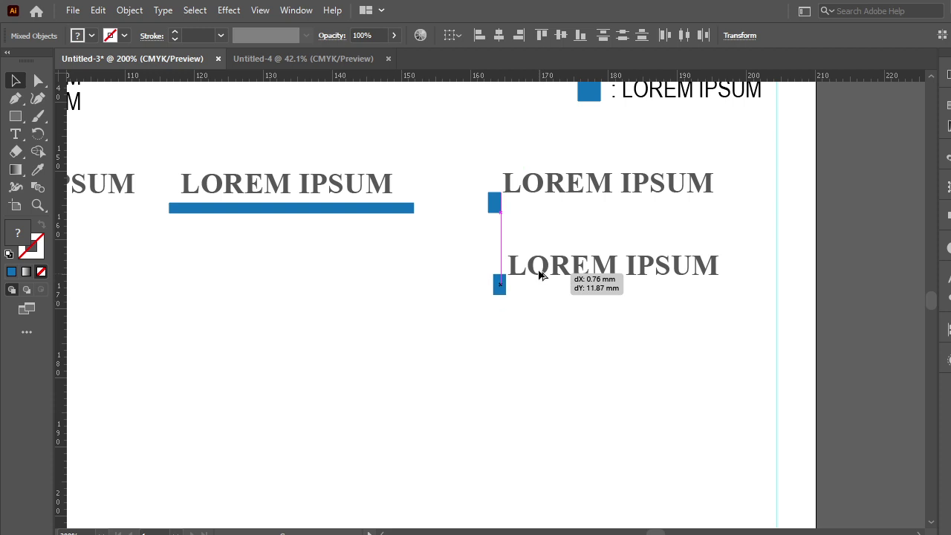
pyautogui.click(571, 342)
pyautogui.click(499, 275)
pyautogui.moveTo(506, 276)
pyautogui.mouseDown()
pyautogui.moveTo(742, 285)
pyautogui.moveTo(731, 284)
pyautogui.mouseUp()
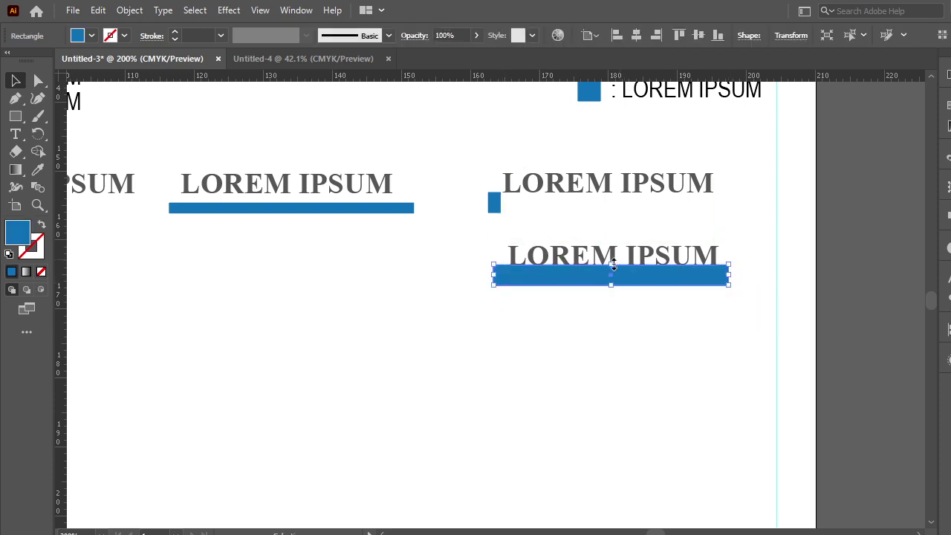
pyautogui.moveTo(611, 266); pyautogui.dragTo(611, 236)
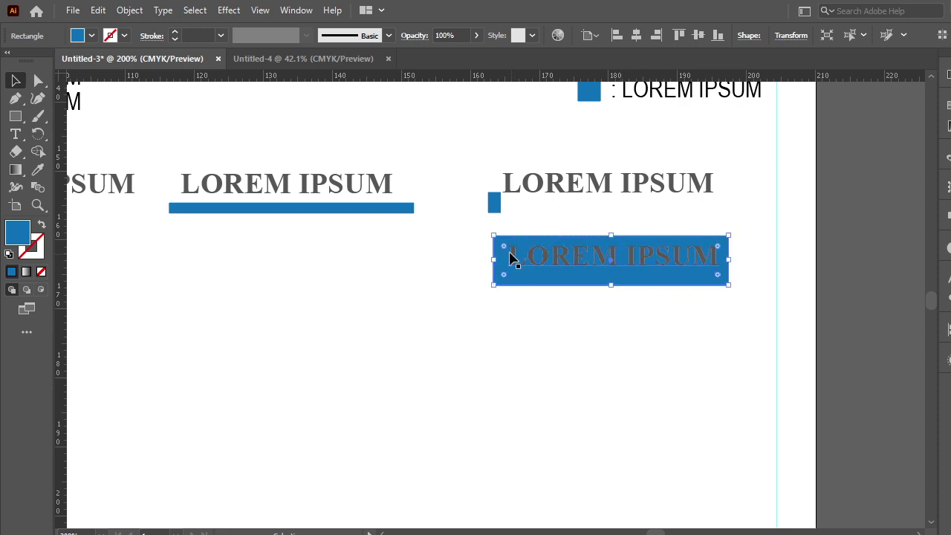
# - Round the bar's corners into a pill and unite it into a single path
pyautogui.moveTo(505, 251); pyautogui.dragTo(617, 324)
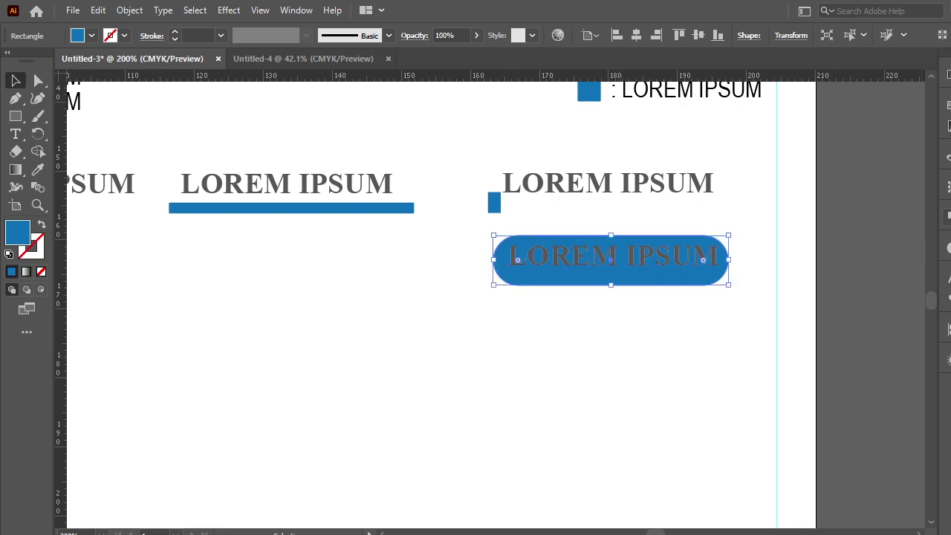
pyautogui.hotkey('ctrl', 'shift', 'F9')
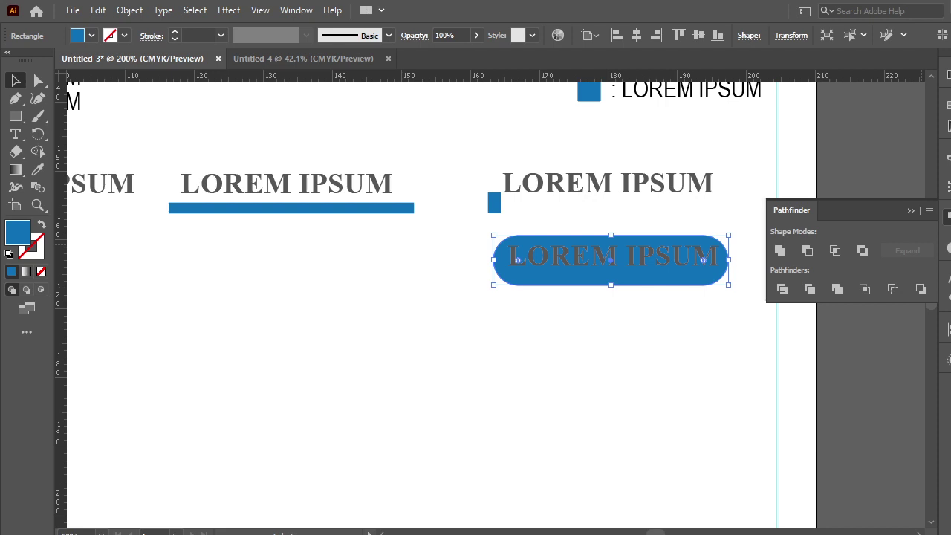
pyautogui.click(779, 250)
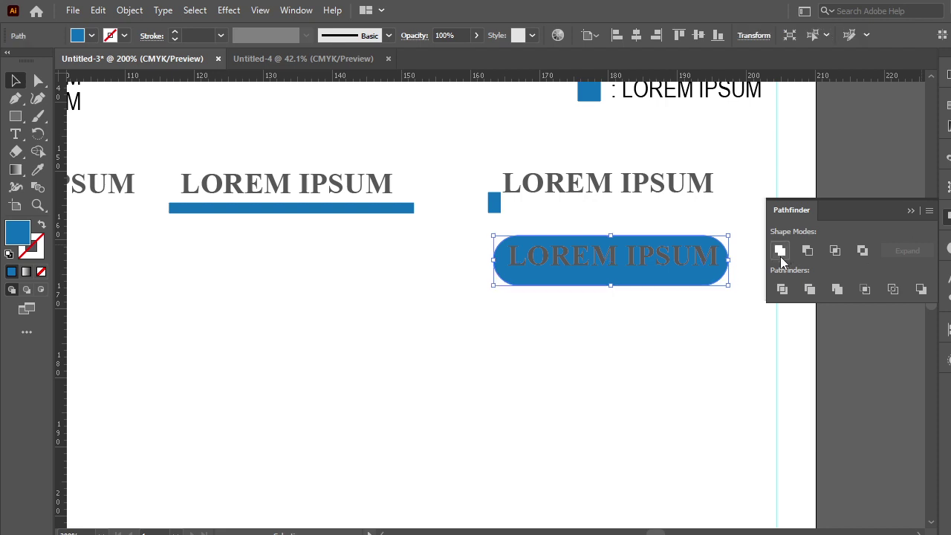
pyautogui.click(673, 330)
# - Make the pill's LOREM IPSUM text white and nudge it to centre on the pill
pyautogui.click(662, 265)
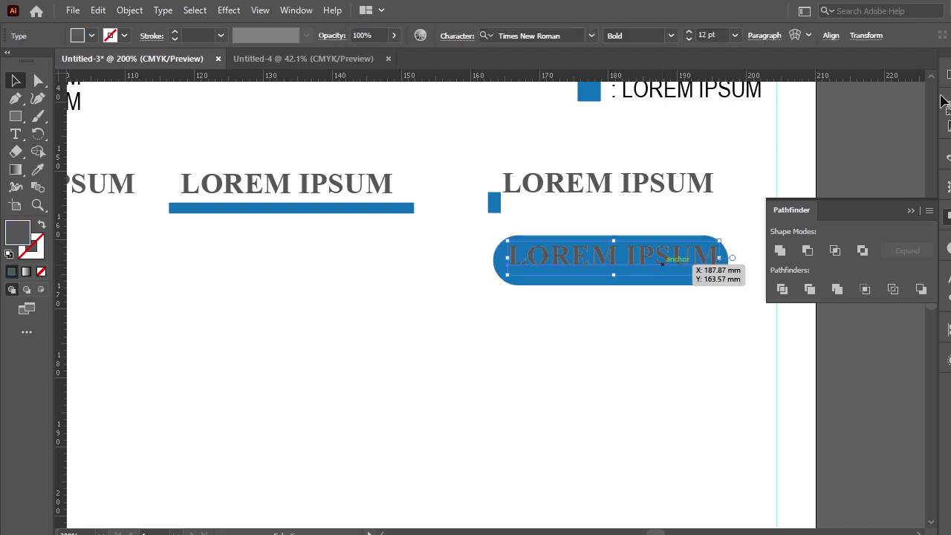
pyautogui.click(947, 105)
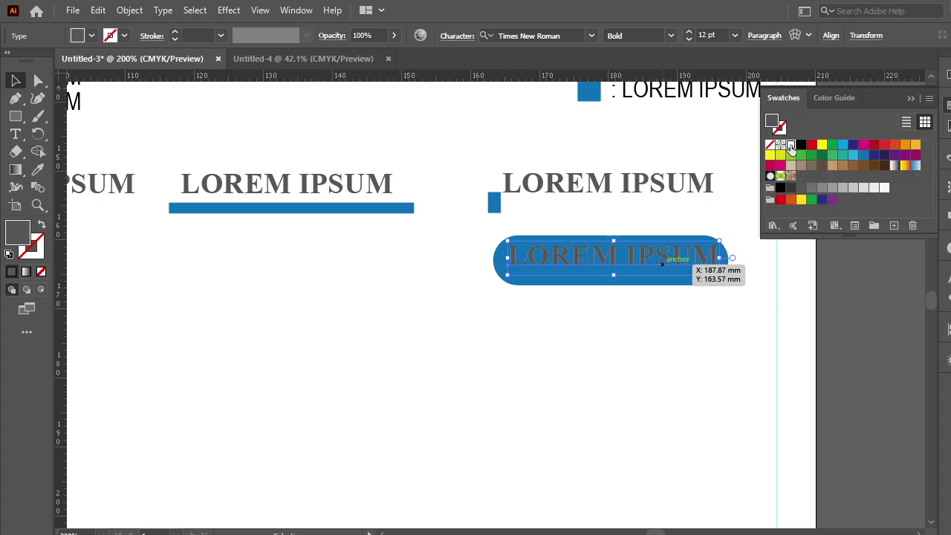
pyautogui.click(790, 144)
pyautogui.click(911, 98)
pyautogui.click(732, 432)
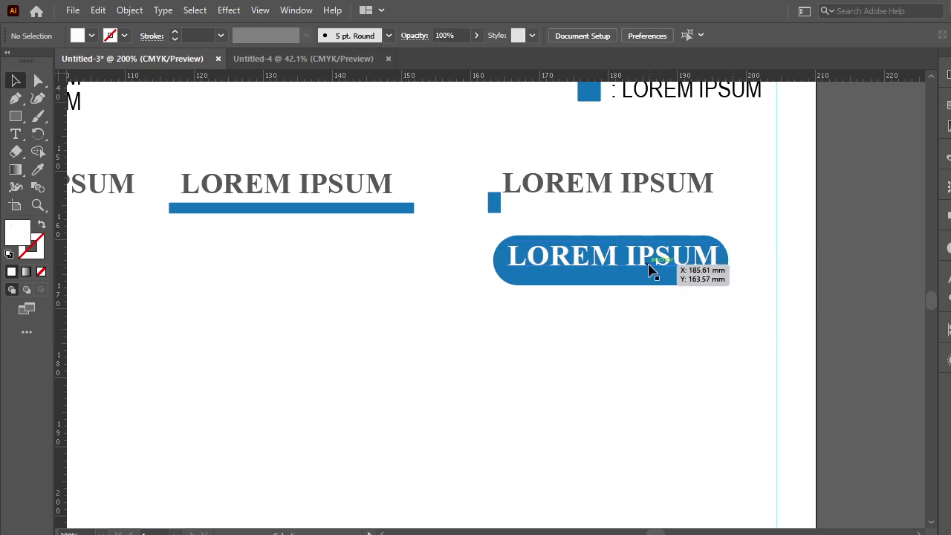
pyautogui.click(650, 269)
pyautogui.press('Down')
pyautogui.press('Down')
pyautogui.press('Left')
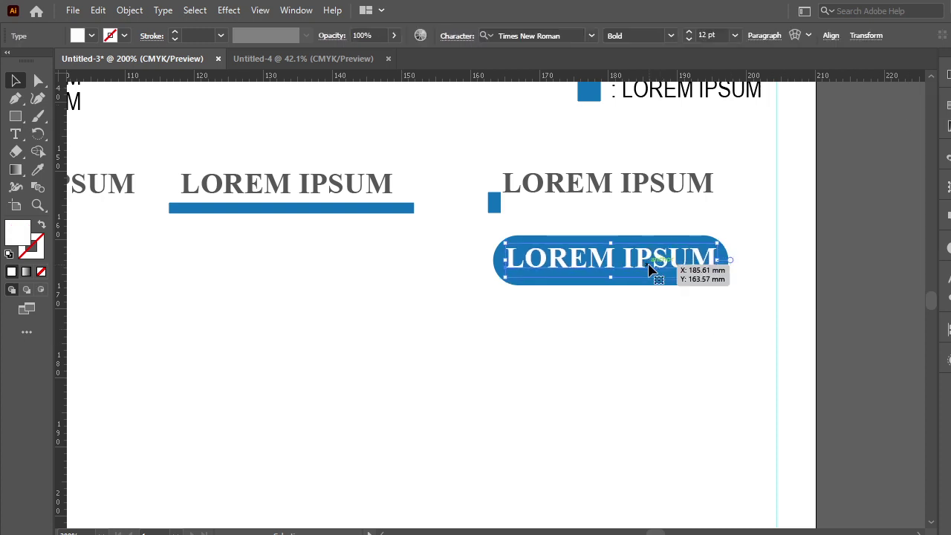
pyautogui.moveTo(715, 348); pyautogui.dragTo(497, 234)
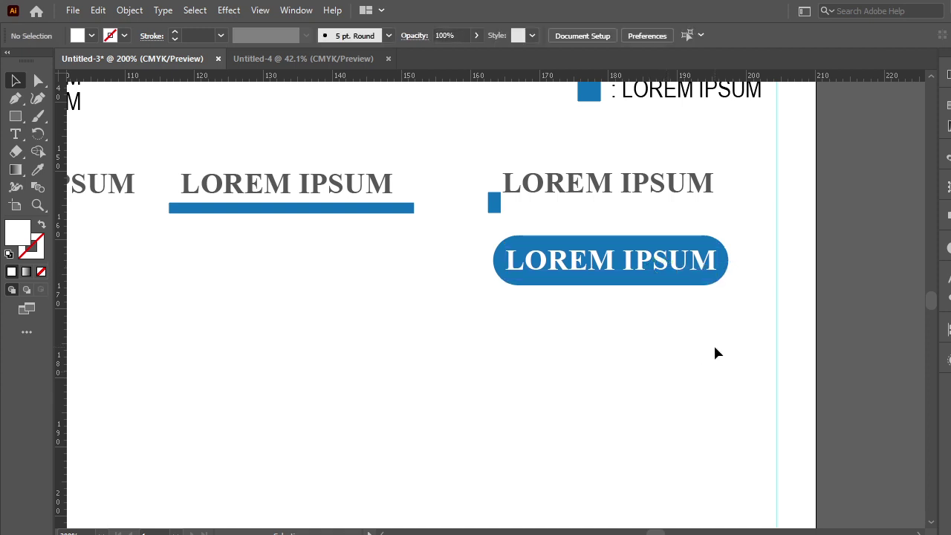
# - Nudge the pill heading down and Alt-drag a copy to the left under the underlined heading
pyautogui.press('Down')
pyautogui.press('Down')
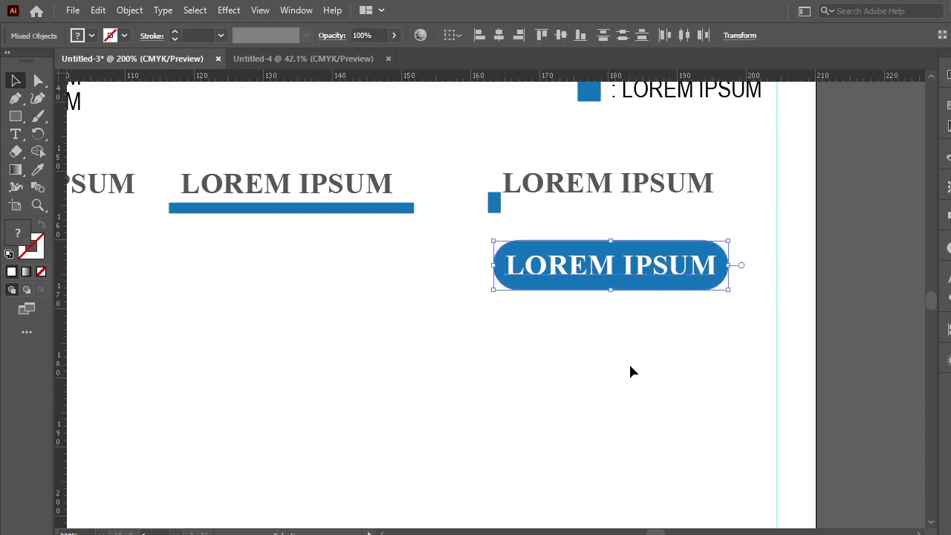
pyautogui.click(673, 371)
pyautogui.moveTo(734, 361); pyautogui.dragTo(554, 235)
pyautogui.moveTo(614, 267); pyautogui.dragTo(301, 275)
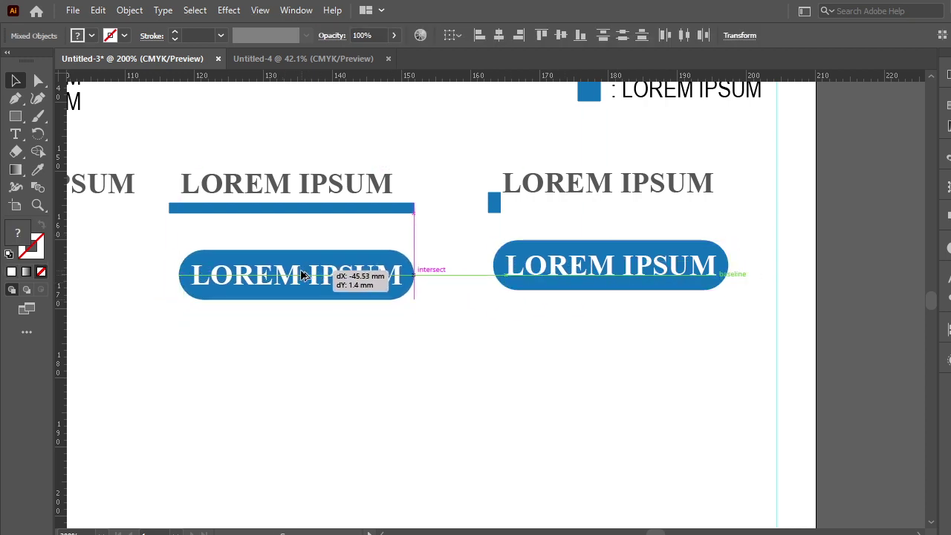
pyautogui.click(302, 369)
pyautogui.click(230, 262)
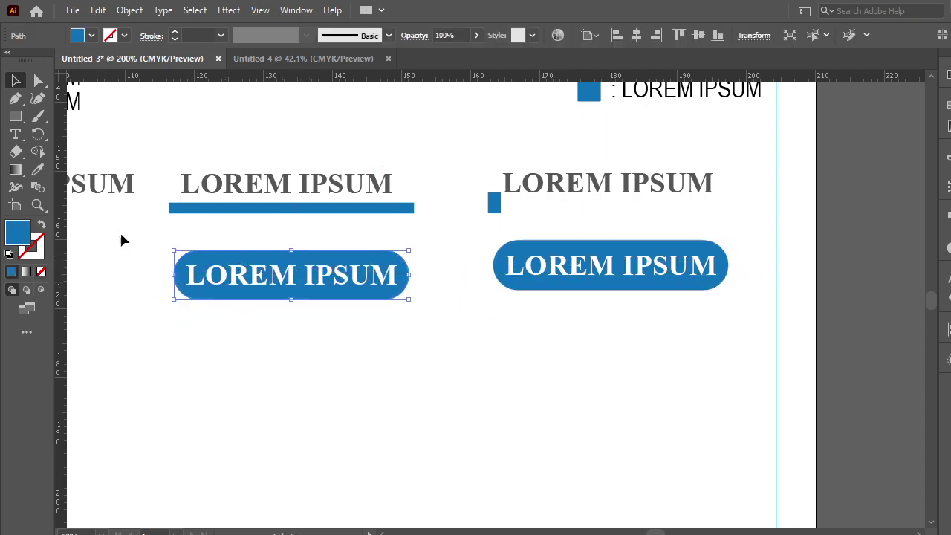
# - Try reshaping the left pill's corners, then delete the pill shape
pyautogui.click(39, 82)
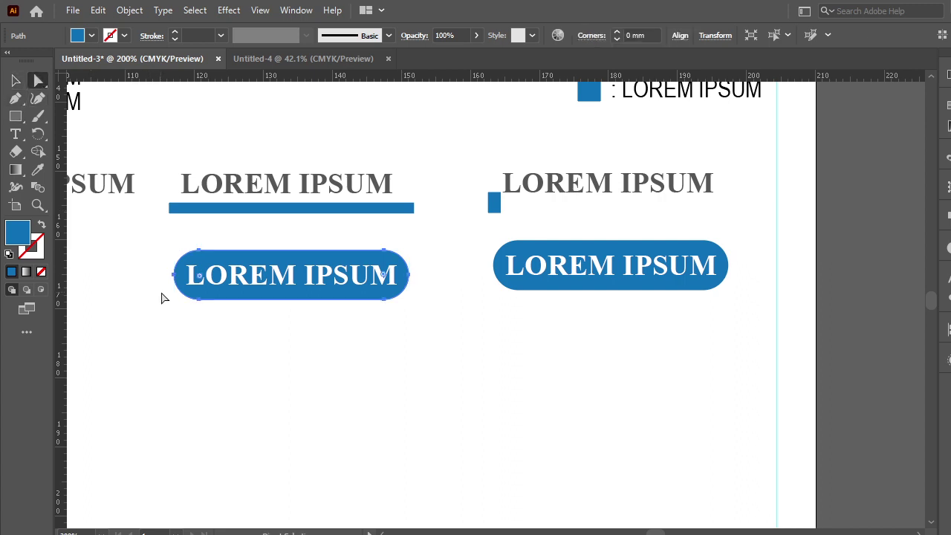
pyautogui.moveTo(164, 297); pyautogui.dragTo(195, 272)
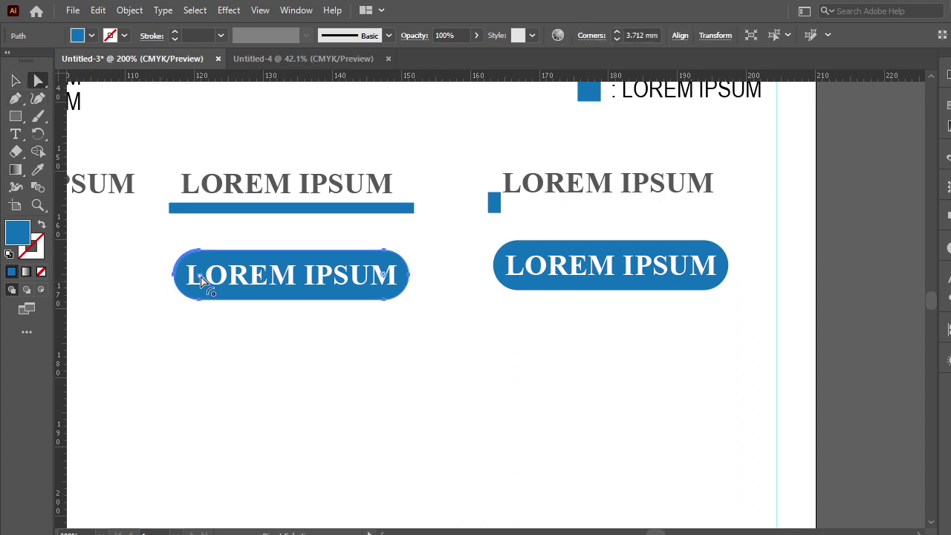
pyautogui.moveTo(127, 240); pyautogui.dragTo(203, 302)
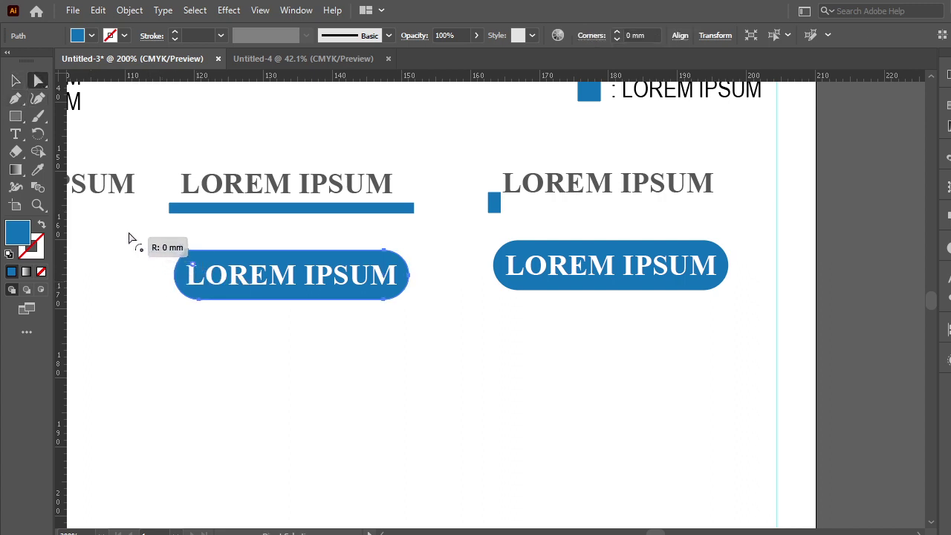
pyautogui.click(212, 297)
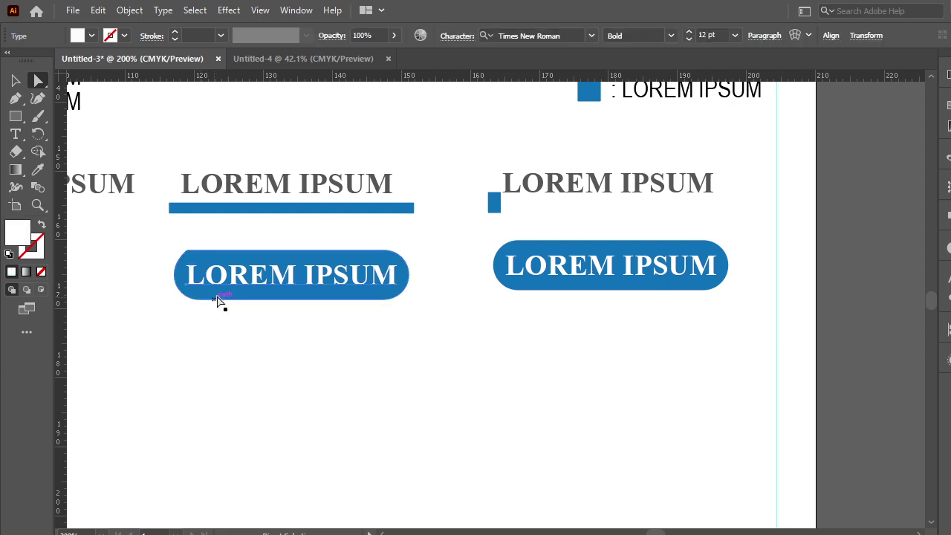
pyautogui.click(217, 300)
pyautogui.moveTo(218, 304)
pyautogui.mouseDown()
pyautogui.moveTo(176, 334)
pyautogui.moveTo(199, 340)
pyautogui.mouseUp()
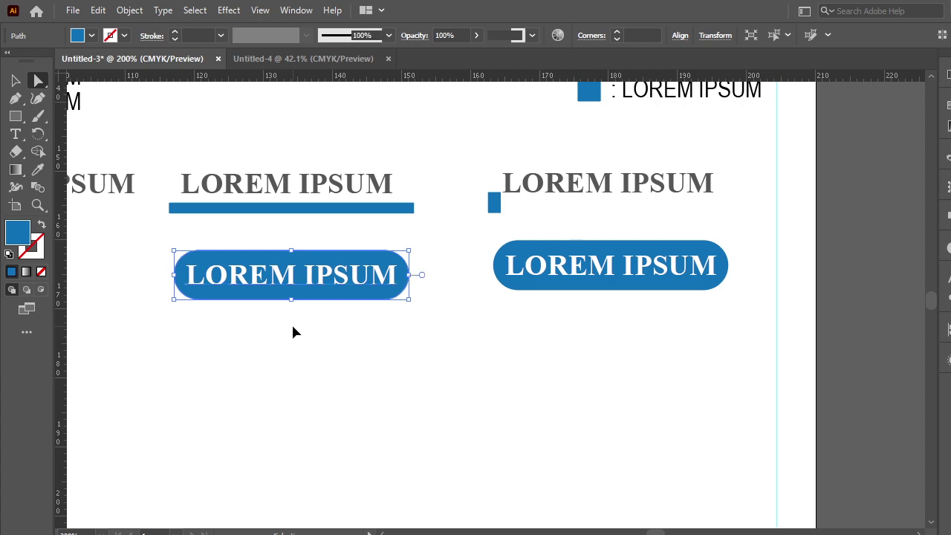
pyautogui.hotkey('ctrl', 'a')
pyautogui.click(16, 82)
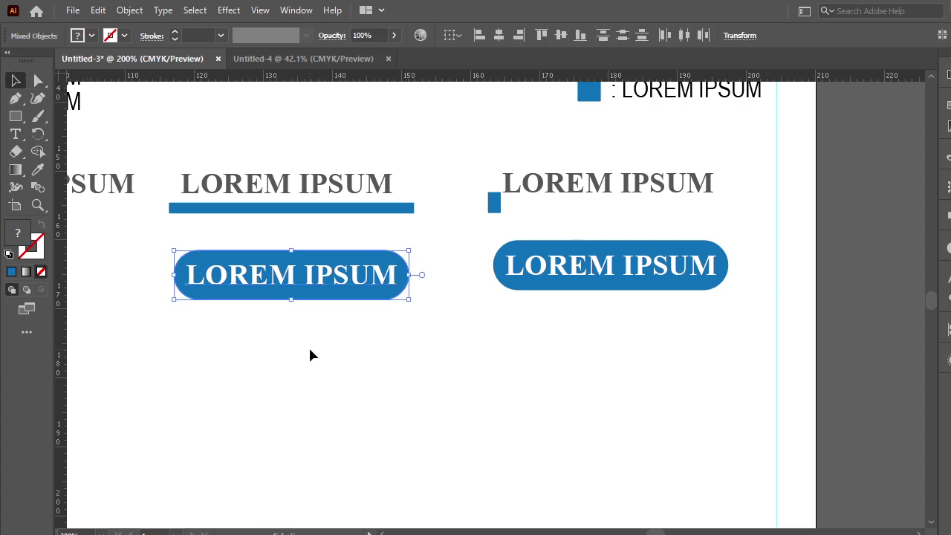
pyautogui.click(310, 354)
pyautogui.click(394, 297)
pyautogui.press('Delete')
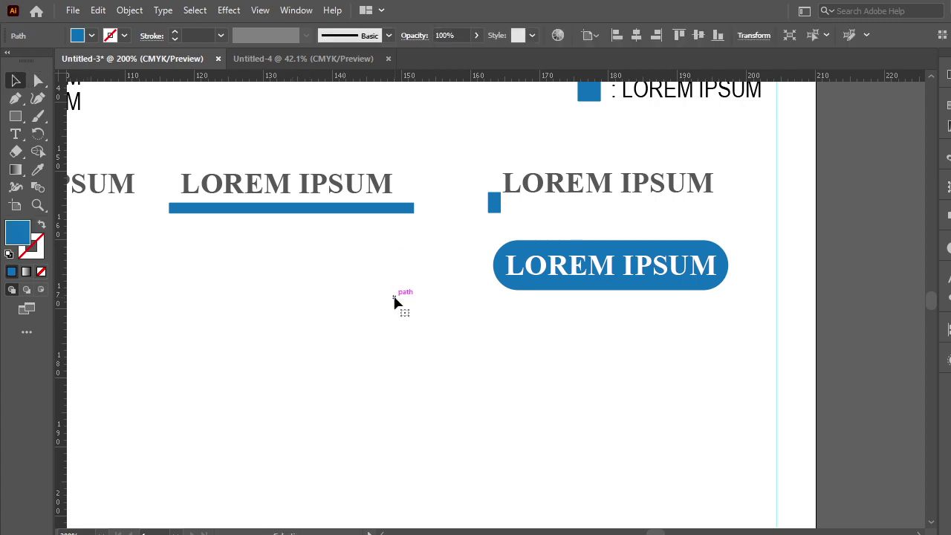
# - Draw a blue rectangle with fully rounded right corners and send it behind the text
pyautogui.click(15, 117)
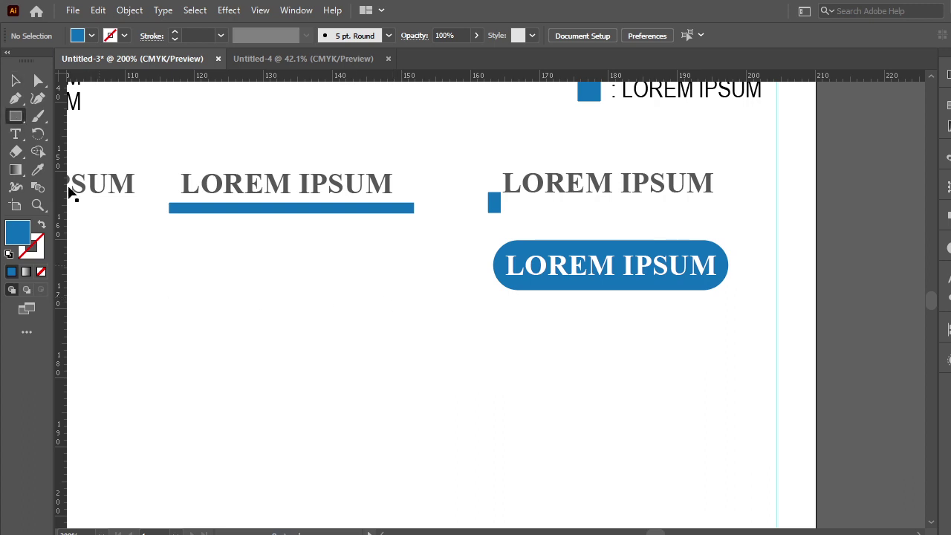
pyautogui.moveTo(171, 243); pyautogui.dragTo(412, 303)
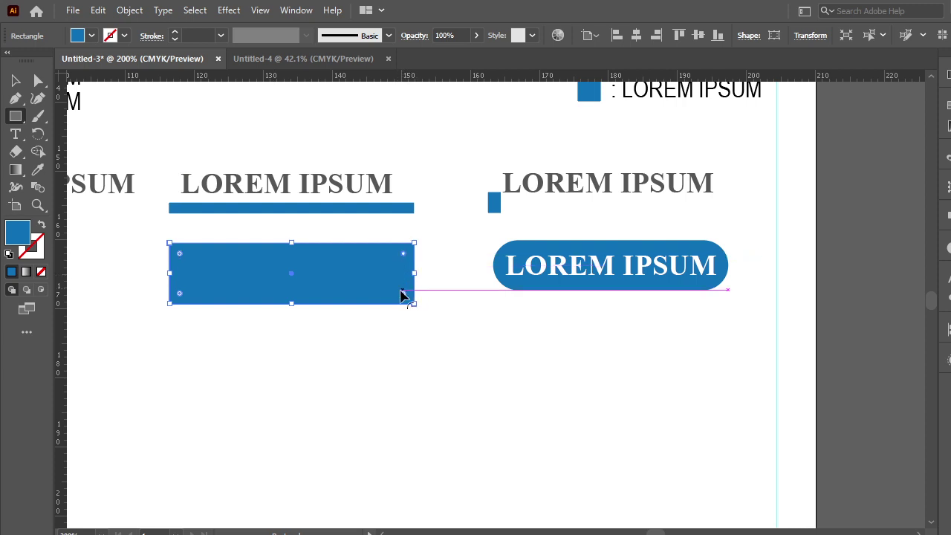
pyautogui.moveTo(404, 298); pyautogui.dragTo(186, 297)
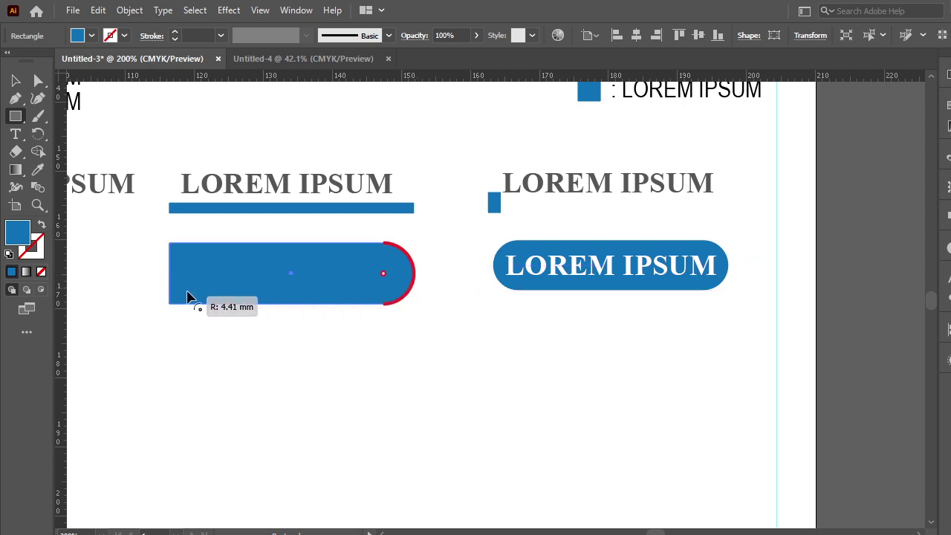
pyautogui.press('v')
pyautogui.rightClick(312, 256)
pyautogui.moveTo(355, 465)
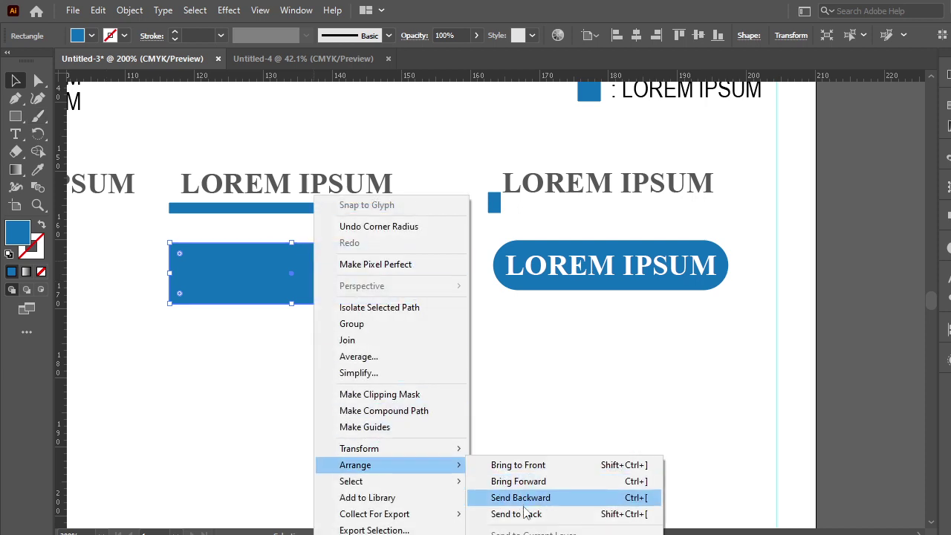
pyautogui.click(518, 514)
pyautogui.click(407, 426)
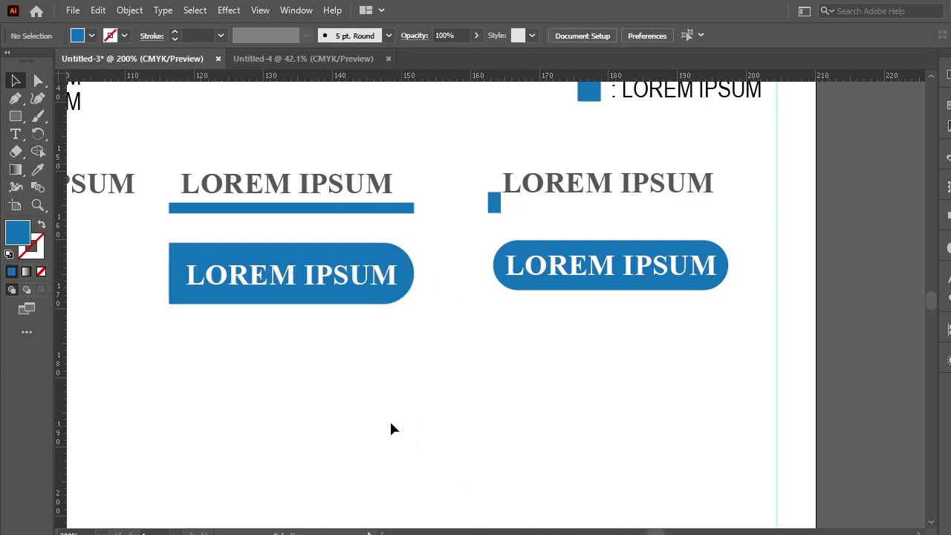
pyautogui.hscroll(-1, 416, 423)
pyautogui.hscroll(-5, 520, 356)
# - Centre the white LOREM IPSUM text on the right-rounded blue bar
pyautogui.click(574, 260)
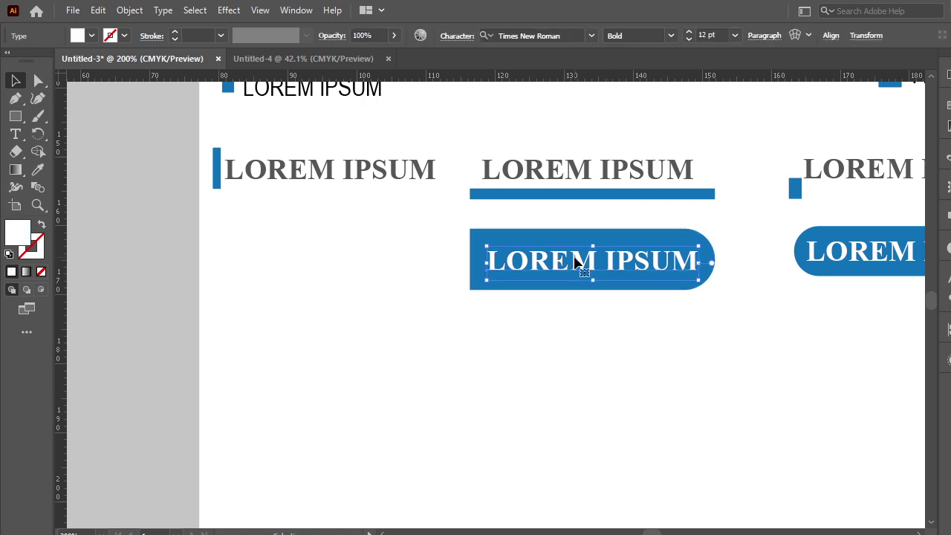
pyautogui.hotkey('shift', 'Left')
pyautogui.moveTo(574, 260); pyautogui.dragTo(582, 262)
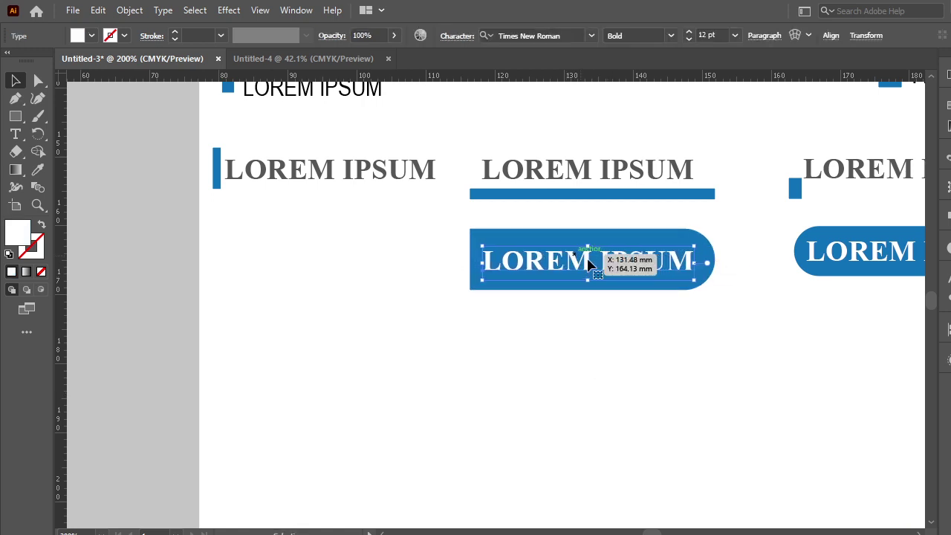
pyautogui.moveTo(696, 354); pyautogui.dragTo(551, 232)
# - Copy the button left under the side-bar heading, set its text to 10 pt, shifted right
pyautogui.moveTo(601, 260); pyautogui.dragTo(341, 260)
pyautogui.click(291, 297)
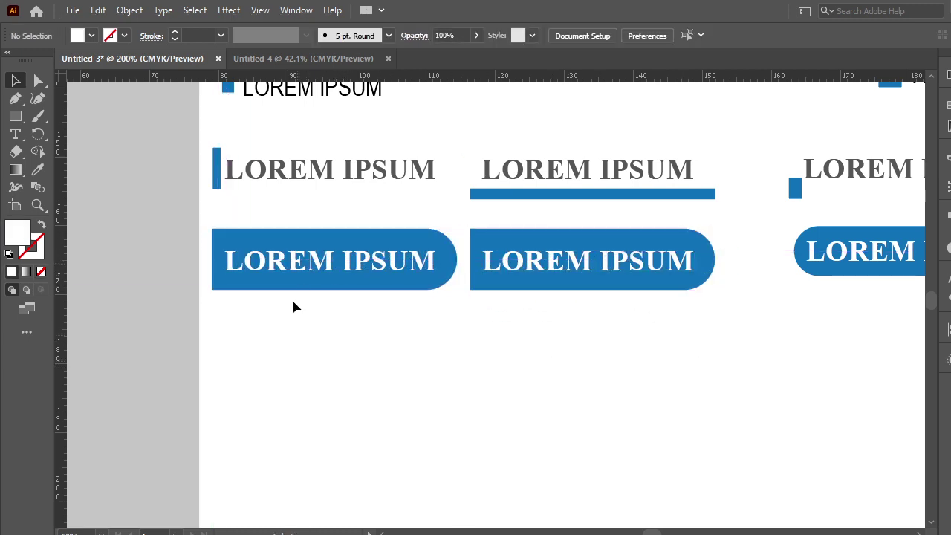
pyautogui.click(313, 265)
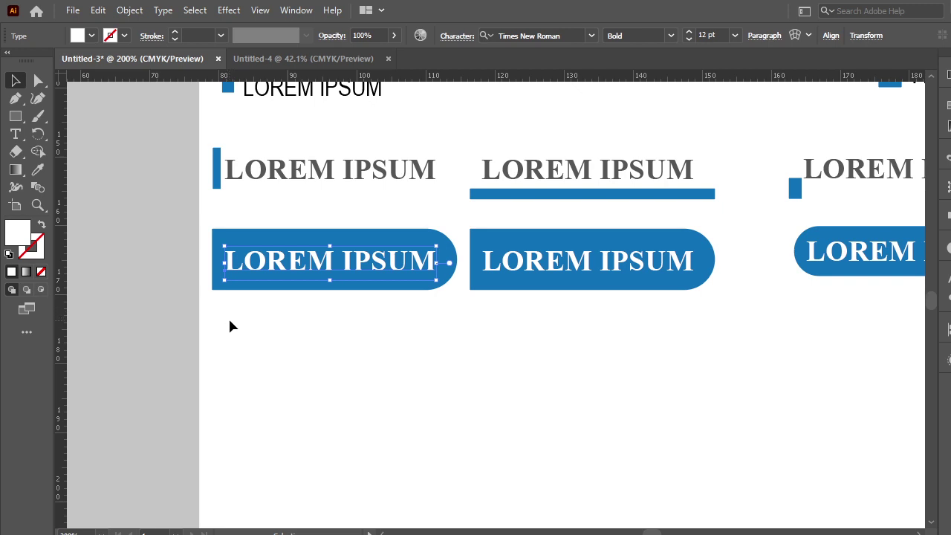
pyautogui.click(230, 323)
pyautogui.click(295, 269)
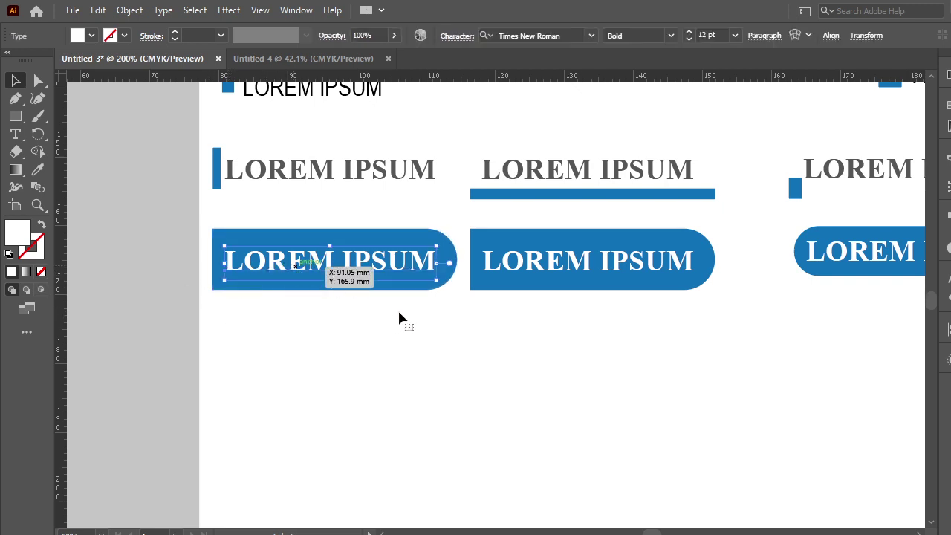
pyautogui.click(688, 38)
pyautogui.click(688, 39)
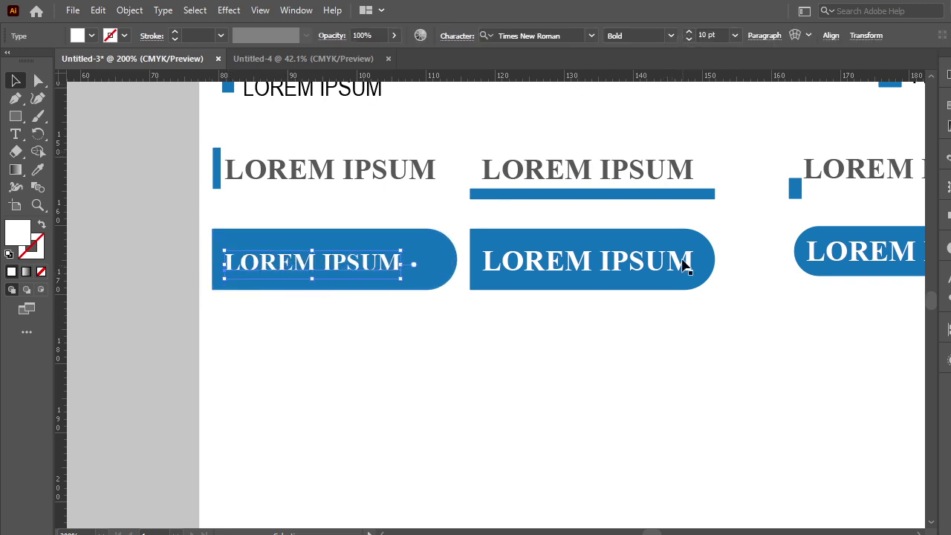
pyautogui.press('Right')
pyautogui.press('Right')
pyautogui.press('Right')
pyautogui.press('Up')
pyautogui.press('Right')
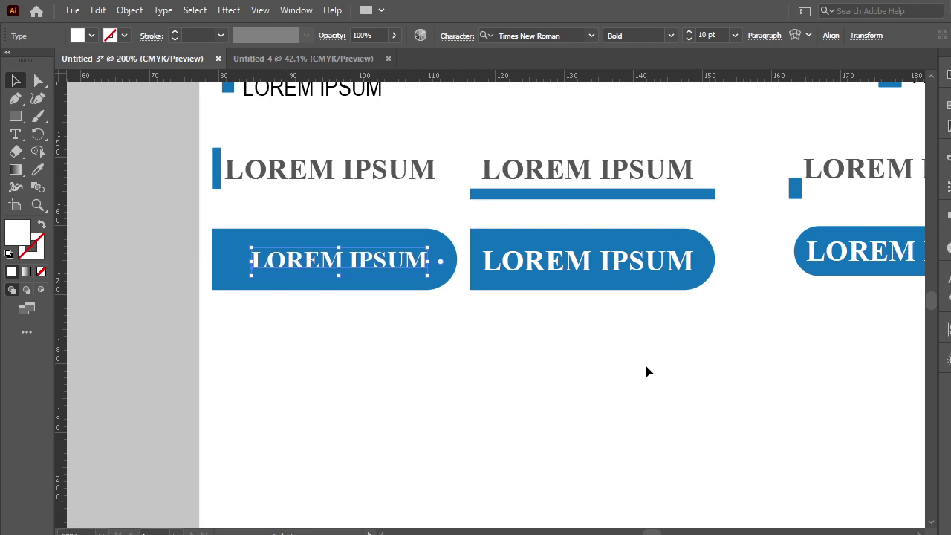
pyautogui.click(646, 371)
pyautogui.click(15, 115)
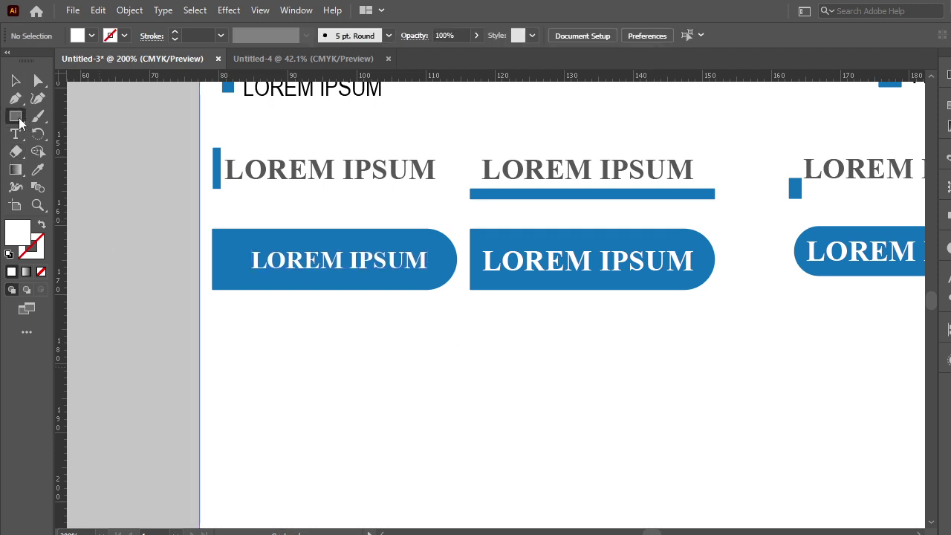
# - Draw a small white square at the new button's left end and nudge it into place
pyautogui.moveTo(213, 275); pyautogui.dragTo(241, 244)
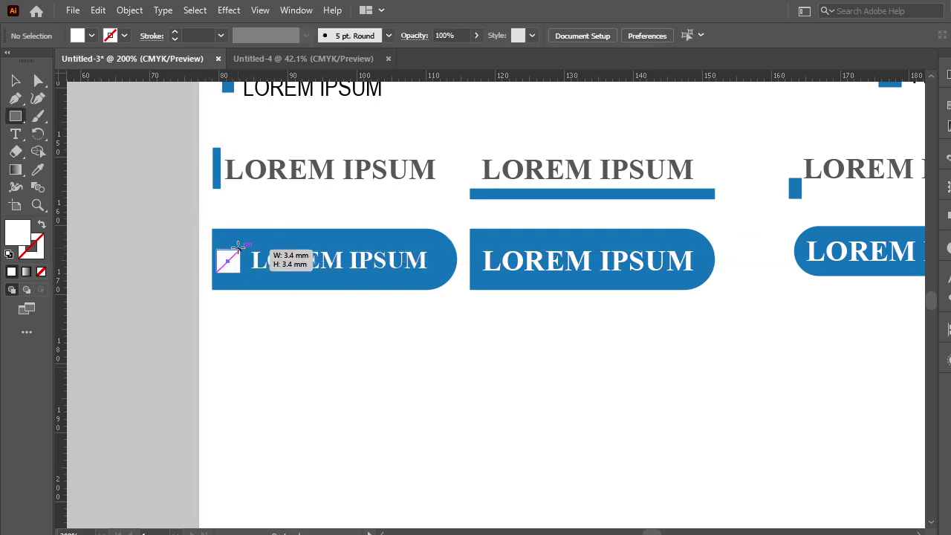
pyautogui.press('v')
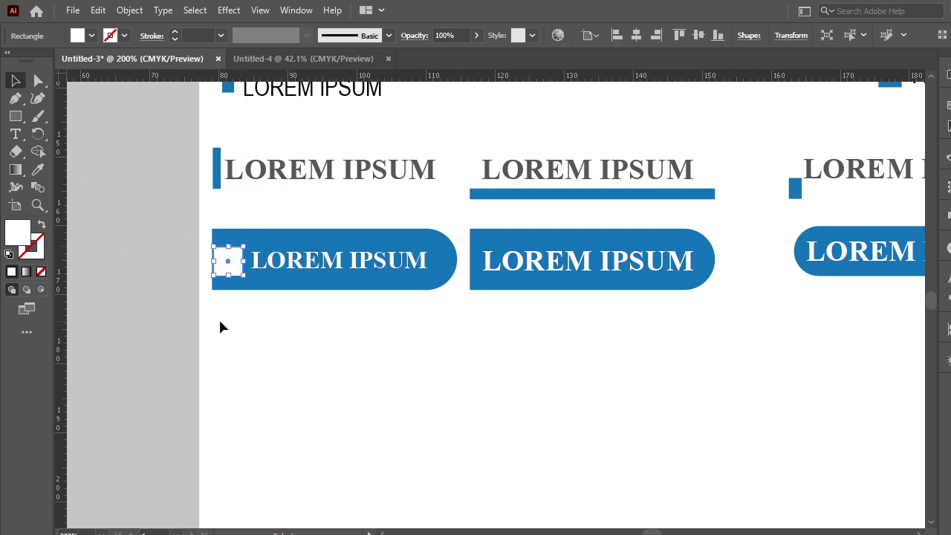
pyautogui.press('Right')
pyautogui.press('Right')
pyautogui.press('Up')
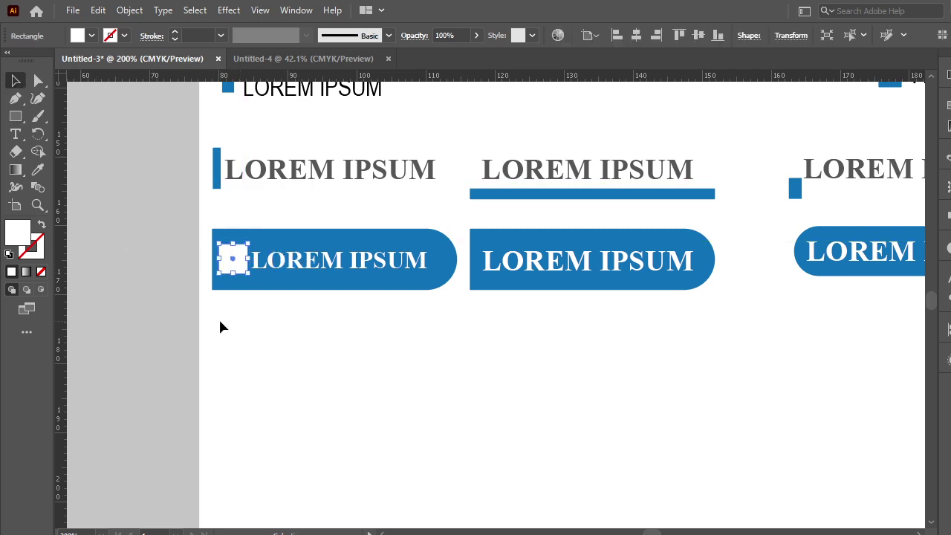
pyautogui.press('Down')
pyautogui.click(339, 357)
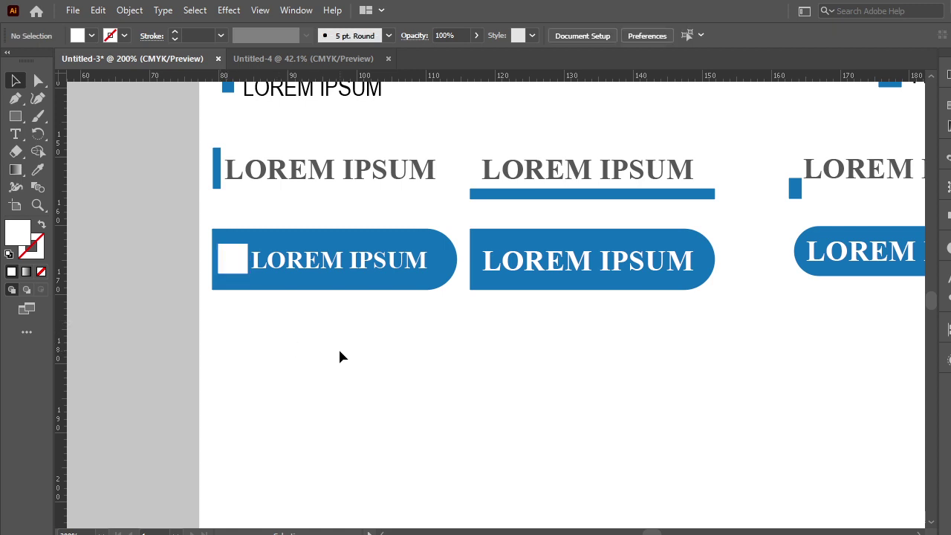
# - Zoom out to check the layout, nudge the square left and down, then zoom back in
pyautogui.hotkey('ctrl', '-')
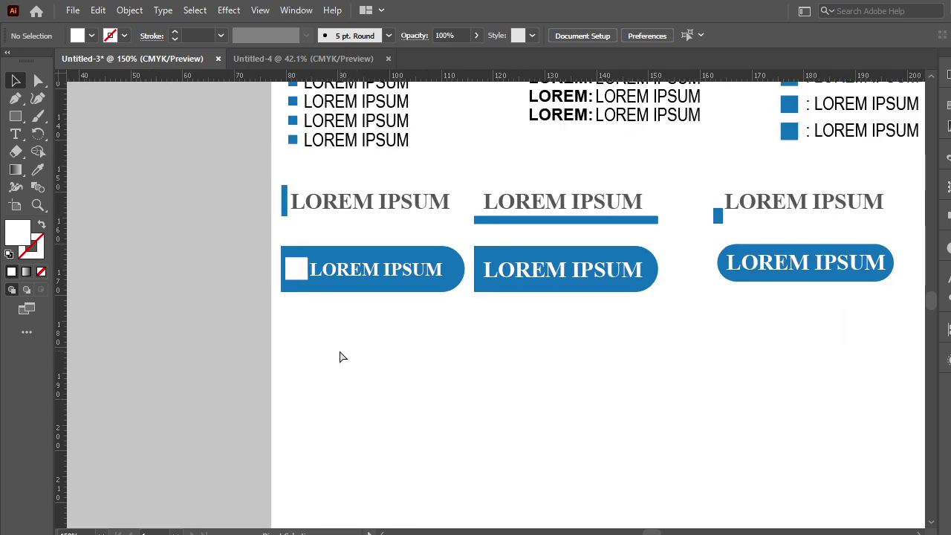
pyautogui.hotkey('ctrl', '-')
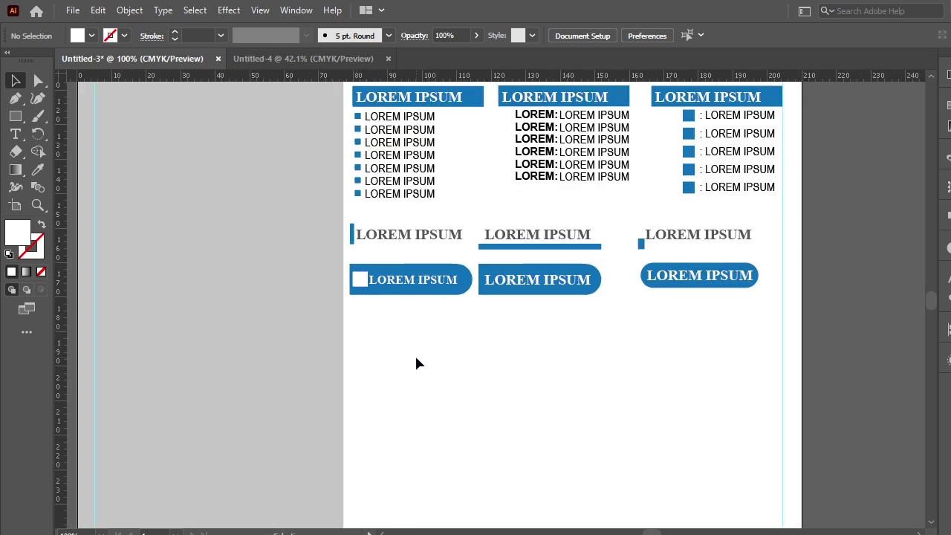
pyautogui.click(360, 280)
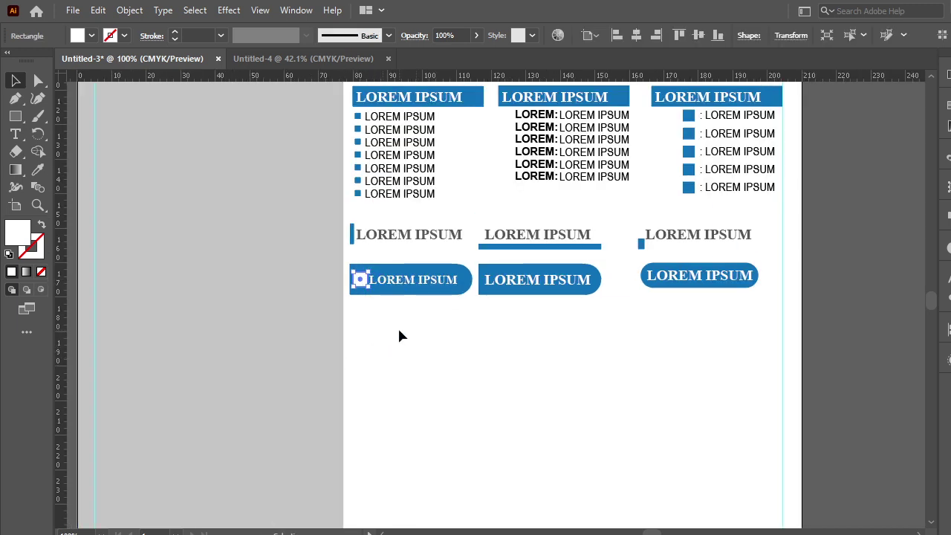
pyautogui.press('Left')
pyautogui.press('Down')
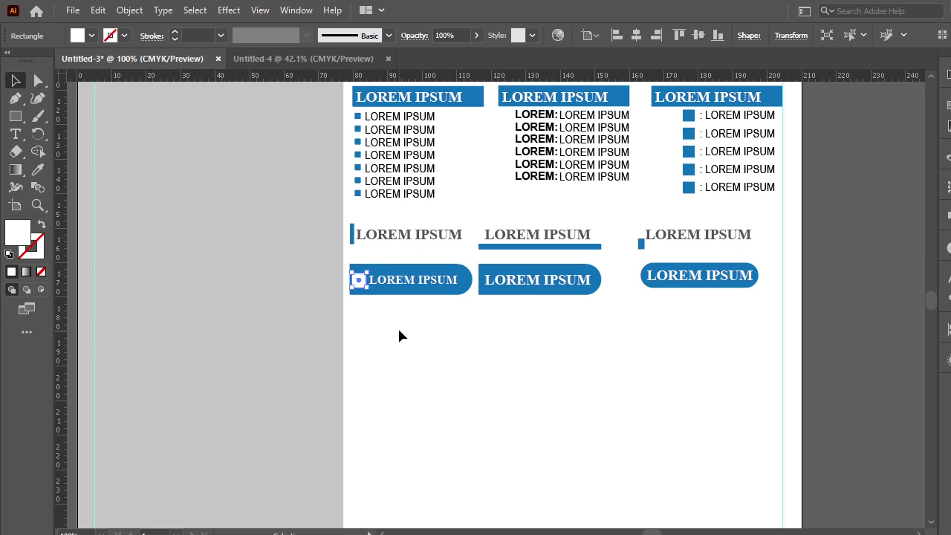
pyautogui.click(402, 336)
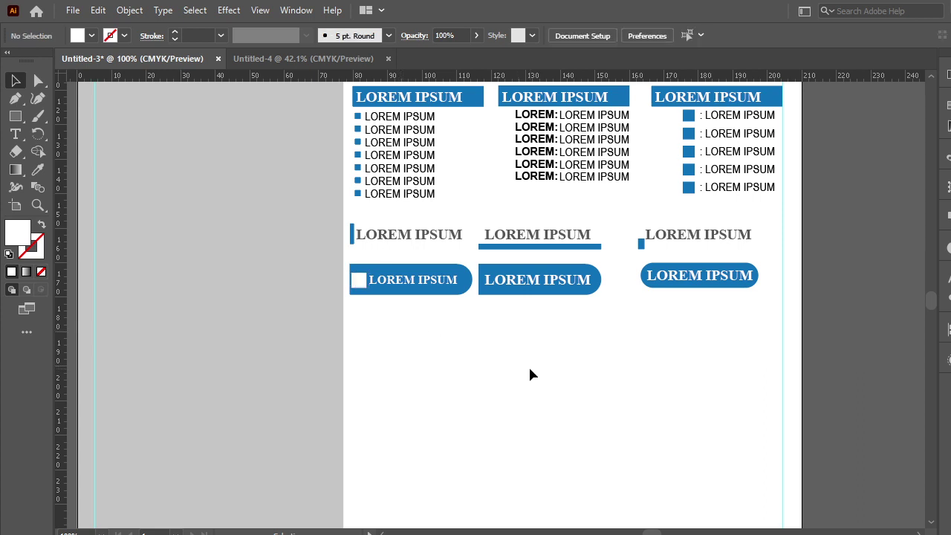
pyautogui.hotkey('ctrl', '+')
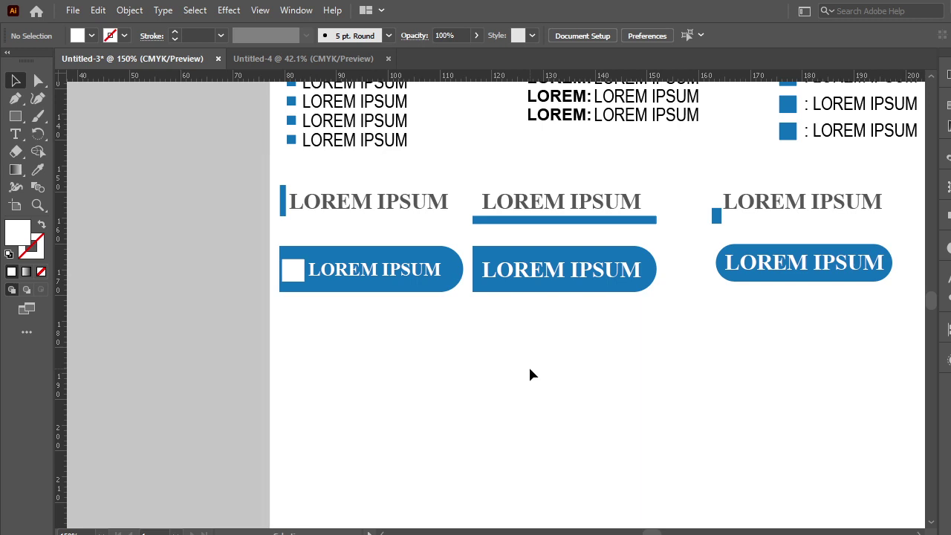
pyautogui.moveTo(747, 388)
pyautogui.mouseDown()
pyautogui.moveTo(698, 374)
pyautogui.moveTo(682, 334)
pyautogui.moveTo(685, 340)
pyautogui.mouseUp()
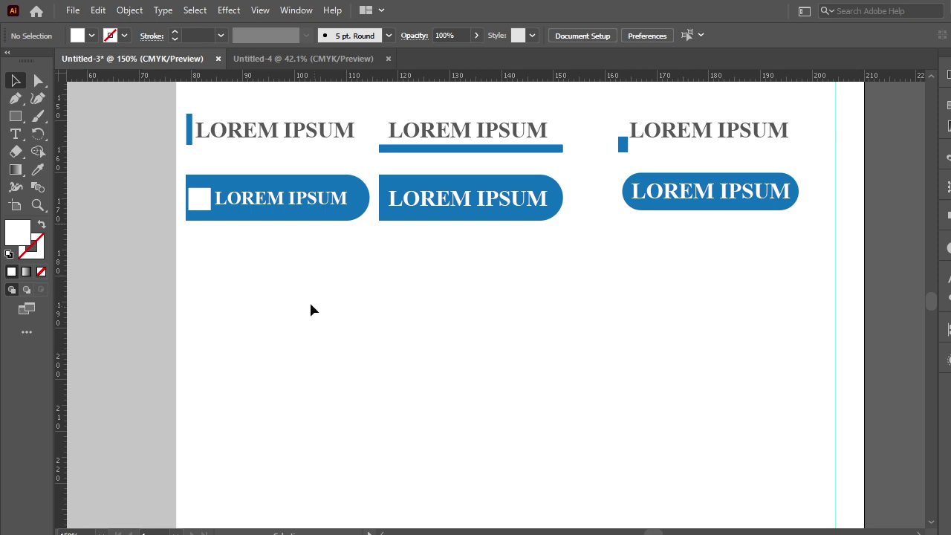
pyautogui.click(289, 218)
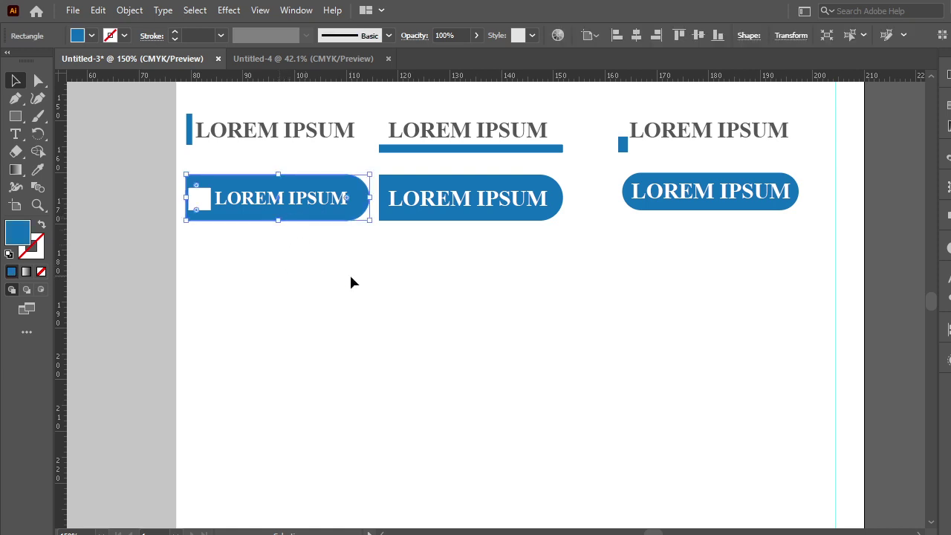
pyautogui.press('Left')
pyautogui.press('Left')
pyautogui.press('Left')
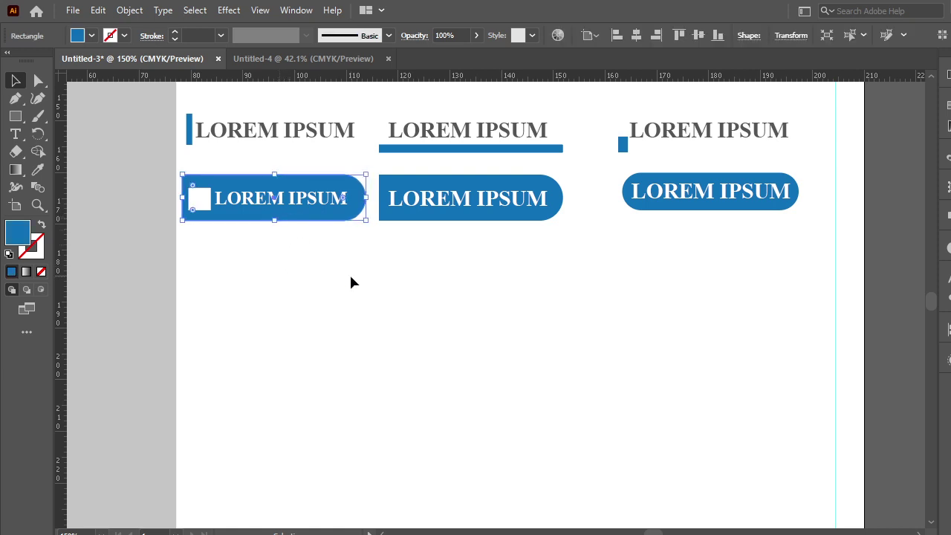
pyautogui.click(353, 279)
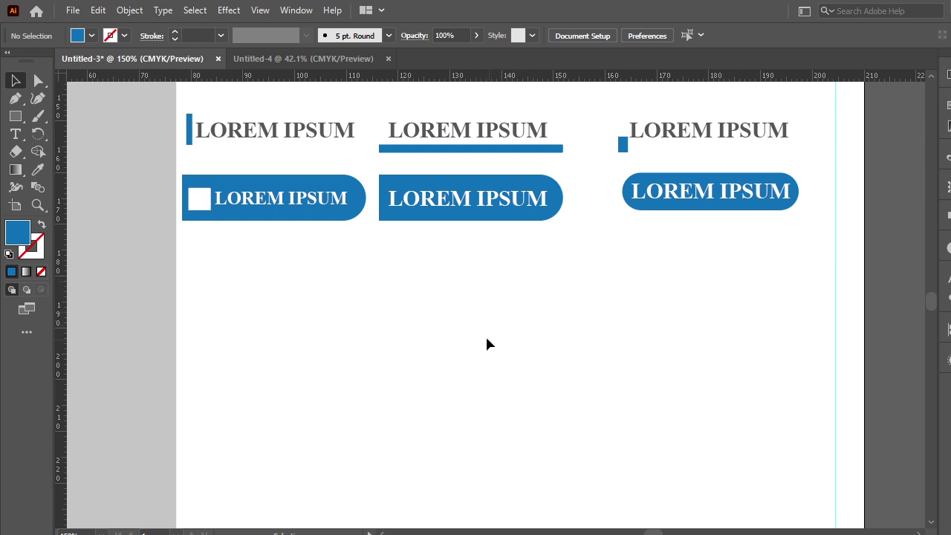
pyautogui.scroll(-3, 408, 343)
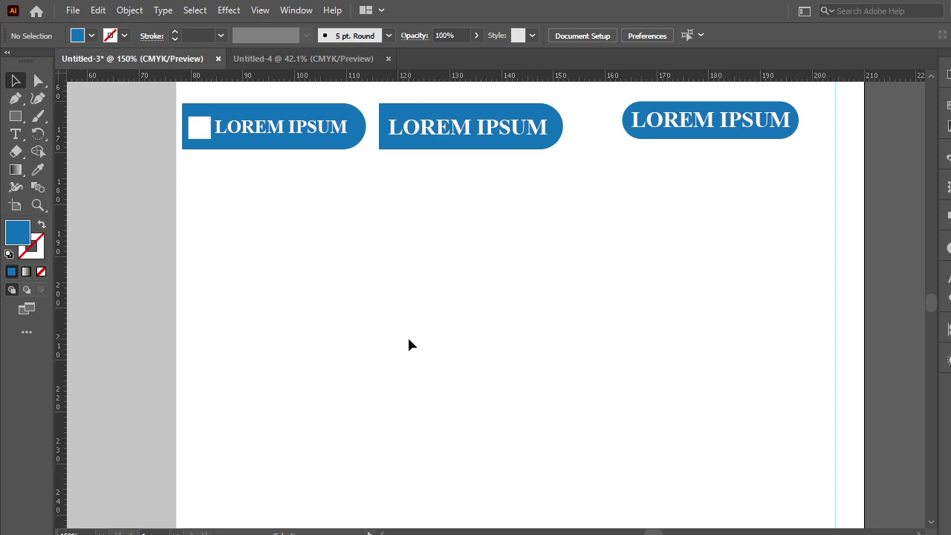
pyautogui.scroll(1, 408, 343)
pyautogui.scroll(-1, 408, 343)
pyautogui.scroll(3, 408, 343)
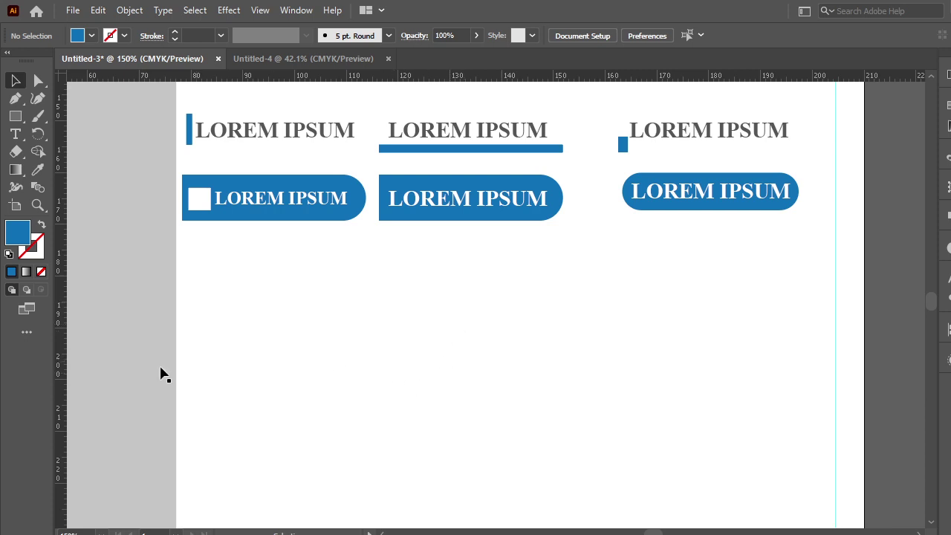
# - Draw a wide blue rectangle below the headings and round its corners fully into a pill
pyautogui.click(14, 117)
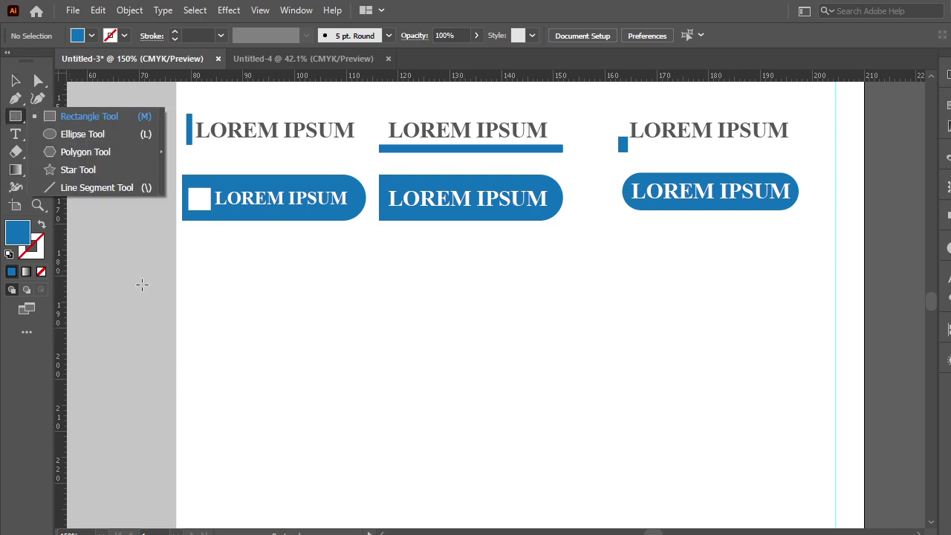
pyautogui.click(260, 354)
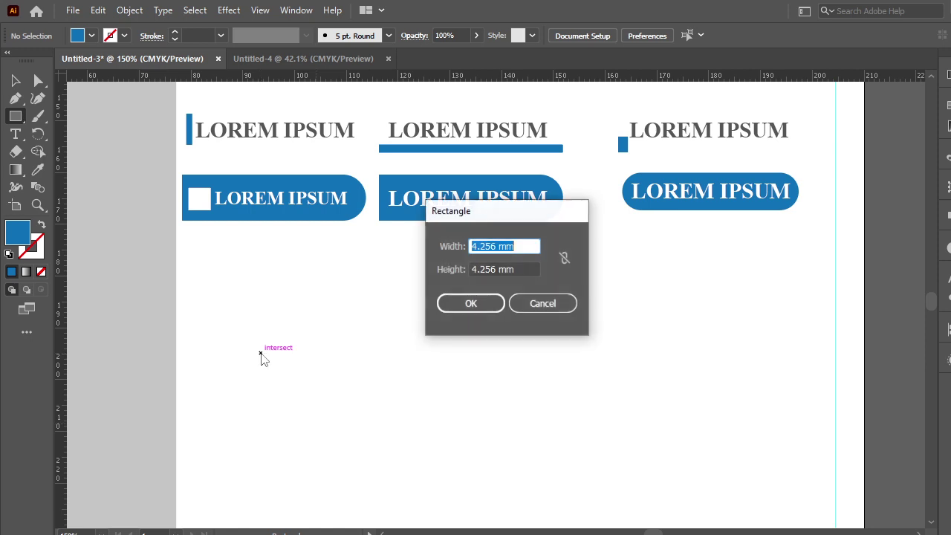
pyautogui.click(543, 303)
pyautogui.moveTo(248, 365)
pyautogui.mouseDown()
pyautogui.moveTo(292, 339)
pyautogui.moveTo(775, 334)
pyautogui.mouseUp()
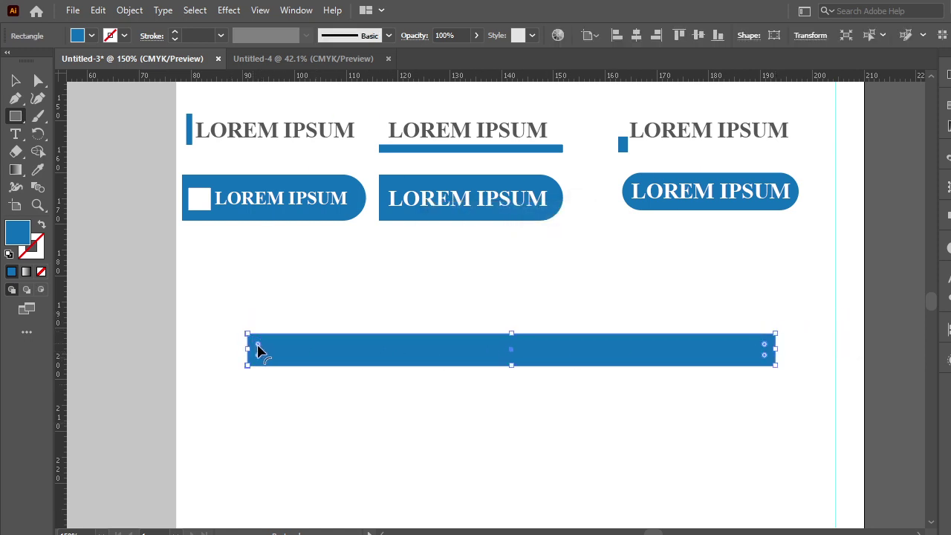
pyautogui.moveTo(257, 349); pyautogui.dragTo(438, 394)
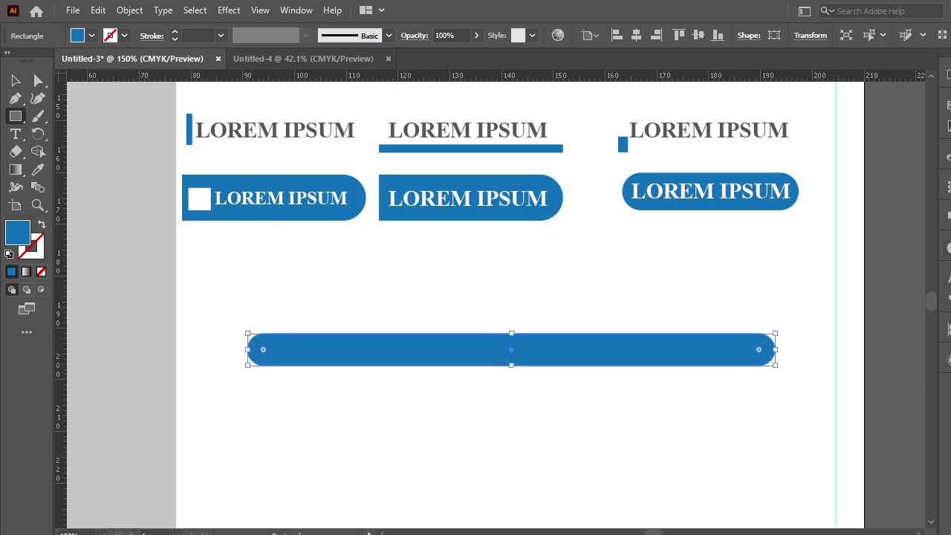
# - Unite the pill in Pathfinder to flatten it into one plain path
pyautogui.click(947, 216)
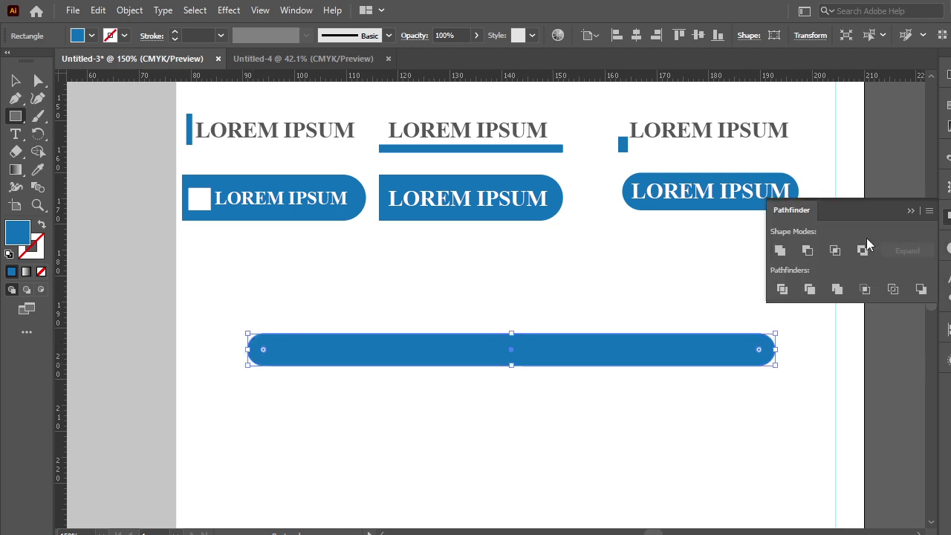
pyautogui.click(779, 250)
pyautogui.click(912, 211)
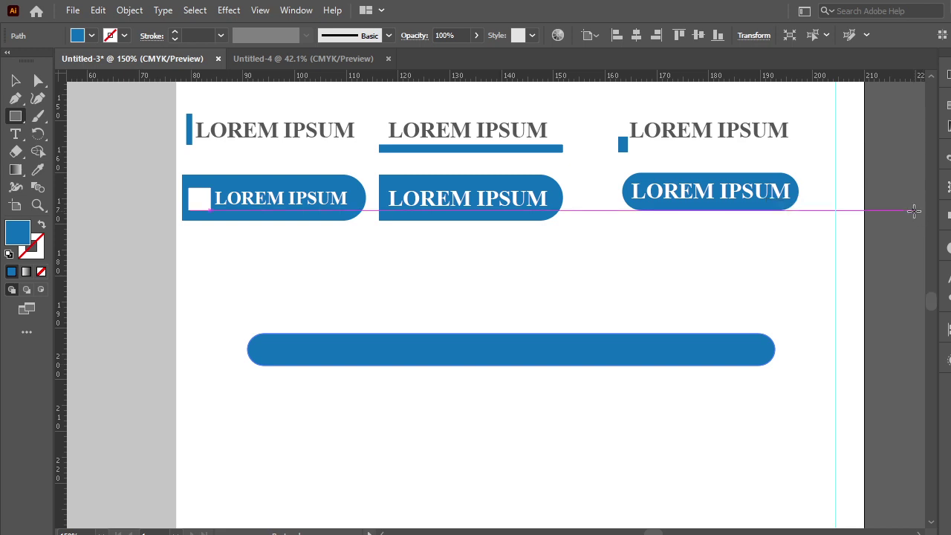
pyautogui.click(15, 80)
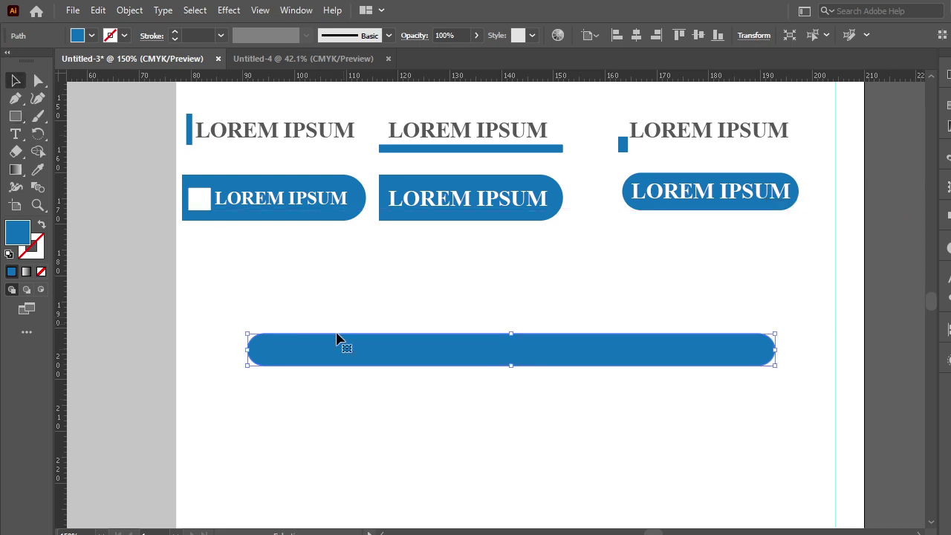
# - Give the pill bar a 3 pt dark grey stroke, then drag it slightly up
pyautogui.click(174, 32)
pyautogui.click(174, 32)
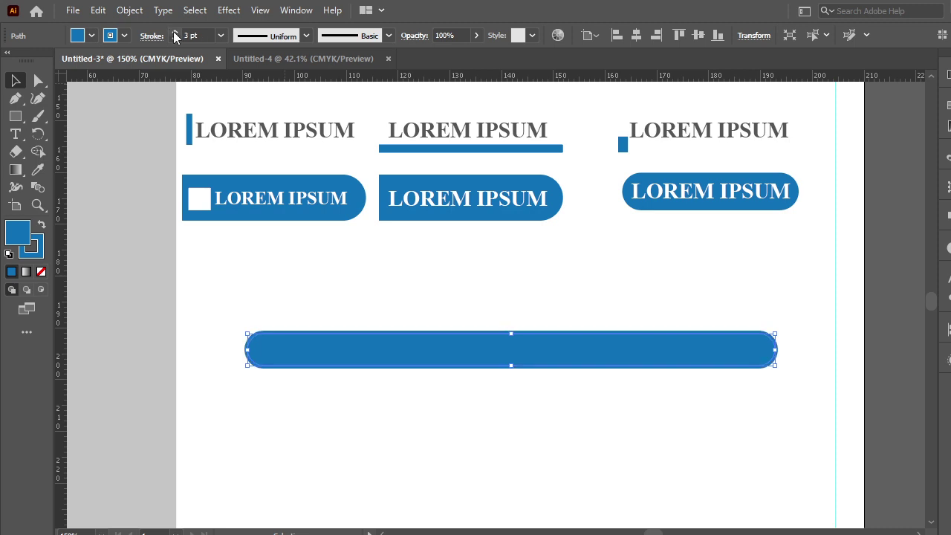
pyautogui.click(37, 250)
pyautogui.doubleClick(37, 250)
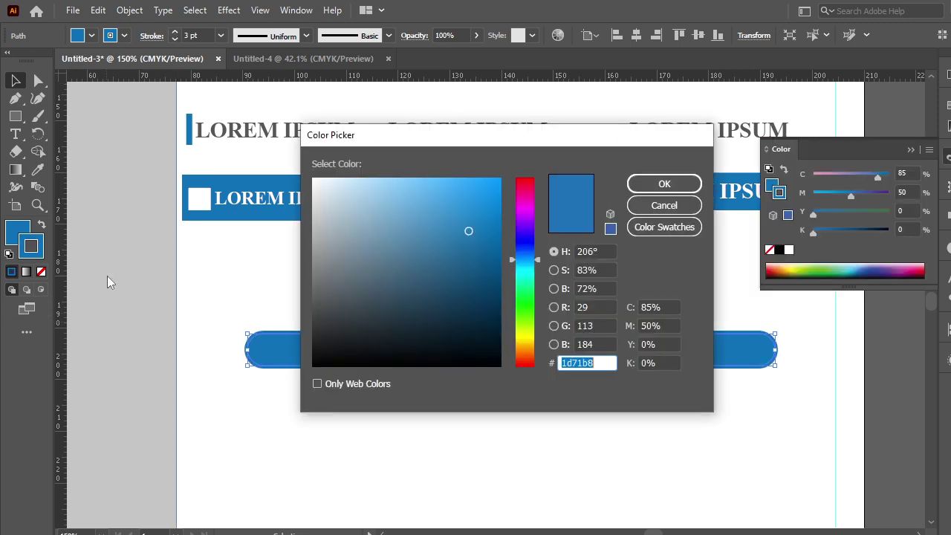
pyautogui.moveTo(335, 265); pyautogui.dragTo(321, 312)
pyautogui.click(672, 185)
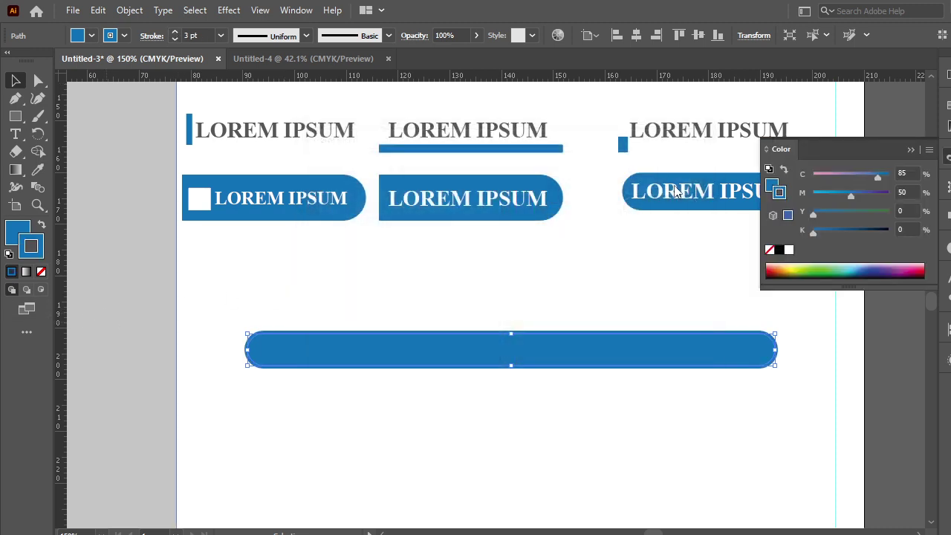
pyautogui.click(911, 151)
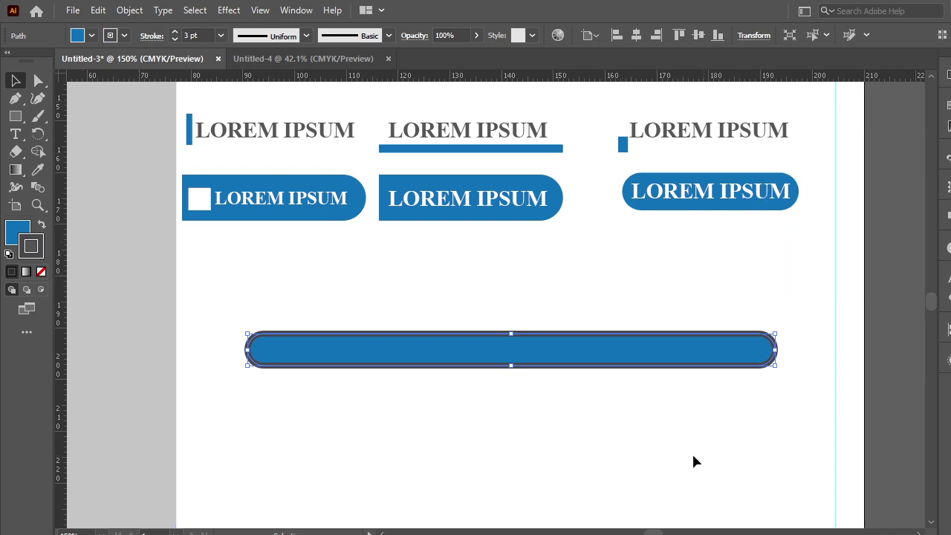
pyautogui.click(647, 450)
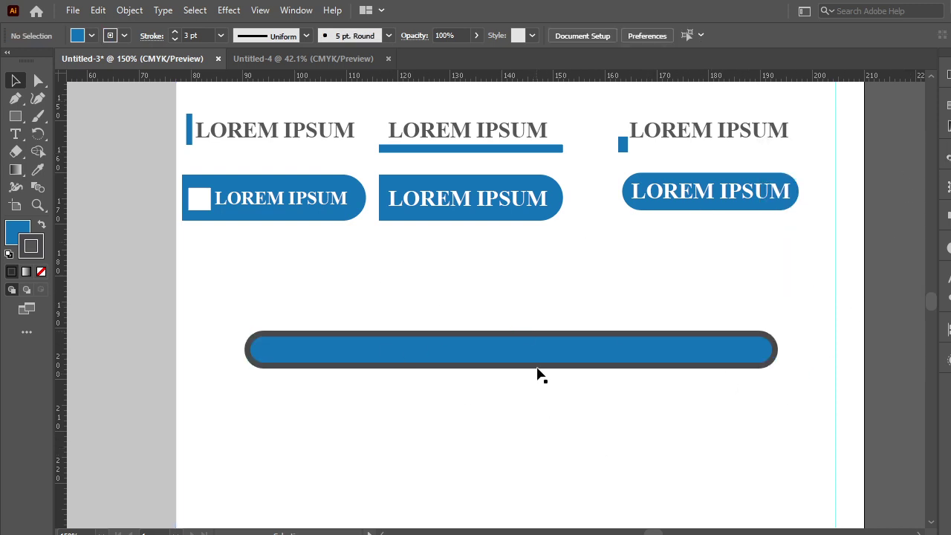
pyautogui.moveTo(496, 366); pyautogui.dragTo(489, 338)
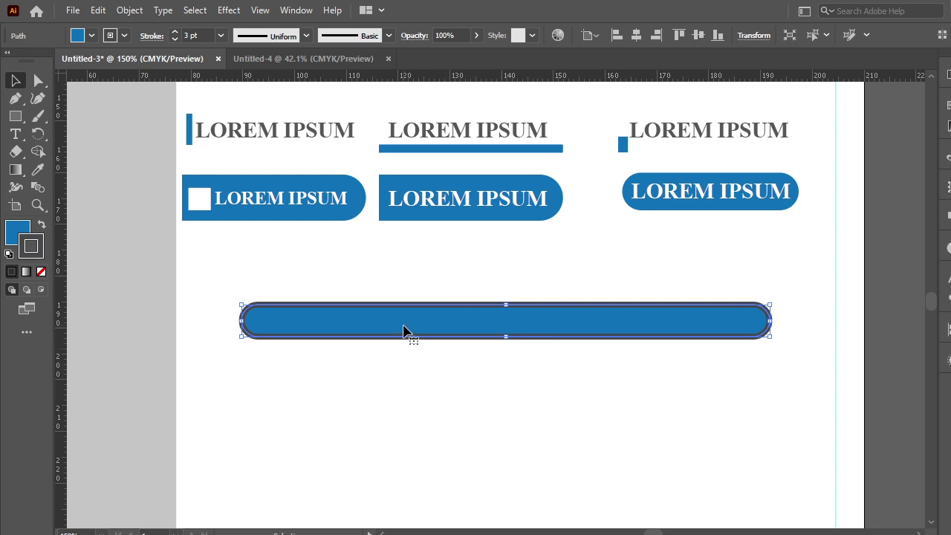
# - Apply Object > Path > Outline Stroke to the pill bar
pyautogui.click(130, 10)
pyautogui.click(132, 11)
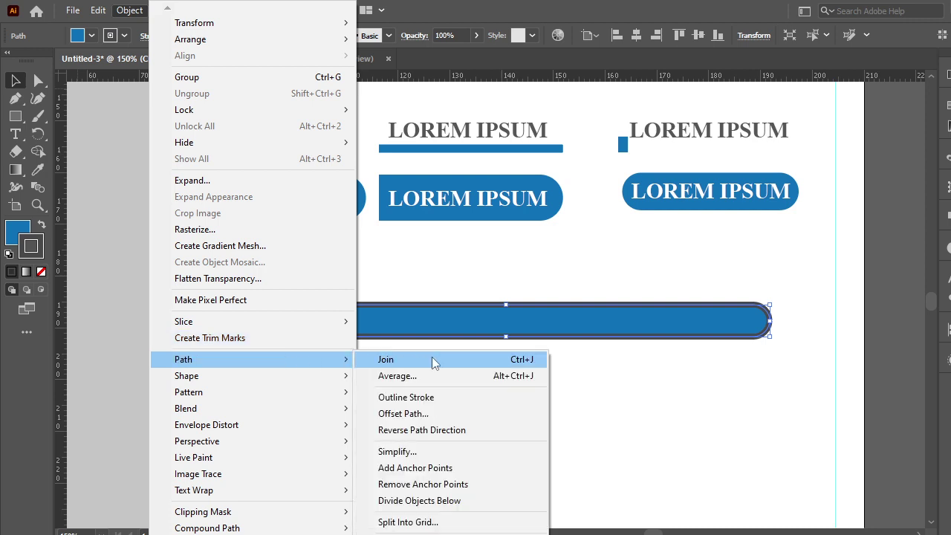
pyautogui.moveTo(184, 359)
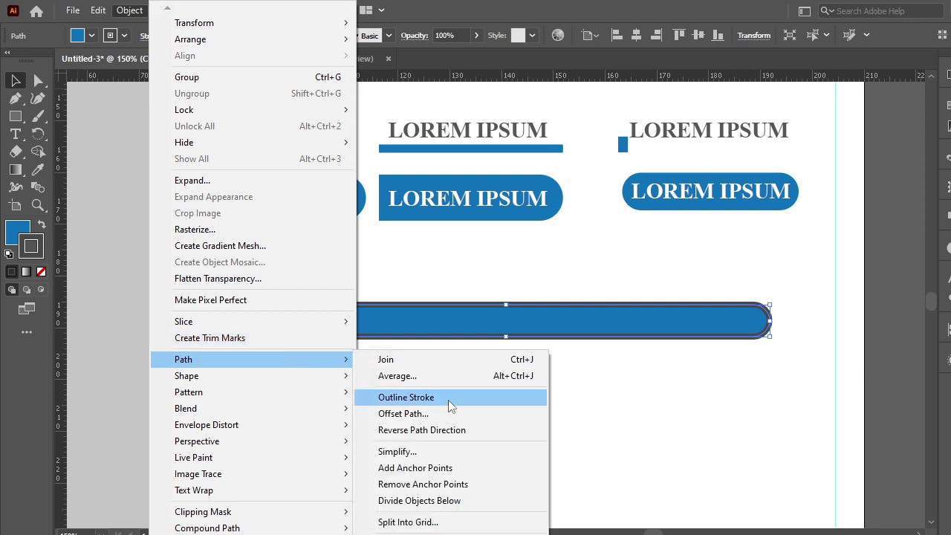
pyautogui.click(450, 402)
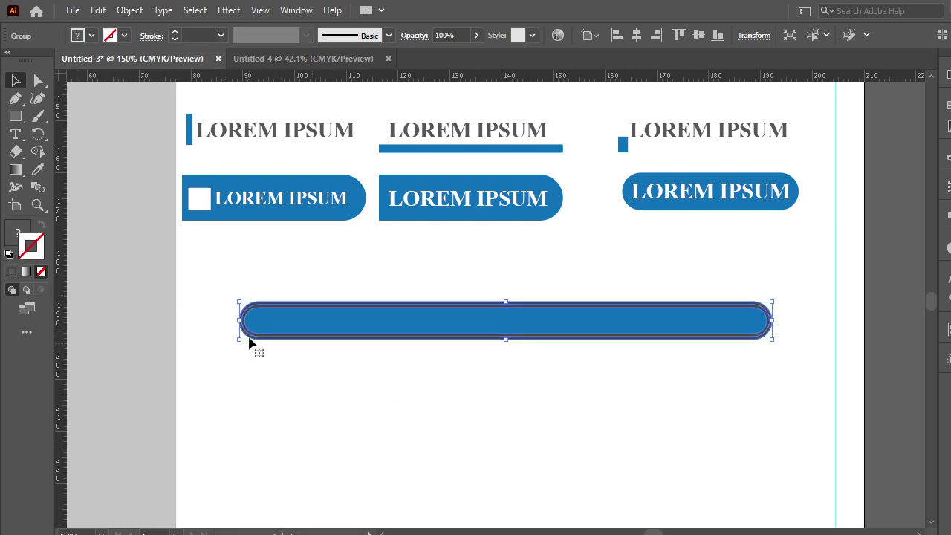
# - Ungroup the outlined stroke from the blue fill and test-drag the fill to confirm separation
pyautogui.rightClick(312, 321)
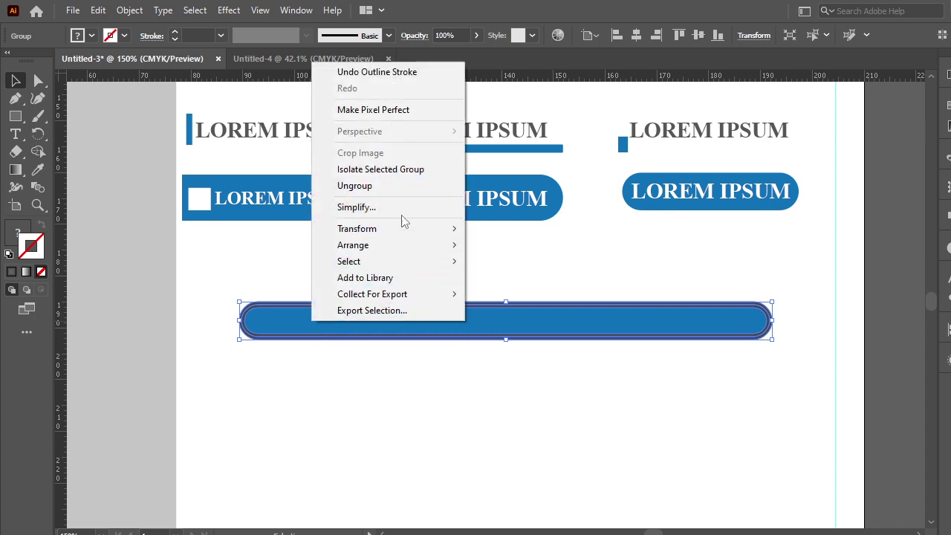
pyautogui.click(404, 188)
pyautogui.click(452, 384)
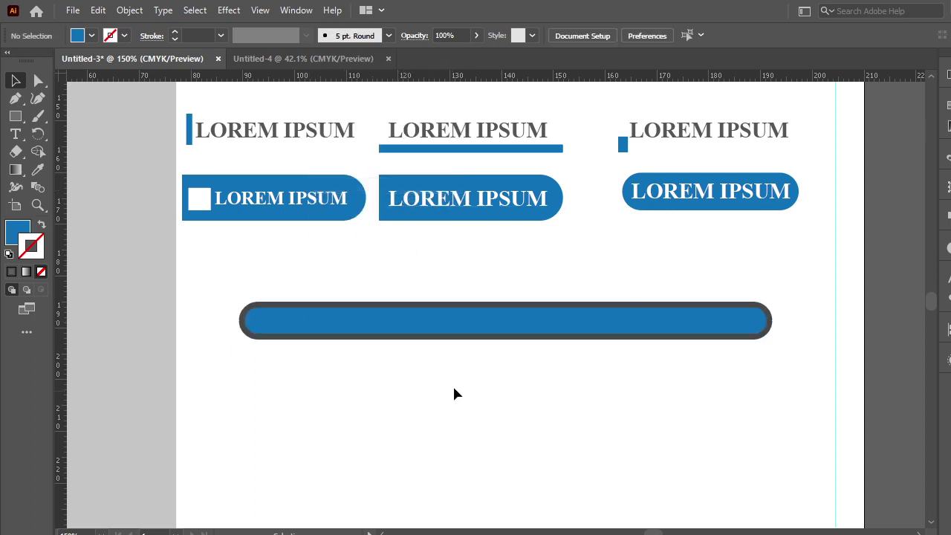
pyautogui.click(504, 325)
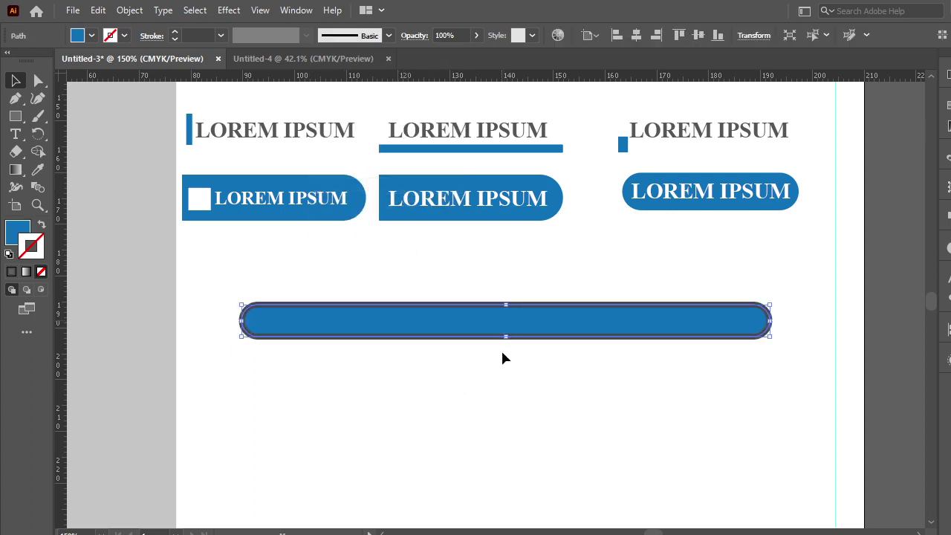
pyautogui.moveTo(502, 322); pyautogui.dragTo(503, 403)
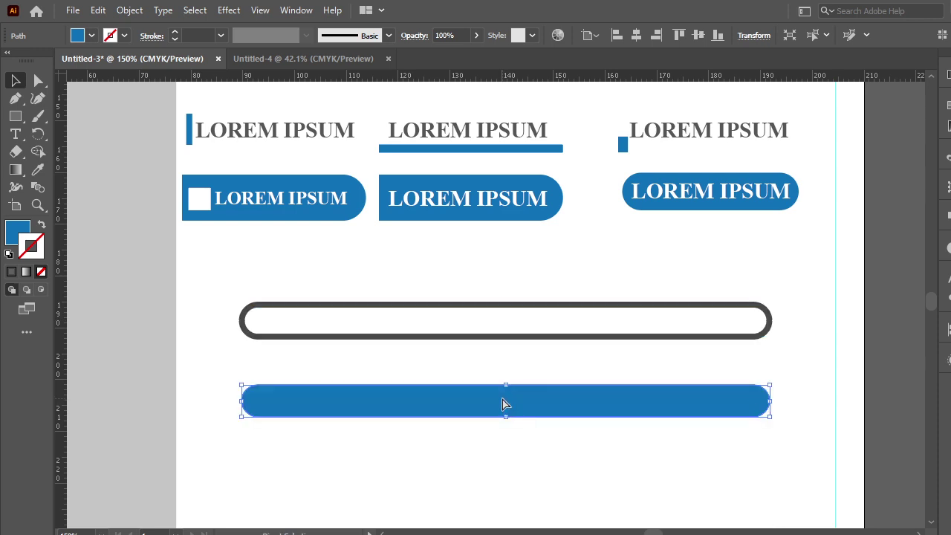
pyautogui.hotkey('ctrl', 'z')
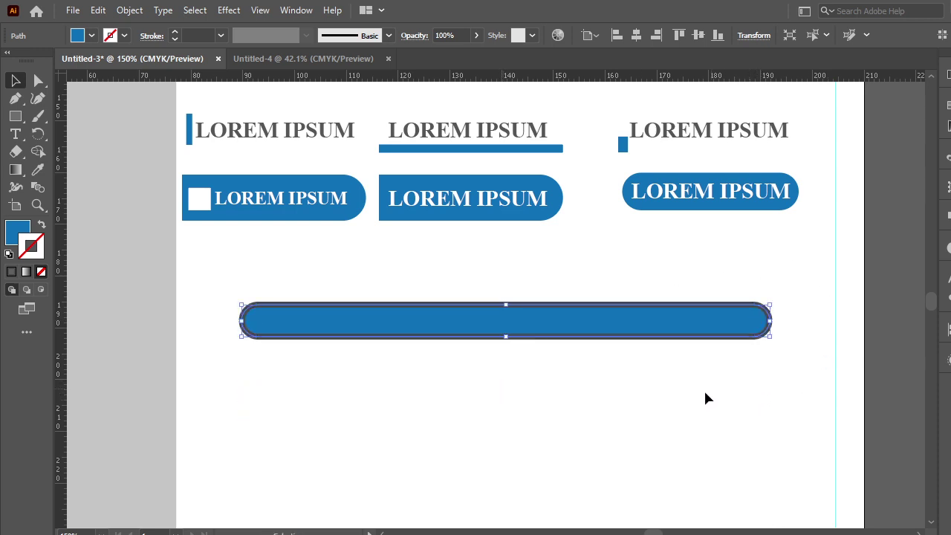
pyautogui.click(604, 441)
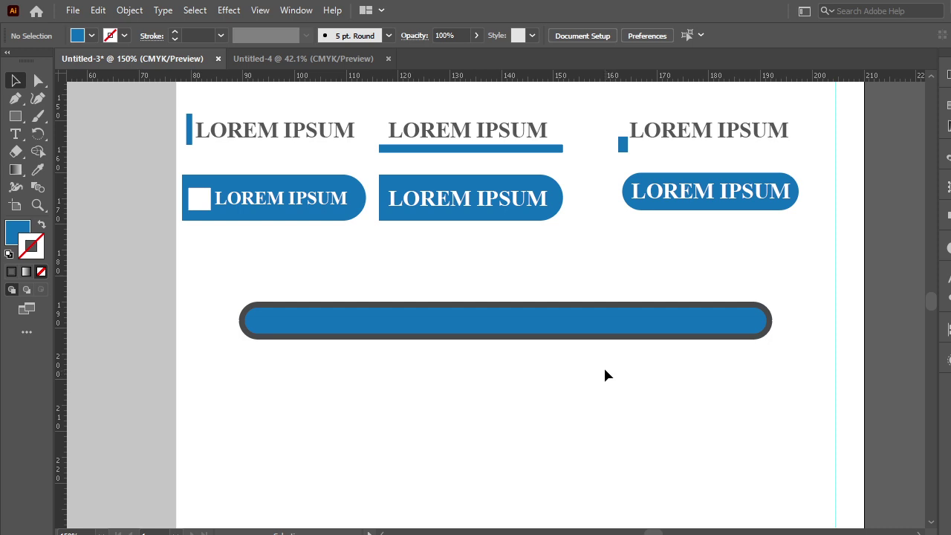
# - Alt-drag a copy of the grey LOREM IPSUM heading to sit above the long blue rounded bar
pyautogui.click(638, 326)
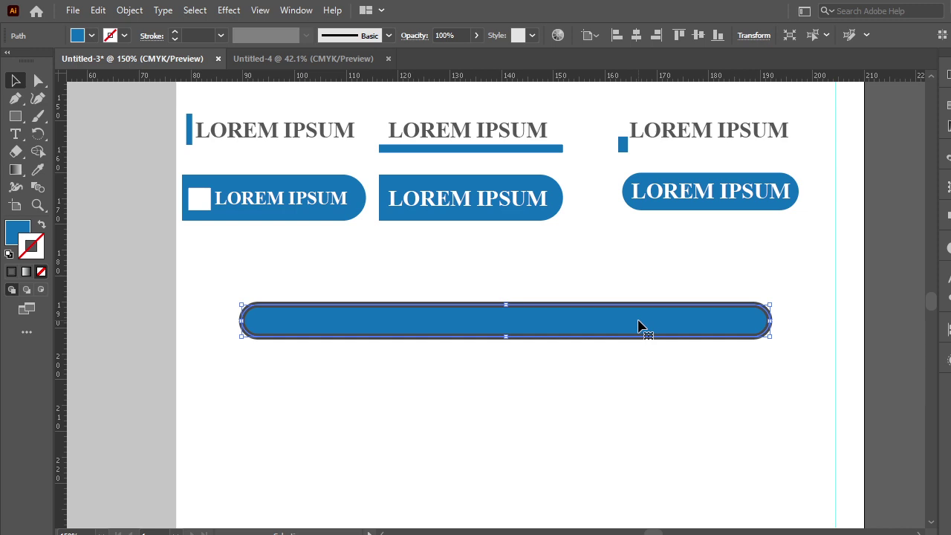
pyautogui.click(687, 395)
pyautogui.moveTo(767, 371); pyautogui.dragTo(520, 305)
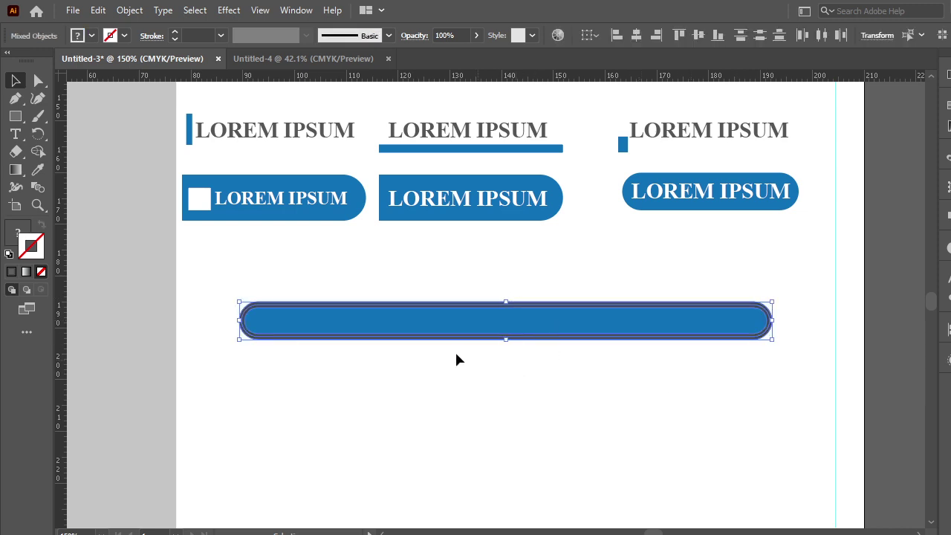
pyautogui.click(484, 364)
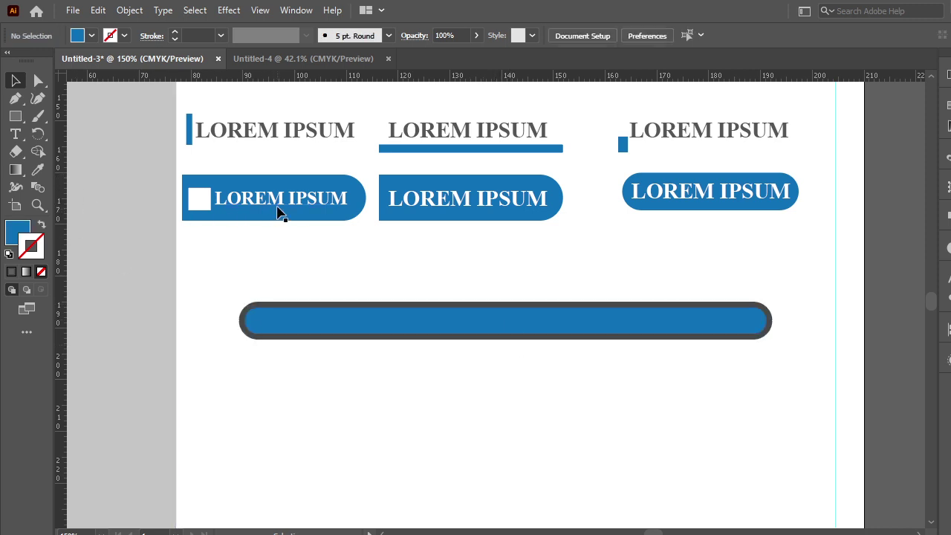
pyautogui.moveTo(279, 213)
pyautogui.mouseDown()
pyautogui.moveTo(287, 139)
pyautogui.moveTo(346, 293)
pyautogui.mouseUp()
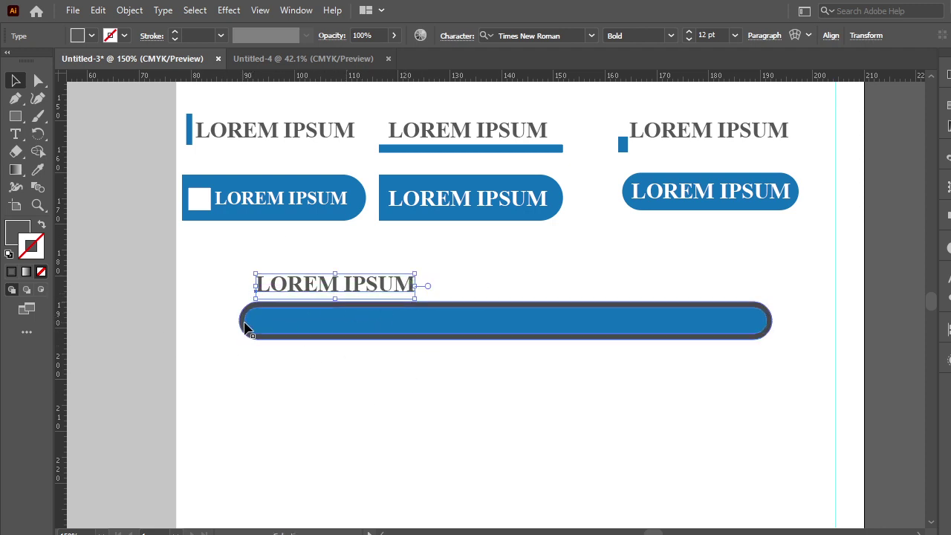
pyautogui.click(501, 288)
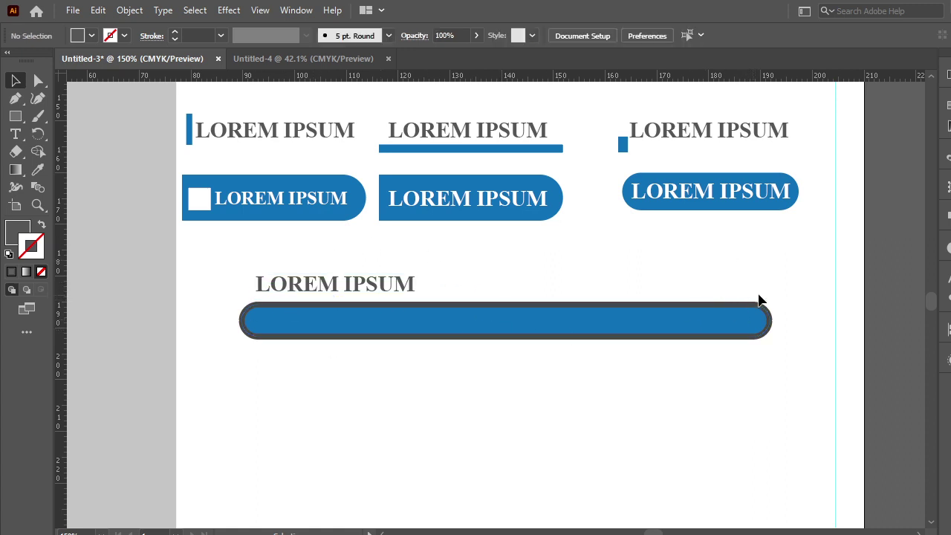
pyautogui.hscroll(4, 647, 391)
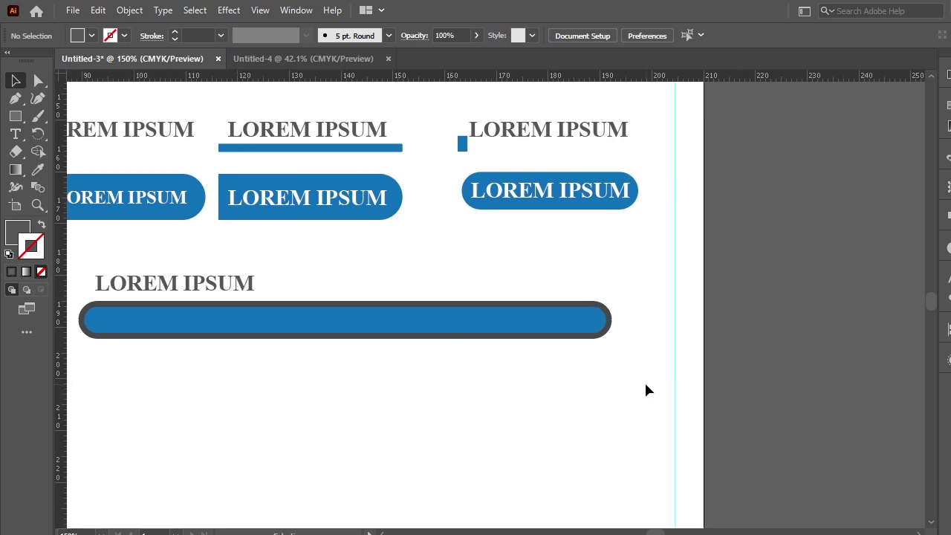
# - Draw a small dark grey rectangle above the bar, round its corners and unite it into a plain path
pyautogui.hotkey('ctrl', '+')
pyautogui.hotkey('ctrl', '+')
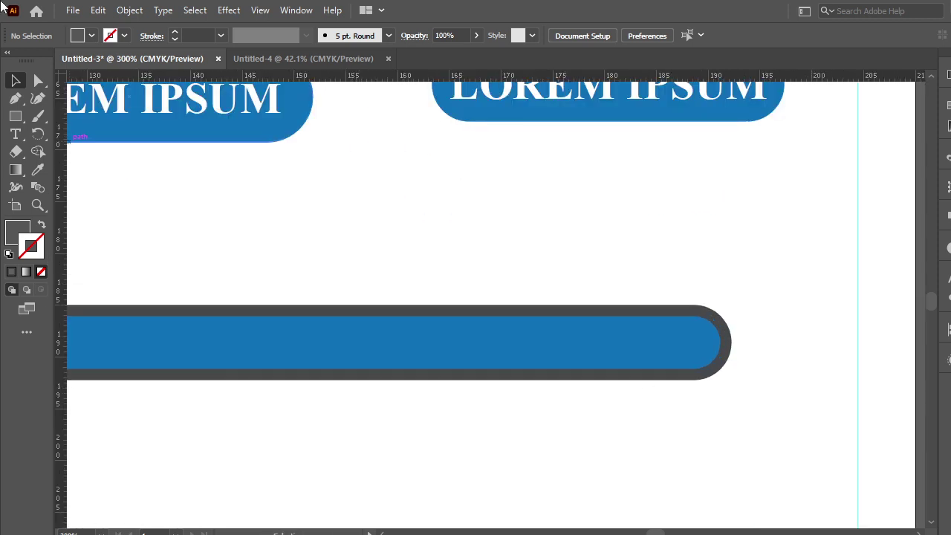
pyautogui.click(16, 117)
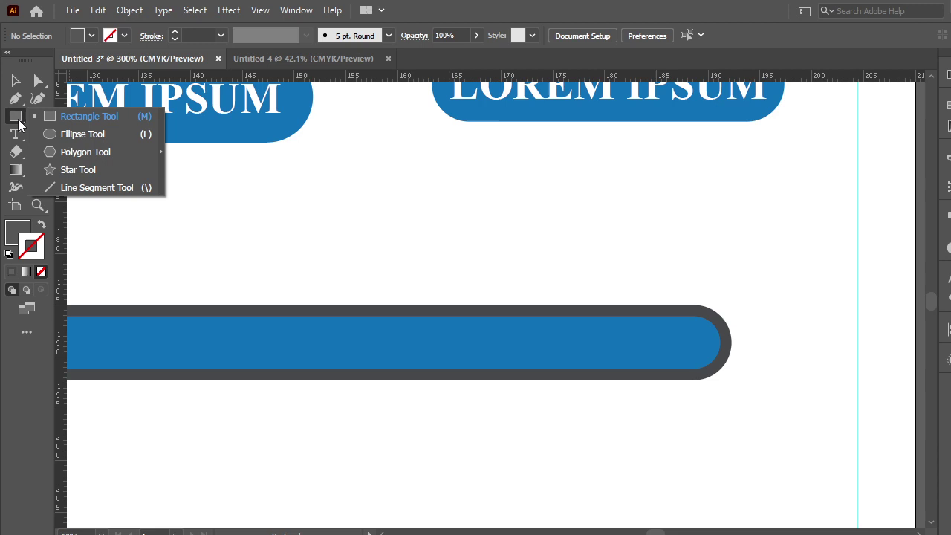
pyautogui.click(86, 117)
pyautogui.moveTo(566, 246); pyautogui.dragTo(682, 181)
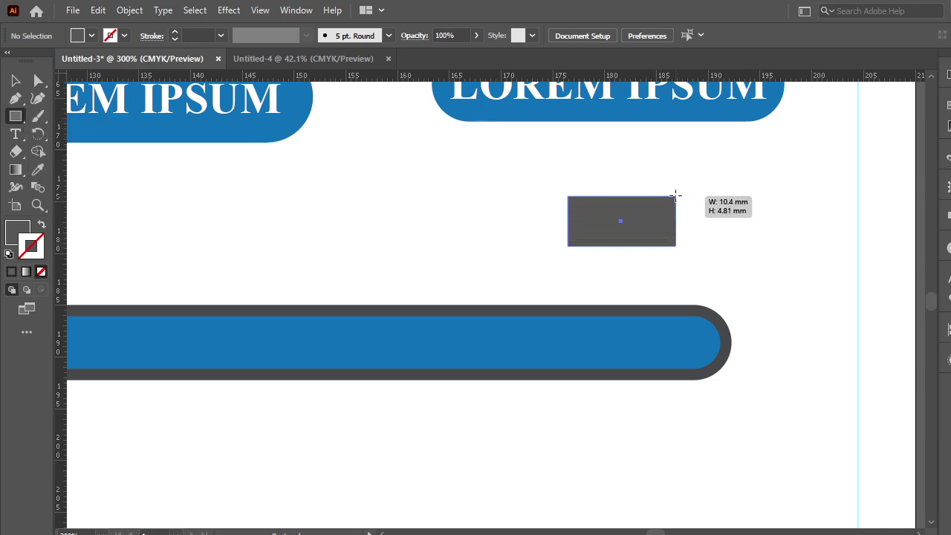
pyautogui.moveTo(580, 193); pyautogui.dragTo(587, 205)
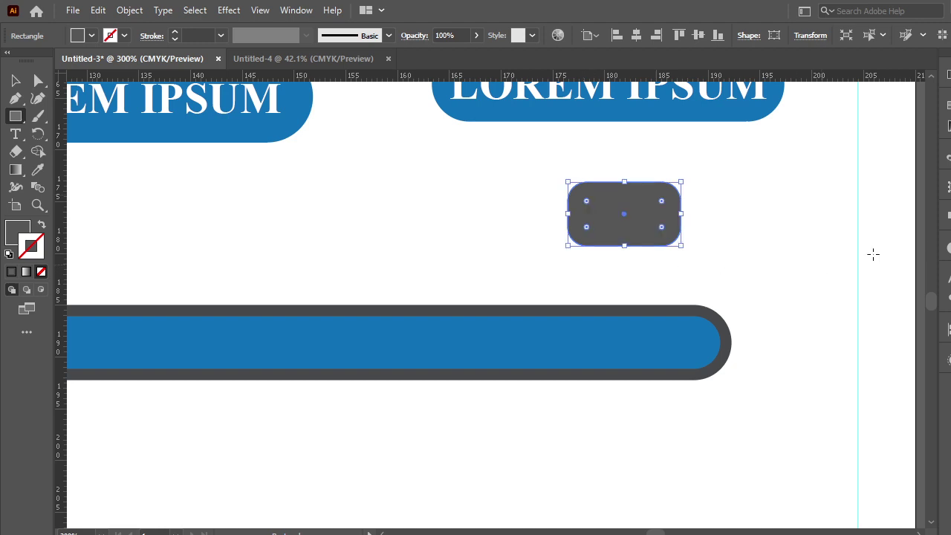
pyautogui.click(947, 218)
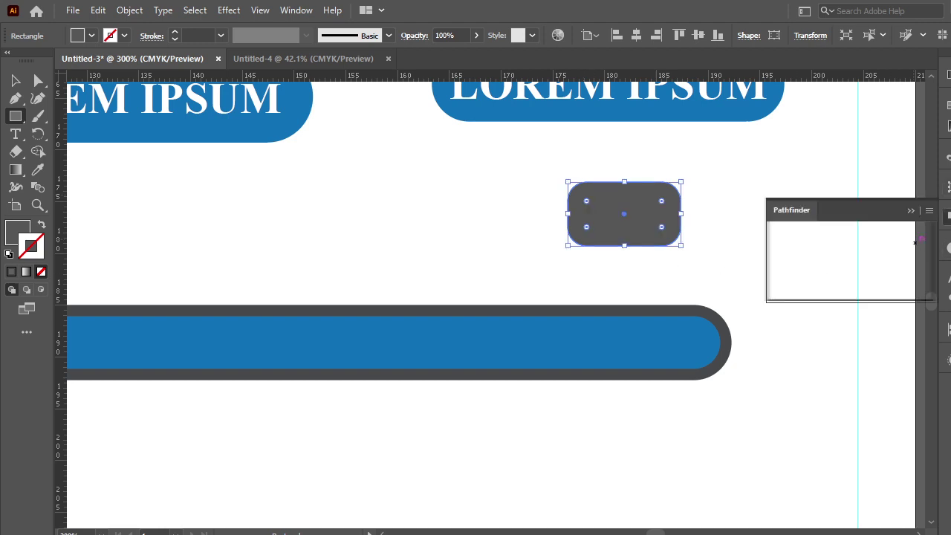
pyautogui.click(780, 250)
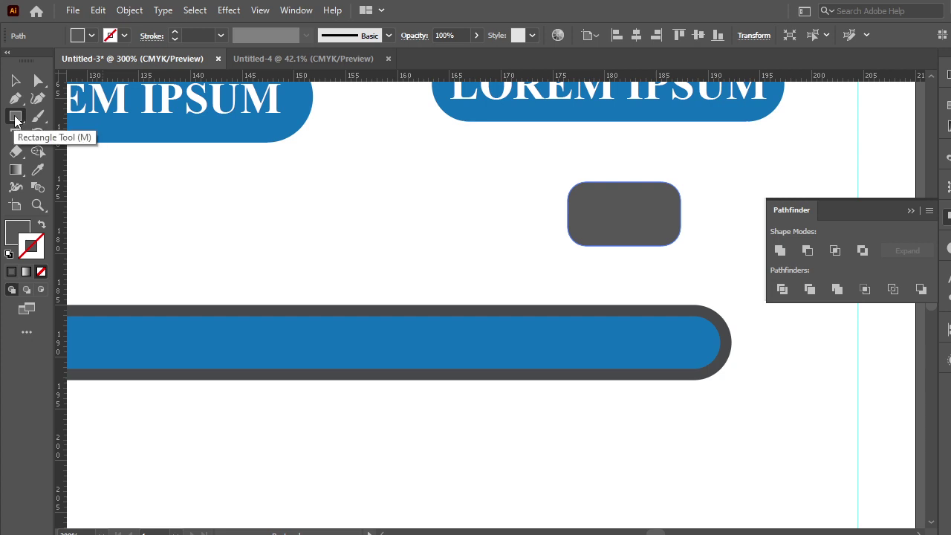
# - Bring up the Polygon dialog for size and number of sides
pyautogui.click(15, 119)
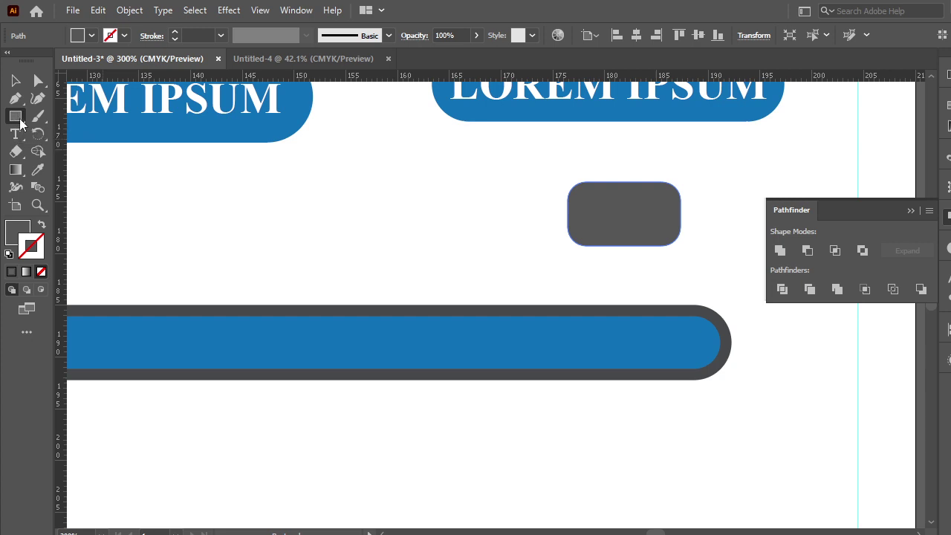
pyautogui.click(85, 152)
pyautogui.click(379, 232)
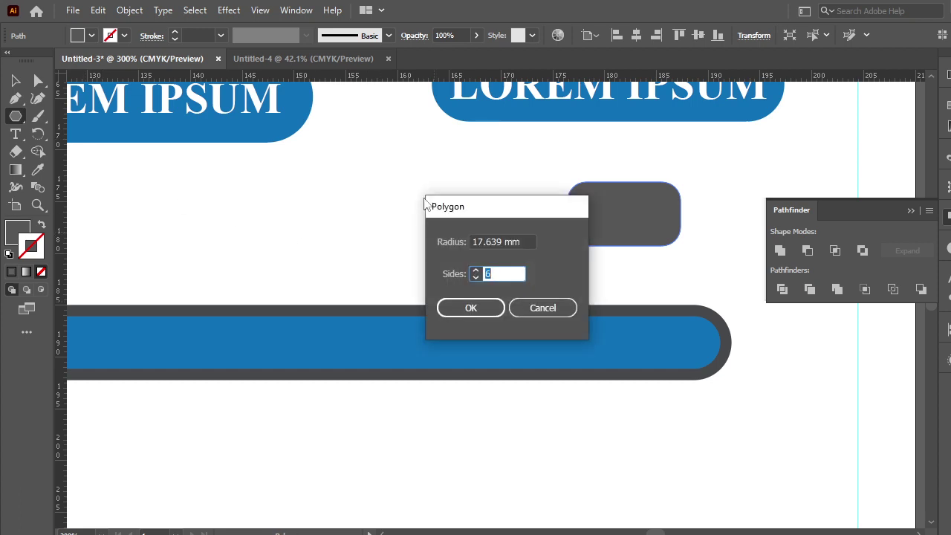
# - Create a 3-sided triangle, rotate it to point down, shrink it and place it under the rectangle
pyautogui.press('Return')
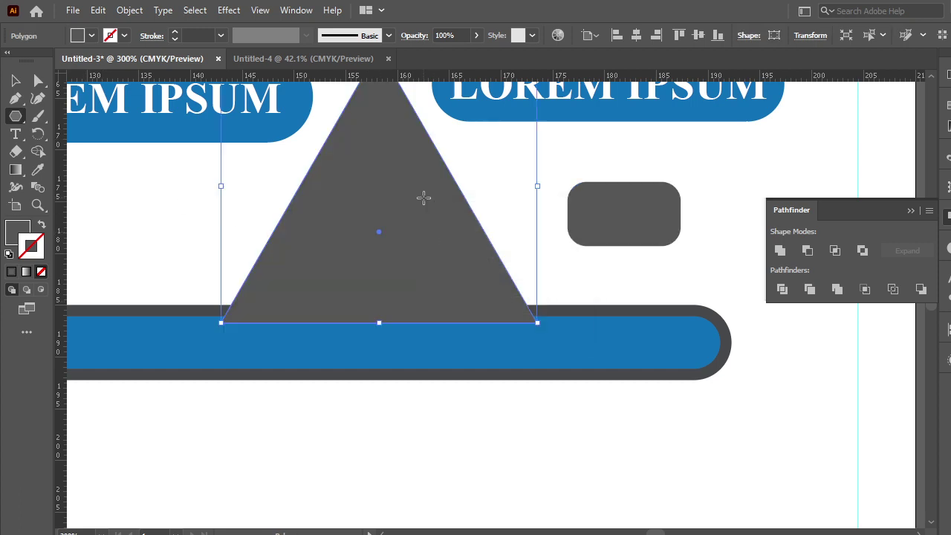
pyautogui.click(15, 80)
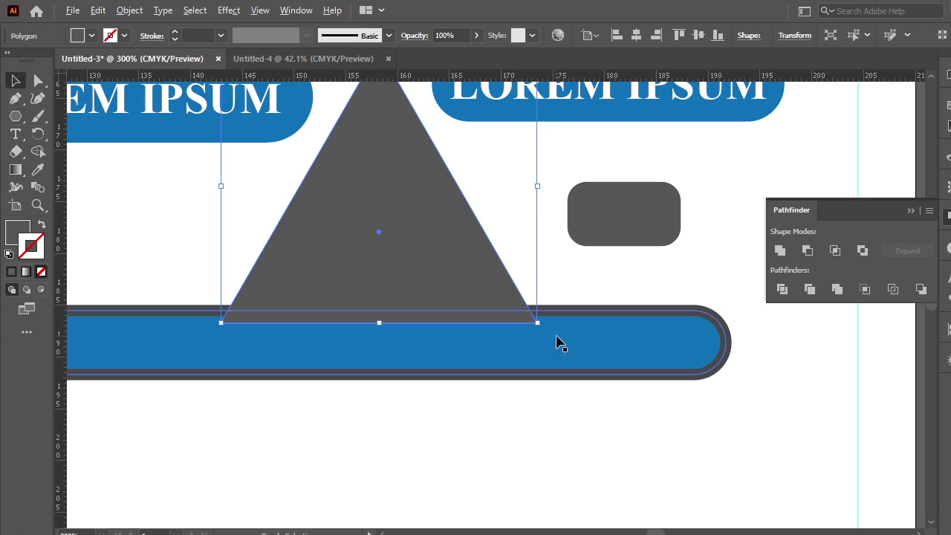
pyautogui.moveTo(542, 325)
pyautogui.mouseDown()
pyautogui.moveTo(335, 334)
pyautogui.moveTo(275, 186)
pyautogui.mouseUp()
pyautogui.moveTo(538, 140)
pyautogui.mouseDown()
pyautogui.moveTo(415, 250)
pyautogui.moveTo(647, 263)
pyautogui.moveTo(647, 247)
pyautogui.moveTo(671, 230)
pyautogui.mouseUp()
pyautogui.moveTo(631, 260); pyautogui.dragTo(637, 260)
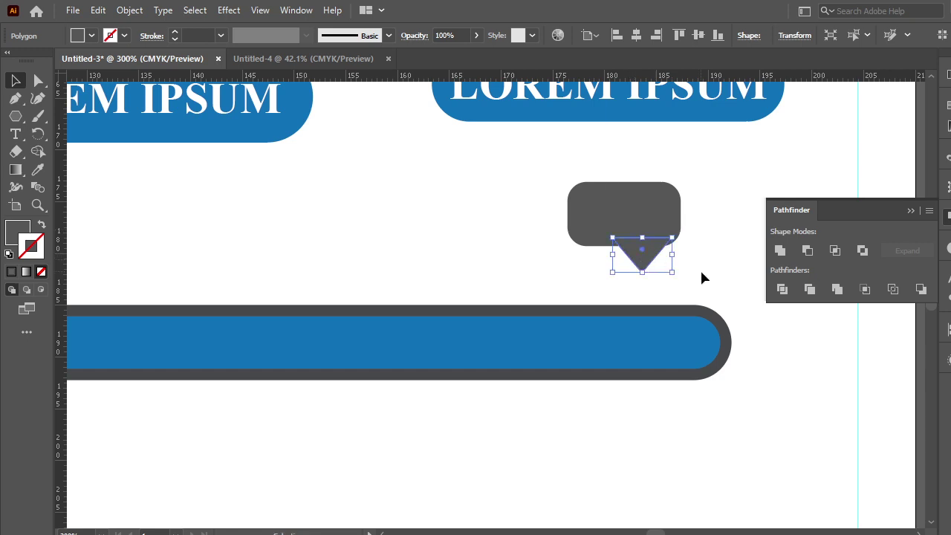
# - Unite the triangle and rectangle into one speech bubble and move it closer to the bar
pyautogui.click(705, 273)
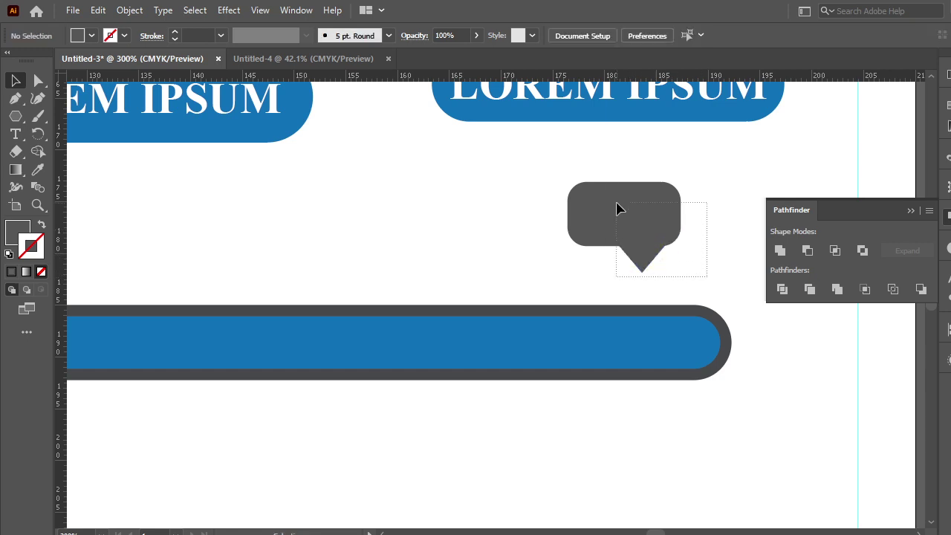
pyautogui.moveTo(616, 203); pyautogui.dragTo(615, 204)
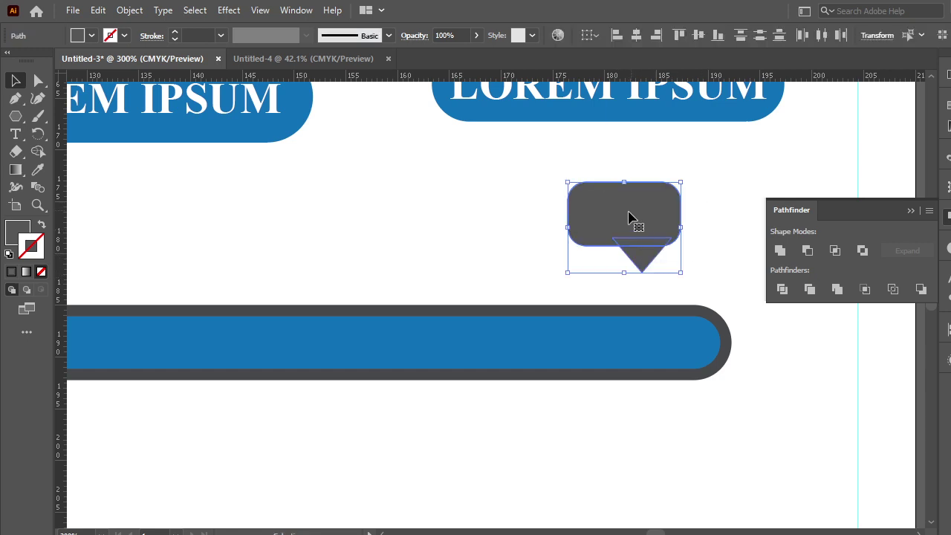
pyautogui.click(780, 251)
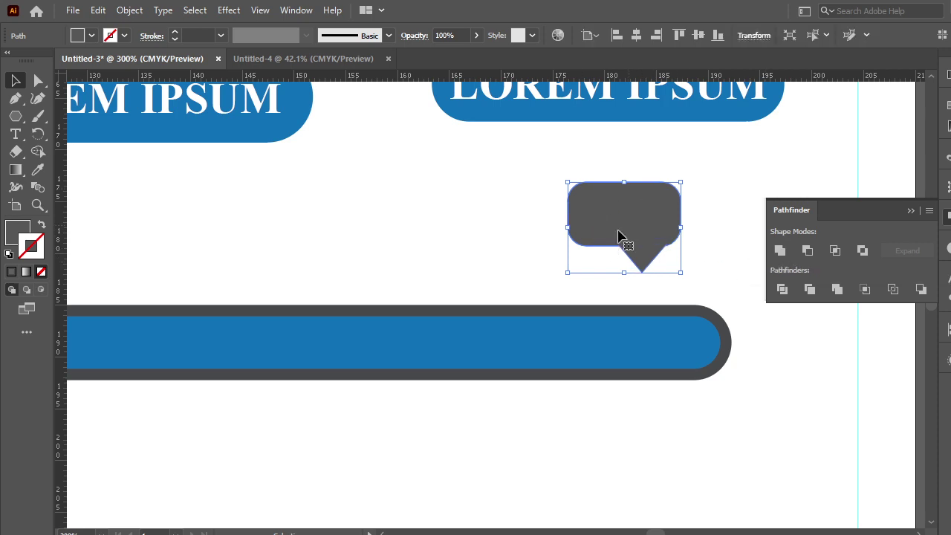
pyautogui.moveTo(628, 214); pyautogui.dragTo(637, 240)
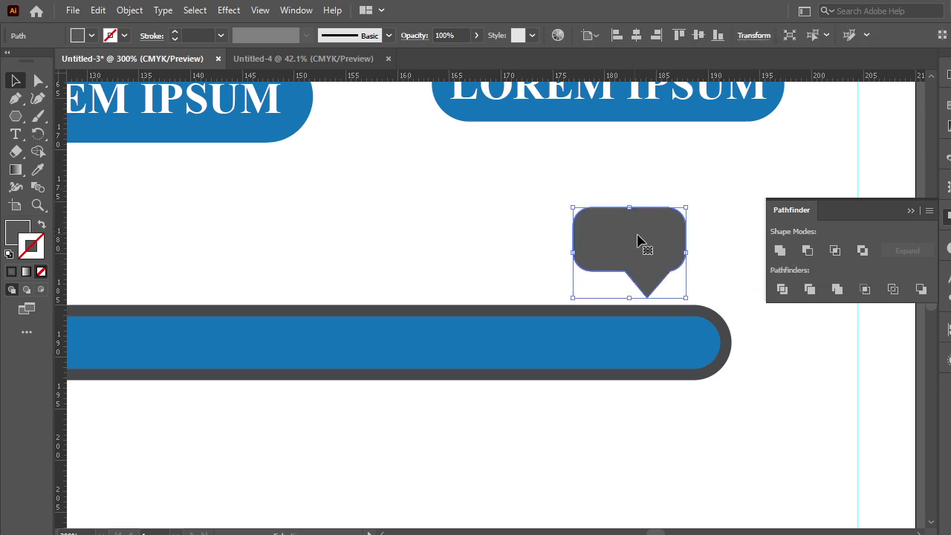
pyautogui.click(414, 258)
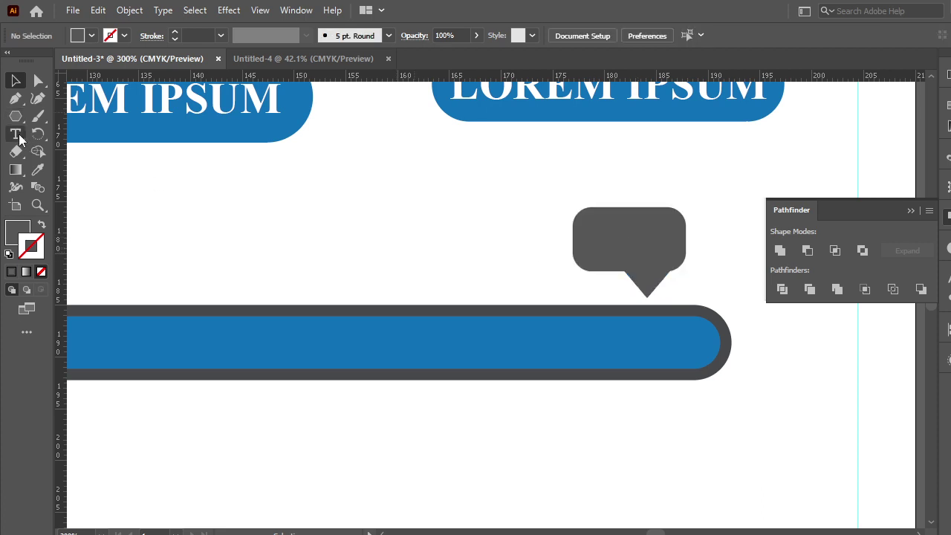
# - Copy the white heading text onto the bubble, bring it to front, set it to 9 pt and clear its text
pyautogui.moveTo(195, 107); pyautogui.dragTo(238, 110)
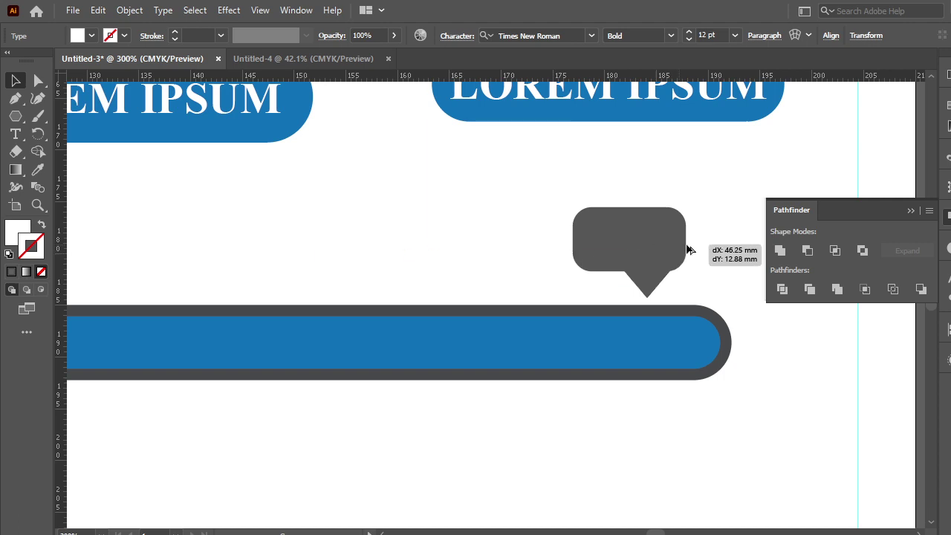
pyautogui.moveTo(238, 110); pyautogui.dragTo(687, 249)
pyautogui.rightClick(523, 232)
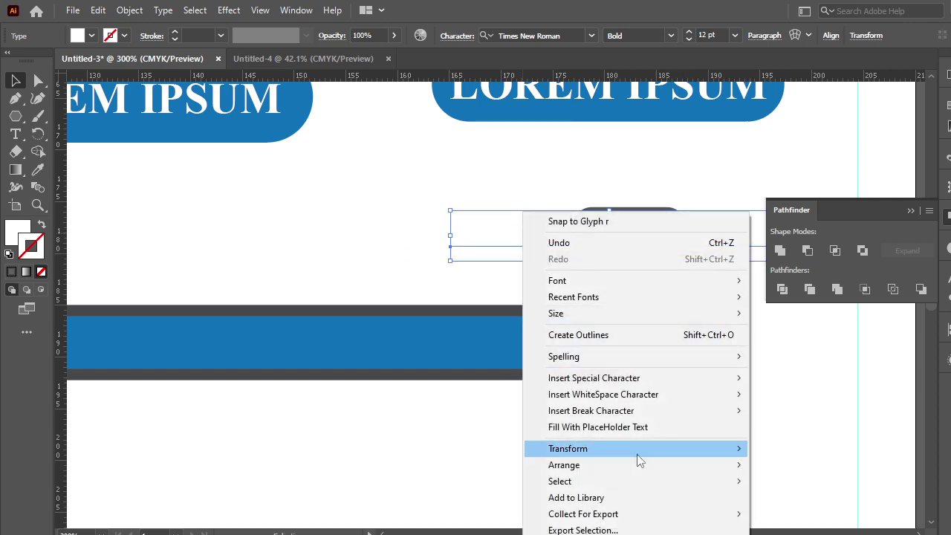
pyautogui.click(787, 465)
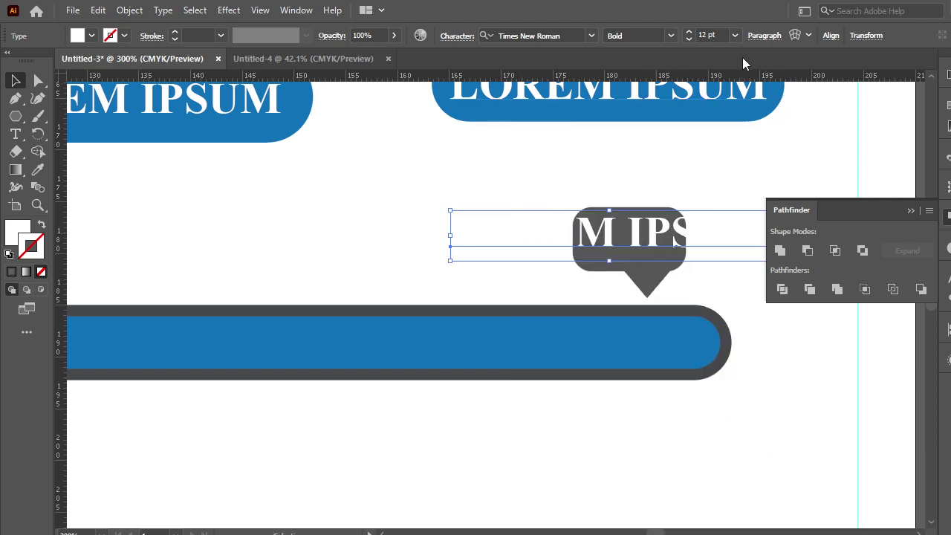
pyautogui.click(689, 40)
pyautogui.click(689, 39)
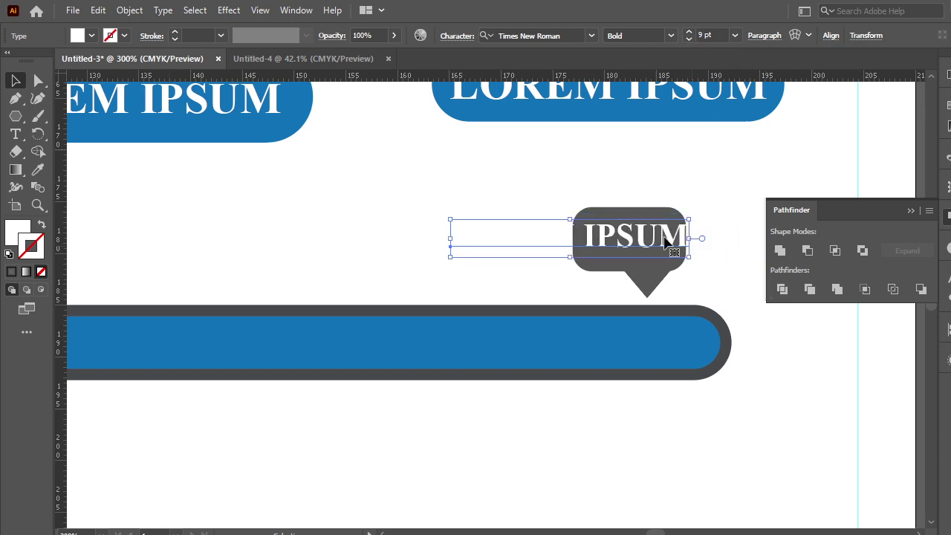
pyautogui.doubleClick(635, 232)
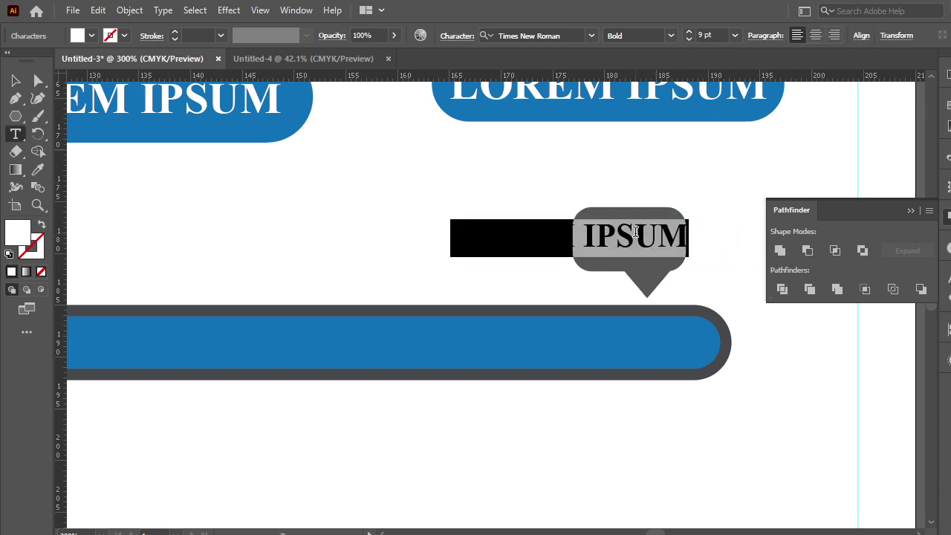
pyautogui.press('BackSpace')
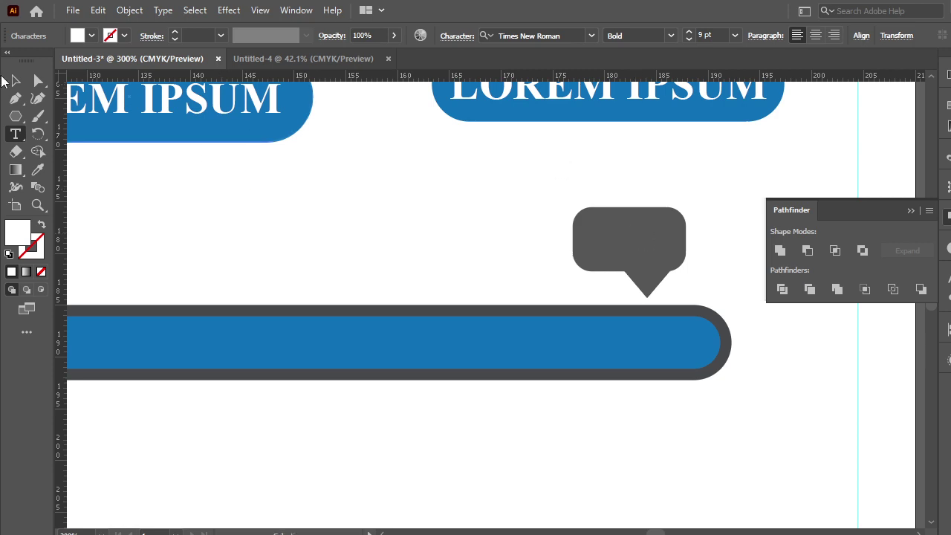
# - Move the 100% text onto the bubble and center-align it in the Paragraph panel
pyautogui.click(15, 80)
pyautogui.moveTo(475, 238); pyautogui.dragTo(631, 244)
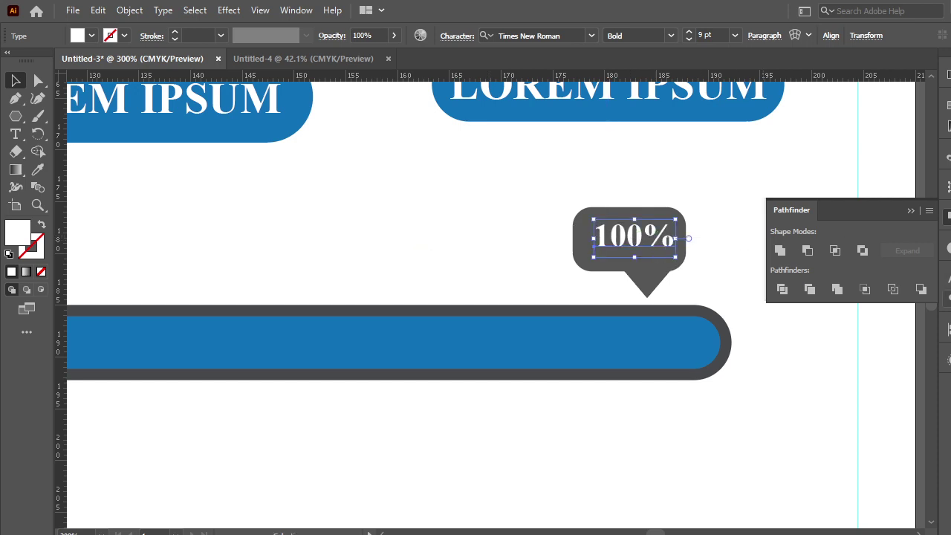
pyautogui.click(947, 329)
pyautogui.click(947, 297)
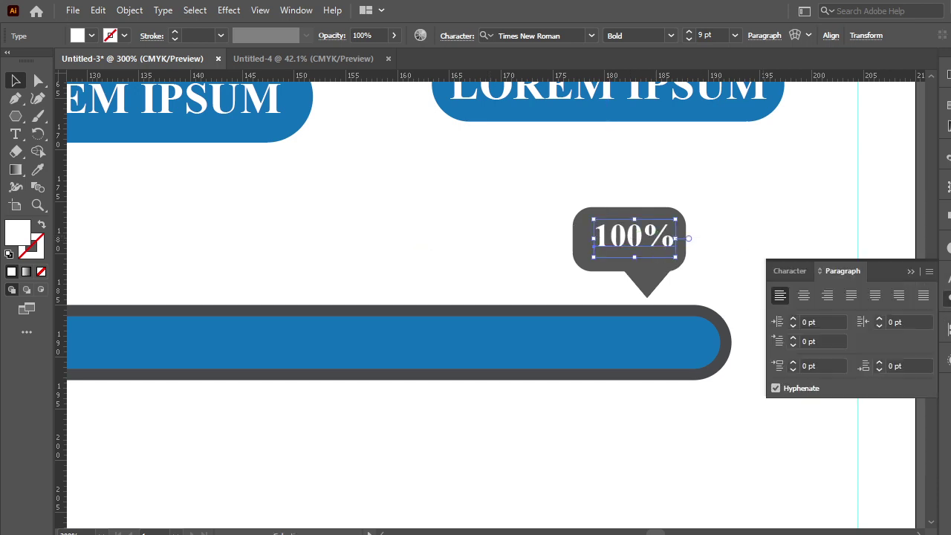
pyautogui.click(803, 295)
pyautogui.moveTo(592, 235); pyautogui.dragTo(635, 243)
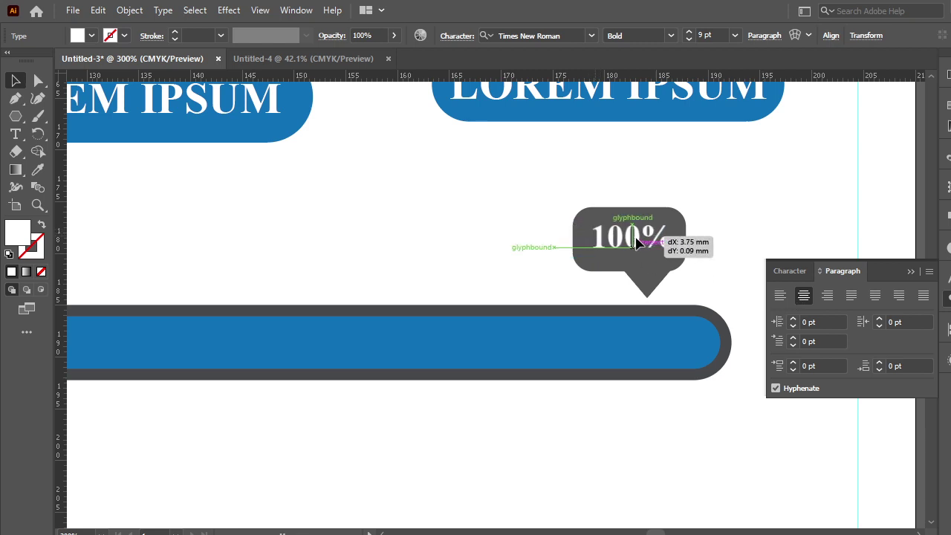
pyautogui.moveTo(637, 243); pyautogui.dragTo(636, 241)
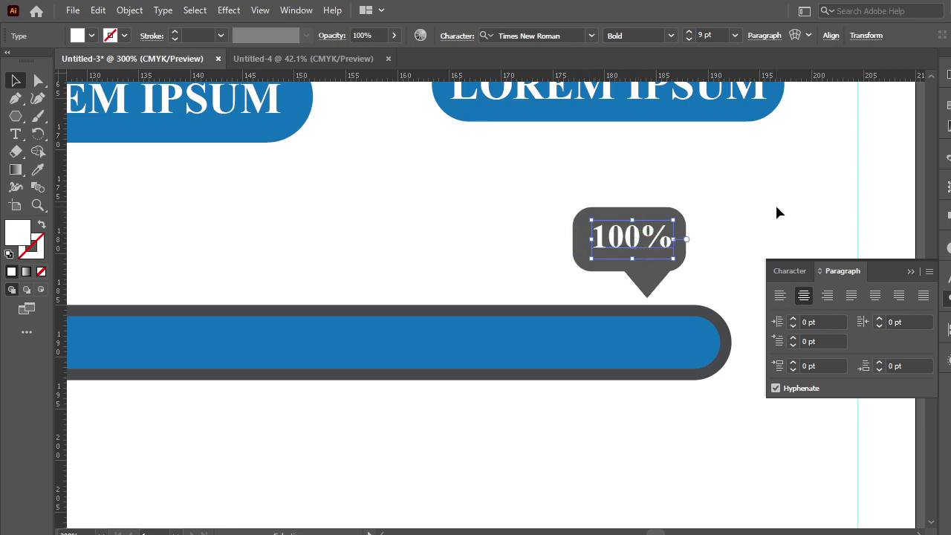
# - Nudge the 100% label with the arrow keys until centred in the bubble, then collapse the panels
pyautogui.press('Left')
pyautogui.press('Right')
pyautogui.press('Left')
pyautogui.press('Right')
pyautogui.press('Left')
pyautogui.press('Right')
pyautogui.press('Left')
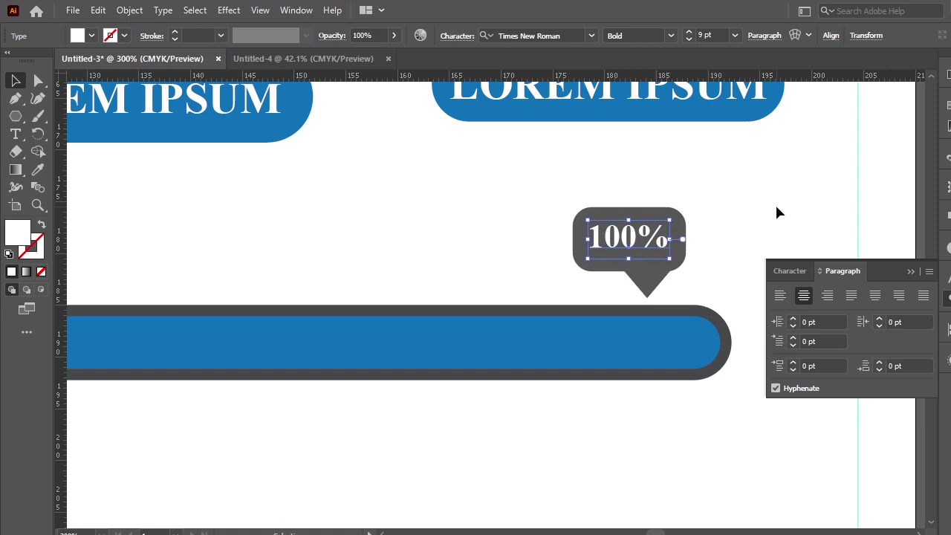
pyautogui.press('Right')
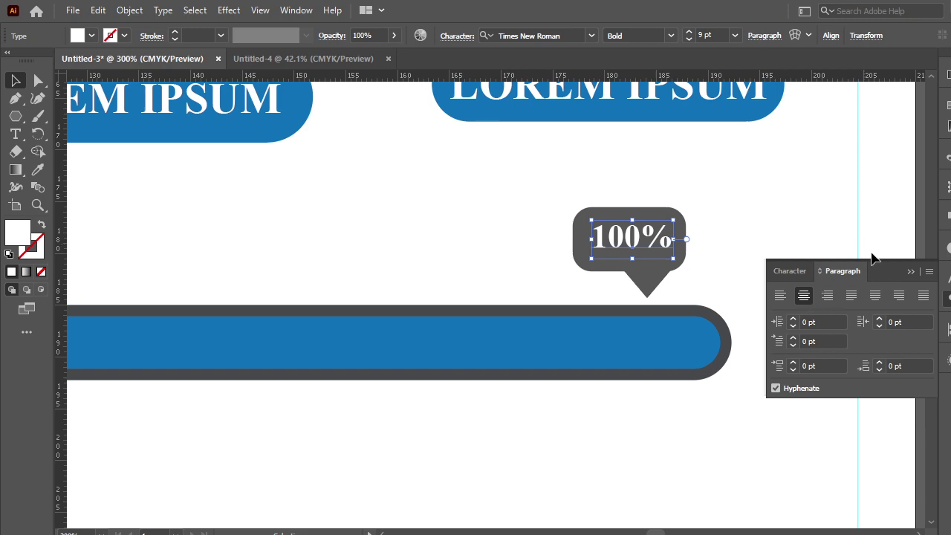
pyautogui.click(911, 272)
pyautogui.click(813, 258)
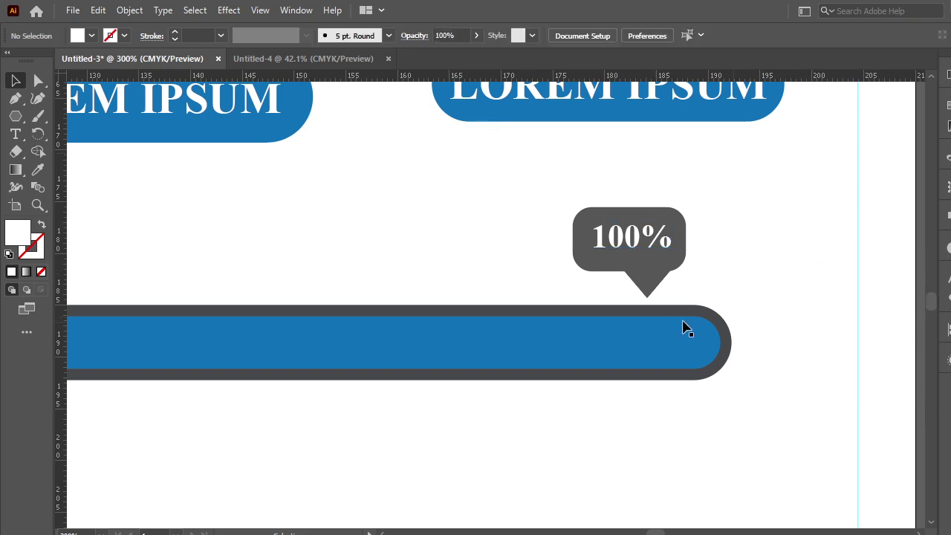
# - Move the bubble and its 100% text right to the bar's end
pyautogui.moveTo(561, 216); pyautogui.dragTo(562, 212)
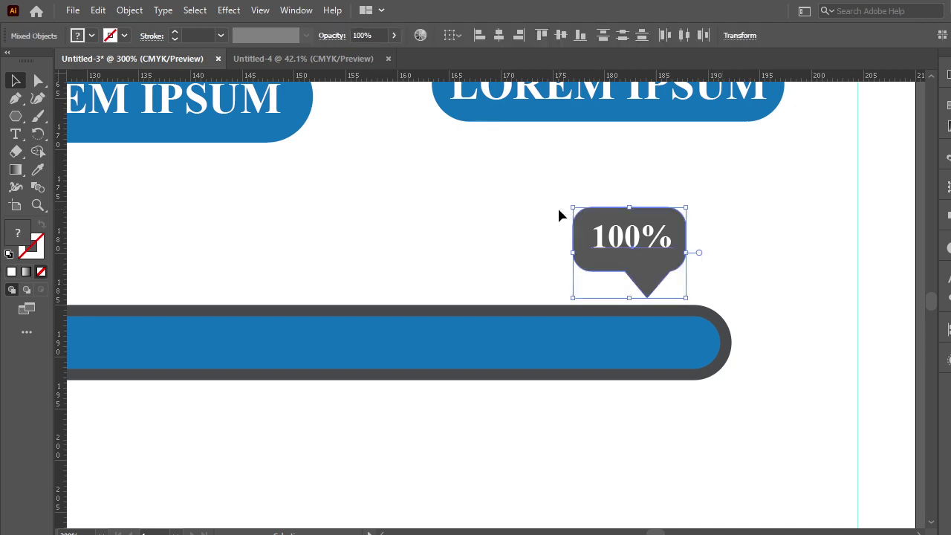
pyautogui.moveTo(630, 254); pyautogui.dragTo(691, 260)
pyautogui.click(776, 281)
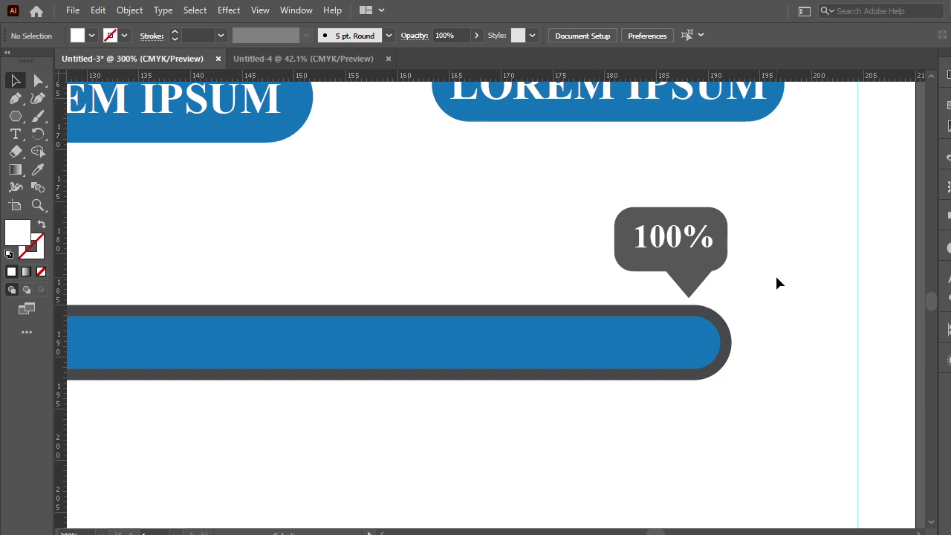
# - Scale down the LOREM IPSUM text, bar and bubble group and place it in the grey left sidebar
pyautogui.hotkey('ctrl', '-')
pyautogui.hotkey('ctrl', '-')
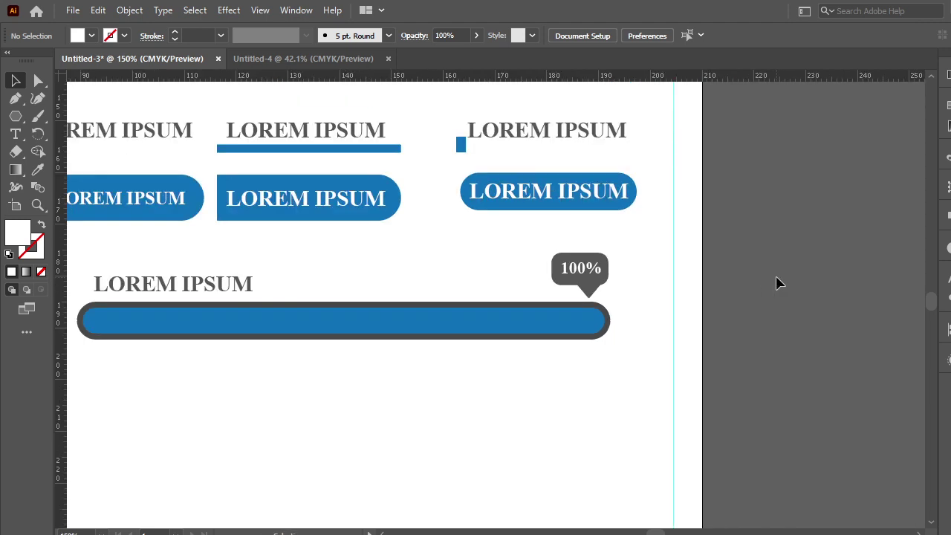
pyautogui.scroll(-2, 706, 305)
pyautogui.hscroll(-3, 717, 286)
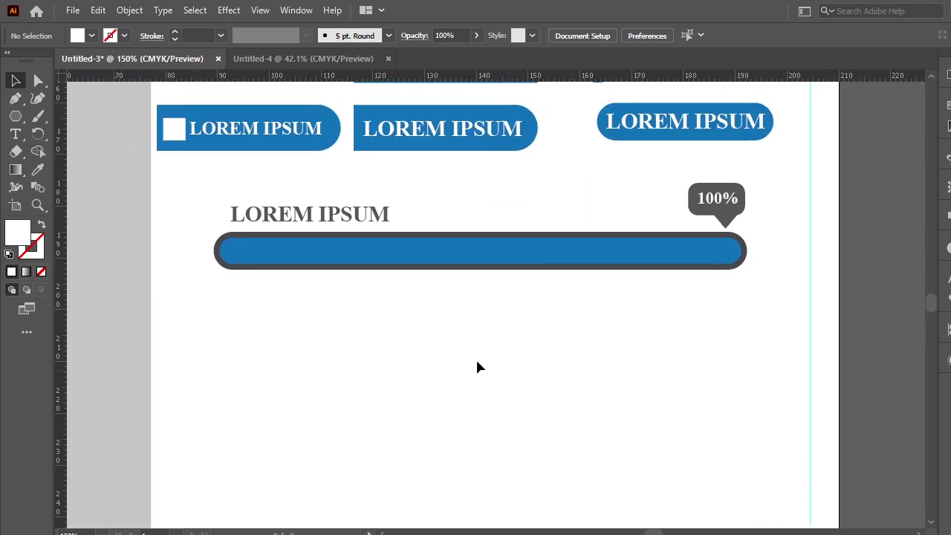
pyautogui.moveTo(253, 181); pyautogui.dragTo(304, 199)
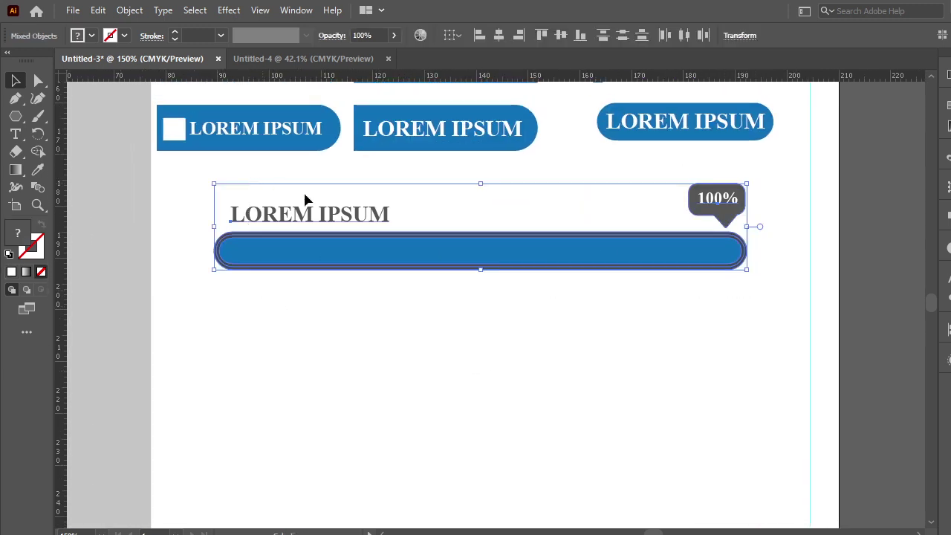
pyautogui.moveTo(746, 184); pyautogui.dragTo(636, 209)
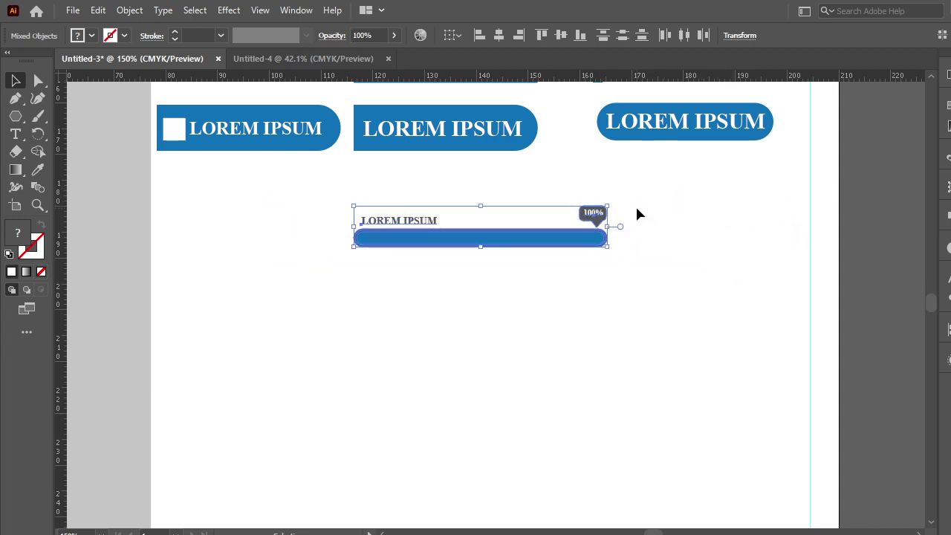
pyautogui.moveTo(457, 398)
pyautogui.mouseDown()
pyautogui.moveTo(690, 314)
pyautogui.moveTo(782, 325)
pyautogui.mouseUp()
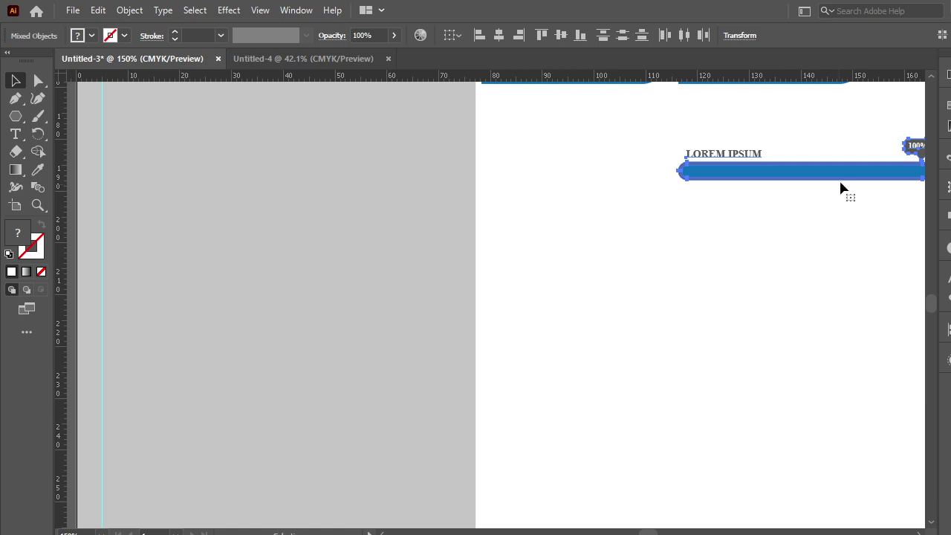
pyautogui.moveTo(842, 182); pyautogui.dragTo(324, 385)
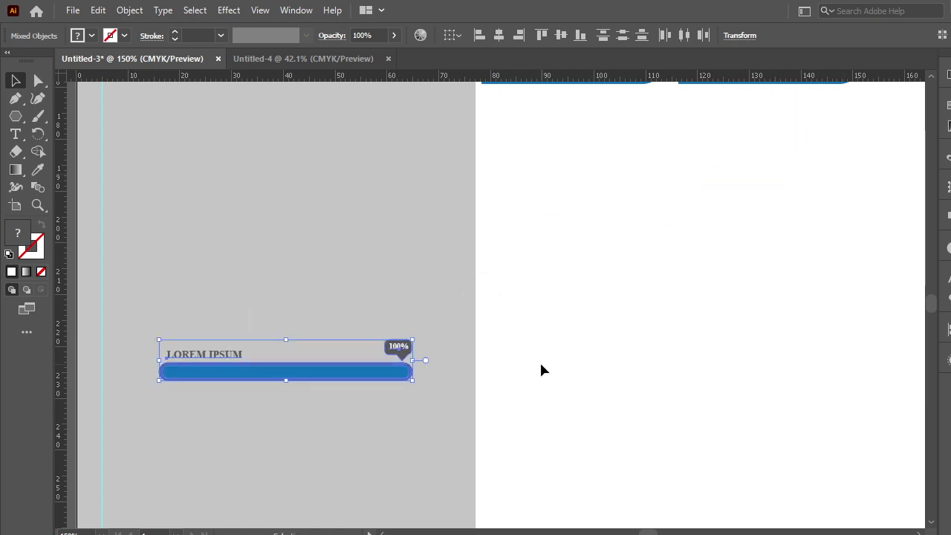
pyautogui.hotkey('ctrl', '-')
pyautogui.hotkey('ctrl', '-')
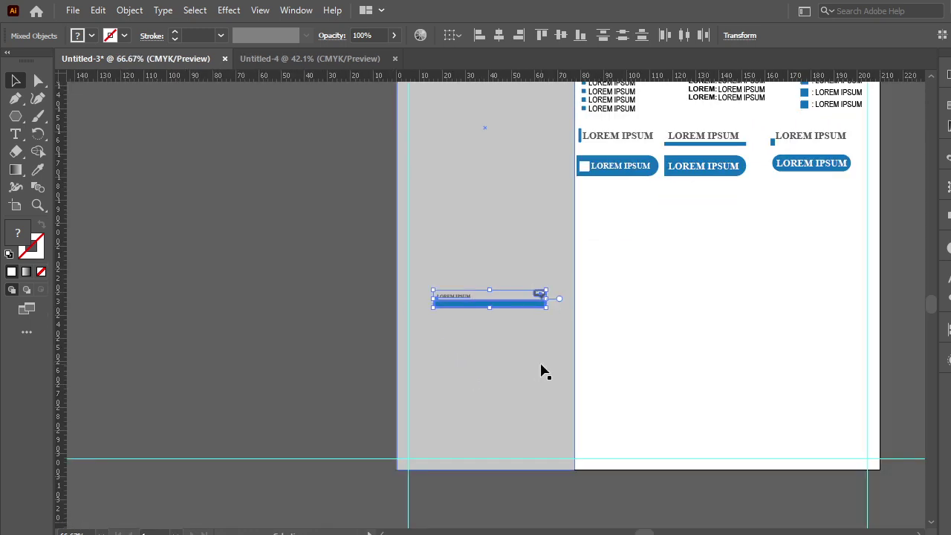
pyautogui.moveTo(546, 290); pyautogui.dragTo(563, 274)
pyautogui.hotkey('ctrl', '+')
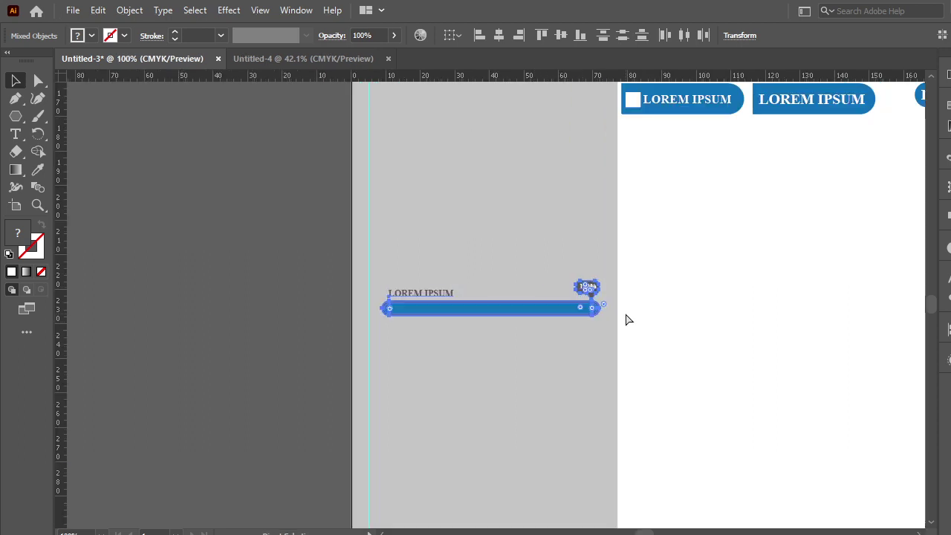
pyautogui.hotkey('ctrl', '+')
pyautogui.hotkey('ctrl', '+')
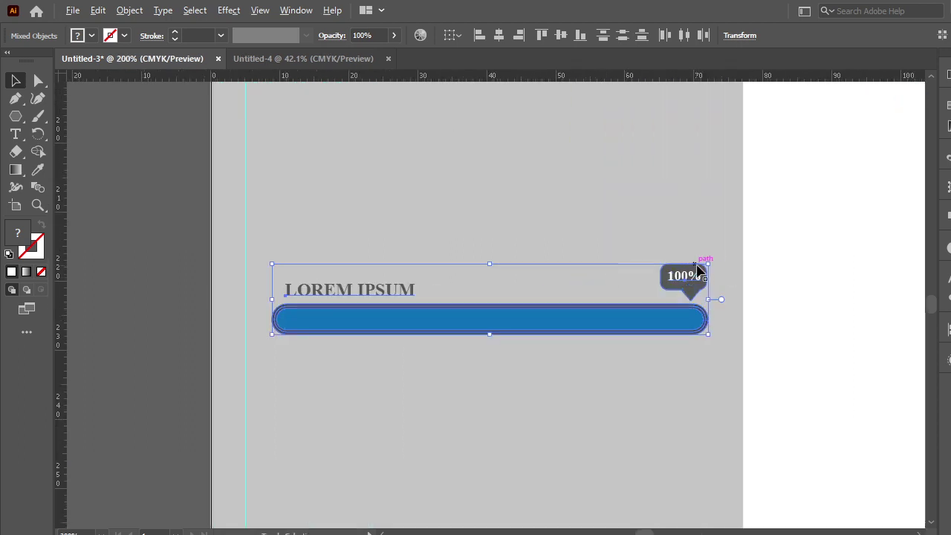
# - Scale the skill bar group to 66.23 mm wide, then Alt-drag a copy down and repeat with Ctrl+D
pyautogui.moveTo(707, 263); pyautogui.dragTo(720, 256)
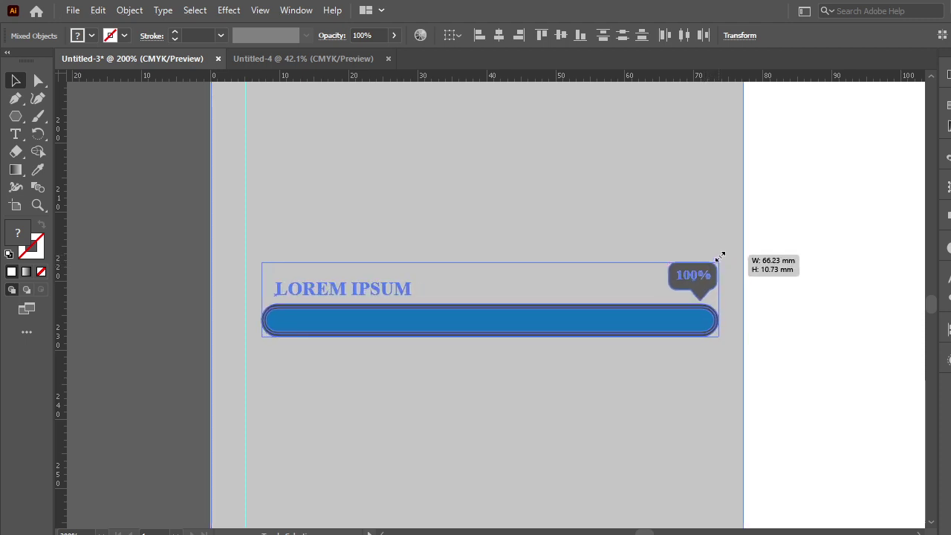
pyautogui.scroll(-2, 530, 340)
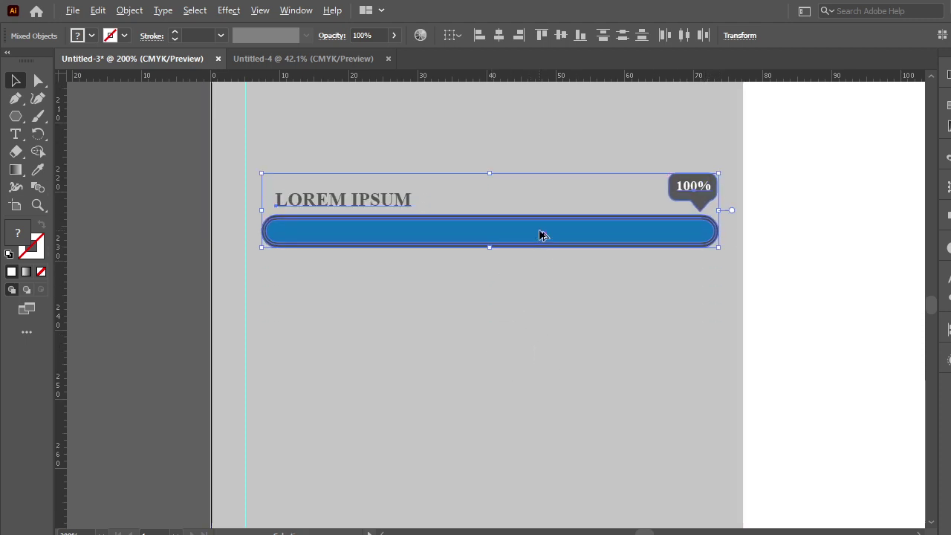
pyautogui.moveTo(540, 235); pyautogui.dragTo(540, 309)
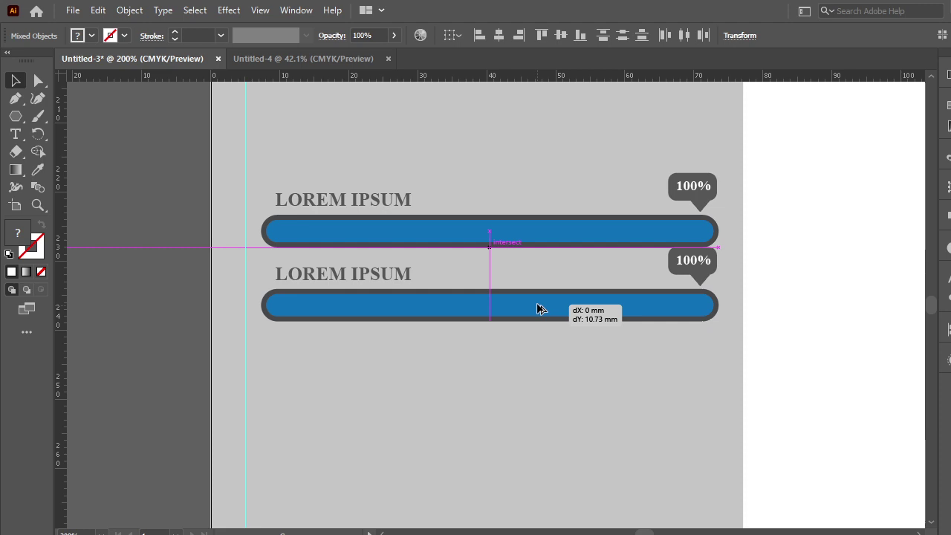
pyautogui.moveTo(540, 309); pyautogui.dragTo(537, 318)
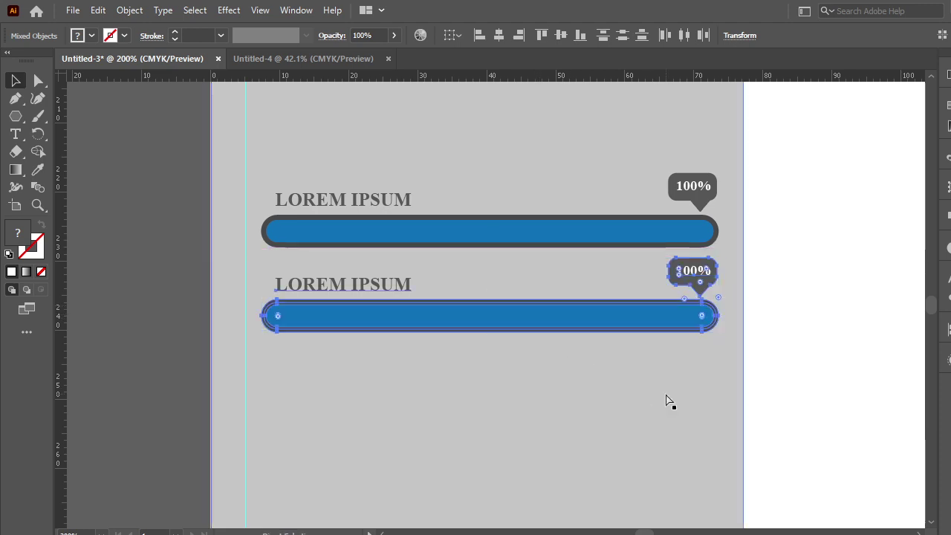
pyautogui.hotkey('ctrl', 'd')
pyautogui.hotkey('ctrl', 'd')
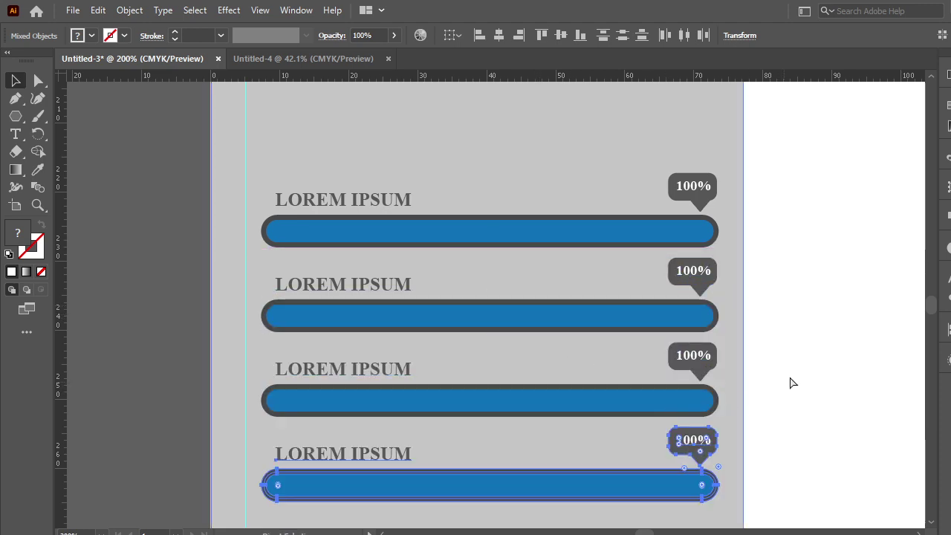
pyautogui.click(792, 380)
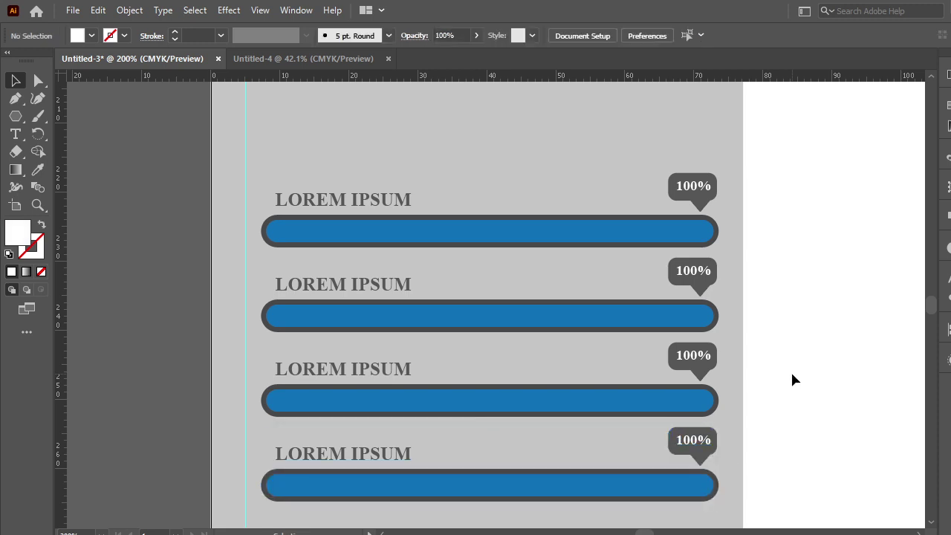
pyautogui.scroll(-3, 792, 380)
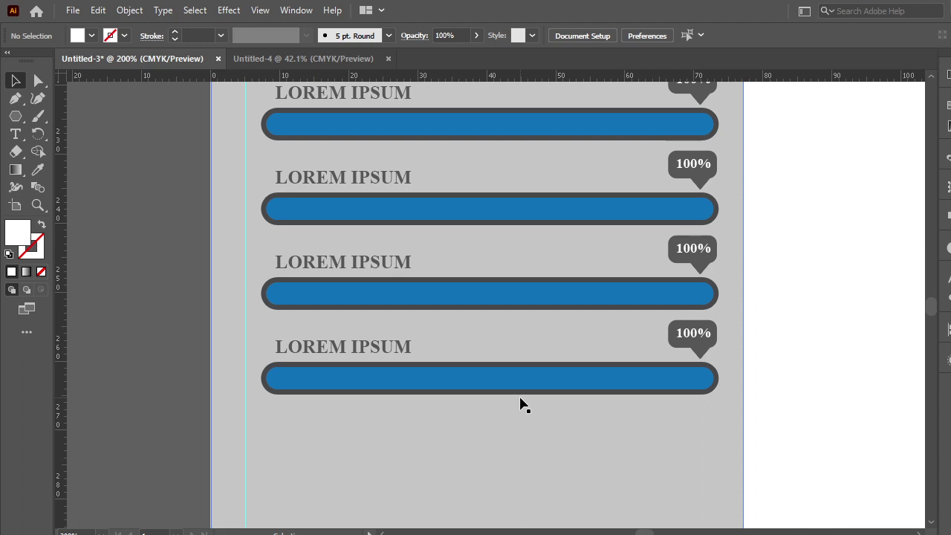
pyautogui.scroll(3, 520, 404)
# - Give the top bar a linear gradient with a blue left stop and a dark navy right stop
pyautogui.click(572, 238)
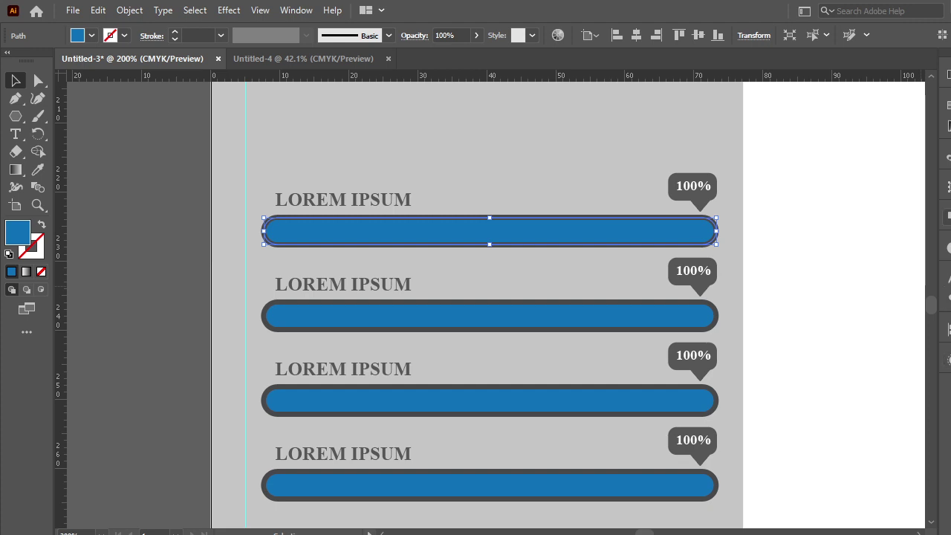
pyautogui.hotkey('ctrl', 'F9')
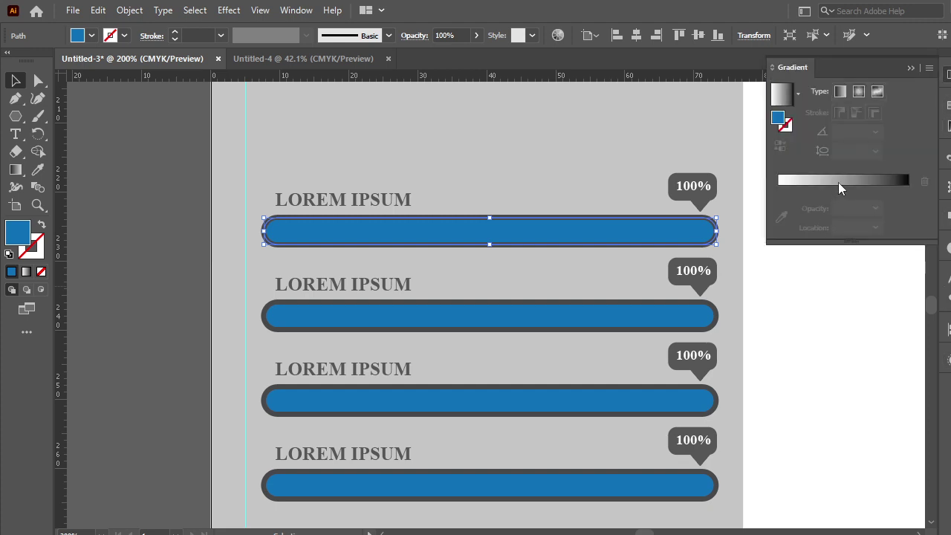
pyautogui.click(839, 182)
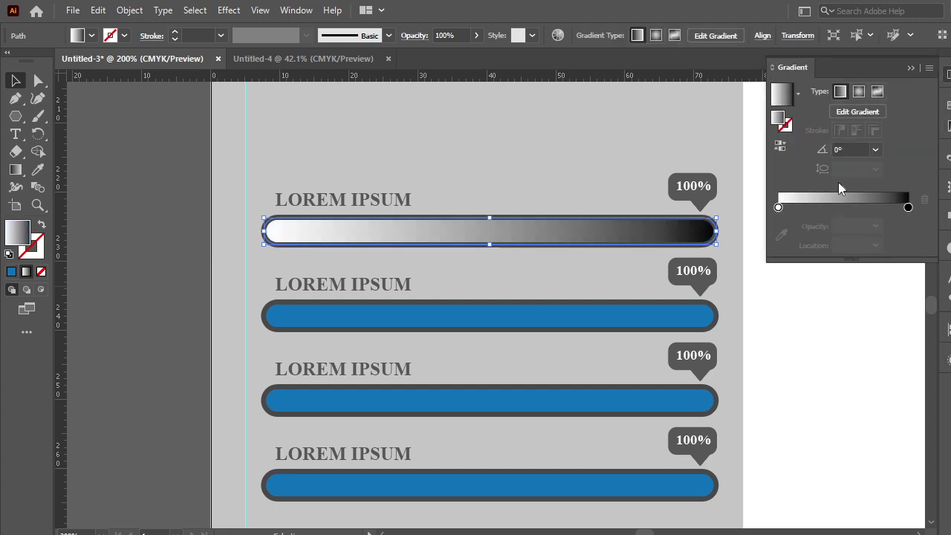
pyautogui.doubleClick(777, 207)
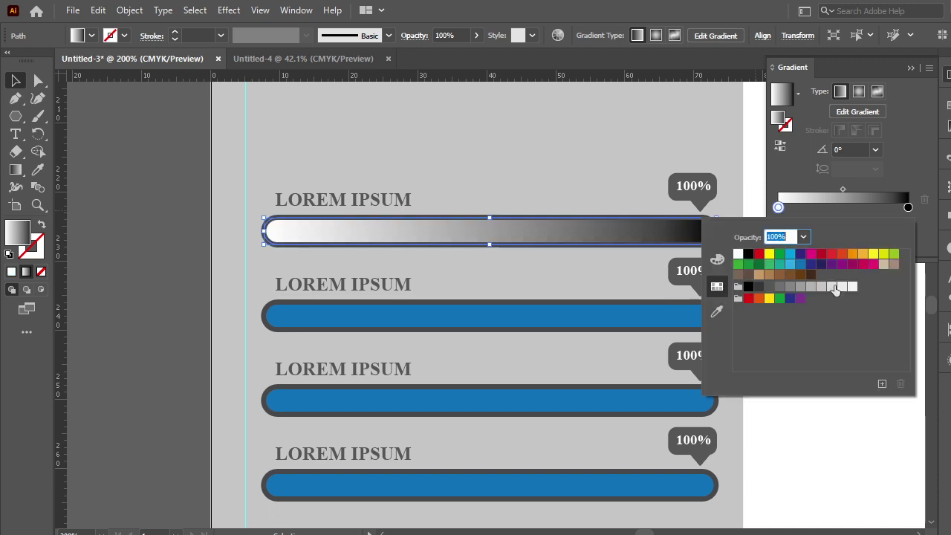
pyautogui.click(800, 265)
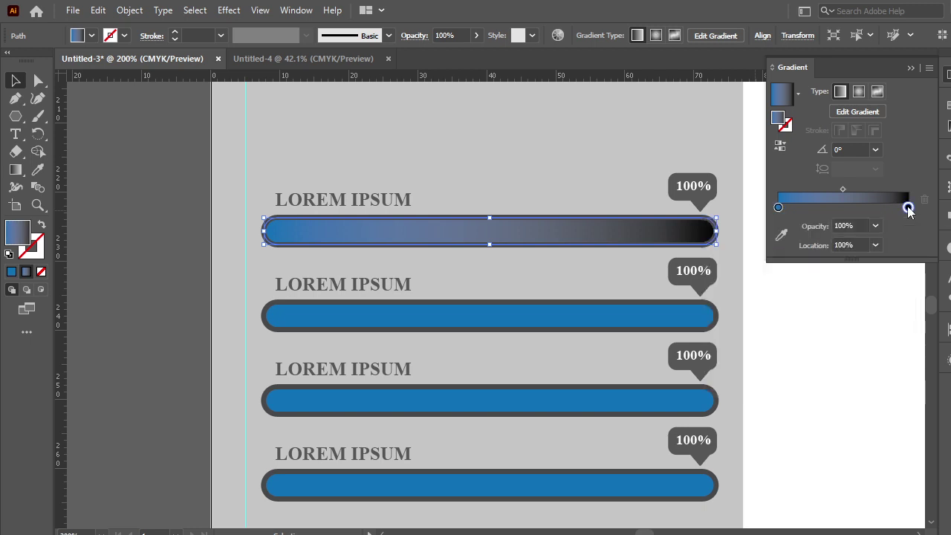
pyautogui.doubleClick(908, 207)
pyautogui.click(820, 266)
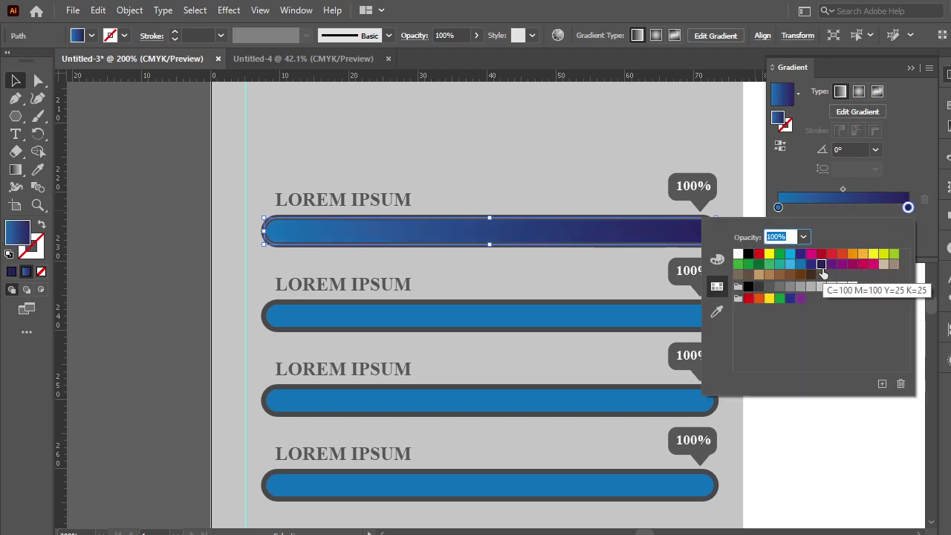
pyautogui.click(839, 216)
# - Apply the gradient to the second bar and set its stops to yellow (left) and orange-red (right)
pyautogui.click(668, 320)
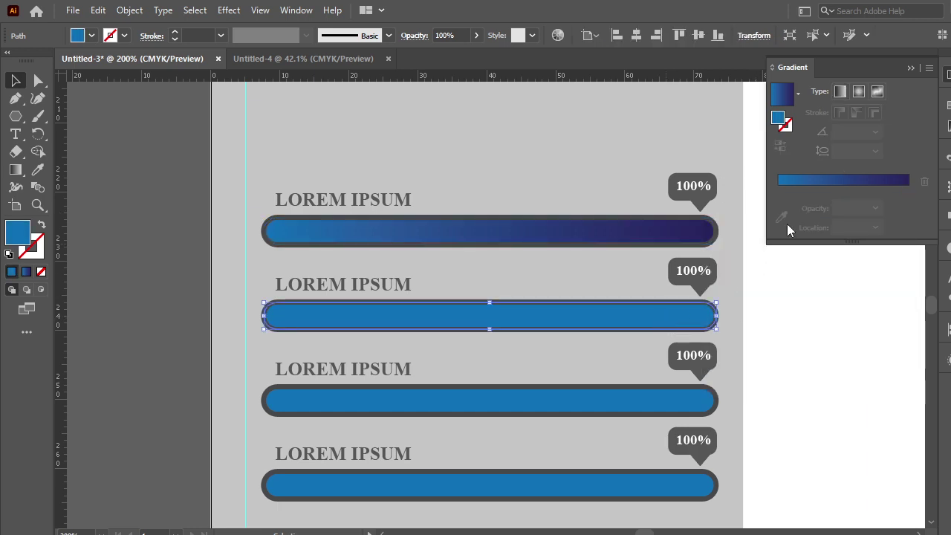
pyautogui.click(830, 184)
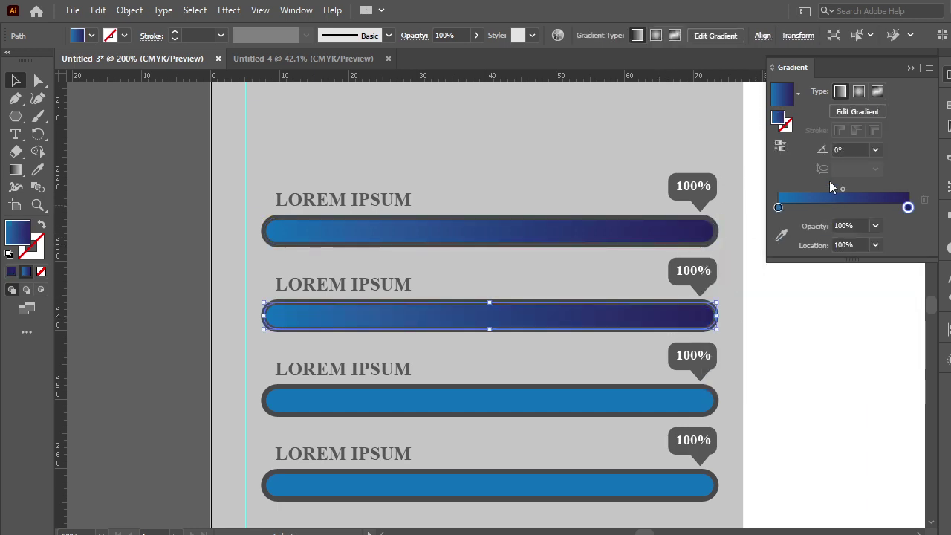
pyautogui.doubleClick(907, 207)
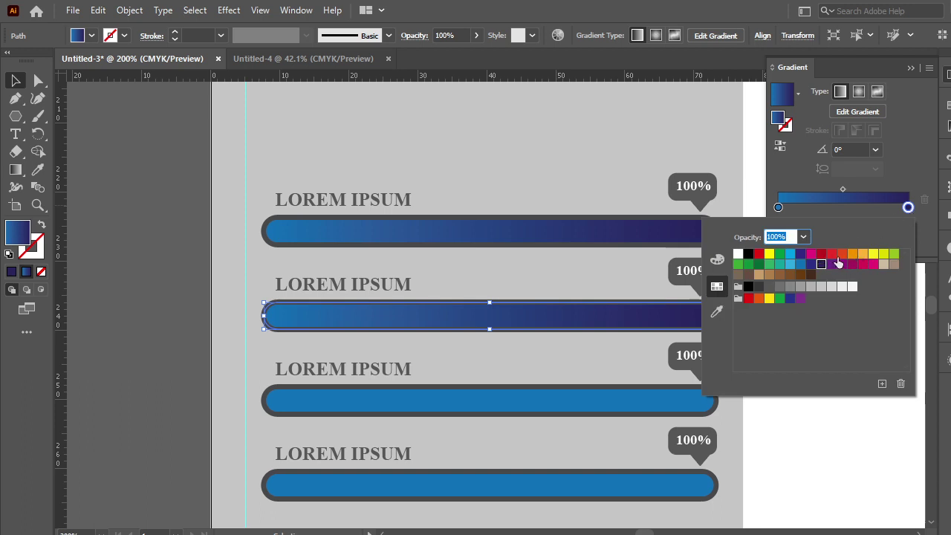
pyautogui.click(841, 256)
pyautogui.click(778, 208)
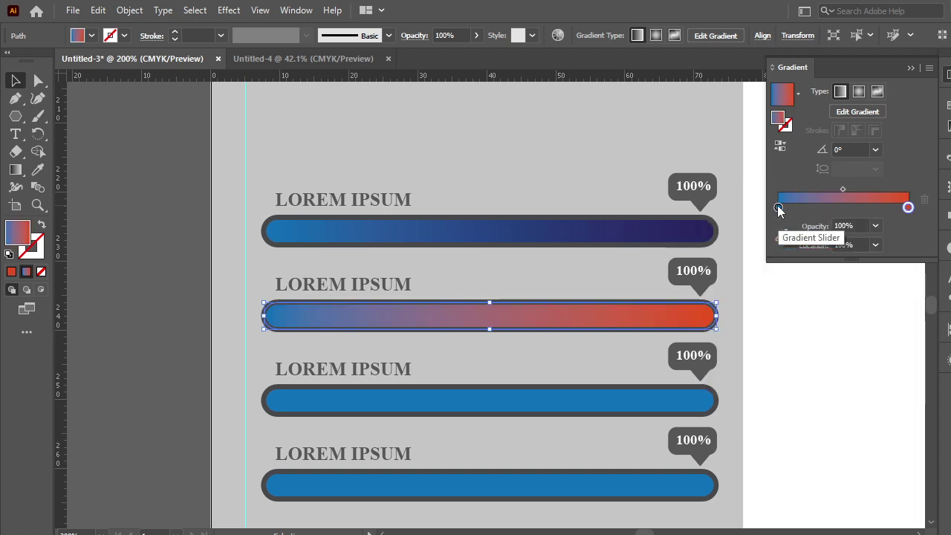
pyautogui.doubleClick(778, 207)
pyautogui.click(872, 254)
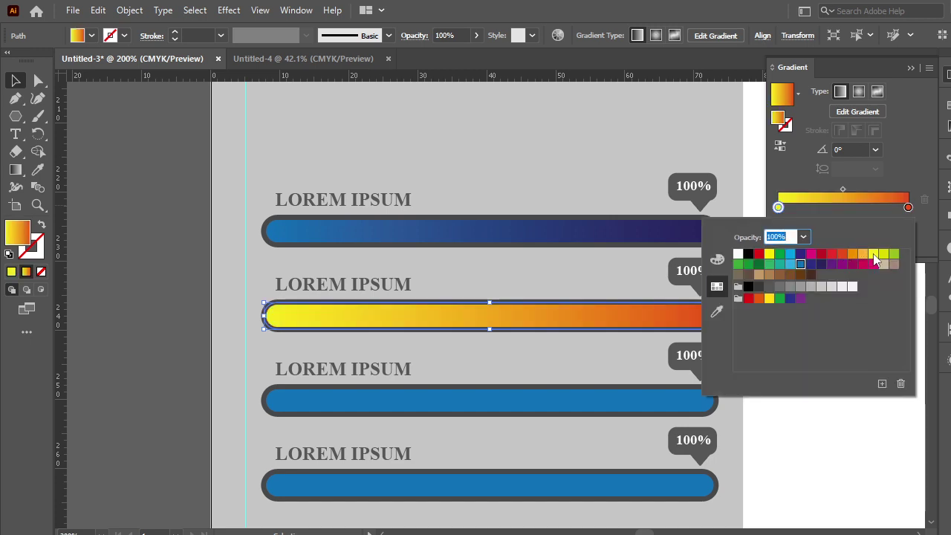
pyautogui.click(784, 174)
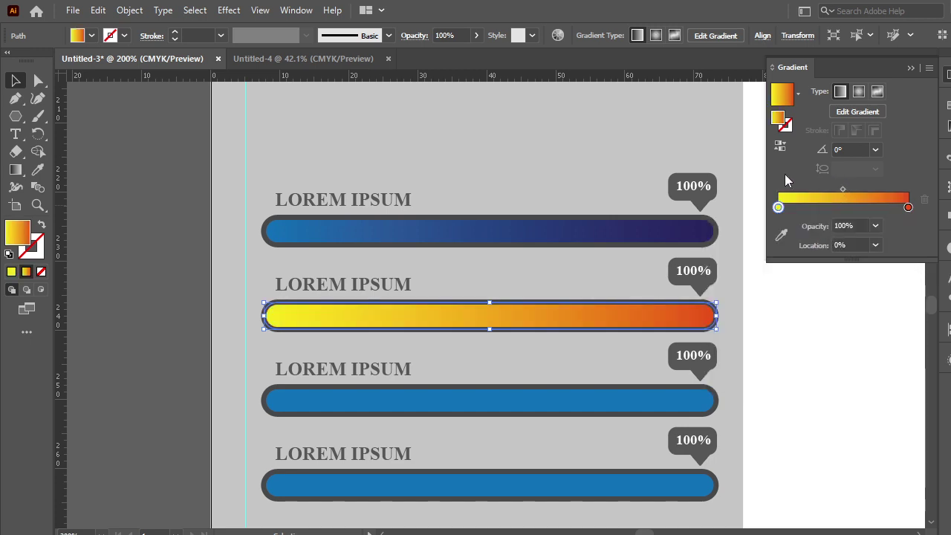
pyautogui.click(799, 340)
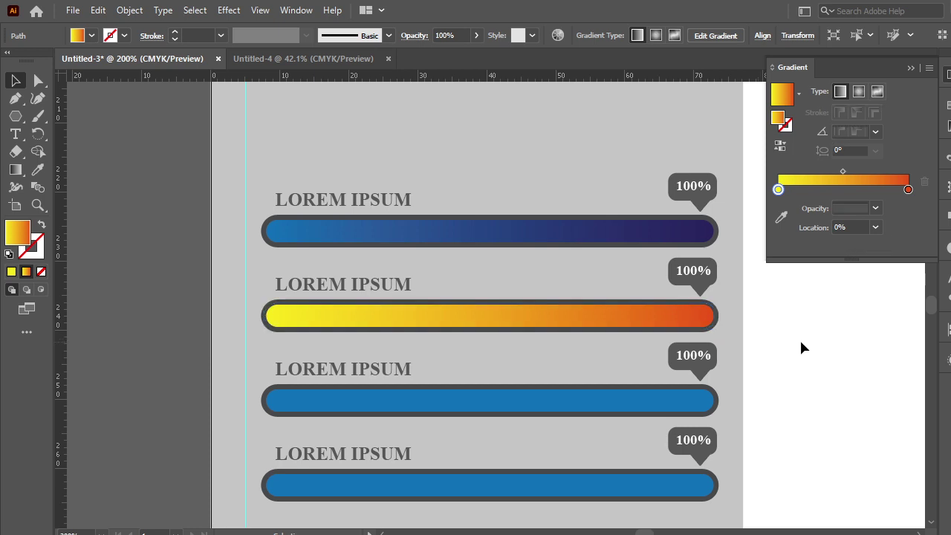
pyautogui.click(563, 321)
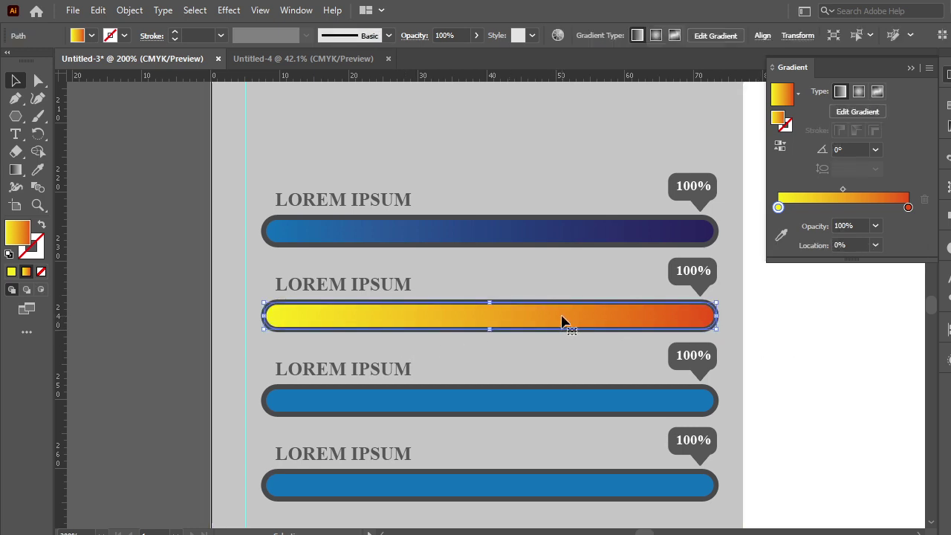
# - Pull the second bar's yellow-orange fill out onto the pasteboard, undoing an accidental copy
pyautogui.moveTo(561, 316)
pyautogui.mouseDown()
pyautogui.moveTo(520, 362)
pyautogui.moveTo(516, 354)
pyautogui.mouseUp()
pyautogui.hotkey('ctrl', 'z')
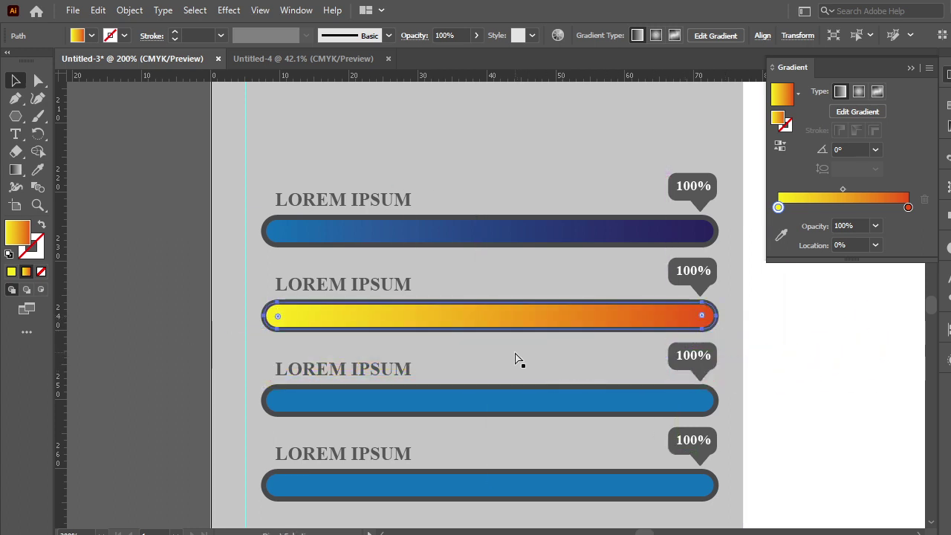
pyautogui.moveTo(577, 321); pyautogui.dragTo(70, 361)
pyautogui.moveTo(170, 448); pyautogui.dragTo(446, 401)
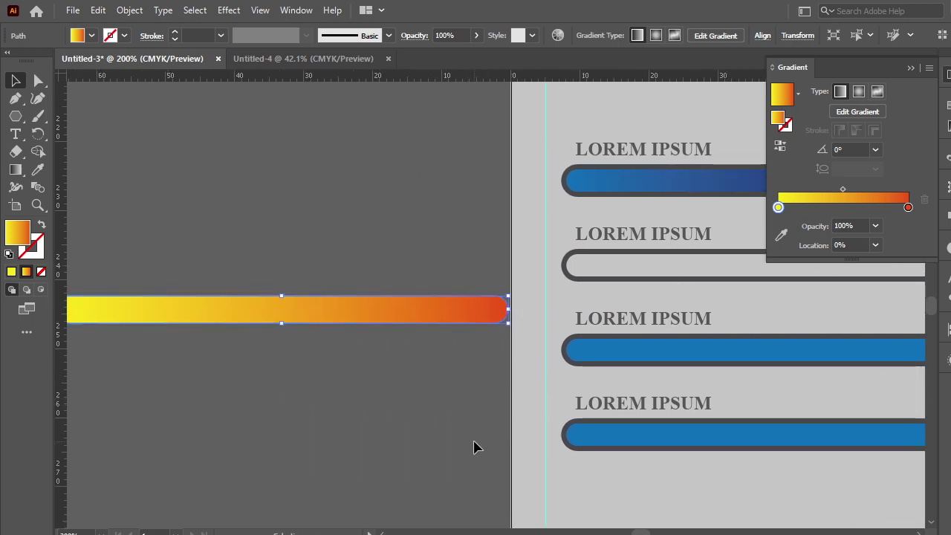
pyautogui.moveTo(396, 314); pyautogui.dragTo(396, 314)
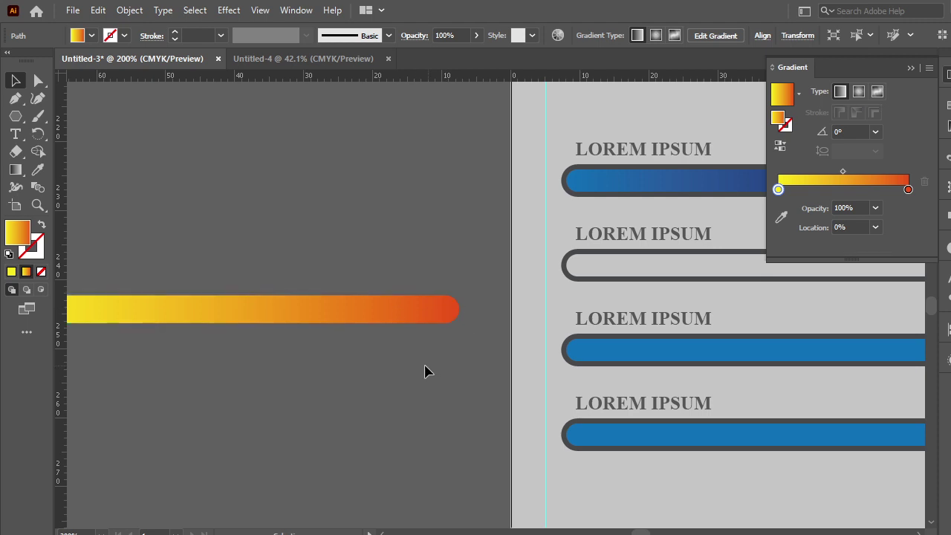
# - Shift-nudge the fill's right-end anchors left to shorten it, then move it back into the second bar
pyautogui.click(425, 372)
pyautogui.click(38, 80)
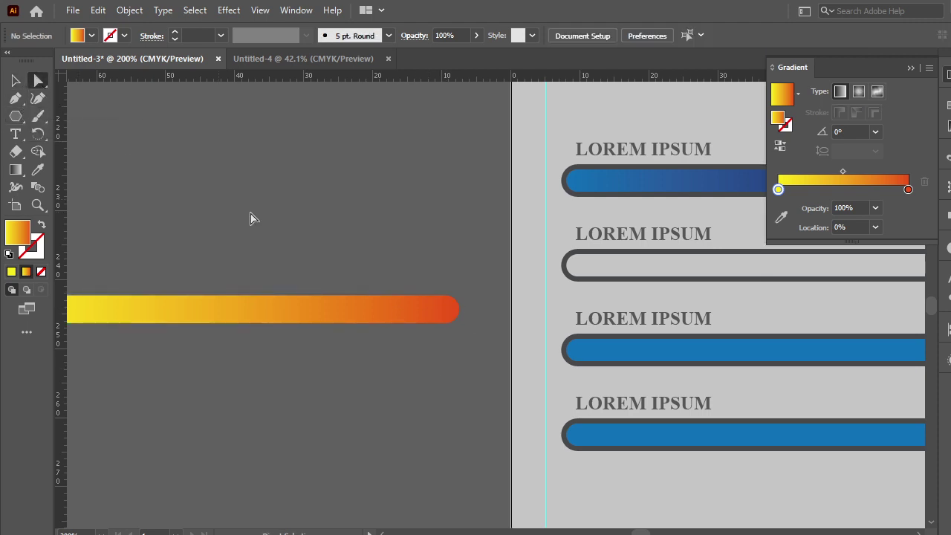
pyautogui.moveTo(431, 271); pyautogui.dragTo(472, 336)
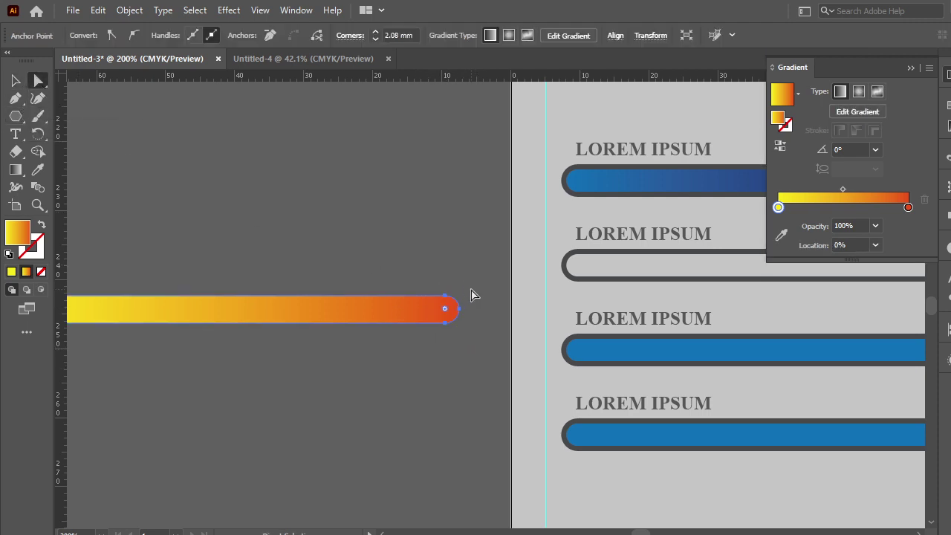
pyautogui.hotkey('shift', 'Left')
pyautogui.hotkey('shift', 'Left')
pyautogui.hotkey('shift', 'Left')
pyautogui.hotkey('shift', 'Left')
pyautogui.hotkey('shift', 'Left')
pyautogui.hotkey('shift', 'Left')
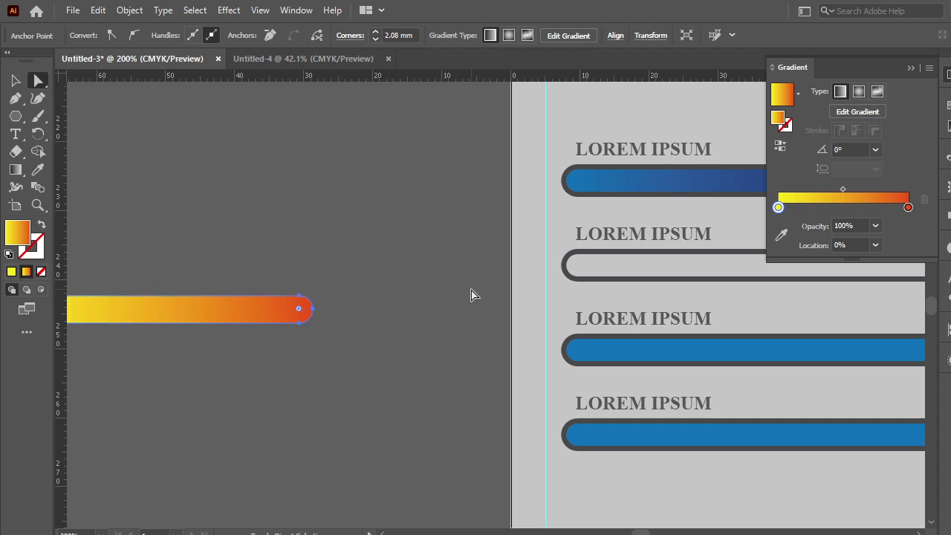
pyautogui.click(15, 81)
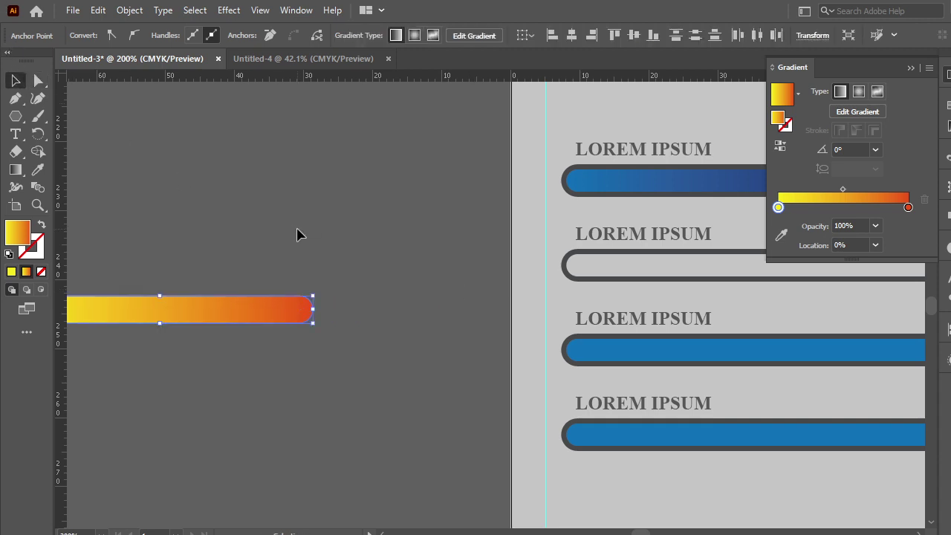
pyautogui.click(297, 234)
pyautogui.moveTo(248, 317)
pyautogui.mouseDown()
pyautogui.moveTo(335, 289)
pyautogui.moveTo(749, 275)
pyautogui.mouseUp()
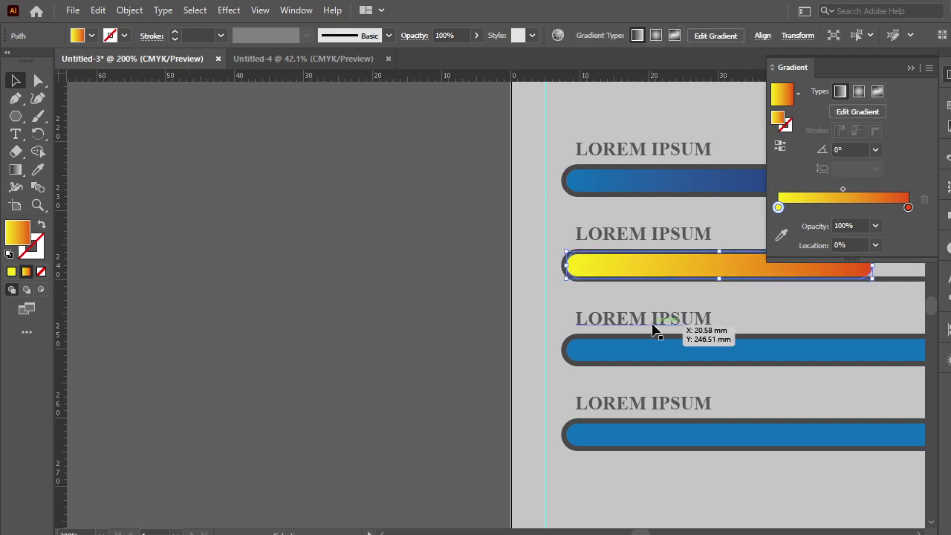
pyautogui.click(421, 335)
pyautogui.moveTo(736, 335); pyautogui.dragTo(349, 346)
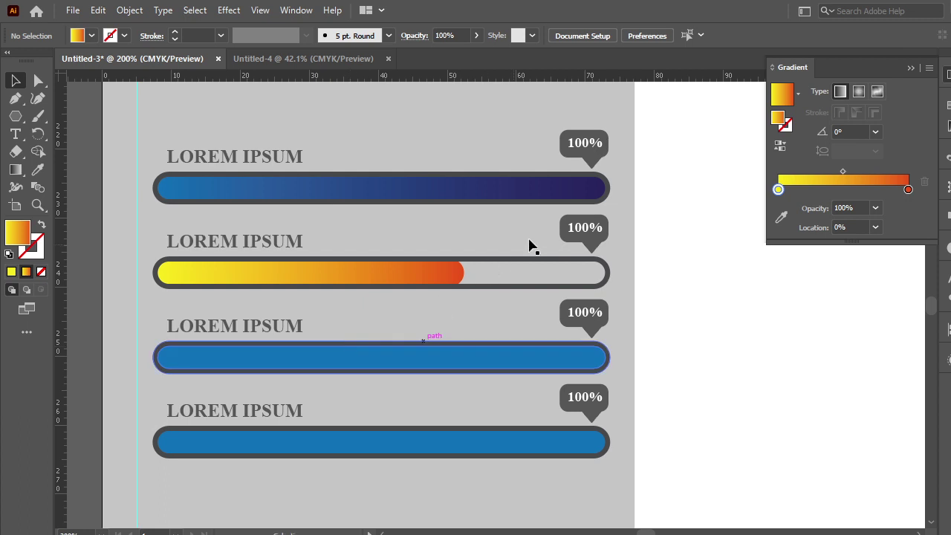
# - Replace 100 with 65 in the second bubble's label
pyautogui.press('t')
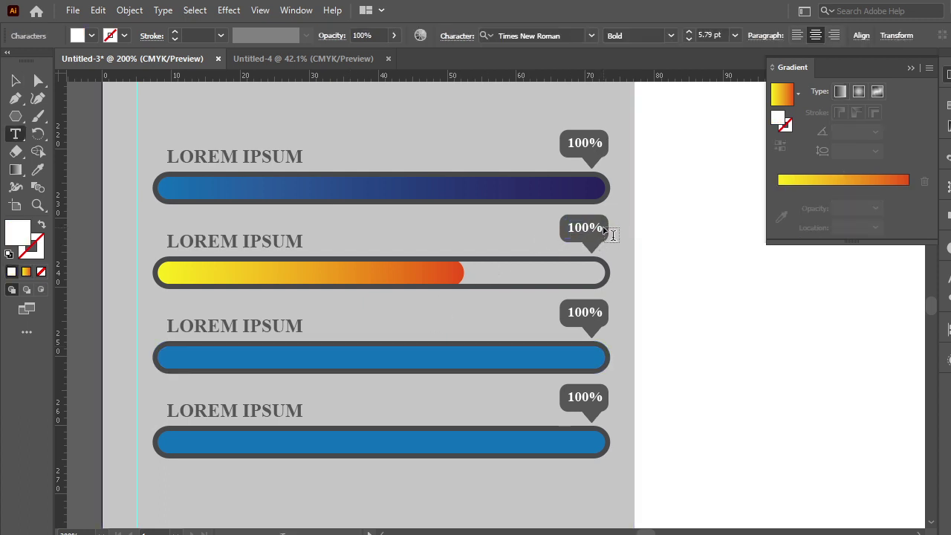
pyautogui.press('BackSpace')
pyautogui.press('BackSpace')
pyautogui.press('BackSpace')
pyautogui.write('6')
pyautogui.write('5')
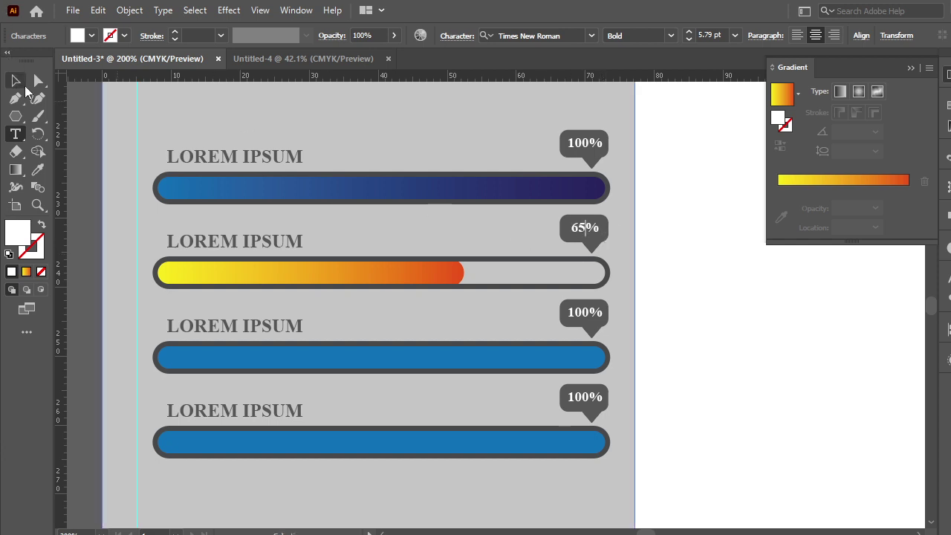
pyautogui.press('Escape')
pyautogui.click(631, 246)
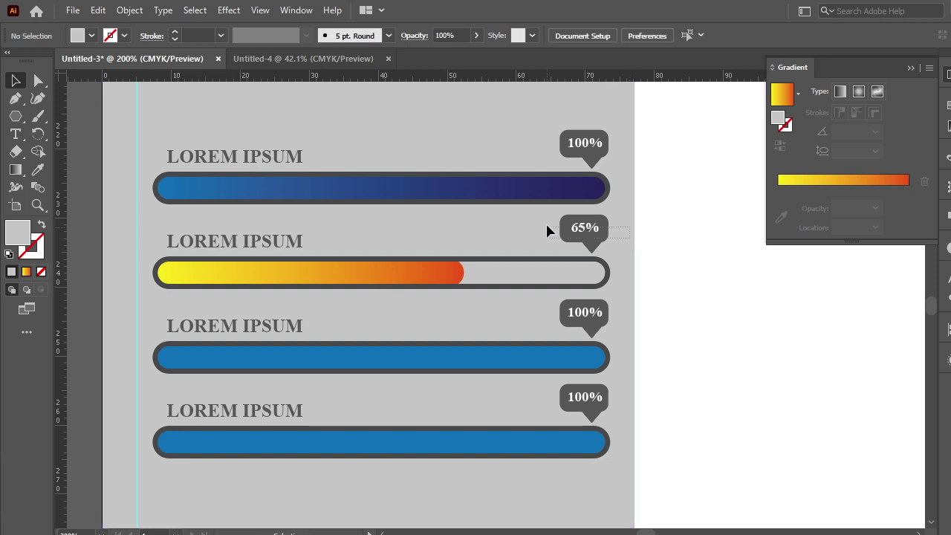
# - Nudge the 65% bubble and its text left over the end of the shortened fill
pyautogui.moveTo(546, 222); pyautogui.dragTo(714, 236)
pyautogui.hotkey('shift', 'Left')
pyautogui.hotkey('shift', 'Left')
pyautogui.hotkey('shift', 'Left')
pyautogui.hotkey('shift', 'Left')
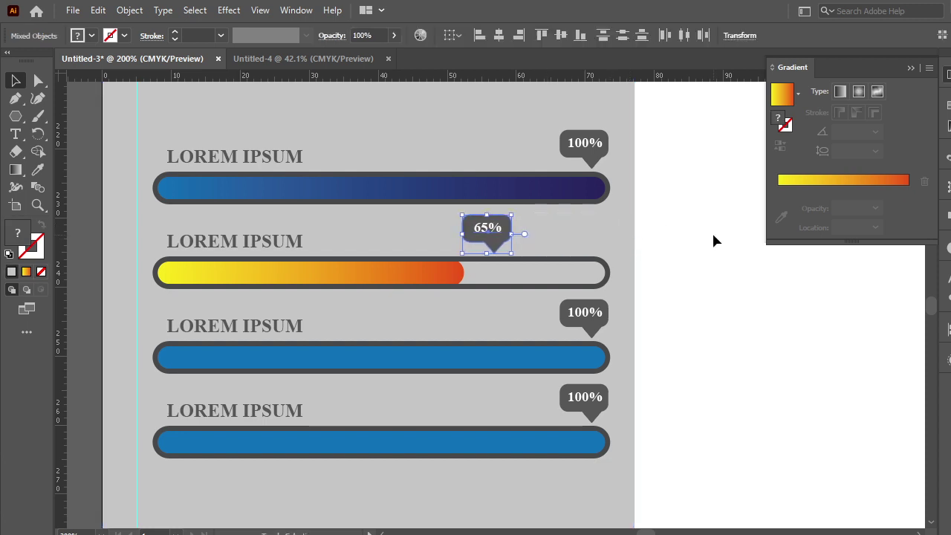
pyautogui.hotkey('shift', 'Left')
pyautogui.hotkey('shift', 'Left')
pyautogui.press('Right')
pyautogui.press('Right')
pyautogui.press('Right')
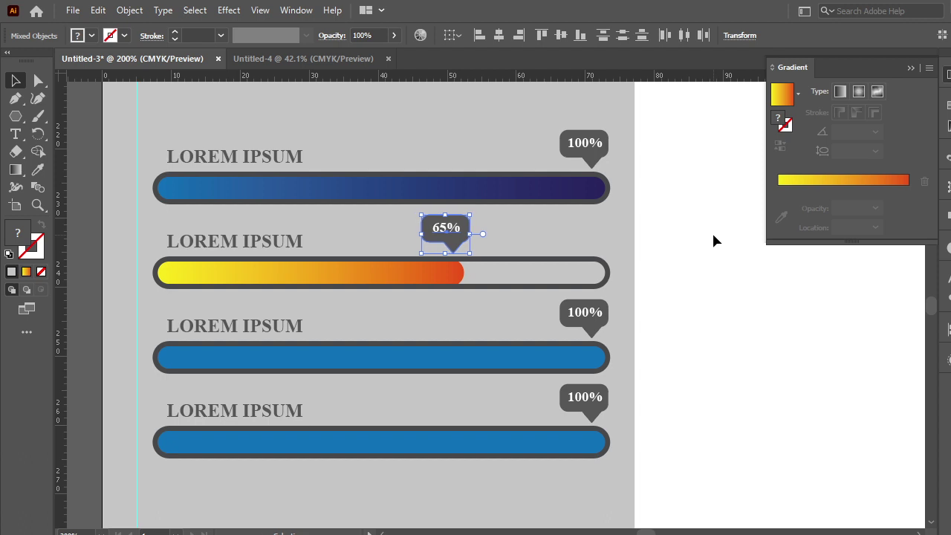
pyautogui.click(691, 290)
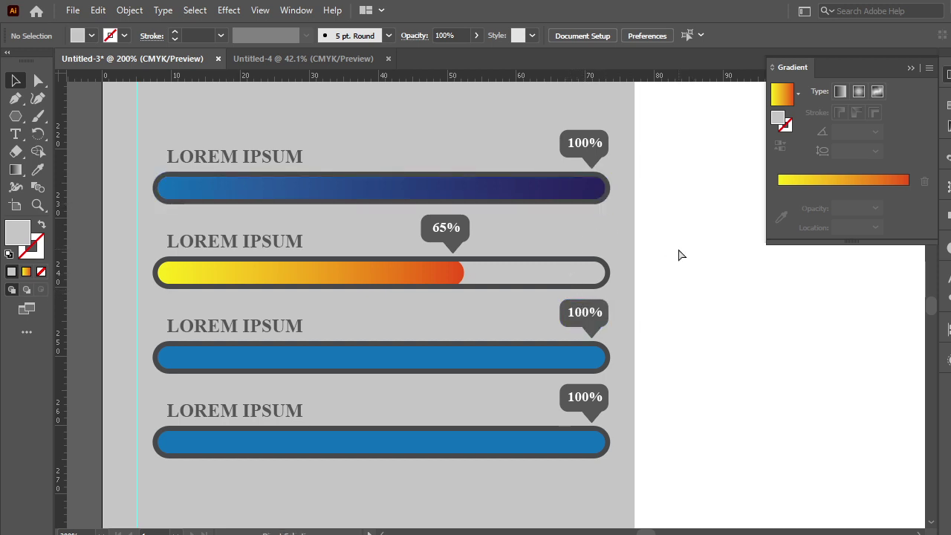
# - Apply a gradient to the third progress bar's inner fill instead of its outline
pyautogui.hotkey('ctrl', '-')
pyautogui.hotkey('ctrl', '-')
pyautogui.hotkey('ctrl', '-')
pyautogui.hotkey('ctrl', '-')
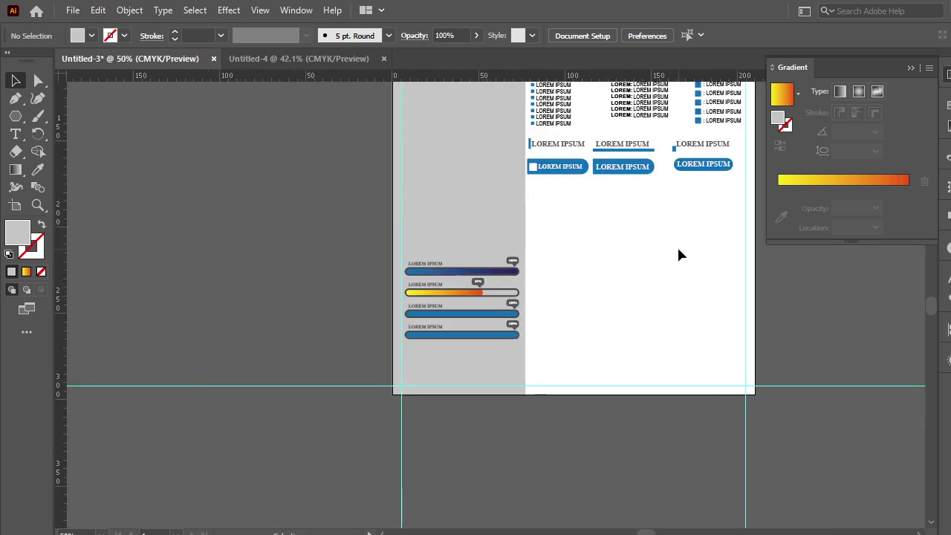
pyautogui.moveTo(632, 362); pyautogui.dragTo(604, 291)
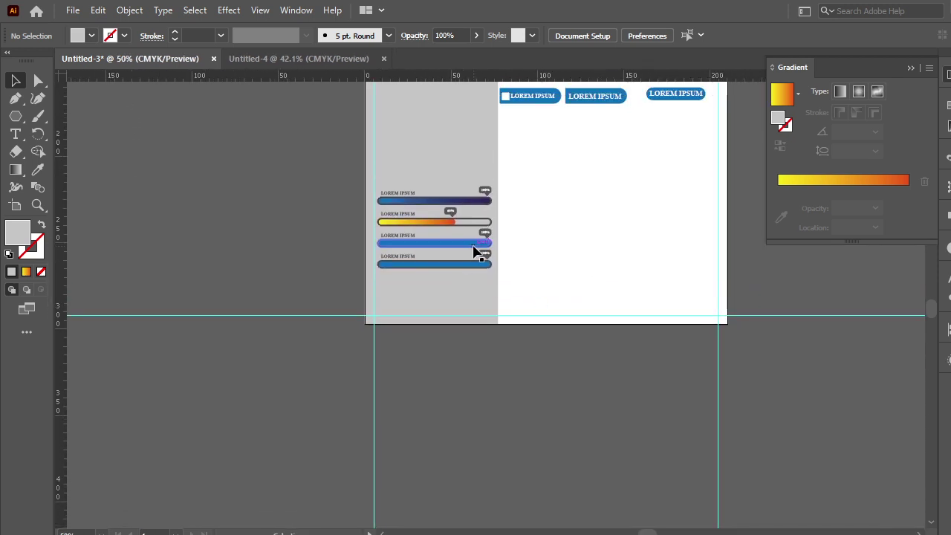
pyautogui.click(474, 250)
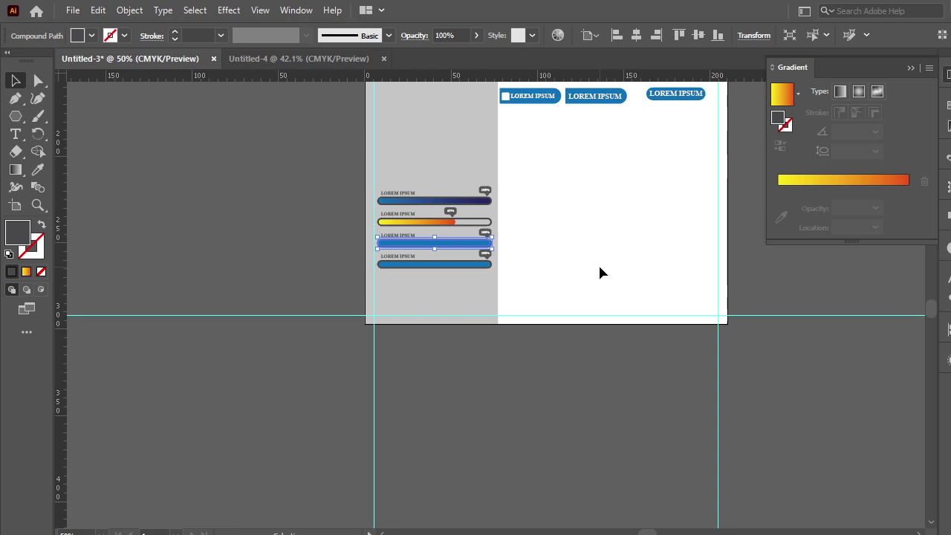
pyautogui.hotkey('ctrl', '+')
pyautogui.hotkey('ctrl', '+')
pyautogui.hotkey('ctrl', '+')
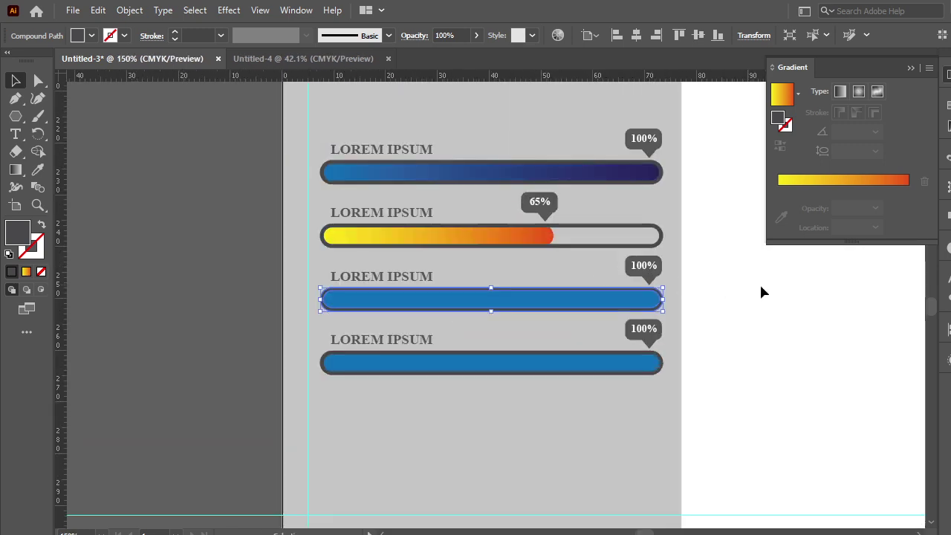
pyautogui.click(861, 181)
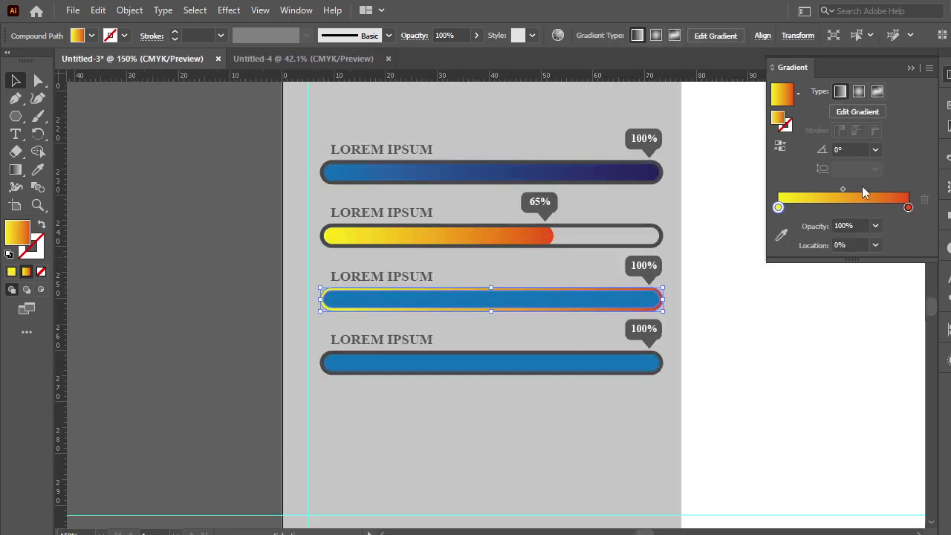
pyautogui.hotkey('ctrl', 'z')
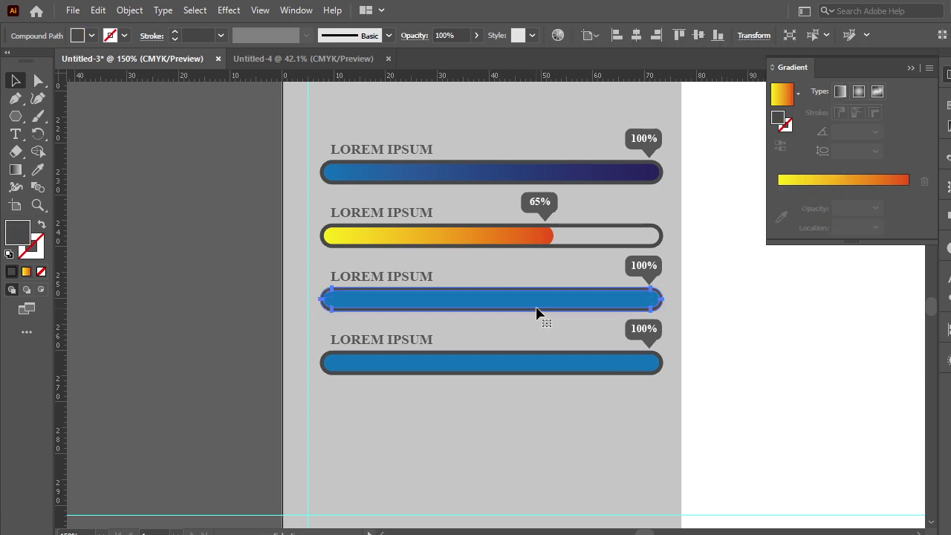
pyautogui.click(552, 303)
pyautogui.click(852, 189)
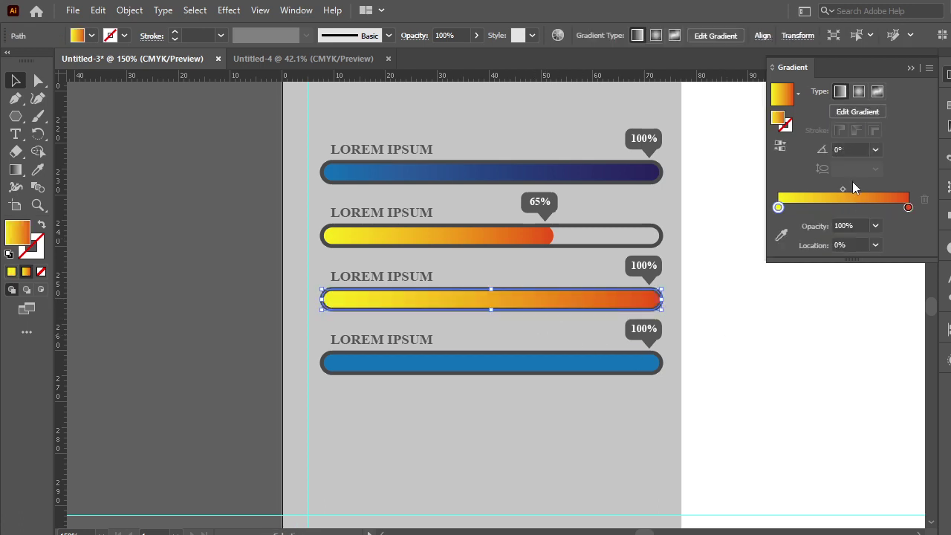
# - Set the gradient's right stop to dark green and left stop to yellow-green
pyautogui.doubleClick(909, 208)
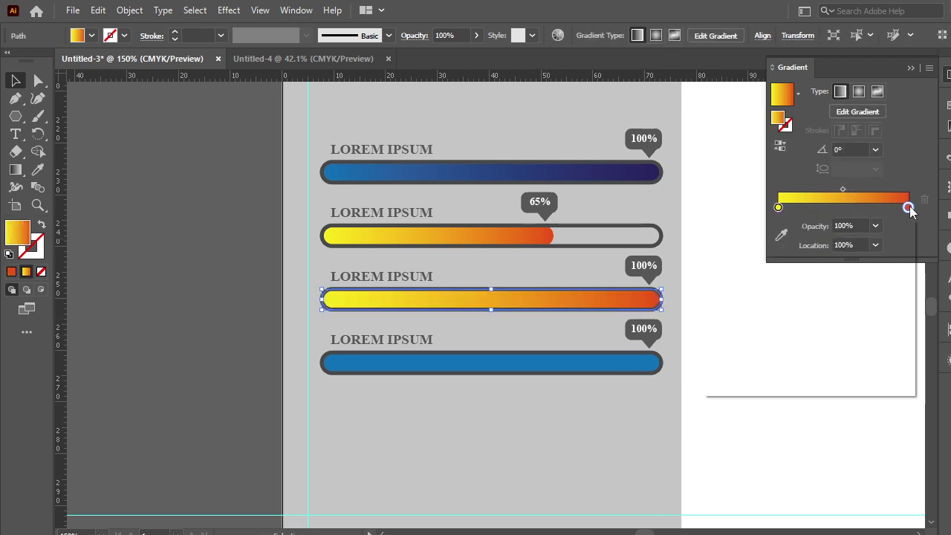
pyautogui.click(738, 264)
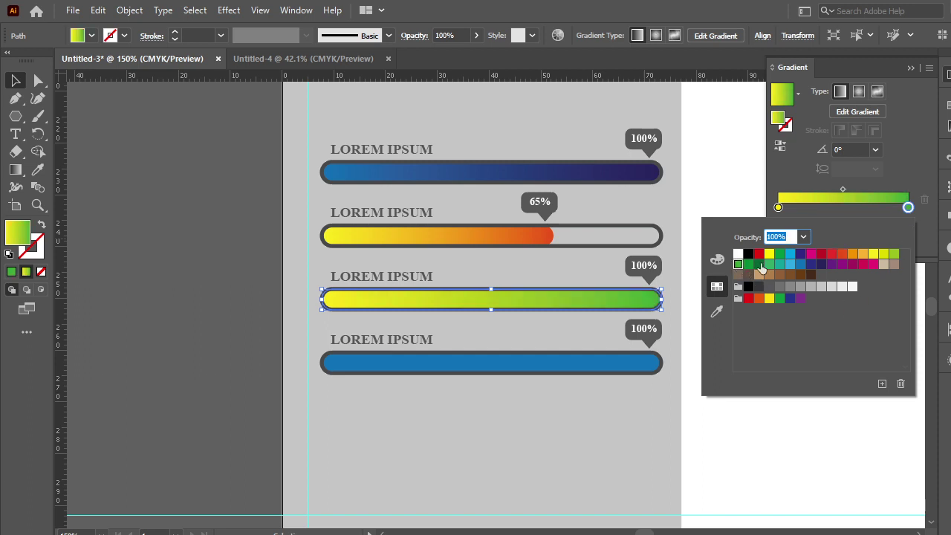
pyautogui.click(894, 253)
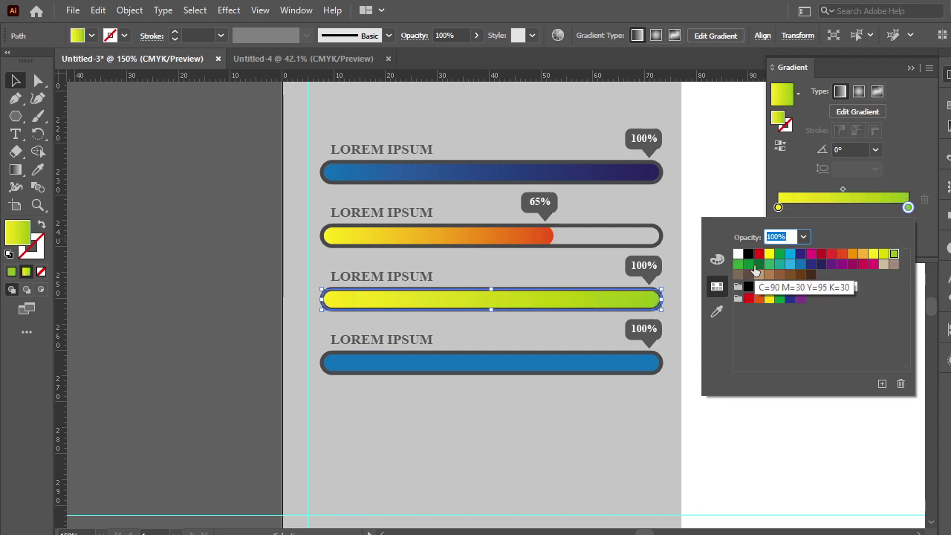
pyautogui.click(754, 272)
pyautogui.click(778, 207)
pyautogui.doubleClick(778, 207)
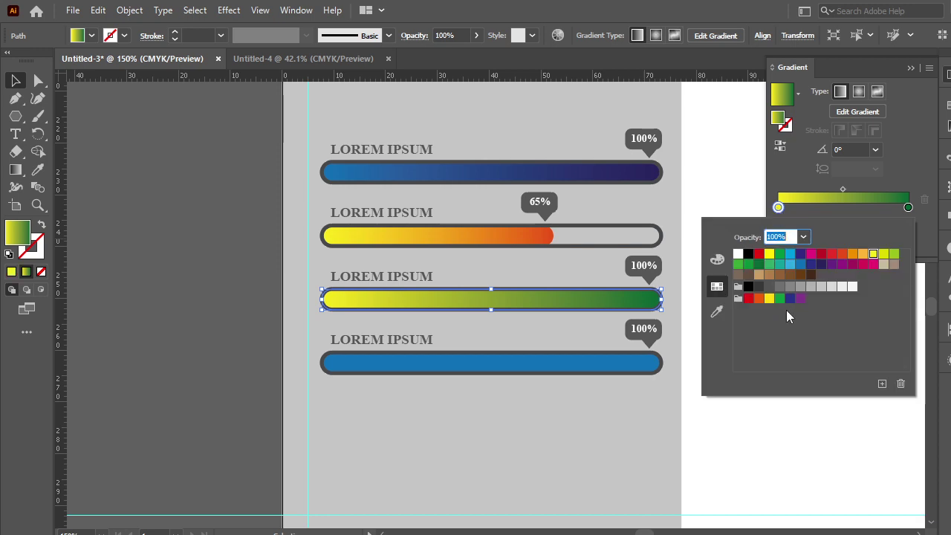
pyautogui.click(894, 253)
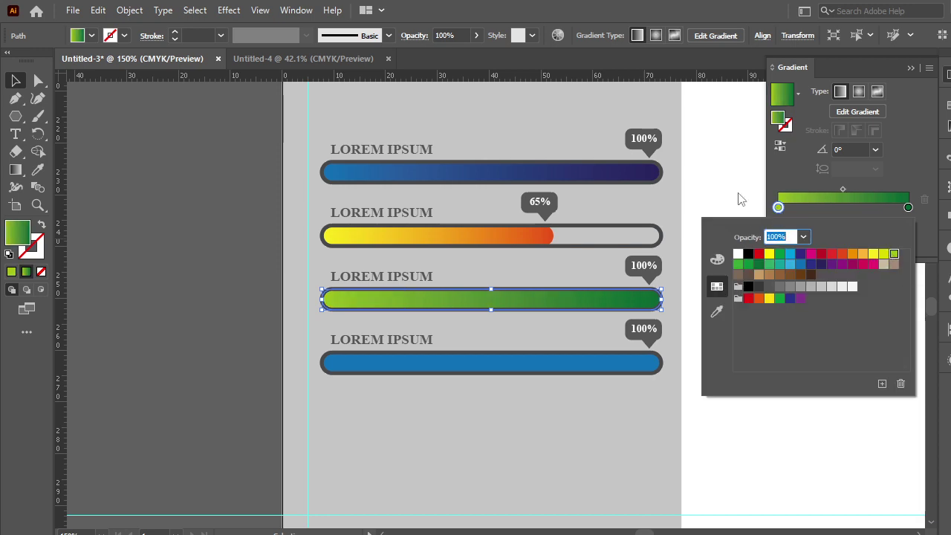
pyautogui.click(796, 175)
pyautogui.click(705, 300)
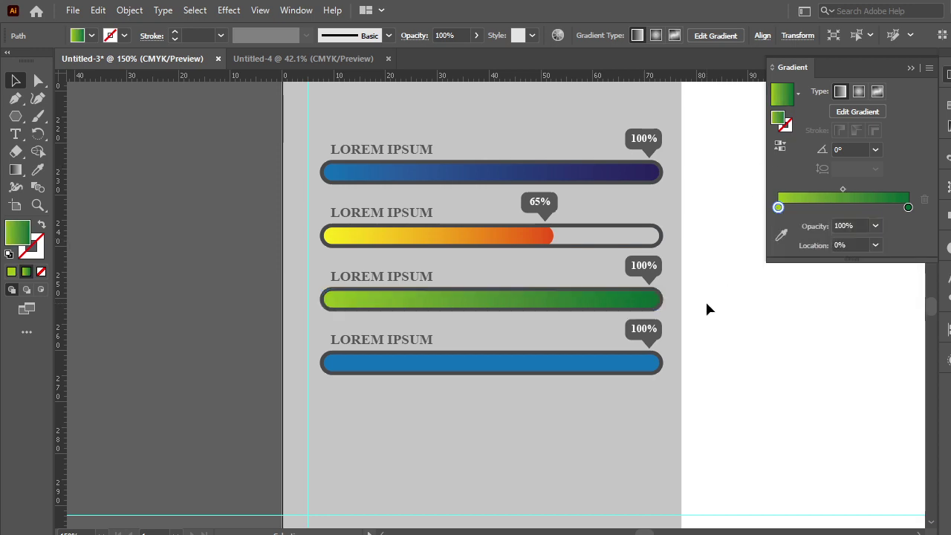
# - Shorten the third bar's green fill by shifting its right anchors left, then return it to the track
pyautogui.click(624, 304)
pyautogui.moveTo(624, 304); pyautogui.dragTo(590, 433)
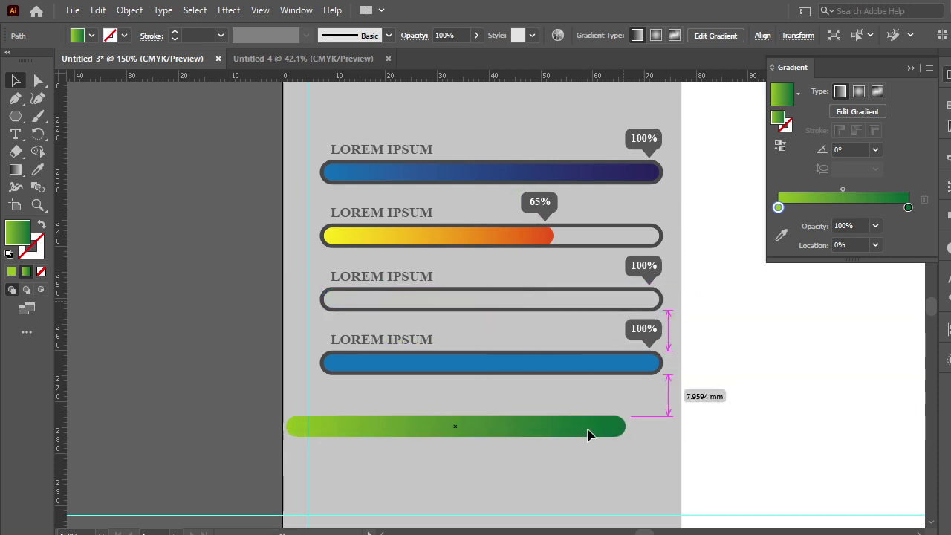
pyautogui.click(574, 490)
pyautogui.click(37, 80)
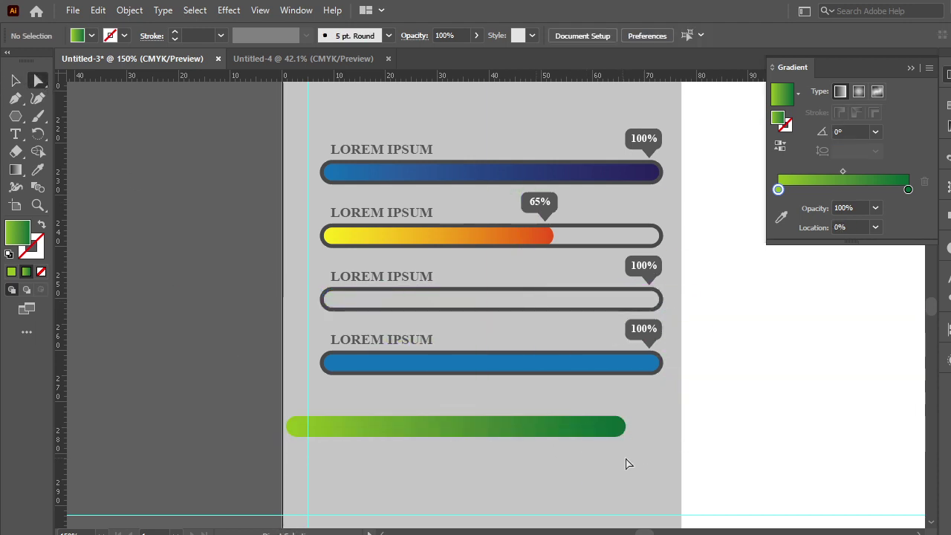
pyautogui.moveTo(637, 461); pyautogui.dragTo(616, 408)
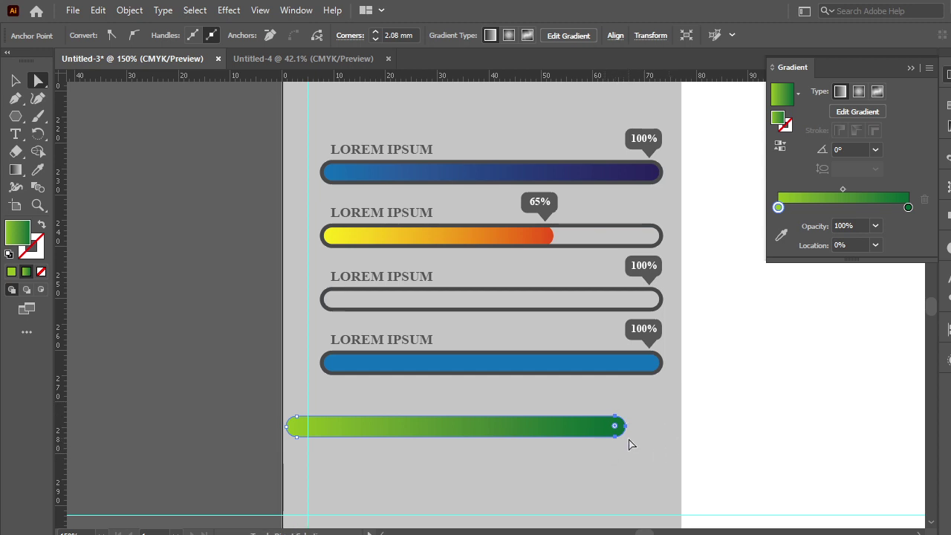
pyautogui.hotkey('shift', 'Left')
pyautogui.hotkey('shift', 'Left')
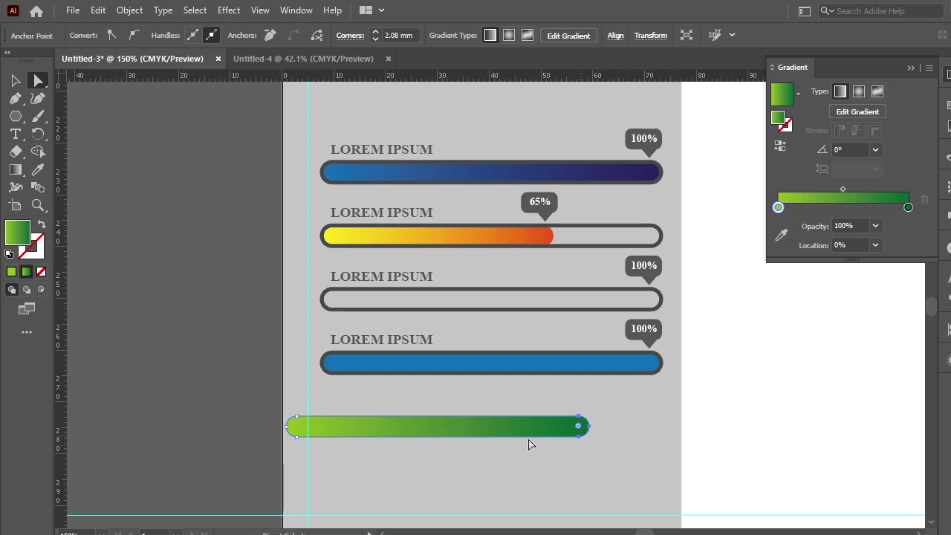
pyautogui.click(15, 80)
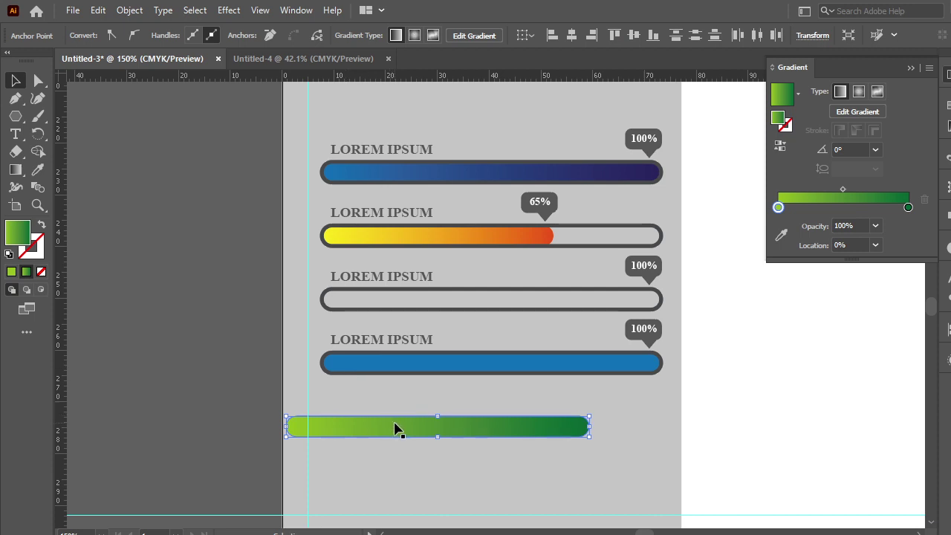
pyautogui.moveTo(398, 429); pyautogui.dragTo(435, 303)
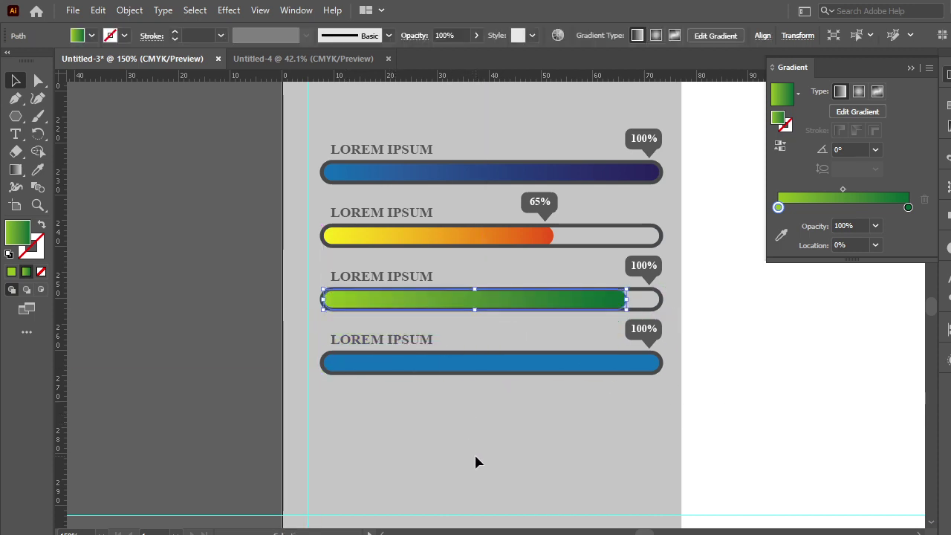
# - Change the third bar's label text from 100% to 85%
pyautogui.click(647, 269)
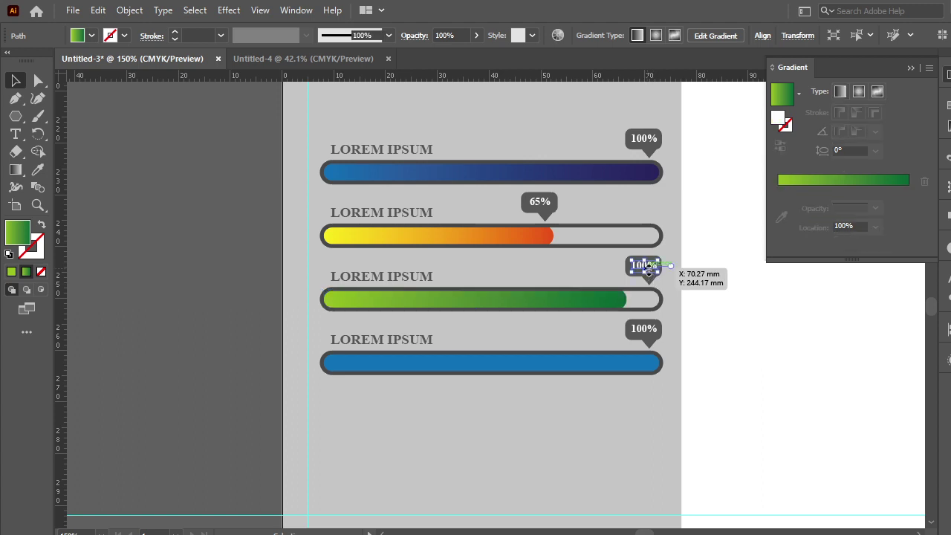
pyautogui.doubleClick(646, 266)
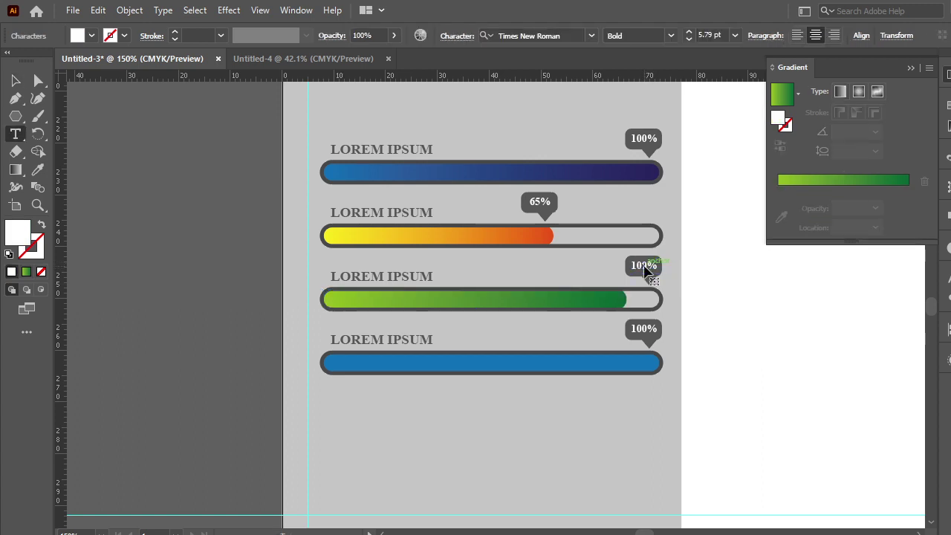
pyautogui.press('Right')
pyautogui.press('BackSpace')
pyautogui.press('BackSpace')
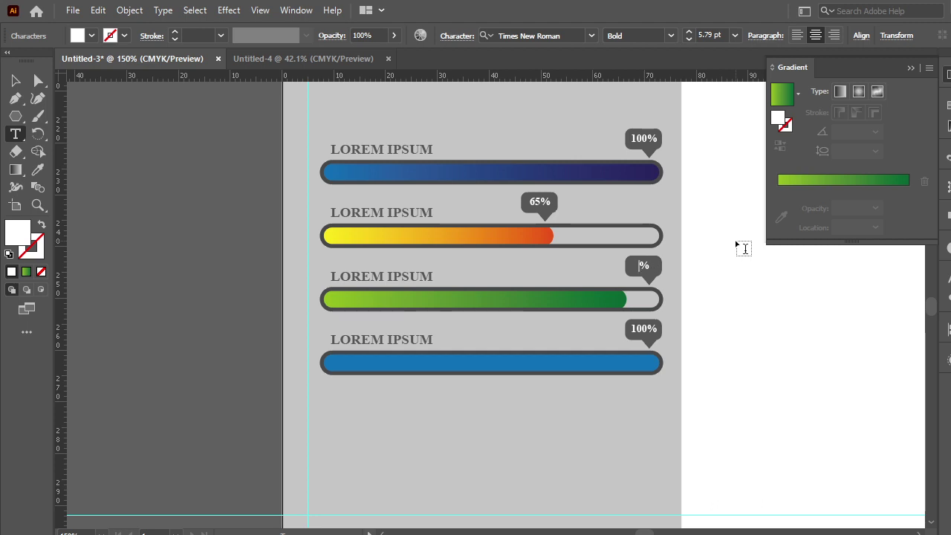
pyautogui.write('85')
pyautogui.click(16, 80)
pyautogui.click(702, 281)
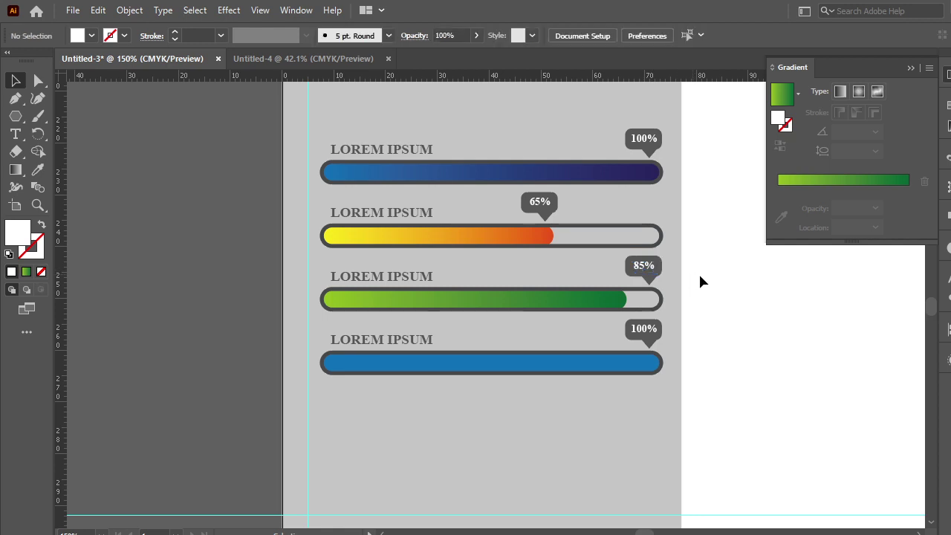
# - Nudge the 85% bubble left so it sits over the green fill's end
pyautogui.moveTo(600, 254); pyautogui.dragTo(600, 257)
pyautogui.press('Left')
pyautogui.press('Left')
pyautogui.press('Left')
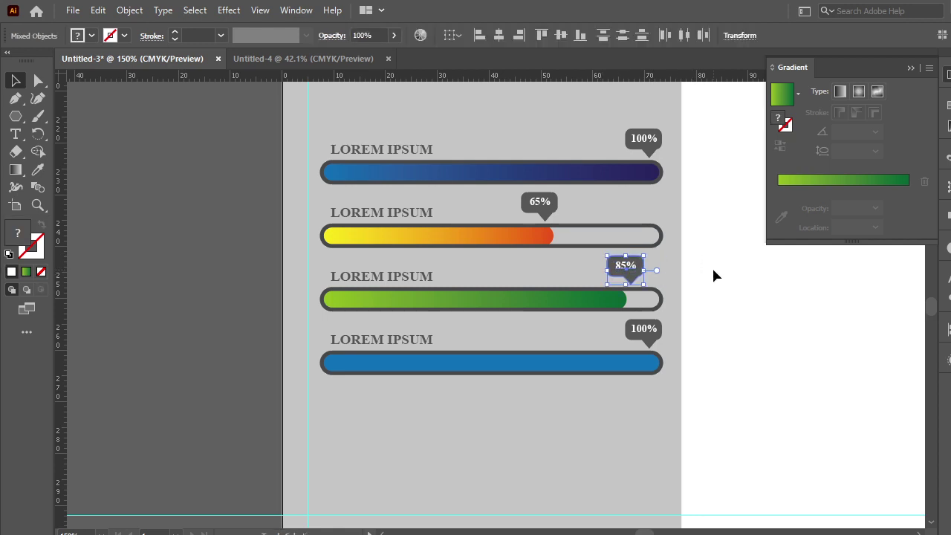
pyautogui.press('Left')
pyautogui.press('Left')
pyautogui.press('Left')
pyautogui.press('Right')
pyautogui.press('Right')
pyautogui.press('Right')
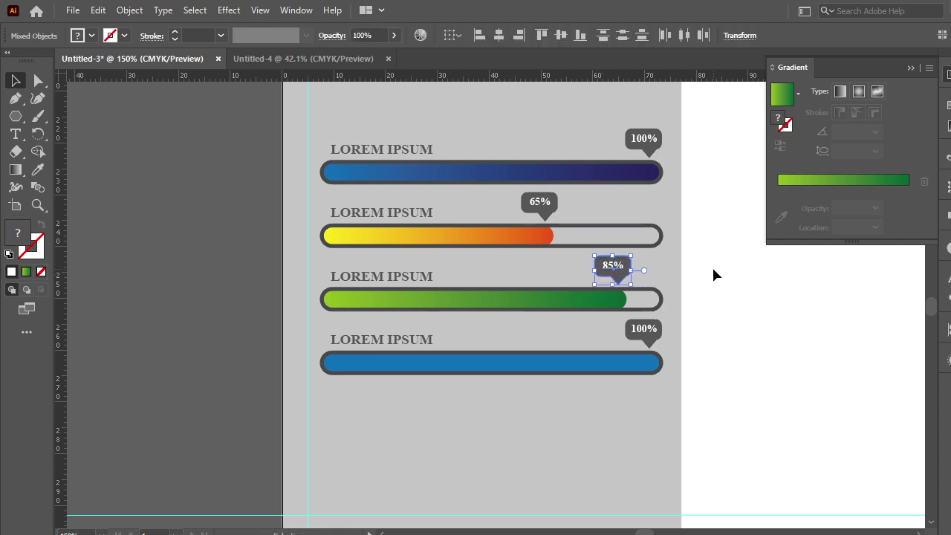
pyautogui.click(713, 271)
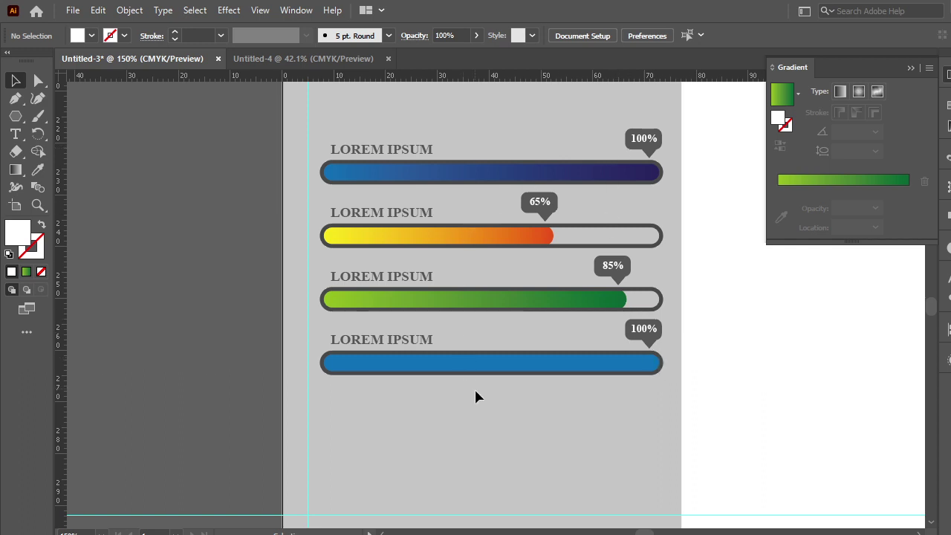
pyautogui.click(553, 369)
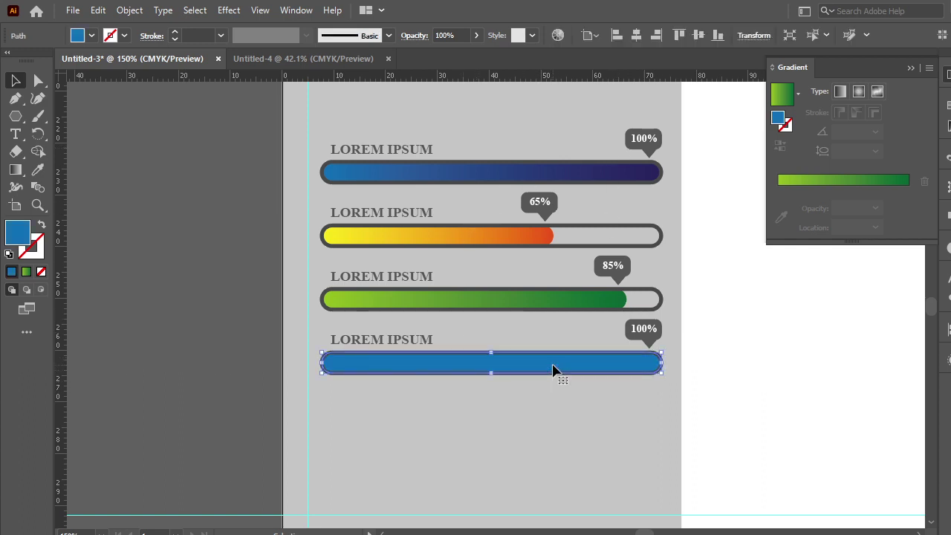
# - Give the bottom bar a gradient with purple-magenta right stop and magenta left stop
pyautogui.click(865, 184)
pyautogui.doubleClick(907, 207)
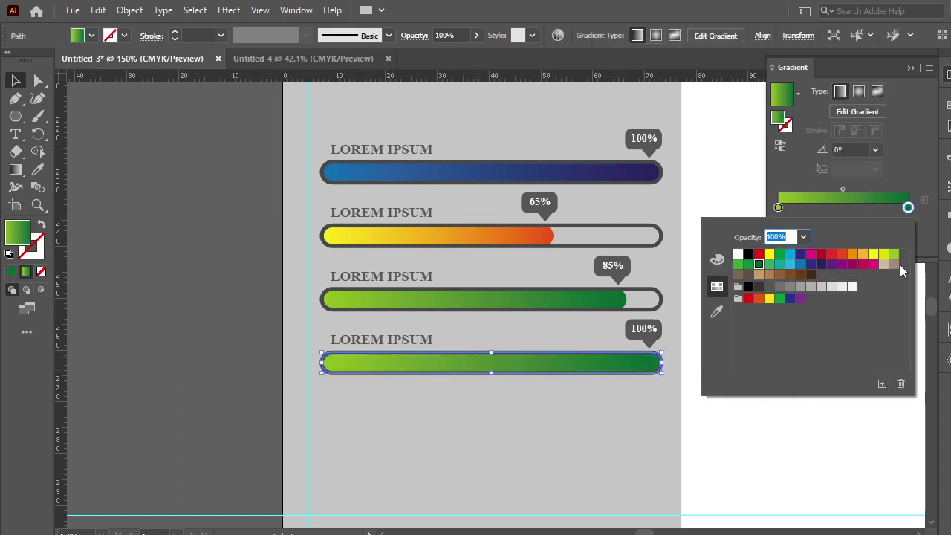
pyautogui.click(851, 266)
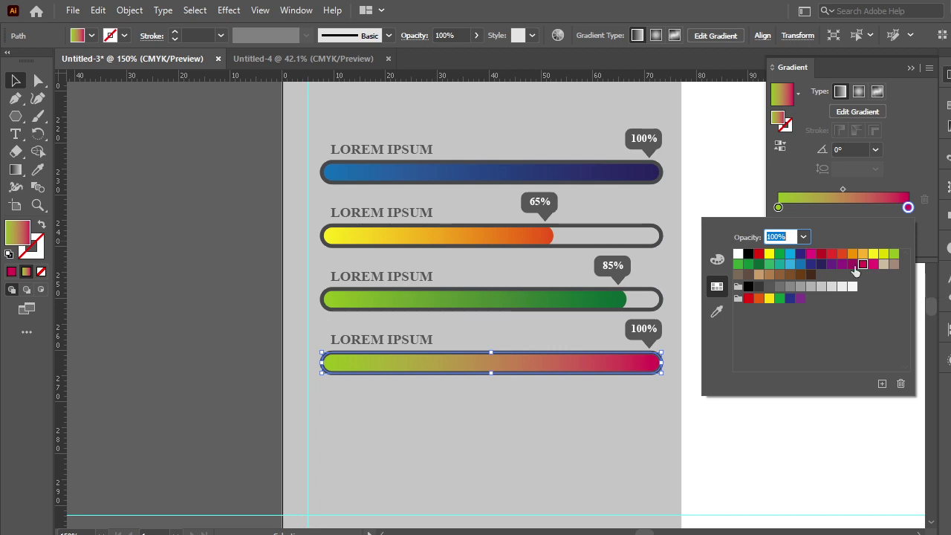
pyautogui.click(852, 265)
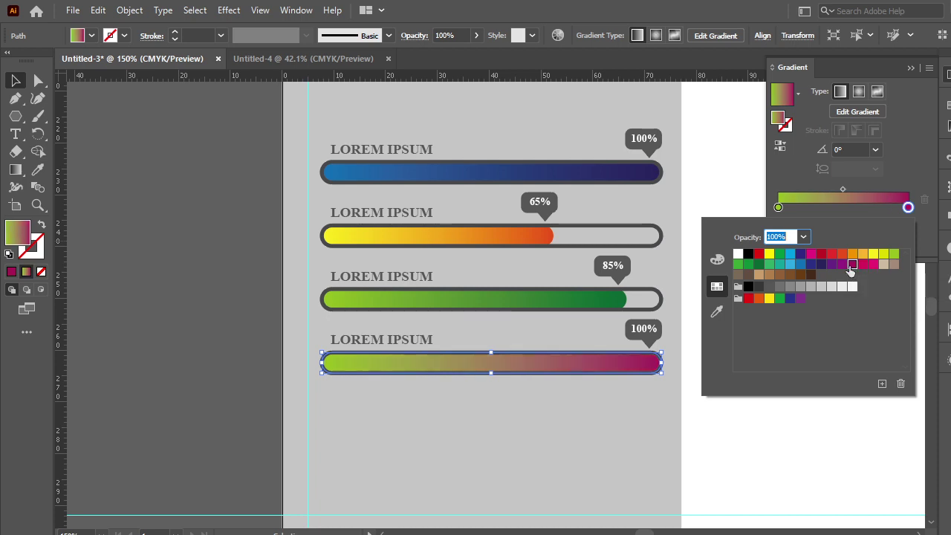
pyautogui.click(778, 207)
pyautogui.doubleClick(778, 207)
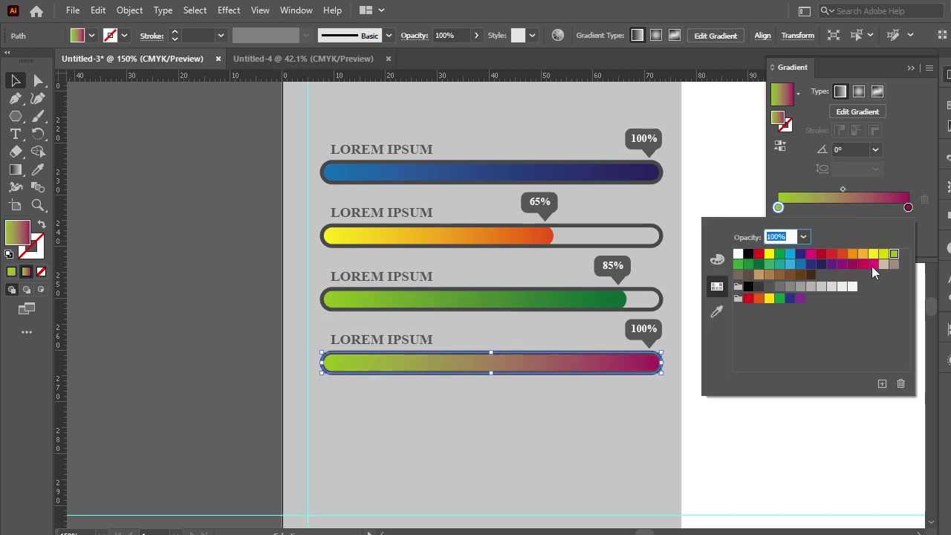
pyautogui.click(873, 265)
pyautogui.click(561, 411)
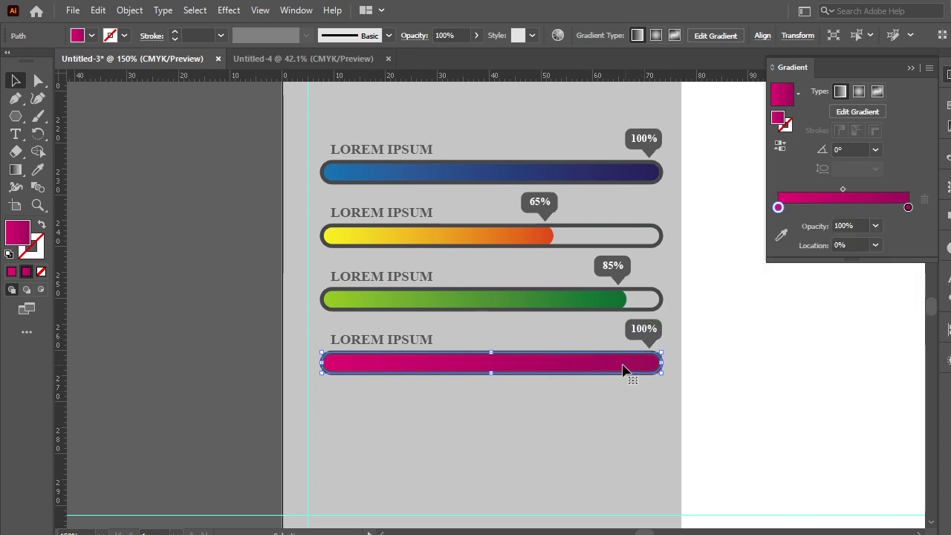
# - Shorten the magenta bar by shifting its right-end anchor points left
pyautogui.moveTo(626, 370); pyautogui.dragTo(617, 412)
pyautogui.click(685, 433)
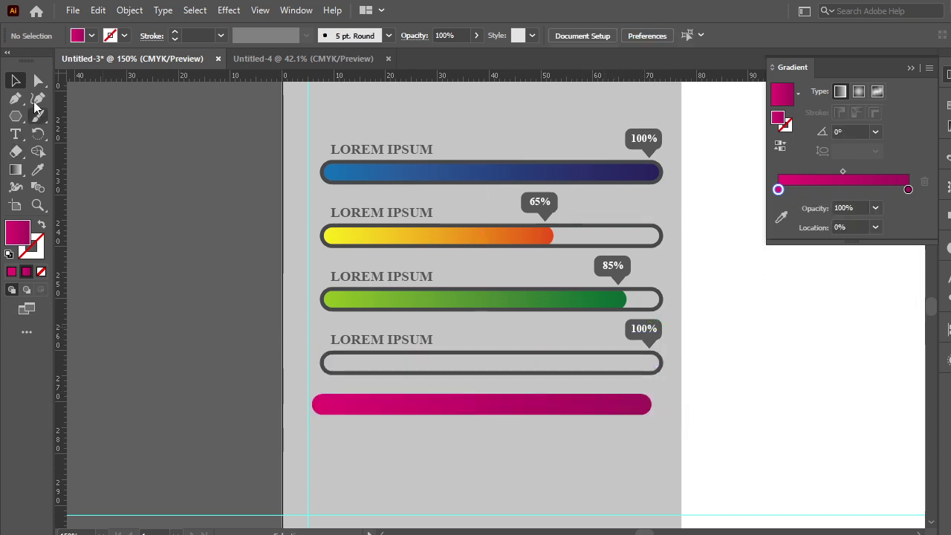
pyautogui.click(38, 80)
pyautogui.moveTo(687, 444); pyautogui.dragTo(631, 392)
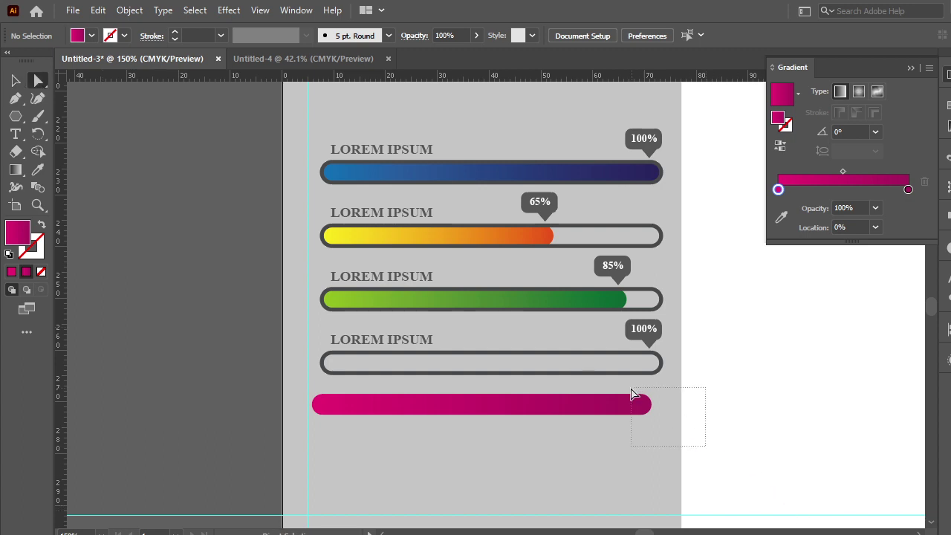
pyautogui.hotkey('shift', 'Left')
pyautogui.hotkey('shift', 'Left')
pyautogui.hotkey('shift', 'Left')
pyautogui.hotkey('shift', 'Left')
pyautogui.hotkey('shift', 'Left')
pyautogui.hotkey('shift', 'Left')
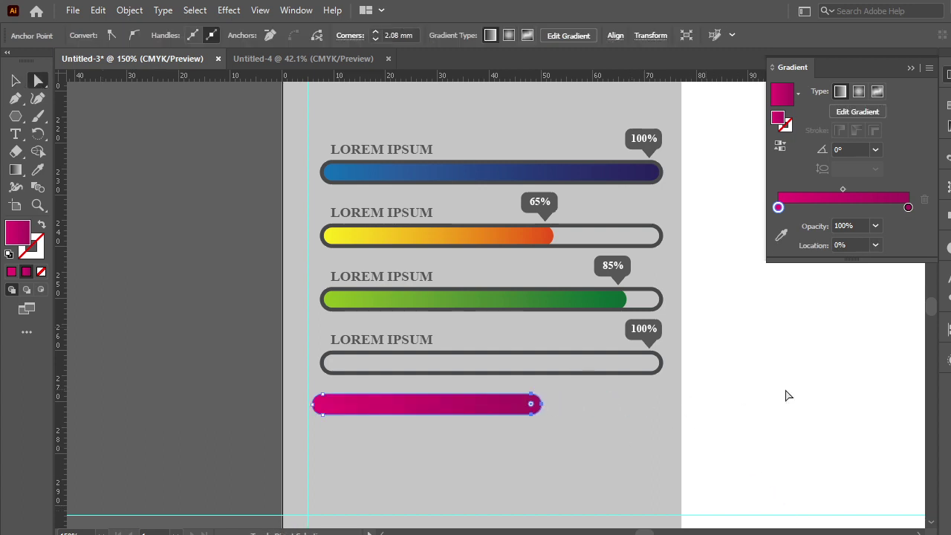
pyautogui.hotkey('shift', 'Left')
pyautogui.hotkey('shift', 'Left')
pyautogui.hotkey('shift', 'Left')
pyautogui.hotkey('shift', 'Left')
pyautogui.hotkey('shift', 'Left')
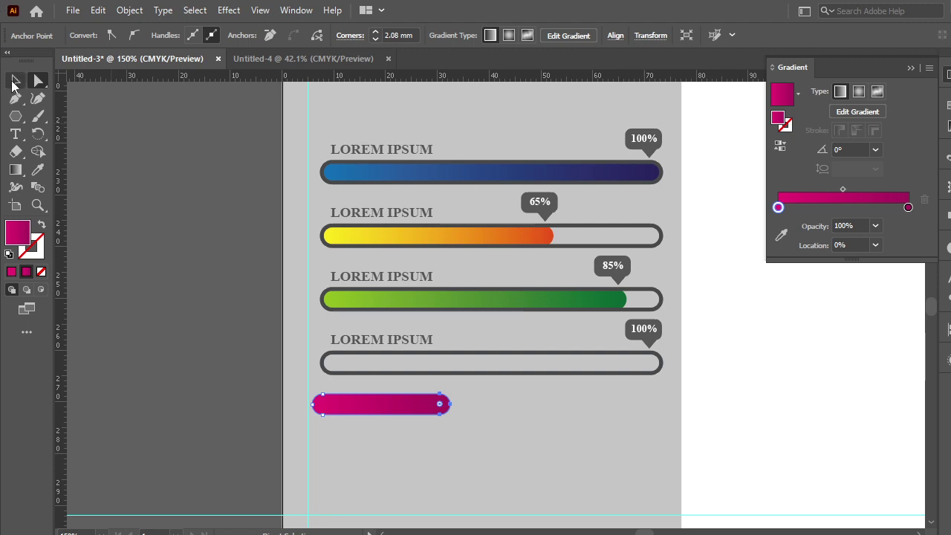
pyautogui.press('v')
pyautogui.click(348, 427)
# - Return the magenta bar to the fourth track and change its label from 100% to 35%
pyautogui.moveTo(394, 413); pyautogui.dragTo(403, 372)
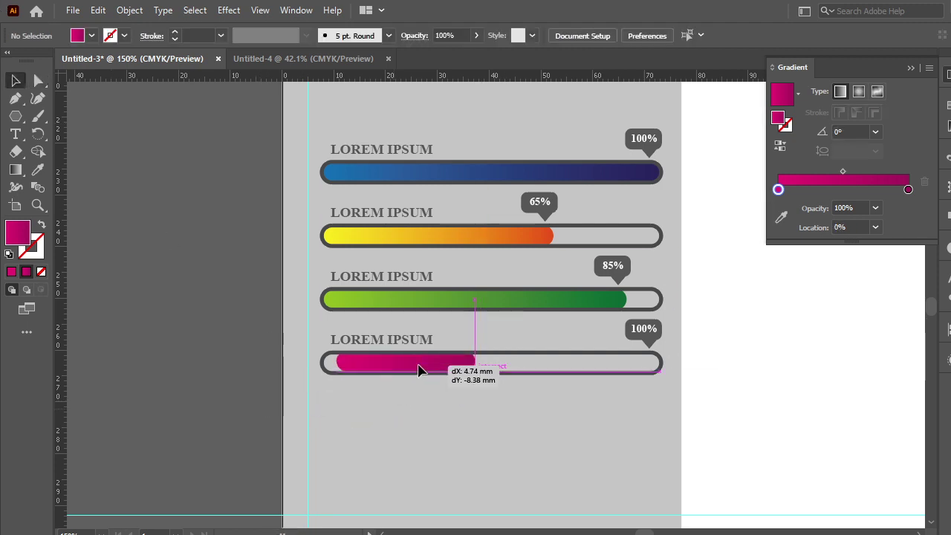
pyautogui.click(639, 330)
pyautogui.doubleClick(645, 330)
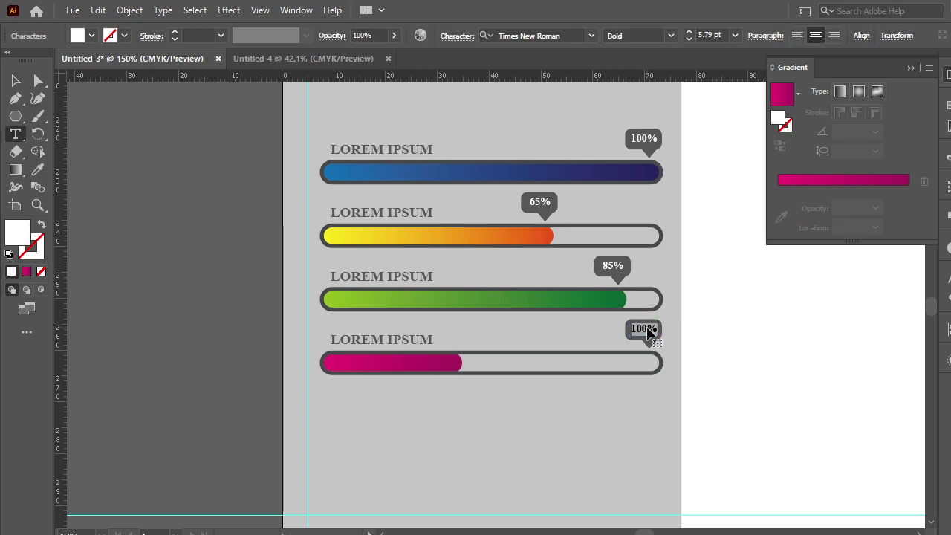
pyautogui.press('Right')
pyautogui.press('BackSpace')
pyautogui.press('BackSpace')
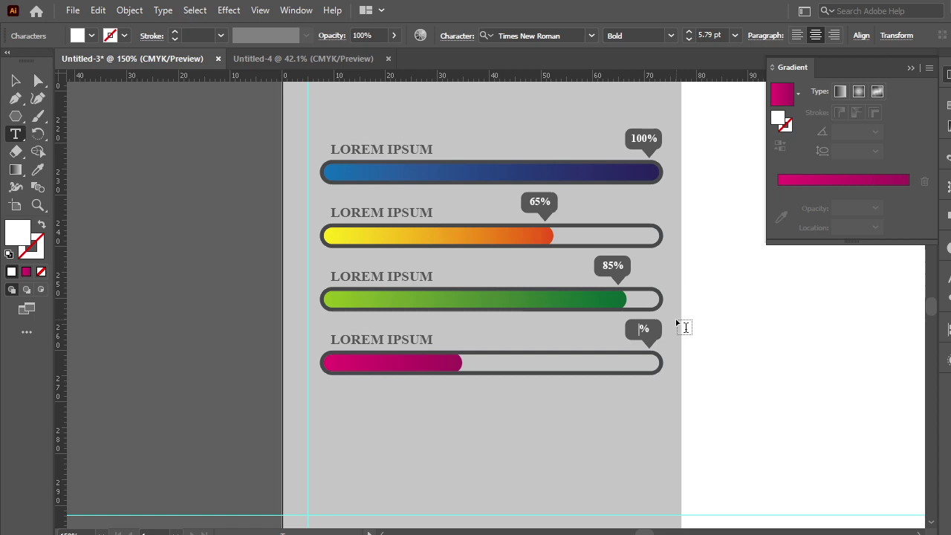
pyautogui.write('35')
pyautogui.press('Escape')
# - Nudge the 35% bubble so it sits over the magenta fill's end
pyautogui.moveTo(698, 333); pyautogui.dragTo(652, 346)
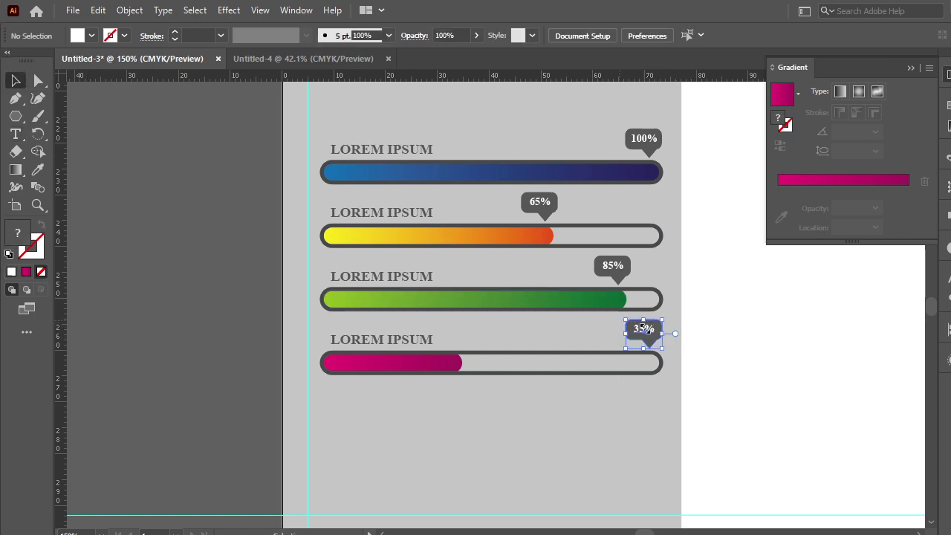
pyautogui.hotkey('shift', 'Left')
pyautogui.hotkey('shift', 'Left')
pyautogui.hotkey('shift', 'Left')
pyautogui.hotkey('shift', 'Left')
pyautogui.hotkey('shift', 'Left')
pyautogui.hotkey('shift', 'Left')
pyautogui.hotkey('shift', 'Left')
pyautogui.hotkey('shift', 'Left')
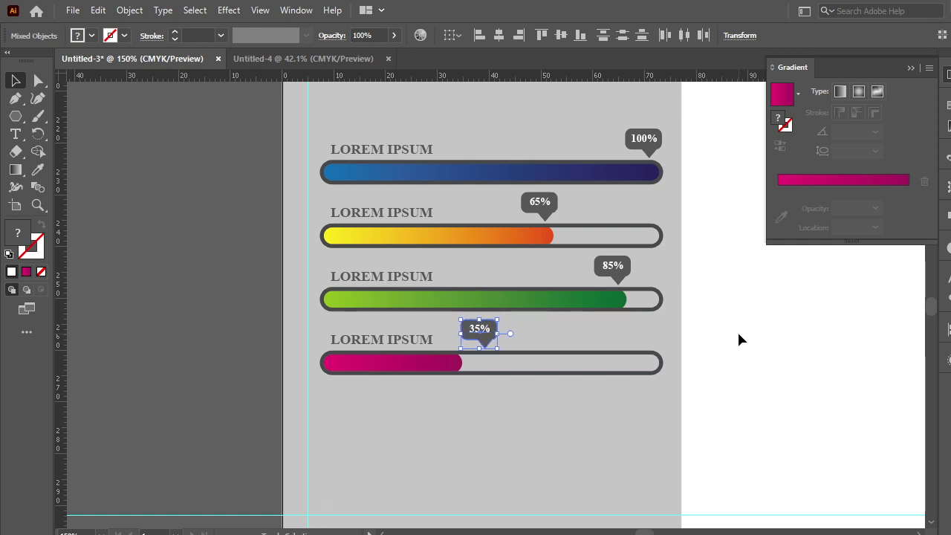
pyautogui.hotkey('shift', 'Left')
pyautogui.hotkey('shift', 'Left')
pyautogui.hotkey('shift', 'Right')
pyautogui.press('Left')
pyautogui.press('Left')
pyautogui.press('Left')
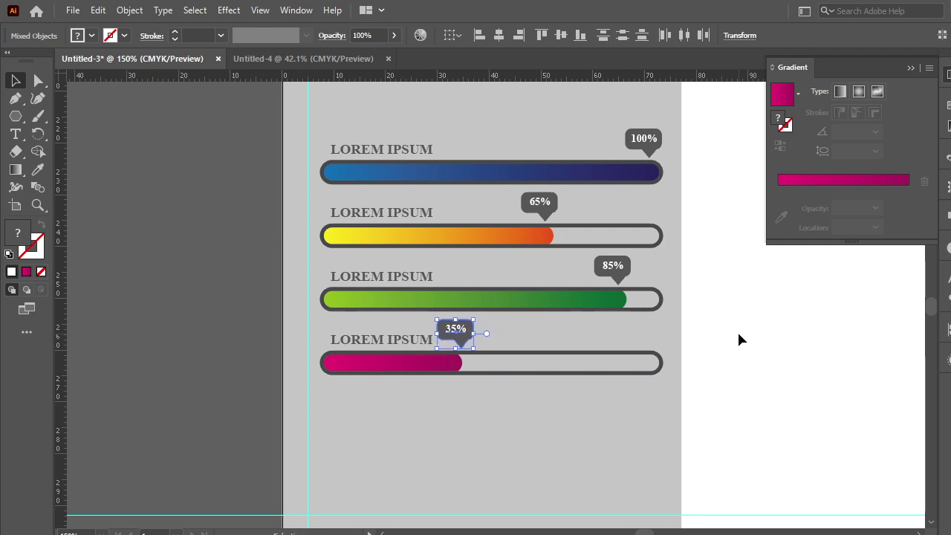
pyautogui.press('Right')
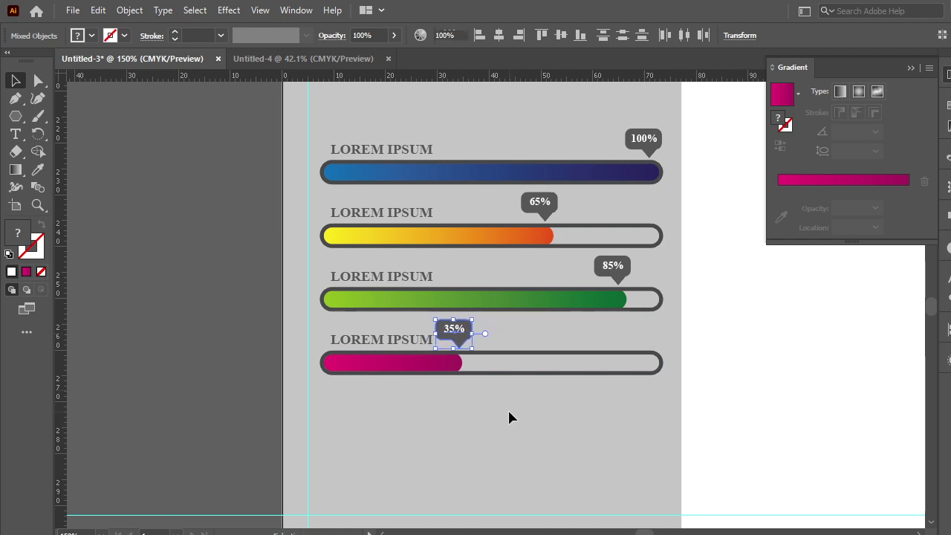
pyautogui.click(509, 417)
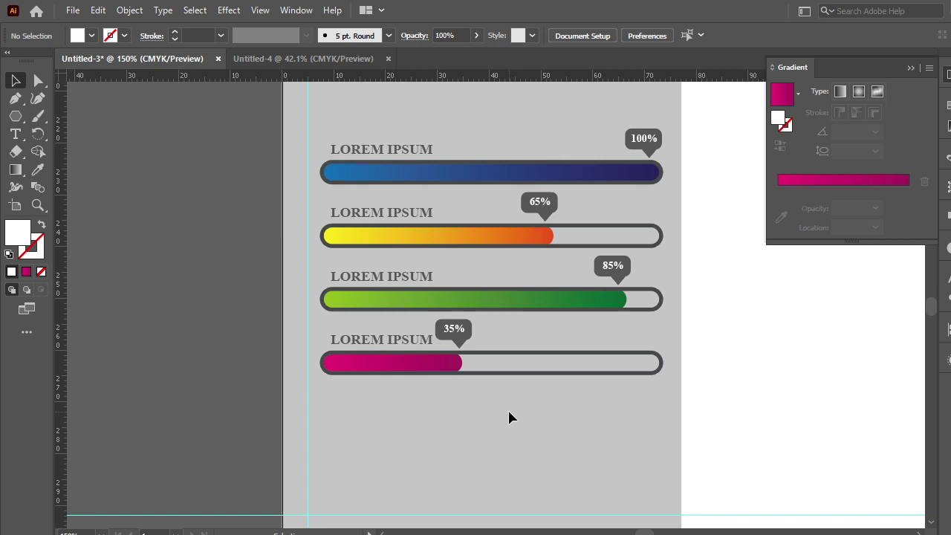
# - Duplicate the blue rounded photo square and shrink the copy slightly
pyautogui.hotkey('ctrl', '-')
pyautogui.hotkey('ctrl', '-')
pyautogui.hotkey('ctrl', '-')
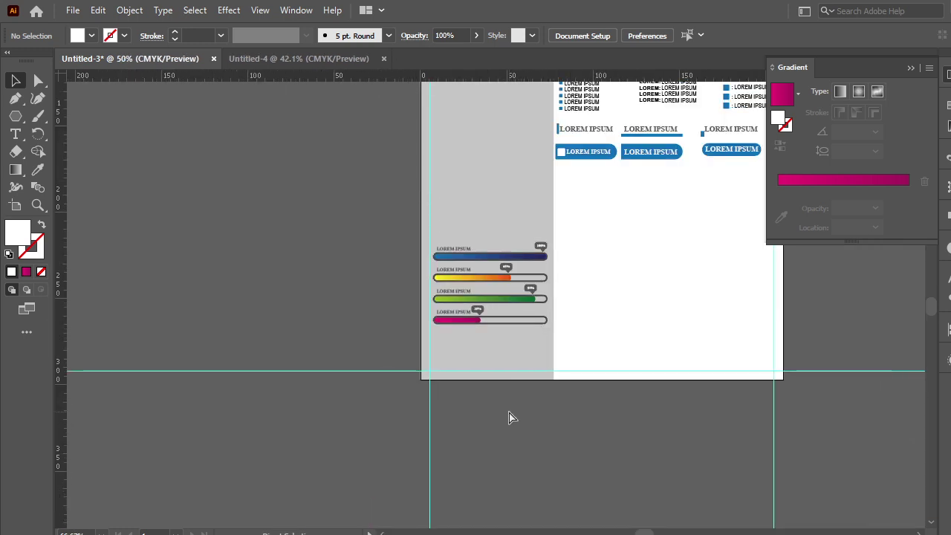
pyautogui.hotkey('ctrl', '-')
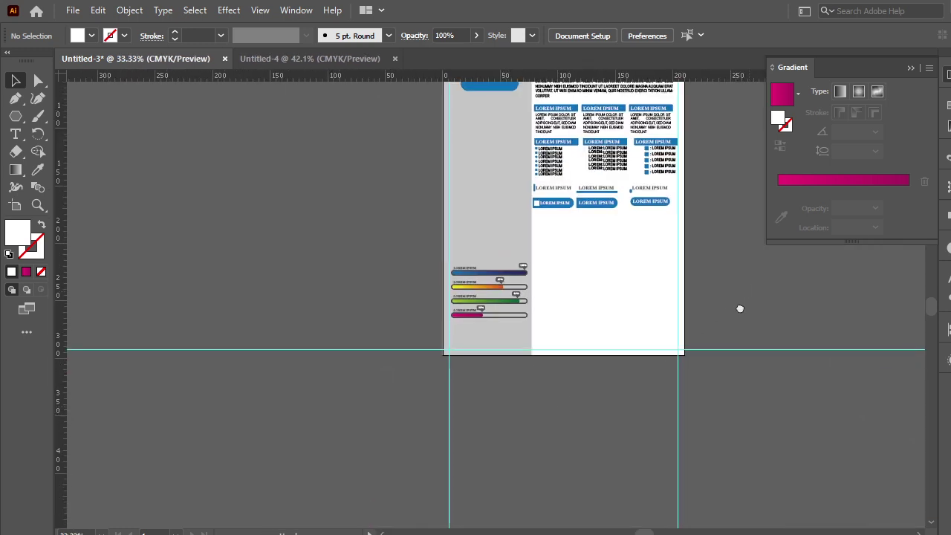
pyautogui.moveTo(738, 310); pyautogui.dragTo(703, 403)
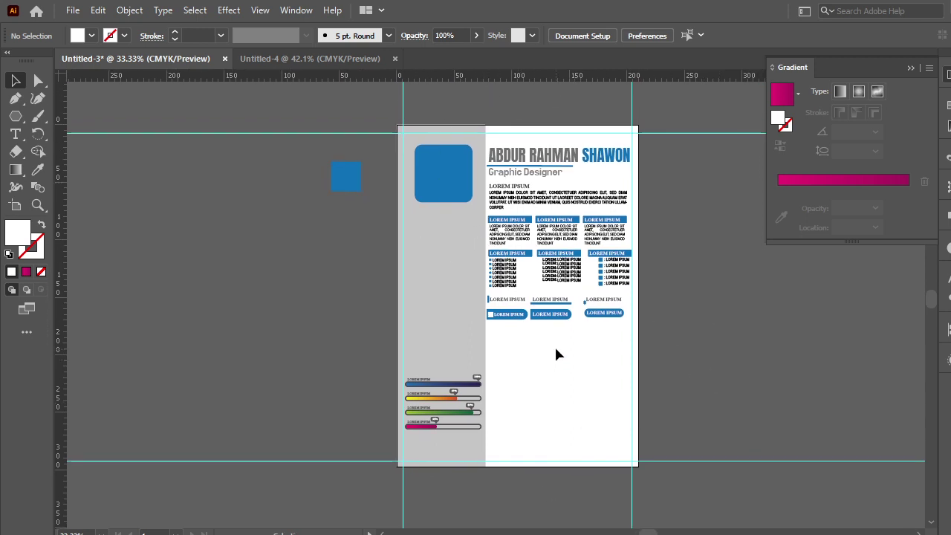
pyautogui.click(450, 185)
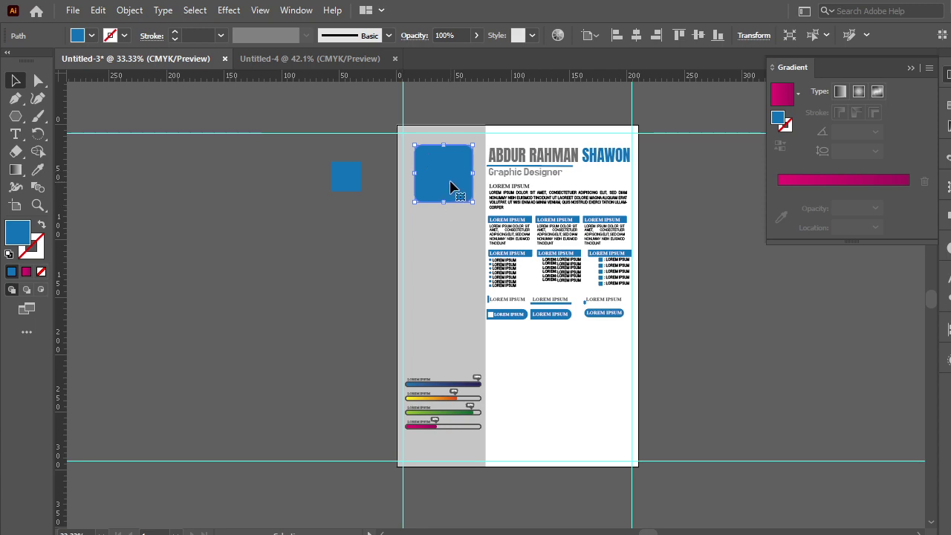
pyautogui.hotkey('ctrl', '=')
pyautogui.hotkey('ctrl', '=')
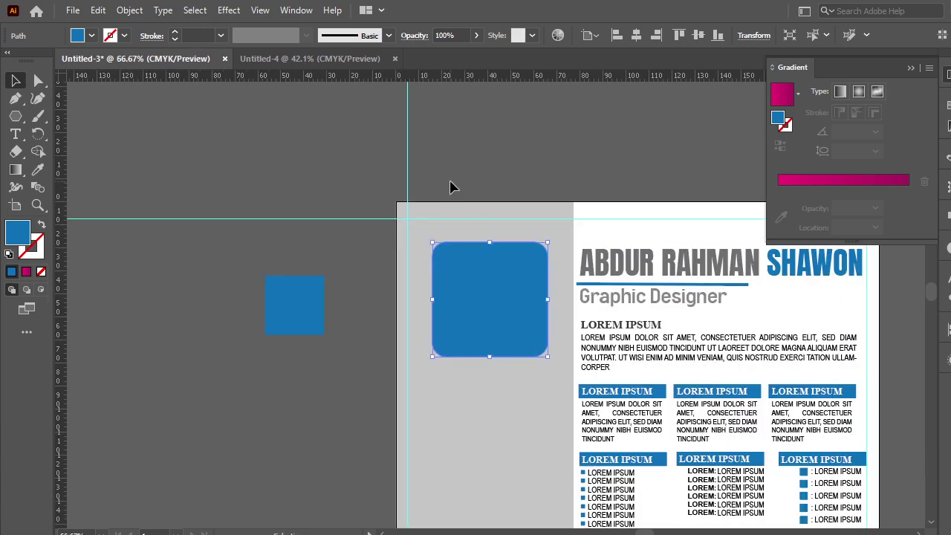
pyautogui.moveTo(529, 297); pyautogui.dragTo(504, 431)
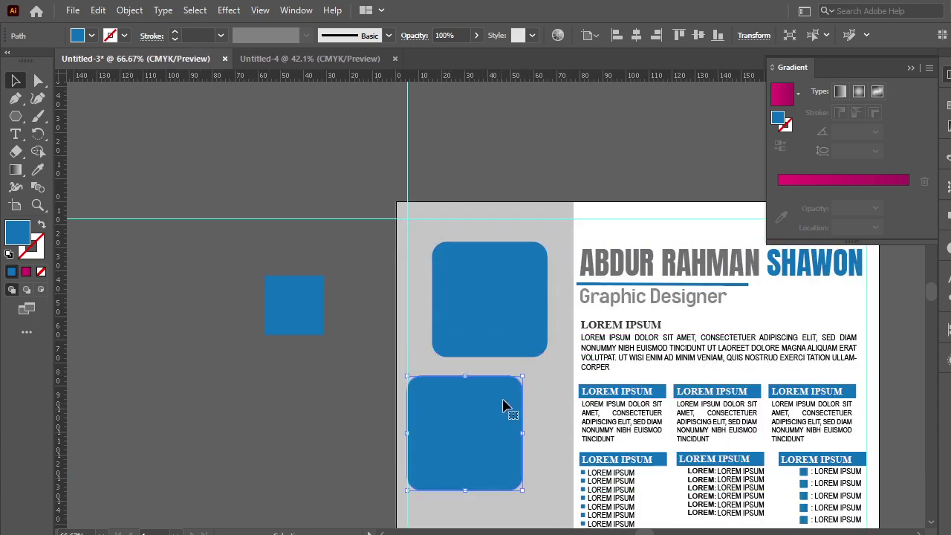
pyautogui.moveTo(519, 379); pyautogui.dragTo(514, 385)
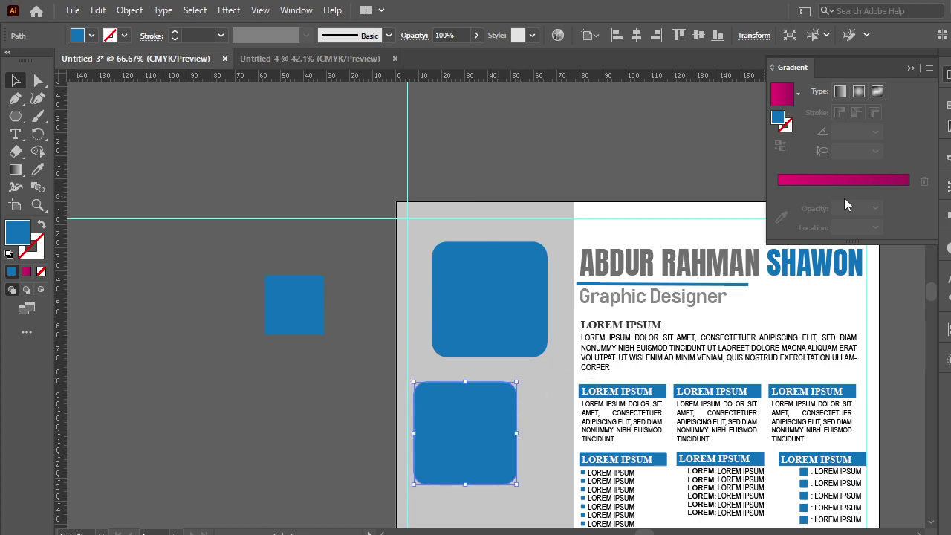
# - Fill the copy grey and position it centred over the blue square
pyautogui.click(947, 104)
pyautogui.click(810, 188)
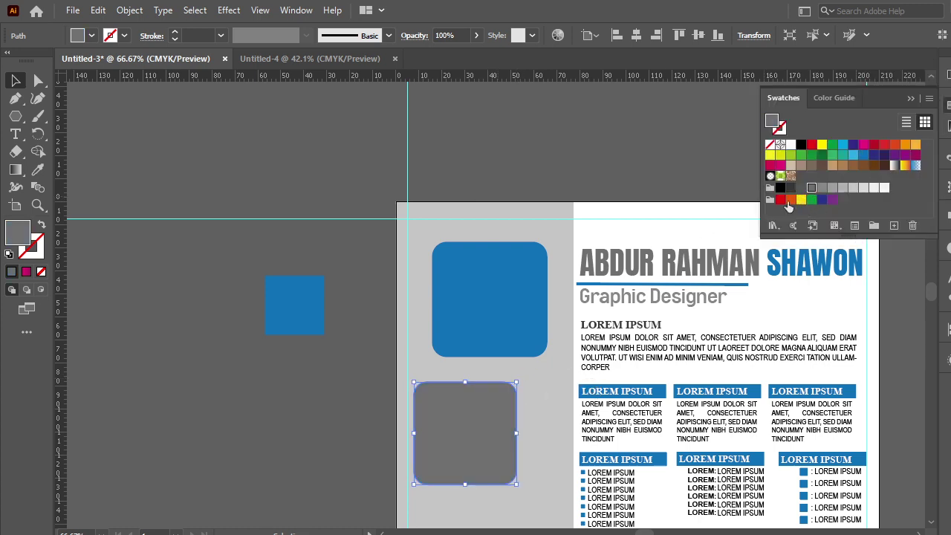
pyautogui.moveTo(470, 434); pyautogui.dragTo(489, 305)
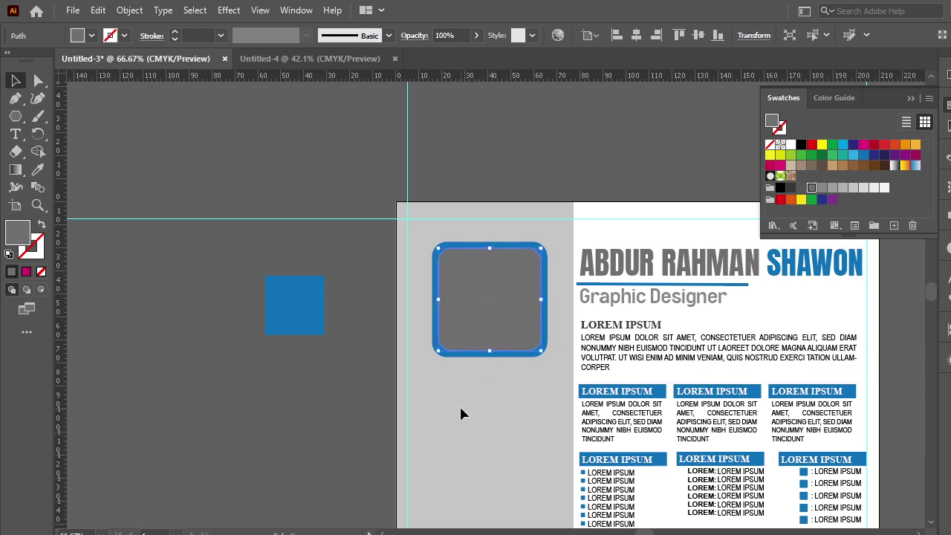
pyautogui.press('Up')
pyautogui.press('Down')
pyautogui.press('Up')
# - Search Google Images for 'profational image man'
pyautogui.click(361, 423)
pyautogui.click(494, 335)
pyautogui.click(223, 416)
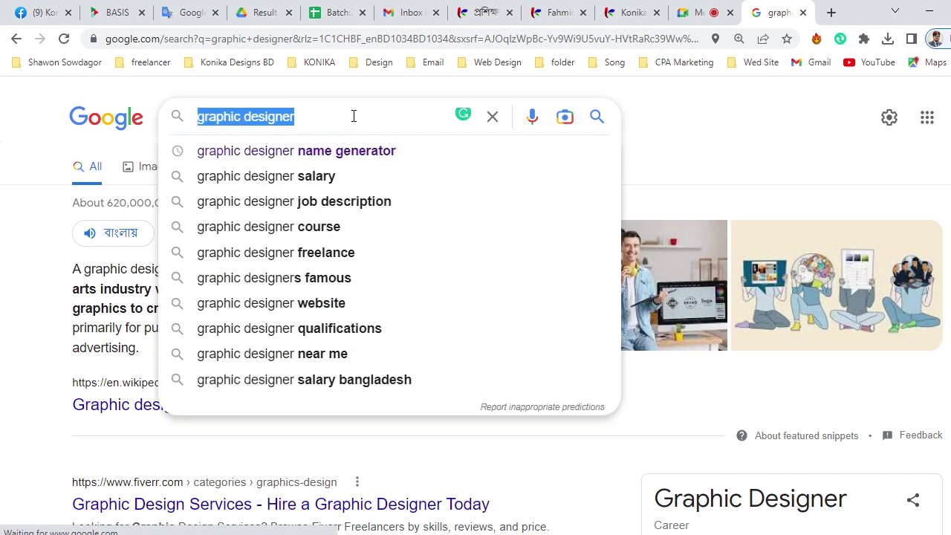
pyautogui.write('pro')
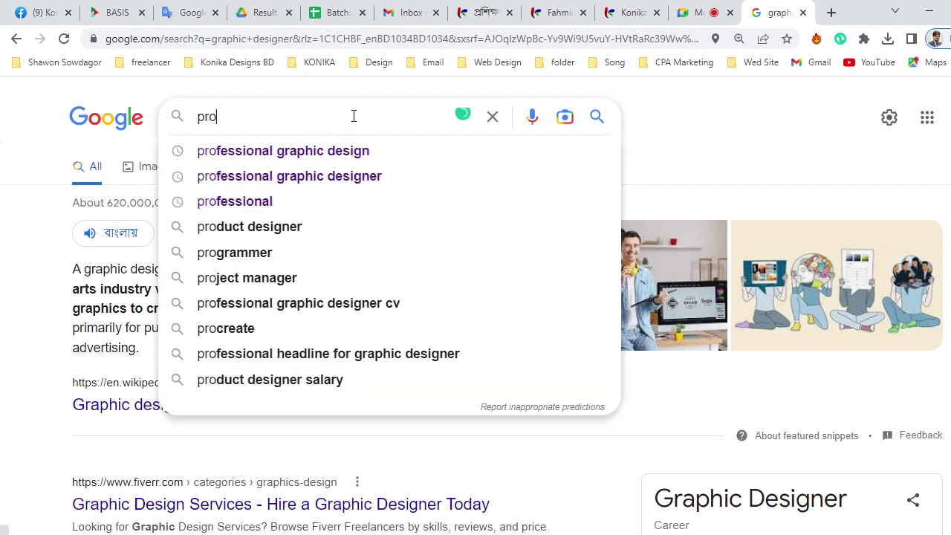
pyautogui.write('fational ')
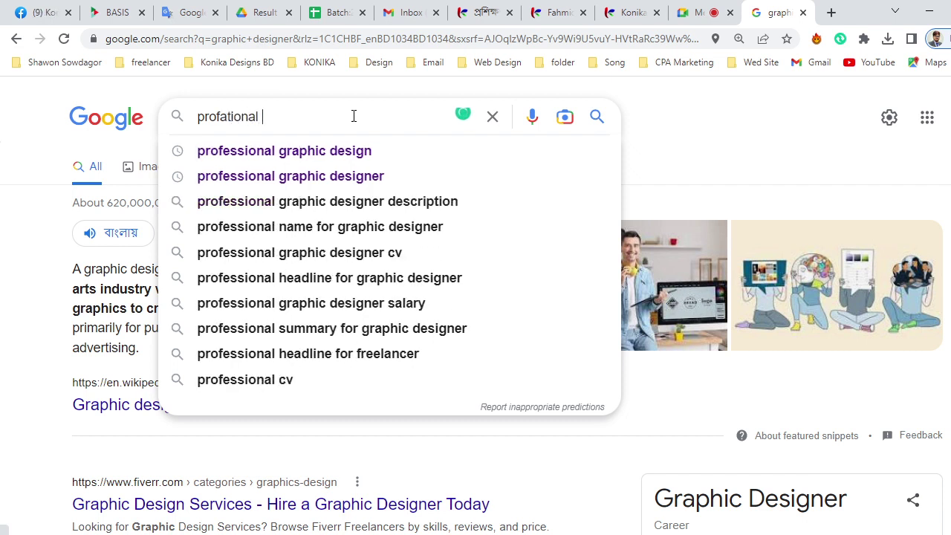
pyautogui.write('ima')
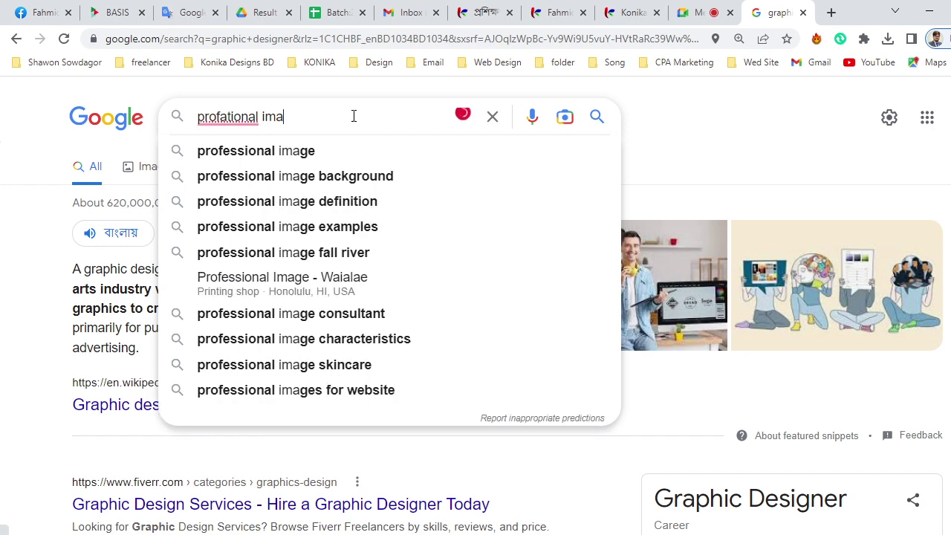
pyautogui.write('ge man')
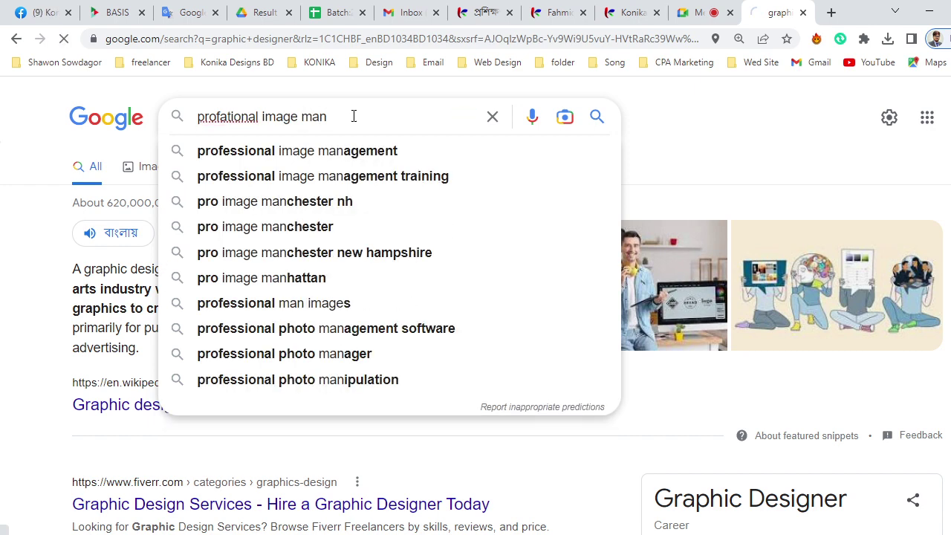
pyautogui.press('Return')
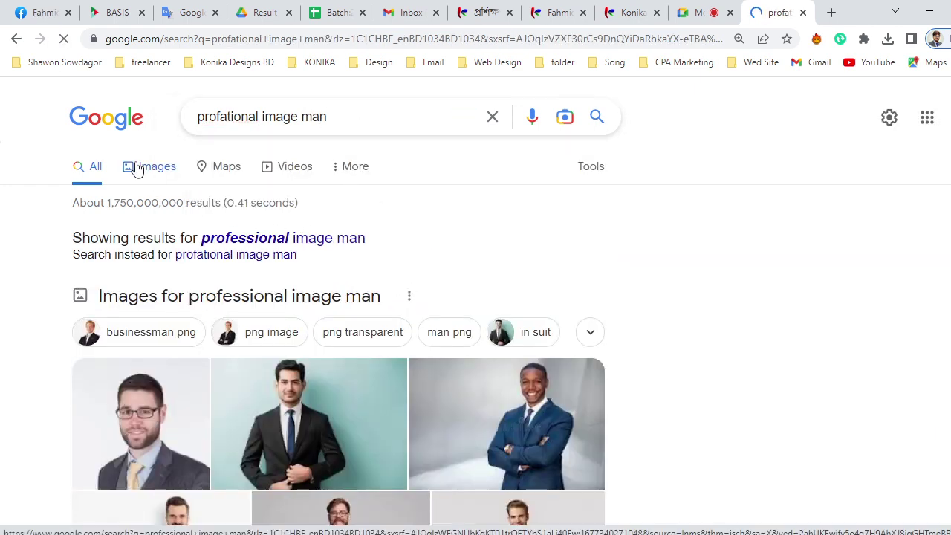
pyautogui.click(134, 166)
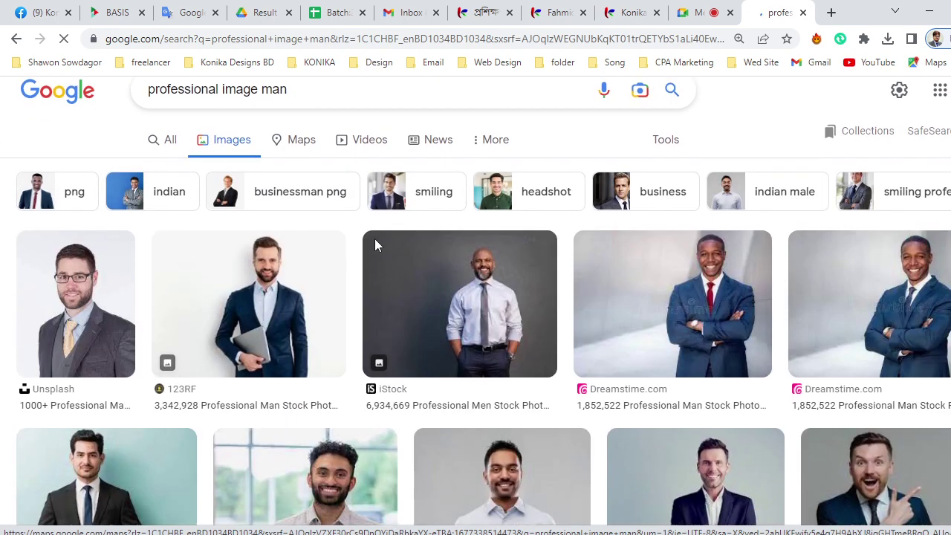
# - Copy the smiling suited man's photo from the results and return to Illustrator
pyautogui.scroll(-2, 377, 245)
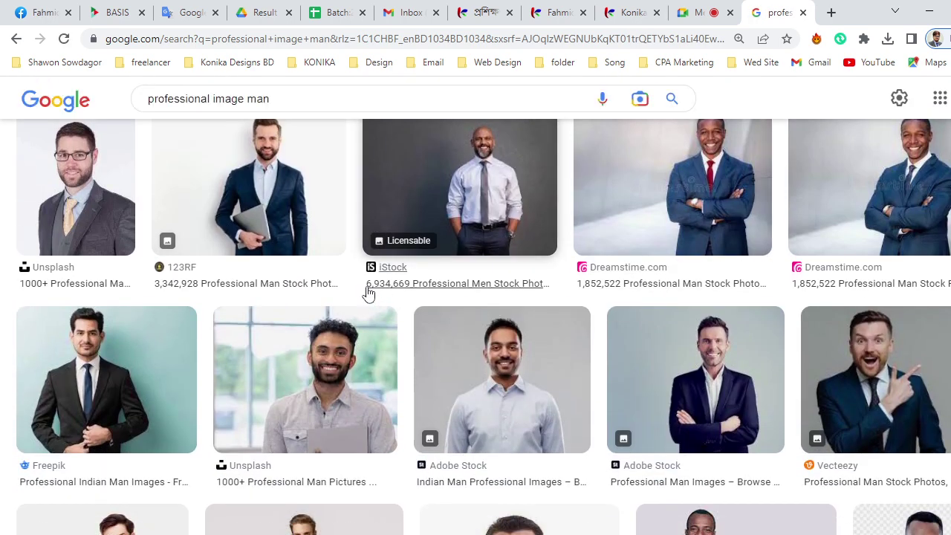
pyautogui.scroll(-1, 364, 293)
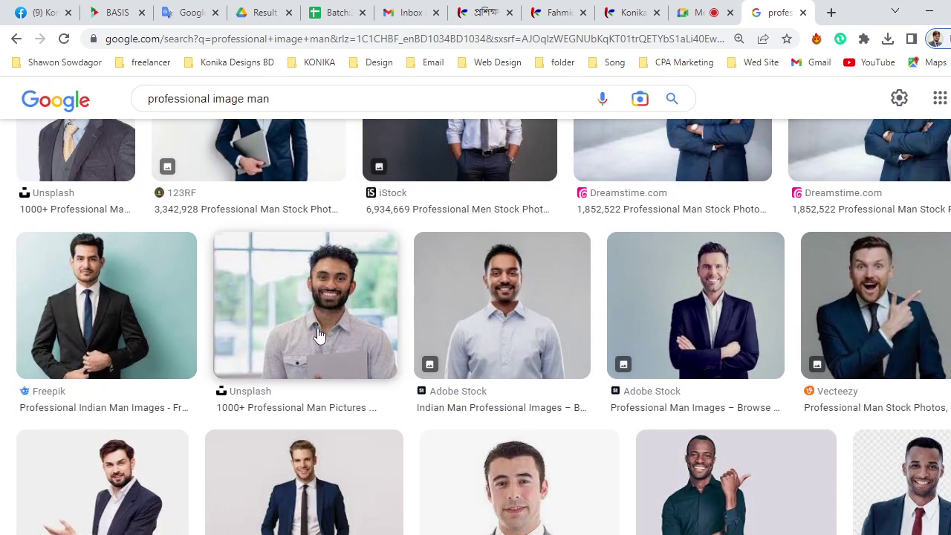
pyautogui.scroll(-1, 524, 316)
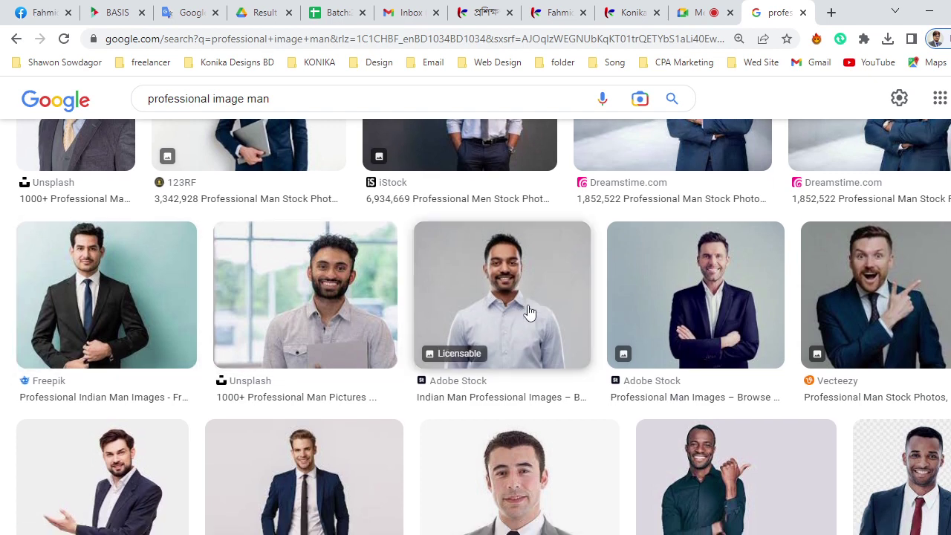
pyautogui.scroll(-2, 529, 312)
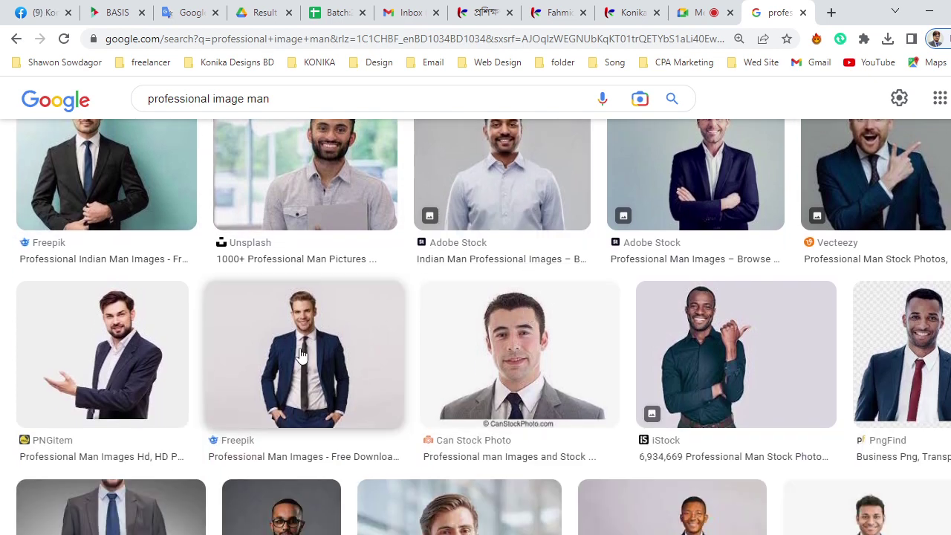
pyautogui.scroll(-3, 325, 357)
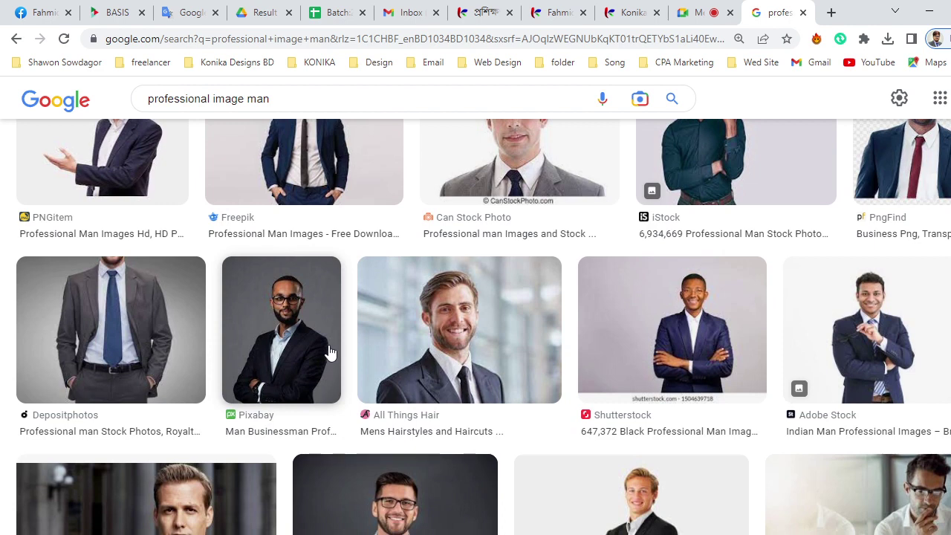
pyautogui.click(468, 338)
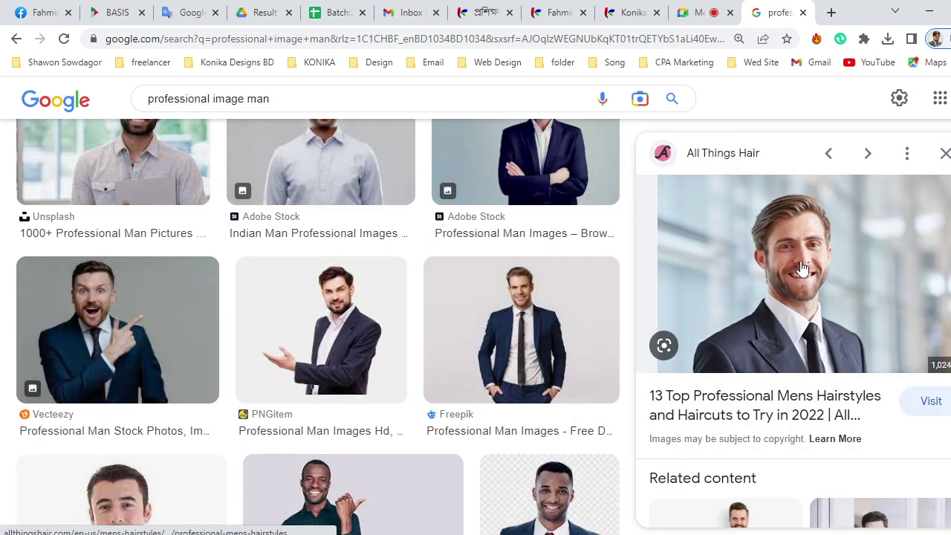
pyautogui.rightClick(802, 268)
pyautogui.click(855, 431)
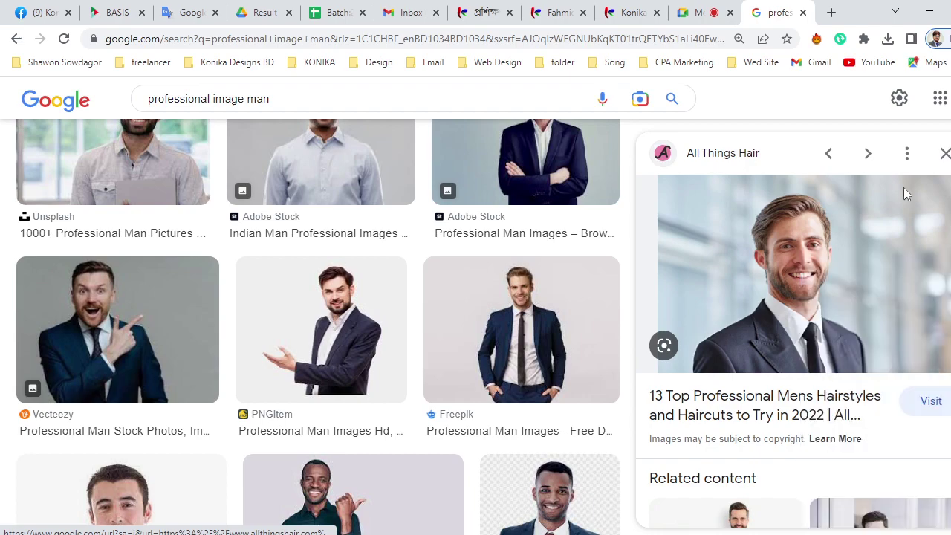
pyautogui.hotkey('alt', 'Tab')
# - Paste the photo and bring the grey square in front at about 53% opacity
pyautogui.click(309, 415)
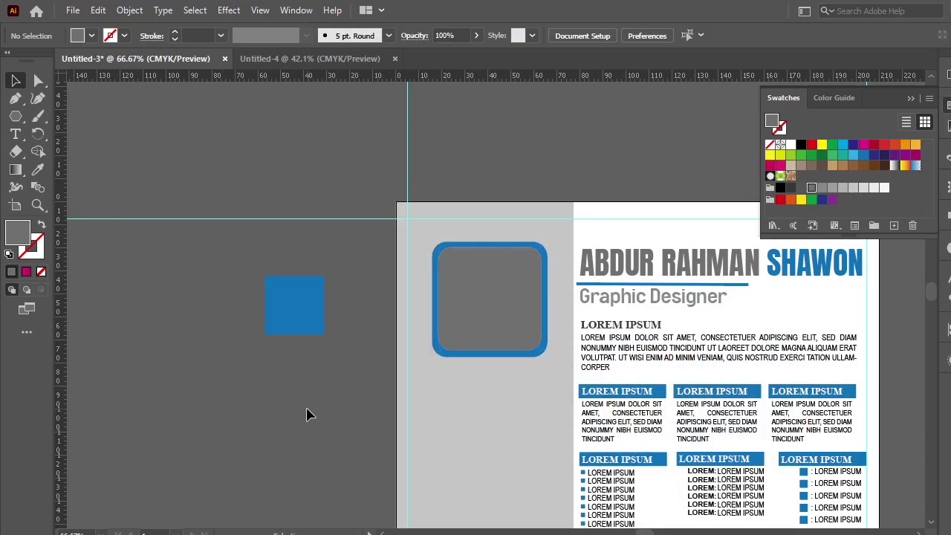
pyautogui.hotkey('ctrl', 'v')
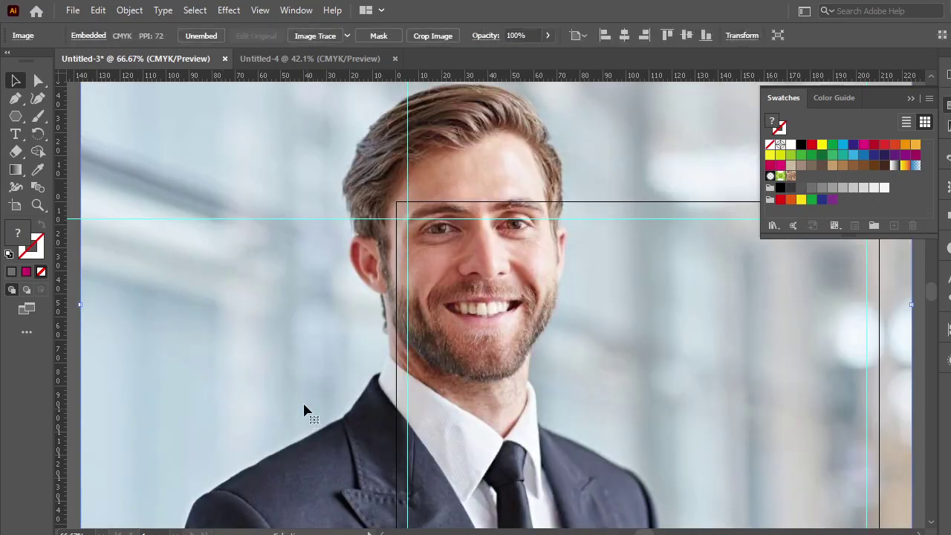
pyautogui.moveTo(277, 164)
pyautogui.mouseDown()
pyautogui.moveTo(392, 265)
pyautogui.moveTo(736, 491)
pyautogui.moveTo(295, 331)
pyautogui.mouseUp()
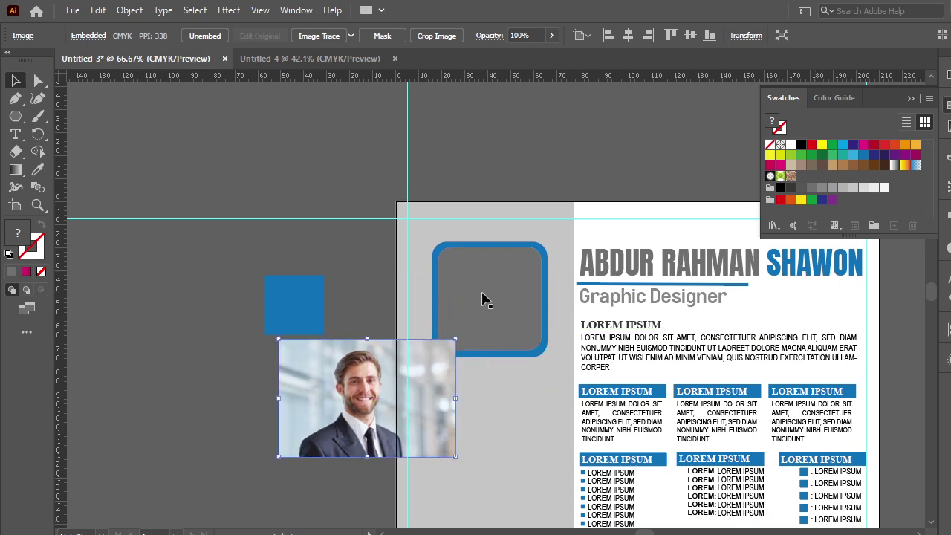
pyautogui.rightClick(498, 288)
pyautogui.moveTo(539, 464)
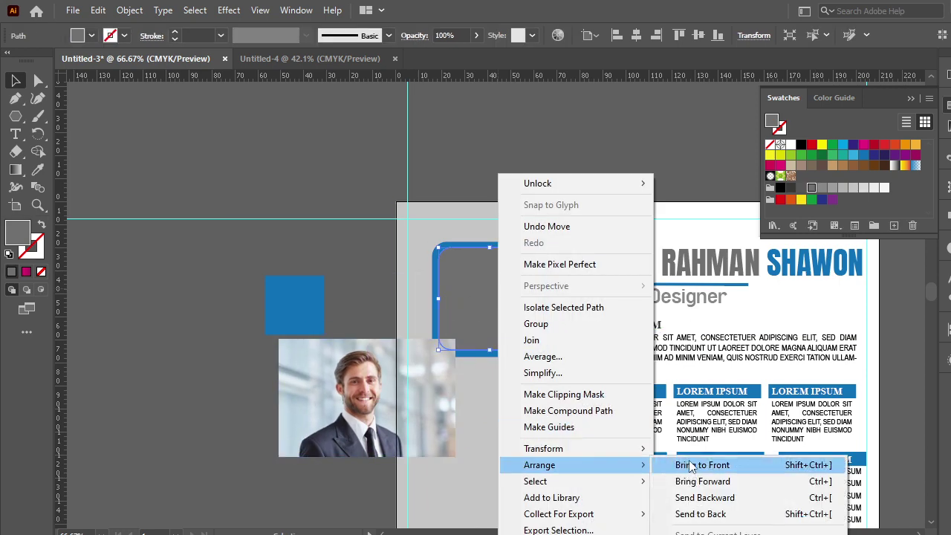
pyautogui.click(690, 462)
pyautogui.click(476, 35)
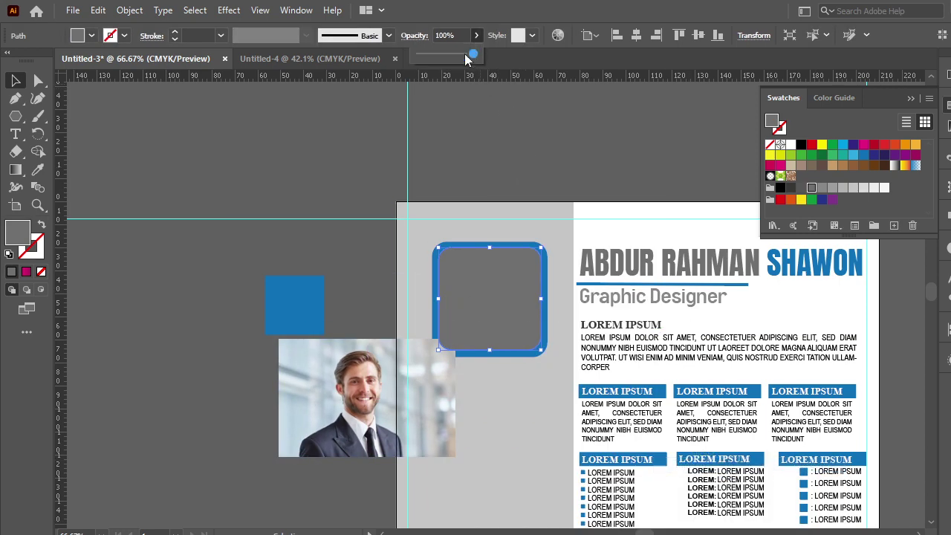
pyautogui.moveTo(471, 53); pyautogui.dragTo(445, 54)
pyautogui.click(233, 389)
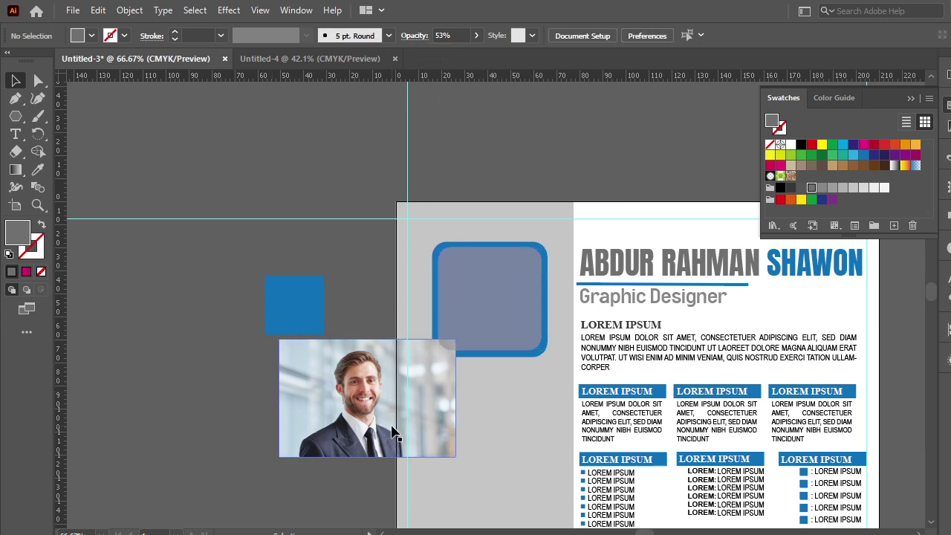
# - Size the photo over the rounded frame and clip it with Make Clipping Mask
pyautogui.moveTo(396, 430); pyautogui.dragTo(524, 331)
pyautogui.moveTo(579, 239); pyautogui.dragTo(619, 205)
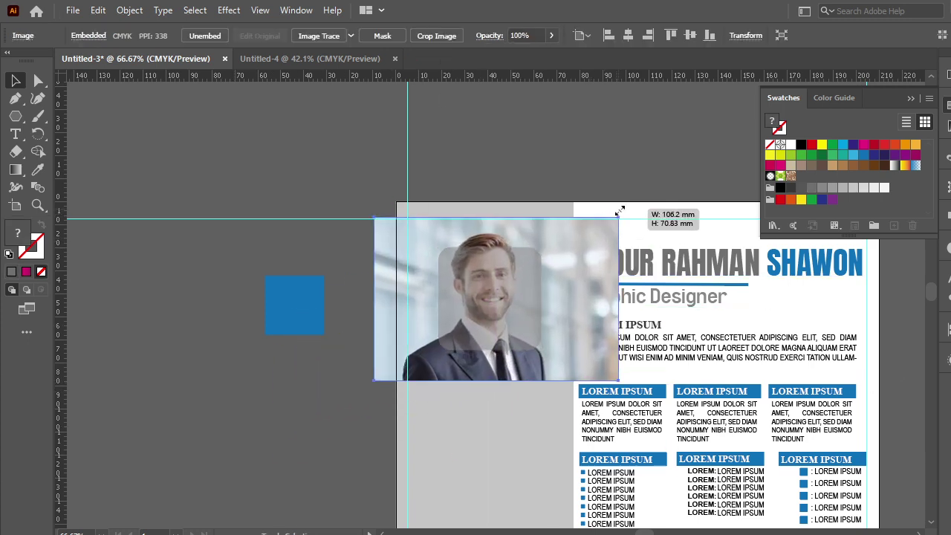
pyautogui.moveTo(582, 253); pyautogui.dragTo(583, 265)
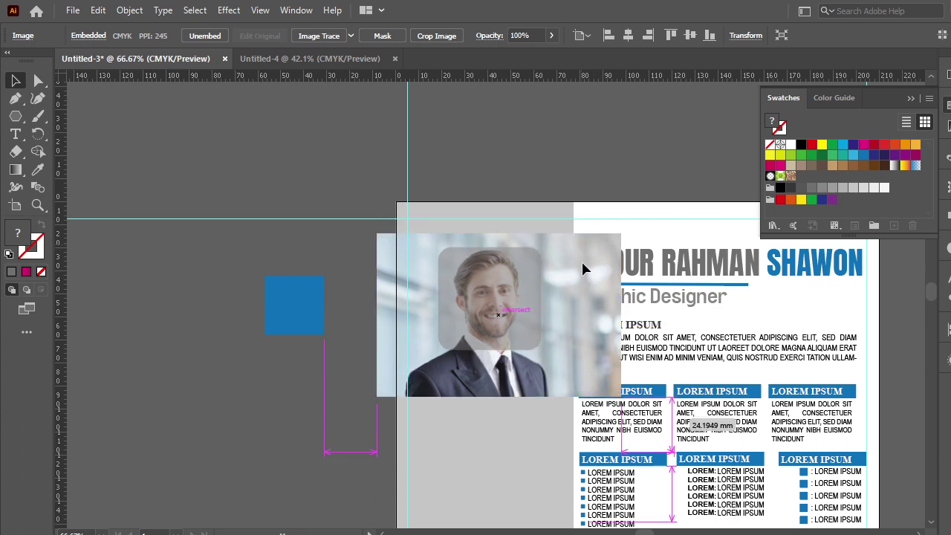
pyautogui.moveTo(620, 236); pyautogui.dragTo(596, 245)
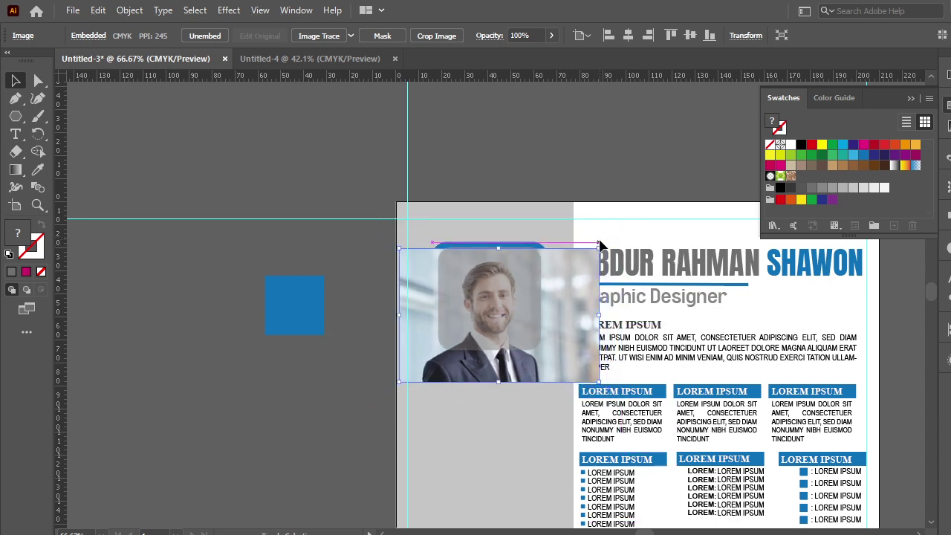
pyautogui.moveTo(583, 319); pyautogui.dragTo(582, 308)
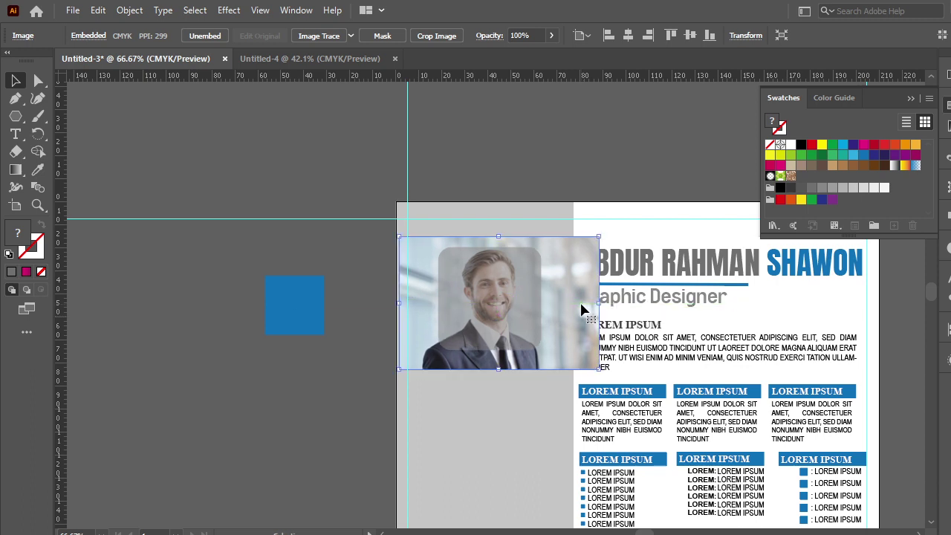
pyautogui.keyDown('shift'); pyautogui.click(535, 311); pyautogui.keyUp('shift')
pyautogui.rightClick(531, 309)
pyautogui.click(609, 194)
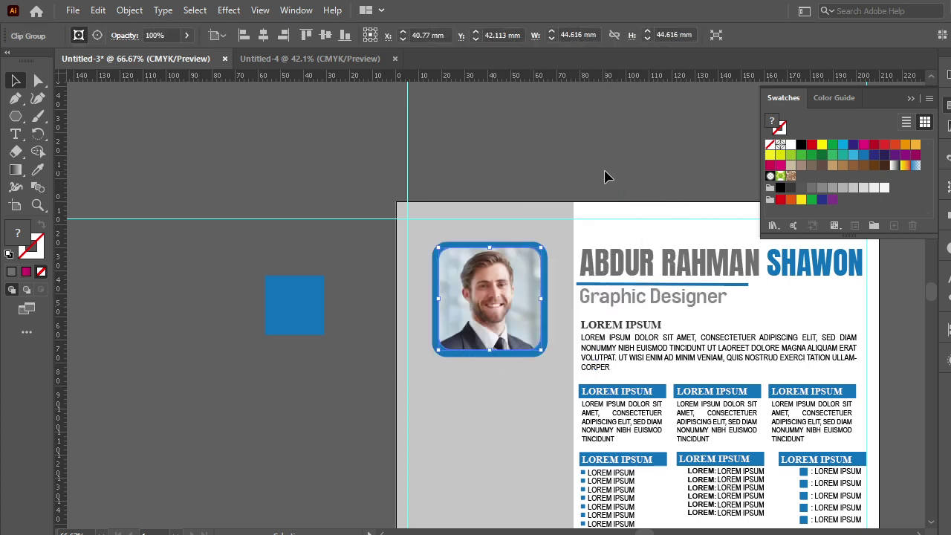
pyautogui.click(606, 177)
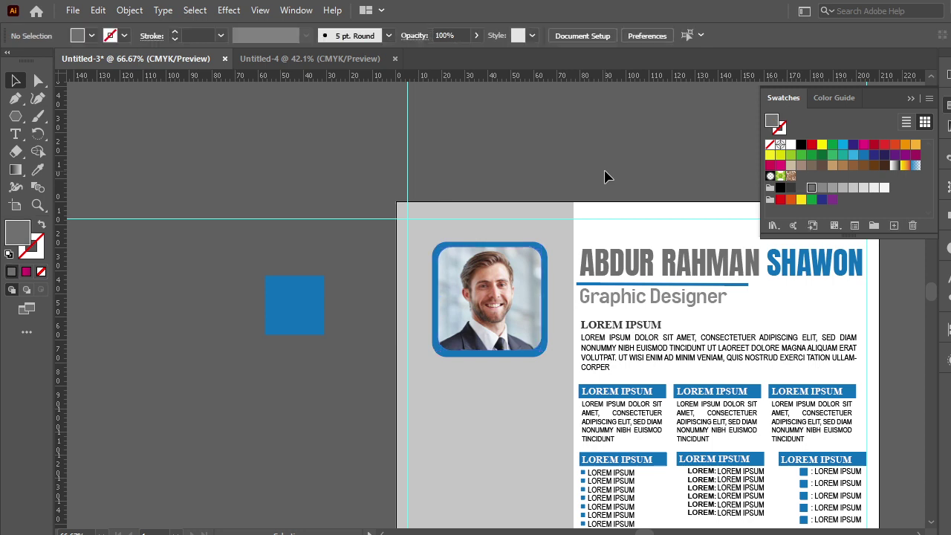
# - Enlarge the spare blue square and move it down-left
pyautogui.click(301, 308)
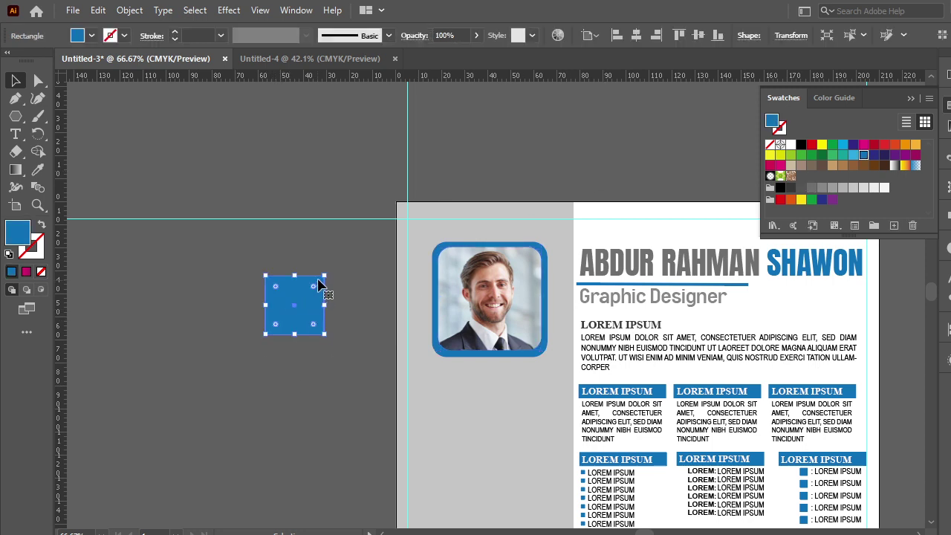
pyautogui.moveTo(324, 277); pyautogui.dragTo(379, 220)
pyautogui.moveTo(321, 314); pyautogui.dragTo(295, 349)
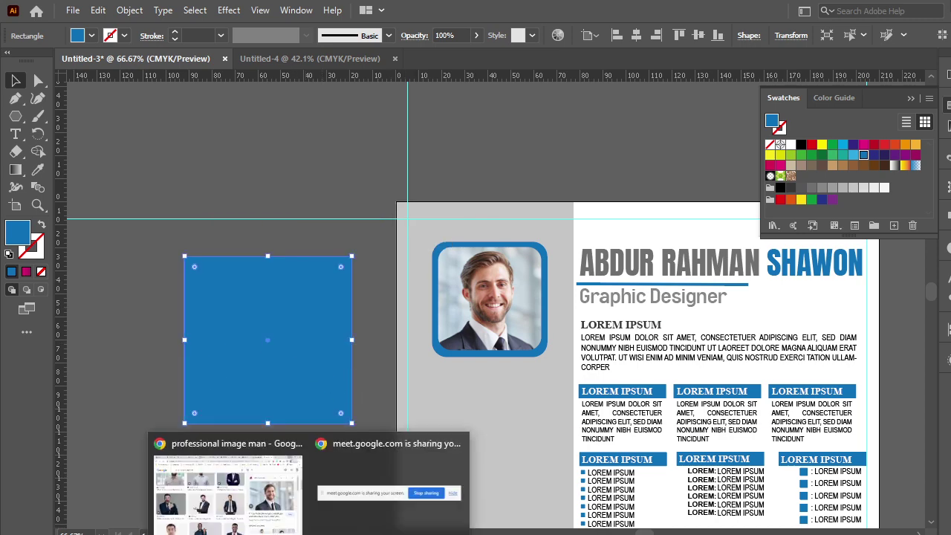
# - Browse the image results, copy the man-in-glasses photo, and minimize Chrome
pyautogui.click(241, 505)
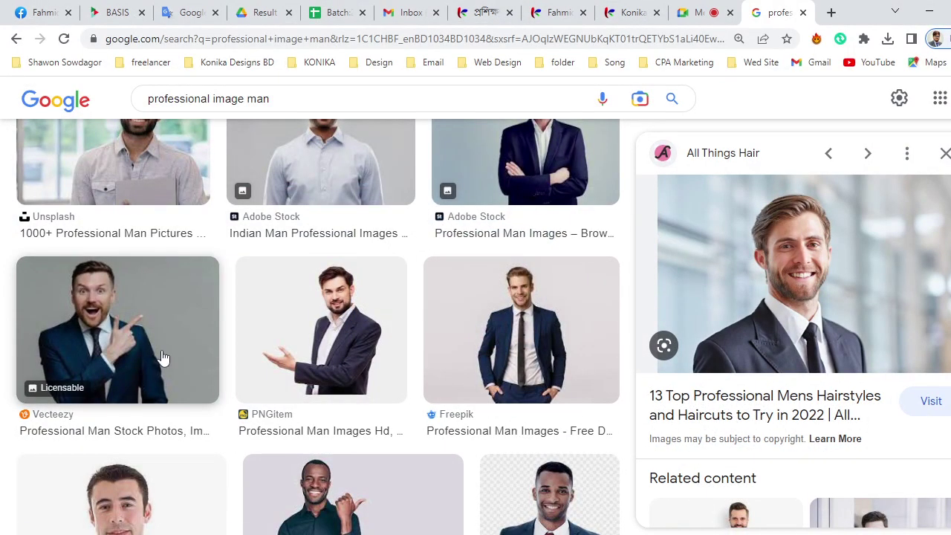
pyautogui.click(161, 356)
pyautogui.scroll(-3, 310, 384)
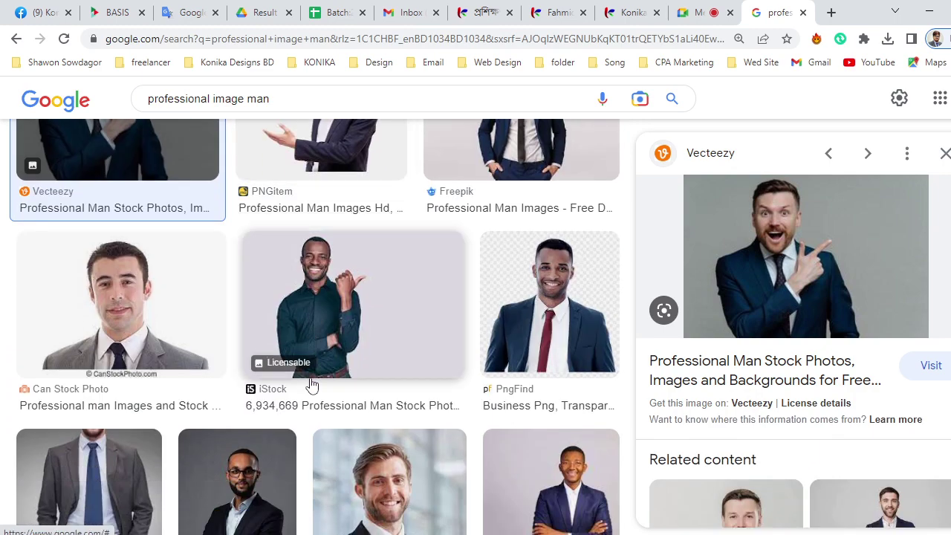
pyautogui.scroll(-1, 362, 317)
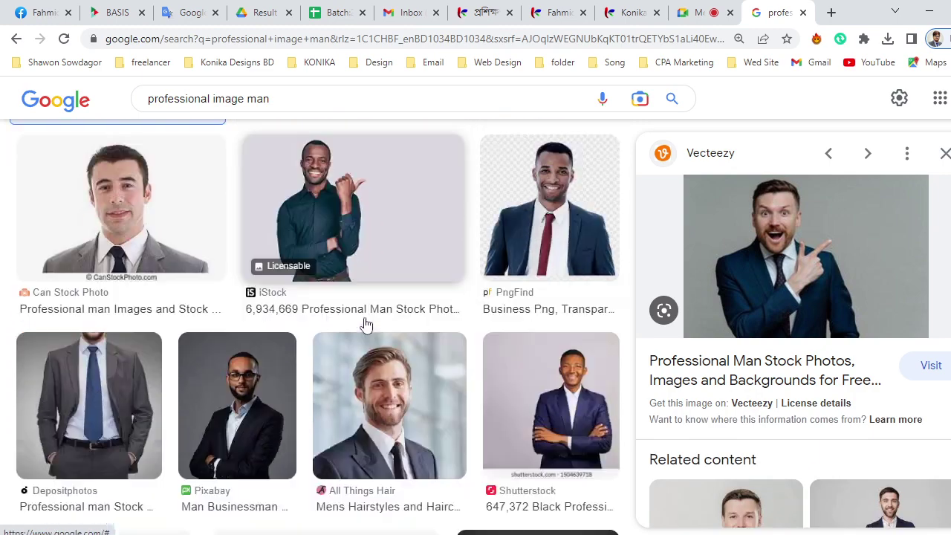
pyautogui.scroll(-3, 365, 325)
pyautogui.click(552, 208)
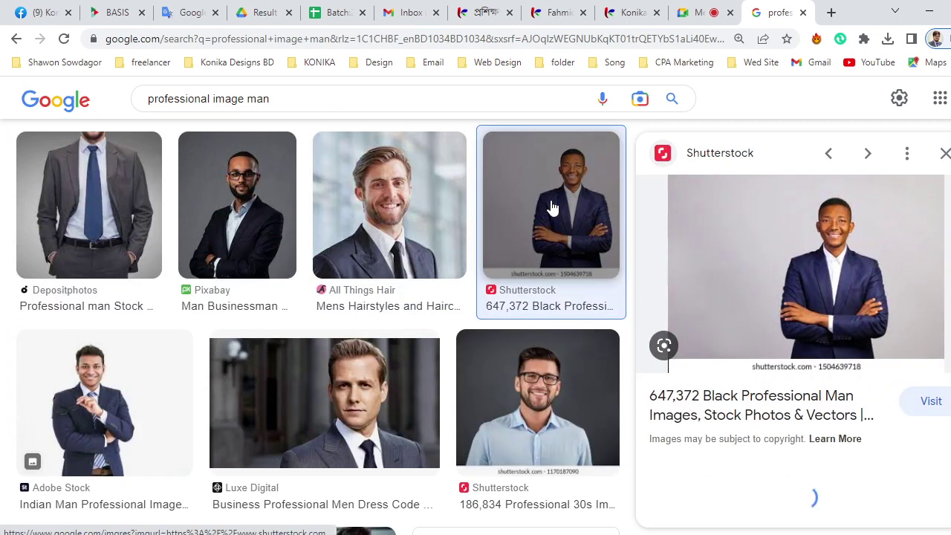
pyautogui.click(538, 402)
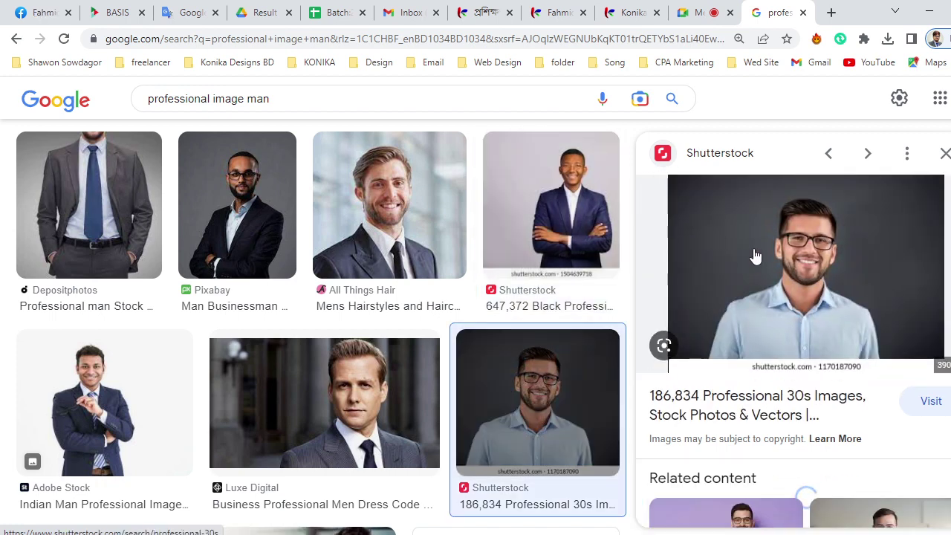
pyautogui.rightClick(756, 252)
pyautogui.click(811, 424)
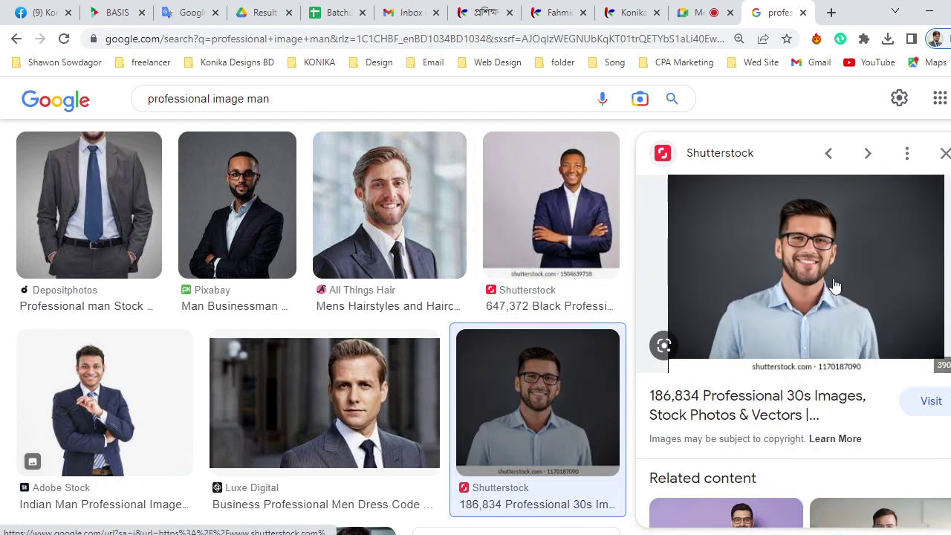
pyautogui.click(927, 11)
# - Paste the glasses-wearing man's photo and bring the blue square in front at 31% opacity
pyautogui.click(288, 476)
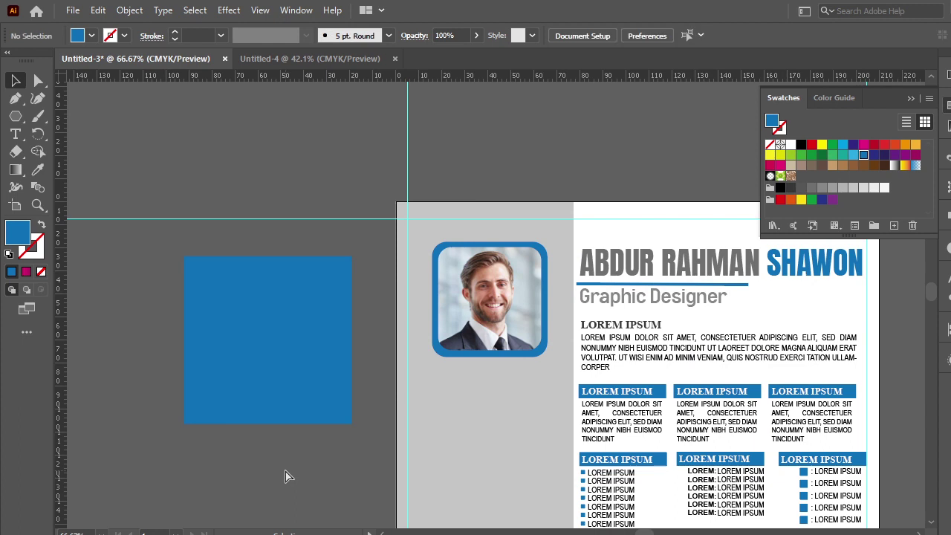
pyautogui.hotkey('ctrl', 'v')
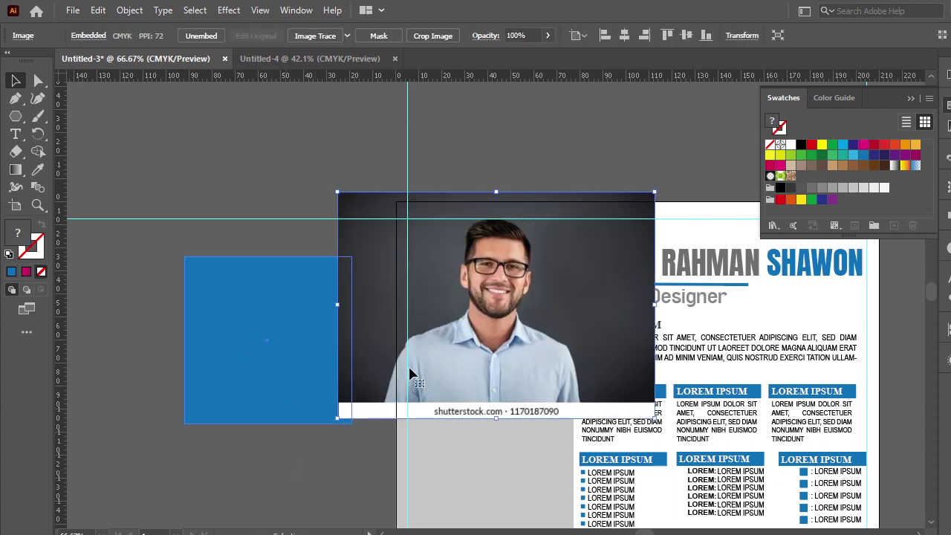
pyautogui.rightClick(273, 313)
pyautogui.moveTo(314, 465)
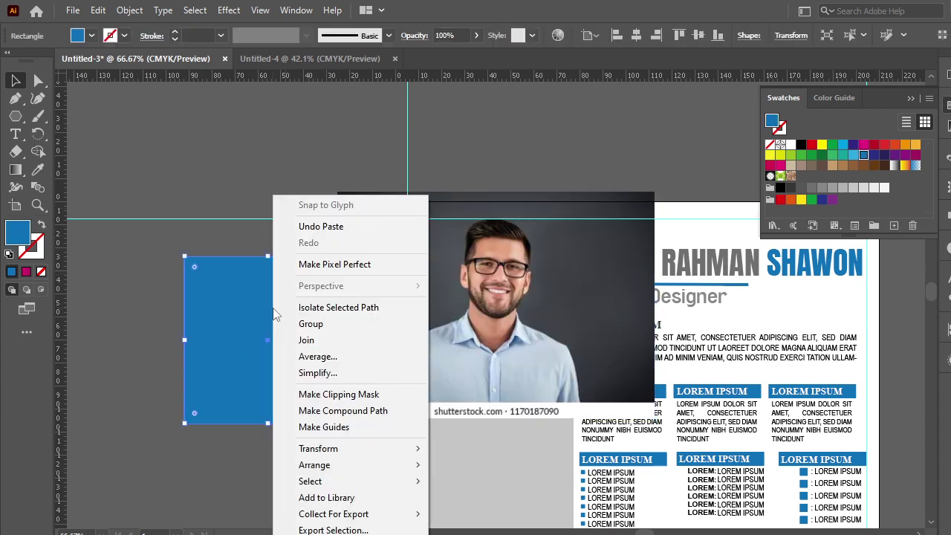
pyautogui.click(456, 466)
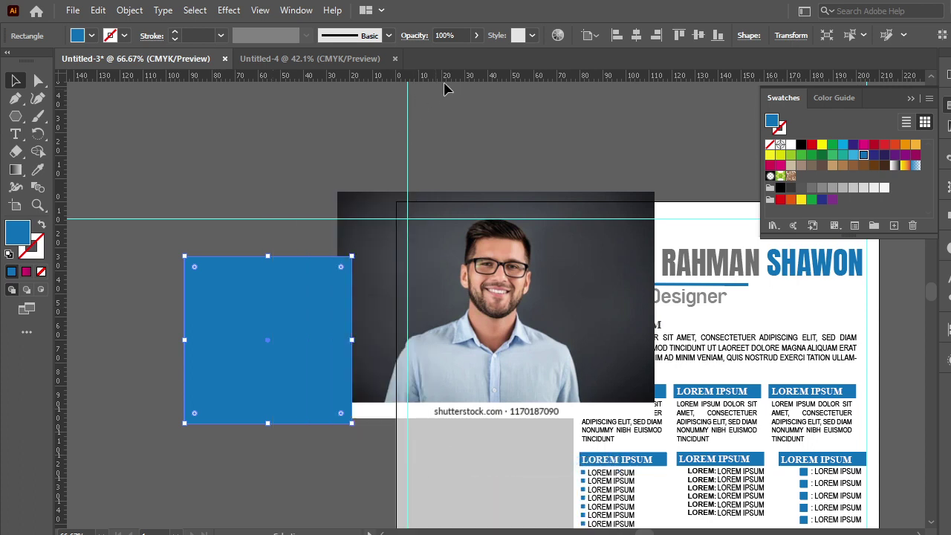
pyautogui.click(476, 35)
pyautogui.moveTo(474, 54); pyautogui.dragTo(436, 54)
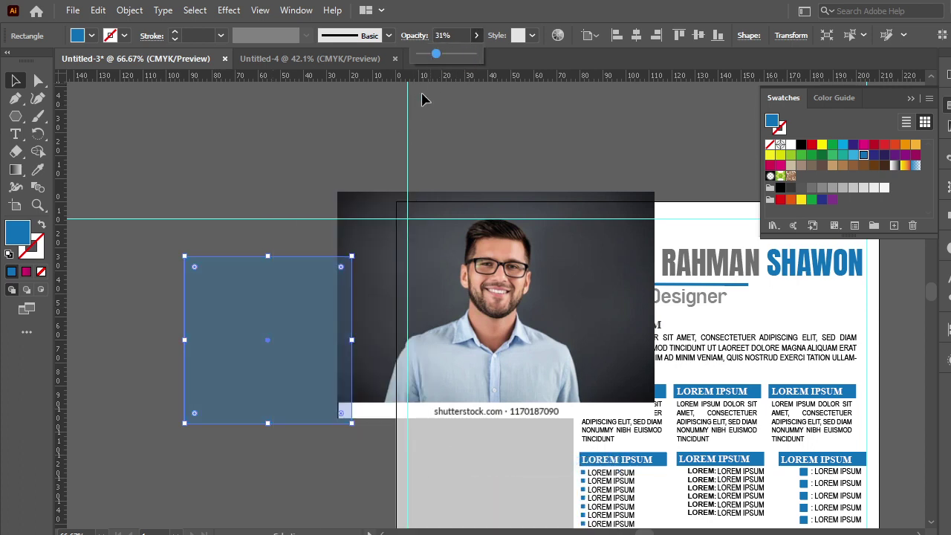
pyautogui.click(308, 169)
pyautogui.click(265, 371)
# - Put a copy of the square above the artboard and fit the enlarged photo beneath it
pyautogui.scroll(3, 272, 372)
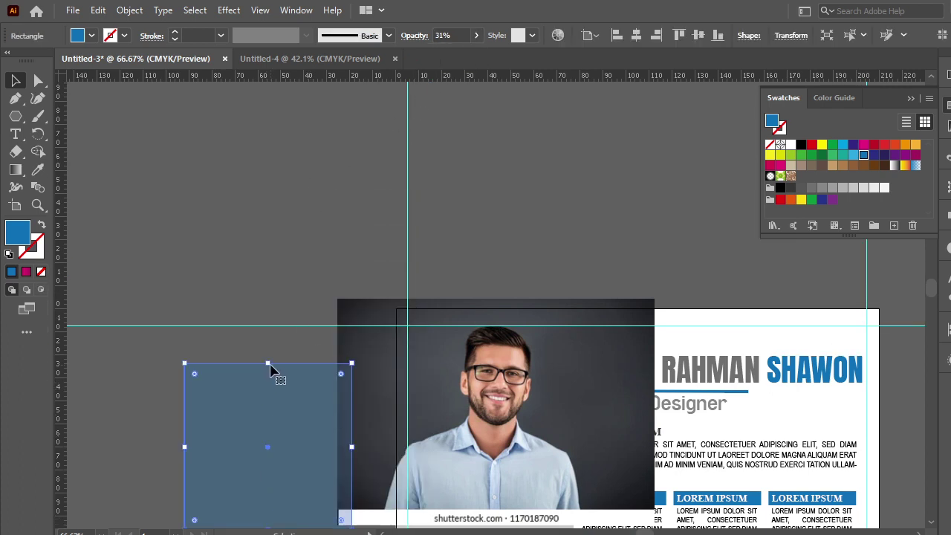
pyautogui.moveTo(248, 418); pyautogui.dragTo(537, 161)
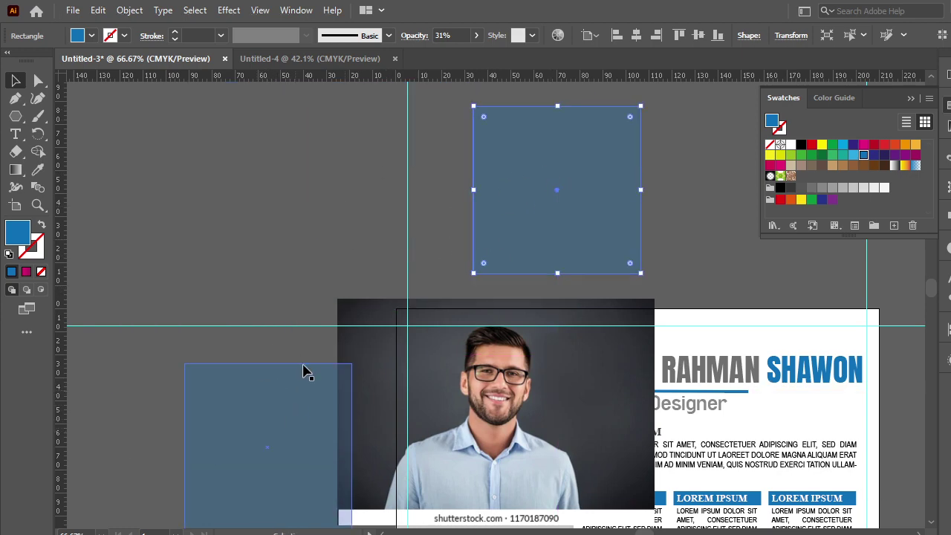
pyautogui.scroll(-3, 308, 373)
pyautogui.scroll(-2, 335, 293)
pyautogui.moveTo(482, 243)
pyautogui.mouseDown()
pyautogui.moveTo(412, 305)
pyautogui.moveTo(291, 261)
pyautogui.mouseUp()
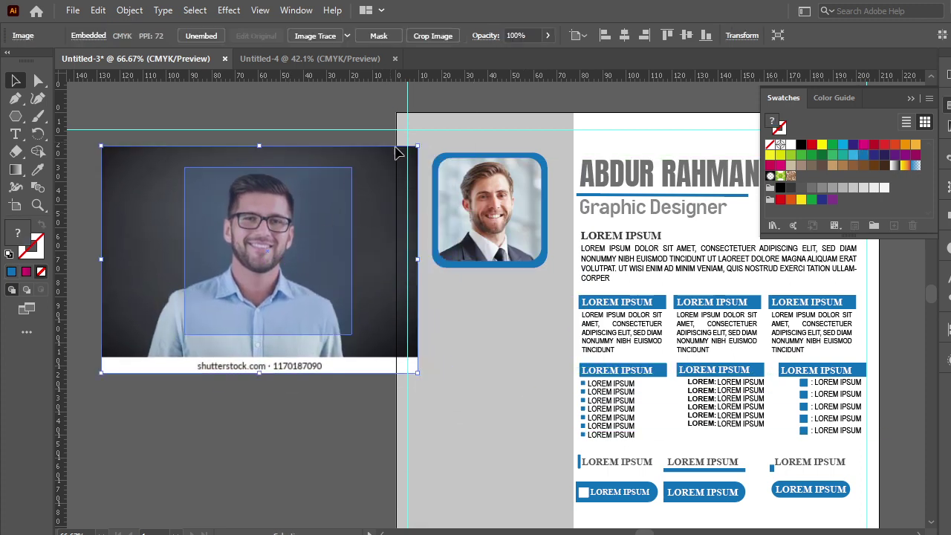
pyautogui.moveTo(417, 146); pyautogui.dragTo(436, 132)
pyautogui.moveTo(388, 198); pyautogui.dragTo(389, 209)
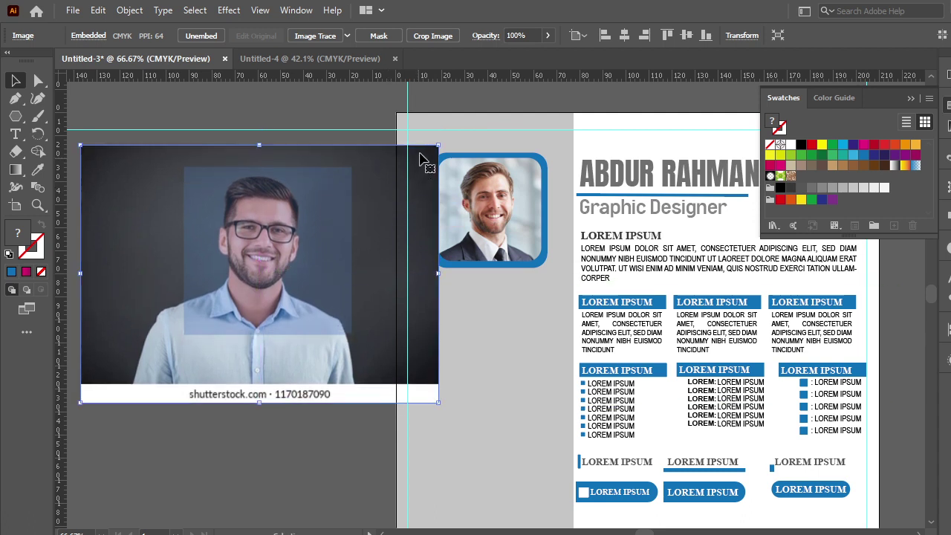
pyautogui.moveTo(435, 152); pyautogui.dragTo(451, 141)
pyautogui.moveTo(393, 217); pyautogui.dragTo(403, 213)
# - Crop the photo to the square with a clipping mask and nudge it into place
pyautogui.rightClick(297, 234)
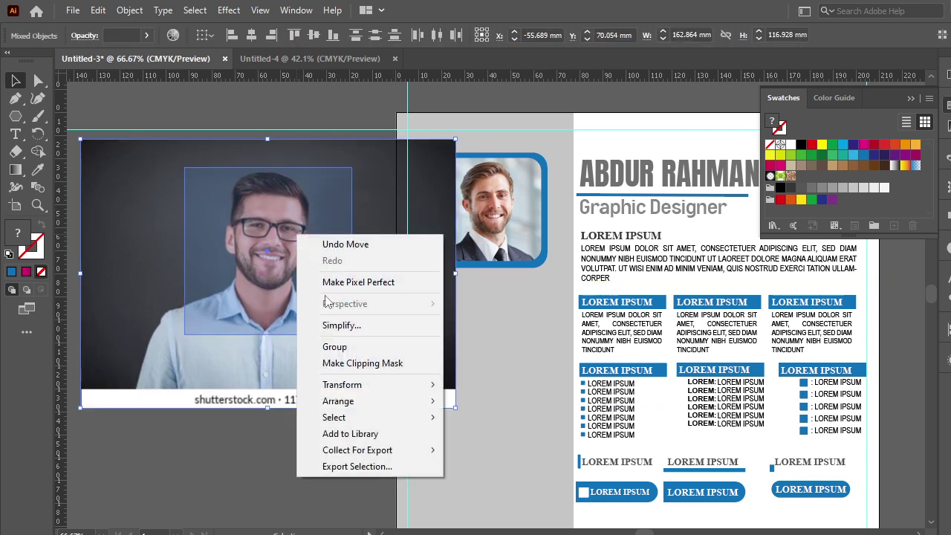
pyautogui.click(369, 364)
pyautogui.click(340, 391)
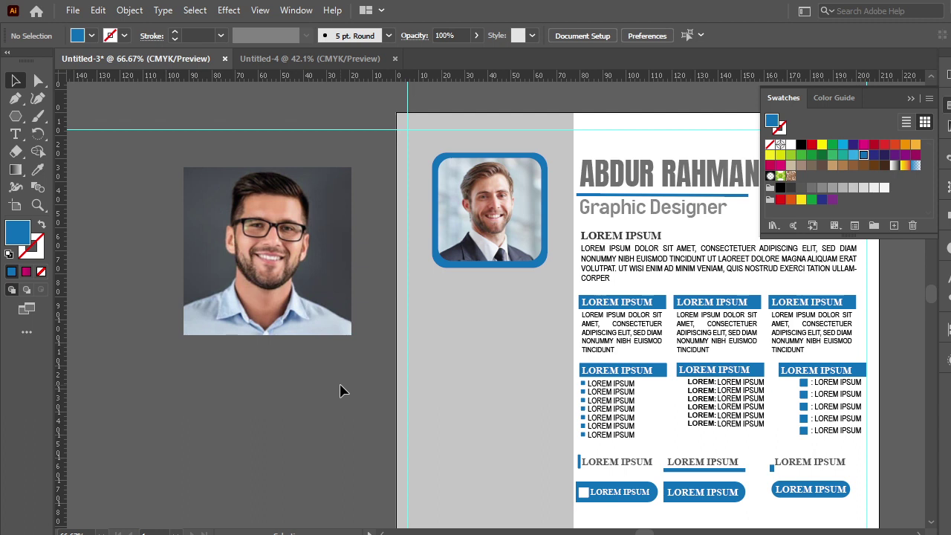
pyautogui.moveTo(310, 288); pyautogui.dragTo(298, 297)
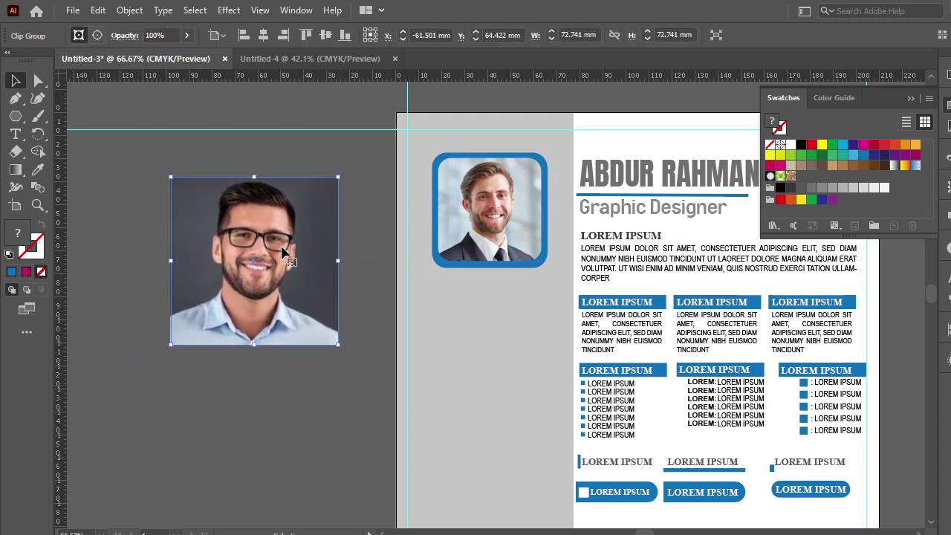
pyautogui.click(329, 384)
# - Enter the CV's framed profile photo group and select the photo inside
pyautogui.moveTo(414, 295)
pyautogui.mouseDown()
pyautogui.moveTo(396, 405)
pyautogui.moveTo(349, 409)
pyautogui.mouseUp()
pyautogui.click(408, 186)
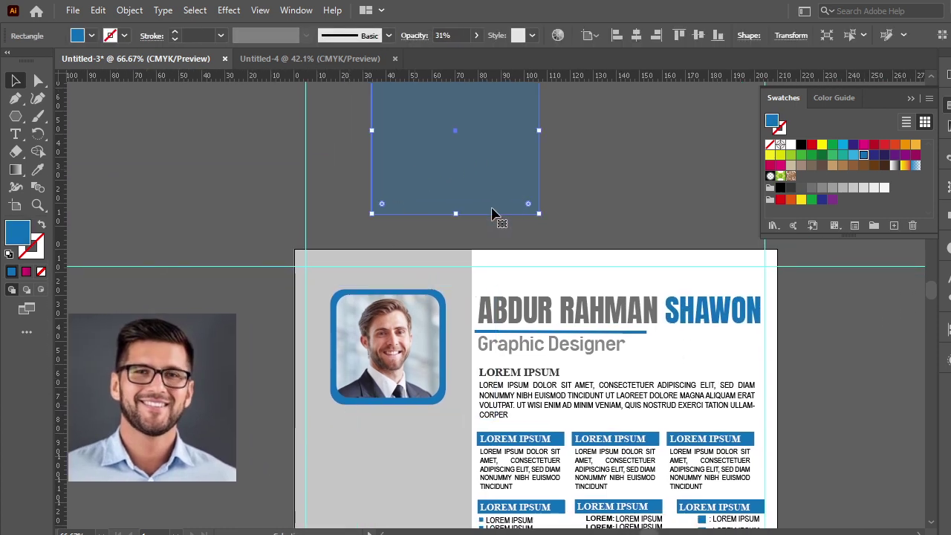
pyautogui.click(393, 339)
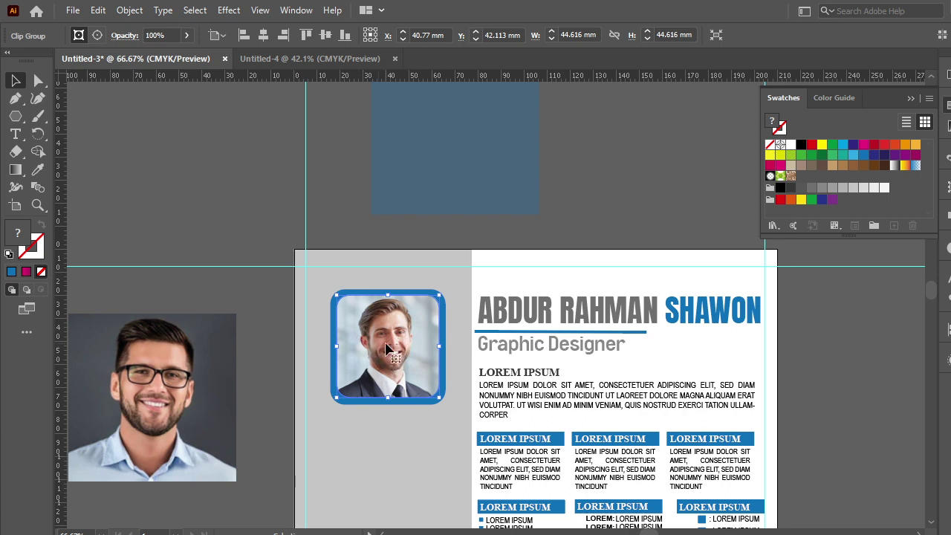
pyautogui.doubleClick(387, 347)
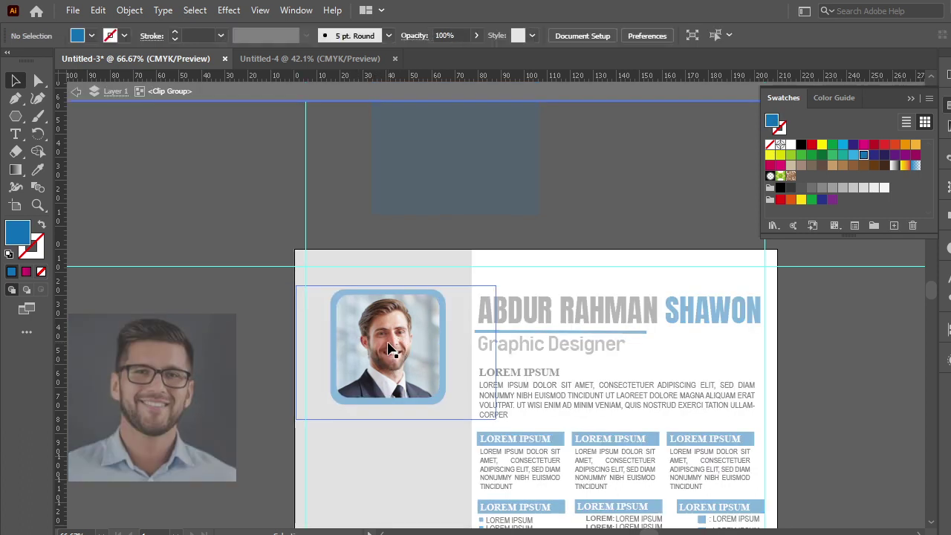
pyautogui.click(388, 347)
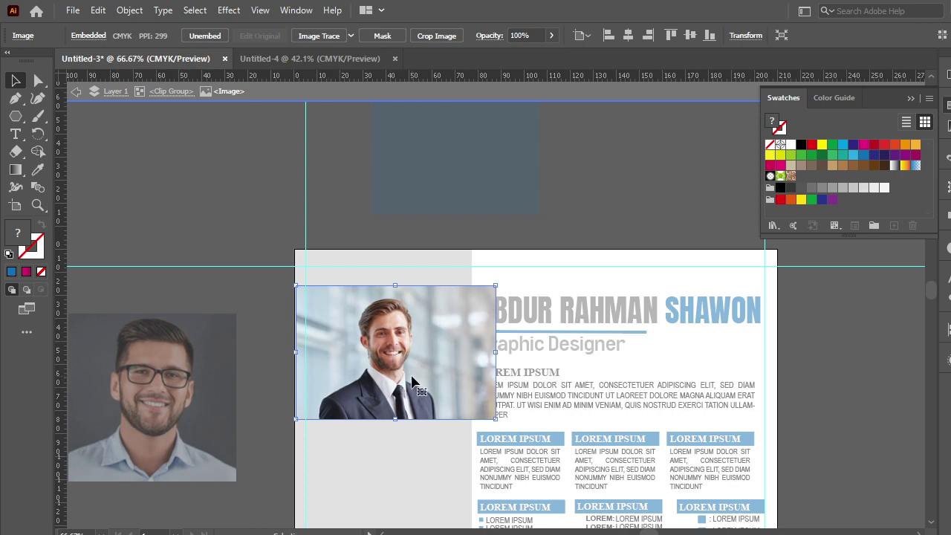
# - Preview the seated dark-suited man's portrait on a teal background and copy the image
pyautogui.click(223, 486)
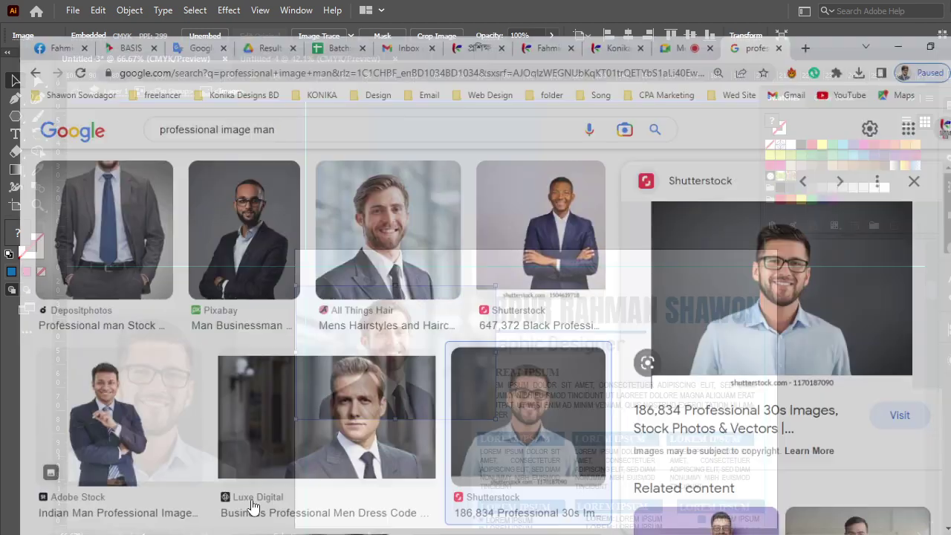
pyautogui.scroll(3, 269, 353)
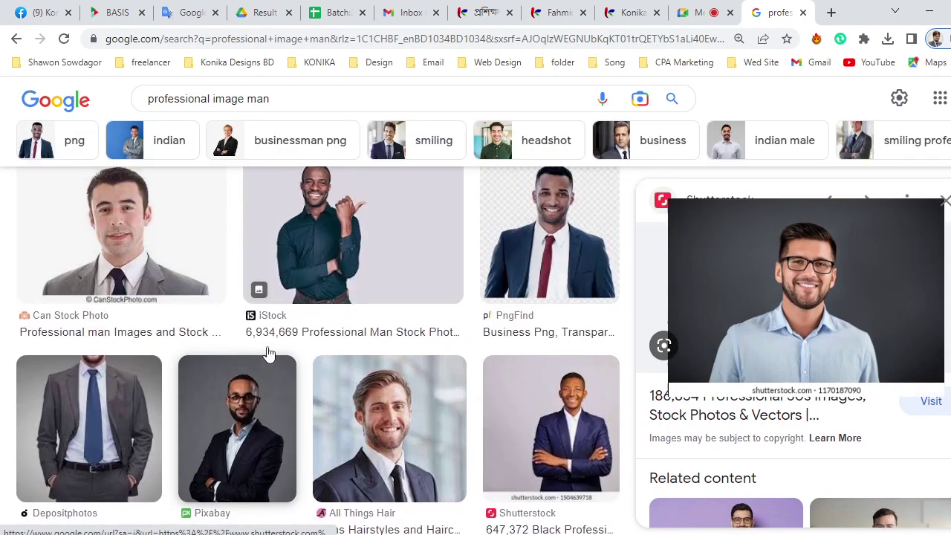
pyautogui.scroll(-3, 268, 353)
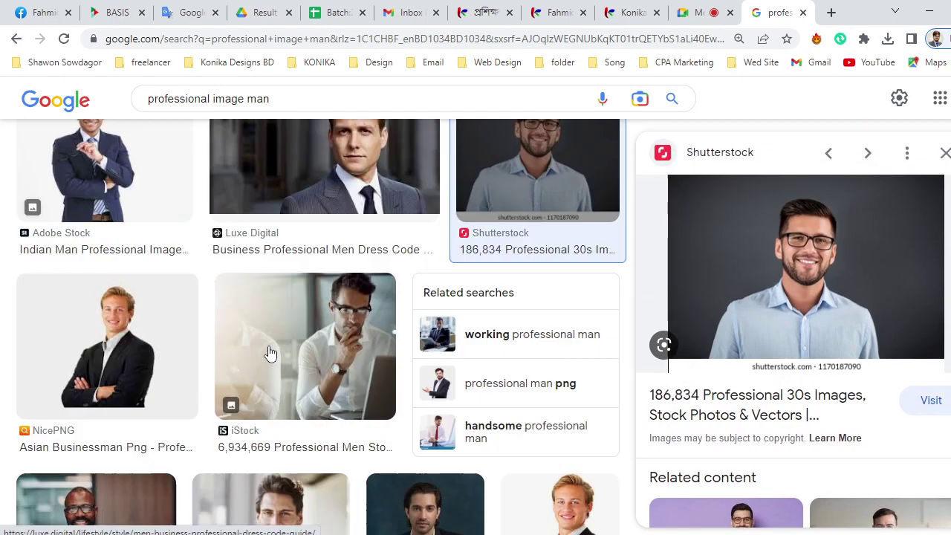
pyautogui.scroll(-2, 269, 353)
pyautogui.scroll(-3, 269, 353)
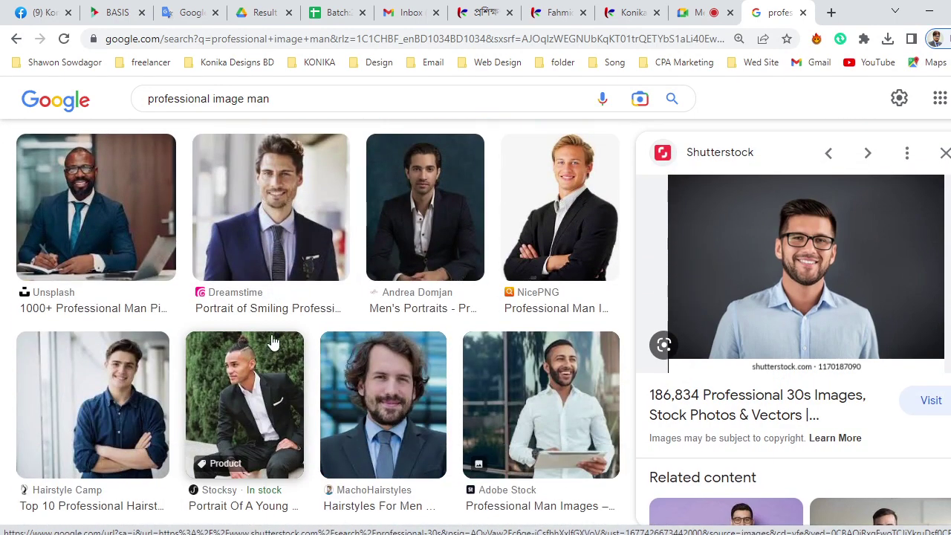
pyautogui.click(425, 215)
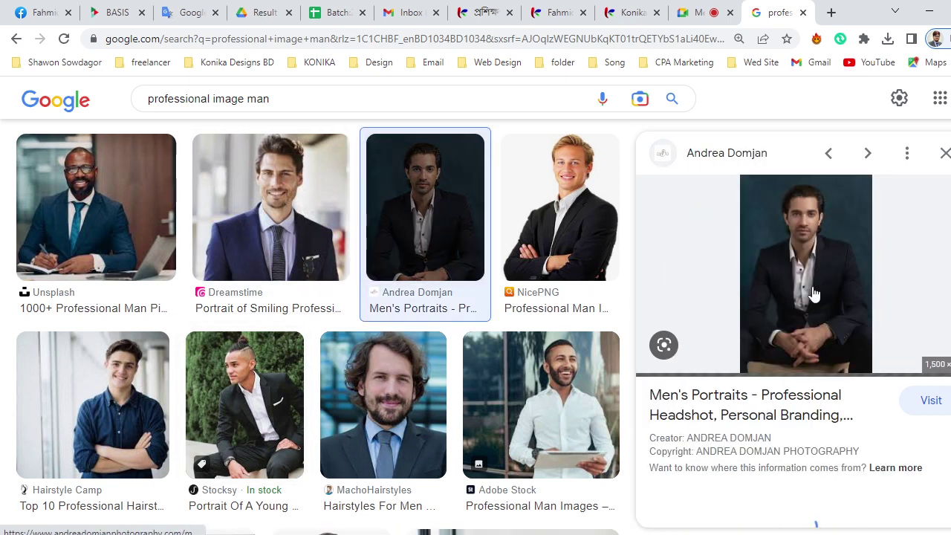
pyautogui.rightClick(841, 257)
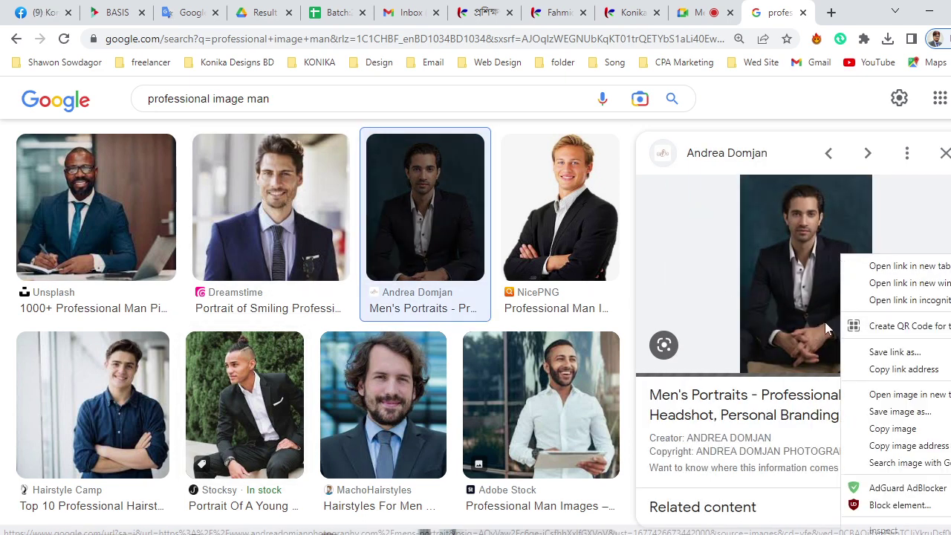
pyautogui.click(920, 428)
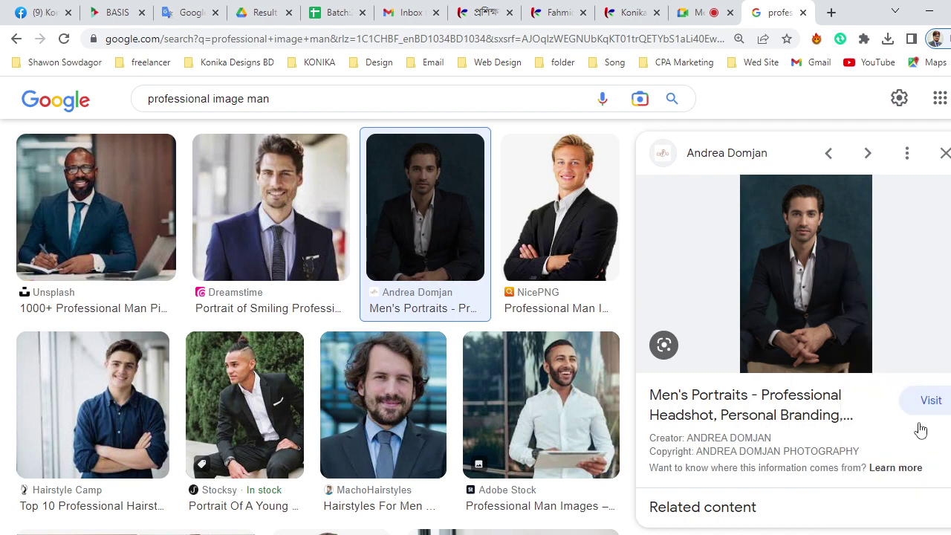
# - Paste the dark-suited man's portrait into the CV and shrink it toward the page
pyautogui.click(929, 13)
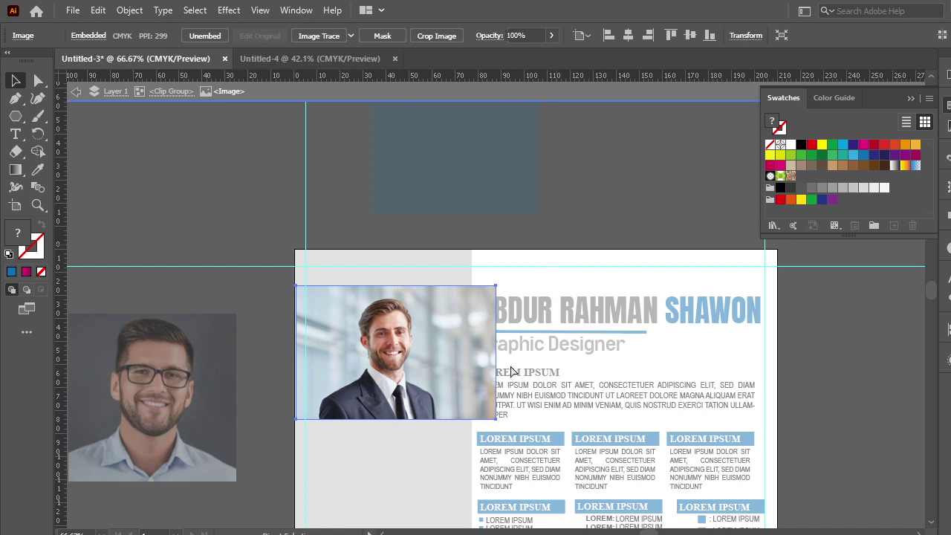
pyautogui.hotkey('ctrl', 'v')
pyautogui.moveTo(422, 362)
pyautogui.mouseDown()
pyautogui.moveTo(414, 231)
pyautogui.moveTo(349, 382)
pyautogui.mouseUp()
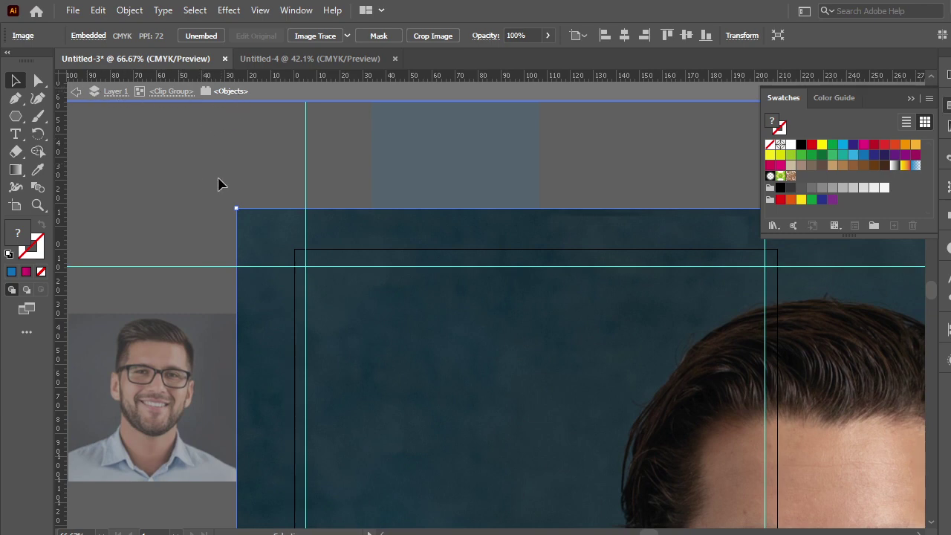
pyautogui.moveTo(237, 207); pyautogui.dragTo(441, 371)
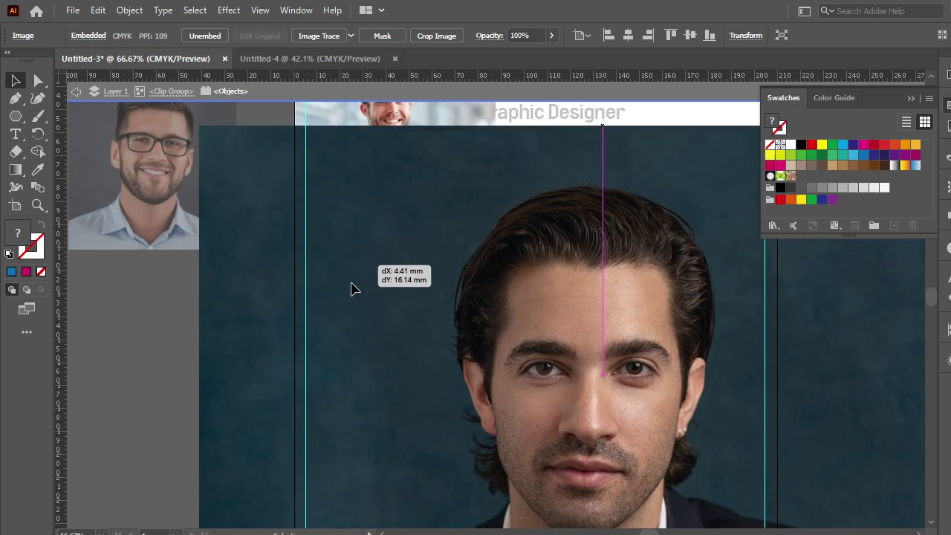
pyautogui.moveTo(524, 408); pyautogui.dragTo(297, 317)
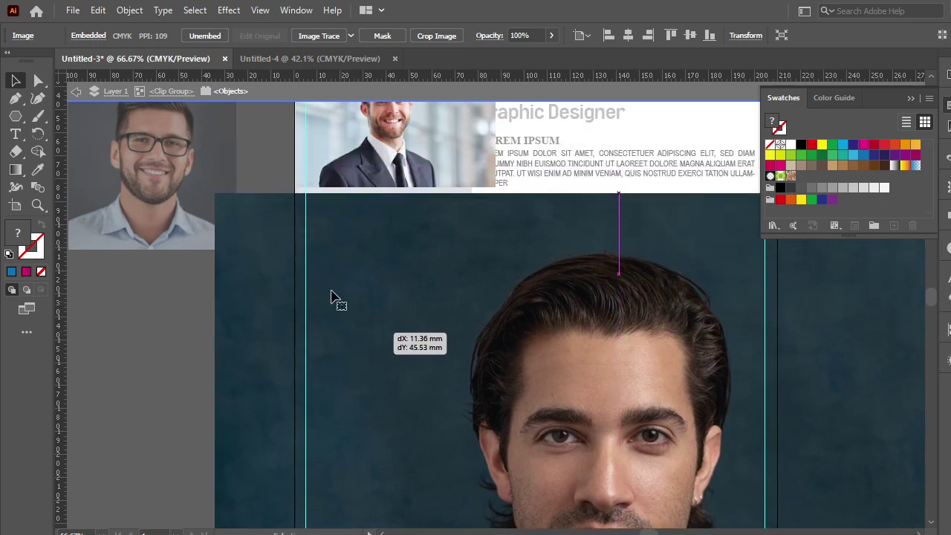
pyautogui.moveTo(217, 194)
pyautogui.mouseDown()
pyautogui.moveTo(501, 465)
pyautogui.moveTo(292, 232)
pyautogui.moveTo(330, 307)
pyautogui.mouseUp()
# - Move the portrait onto the photo frame and delete the old smiling headshot
pyautogui.scroll(2, 397, 319)
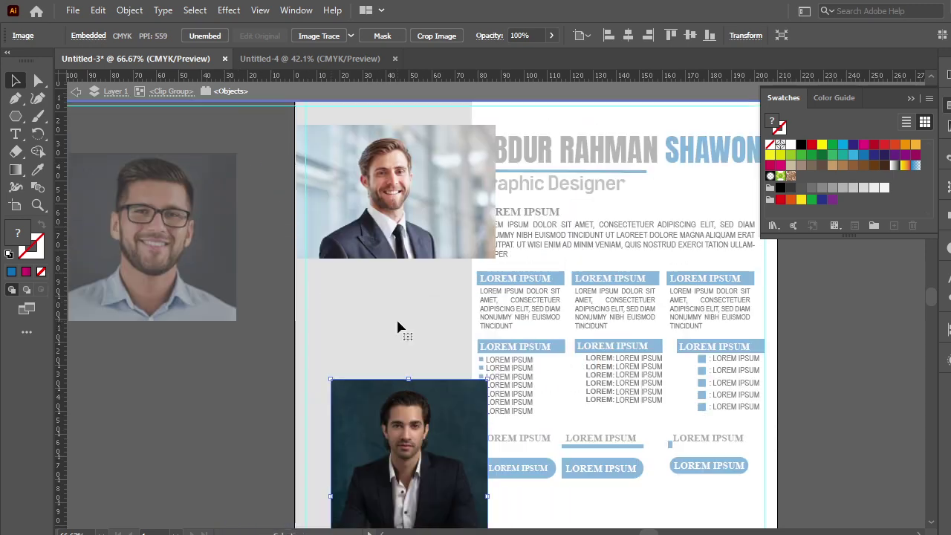
pyautogui.scroll(2, 397, 319)
pyautogui.scroll(-1, 416, 446)
pyautogui.moveTo(434, 505); pyautogui.dragTo(412, 254)
pyautogui.click(486, 262)
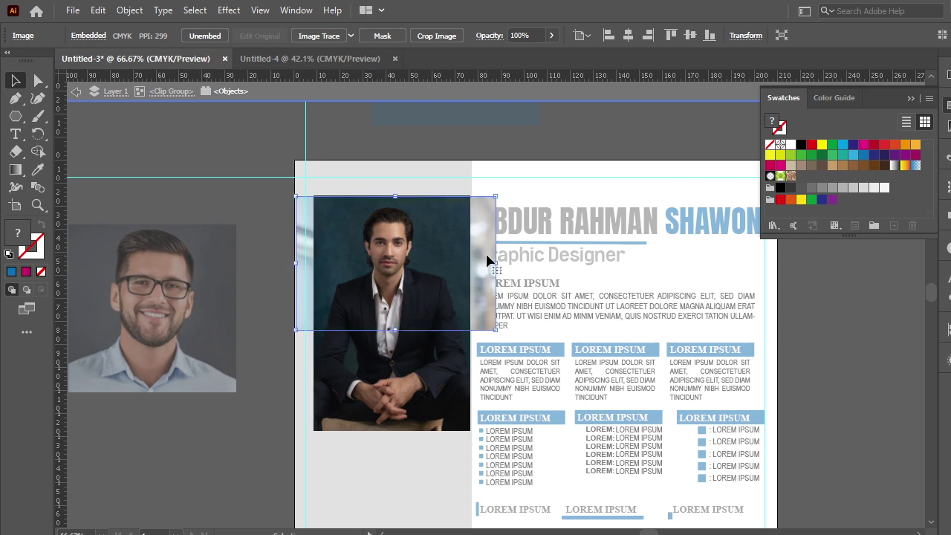
pyautogui.press('Delete')
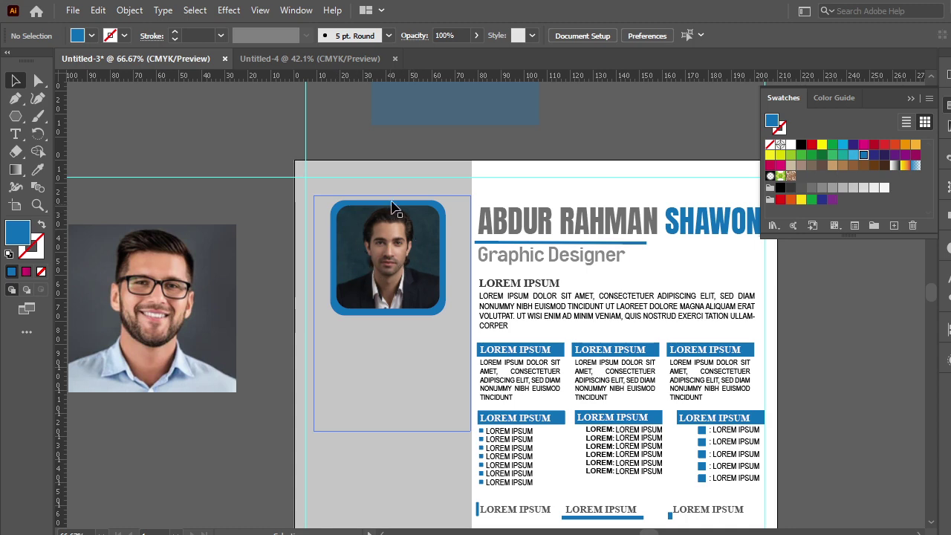
# - Inside the photo frame, nudge the portrait with arrow keys and enlarge it slightly
pyautogui.doubleClick(392, 252)
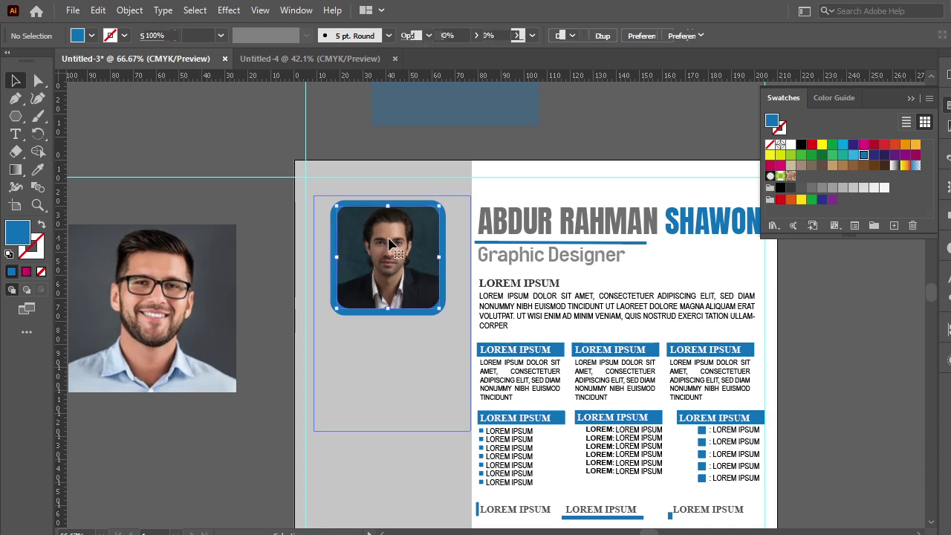
pyautogui.click(391, 260)
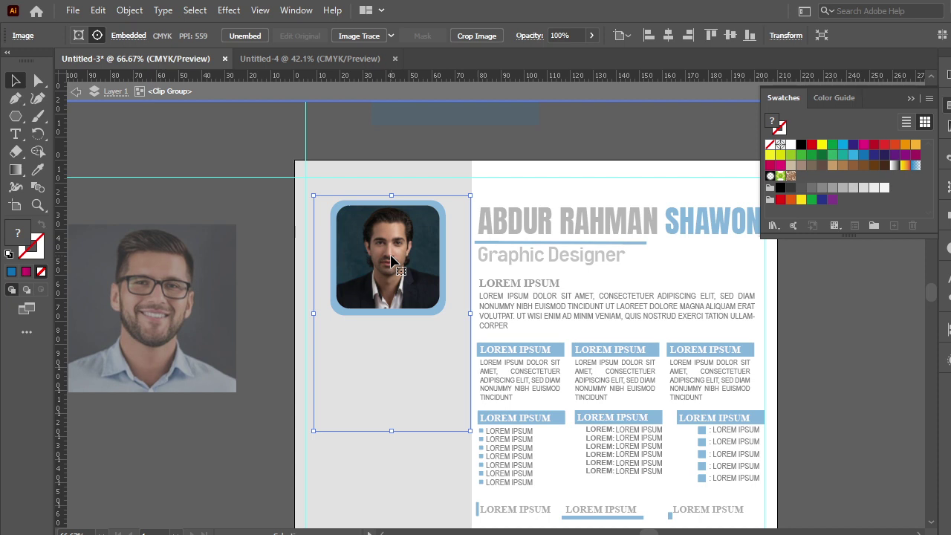
pyautogui.press('Down')
pyautogui.press('Down')
pyautogui.press('Down')
pyautogui.press('Down')
pyautogui.press('Down')
pyautogui.press('Down')
pyautogui.press('Down')
pyautogui.press('Down')
pyautogui.press('Down')
pyautogui.press('Left')
pyautogui.press('Left')
pyautogui.press('Left')
pyautogui.press('Left')
pyautogui.press('Left')
pyautogui.press('Left')
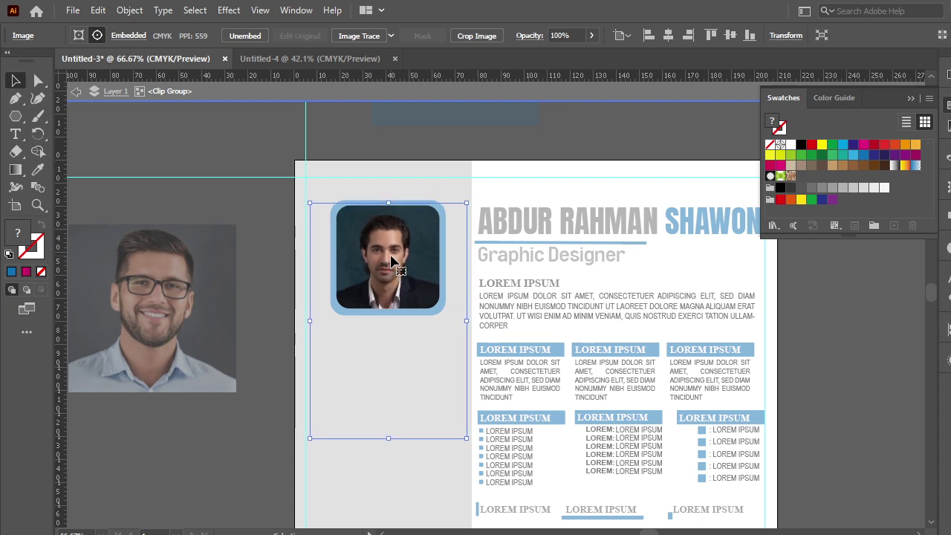
pyautogui.press('Right')
pyautogui.press('Right')
pyautogui.press('Right')
pyautogui.press('Right')
pyautogui.press('Right')
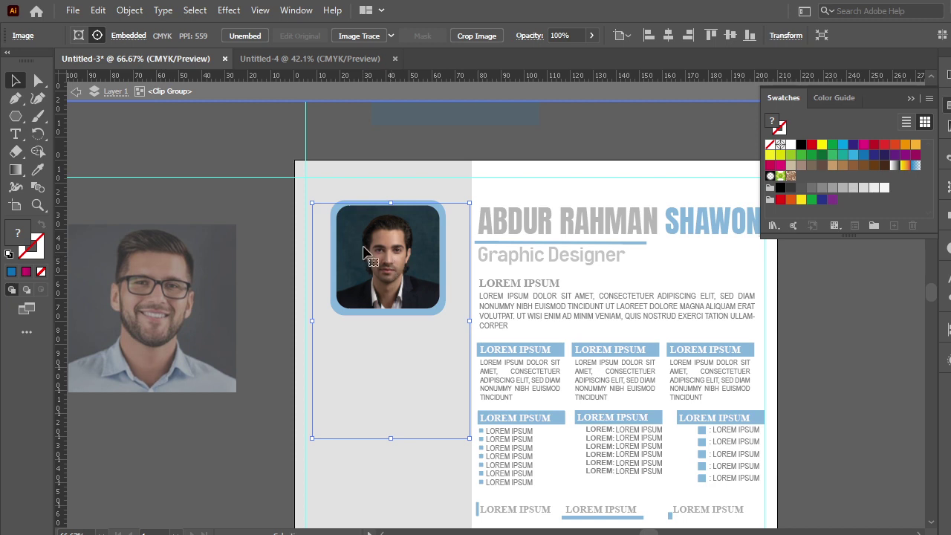
pyautogui.moveTo(469, 202); pyautogui.dragTo(473, 197)
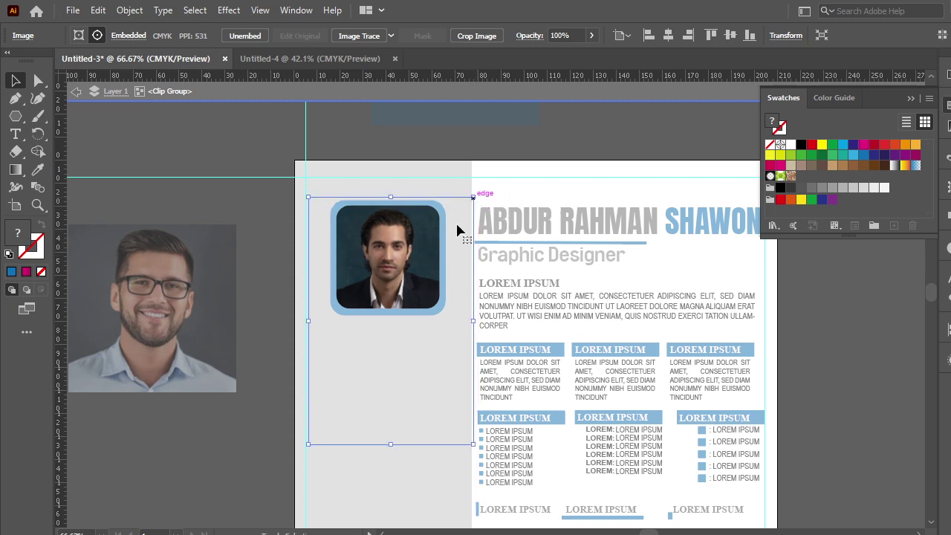
pyautogui.doubleClick(562, 146)
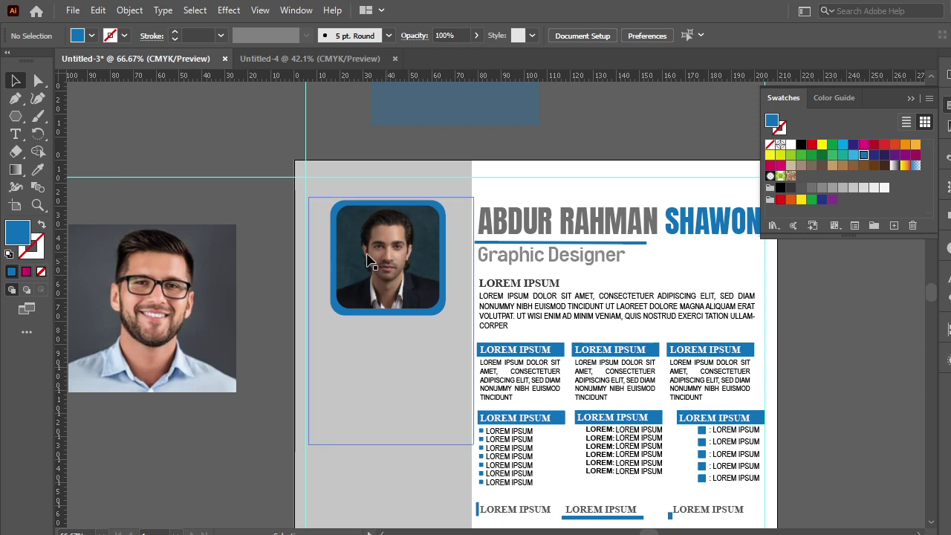
# - Re-enter the frame and shift the portrait until the man's face is centred
pyautogui.doubleClick(391, 269)
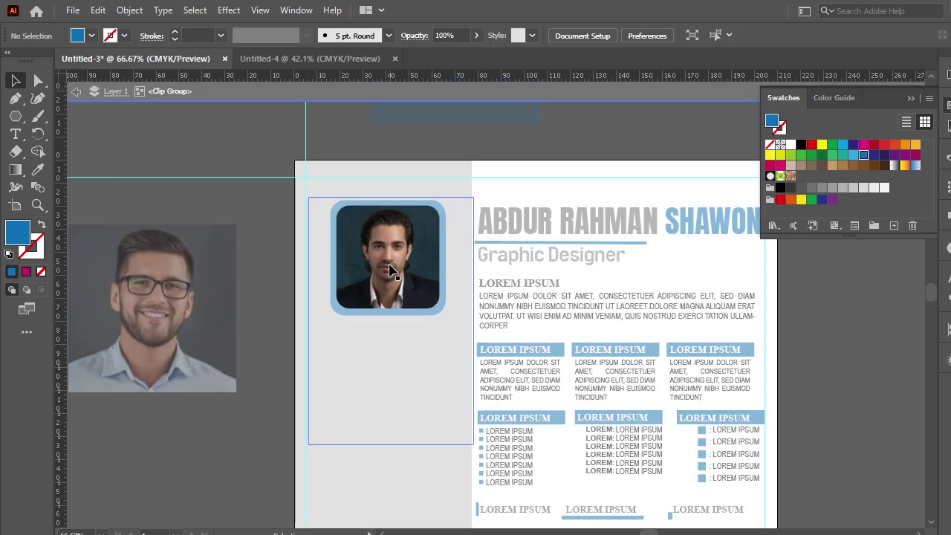
pyautogui.click(392, 268)
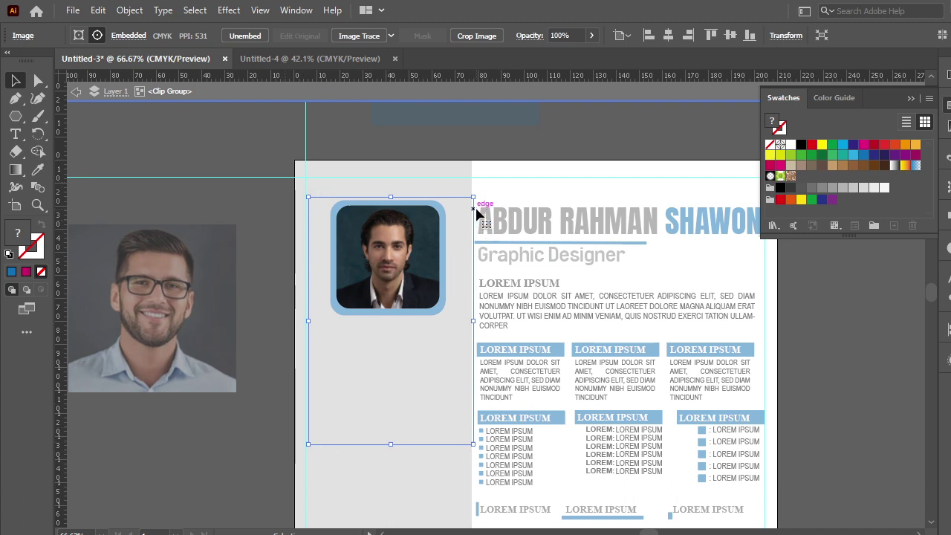
pyautogui.moveTo(385, 251)
pyautogui.mouseDown()
pyautogui.moveTo(381, 244)
pyautogui.moveTo(361, 293)
pyautogui.moveTo(392, 264)
pyautogui.moveTo(387, 256)
pyautogui.mouseUp()
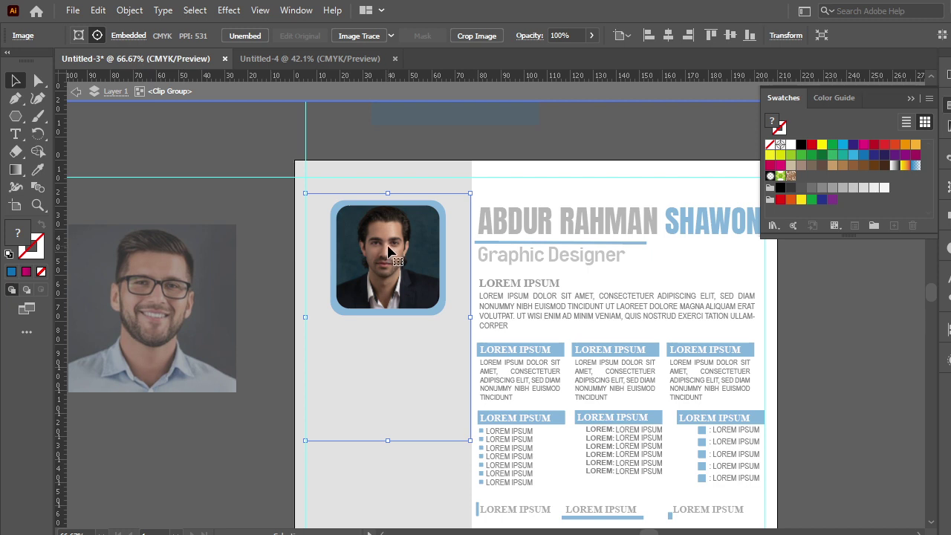
pyautogui.moveTo(387, 251); pyautogui.dragTo(392, 255)
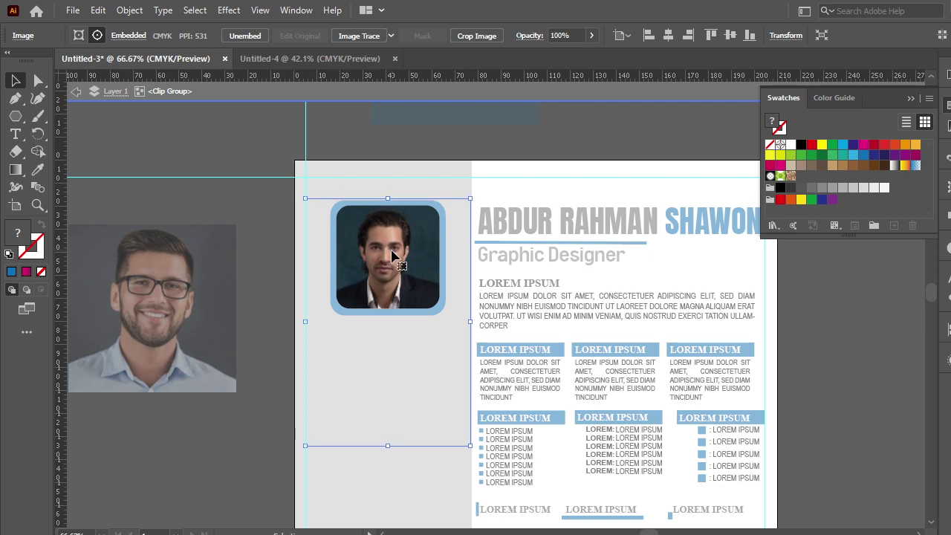
pyautogui.doubleClick(393, 255)
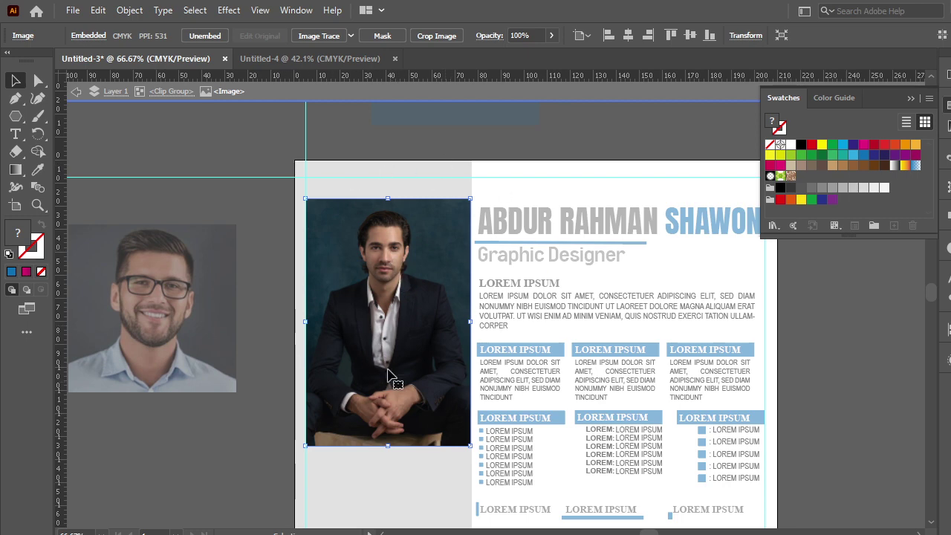
# - Find the Shutterstock photo of the smiling man in glasses, copy it, and return to Illustrator
pyautogui.click(219, 499)
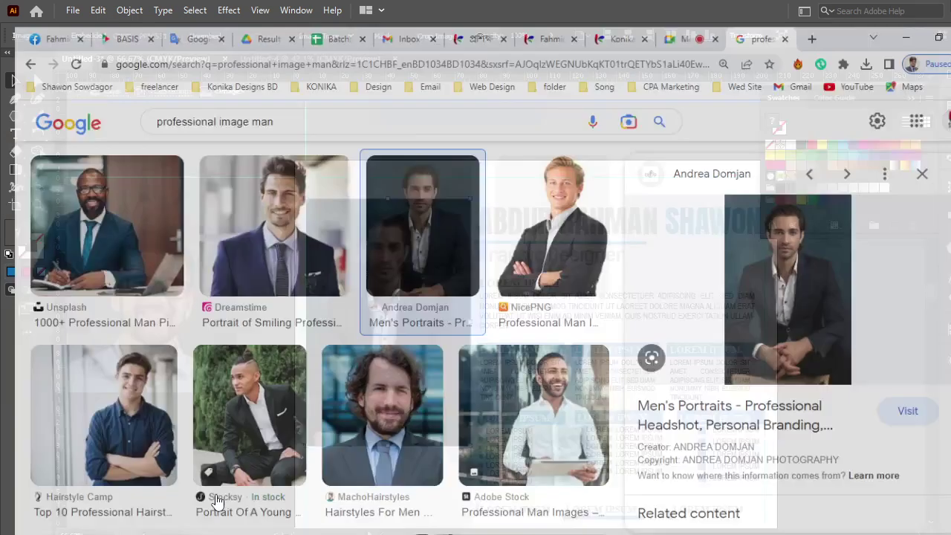
pyautogui.scroll(-1, 364, 420)
pyautogui.scroll(-4, 246, 401)
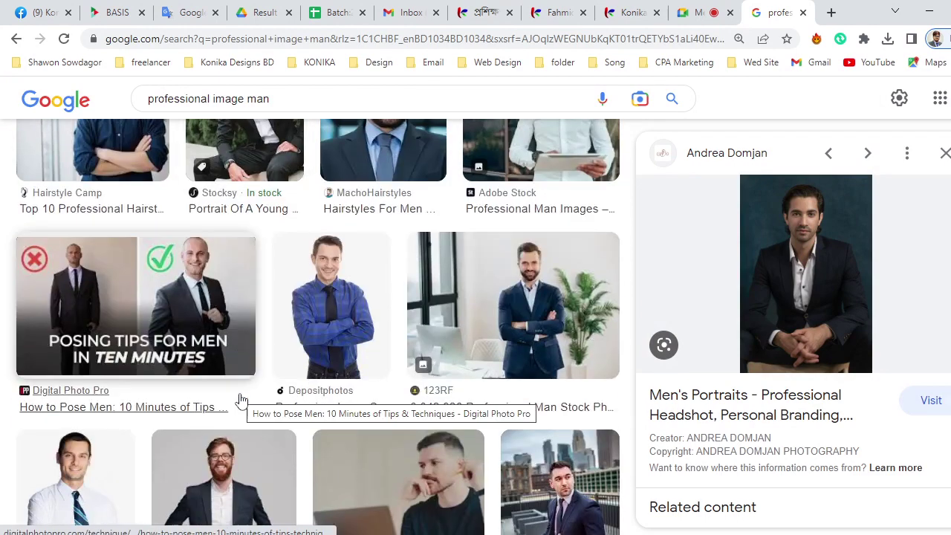
pyautogui.scroll(-2, 305, 379)
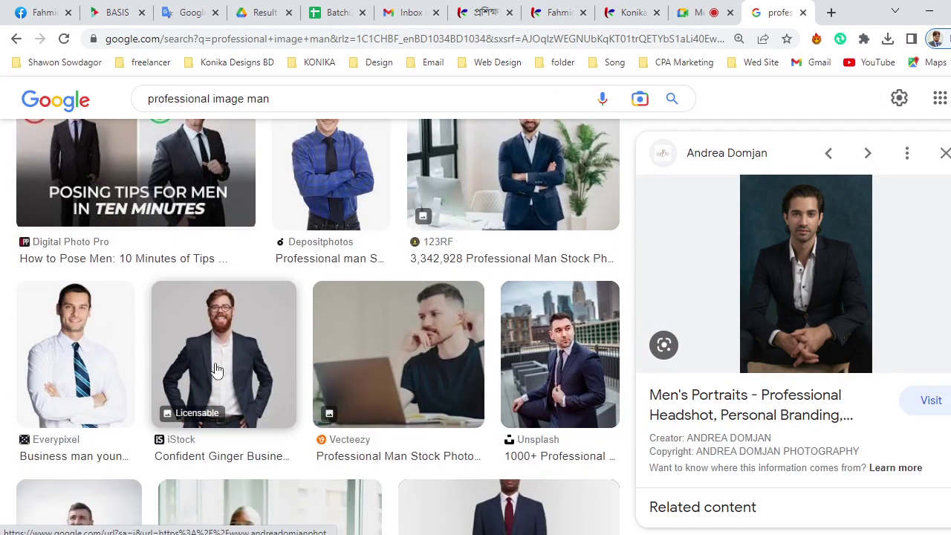
pyautogui.scroll(-2, 416, 353)
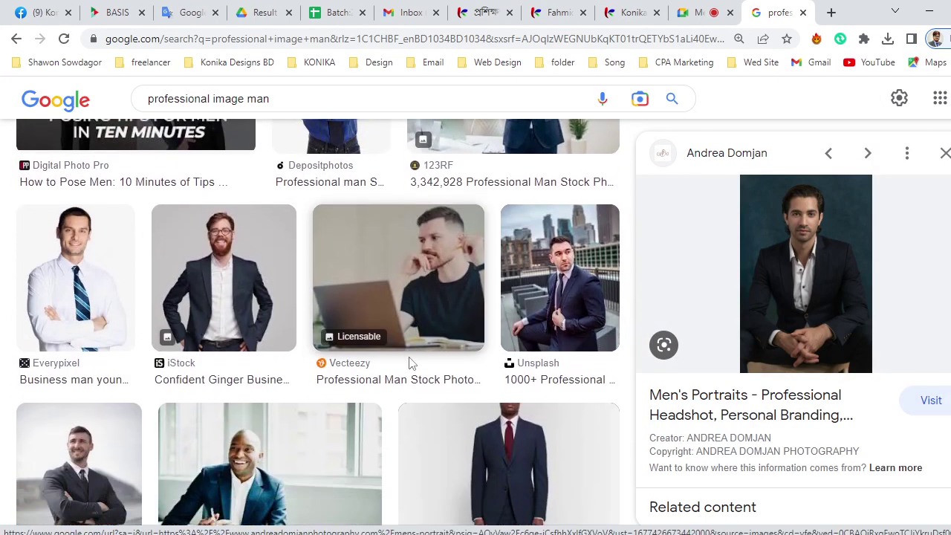
pyautogui.scroll(-3, 421, 350)
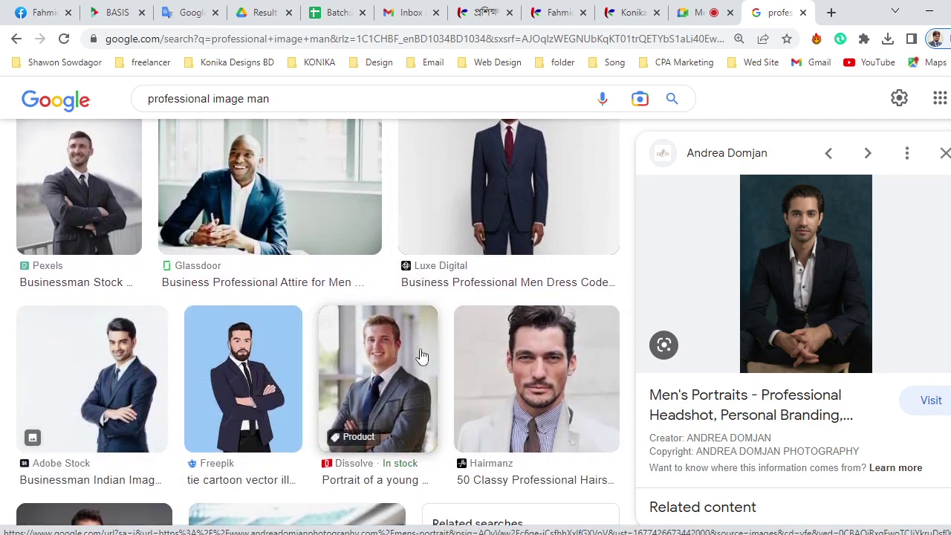
pyautogui.scroll(-2, 420, 356)
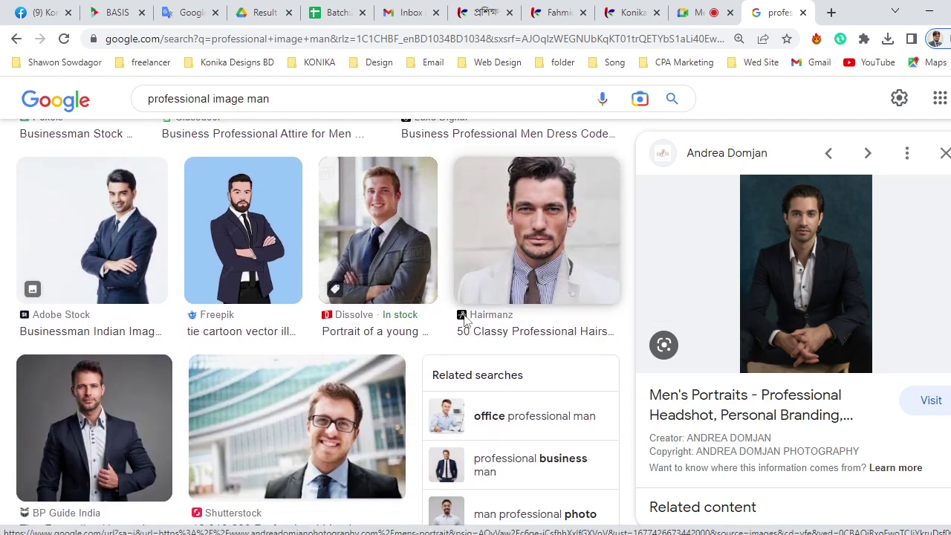
pyautogui.scroll(-2, 362, 418)
pyautogui.click(357, 349)
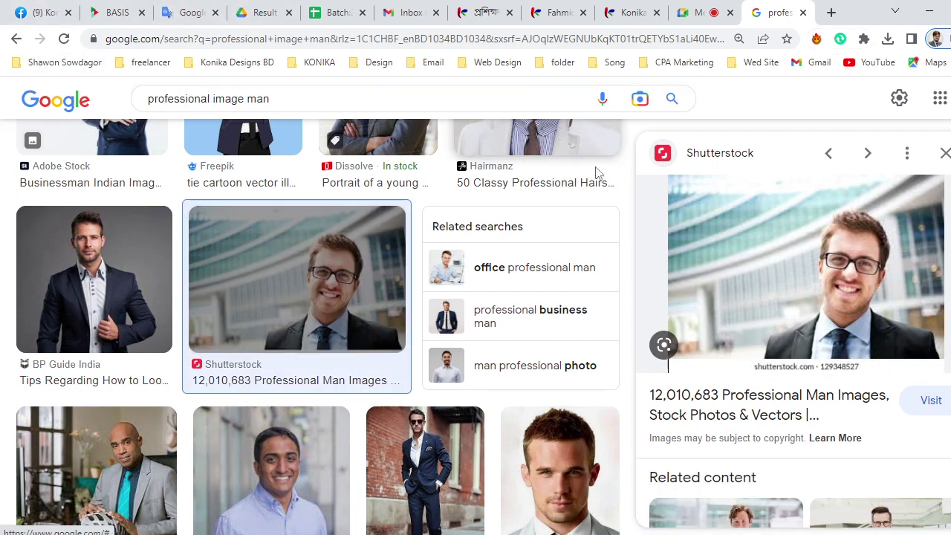
pyautogui.rightClick(791, 272)
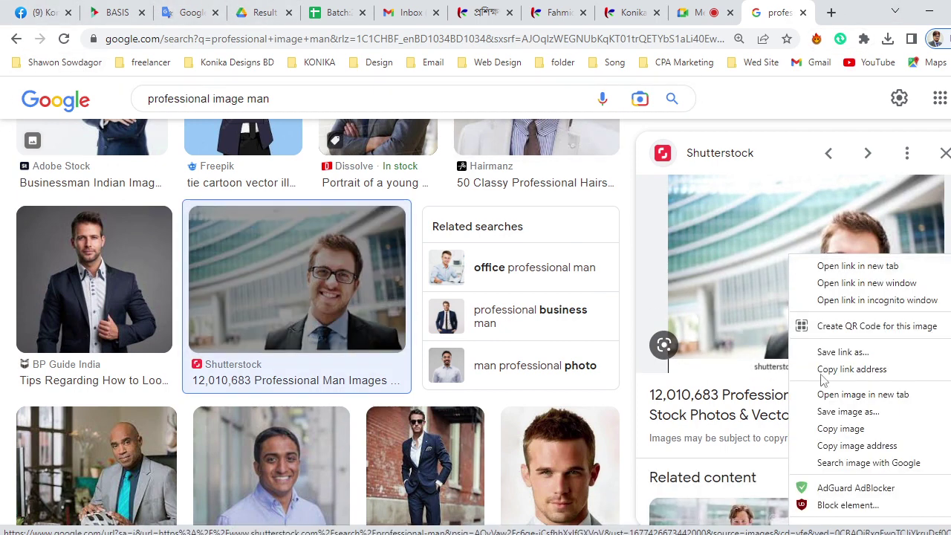
pyautogui.click(847, 426)
pyautogui.click(928, 11)
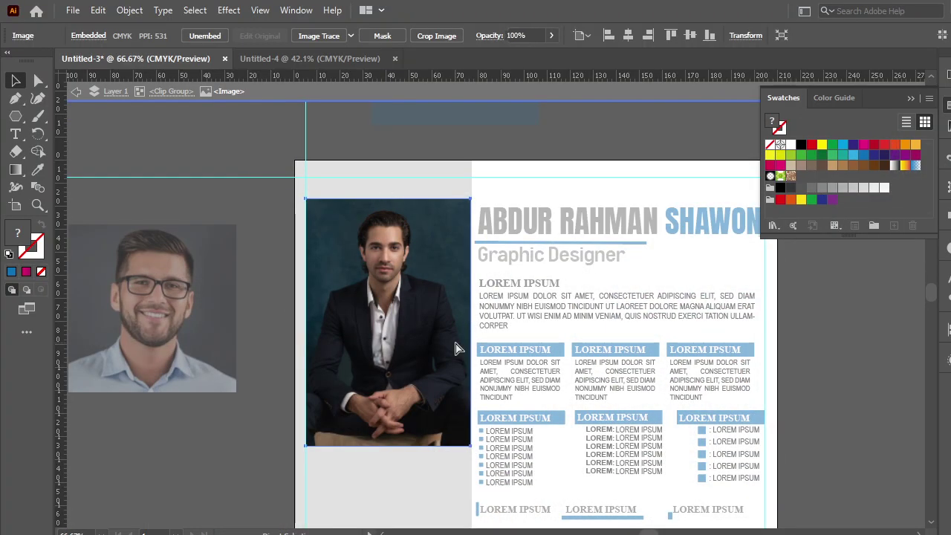
# - Paste the smiling glasses-wearing man's photo, fit it over the frame, and delete the seated portrait
pyautogui.hotkey('ctrl', 'v')
pyautogui.moveTo(544, 300)
pyautogui.mouseDown()
pyautogui.moveTo(338, 395)
pyautogui.moveTo(366, 306)
pyautogui.mouseUp()
pyautogui.moveTo(477, 199); pyautogui.dragTo(408, 247)
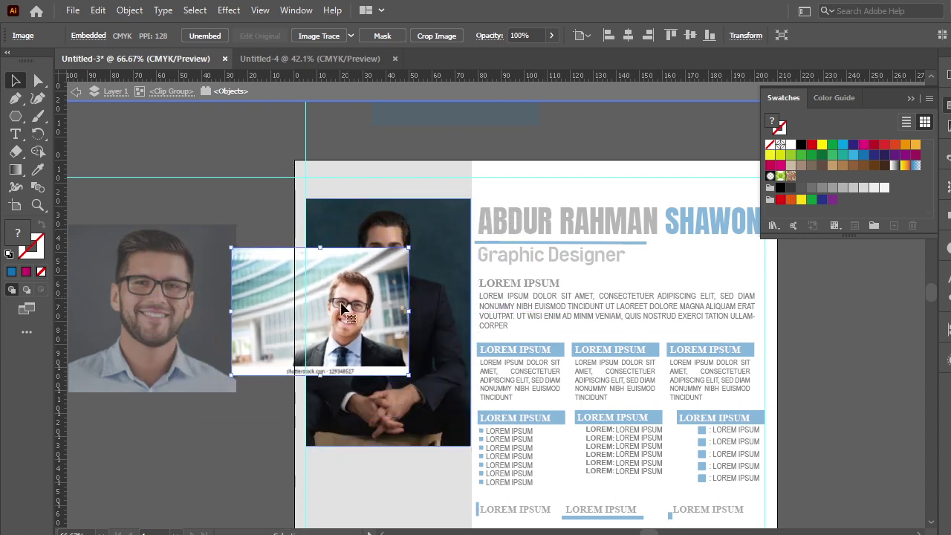
pyautogui.moveTo(349, 321); pyautogui.dragTo(384, 277)
pyautogui.moveTo(446, 199); pyautogui.dragTo(450, 200)
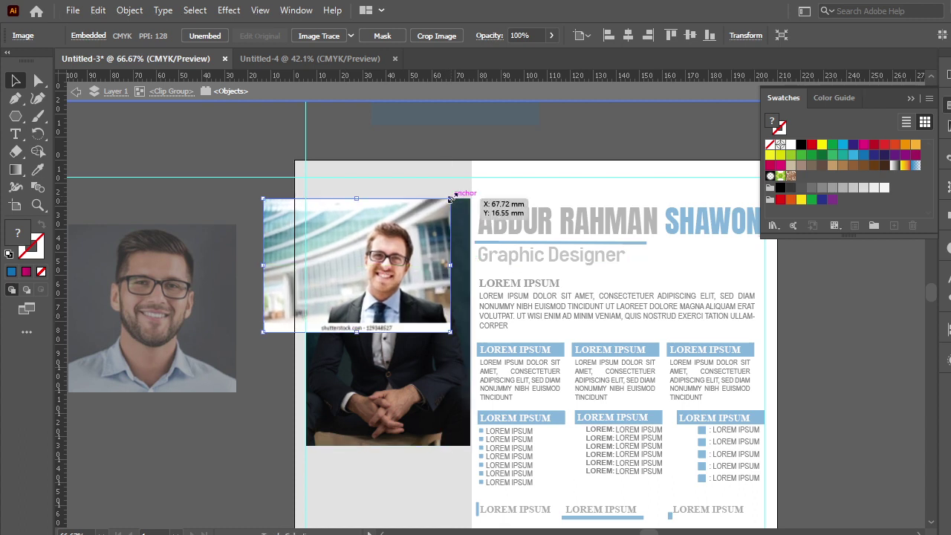
pyautogui.moveTo(418, 272); pyautogui.dragTo(418, 279)
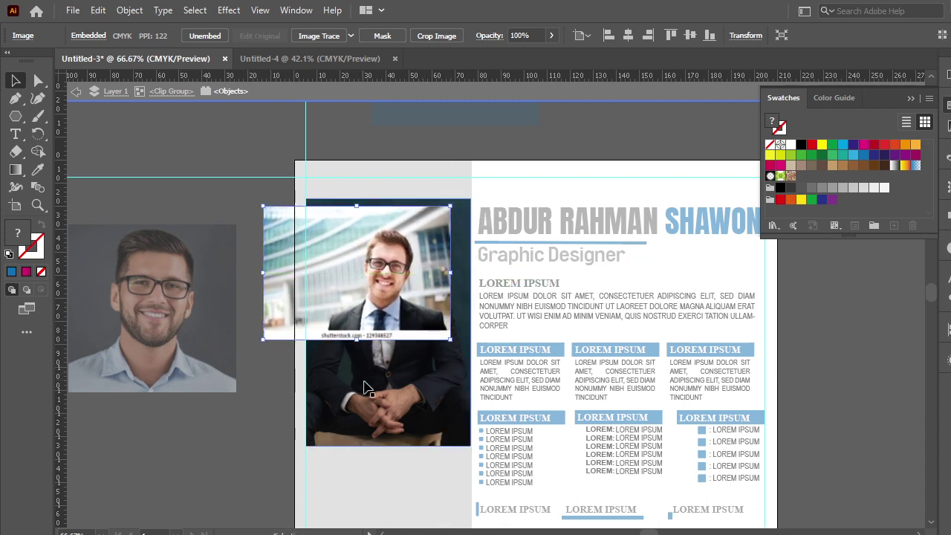
pyautogui.click(375, 405)
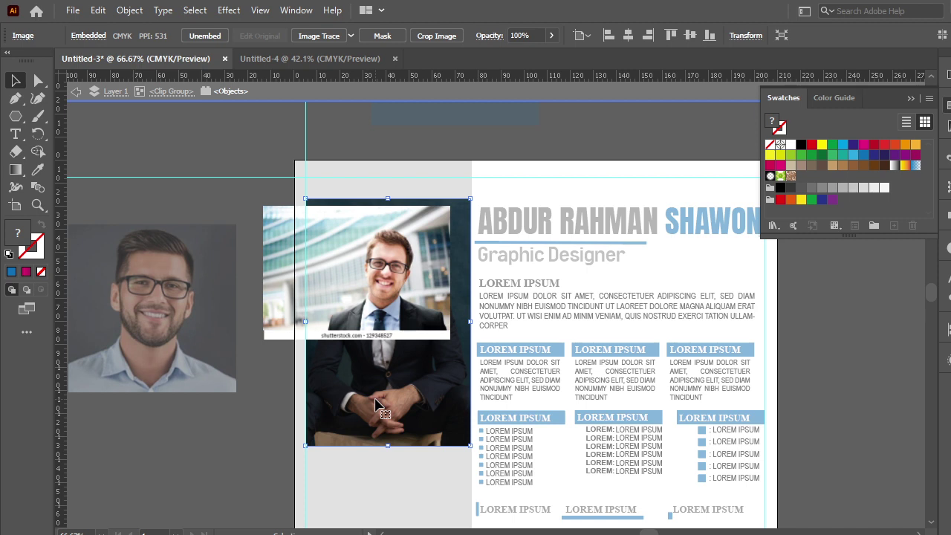
pyautogui.press('Delete')
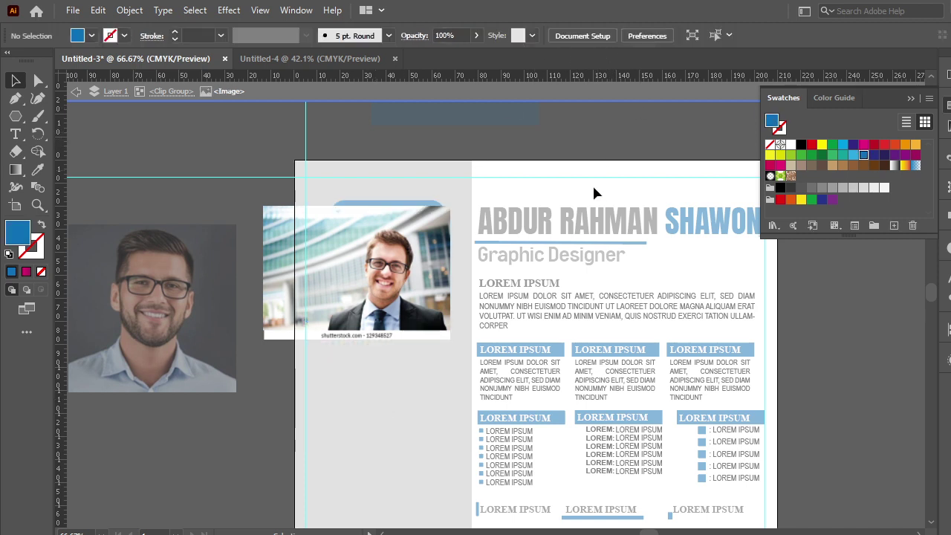
# - Inside the rounded frame, nudge the photo up to centre his face
pyautogui.doubleClick(602, 149)
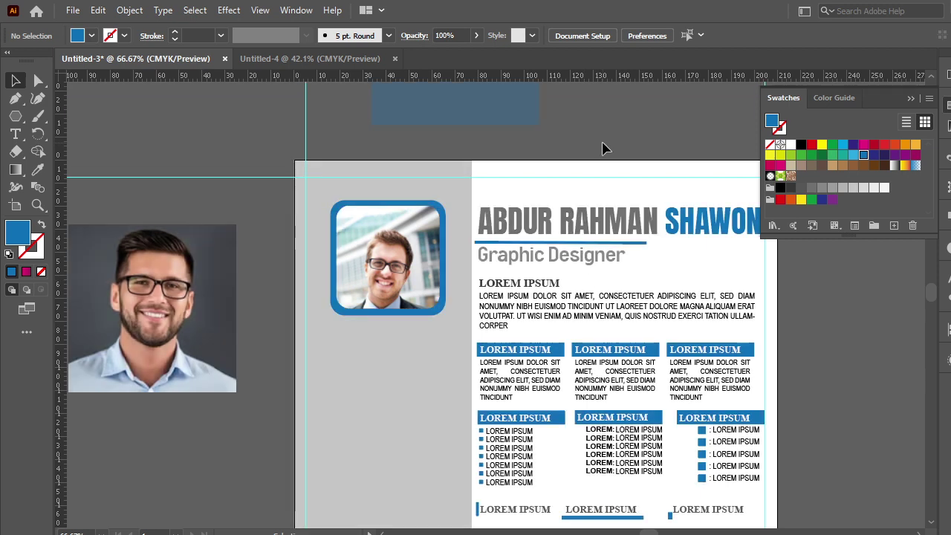
pyautogui.doubleClick(386, 280)
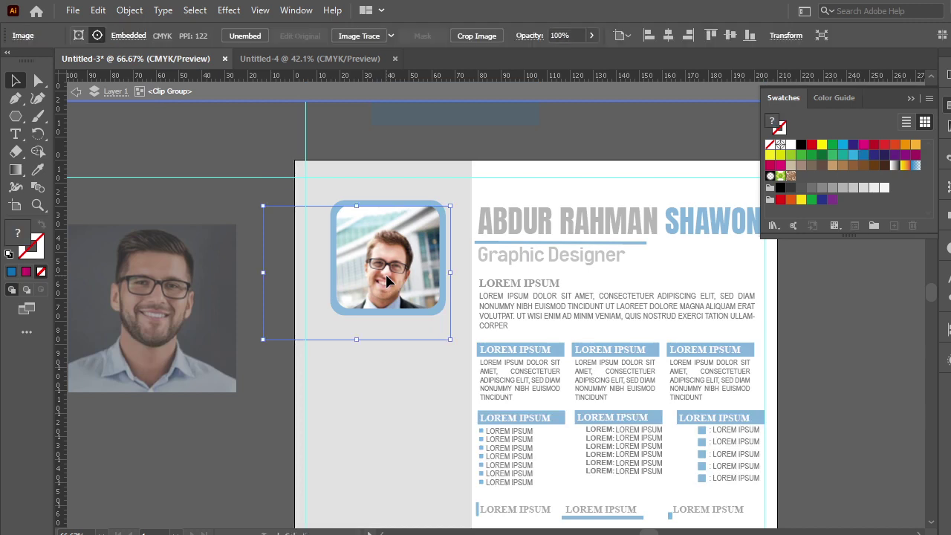
pyautogui.hotkey('shift', 'Up')
pyautogui.hotkey('shift', 'Up')
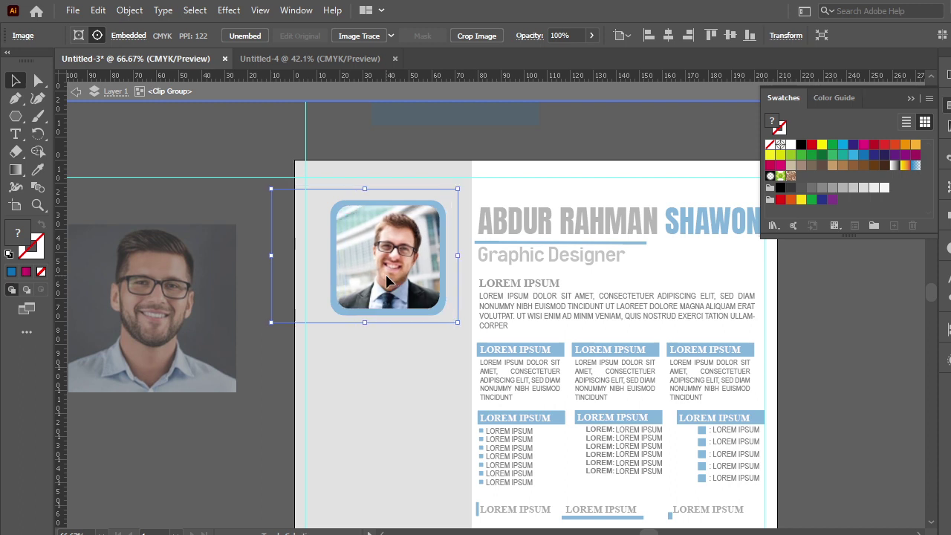
pyautogui.doubleClick(562, 134)
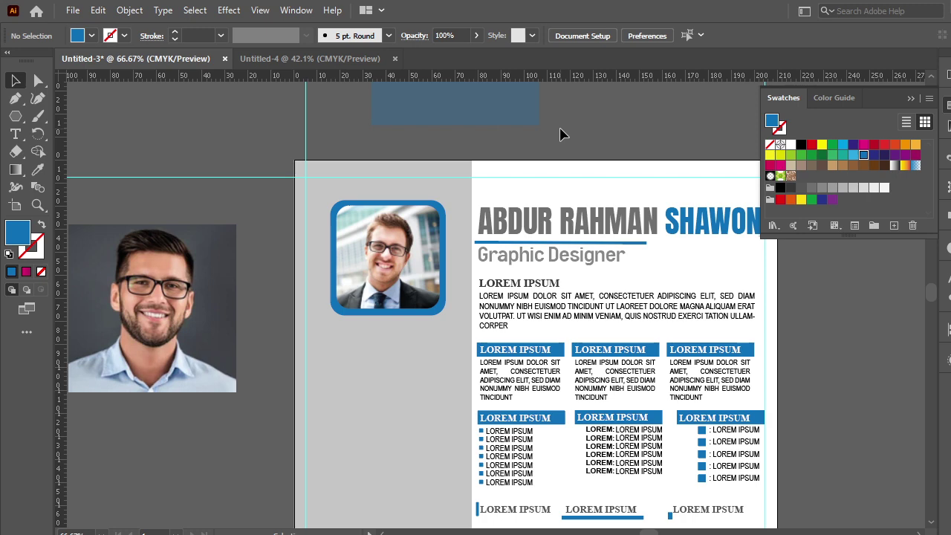
pyautogui.hotkey('alt', 'Tab')
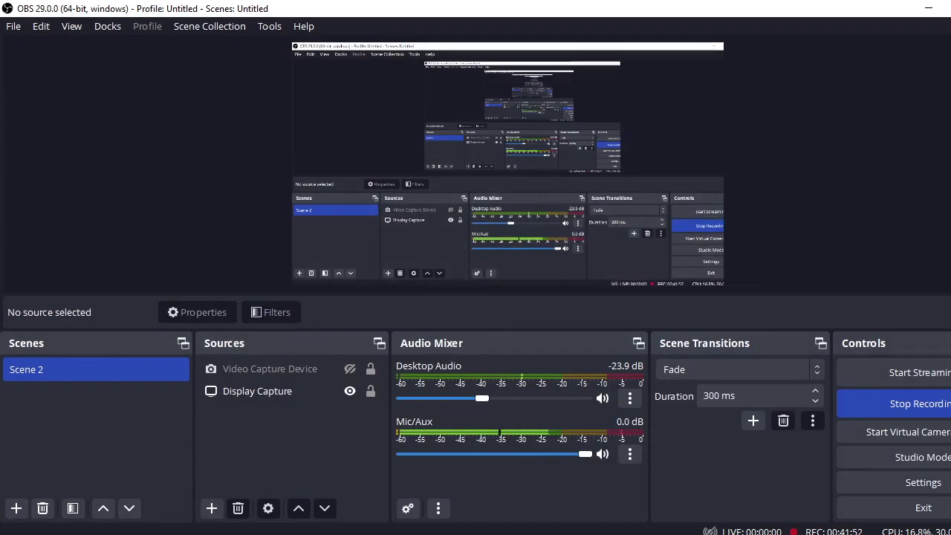
pyautogui.hotkey('alt', 'Tab')
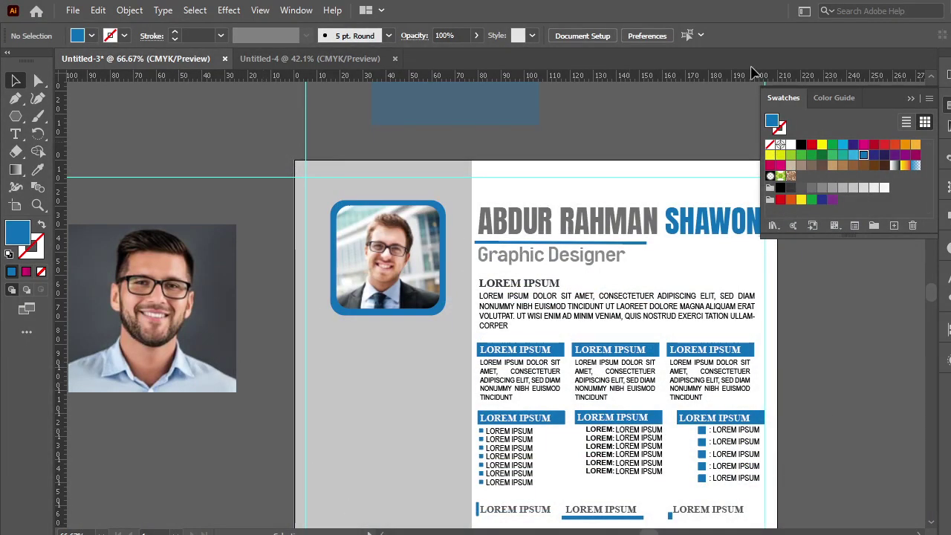
# - Draw a small blue triangle with the Polygon tool in the left sidebar below the photo
pyautogui.click(913, 99)
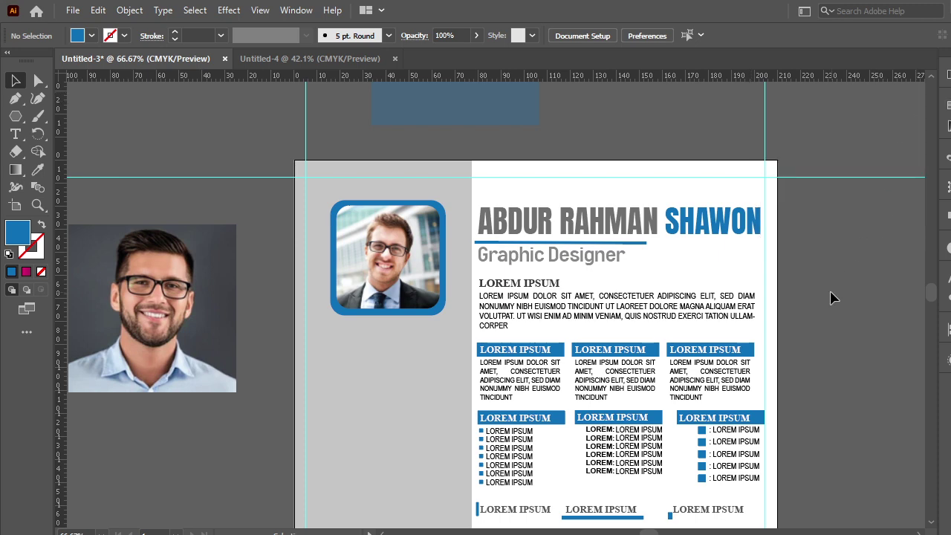
pyautogui.scroll(-3, 778, 306)
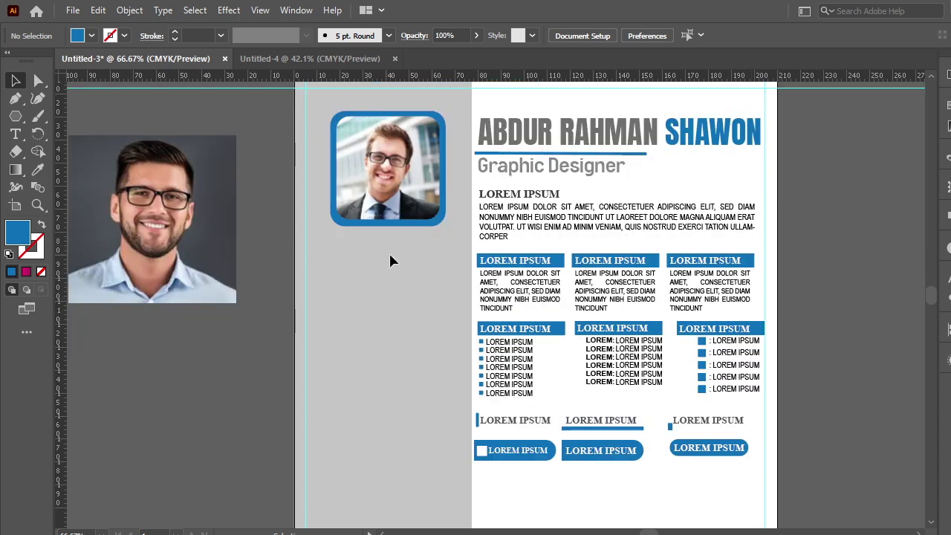
pyautogui.click(18, 118)
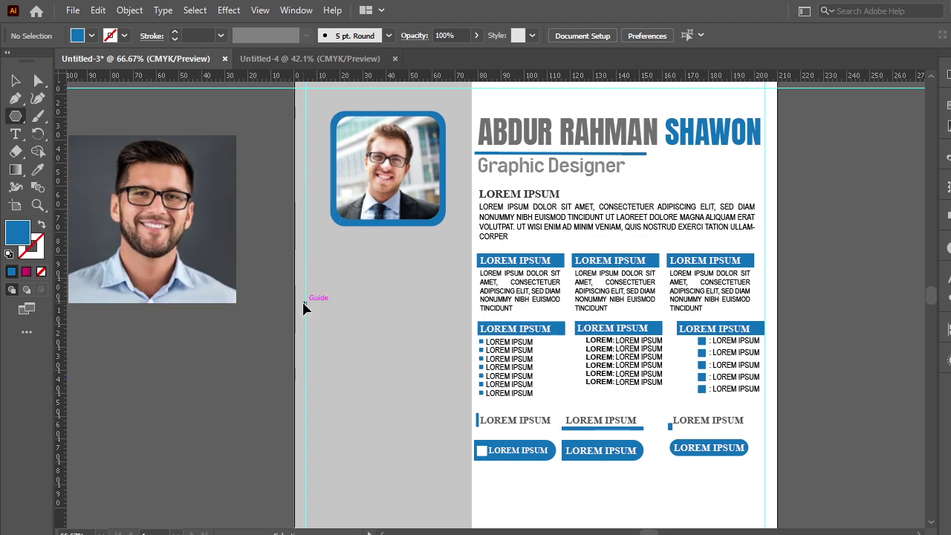
pyautogui.hotkey('ctrl', '+')
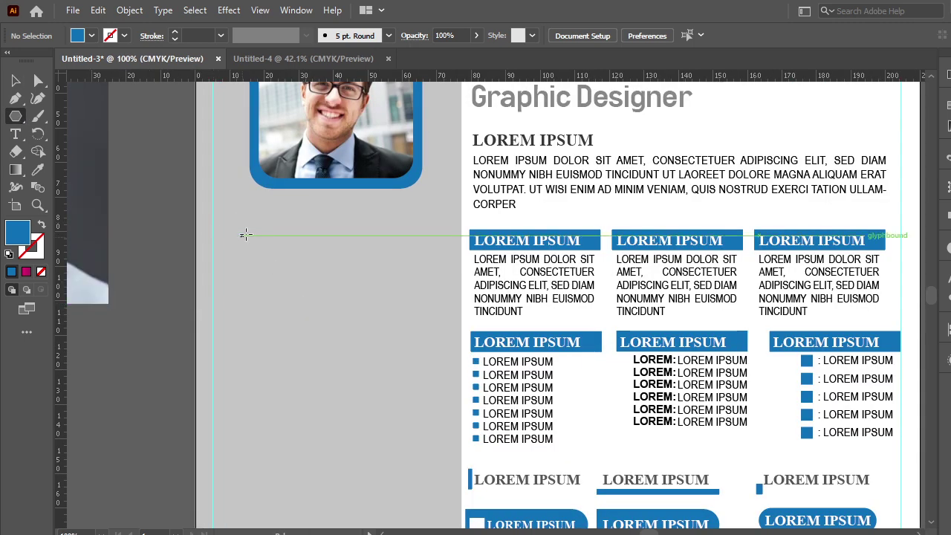
pyautogui.moveTo(250, 226); pyautogui.dragTo(259, 216)
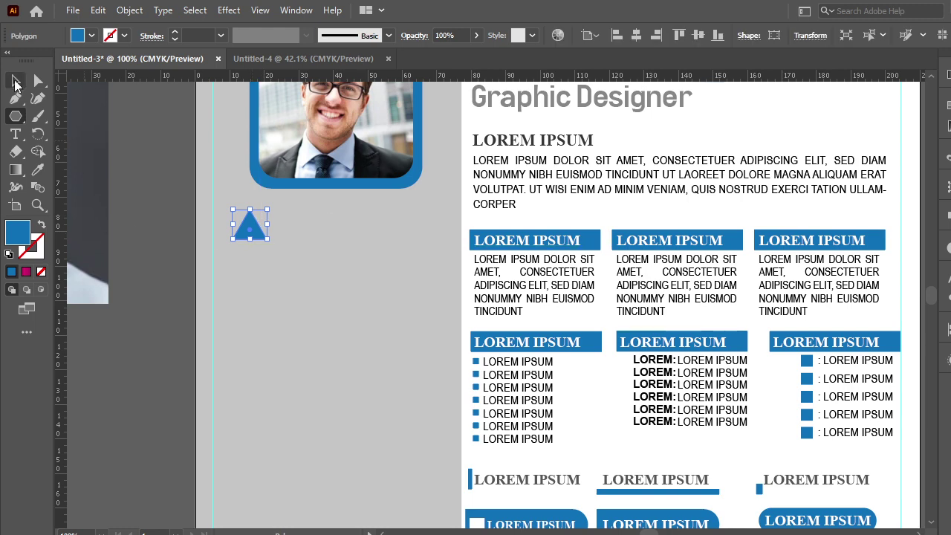
pyautogui.press('v')
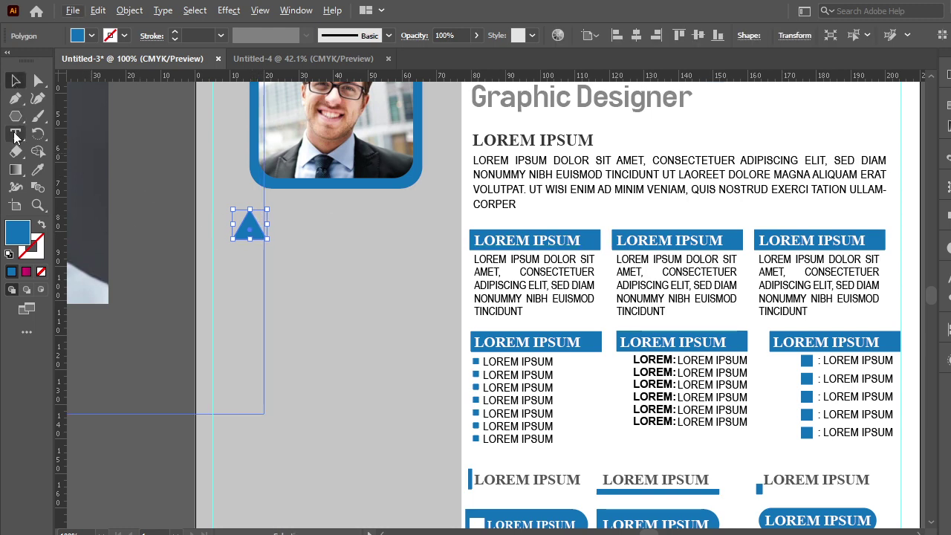
# - Ungroup the LOREM IPSUM heading from its body text and place a copy beside the triangle
pyautogui.click(522, 143)
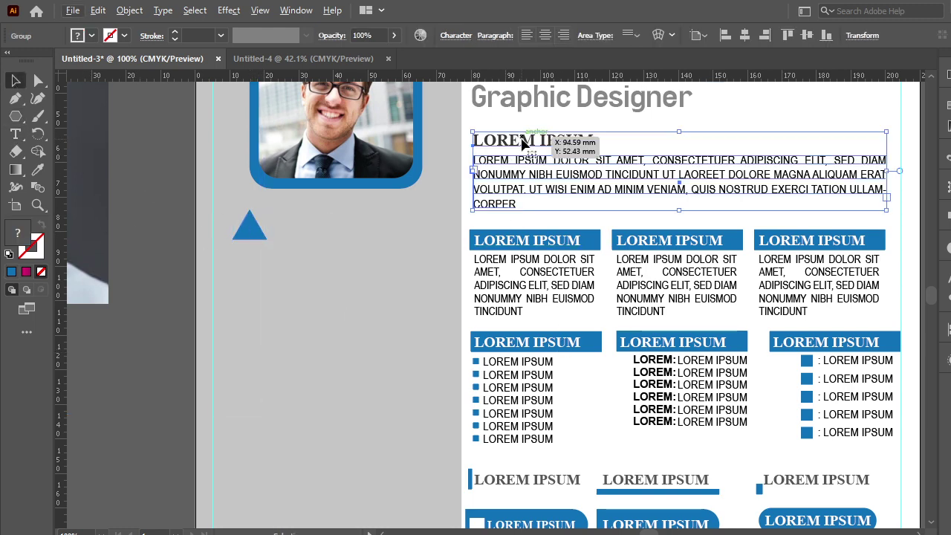
pyautogui.rightClick(522, 141)
pyautogui.click(557, 261)
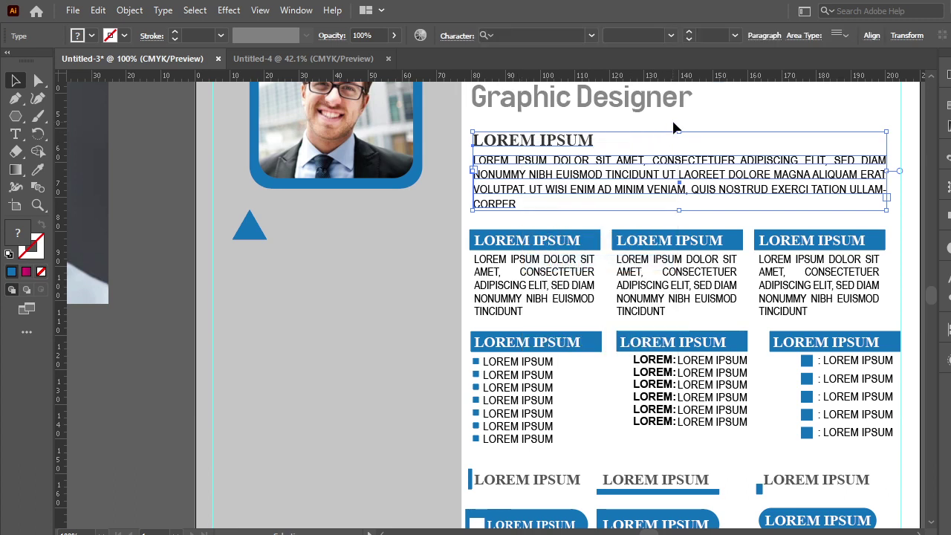
pyautogui.click(672, 118)
pyautogui.click(567, 150)
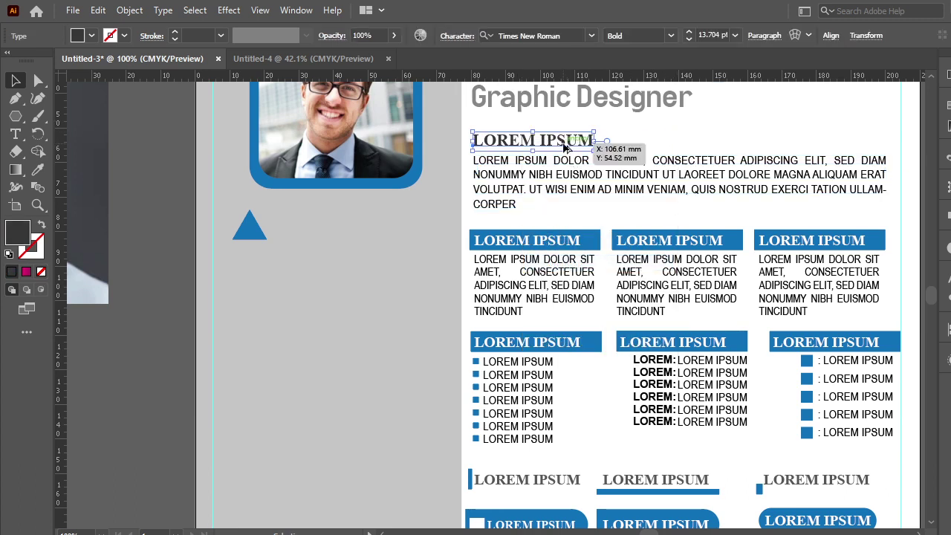
pyautogui.moveTo(565, 147); pyautogui.dragTo(365, 238)
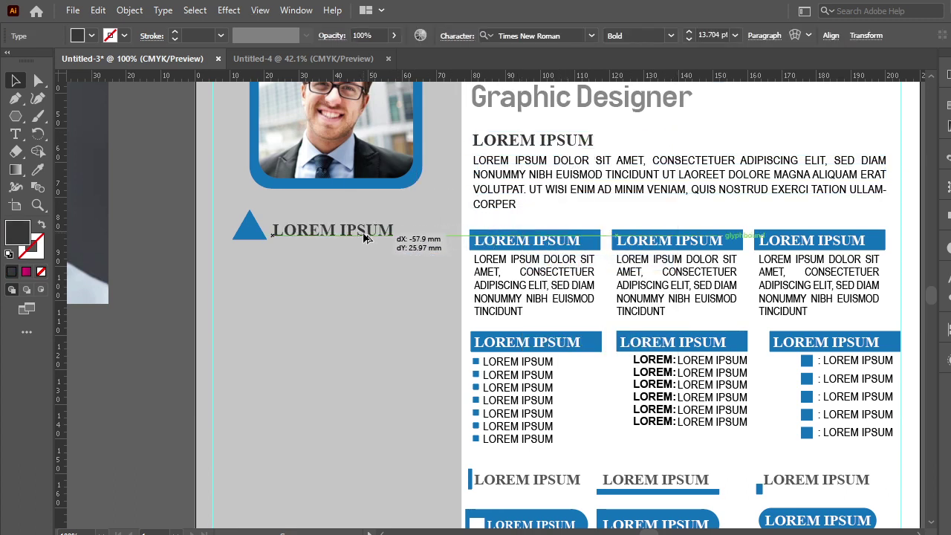
# - Group the triangle with its heading and duplicate it into a five-row bullet column
pyautogui.keyDown('shift'); pyautogui.click(260, 235); pyautogui.keyUp('shift')
pyautogui.moveTo(299, 245)
pyautogui.mouseDown()
pyautogui.moveTo(315, 261)
pyautogui.moveTo(319, 301)
pyautogui.mouseUp()
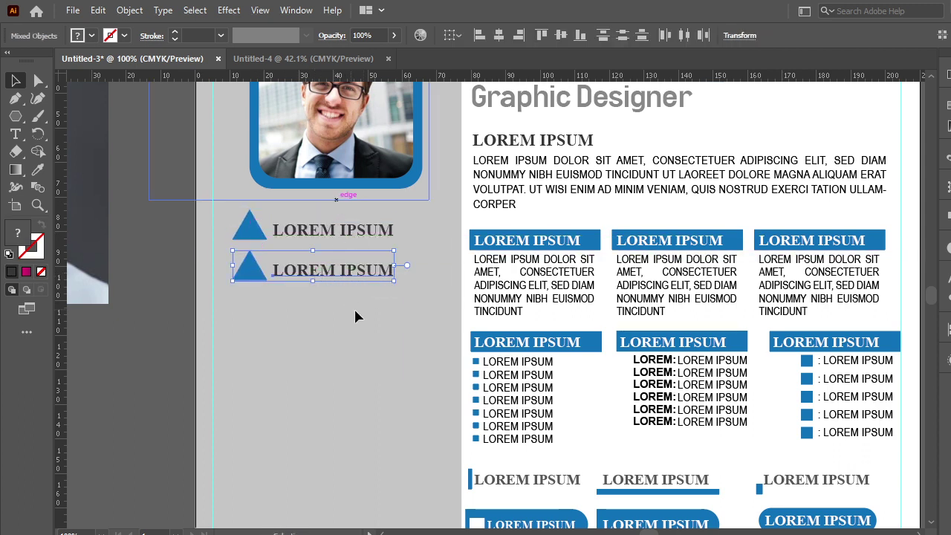
pyautogui.hotkey('ctrl', 'shift', 'b')
pyautogui.hotkey('ctrl', 'g')
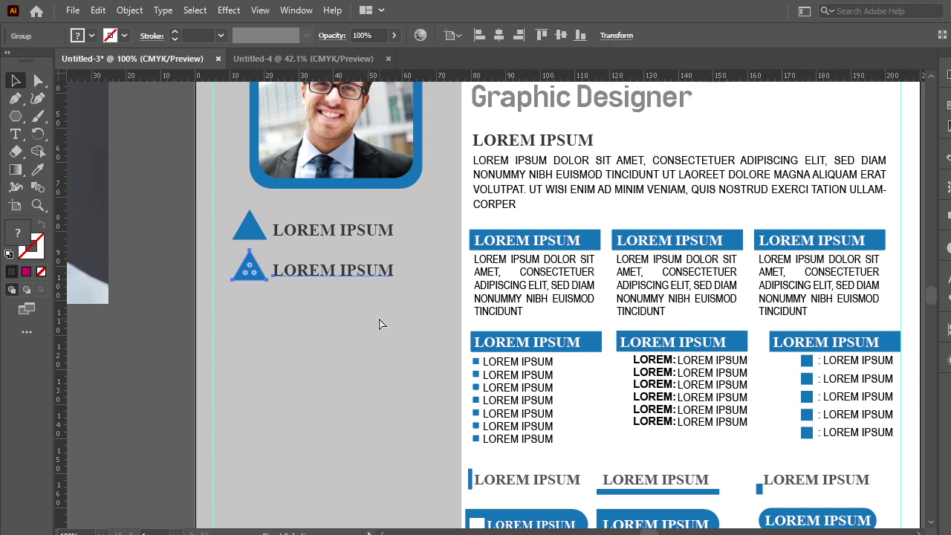
pyautogui.hotkey('ctrl', 'd')
pyautogui.hotkey('ctrl', 'd')
pyautogui.hotkey('ctrl', 'd')
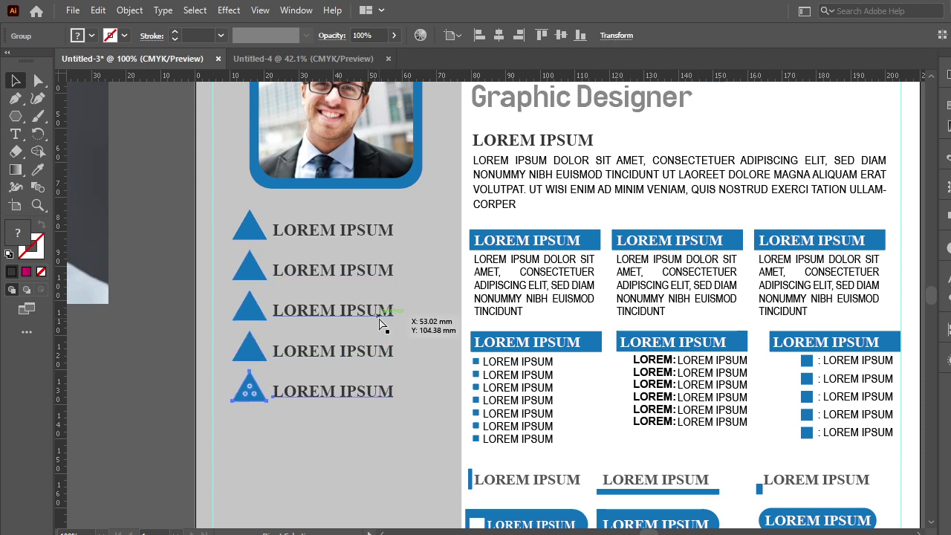
pyautogui.click(145, 348)
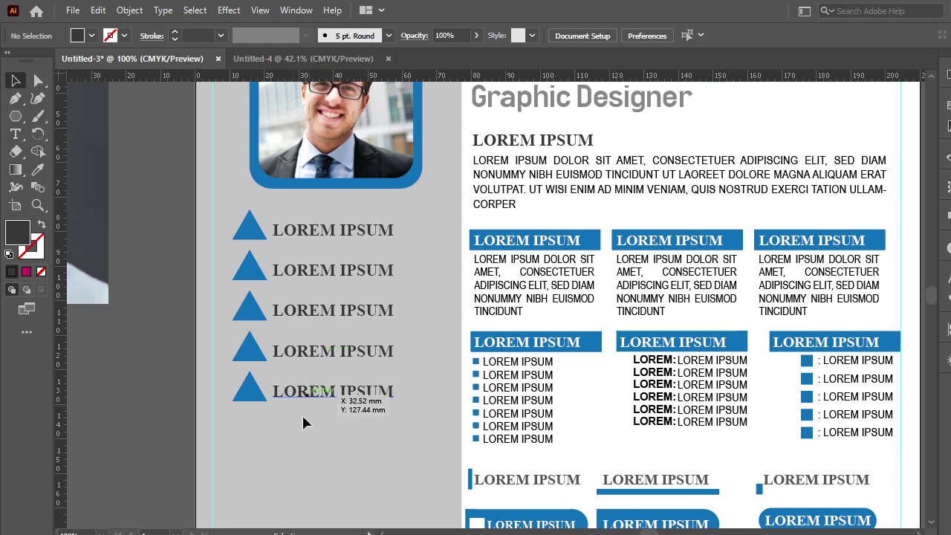
pyautogui.scroll(-1, 342, 375)
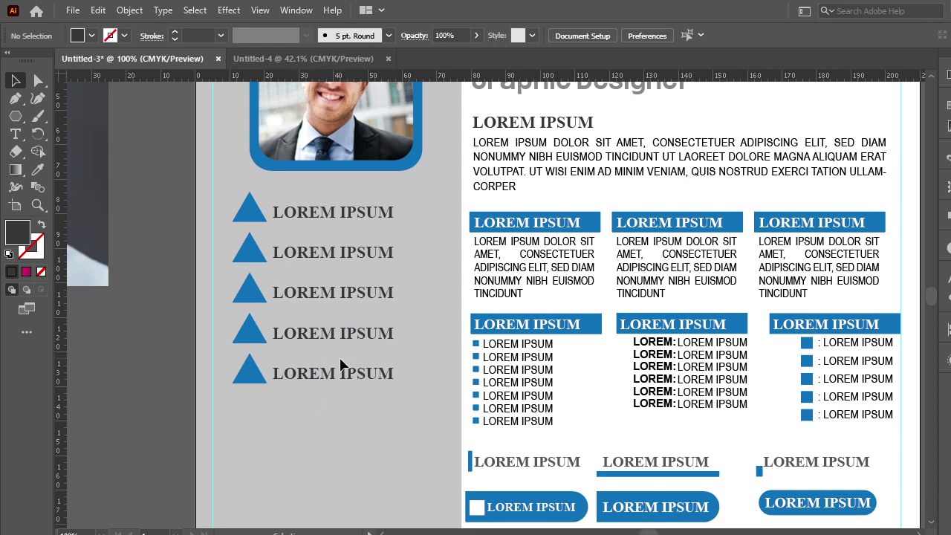
pyautogui.scroll(-2, 343, 359)
pyautogui.scroll(-3, 347, 362)
pyautogui.scroll(-2, 353, 297)
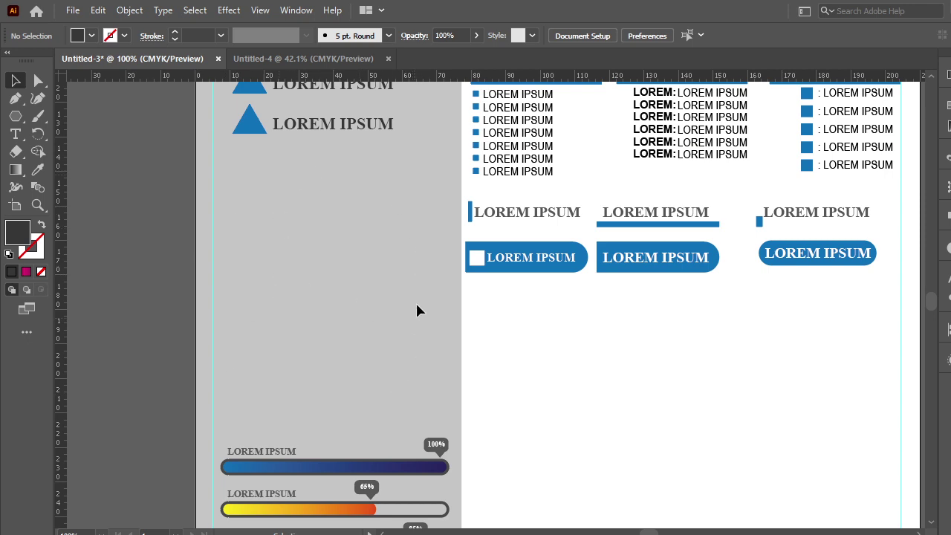
pyautogui.scroll(3, 445, 364)
pyautogui.scroll(3, 466, 333)
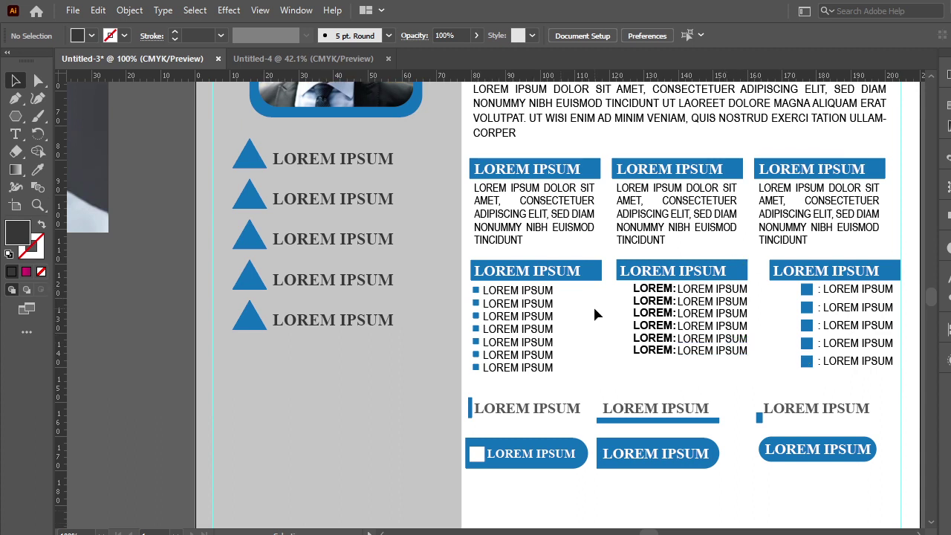
pyautogui.scroll(5, 596, 317)
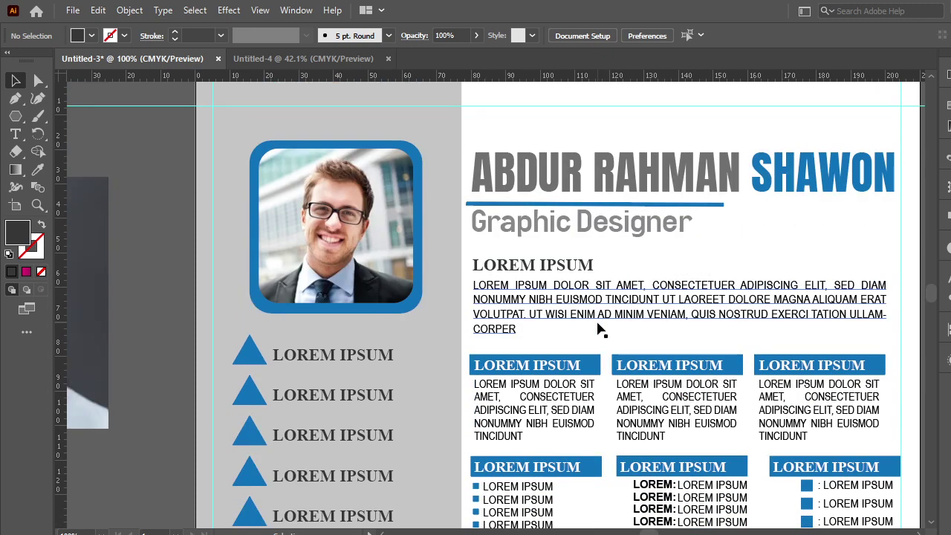
pyautogui.hotkey('ctrl', '-')
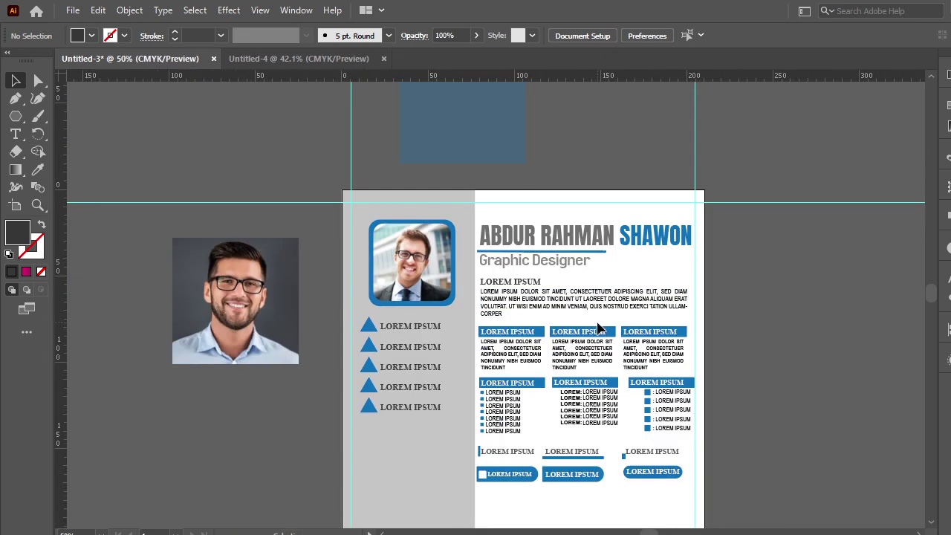
pyautogui.scroll(-1, 601, 329)
pyautogui.scroll(-3, 687, 348)
pyautogui.scroll(-1, 686, 348)
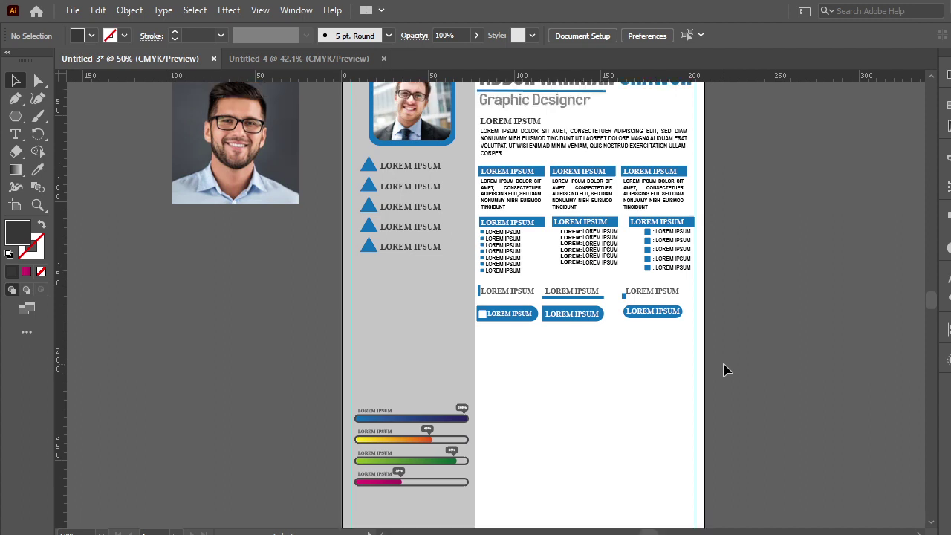
pyautogui.scroll(2, 725, 369)
pyautogui.scroll(1, 767, 338)
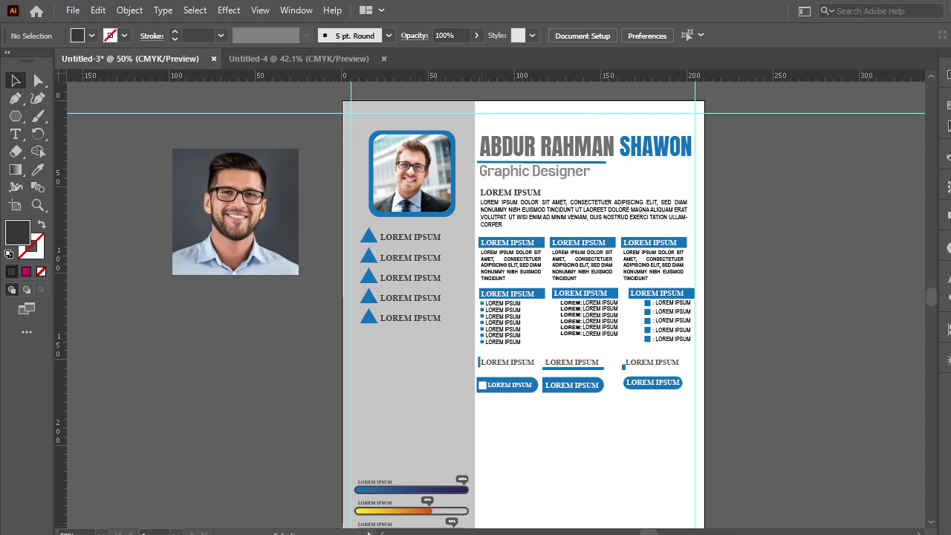
# - Search Google Images for 'cv design'
pyautogui.click(265, 516)
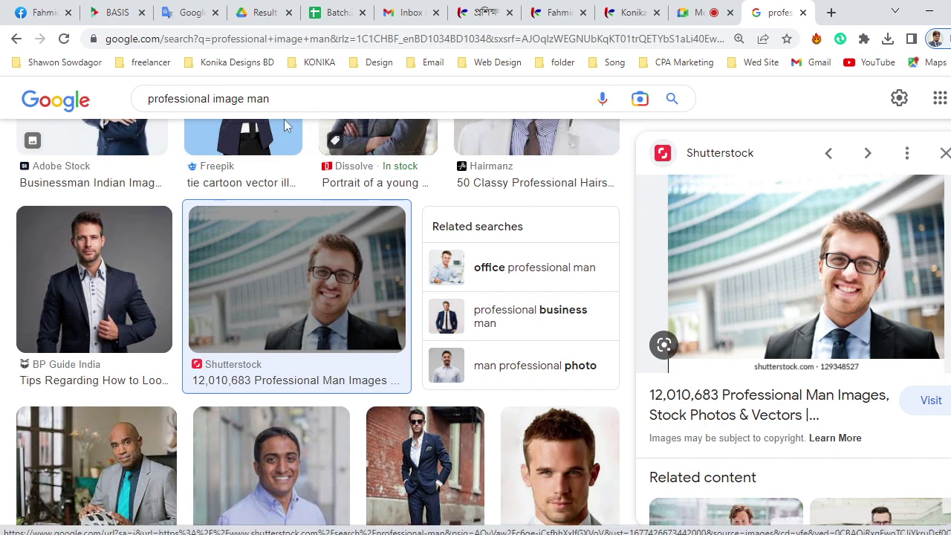
pyautogui.click(304, 100)
pyautogui.tripleClick(306, 101)
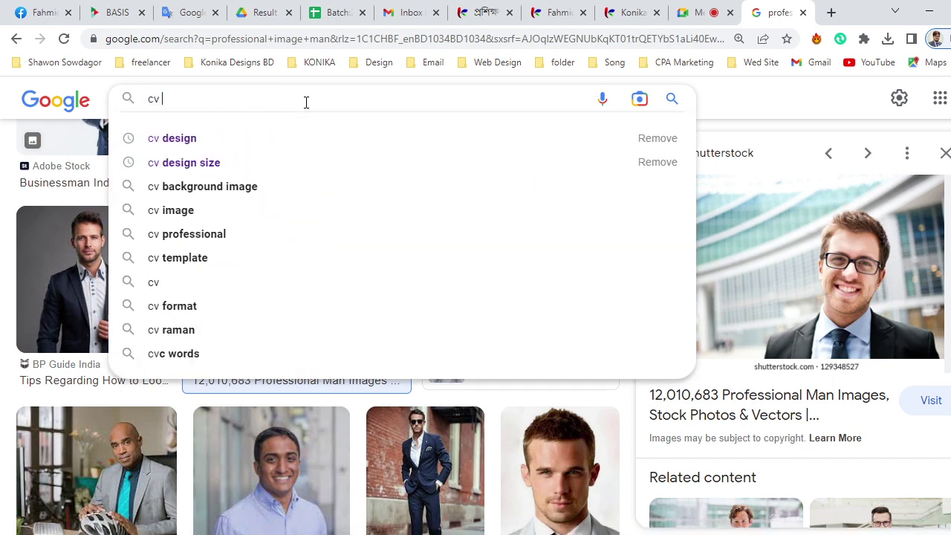
pyautogui.write('design')
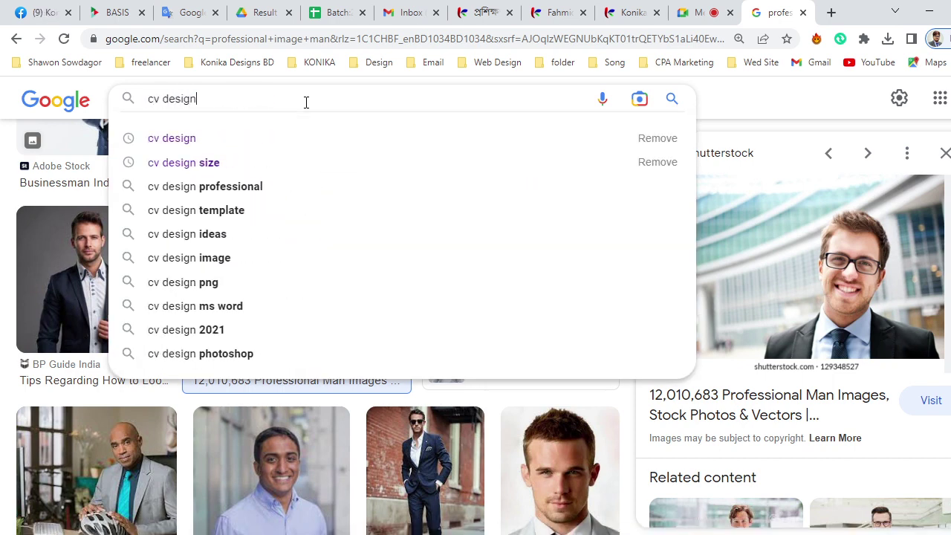
pyautogui.press('Return')
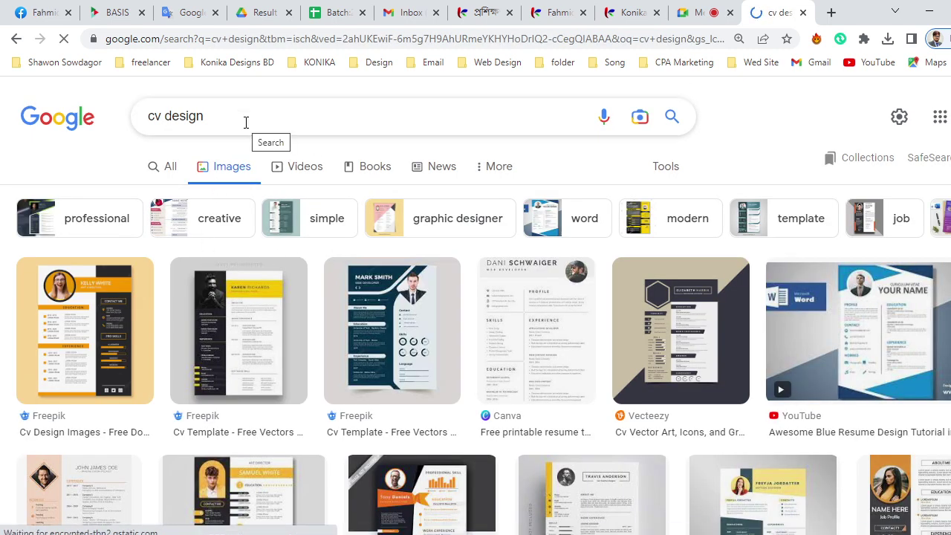
# - Refine the query to 'cv design 2023' and preview the teal Freepik CV template
pyautogui.click(245, 121)
pyautogui.write('2')
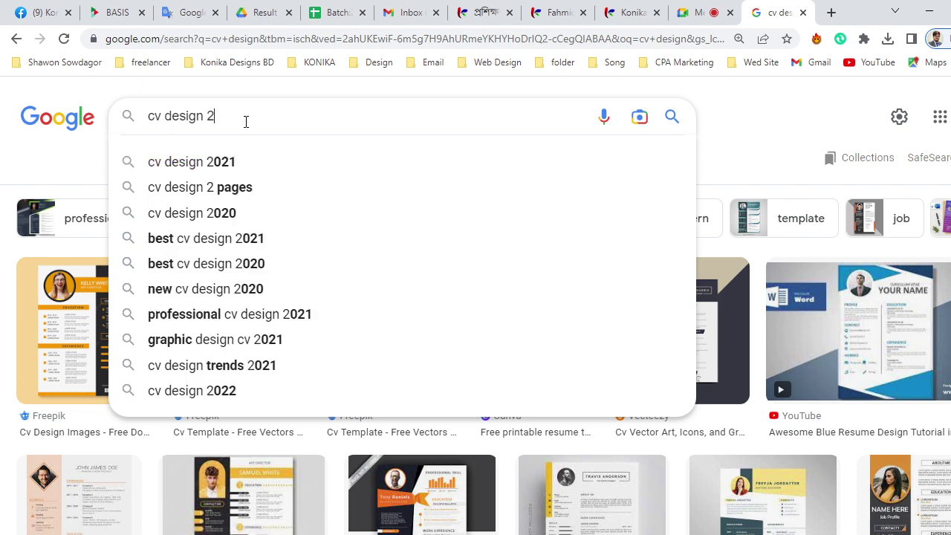
pyautogui.write('023')
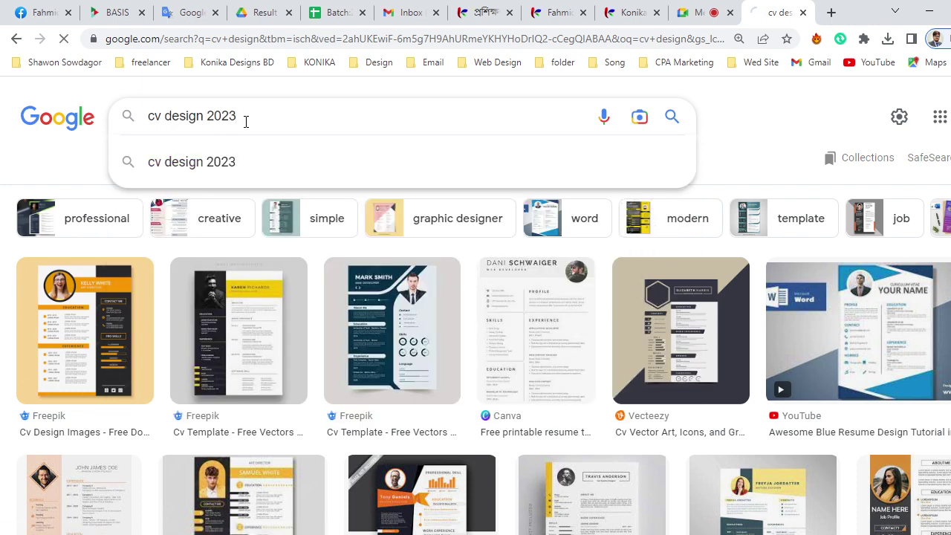
pyautogui.press('Return')
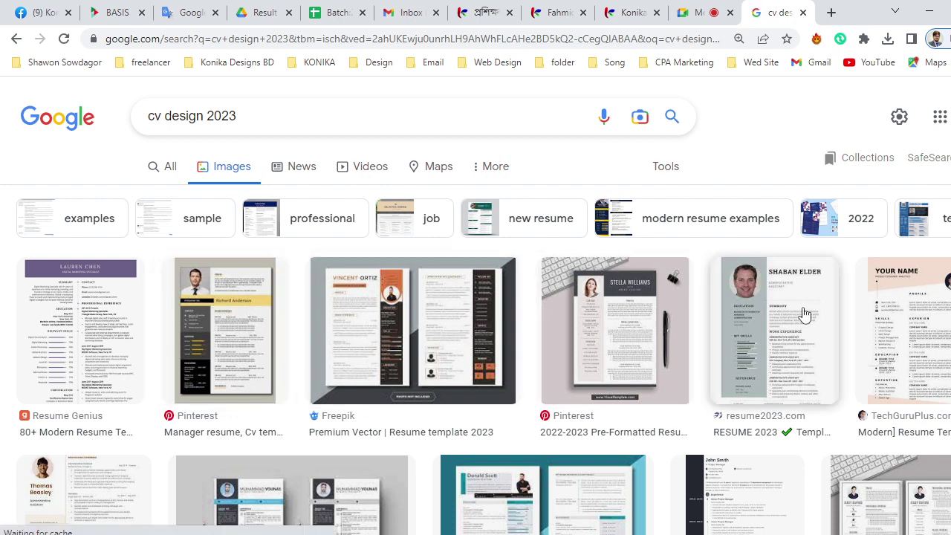
pyautogui.scroll(-2, 803, 314)
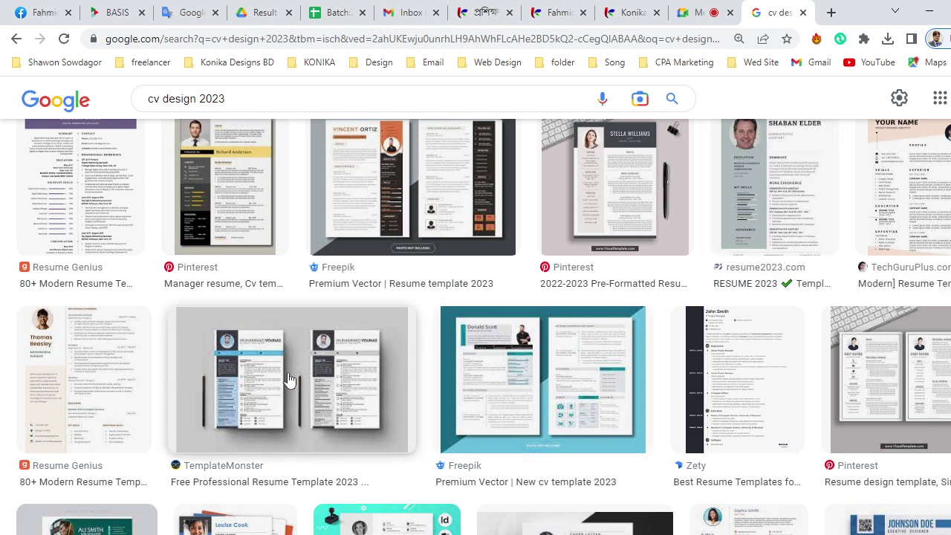
pyautogui.click(568, 380)
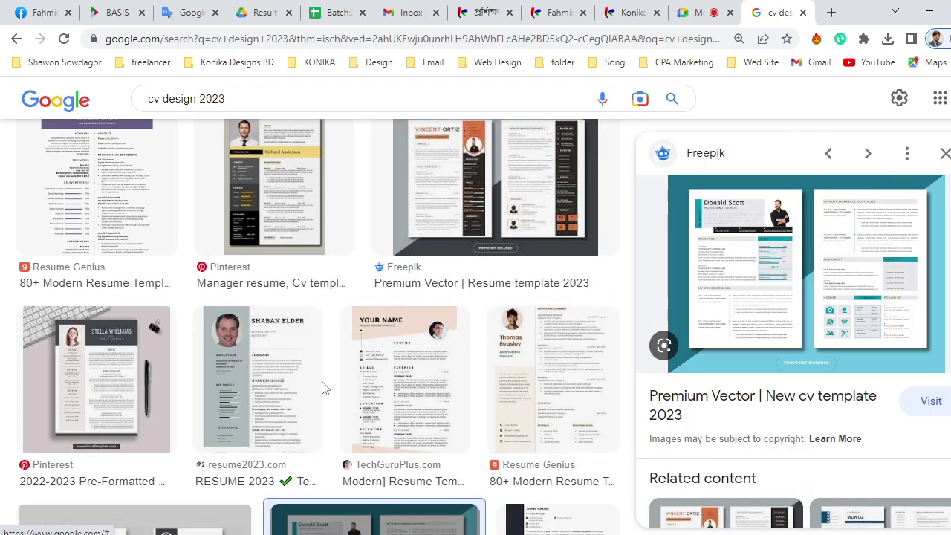
pyautogui.scroll(-3, 344, 344)
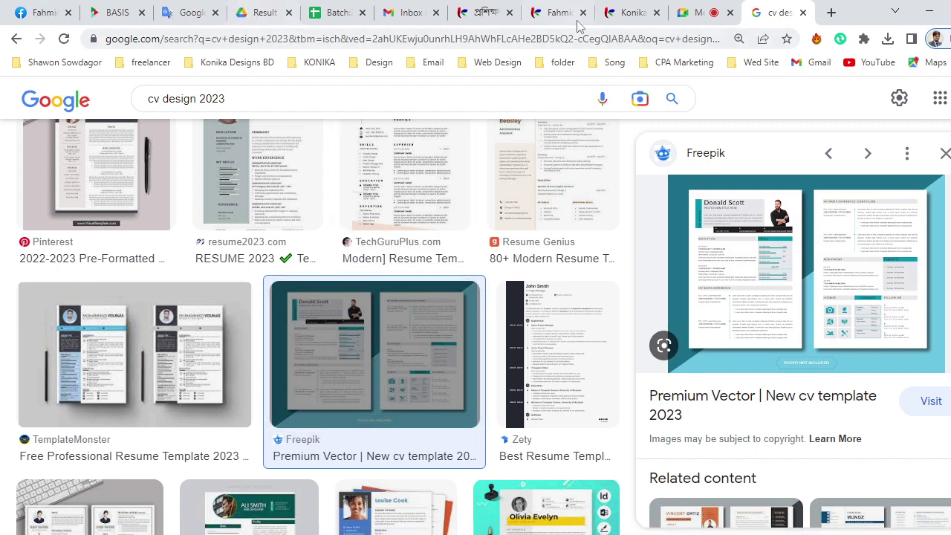
# - On the Konika Designs BD site, open a student's profile from the students list
pyautogui.click(635, 13)
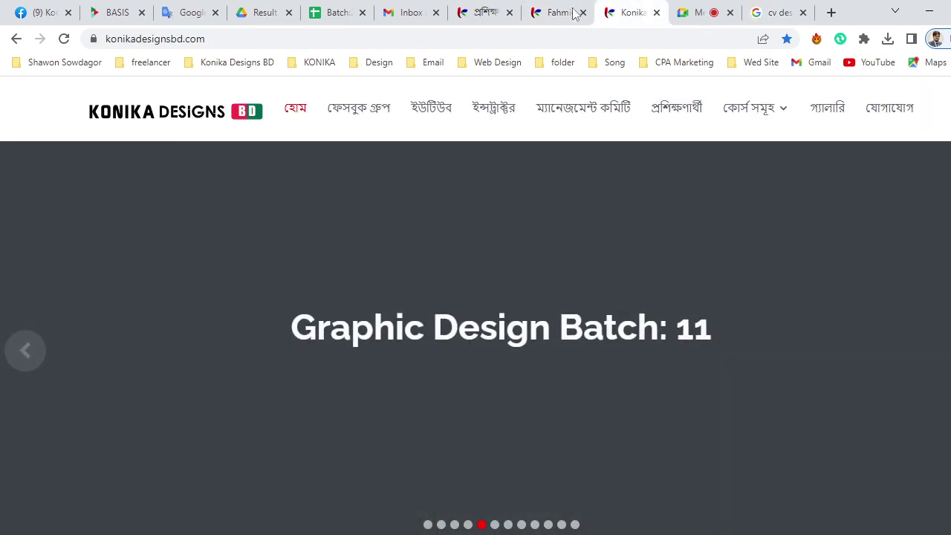
pyautogui.click(568, 12)
pyautogui.scroll(-3, 551, 215)
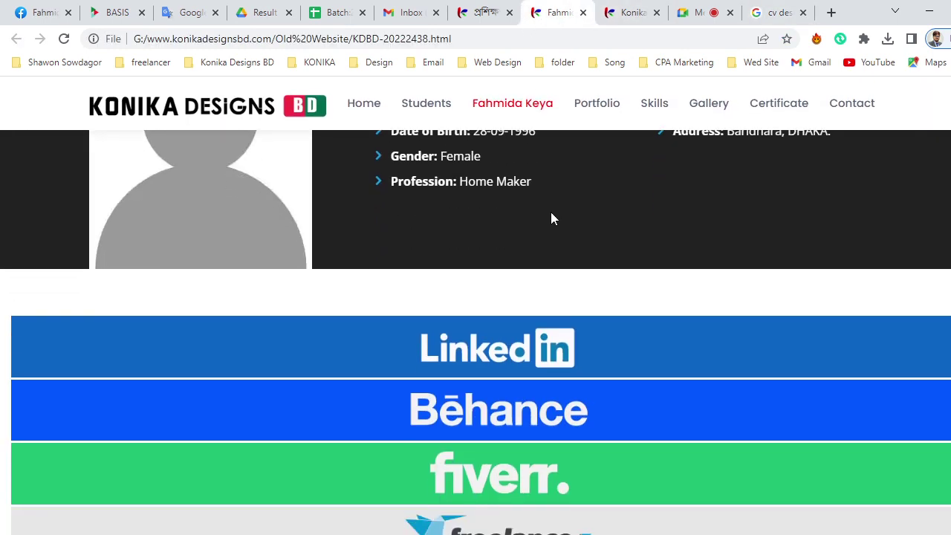
pyautogui.click(483, 13)
pyautogui.scroll(-2, 453, 286)
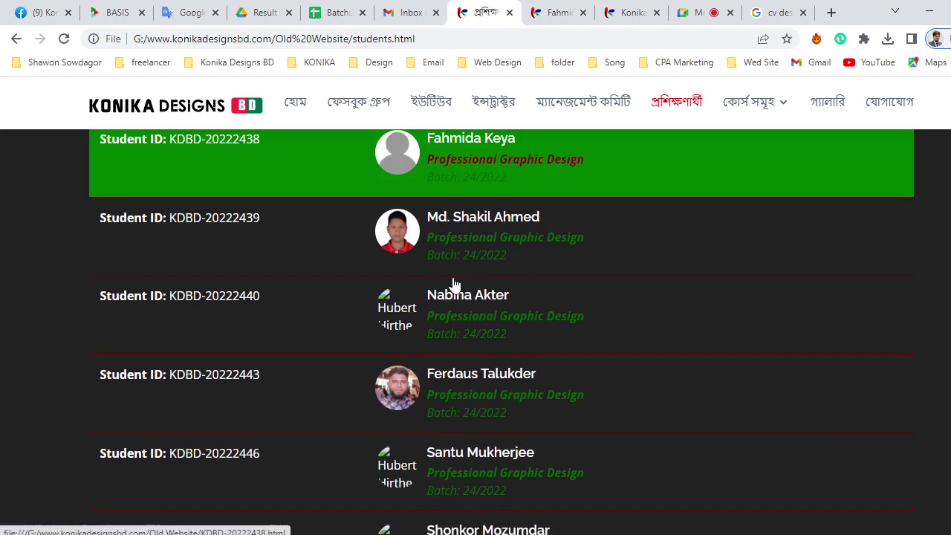
pyautogui.scroll(-1, 454, 284)
pyautogui.scroll(-3, 461, 286)
pyautogui.scroll(-2, 462, 286)
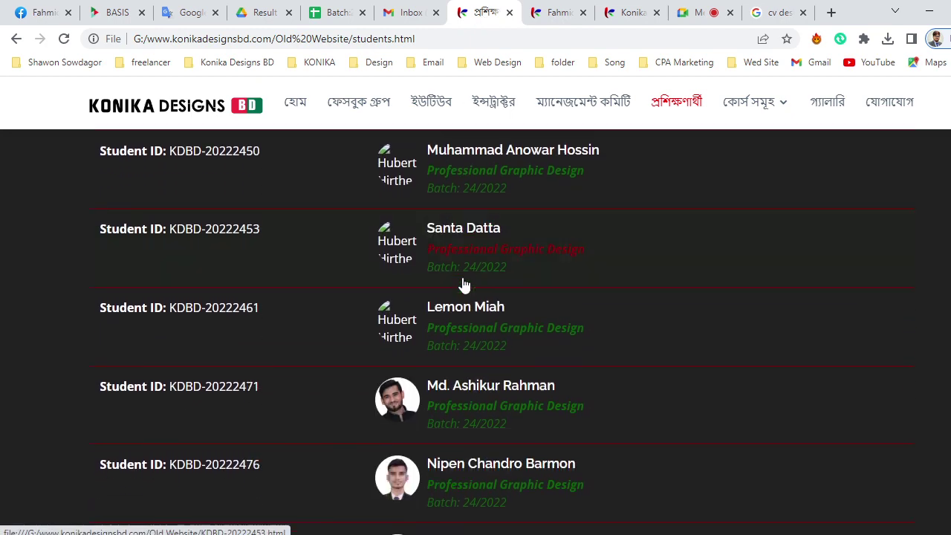
pyautogui.scroll(-1, 490, 305)
pyautogui.click(519, 326)
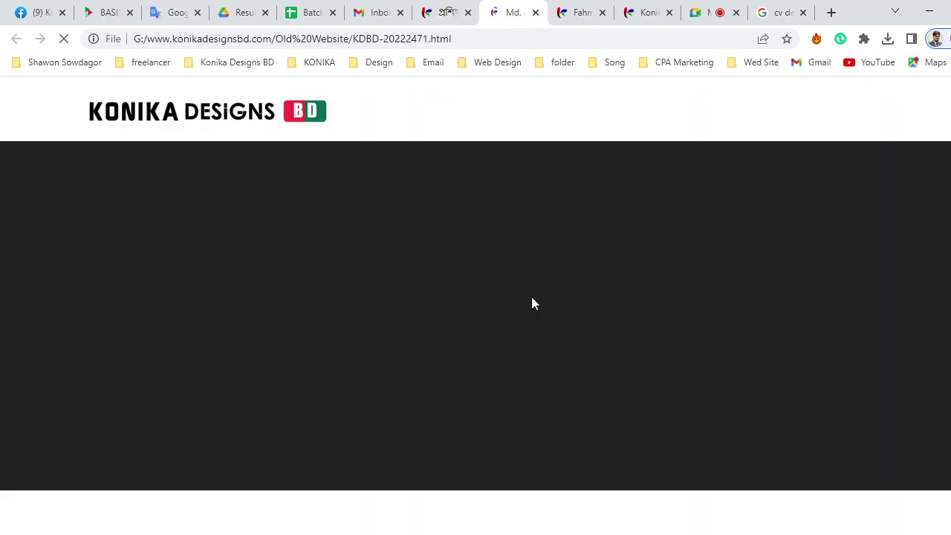
# - Scroll the profile down to its graphic-design skill bars
pyautogui.scroll(-2, 533, 300)
pyautogui.scroll(-3, 533, 301)
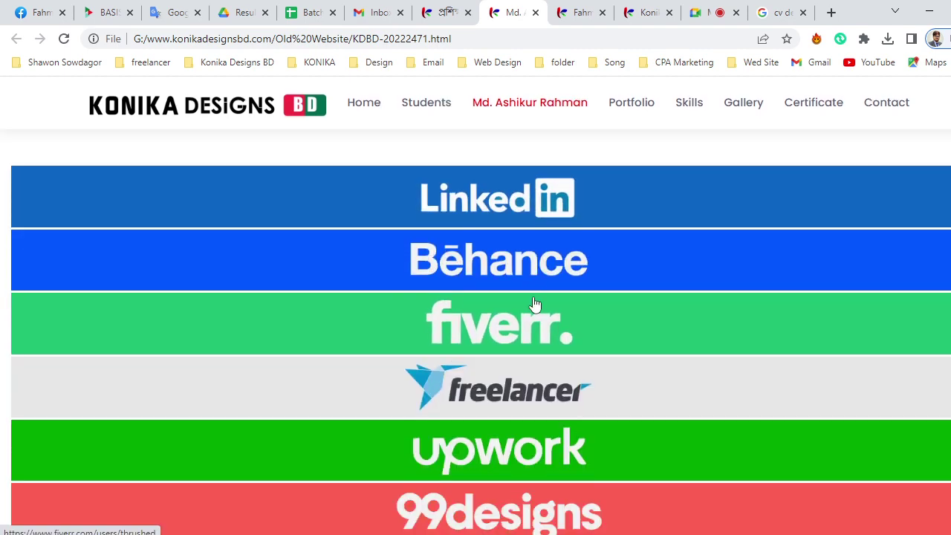
pyautogui.scroll(-5, 533, 301)
pyautogui.scroll(-4, 535, 303)
pyautogui.scroll(-4, 532, 301)
pyautogui.scroll(-2, 532, 301)
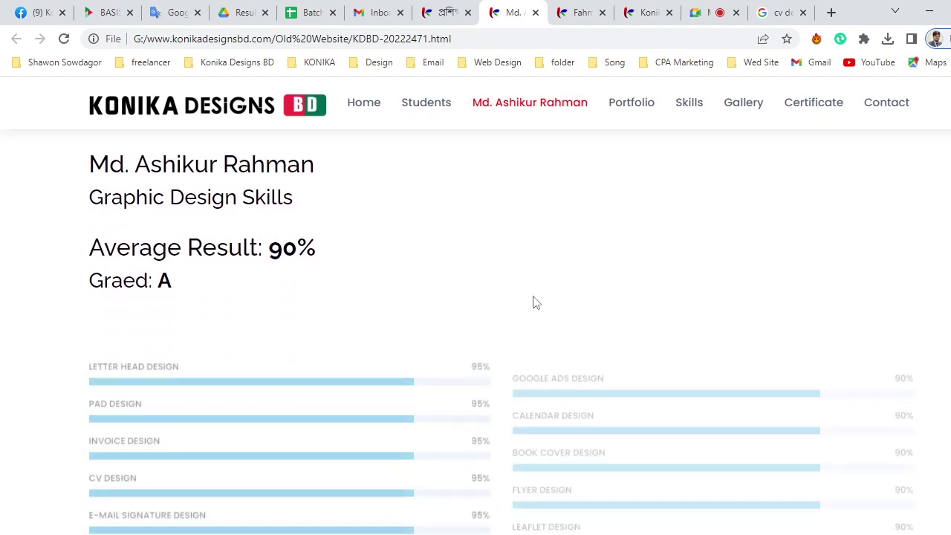
pyautogui.scroll(-2, 532, 302)
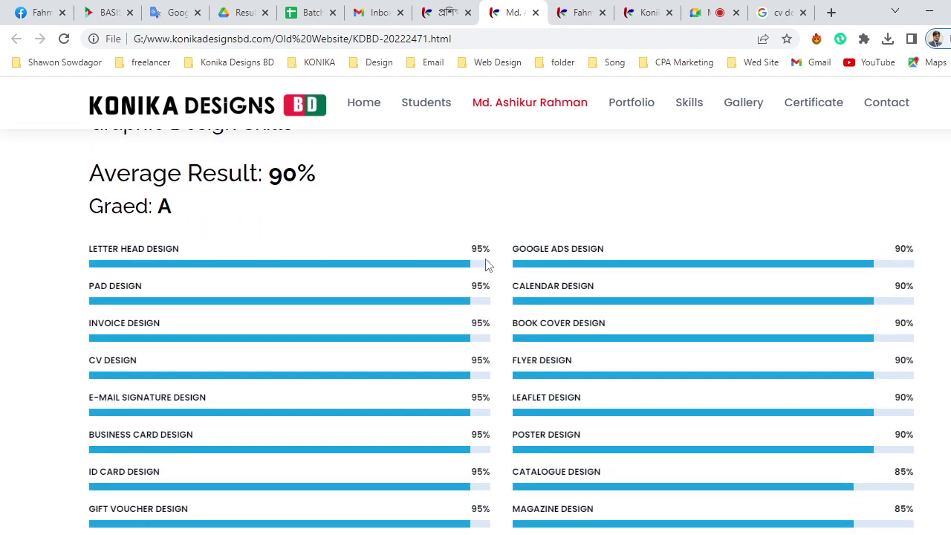
pyautogui.scroll(2, 675, 219)
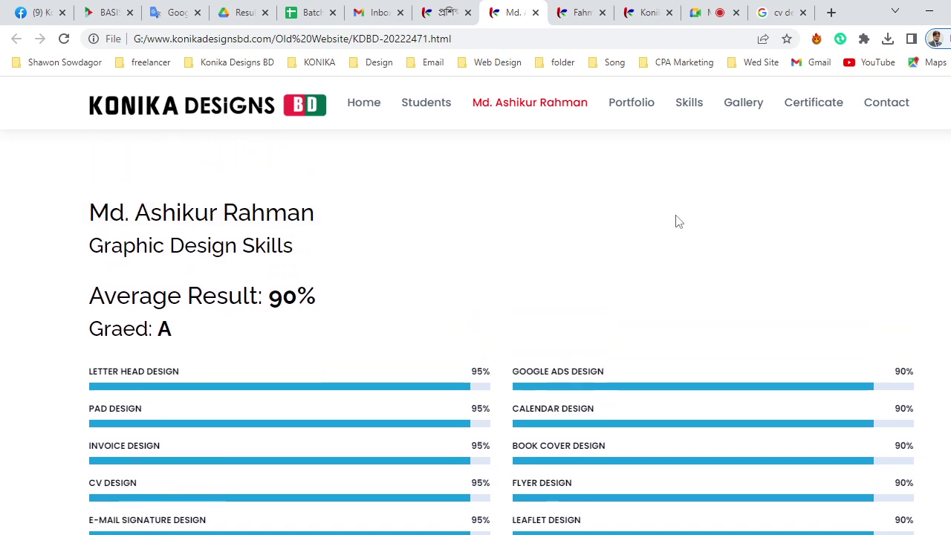
pyautogui.scroll(3, 675, 218)
pyautogui.scroll(-6, 678, 223)
pyautogui.scroll(-3, 678, 223)
pyautogui.scroll(-2, 677, 224)
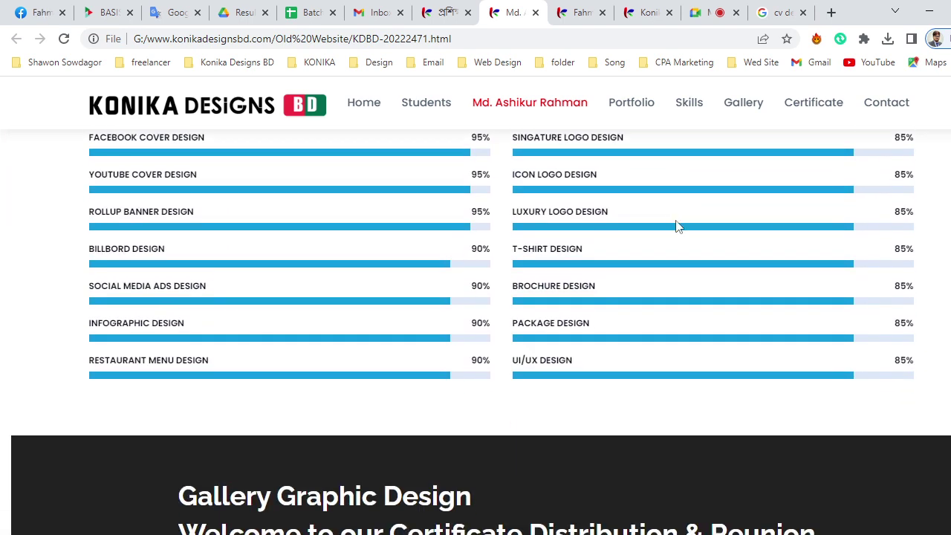
pyautogui.scroll(5, 676, 225)
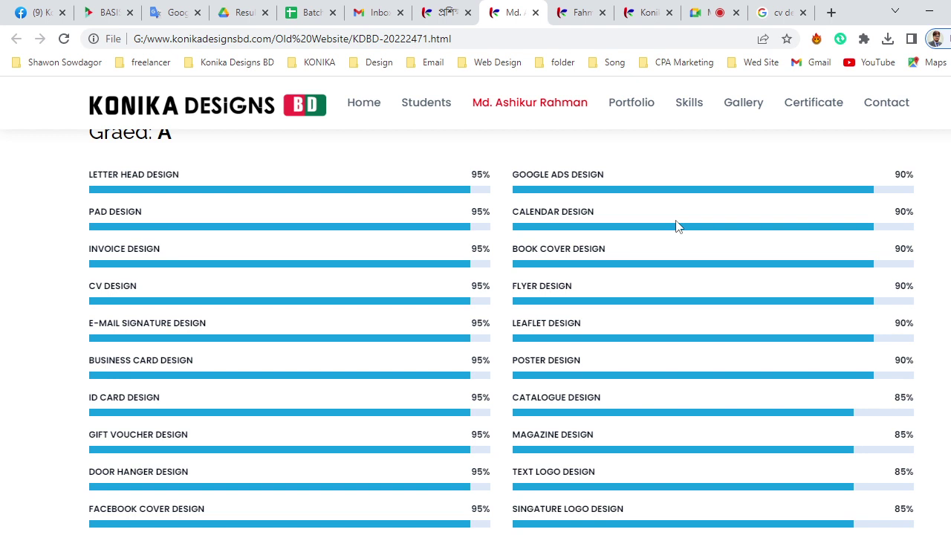
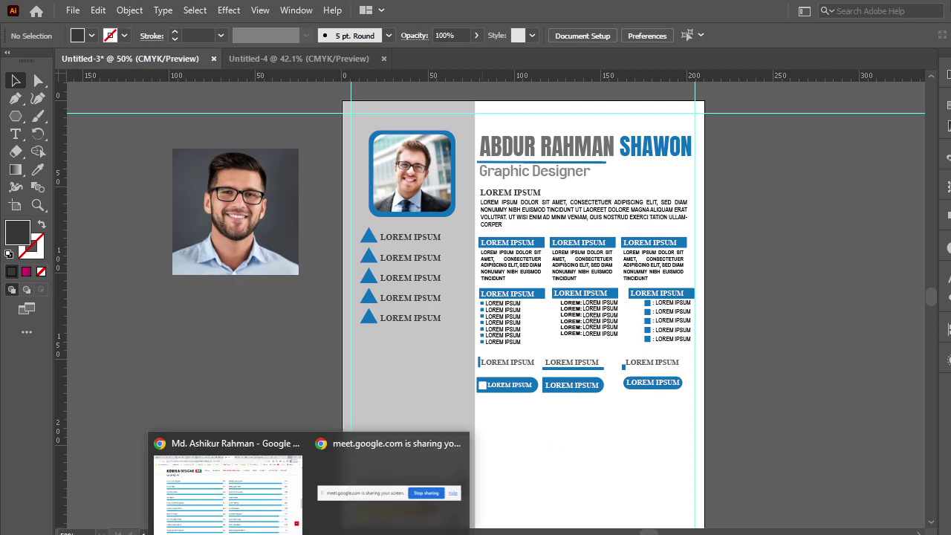
# - Switch to the Chrome browser showing the Konika Designs skills page
pyautogui.click(275, 494)
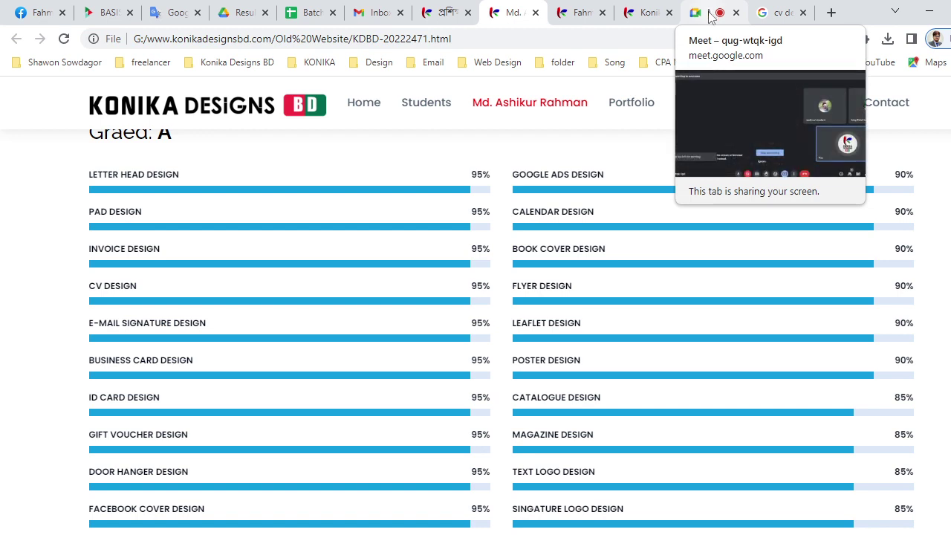
# - Open the 'cv design 2023' image results and preview the TemplateMonster resume template
pyautogui.click(780, 13)
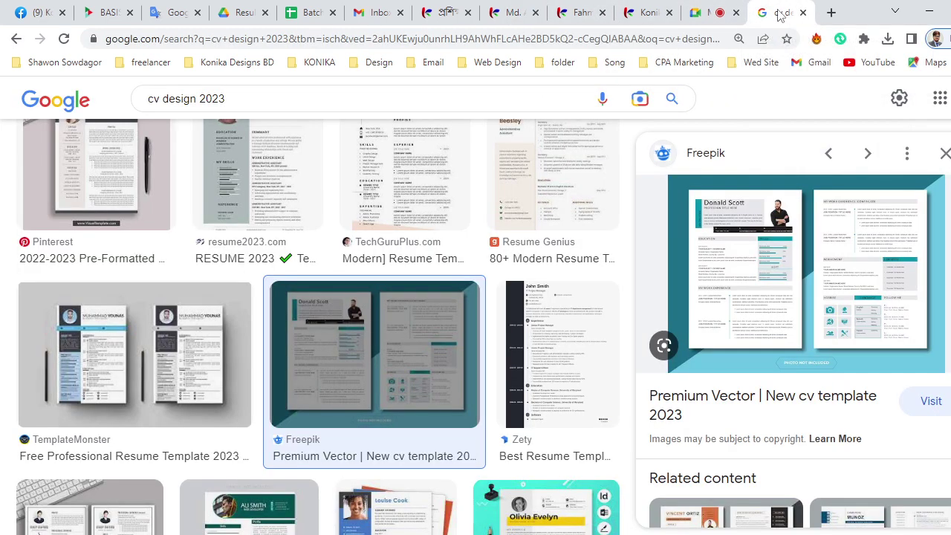
pyautogui.scroll(-2, 444, 381)
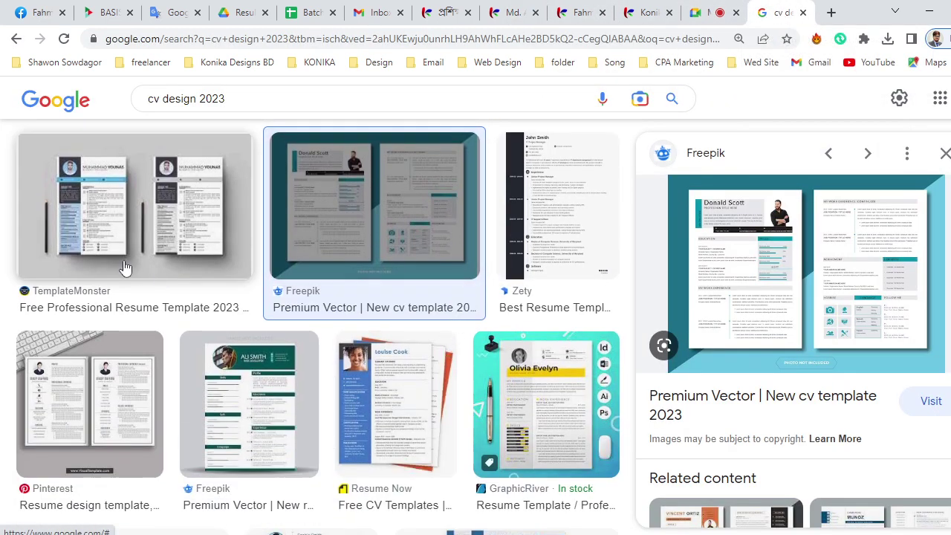
pyautogui.click(128, 180)
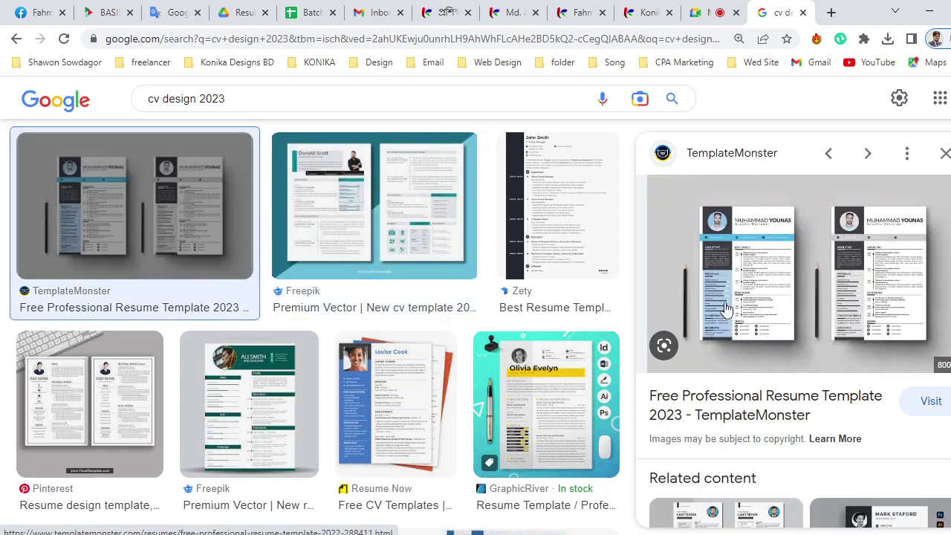
pyautogui.scroll(-3, 414, 346)
pyautogui.scroll(1, 520, 253)
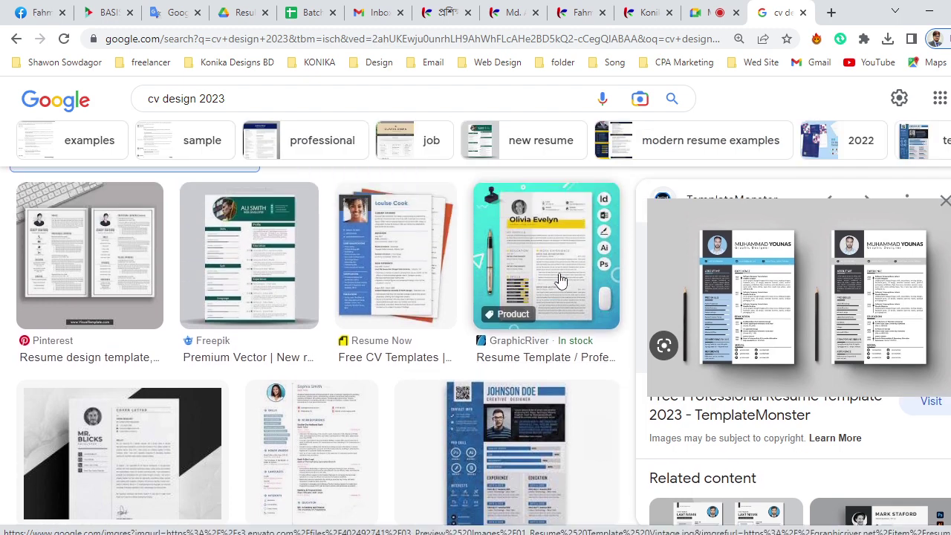
# - Preview two more resume template results further down the image grid
pyautogui.click(558, 279)
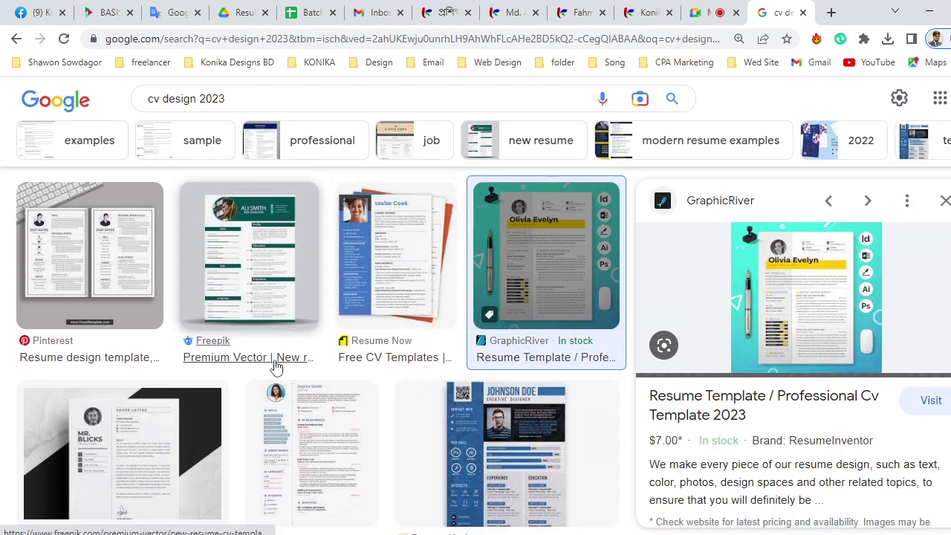
pyautogui.scroll(-1, 312, 353)
pyautogui.scroll(-1, 332, 342)
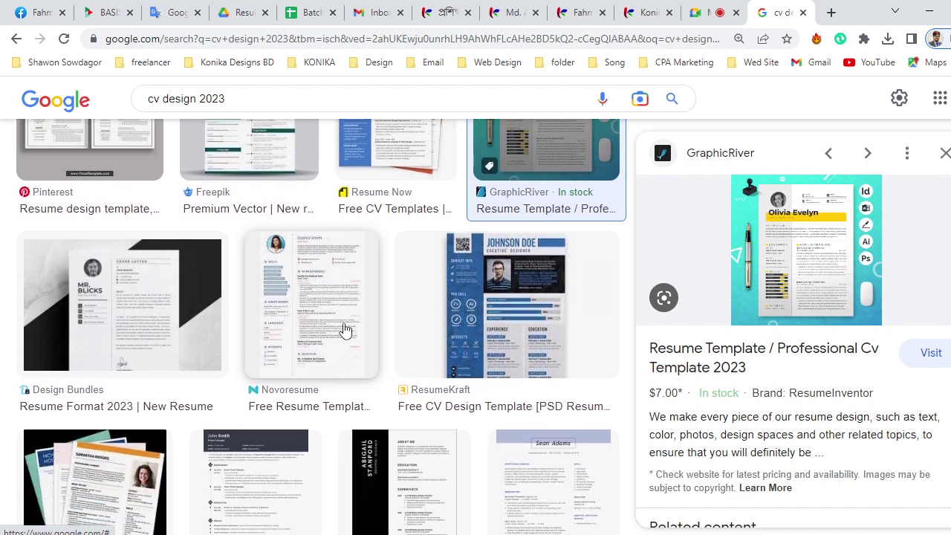
pyautogui.click(526, 329)
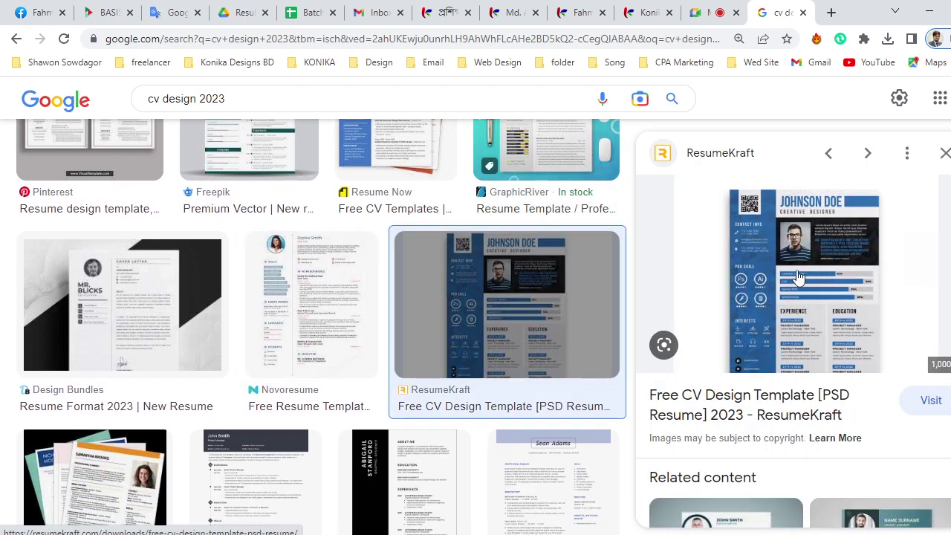
pyautogui.scroll(-1, 423, 284)
pyautogui.scroll(-1, 424, 284)
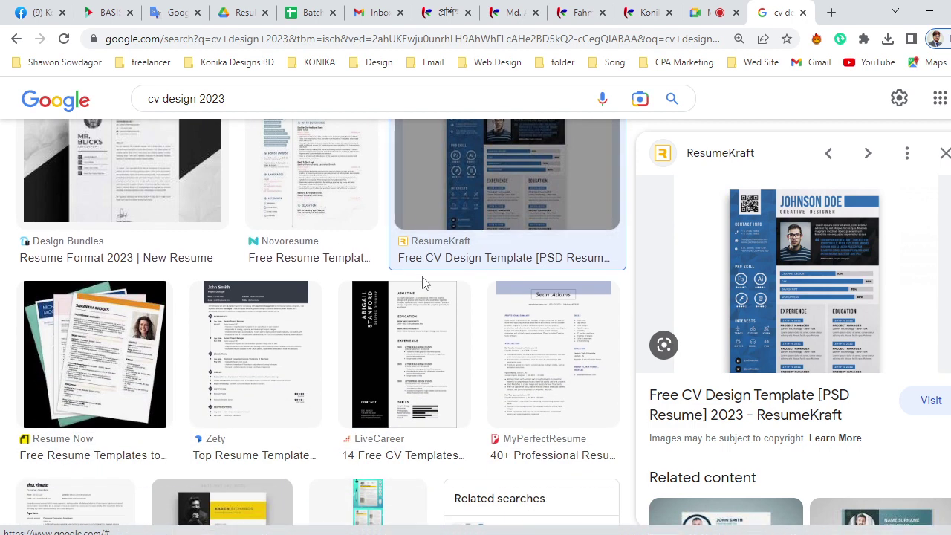
# - Scroll through the remaining template results, then return to the CV in Illustrator
pyautogui.scroll(-2, 423, 283)
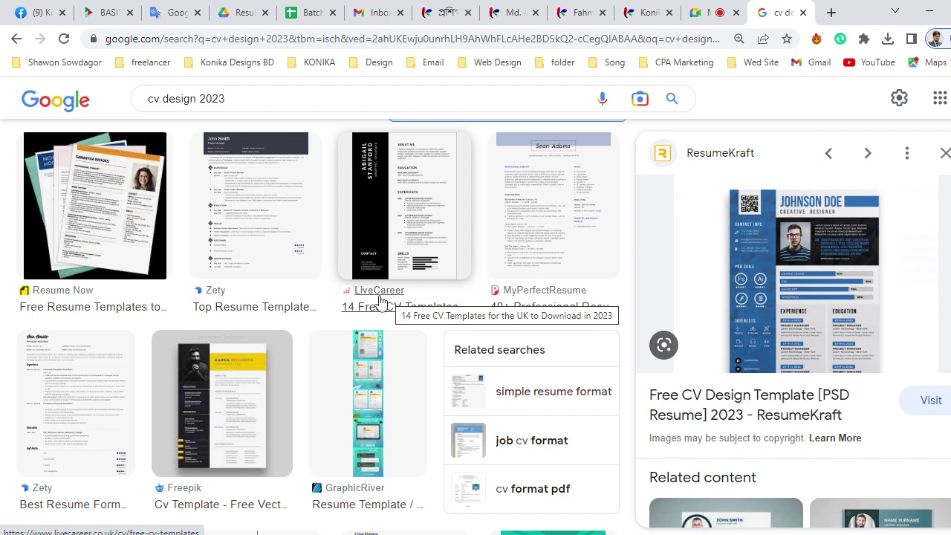
pyautogui.scroll(-3, 377, 308)
pyautogui.scroll(-2, 377, 308)
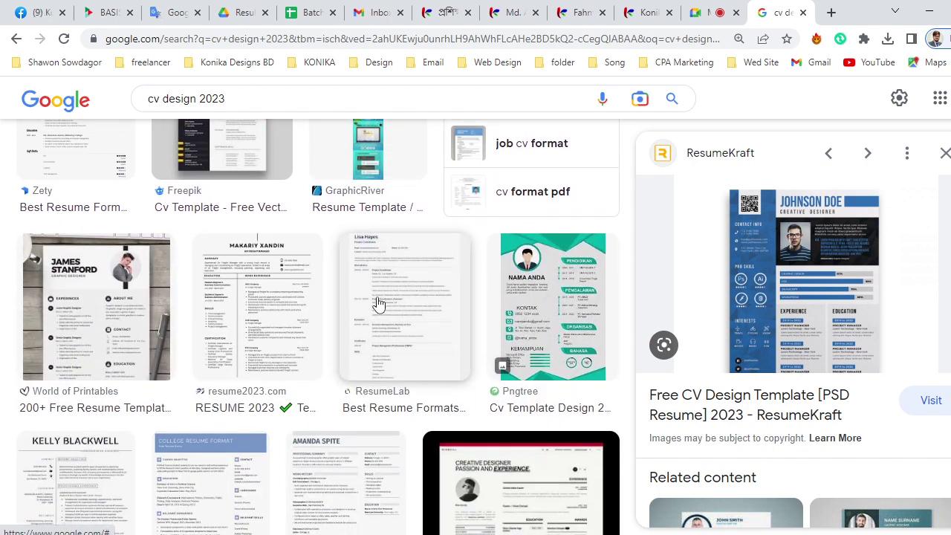
pyautogui.scroll(1, 377, 302)
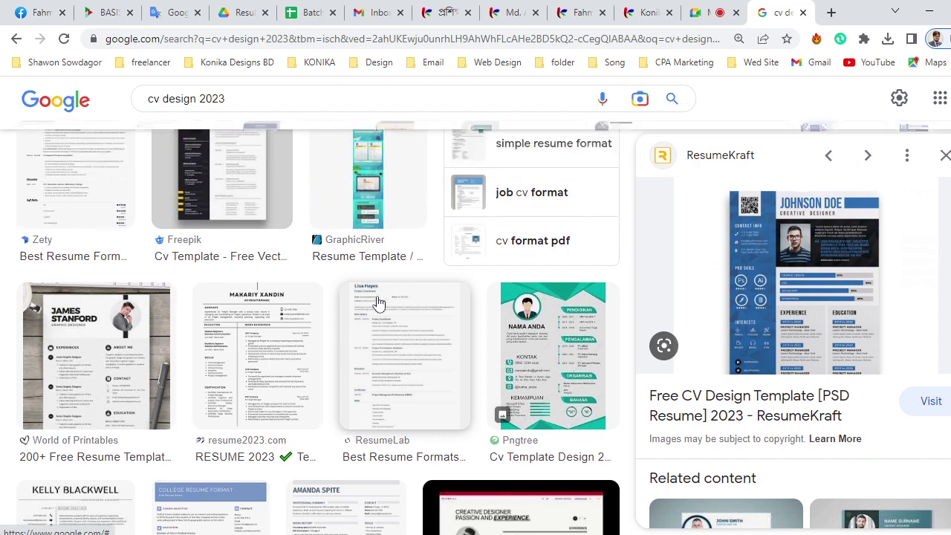
pyautogui.scroll(3, 375, 305)
pyautogui.scroll(2, 367, 309)
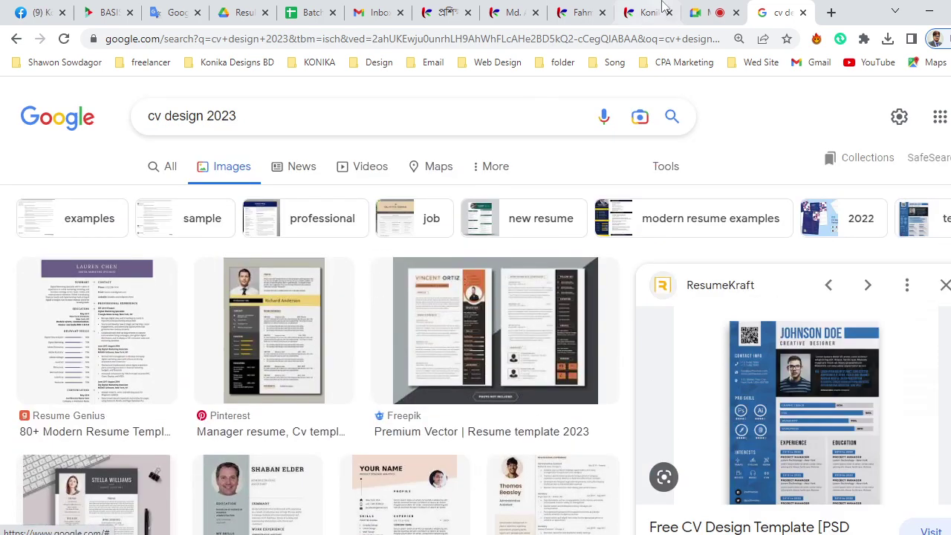
pyautogui.click(929, 12)
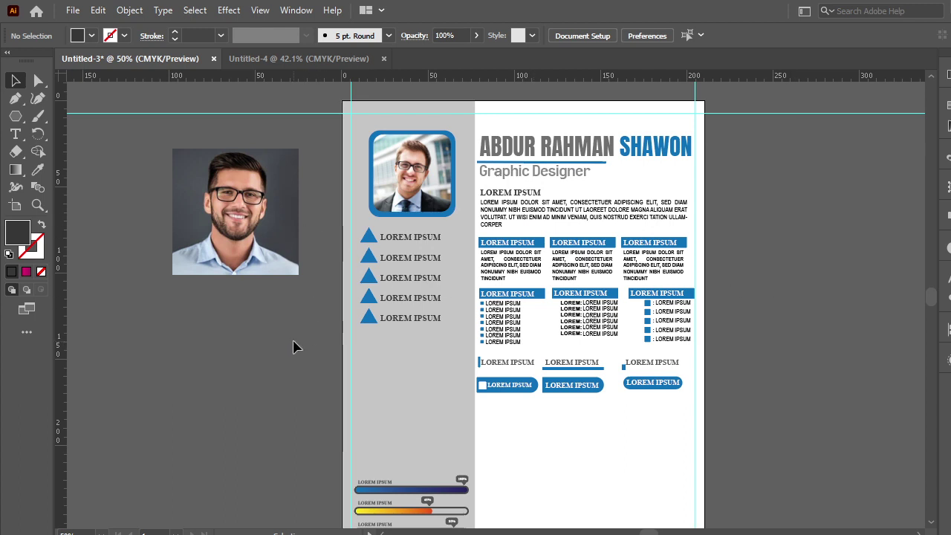
pyautogui.scroll(-3, 770, 367)
pyautogui.scroll(-2, 780, 370)
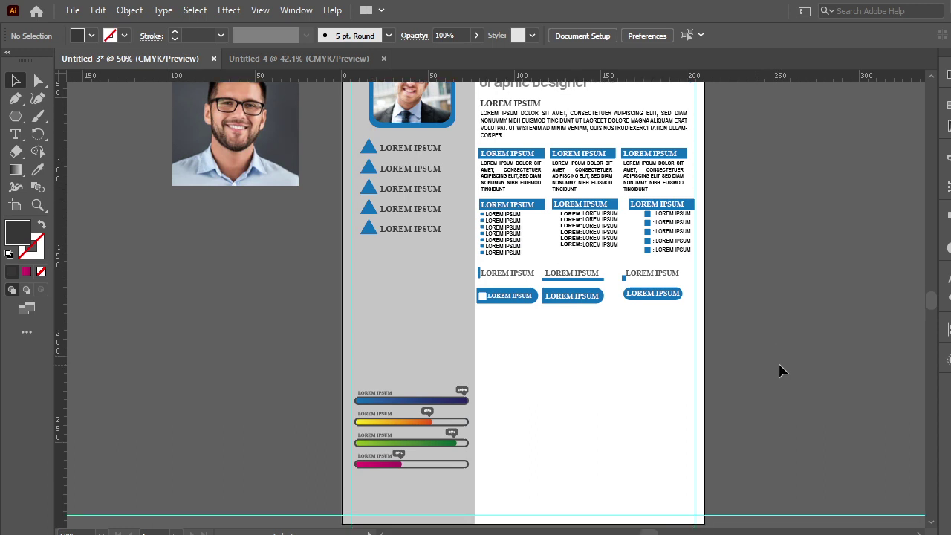
pyautogui.scroll(-1, 780, 370)
pyautogui.scroll(4, 780, 370)
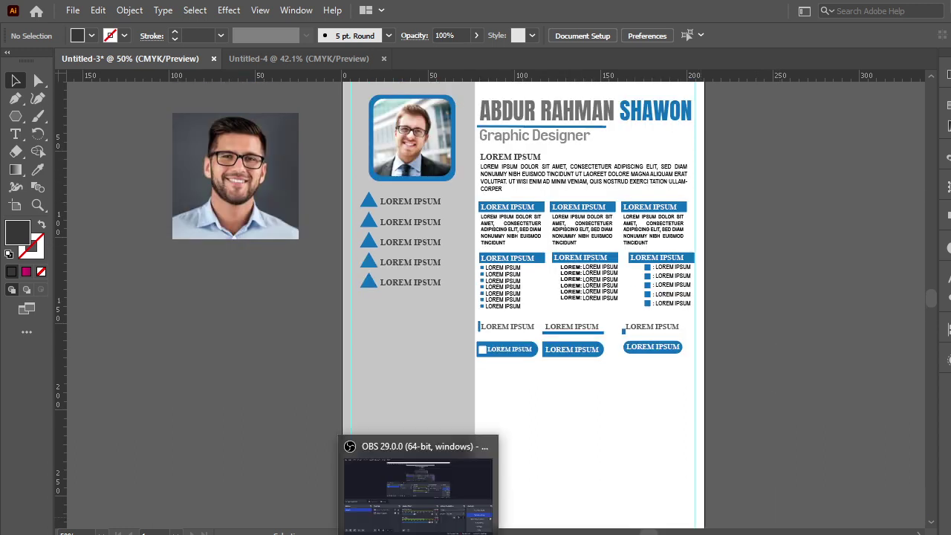
pyautogui.click(435, 511)
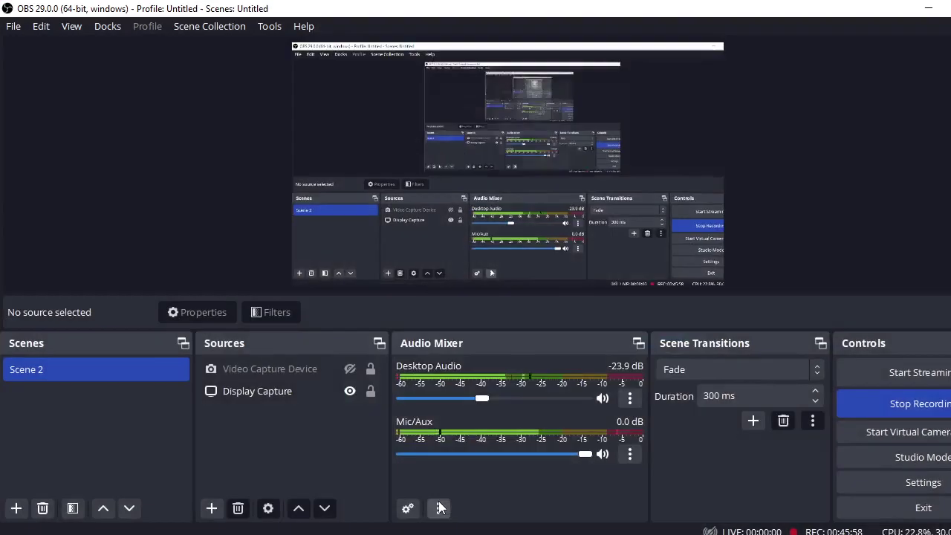
pyautogui.click(927, 8)
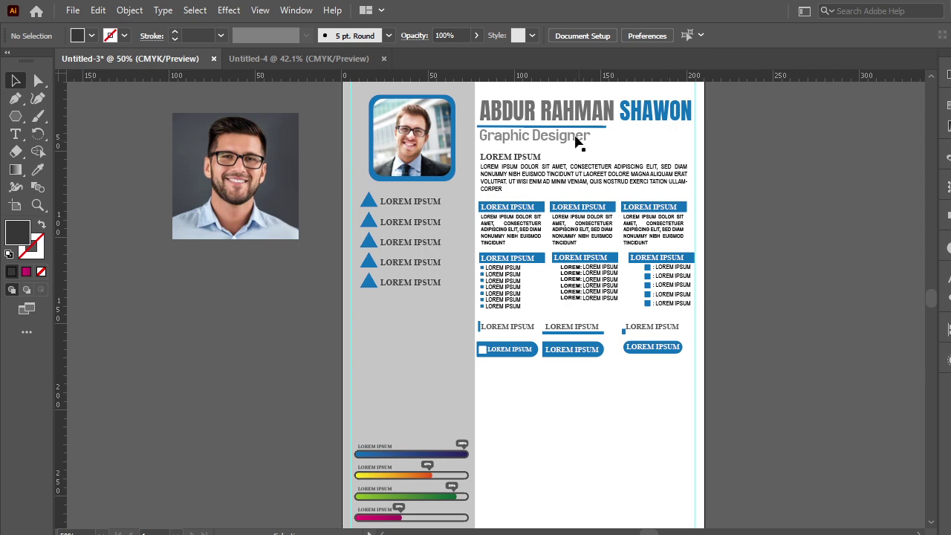
pyautogui.click(583, 112)
pyautogui.moveTo(570, 138); pyautogui.dragTo(546, 146)
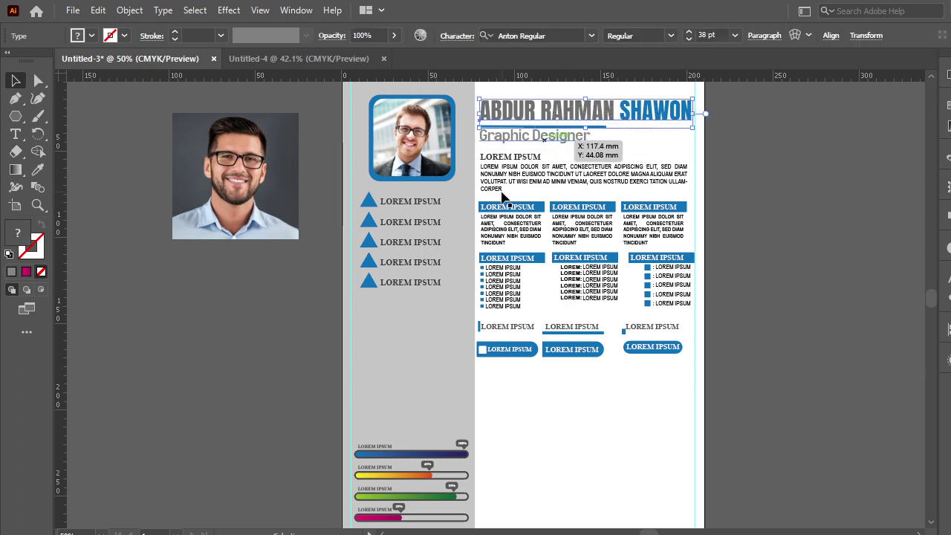
pyautogui.click(498, 216)
pyautogui.moveTo(586, 205); pyautogui.dragTo(532, 255)
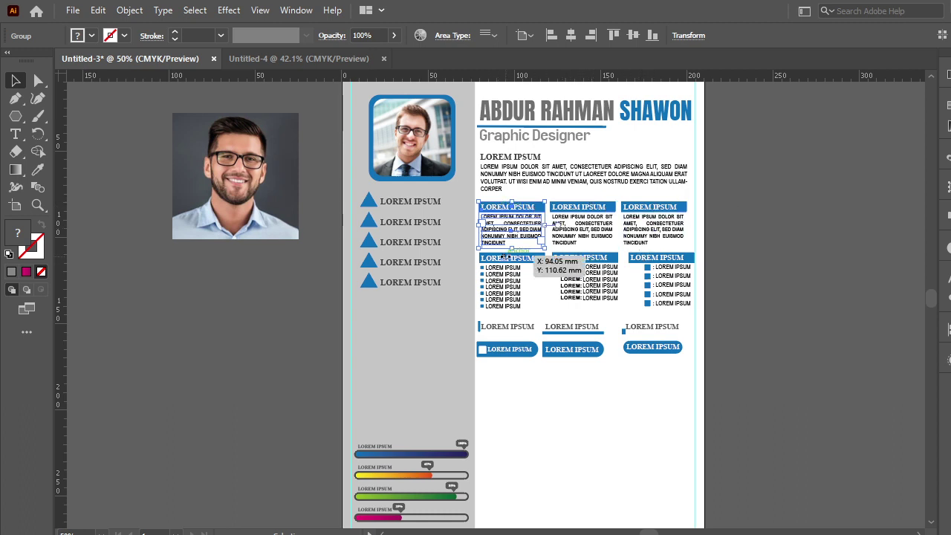
pyautogui.press('Escape')
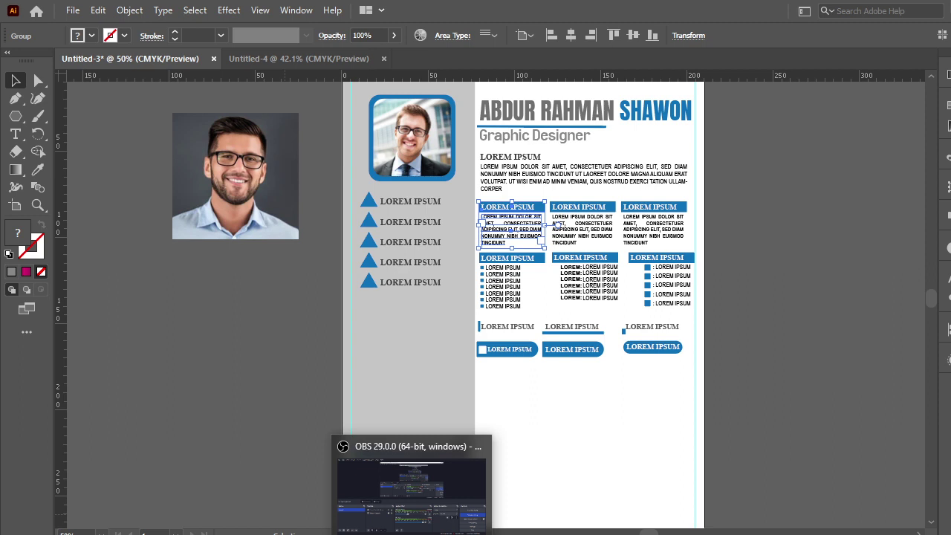
pyautogui.click(221, 344)
pyautogui.click(262, 223)
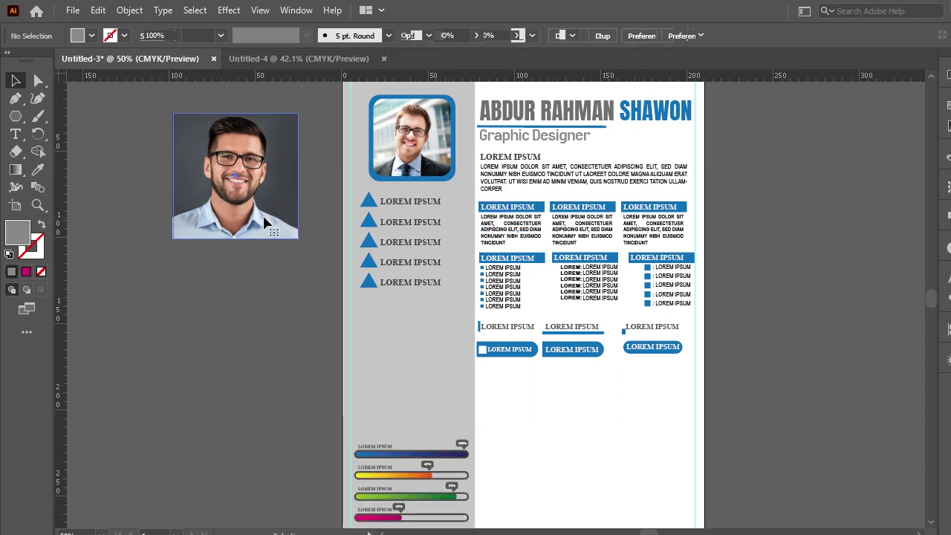
# - Delete the spare portrait photo beside the artboard and review the finished layout
pyautogui.press('Delete')
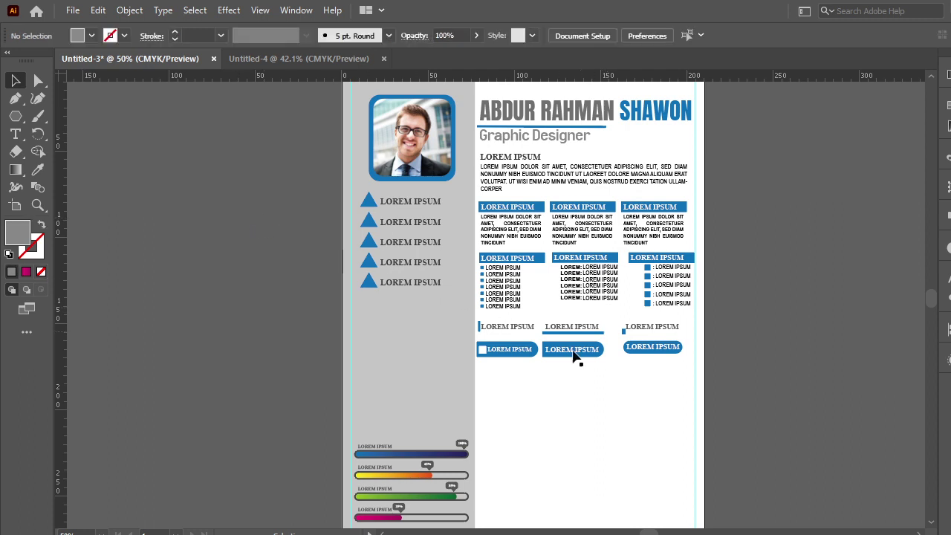
pyautogui.scroll(-2, 566, 397)
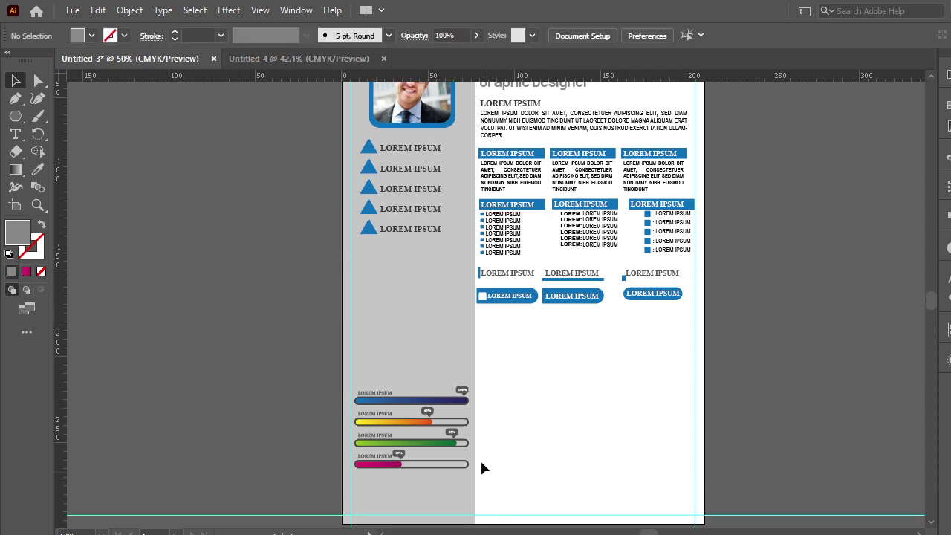
pyautogui.scroll(1, 608, 389)
pyautogui.scroll(2, 590, 397)
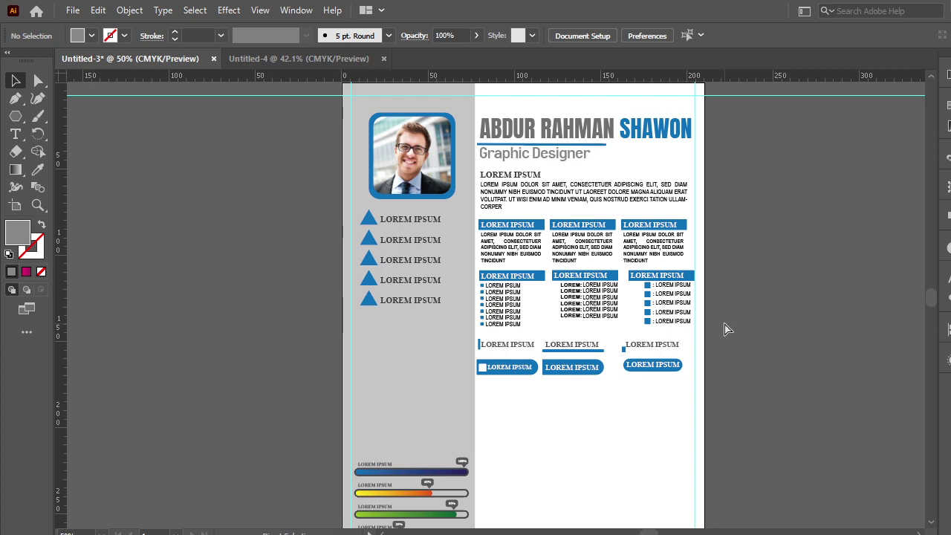
# - Save the document to the Desktop under the file name 'CV Design'
pyautogui.hotkey('ctrl', 's')
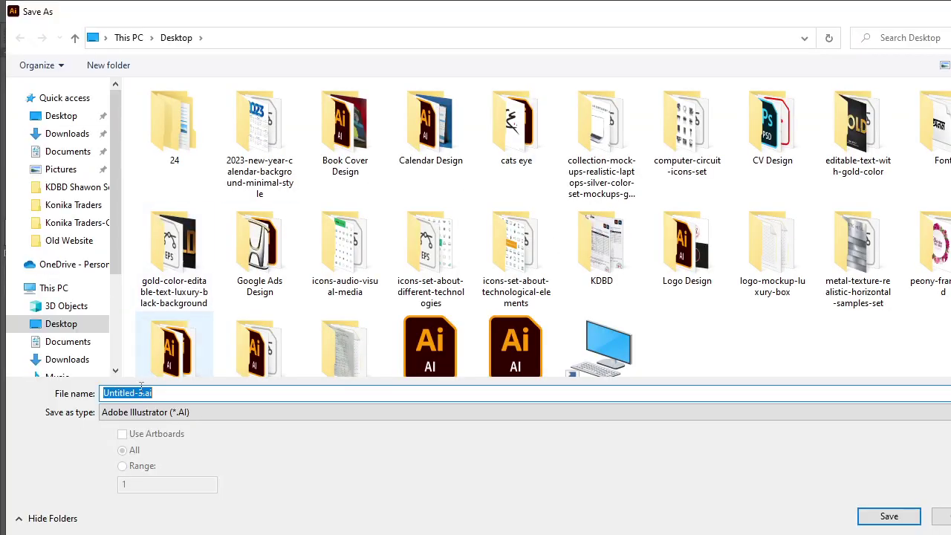
pyautogui.scroll(-1, 676, 331)
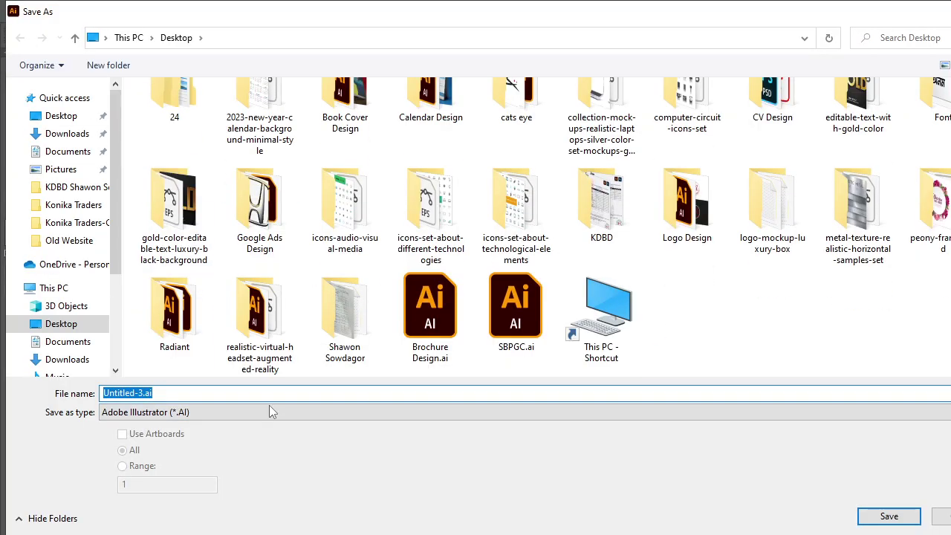
pyautogui.click(141, 394)
pyautogui.moveTo(144, 395); pyautogui.dragTo(92, 394)
pyautogui.write('C')
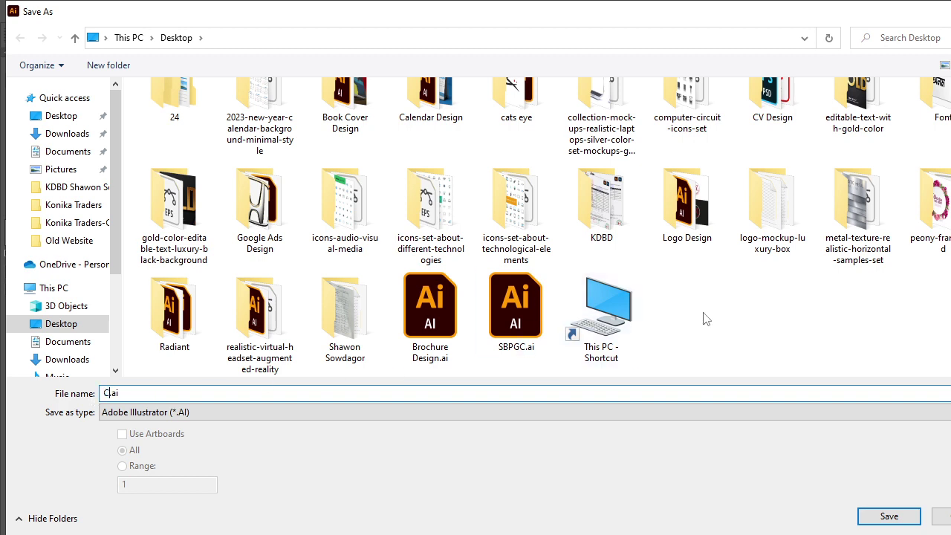
pyautogui.write('V ')
pyautogui.write('Des')
pyautogui.write('ign')
pyautogui.press('Return')
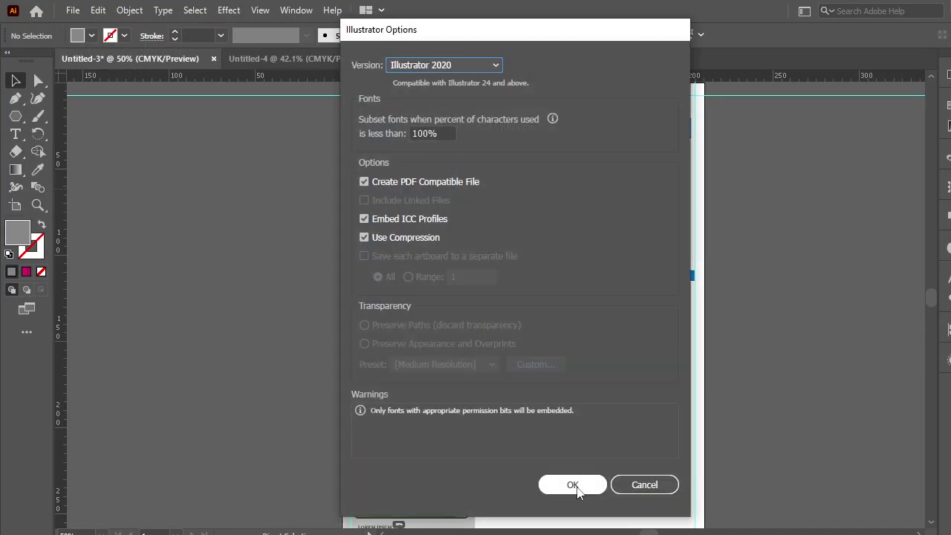
# - Accept the default Illustrator Options to finish saving CV Design.ai
pyautogui.click(569, 475)
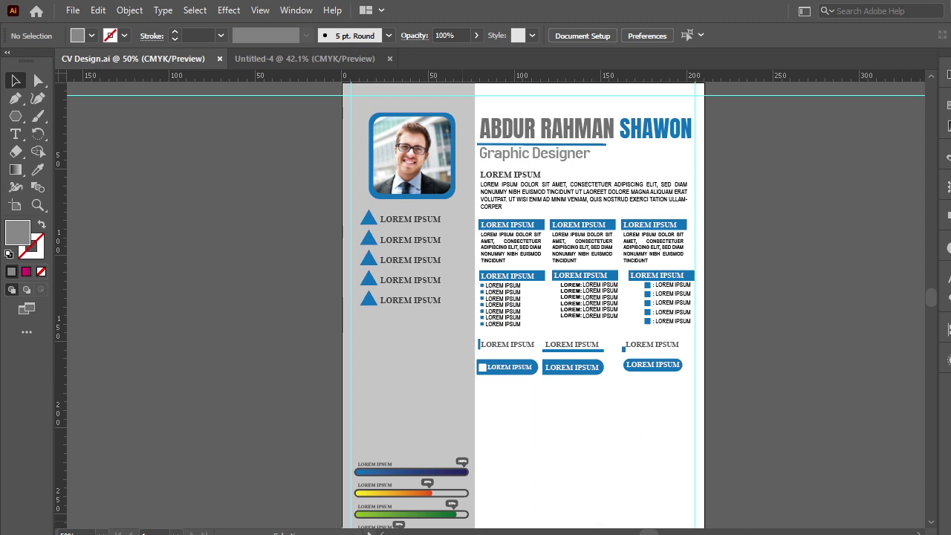
# - Bring the OBS Studio recording window to the front
pyautogui.click(429, 513)
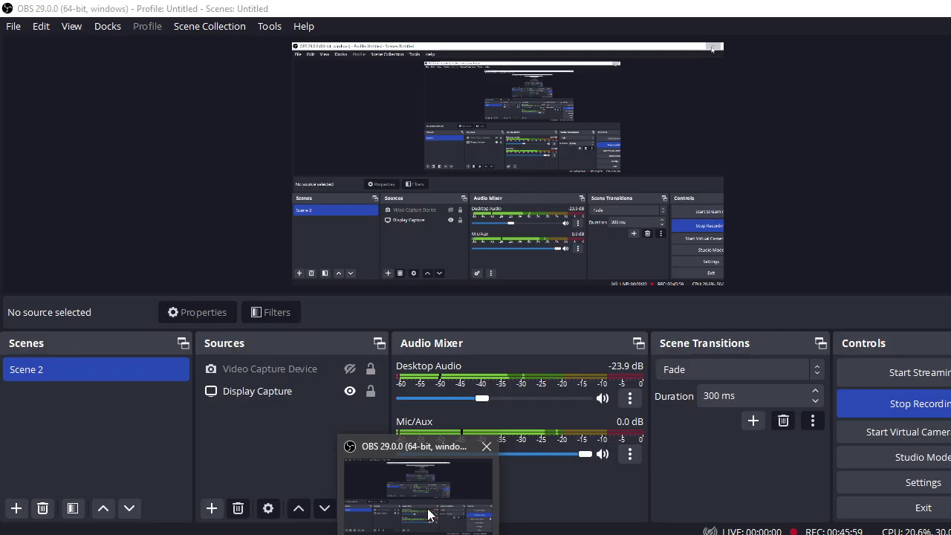